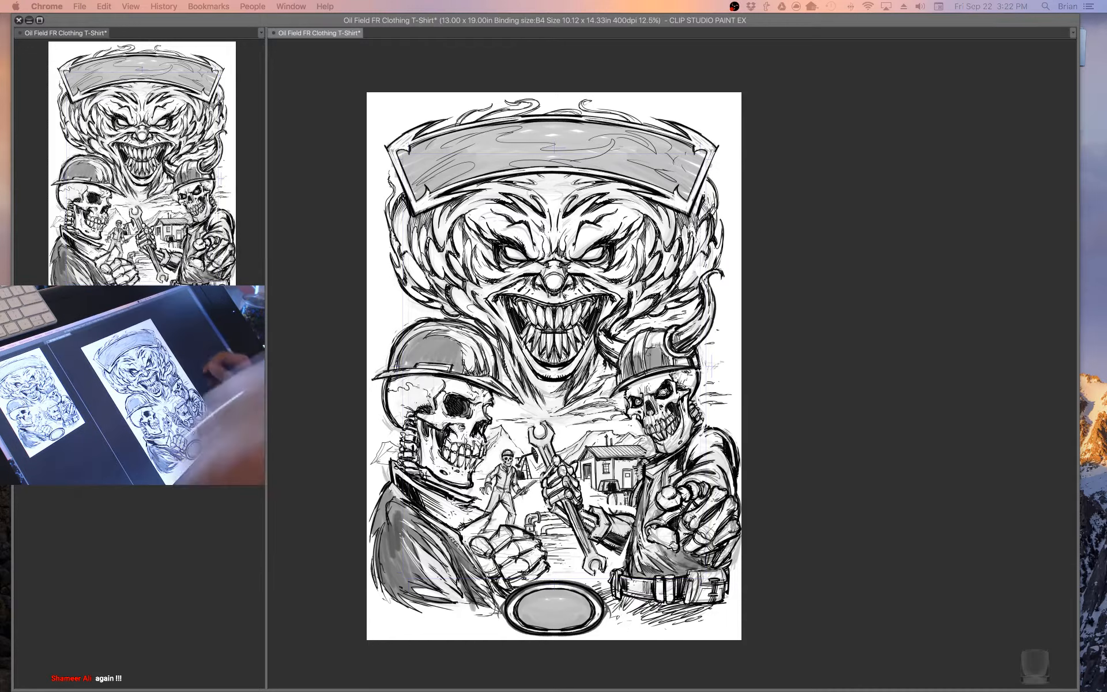
- Show the T-shirt mockup layer and scale it to 101% so it fills the whole canvas
click(839, 363)
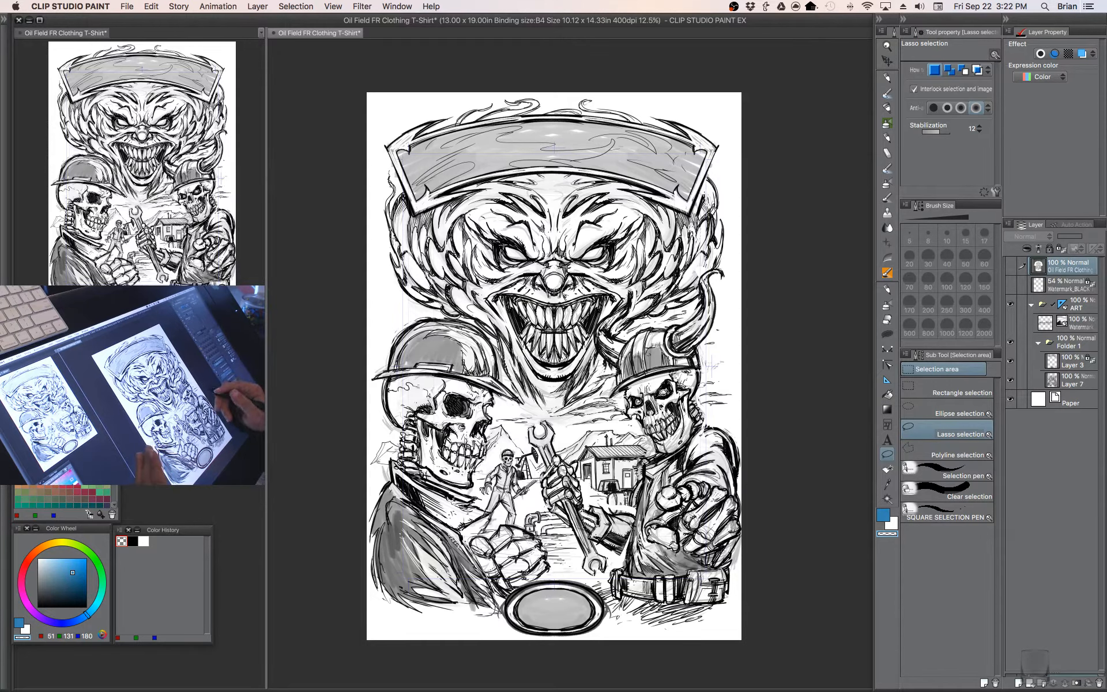
click(1011, 267)
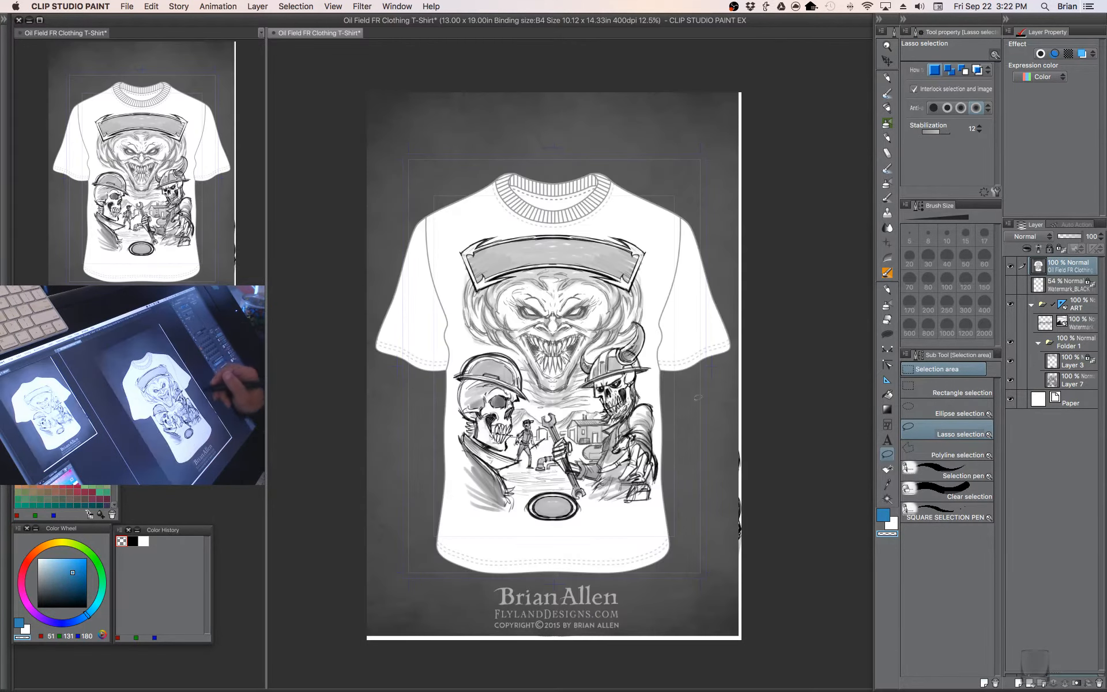
key(super+t)
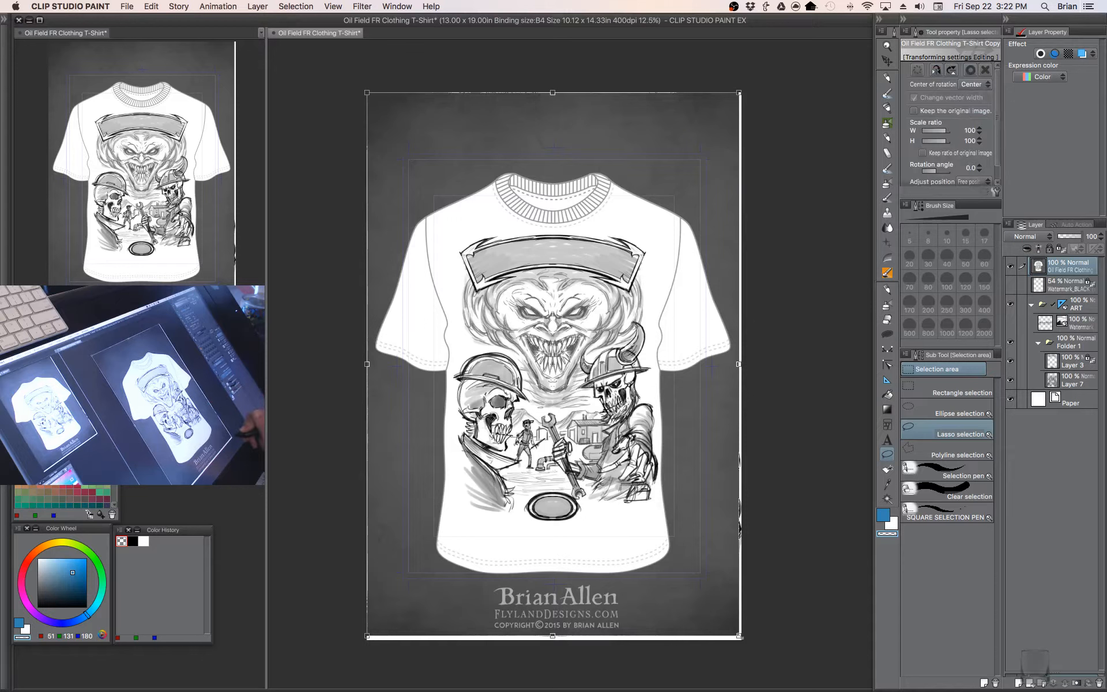
drag(739, 637, 743, 642)
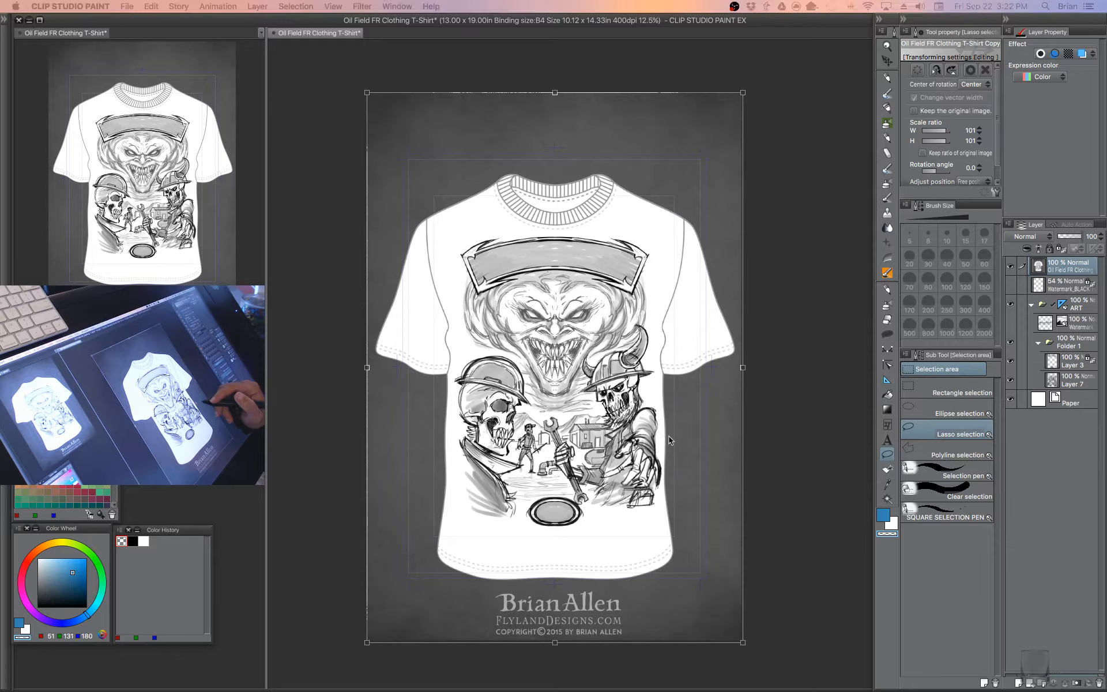
key(Return)
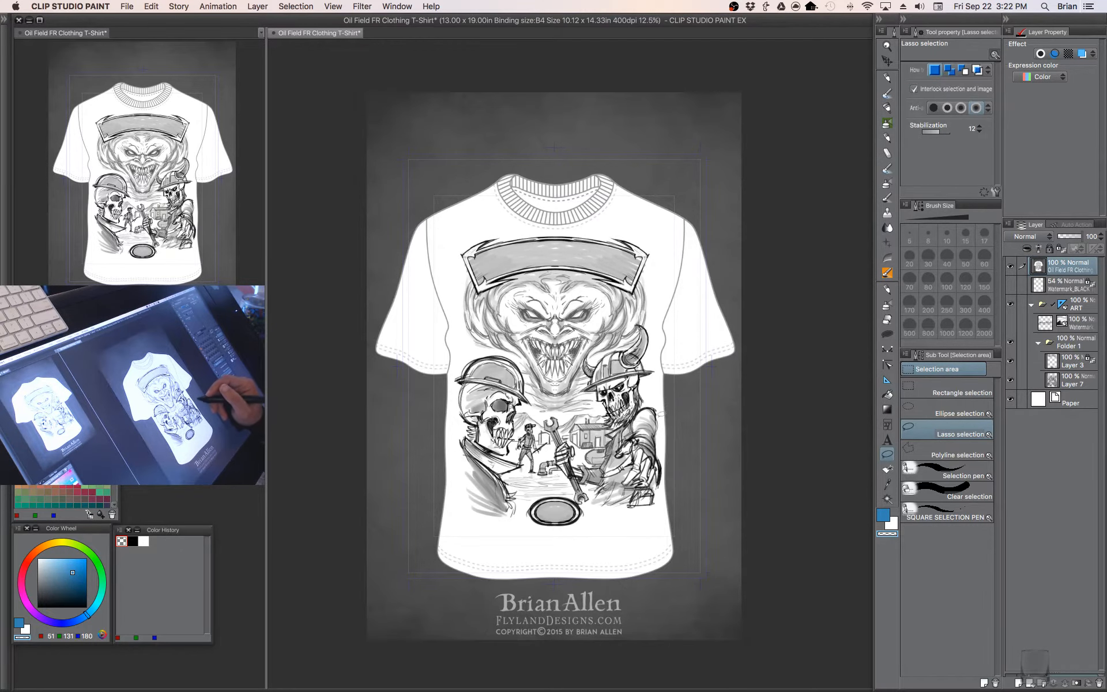
- Inspect the earlier design on the T-shirt mockup up close and hide the mockup layer
scroll(660, 414, up, 2)
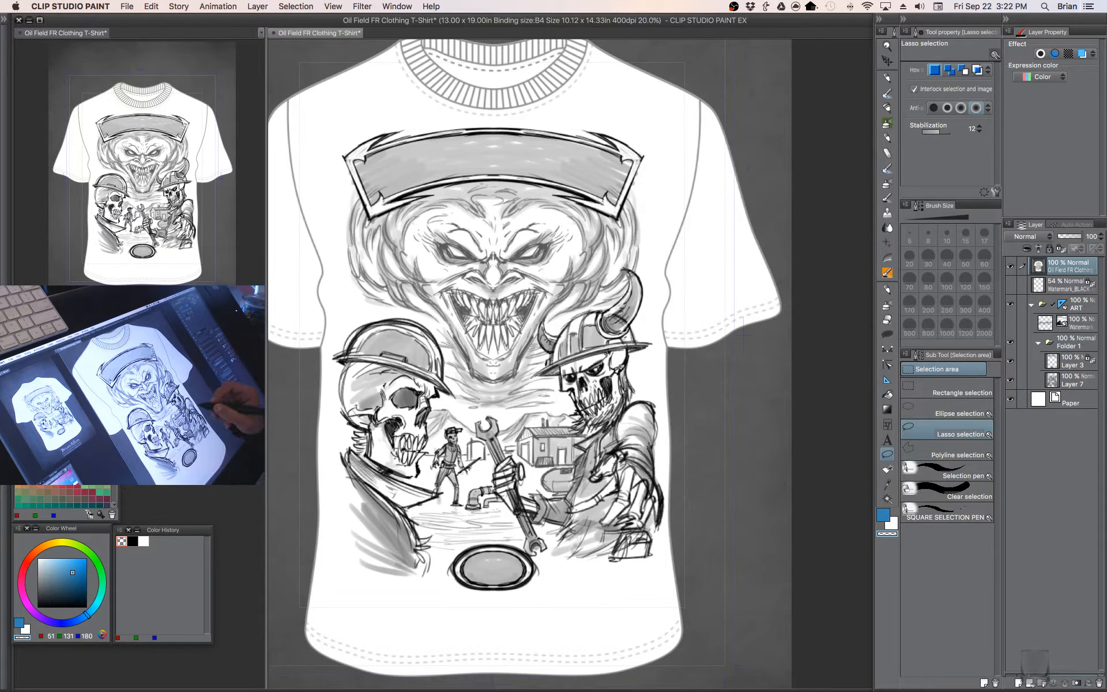
scroll(637, 405, up, 1)
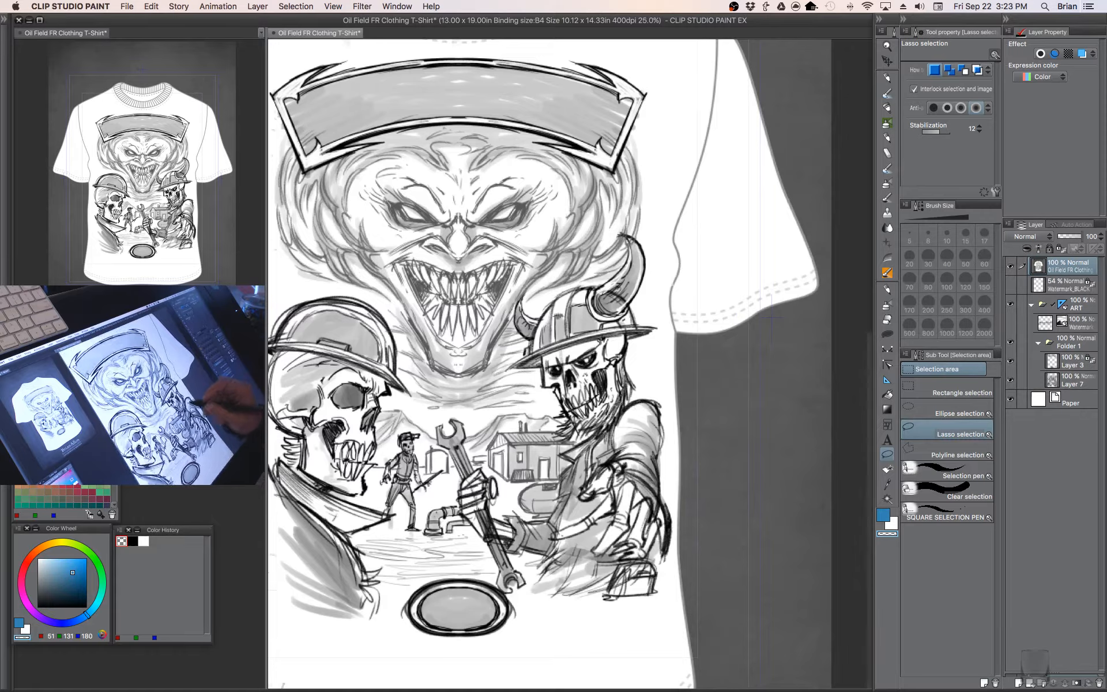
scroll(637, 405, up, 1)
drag(579, 410, 707, 411)
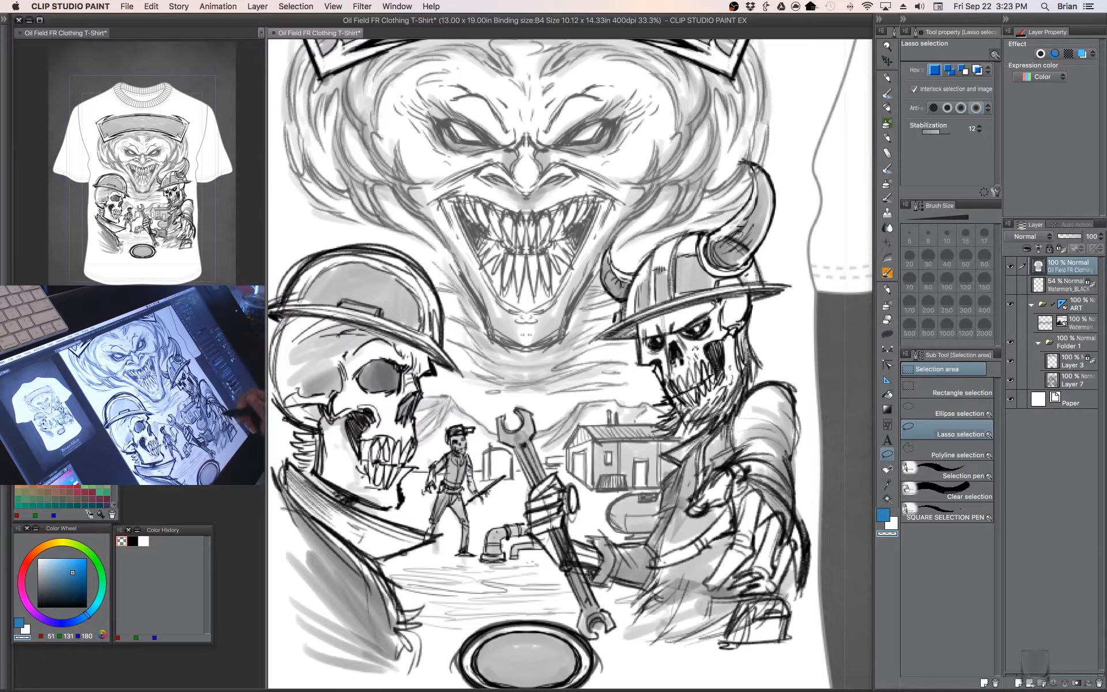
scroll(571, 363, down, 2)
drag(702, 435, 635, 438)
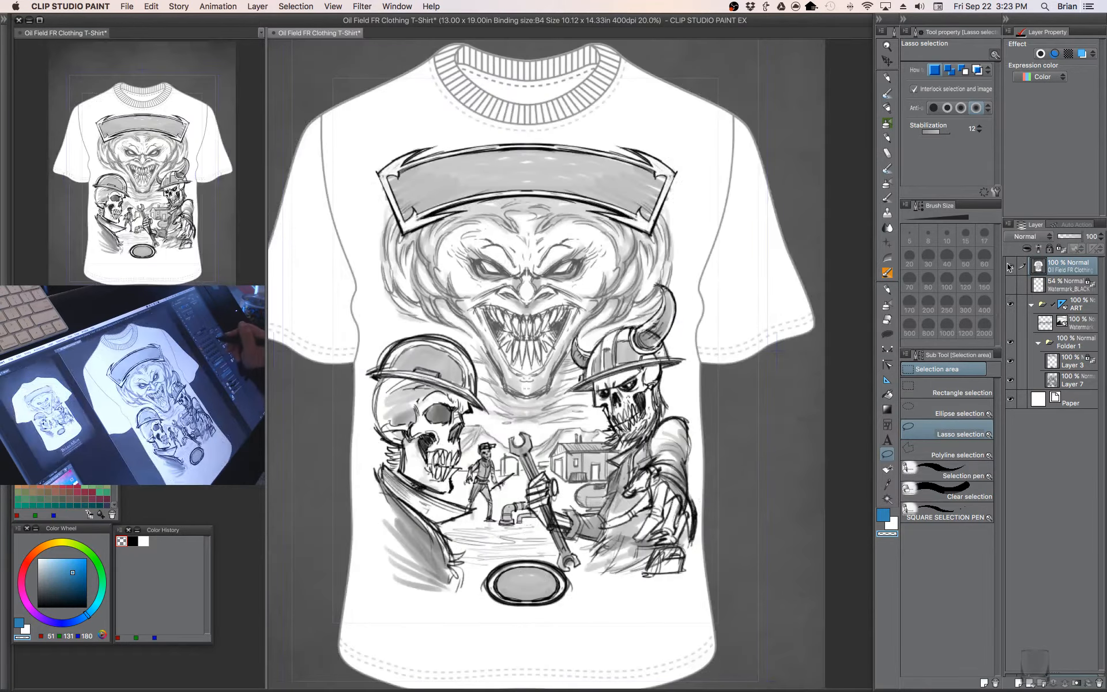
click(1010, 267)
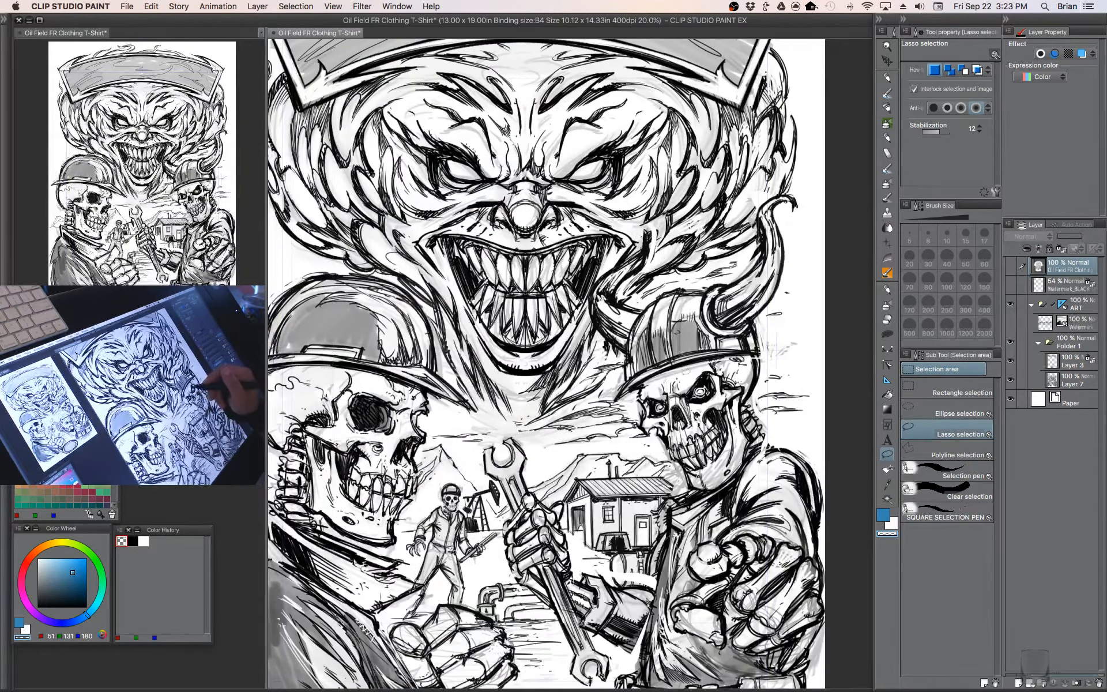
- Turn on the blue layer color effect for Folder 1, which holds the sketch
scroll(689, 372, up, 1)
scroll(689, 372, down, 3)
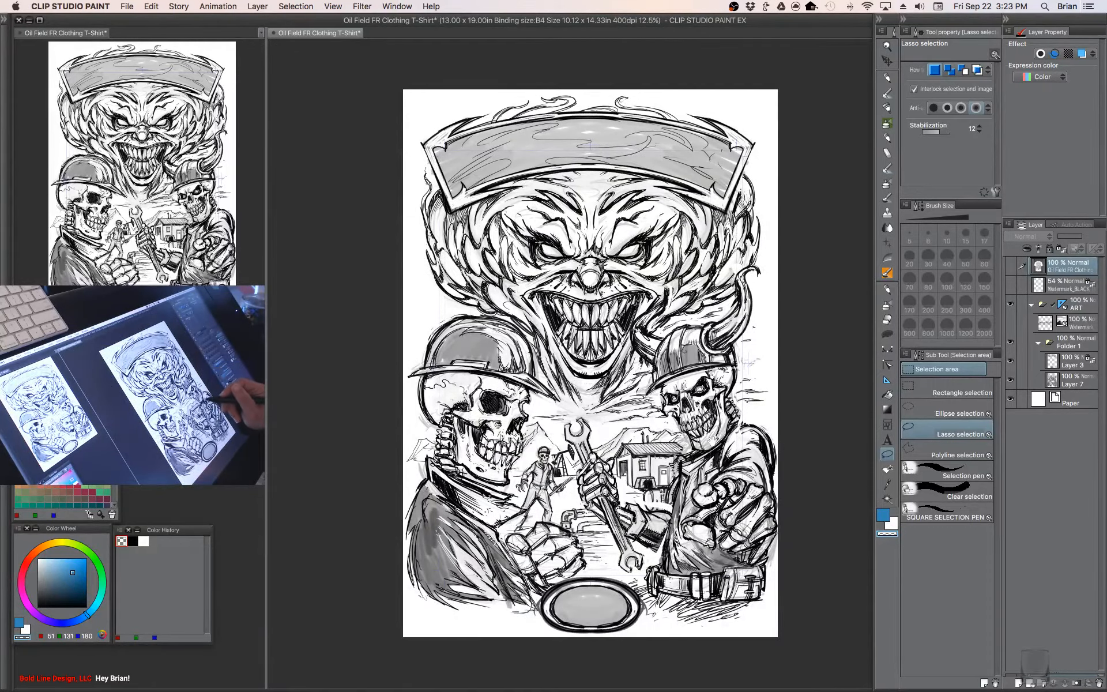
drag(711, 436, 678, 430)
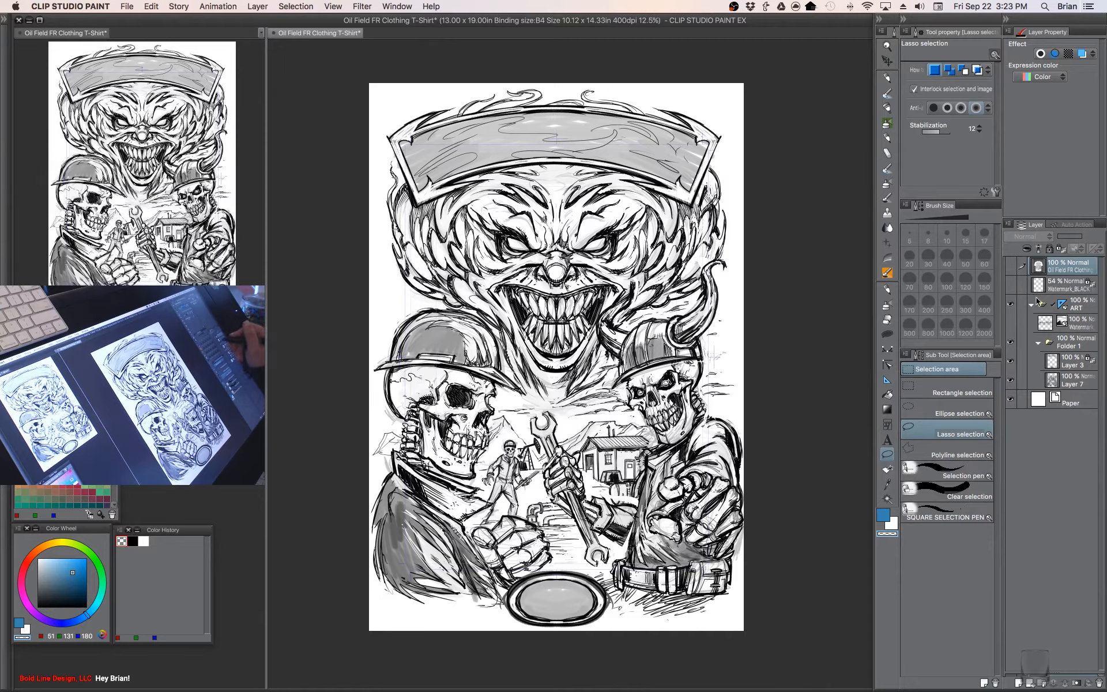
click(1063, 346)
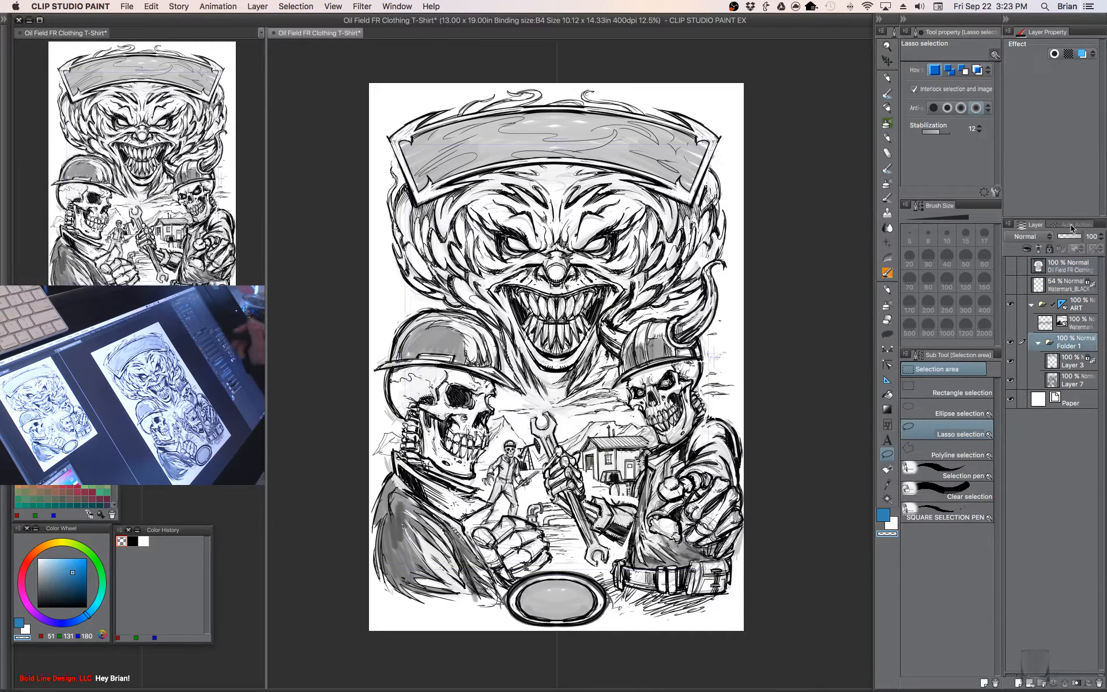
click(1082, 54)
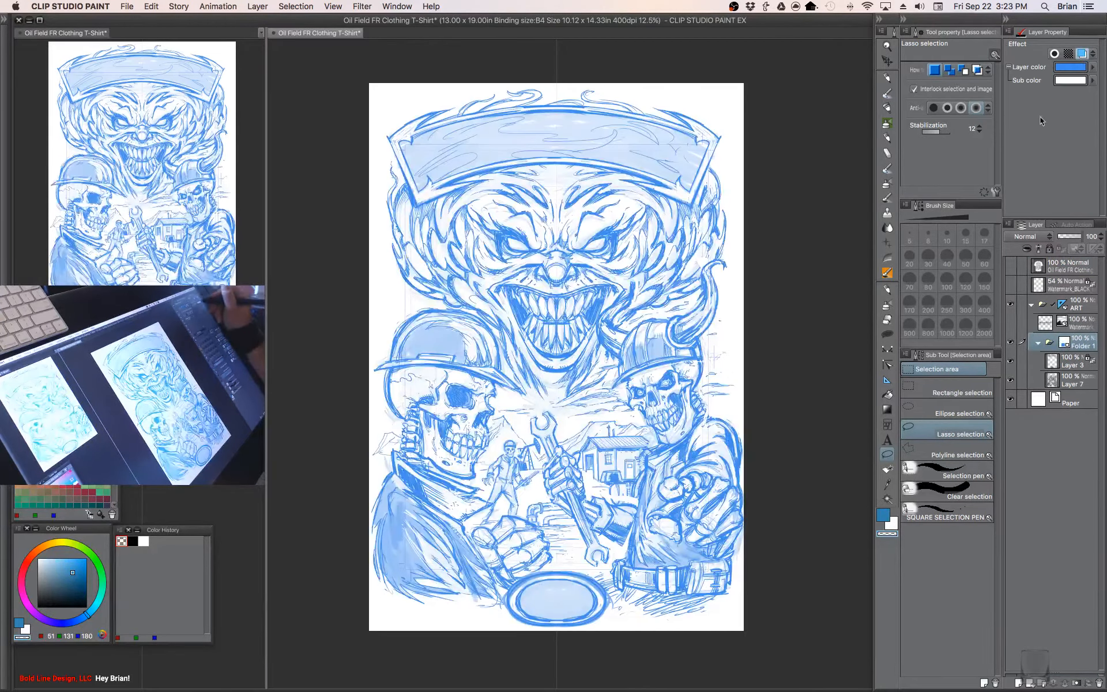
click(1084, 54)
click(1083, 54)
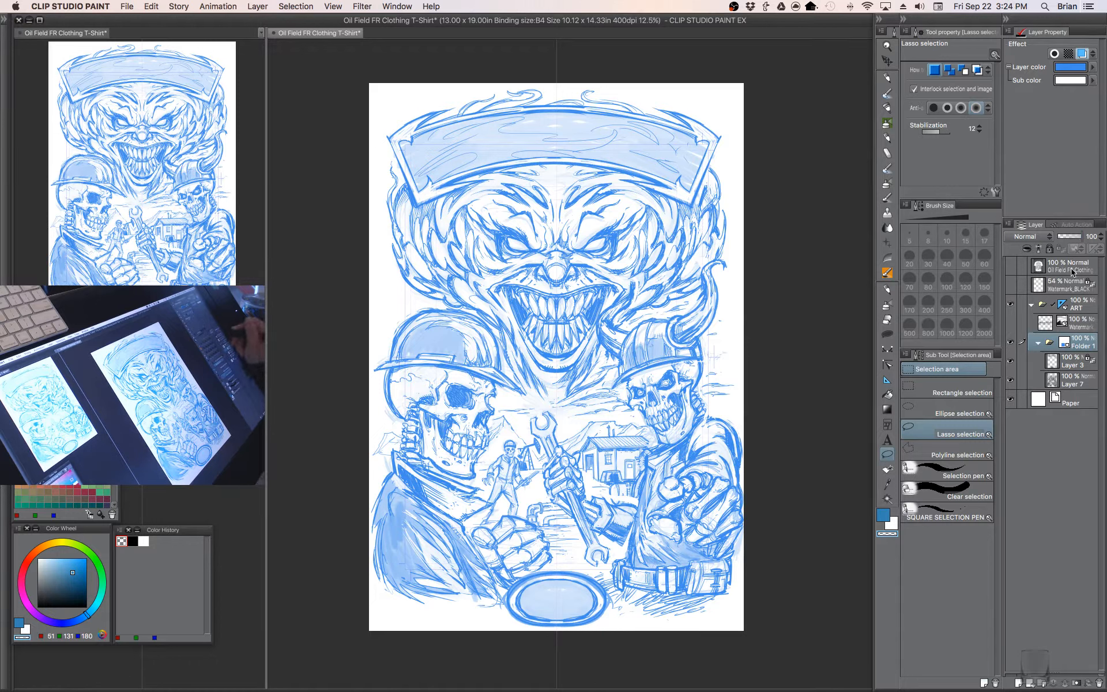
- Lower Folder 1's opacity to 16% and hide the crop marks and default border
drag(1080, 240, 1064, 243)
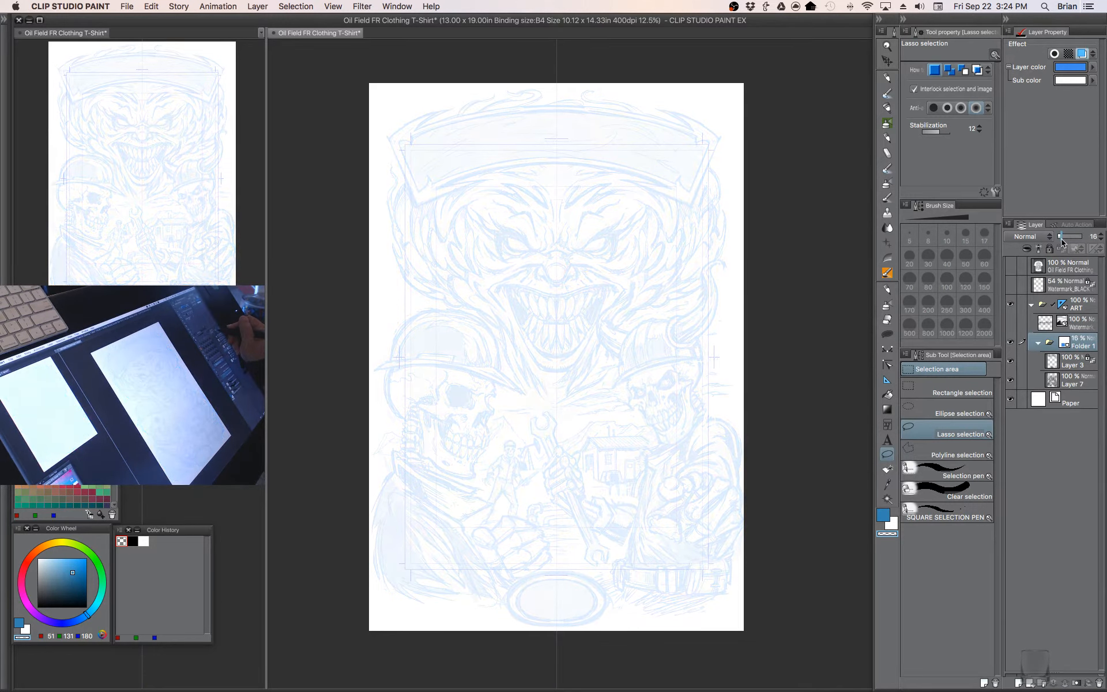
click(333, 7)
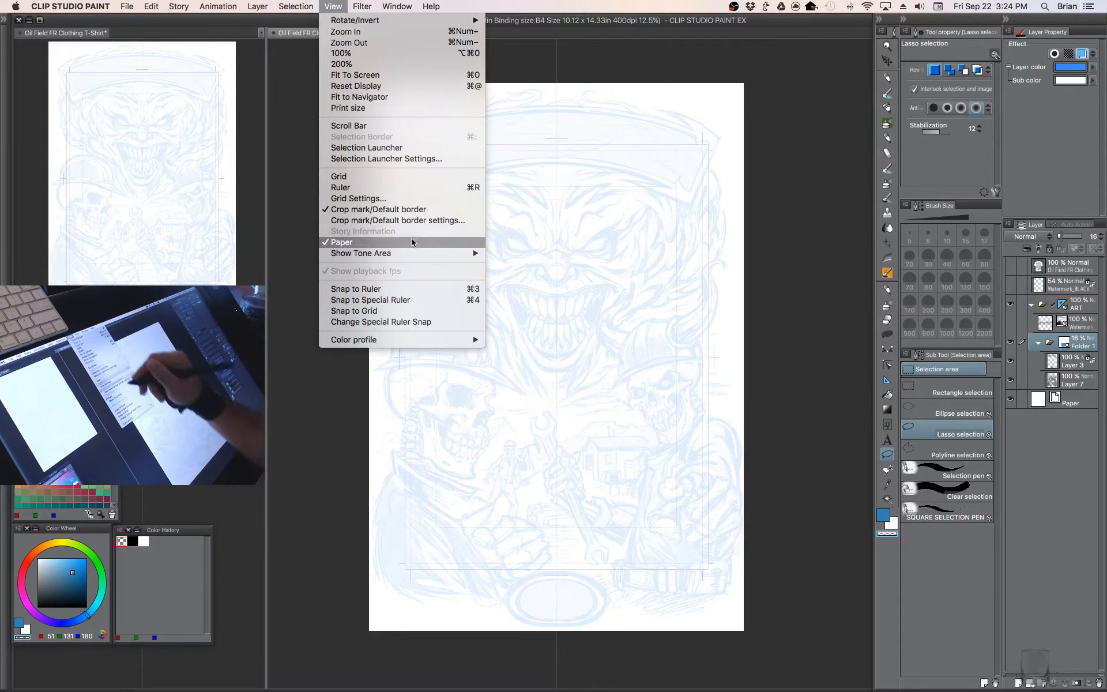
click(412, 214)
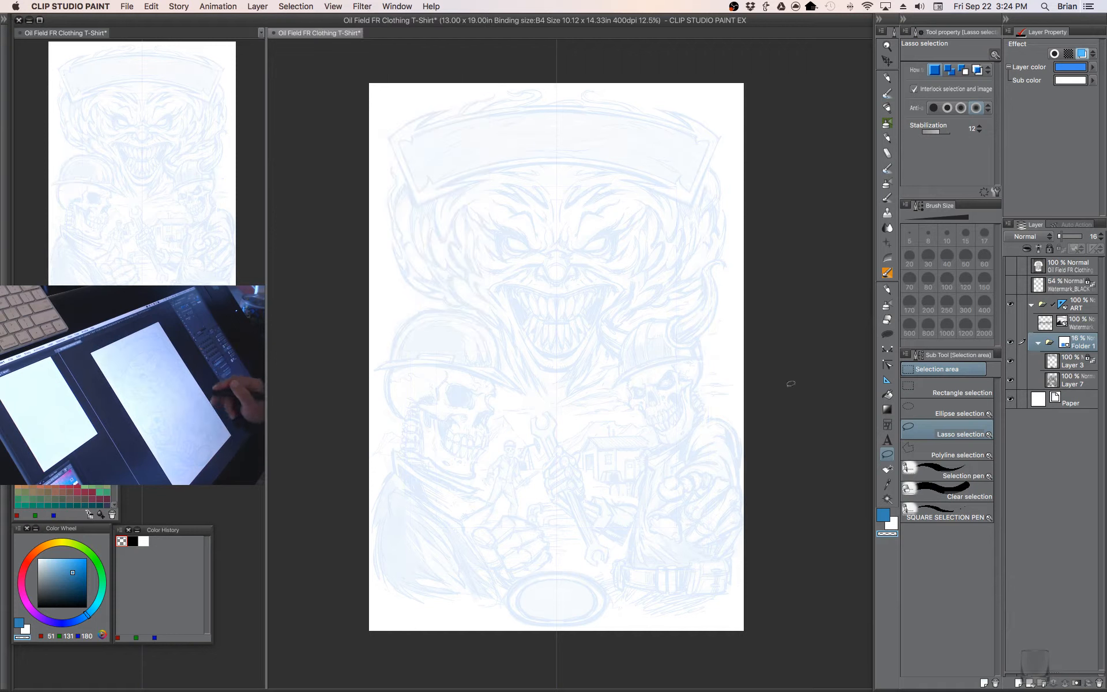
drag(1064, 241, 1065, 241)
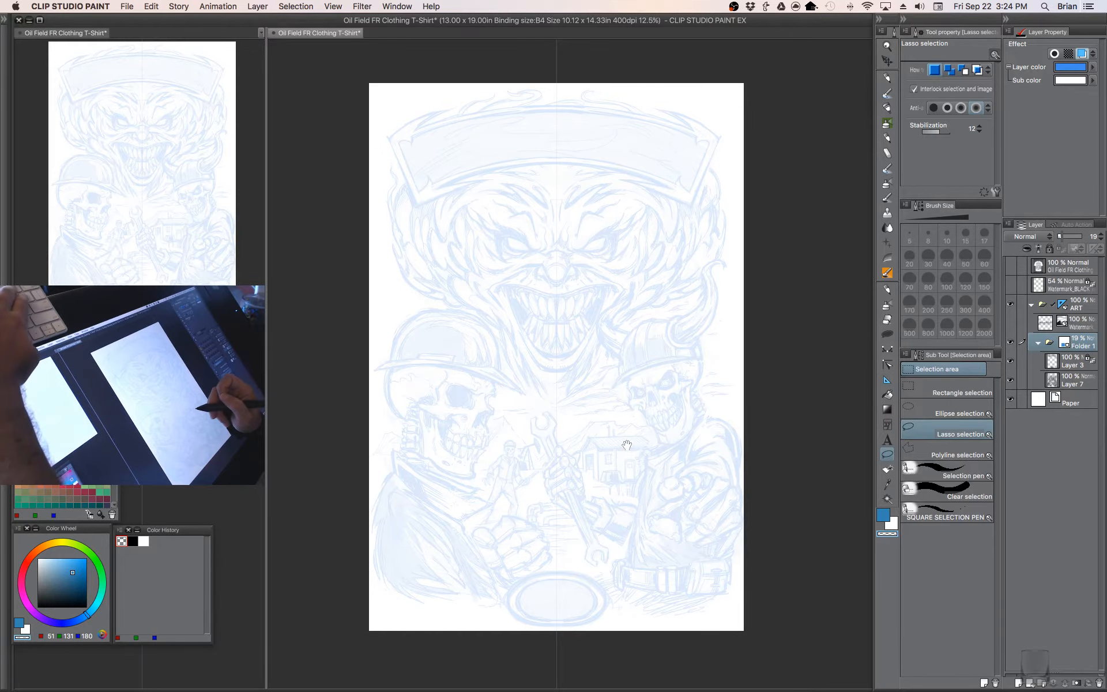
- Add a new layer above Folder 1, outside the folder, and set the drawing color to black
scroll(631, 441, up, 2)
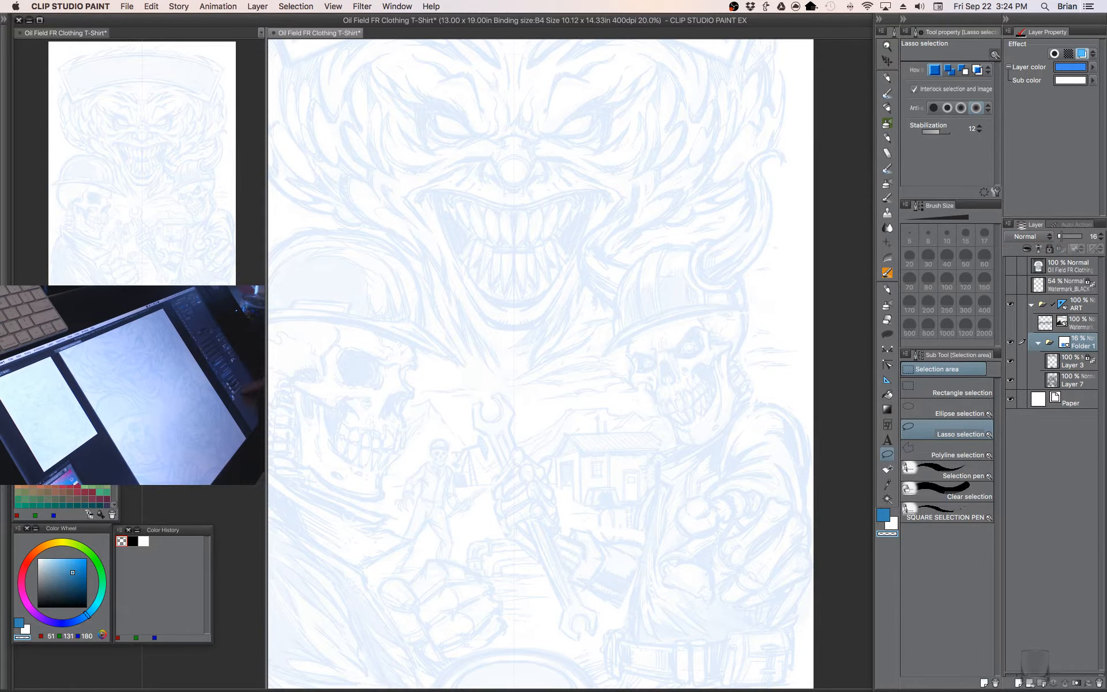
key(Tab)
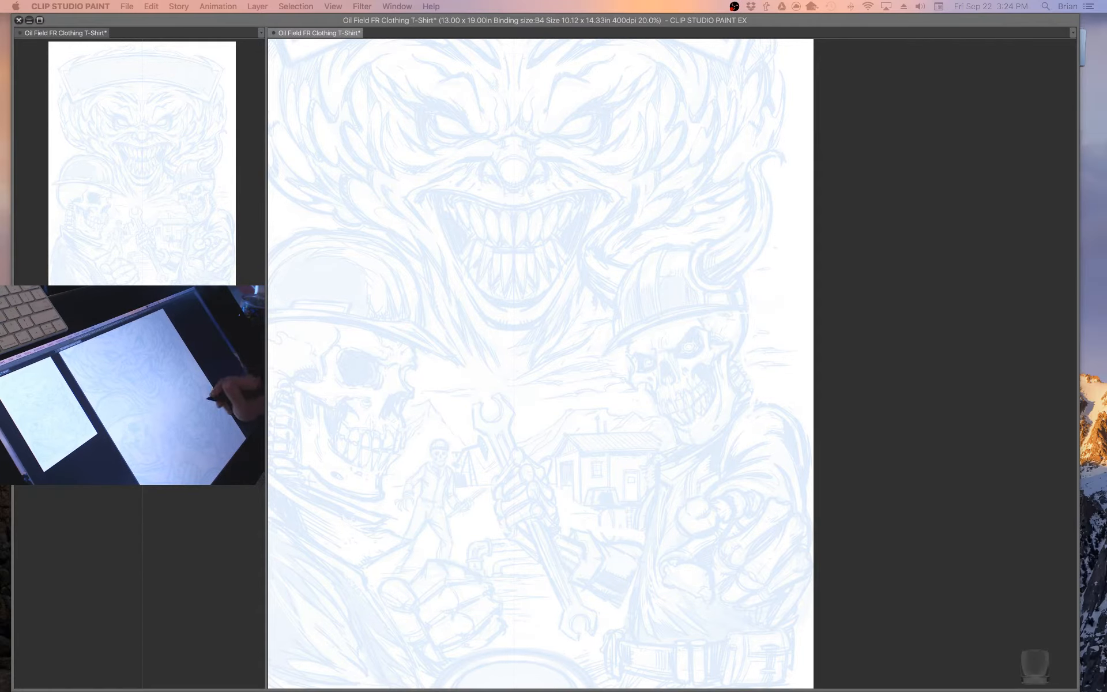
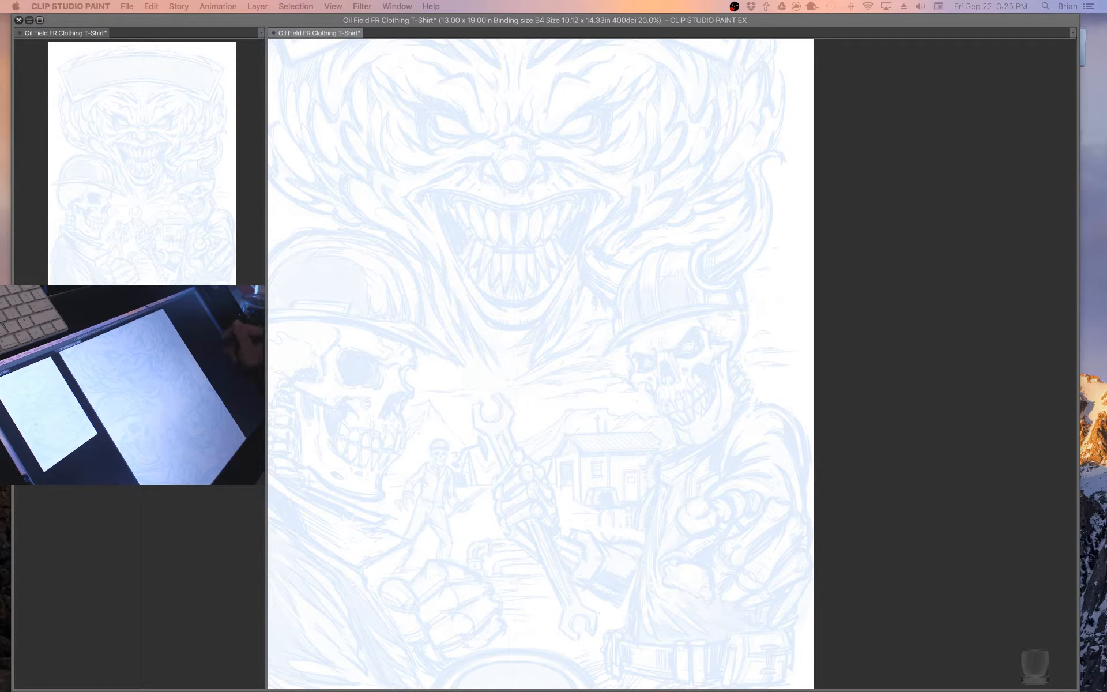
key(Tab)
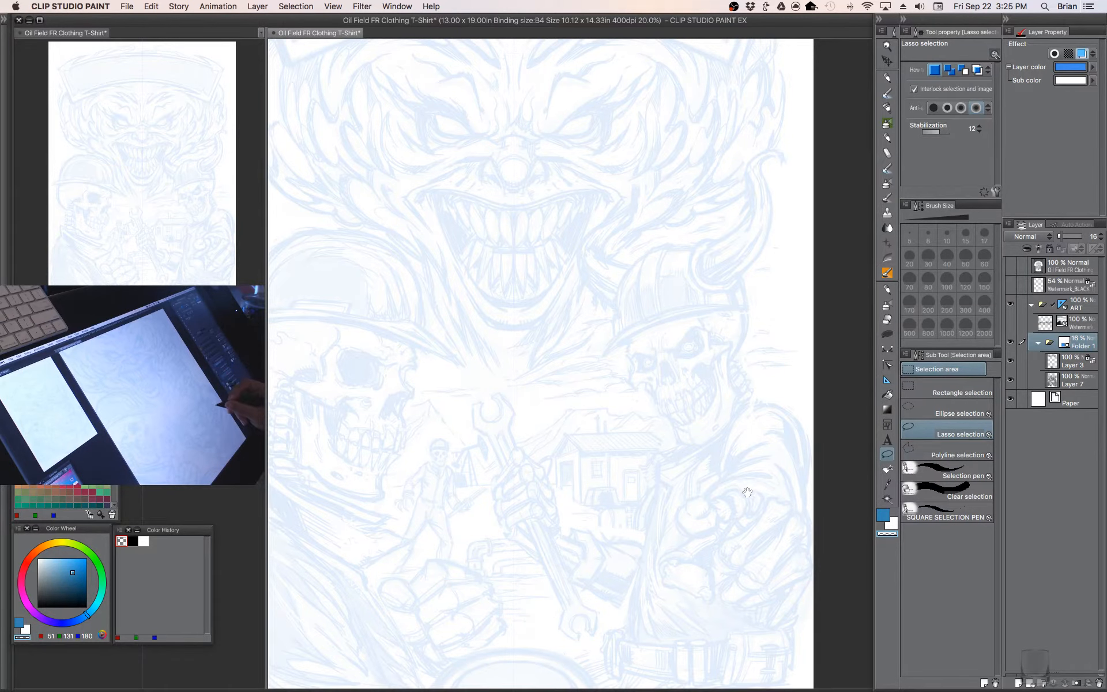
drag(748, 492, 695, 398)
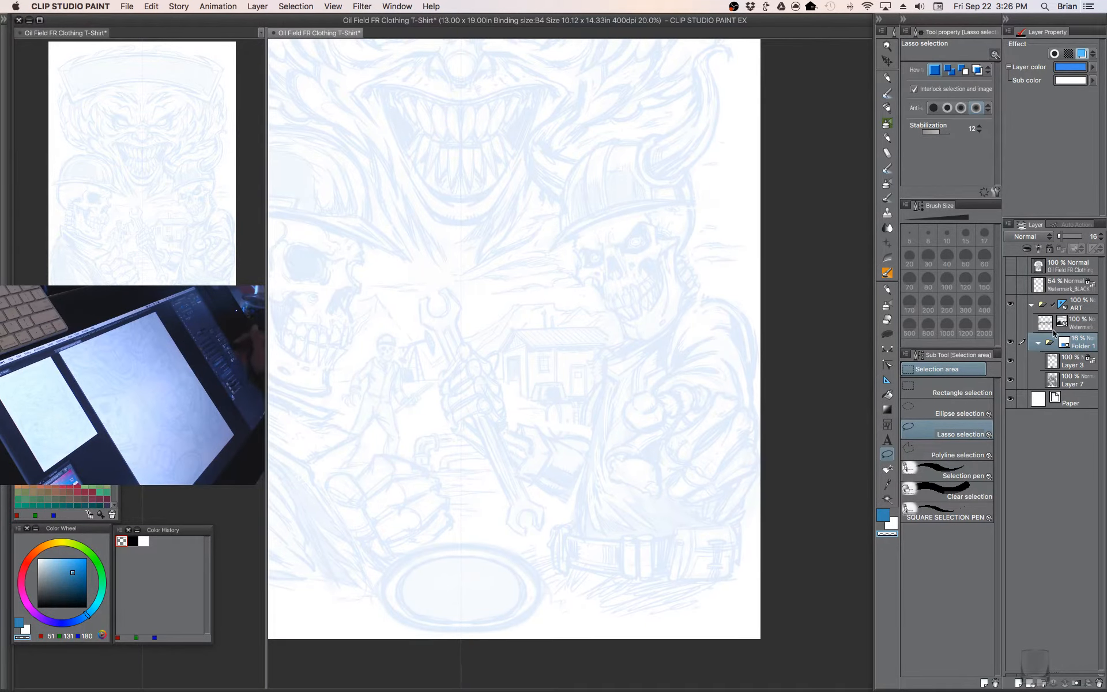
click(1019, 682)
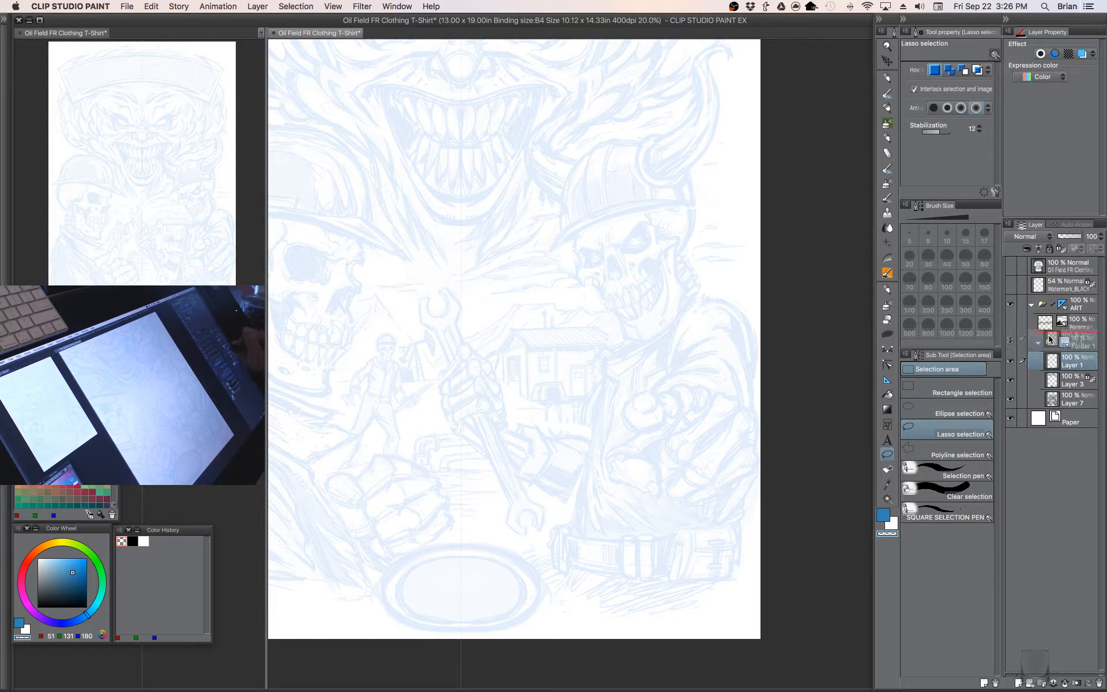
click(883, 515)
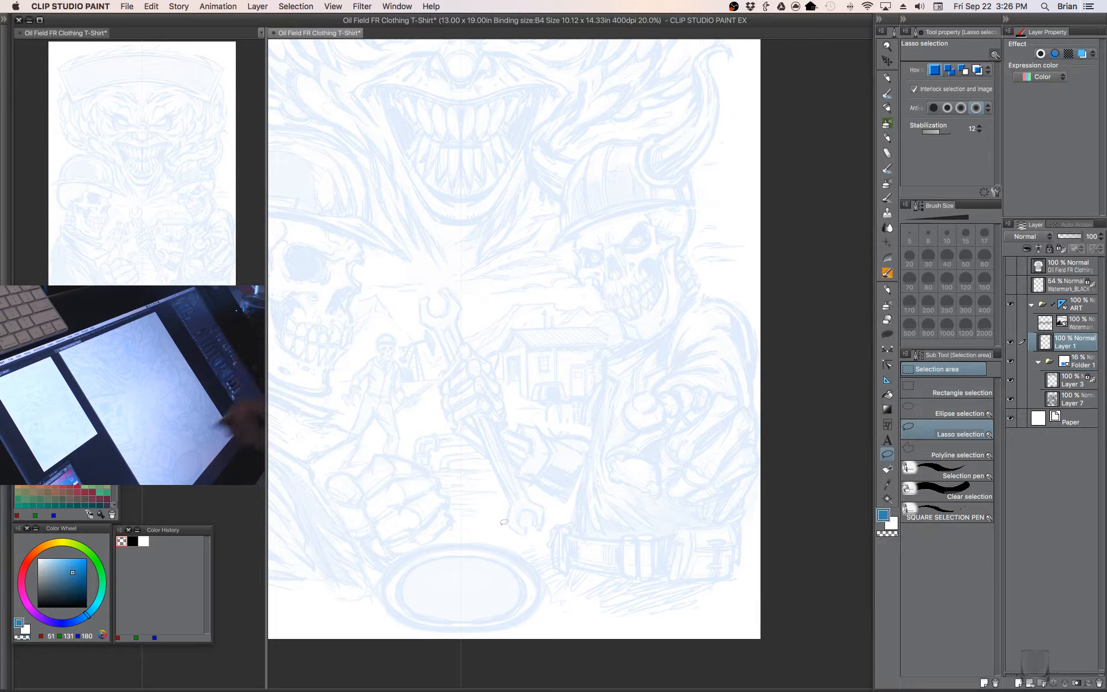
drag(58, 586, 35, 622)
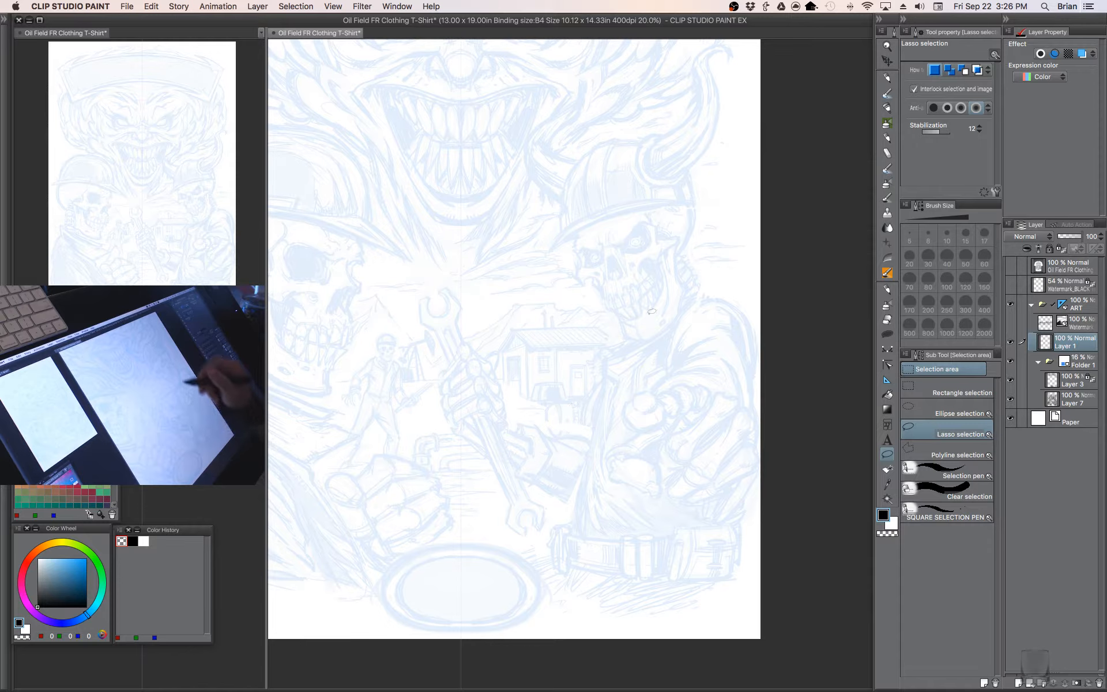
- Try a black line along the upper eyelid of the demon's right-hand eye and undo it
key(super+plus)
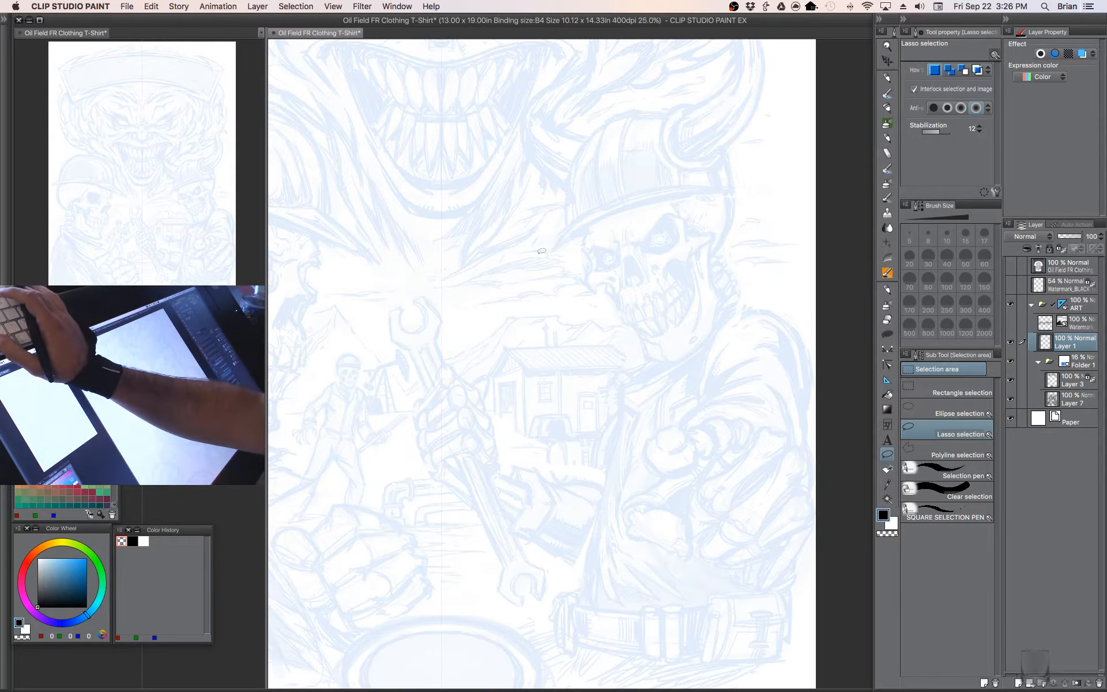
key(super+plus)
drag(497, 146, 673, 425)
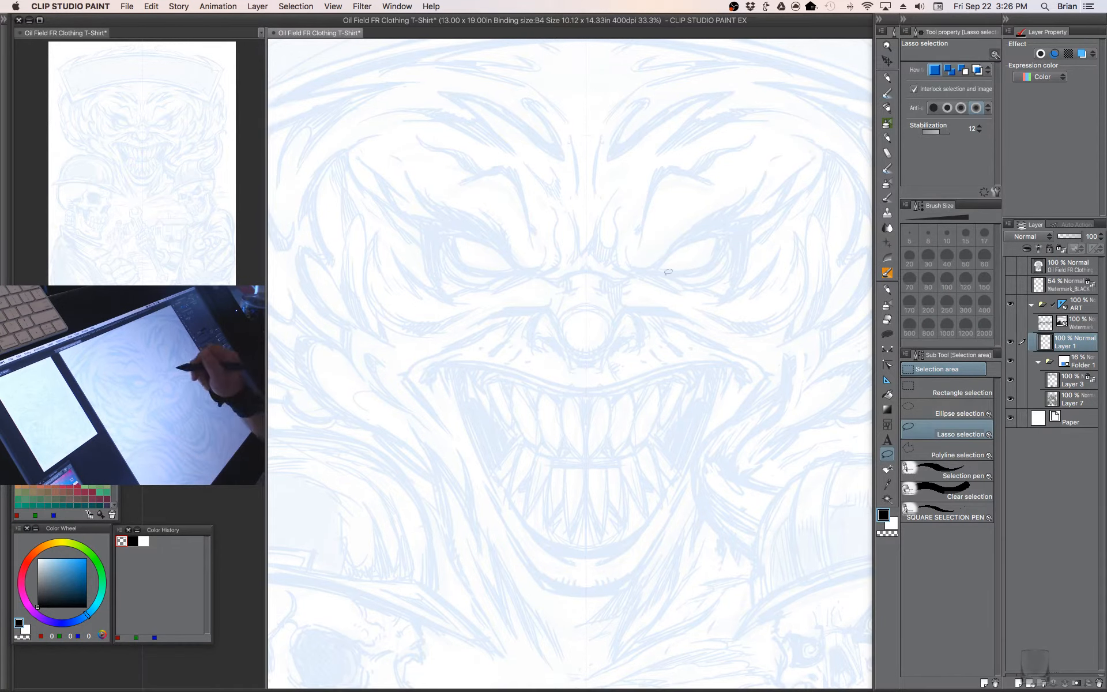
key(p)
drag(638, 270, 717, 220)
key(m)
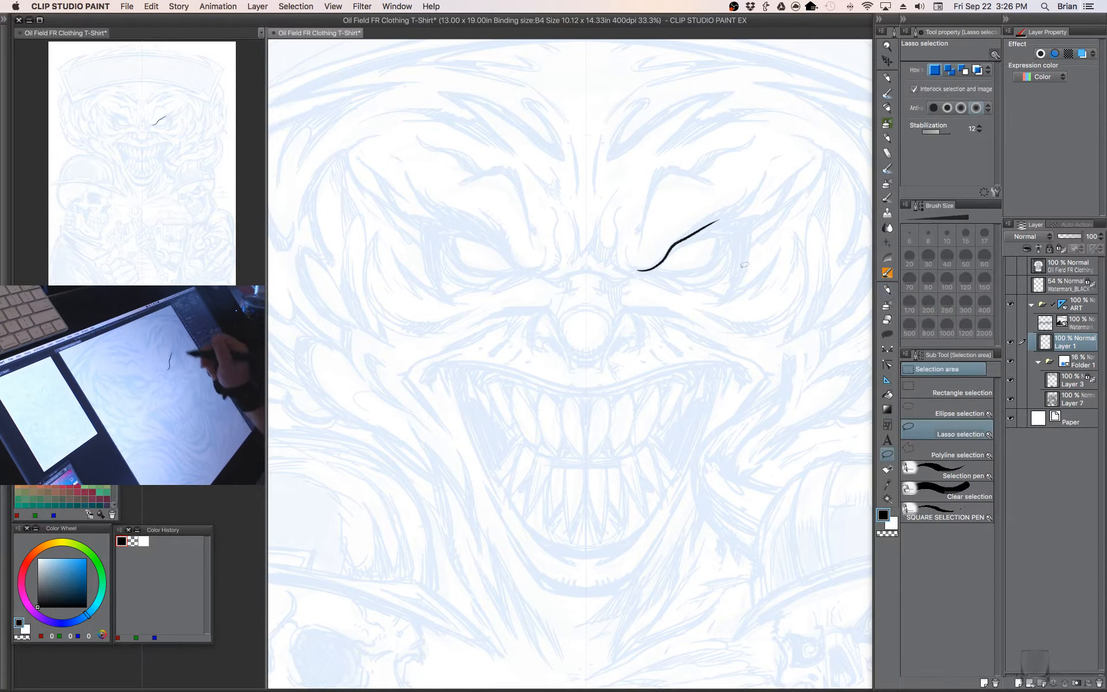
key(super+z)
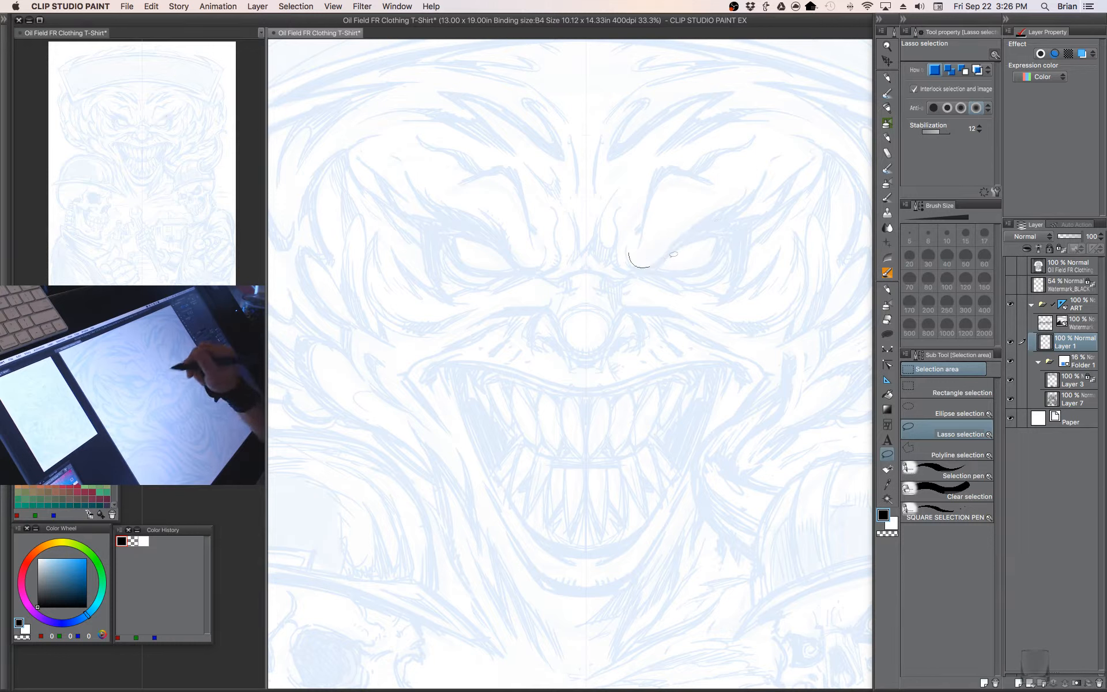
- Try the demon's upper eyelid line with the 2B DETAILS pencil at size 20, undoing each stroke
key(p)
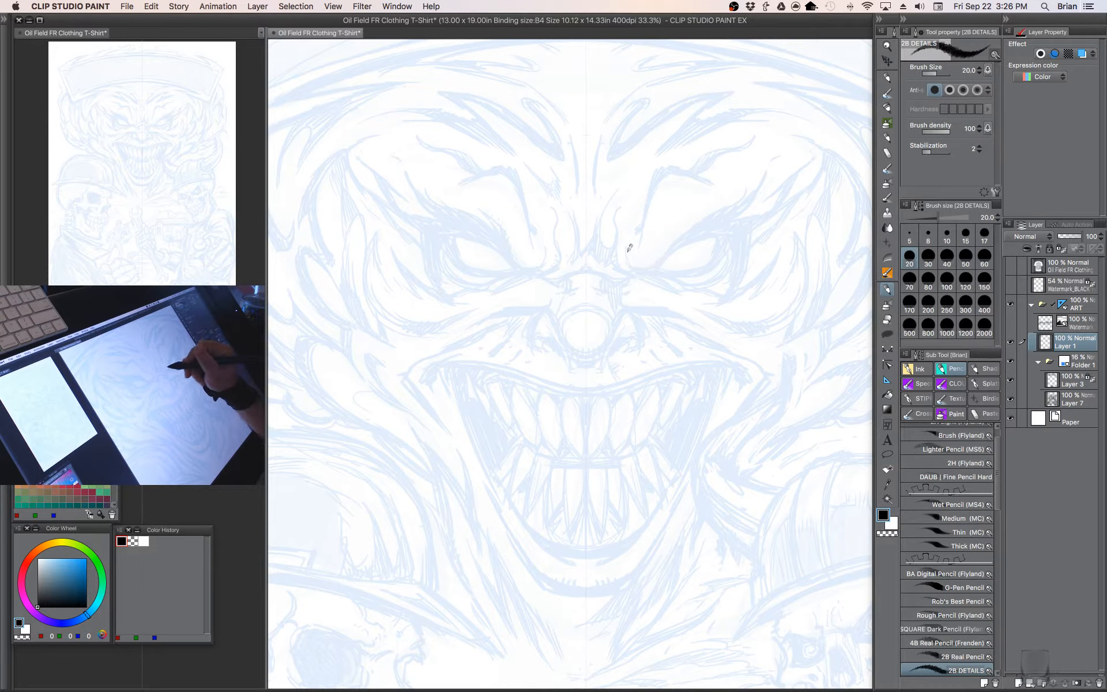
mouse_move(626, 244)
mouse_down()
mouse_move(666, 249)
mouse_move(695, 226)
mouse_up()
key(super+z)
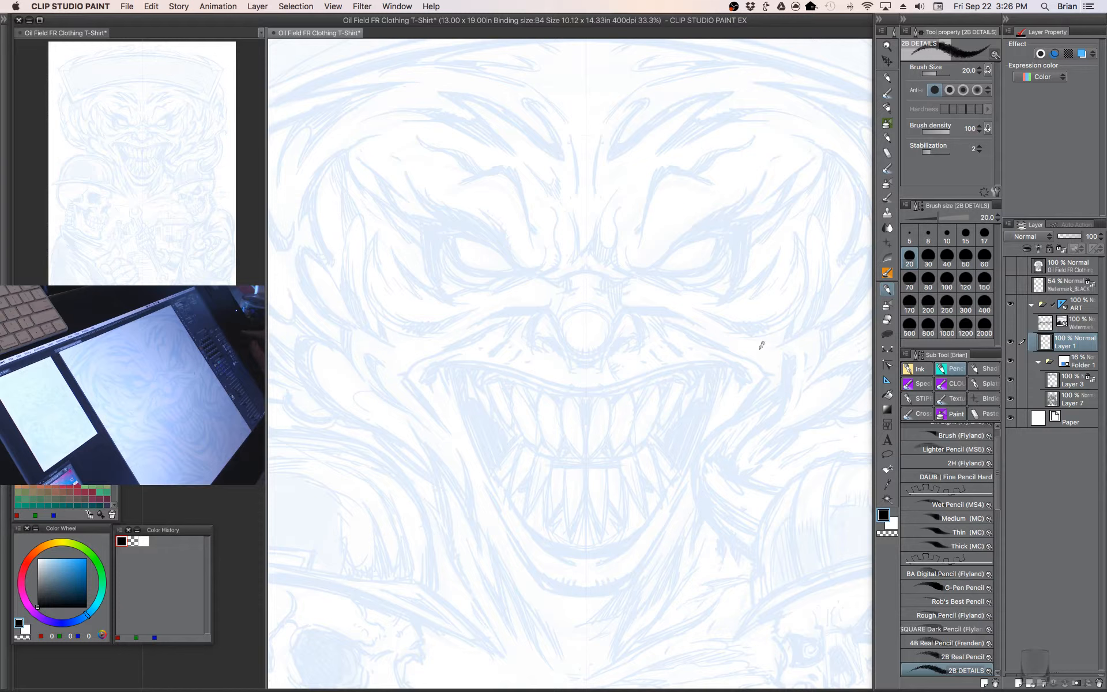
drag(637, 243, 702, 230)
key(super+z)
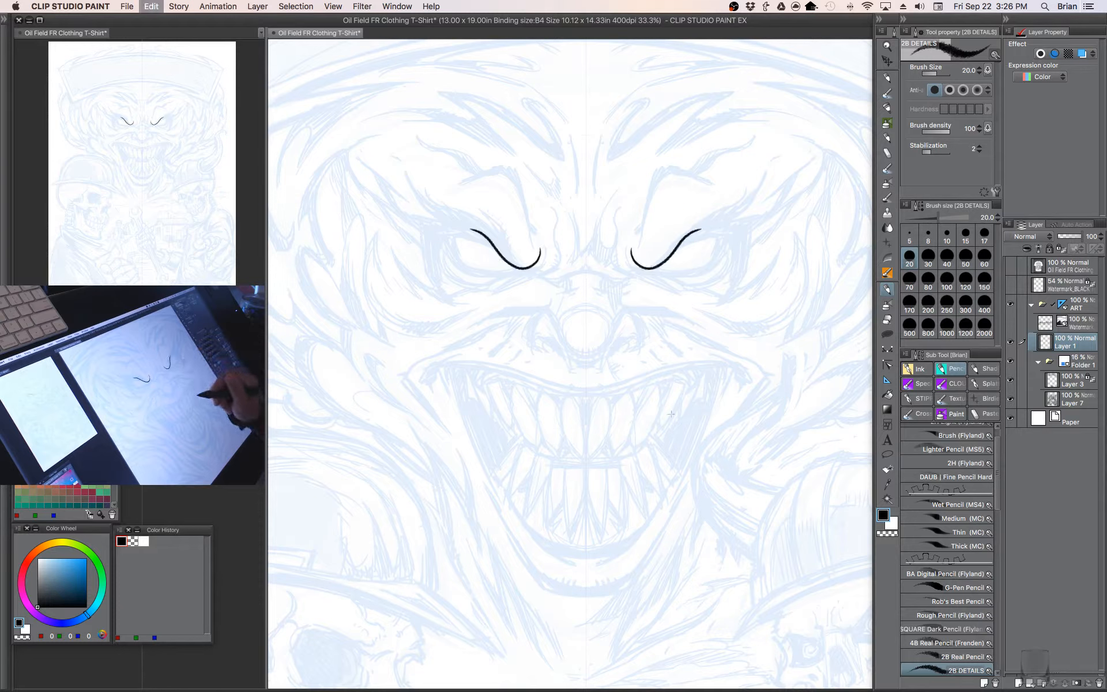
- Select the PEN - MS 4 Nib Flexible brush from the Ink sub tools and hide the palettes to enlarge the canvas
click(926, 374)
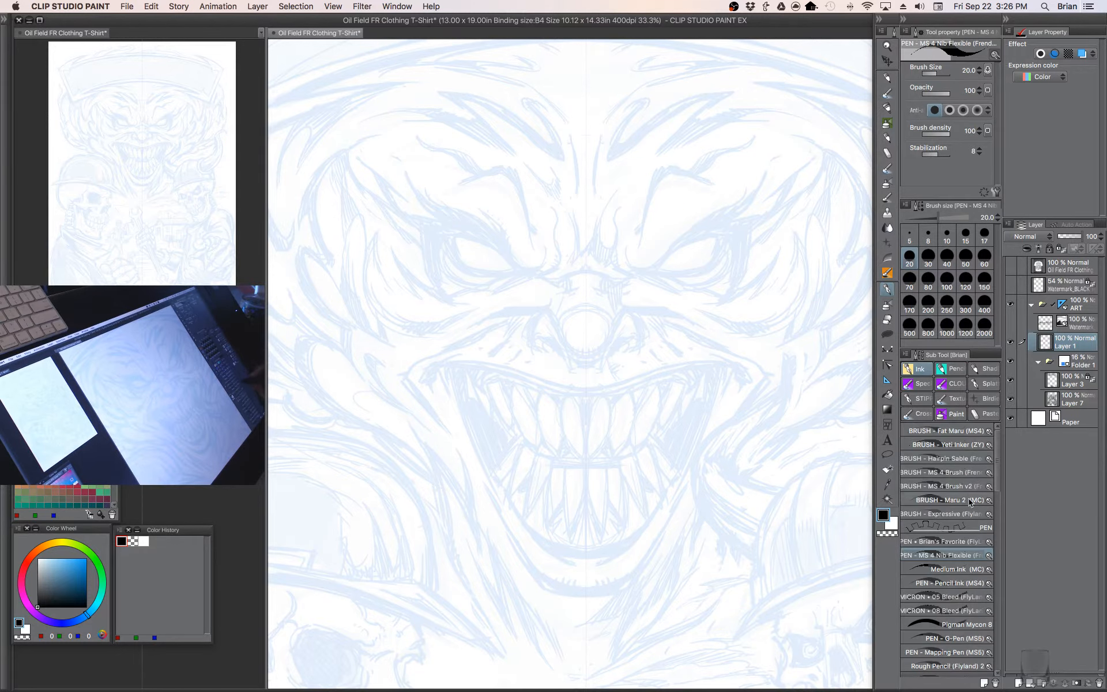
click(962, 543)
click(955, 555)
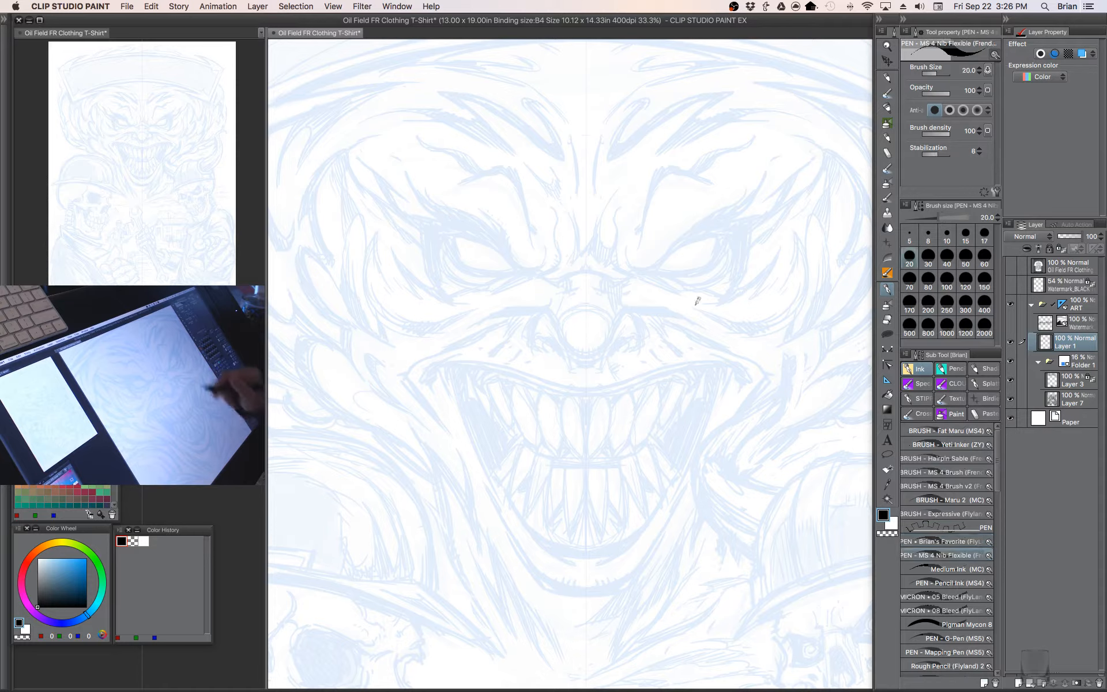
key(Tab)
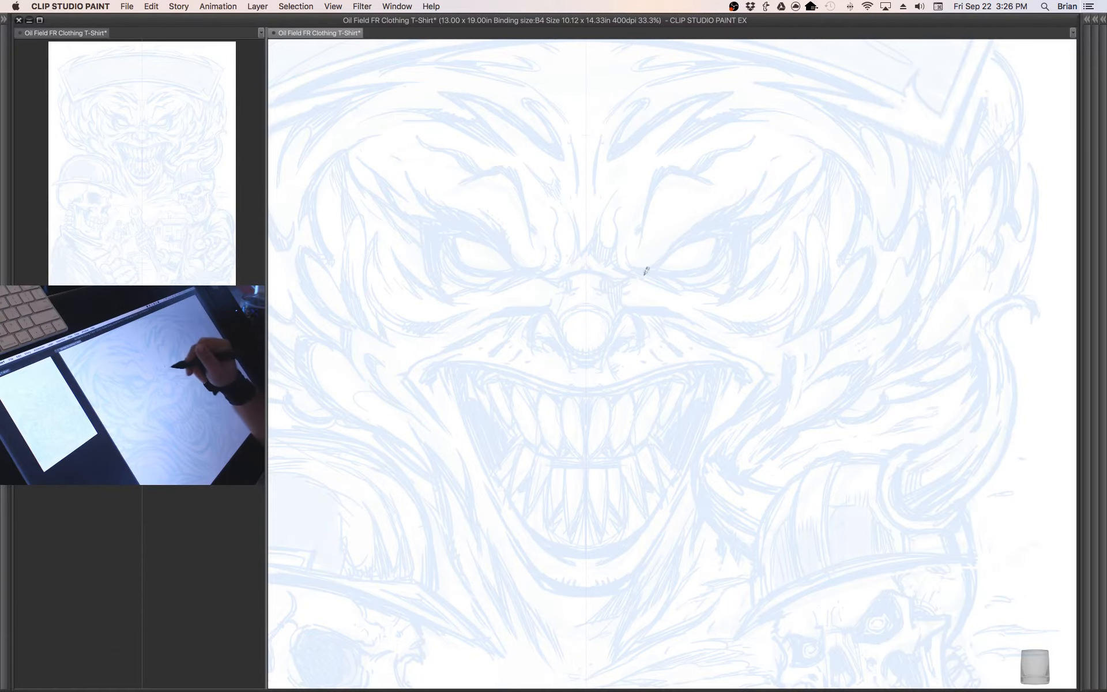
- Ink the demon's mirrored upper eyelid lines from the inner eye corners outward, with branching, tapered creases at the outer ends
scroll(706, 224, up, 2)
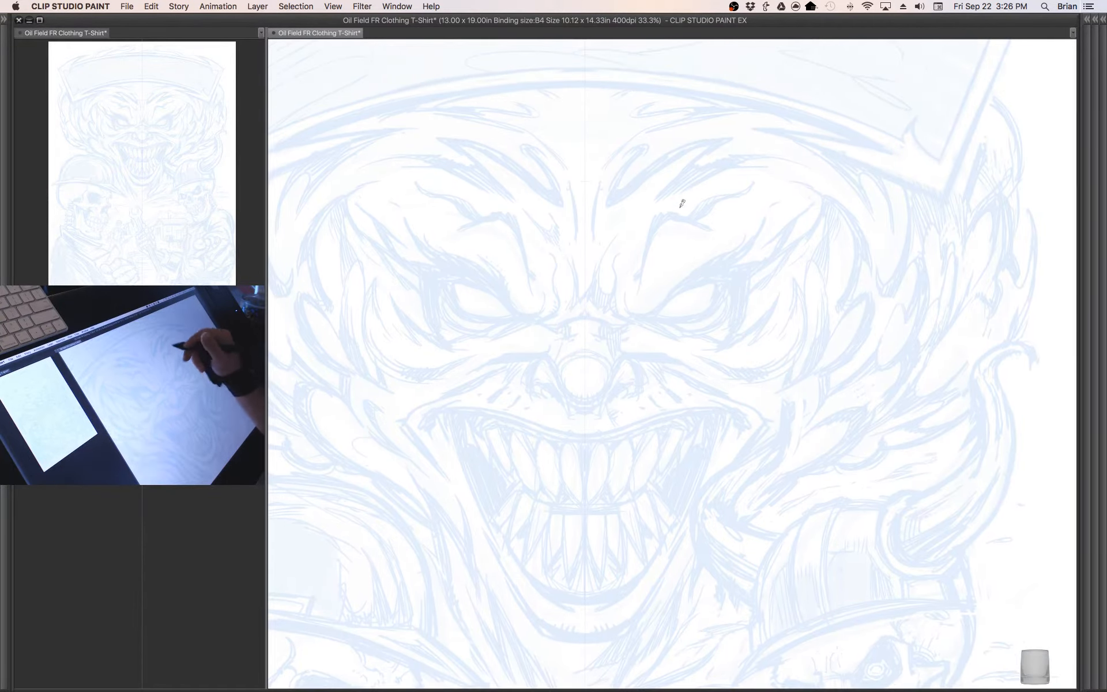
mouse_move(627, 296)
mouse_down()
mouse_move(630, 312)
mouse_move(656, 309)
mouse_up()
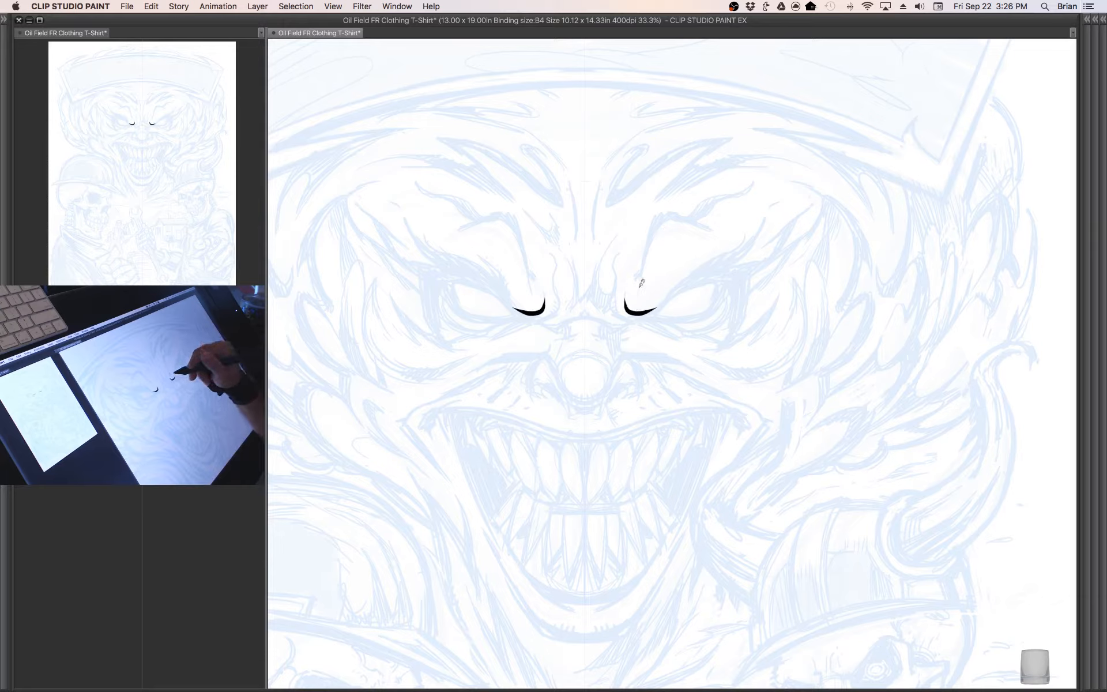
mouse_move(641, 309)
mouse_down()
mouse_move(684, 263)
mouse_move(702, 253)
mouse_move(686, 278)
mouse_move(757, 214)
mouse_move(679, 285)
mouse_move(736, 253)
mouse_move(778, 207)
mouse_move(757, 236)
mouse_move(784, 206)
mouse_up()
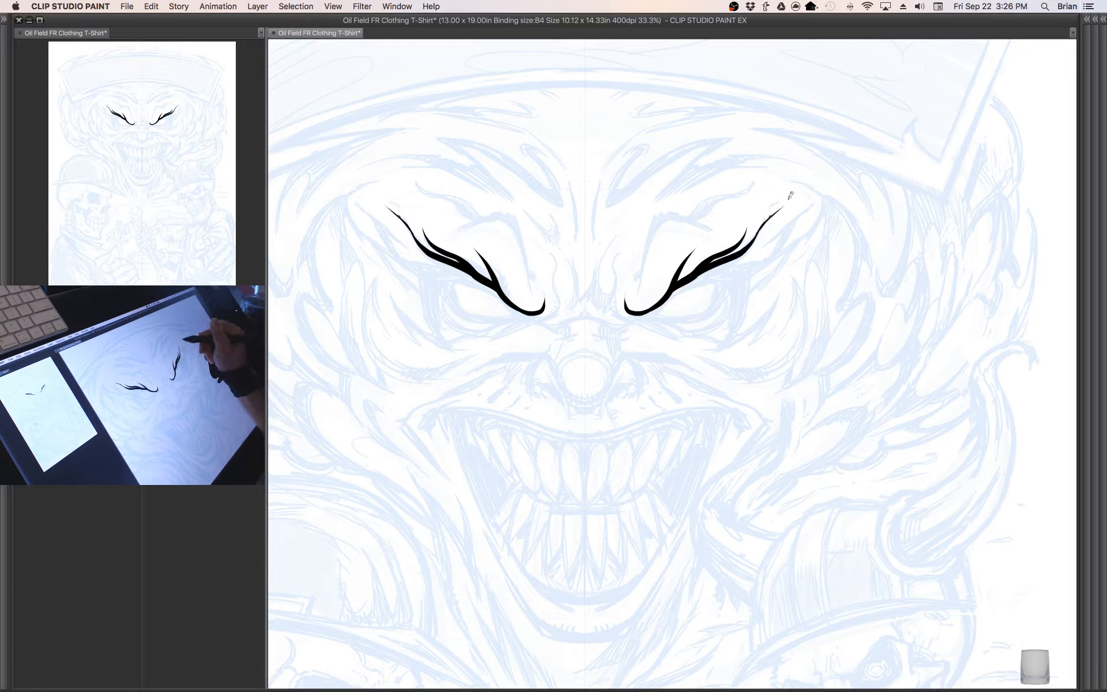
mouse_move(741, 252)
mouse_down()
mouse_move(690, 279)
mouse_move(761, 261)
mouse_move(810, 202)
mouse_move(772, 255)
mouse_move(815, 331)
mouse_up()
key(space)
mouse_move(774, 276)
mouse_down()
mouse_move(808, 228)
mouse_move(777, 269)
mouse_move(818, 247)
mouse_up()
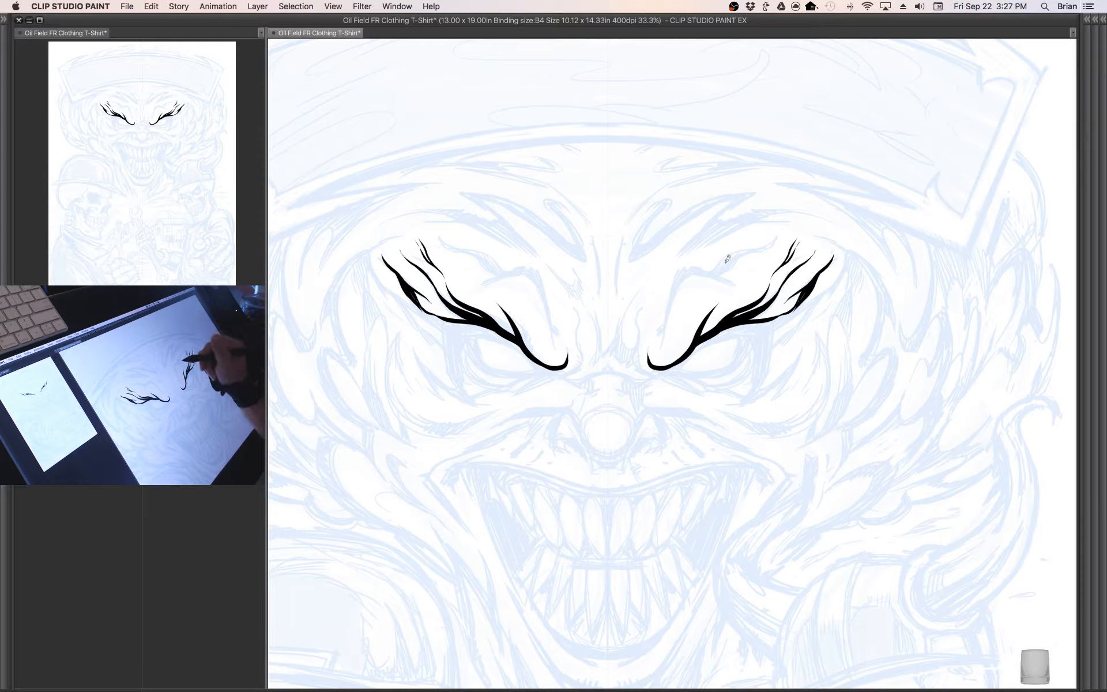
- Ink the wavy brow ridges above both eyes, with thick black accents and curves running down toward the inner eye corners
mouse_move(714, 275)
mouse_down()
mouse_move(796, 232)
mouse_move(740, 248)
mouse_move(715, 273)
mouse_move(727, 267)
mouse_up()
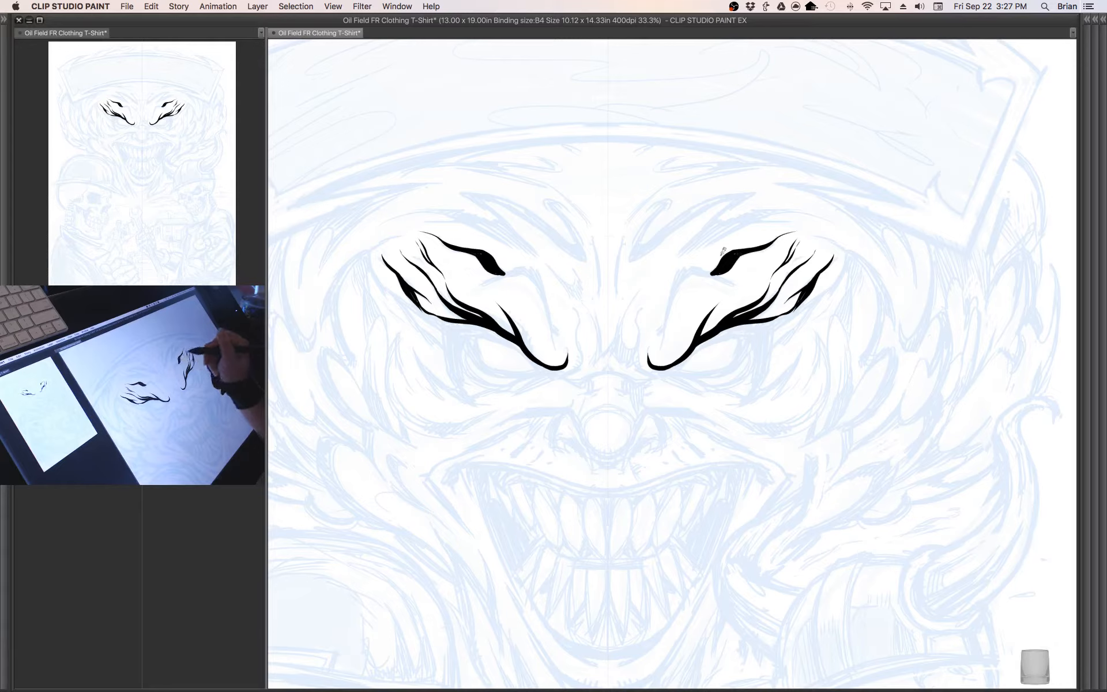
mouse_move(736, 278)
mouse_down()
mouse_move(691, 271)
mouse_move(675, 283)
mouse_move(663, 344)
mouse_up()
drag(674, 278, 725, 268)
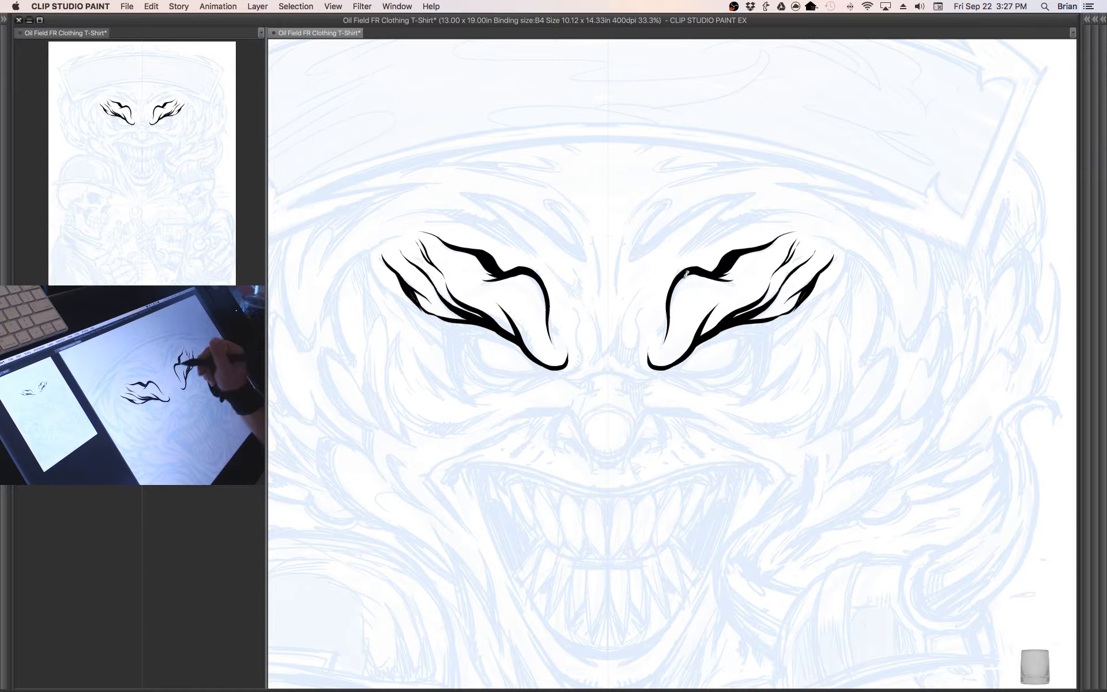
- Ink the symmetrical frown wrinkles between the brows, including the V-shaped fold and the vertical forehead creases above it
mouse_move(671, 296)
mouse_down()
mouse_move(657, 340)
mouse_move(634, 350)
mouse_move(634, 295)
mouse_move(648, 281)
mouse_move(605, 345)
mouse_move(612, 351)
mouse_up()
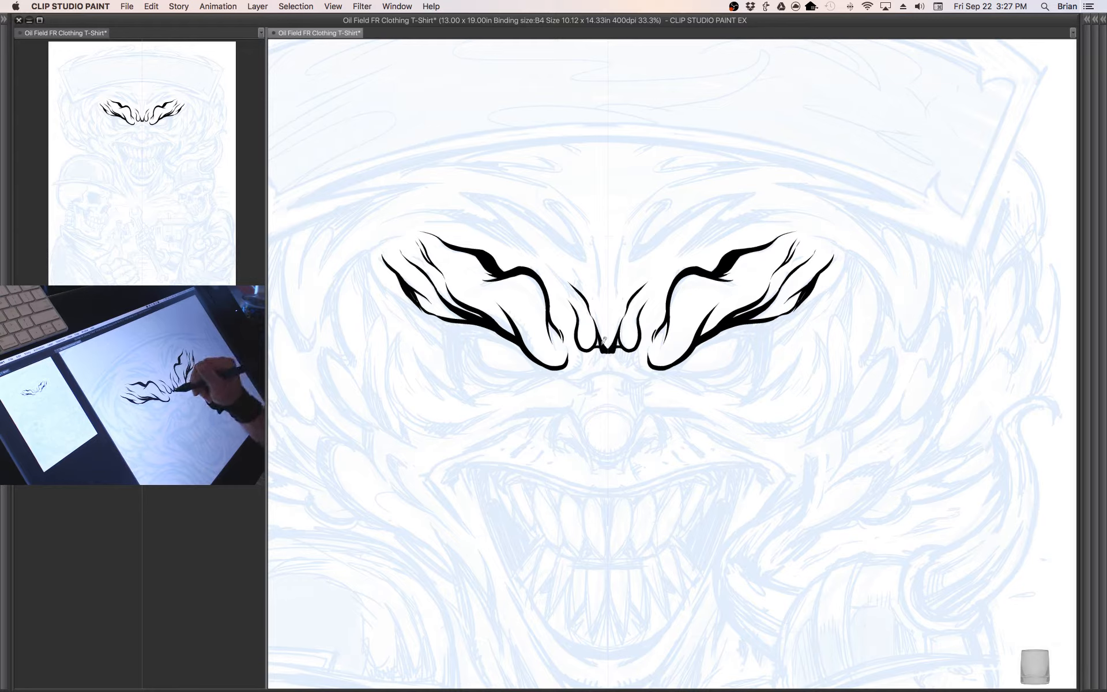
drag(602, 342, 592, 369)
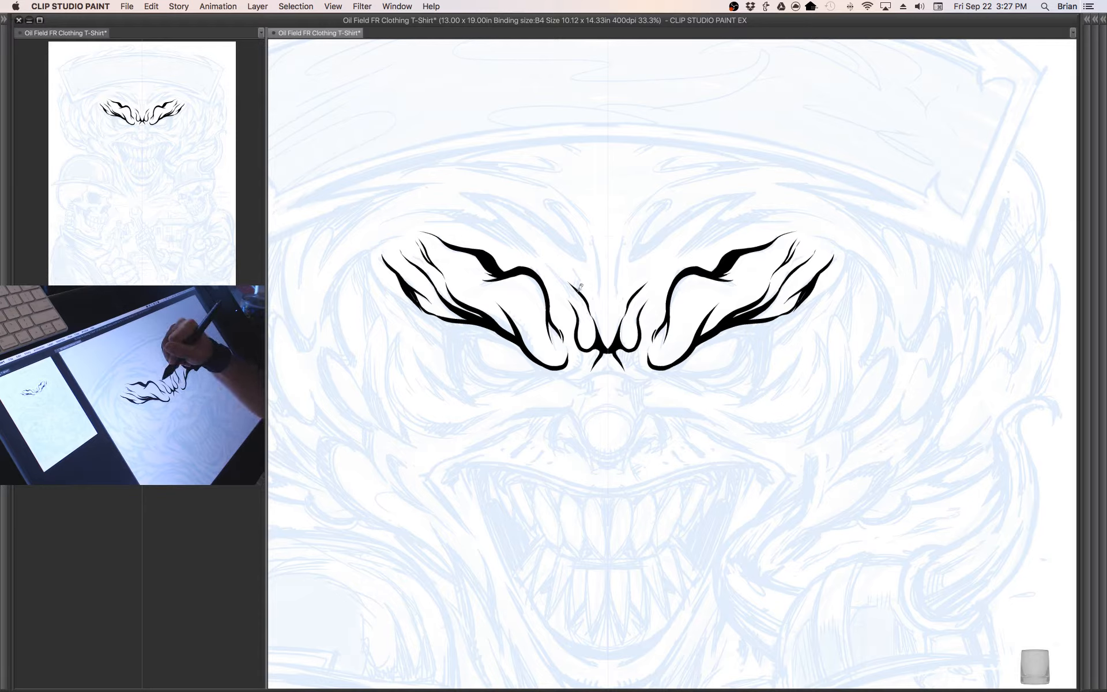
mouse_move(580, 284)
mouse_down()
mouse_move(574, 301)
mouse_move(551, 271)
mouse_move(594, 296)
mouse_move(592, 232)
mouse_up()
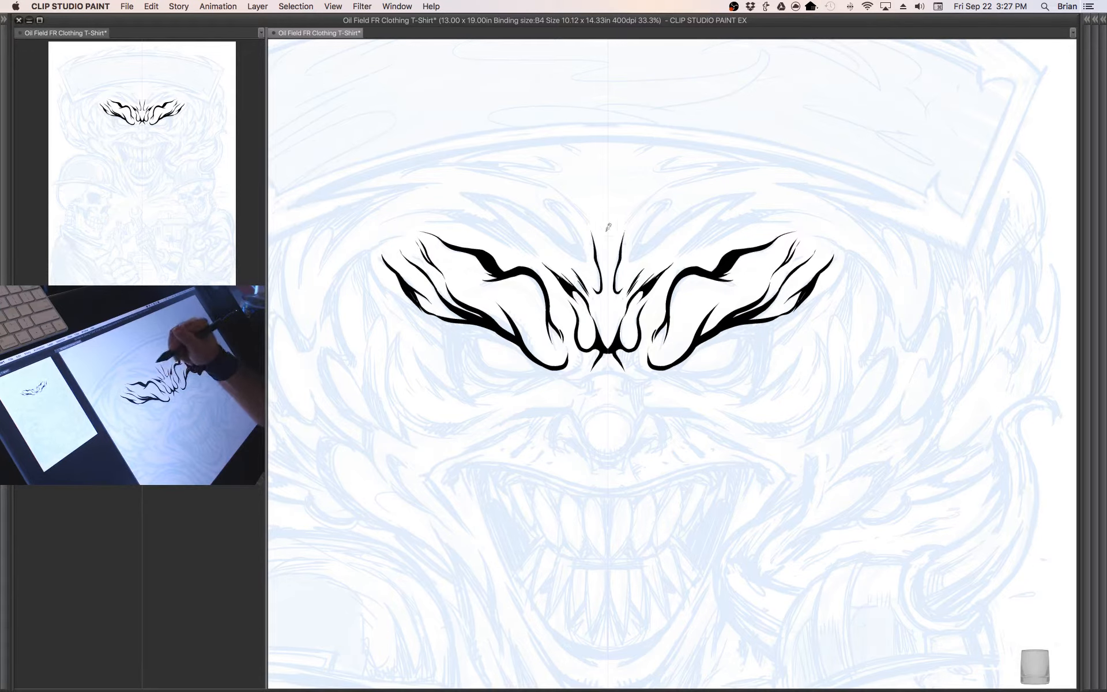
drag(683, 388, 700, 306)
drag(614, 205, 619, 224)
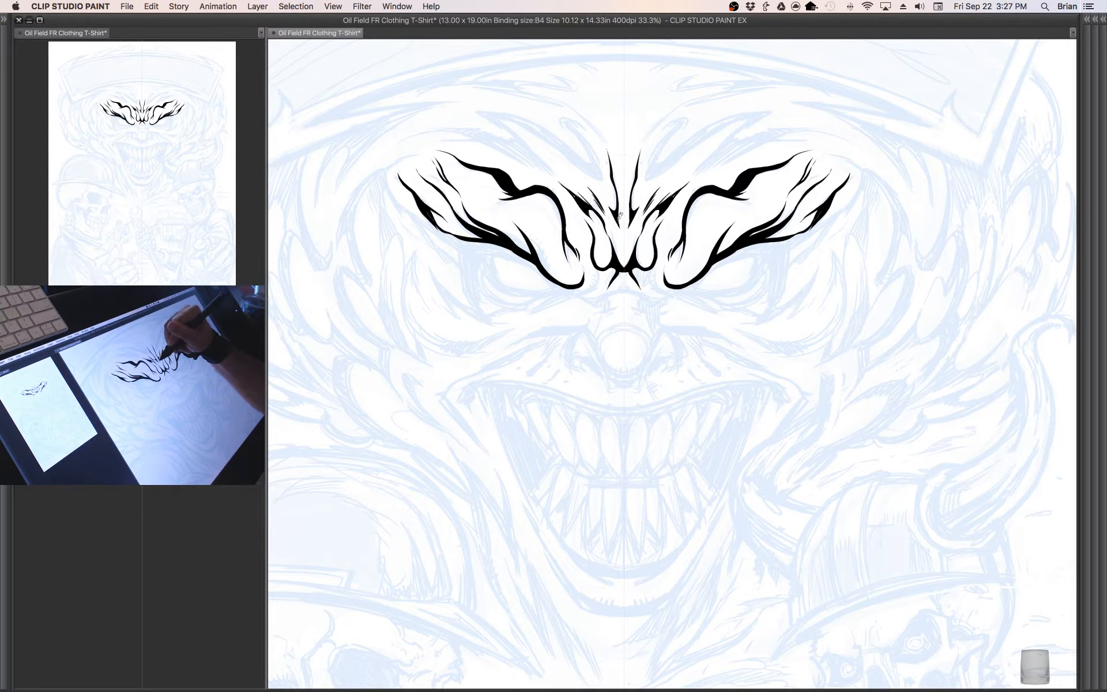
drag(667, 324, 675, 354)
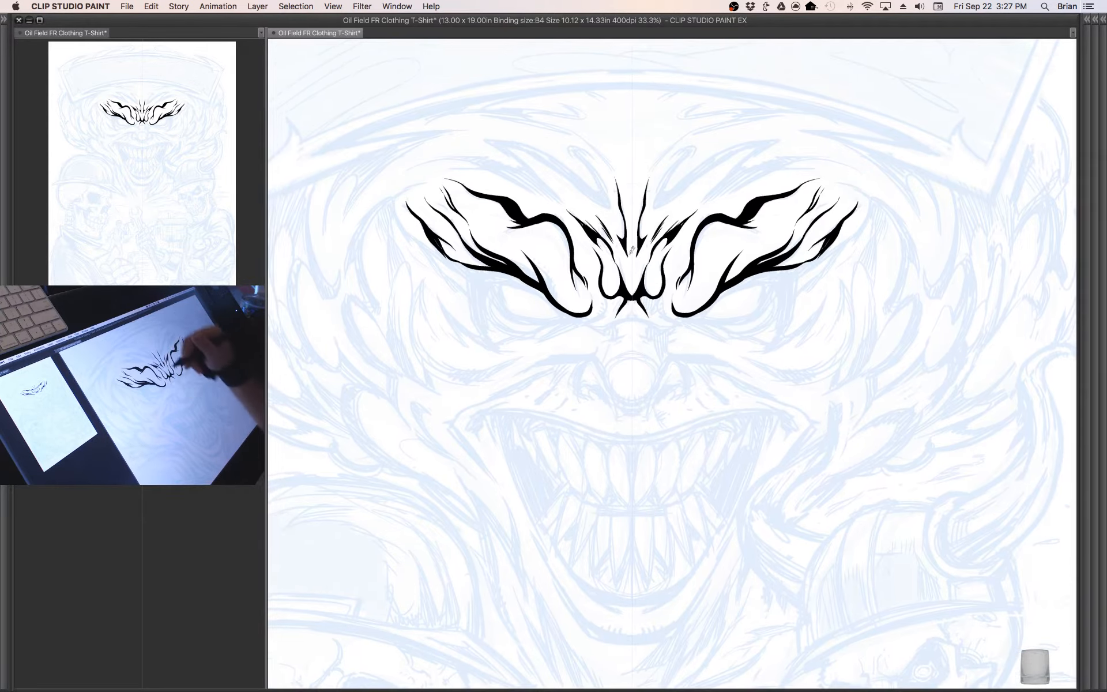
drag(622, 241, 629, 263)
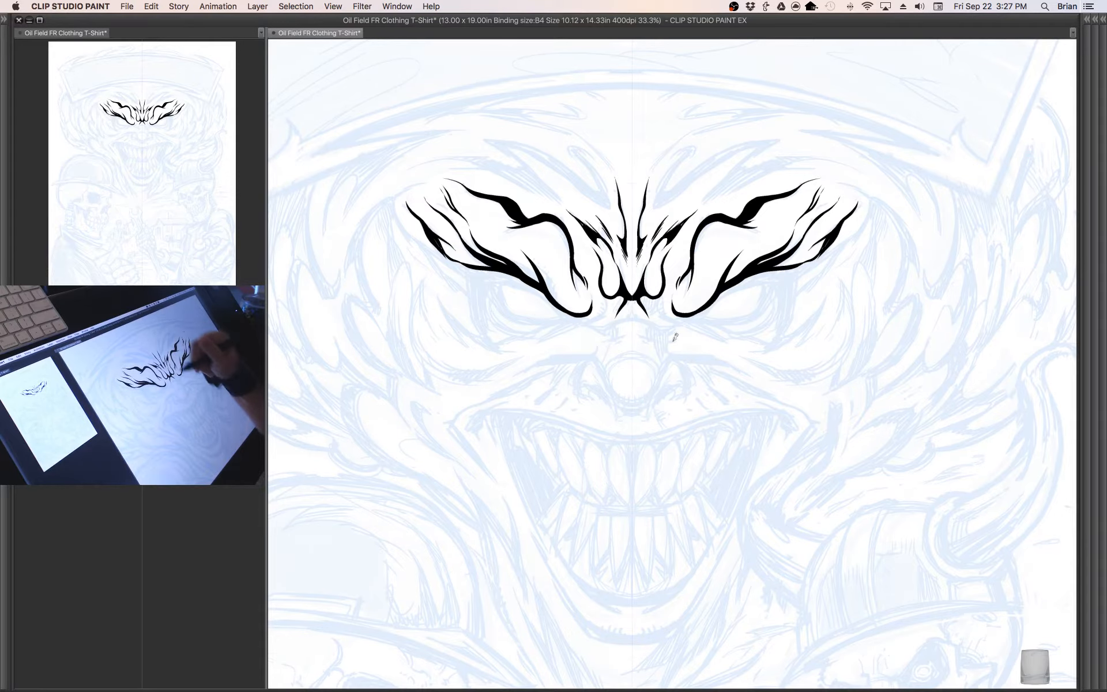
- Ink the creases joining the central brow fold to the inner eye corners and add short tapered hatching along the upper eyelids
key(space)
drag(683, 337, 708, 330)
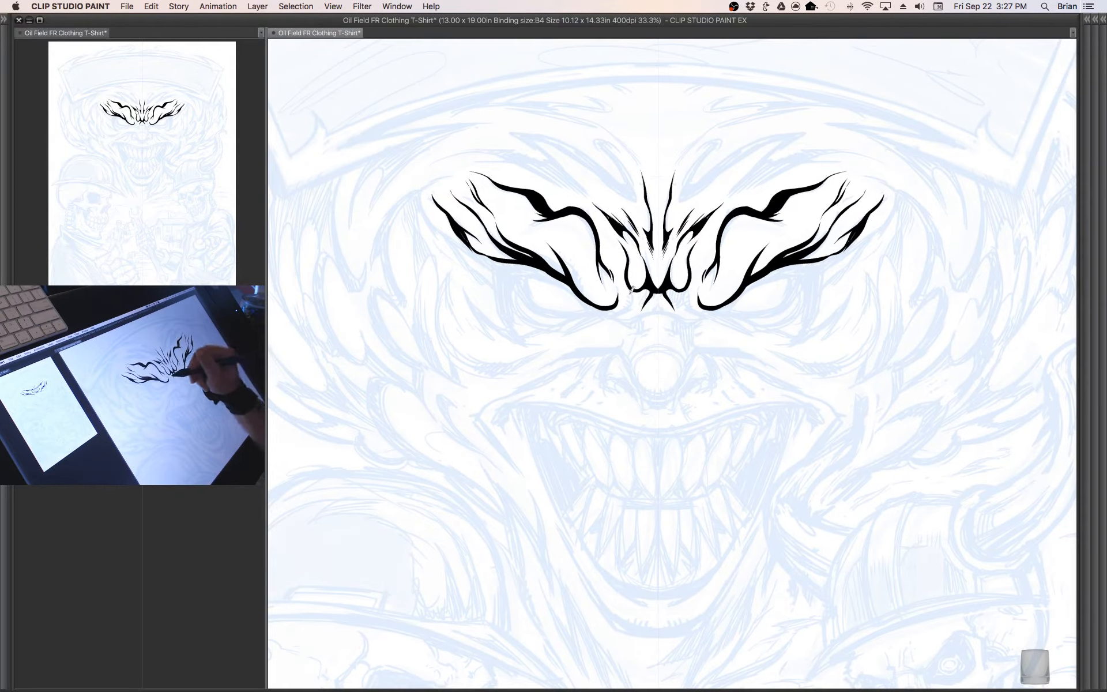
mouse_move(632, 290)
mouse_down()
mouse_move(628, 307)
mouse_move(601, 312)
mouse_move(646, 288)
mouse_move(631, 314)
mouse_move(565, 257)
mouse_move(594, 305)
mouse_up()
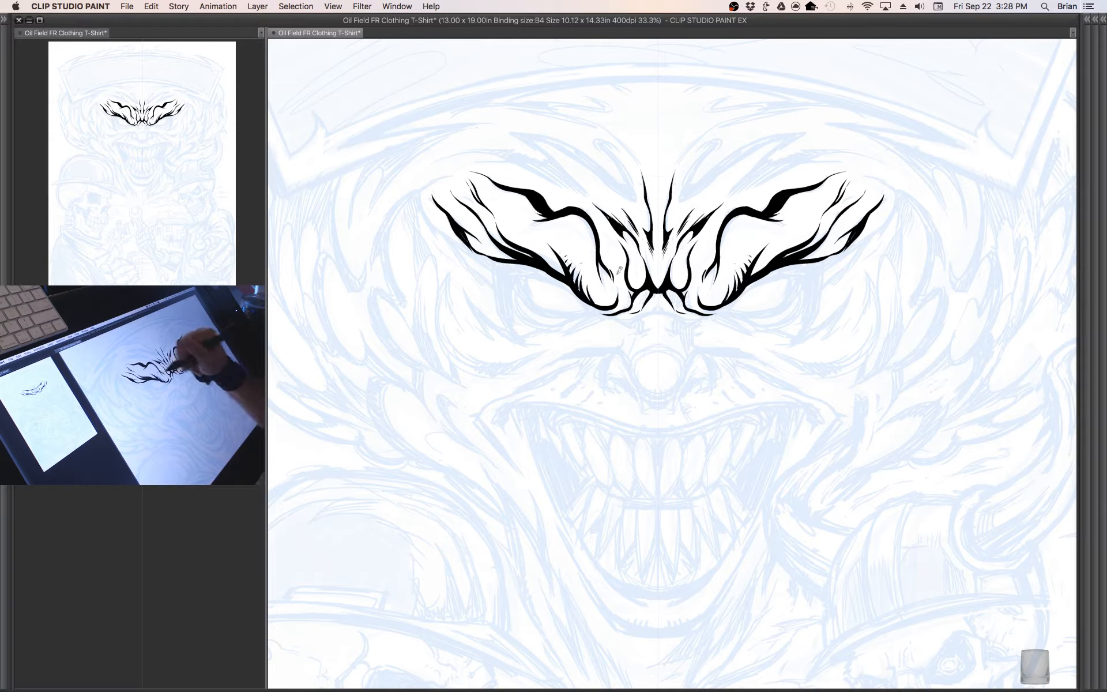
drag(692, 330, 705, 381)
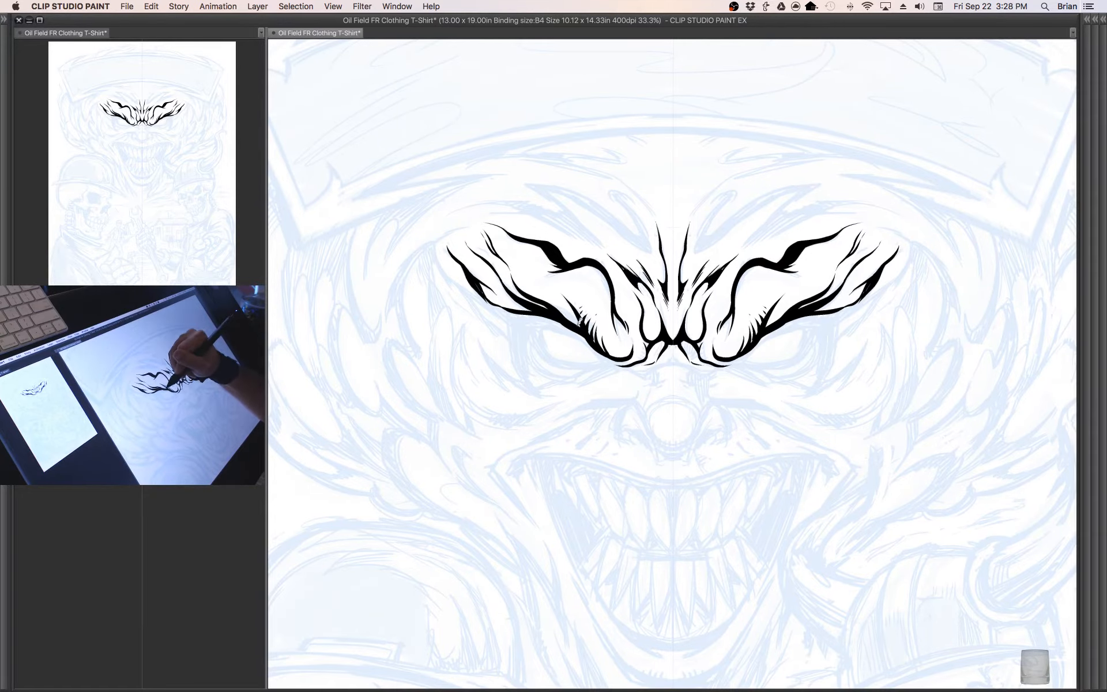
drag(579, 323, 572, 314)
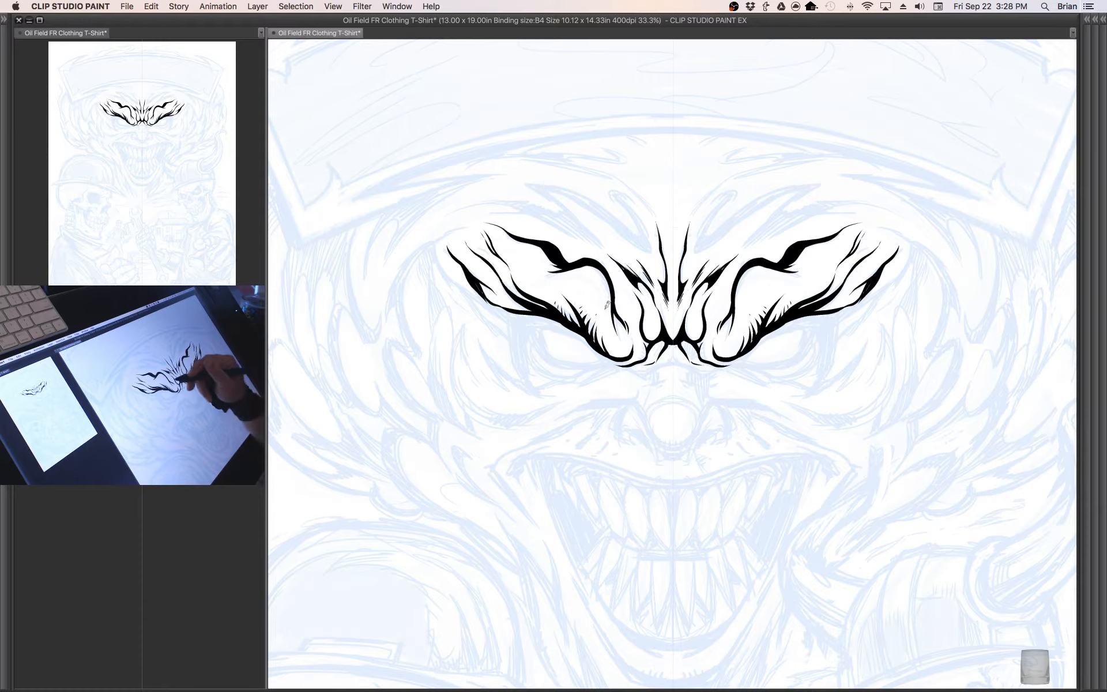
drag(701, 363, 669, 304)
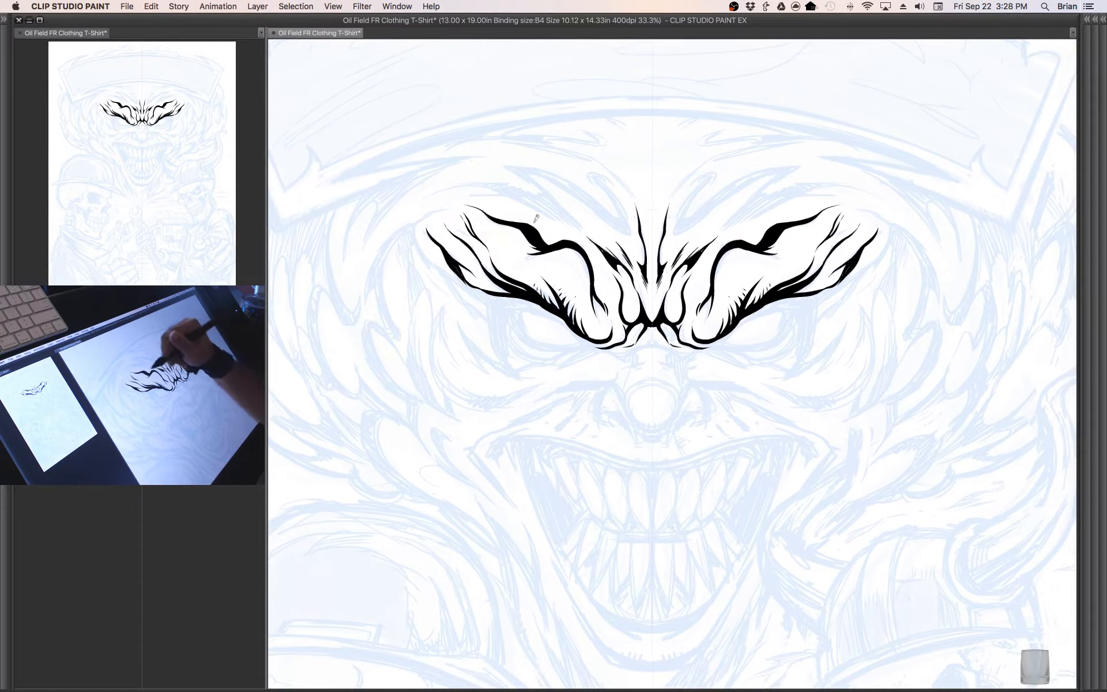
mouse_move(489, 278)
mouse_down()
mouse_move(511, 292)
mouse_move(499, 289)
mouse_up()
- Ink the outlines of both eyes, the dark outer corners and the tapered wrinkles beneath the lower lids
drag(680, 354, 654, 343)
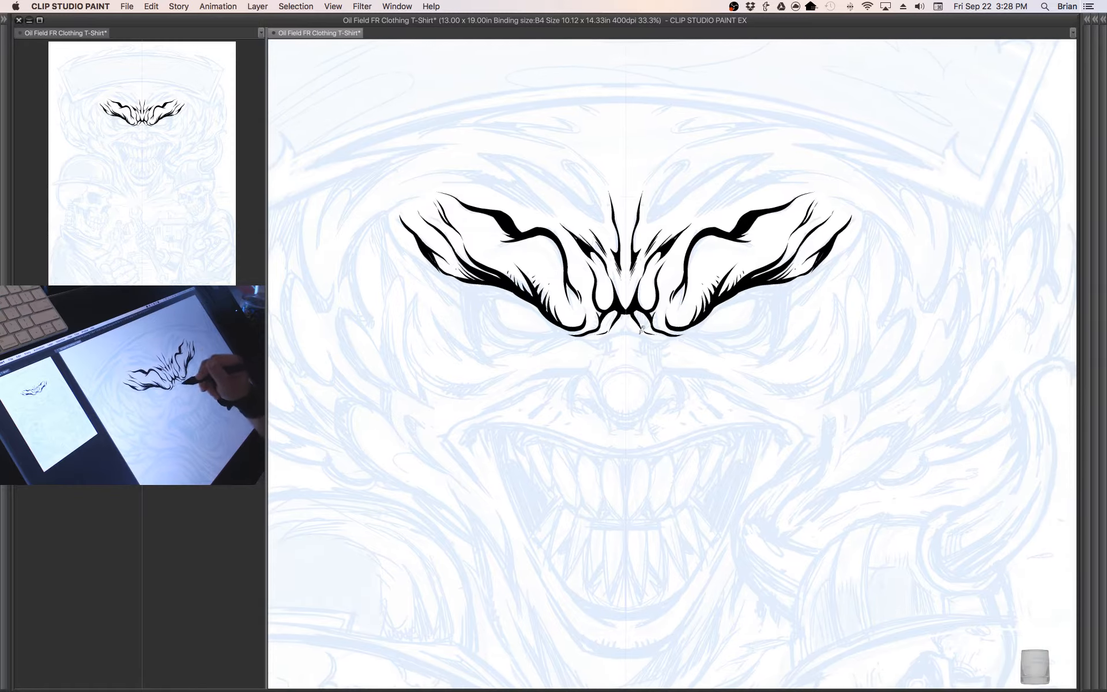
drag(479, 289, 572, 325)
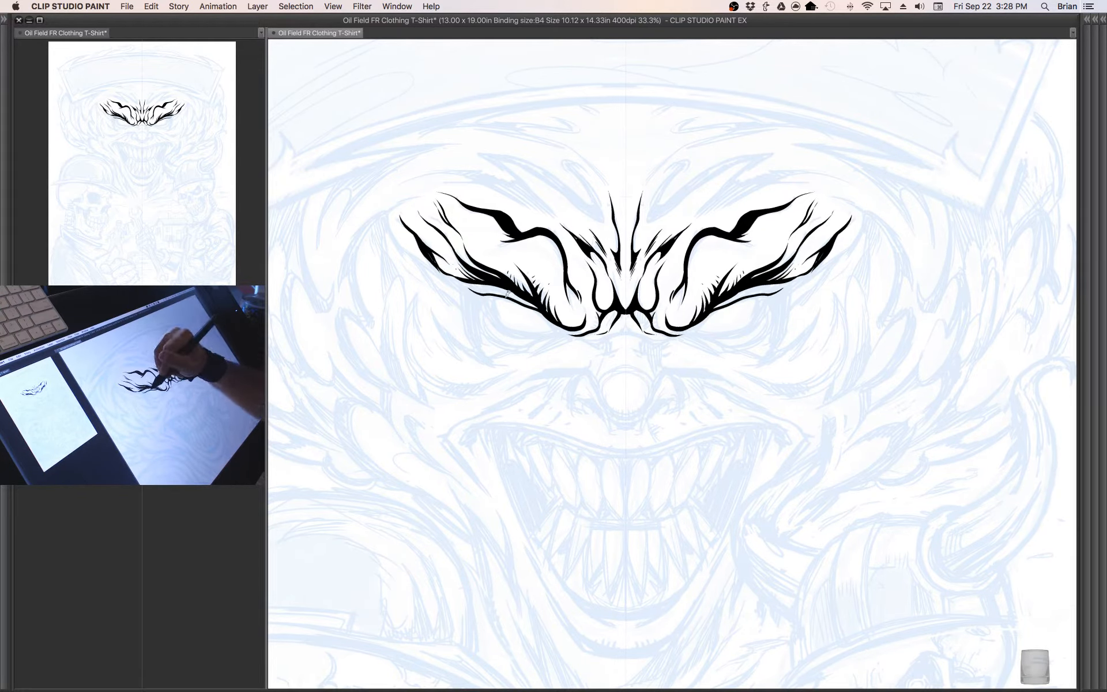
mouse_move(494, 289)
mouse_down()
mouse_move(506, 322)
mouse_move(562, 337)
mouse_move(541, 319)
mouse_move(525, 329)
mouse_move(564, 321)
mouse_move(504, 340)
mouse_move(512, 331)
mouse_move(492, 297)
mouse_move(507, 322)
mouse_move(469, 289)
mouse_move(501, 320)
mouse_move(472, 288)
mouse_move(484, 296)
mouse_move(479, 329)
mouse_move(464, 289)
mouse_move(437, 267)
mouse_move(477, 300)
mouse_move(451, 271)
mouse_move(510, 292)
mouse_move(498, 340)
mouse_up()
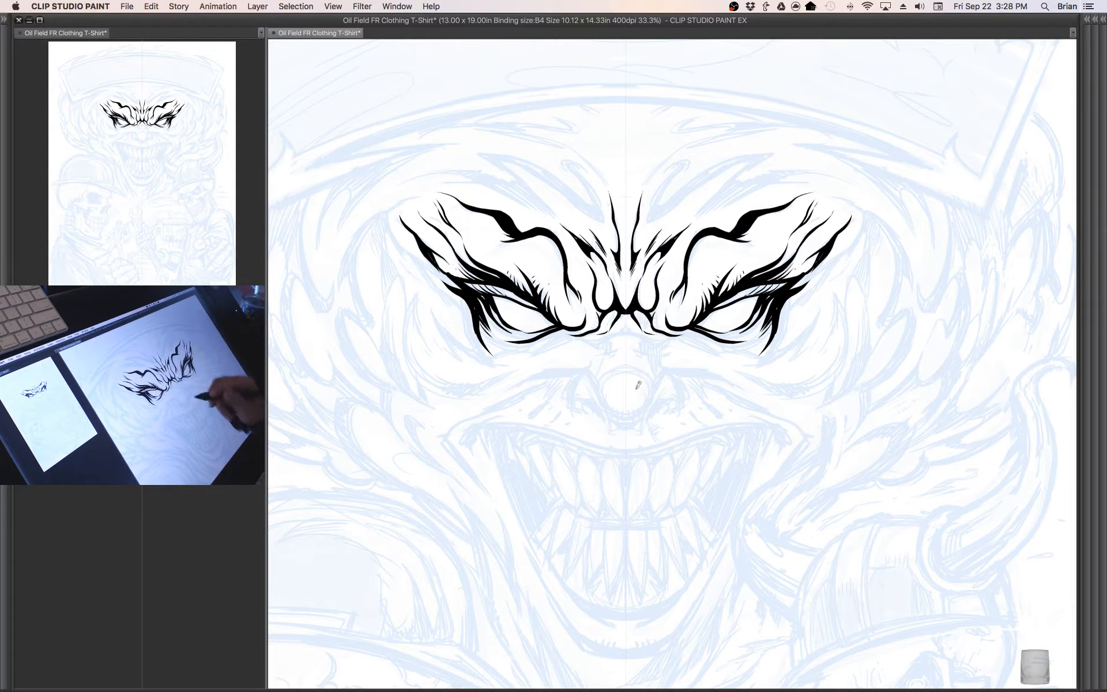
mouse_move(590, 344)
mouse_down()
mouse_move(581, 362)
mouse_move(548, 353)
mouse_move(522, 369)
mouse_move(531, 356)
mouse_up()
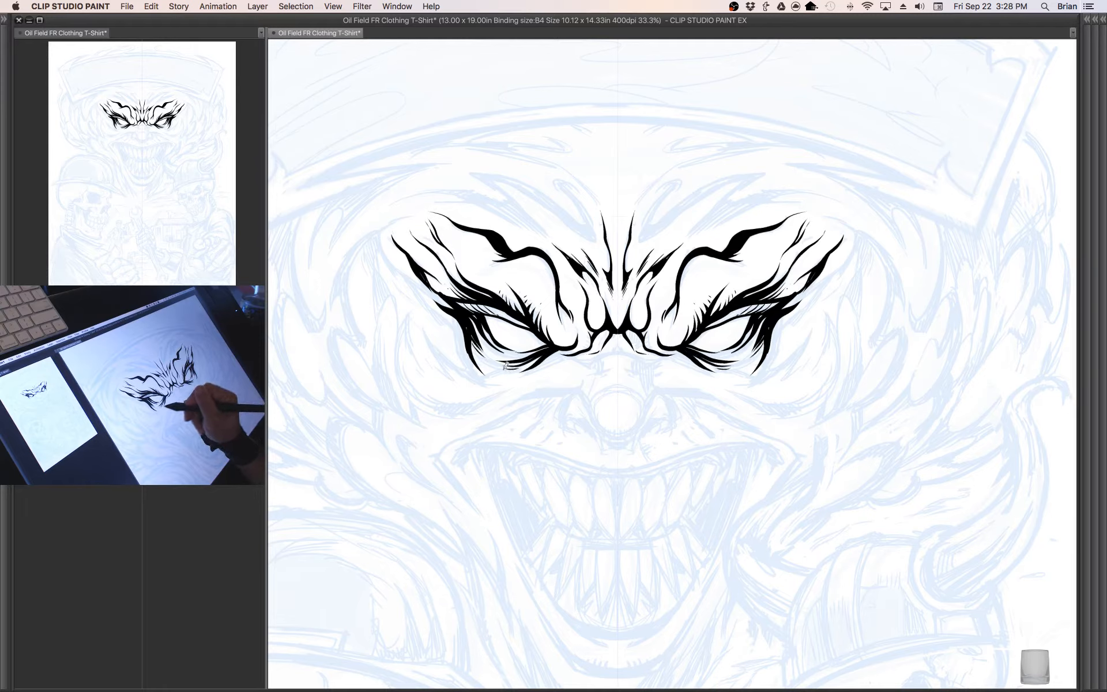
drag(525, 367, 570, 353)
- Ink the nose bridge creases, the black feathered shadows beside the nose tip, and both nostrils
drag(678, 383, 656, 368)
mouse_move(555, 345)
mouse_down()
mouse_move(589, 345)
mouse_move(560, 345)
mouse_move(599, 338)
mouse_move(596, 324)
mouse_move(575, 349)
mouse_up()
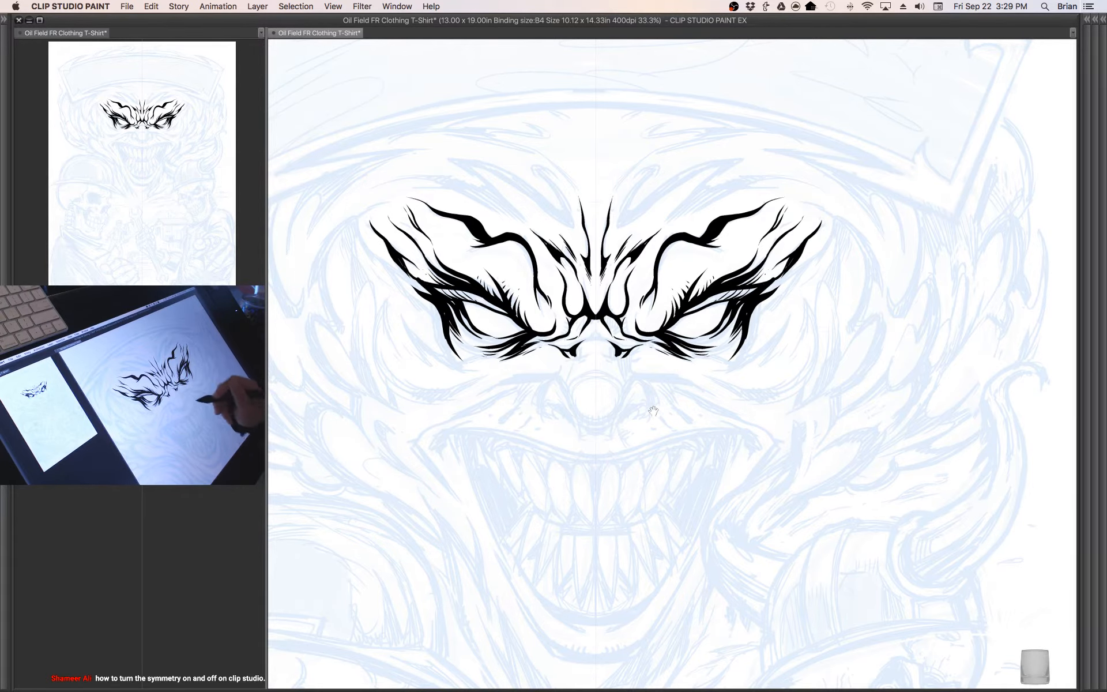
drag(652, 412, 672, 382)
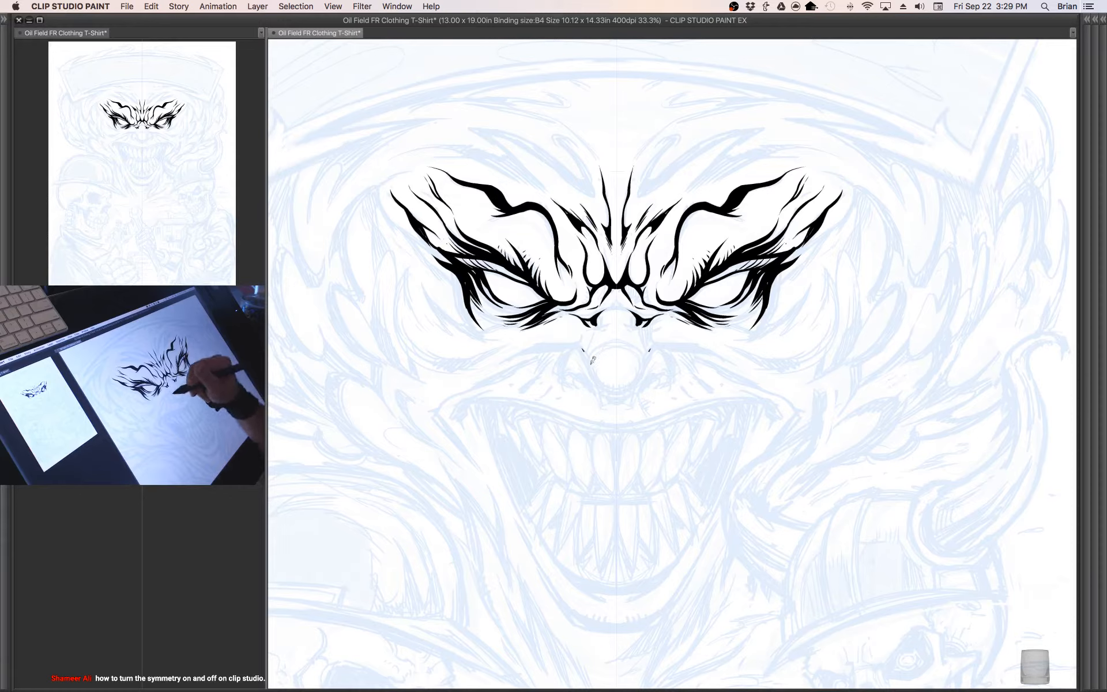
drag(584, 349, 594, 363)
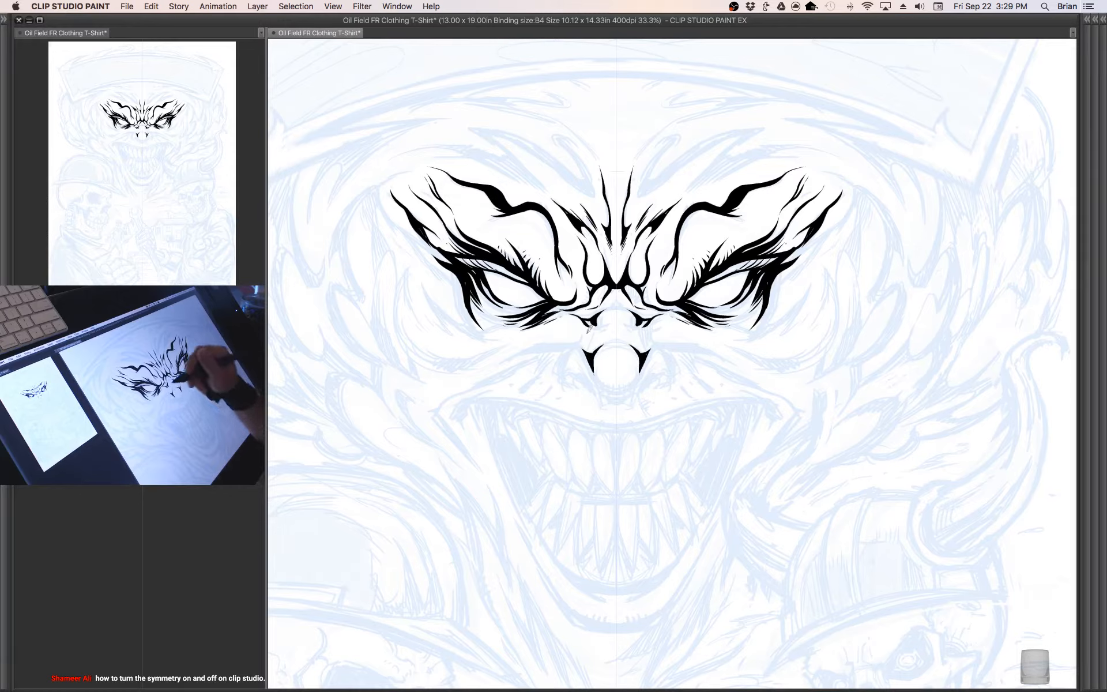
mouse_move(585, 341)
mouse_down()
mouse_move(597, 354)
mouse_move(602, 345)
mouse_up()
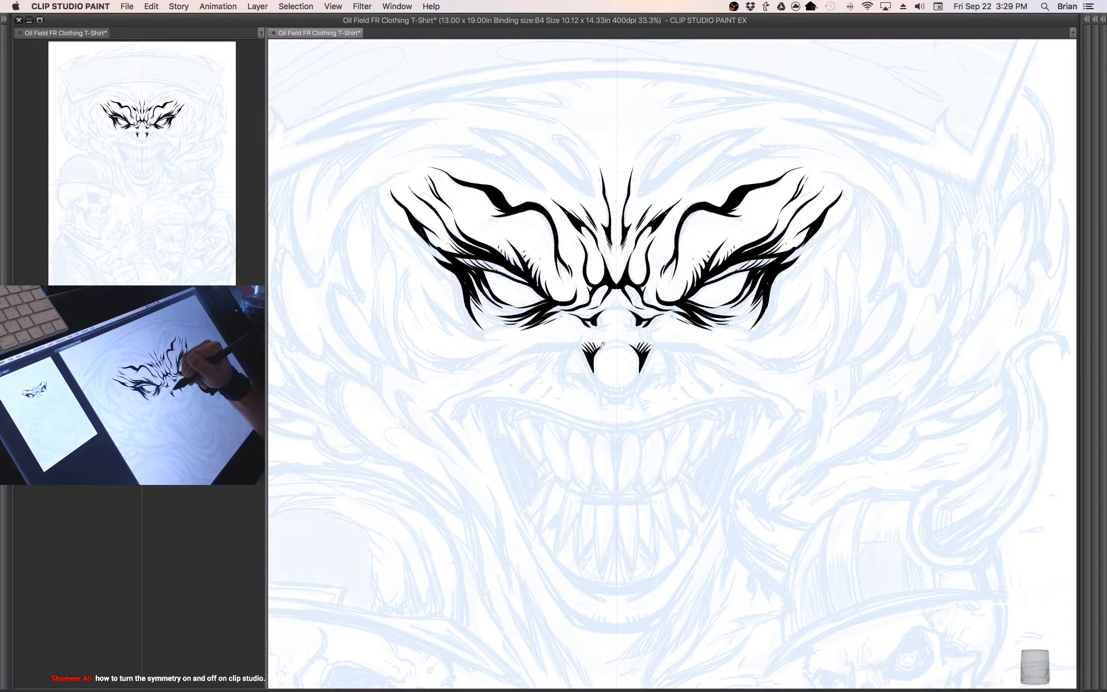
drag(693, 389, 682, 363)
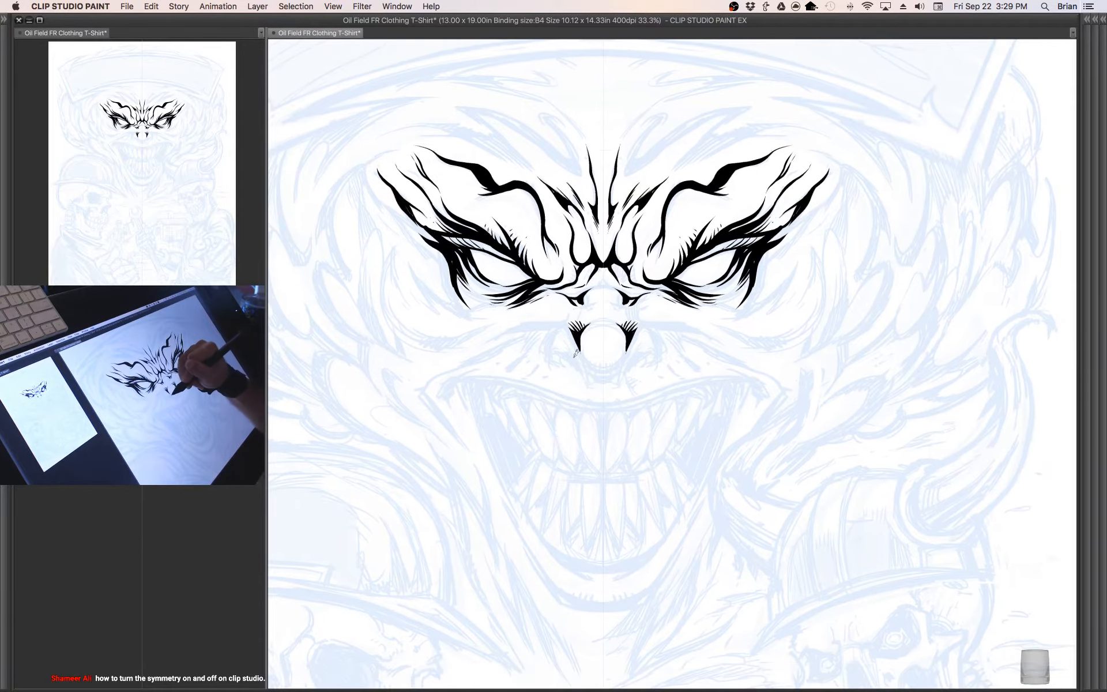
mouse_move(560, 351)
mouse_down()
mouse_move(583, 366)
mouse_move(565, 351)
mouse_move(580, 368)
mouse_move(551, 351)
mouse_move(566, 315)
mouse_move(542, 356)
mouse_up()
- Ink the mirrored cheek creases sweeping outward from the nostrils, with lower branches toward the mouth corners
drag(663, 349, 653, 370)
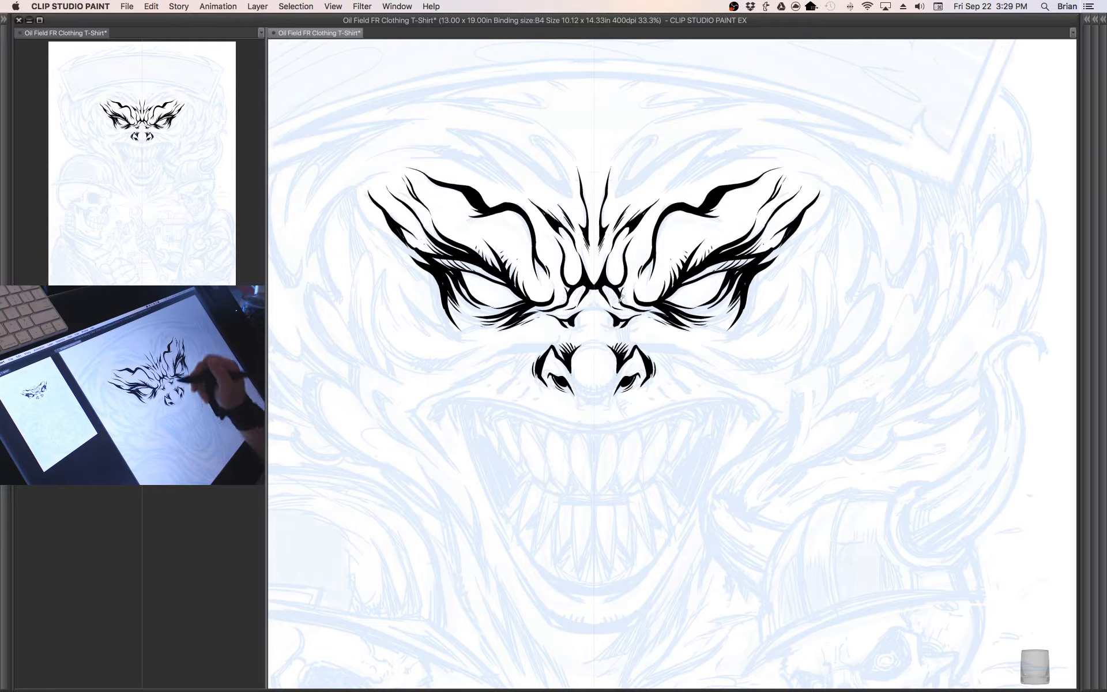
drag(557, 340, 486, 358)
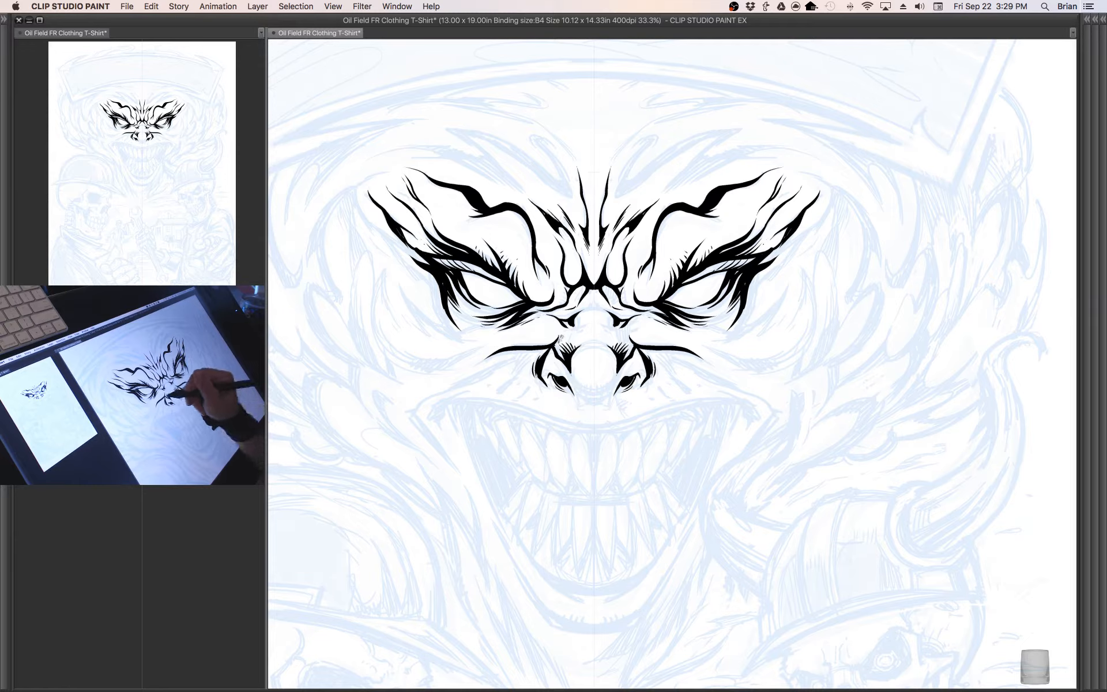
drag(560, 345, 567, 326)
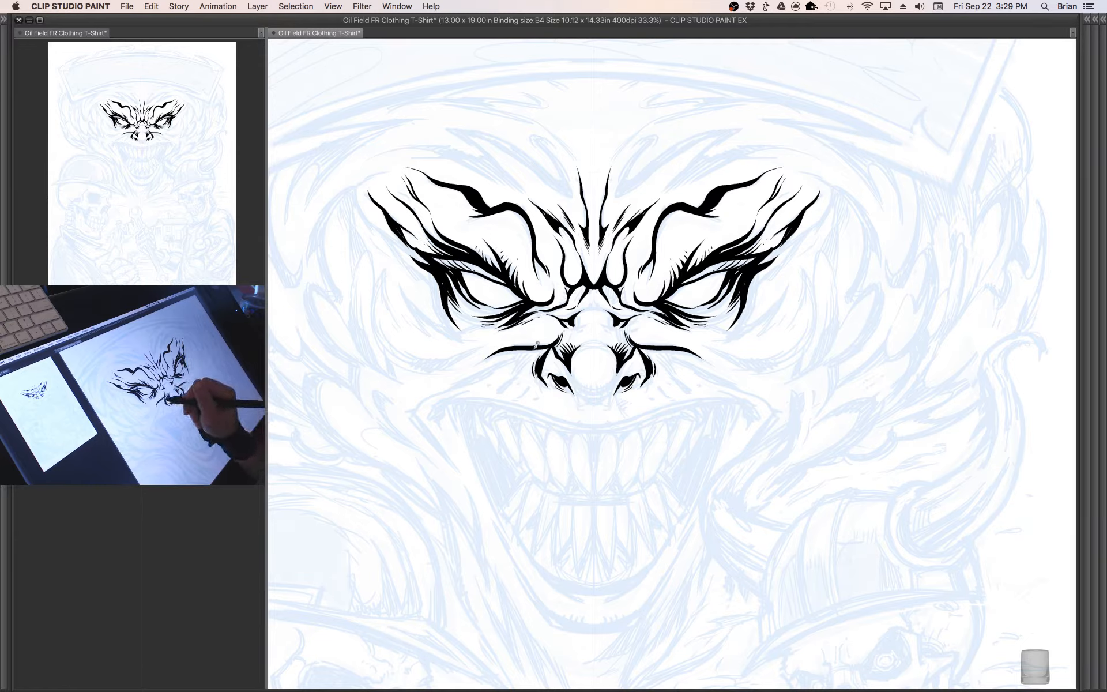
drag(537, 345, 443, 388)
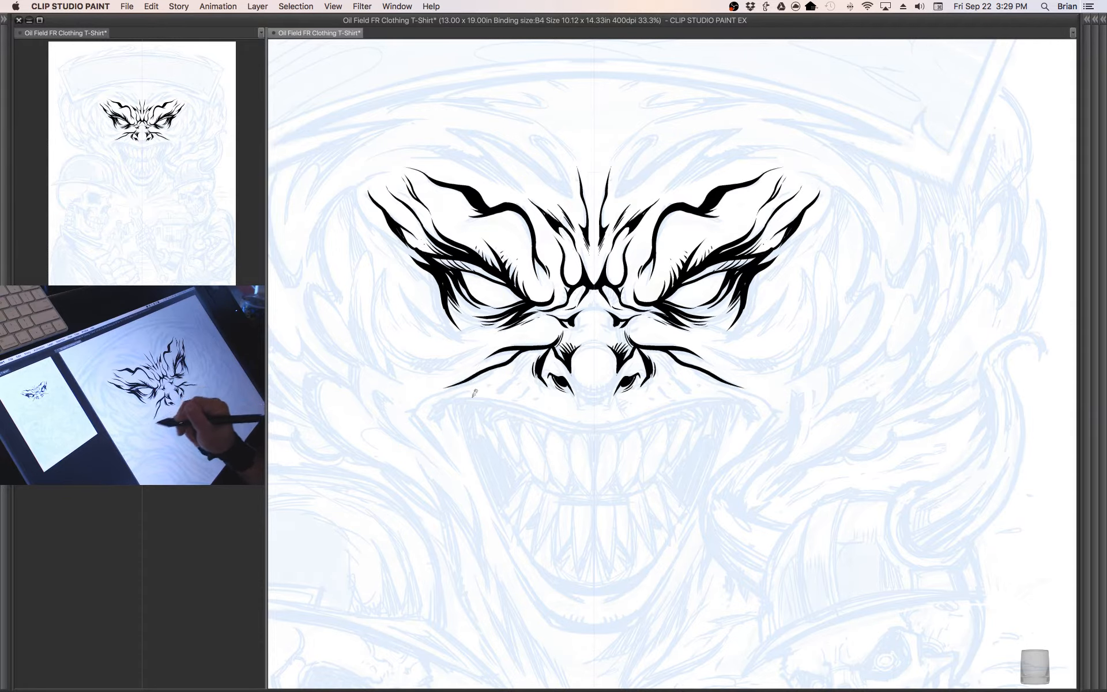
drag(628, 370, 618, 384)
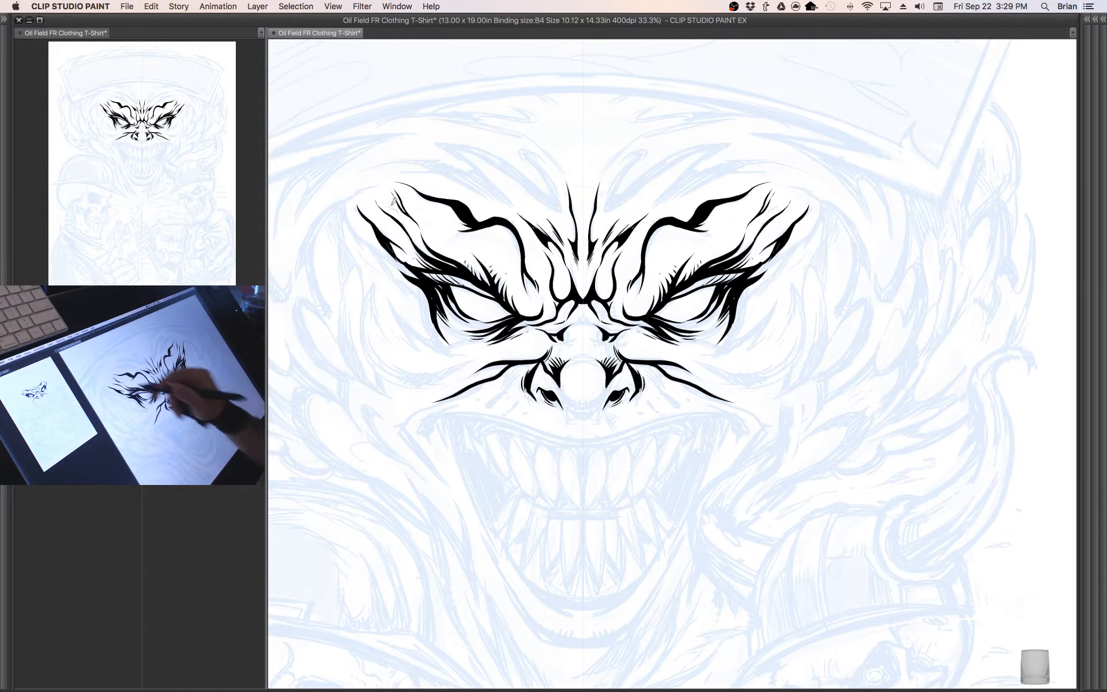
- Look through the main menu commands in the shortcut settings, including the Edit group, and close them without changes
click(90, 7)
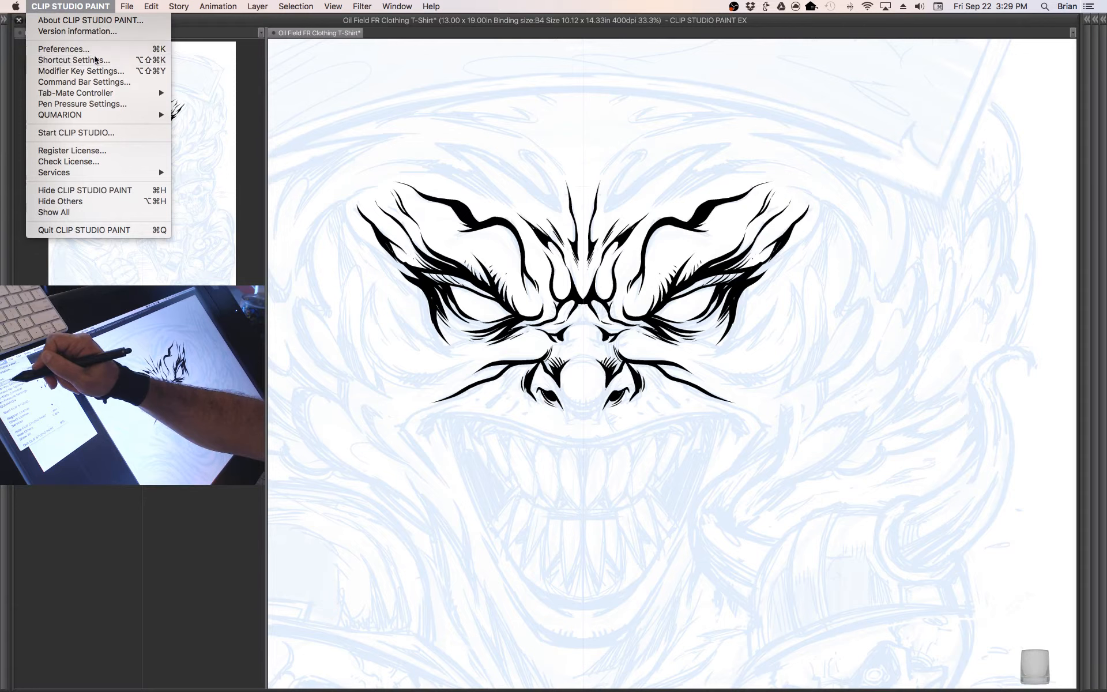
click(74, 60)
click(400, 129)
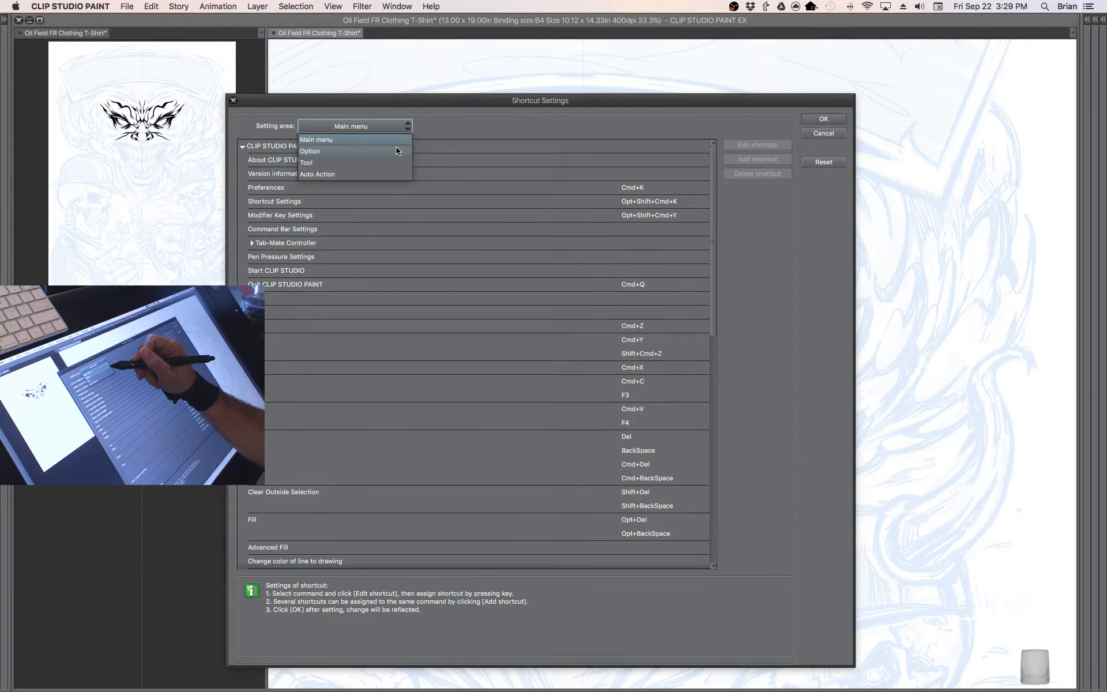
click(434, 126)
mouse_move(714, 214)
mouse_down()
mouse_move(708, 386)
mouse_move(706, 162)
mouse_move(711, 302)
mouse_move(697, 174)
mouse_up()
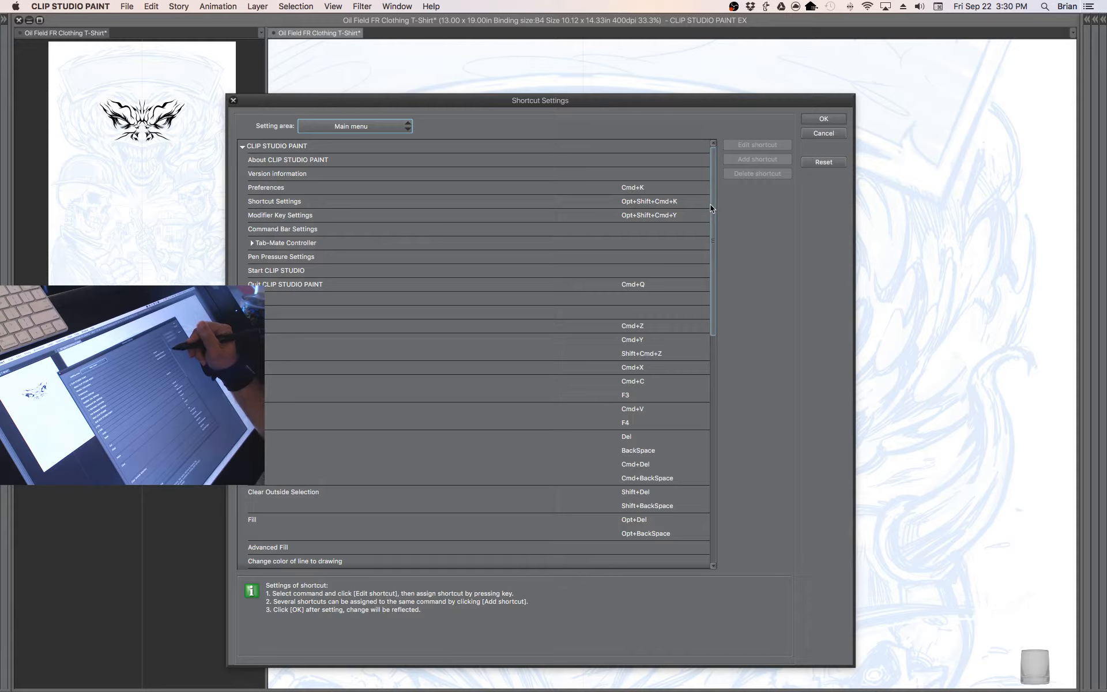
click(244, 145)
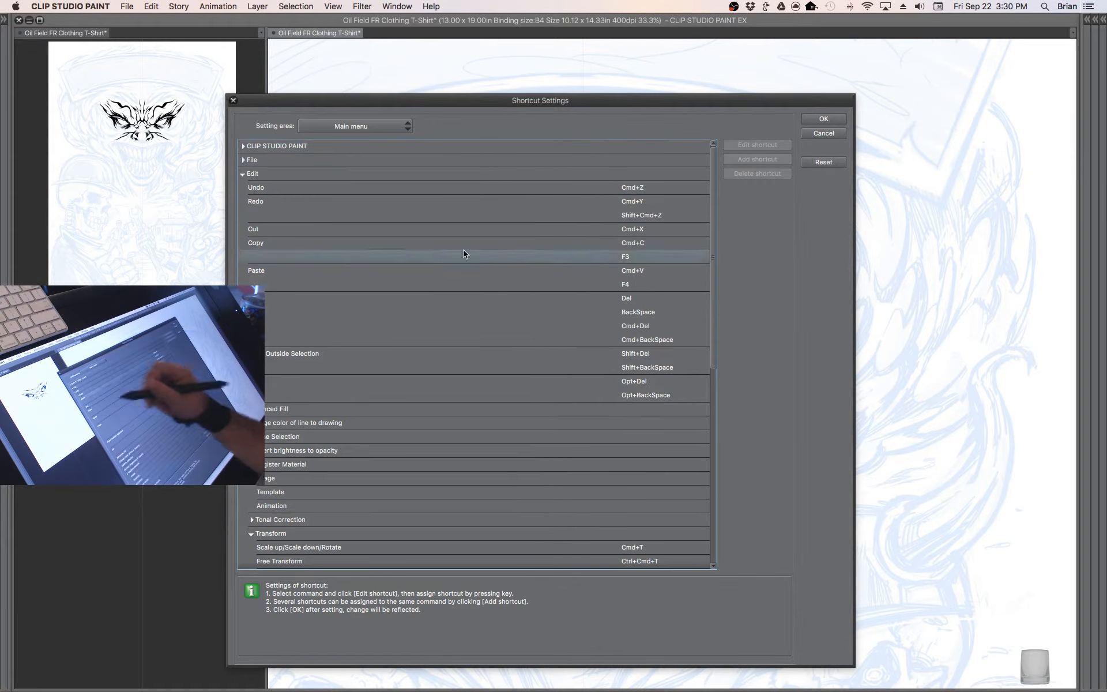
click(813, 134)
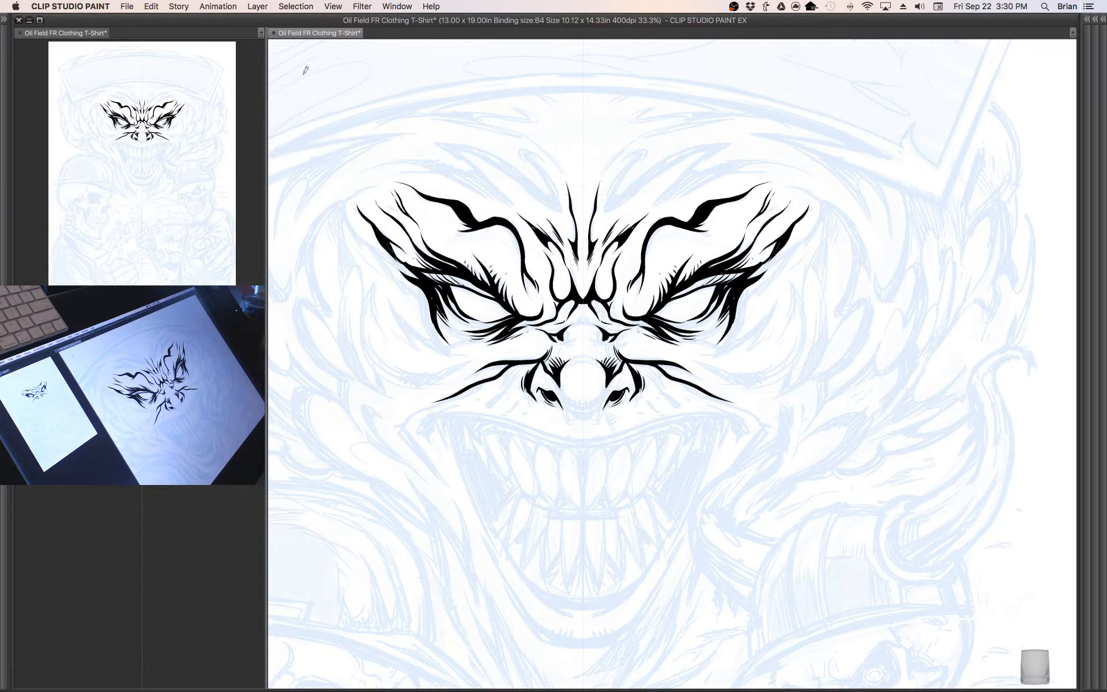
- Check the Snap to Special Ruler option and its shortcut among the view commands
click(395, 7)
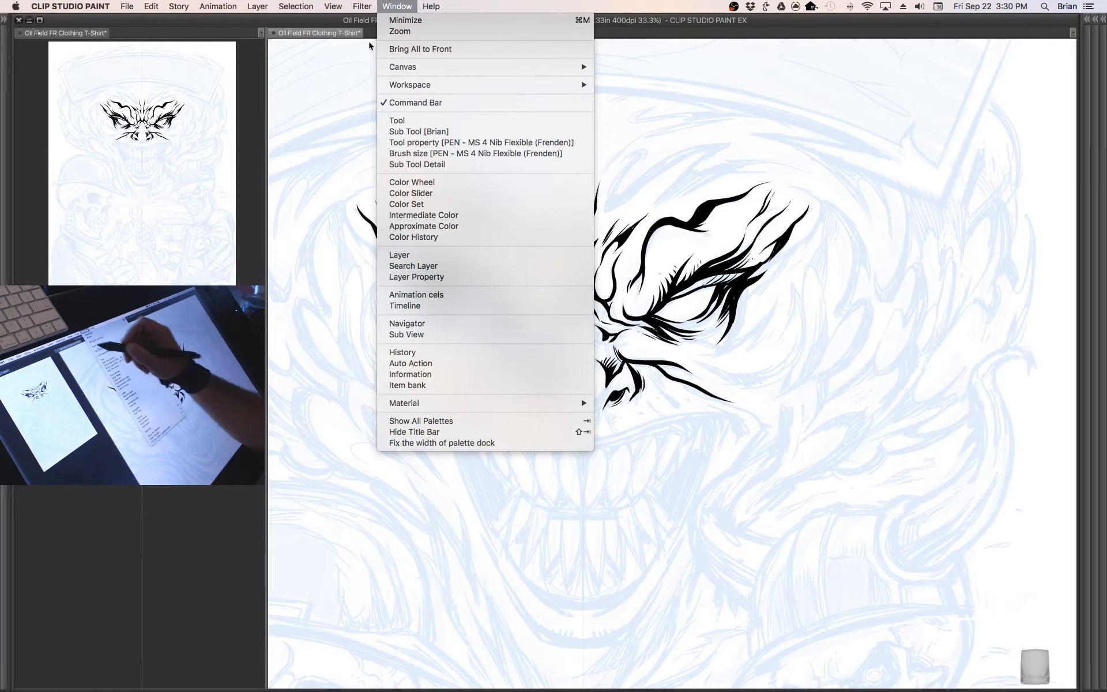
mouse_move(333, 6)
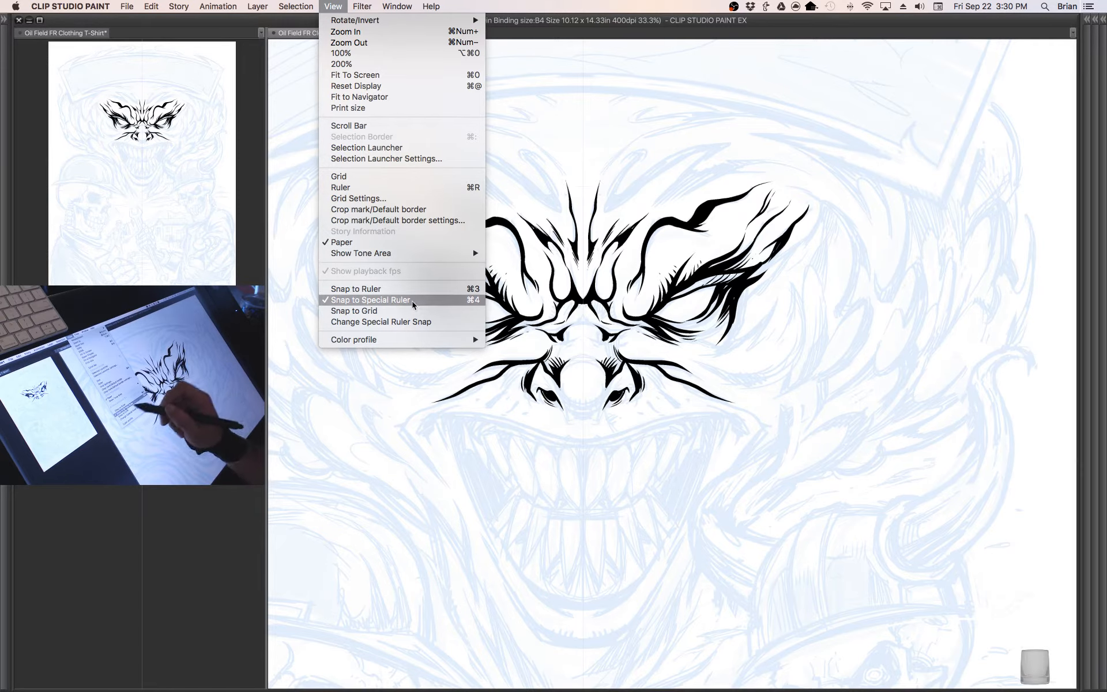
click(431, 298)
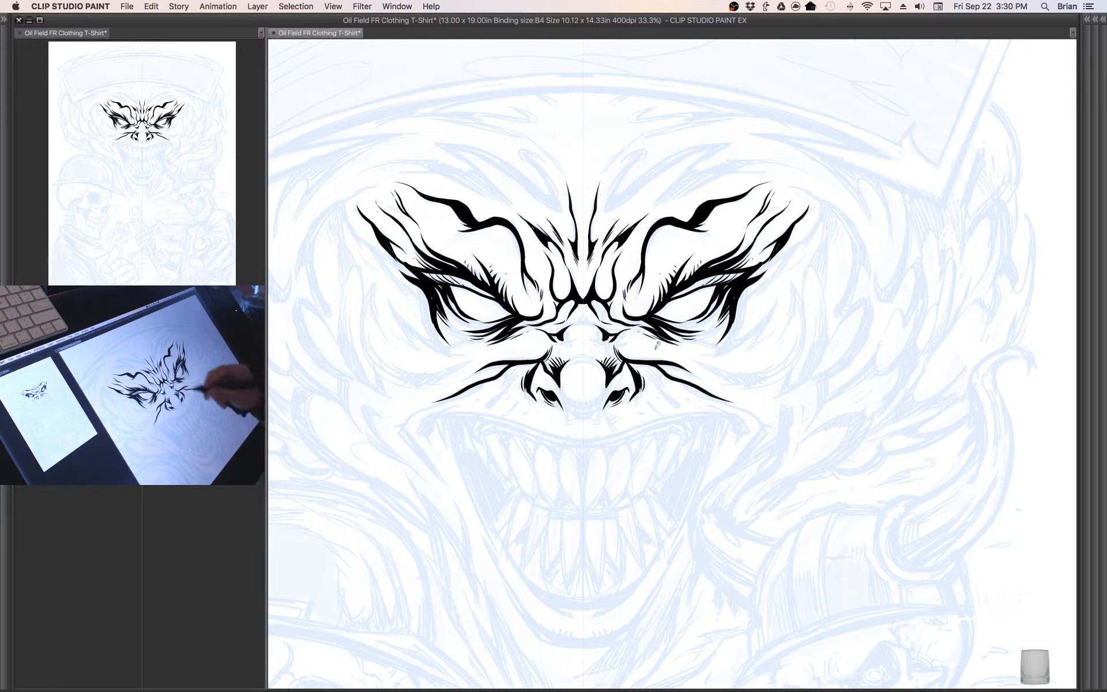
- Ink the remaining nose details: hatching beside the nostrils, small bridge folds, and the round tip with its shaded underside
mouse_move(642, 362)
mouse_down()
mouse_move(659, 392)
mouse_move(662, 381)
mouse_up()
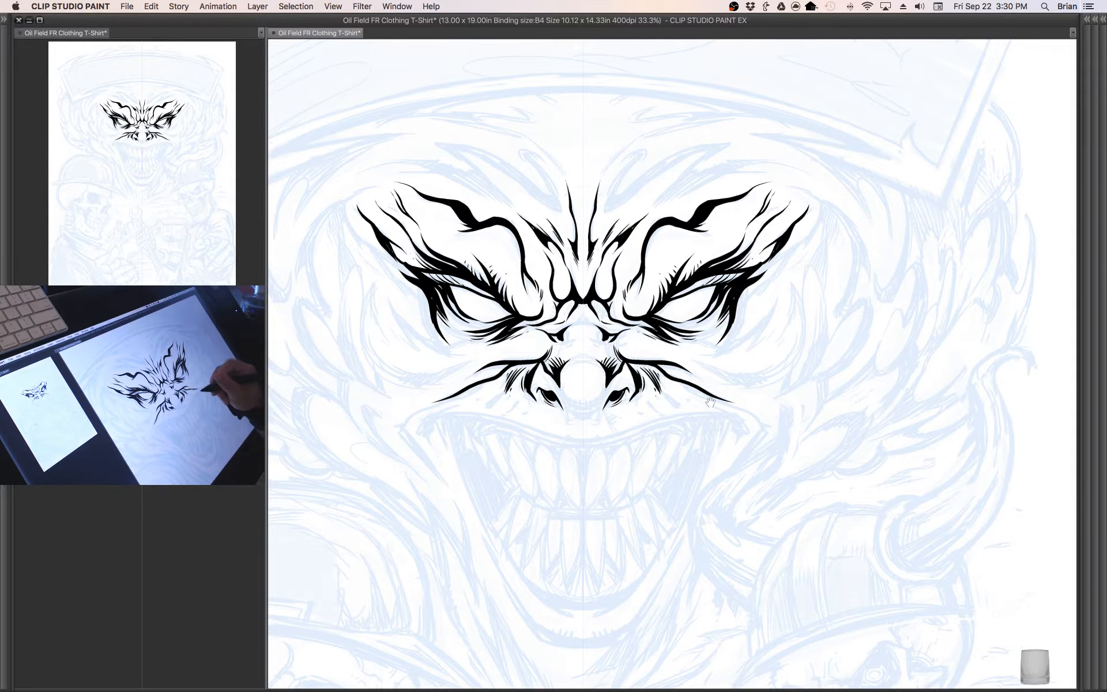
drag(730, 367, 752, 347)
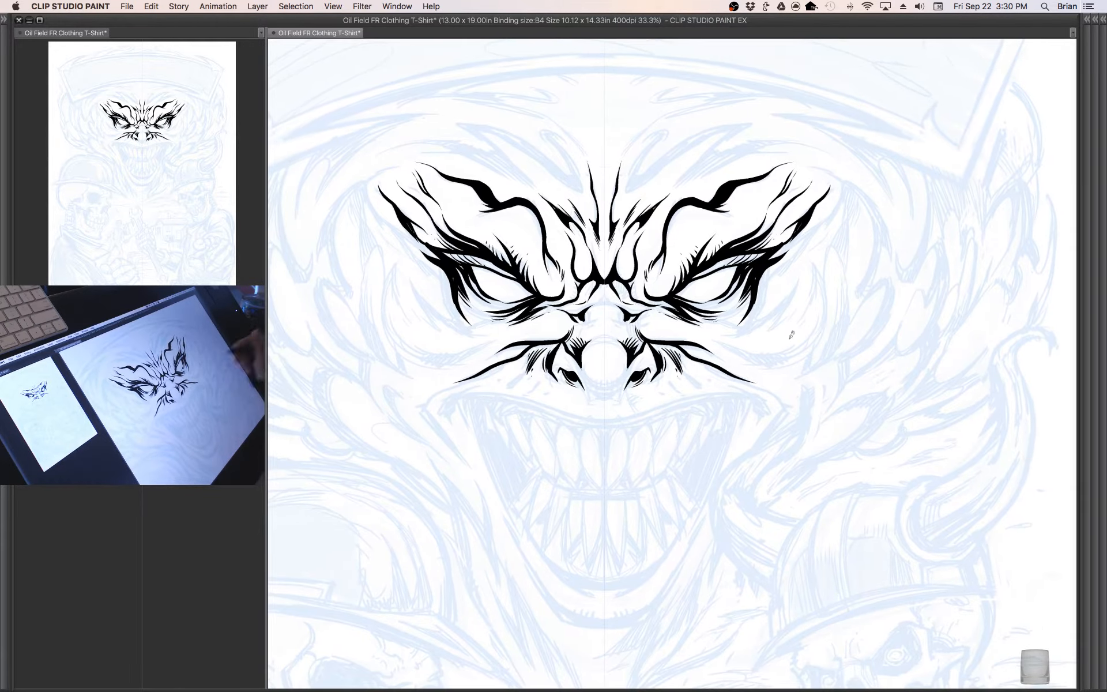
mouse_move(583, 318)
mouse_down()
mouse_move(603, 308)
mouse_move(606, 292)
mouse_up()
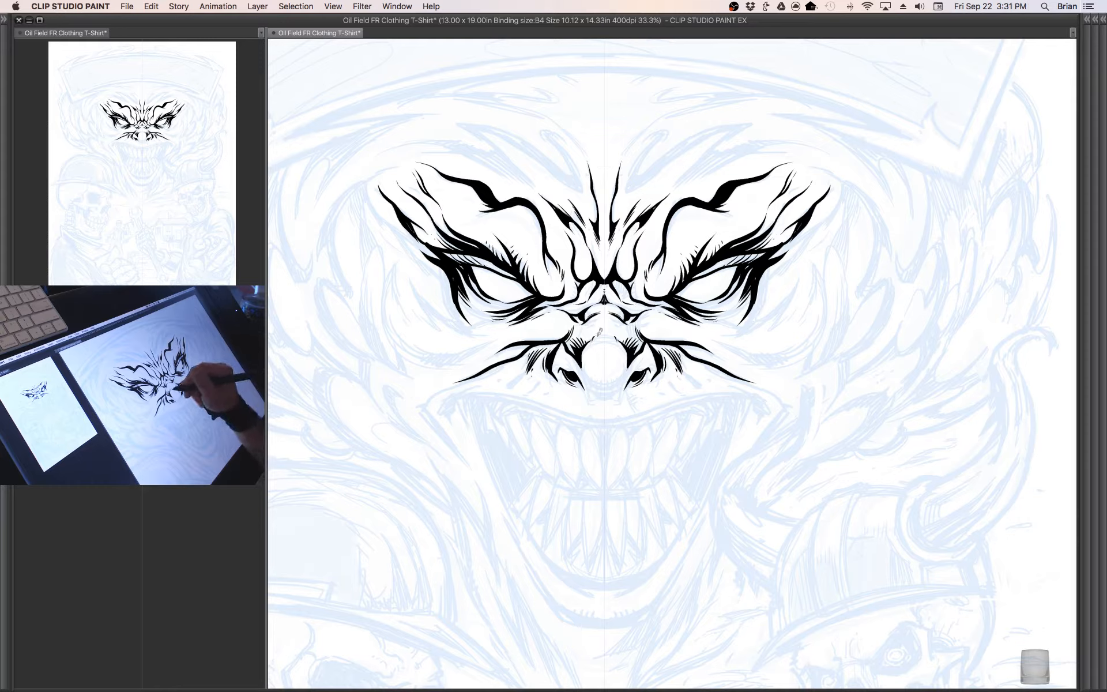
mouse_move(590, 370)
mouse_down()
mouse_move(594, 381)
mouse_move(627, 372)
mouse_up()
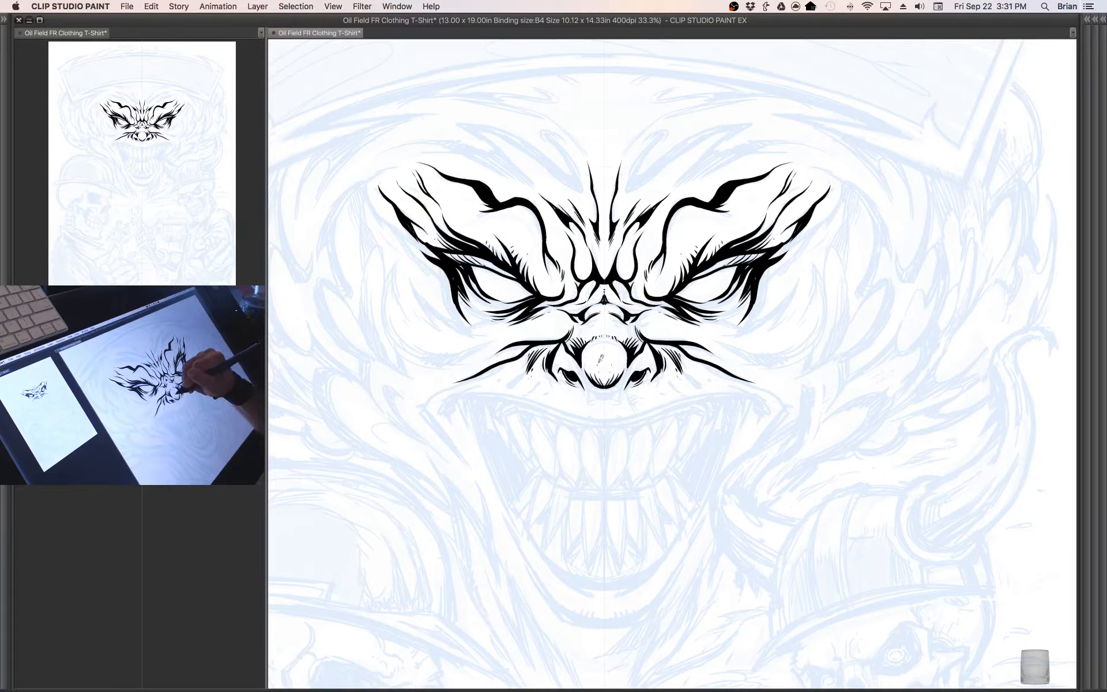
mouse_move(595, 382)
mouse_down()
mouse_move(612, 394)
mouse_move(609, 383)
mouse_move(598, 392)
mouse_move(606, 401)
mouse_move(682, 365)
mouse_move(669, 345)
mouse_up()
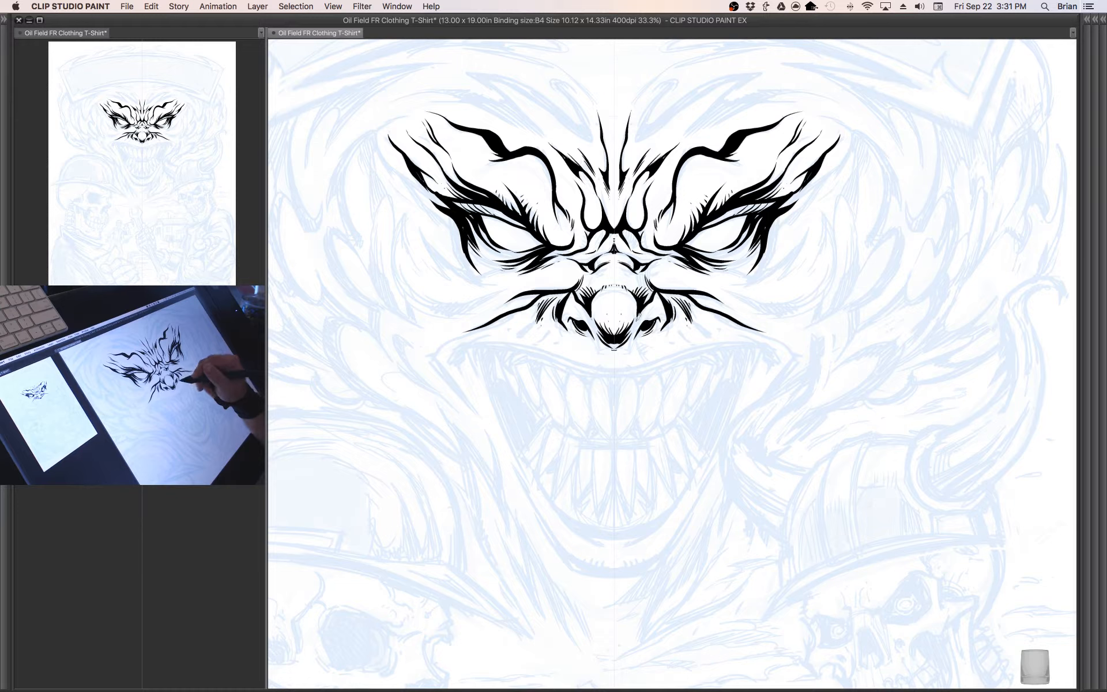
- Ink the wide mouth's upper contour, with thick angular corners tapering down the jaw, a curved upper lip and fine lip creases
mouse_move(534, 340)
mouse_down()
mouse_move(548, 322)
mouse_move(519, 334)
mouse_move(536, 315)
mouse_move(432, 349)
mouse_move(476, 415)
mouse_up()
drag(436, 351, 505, 451)
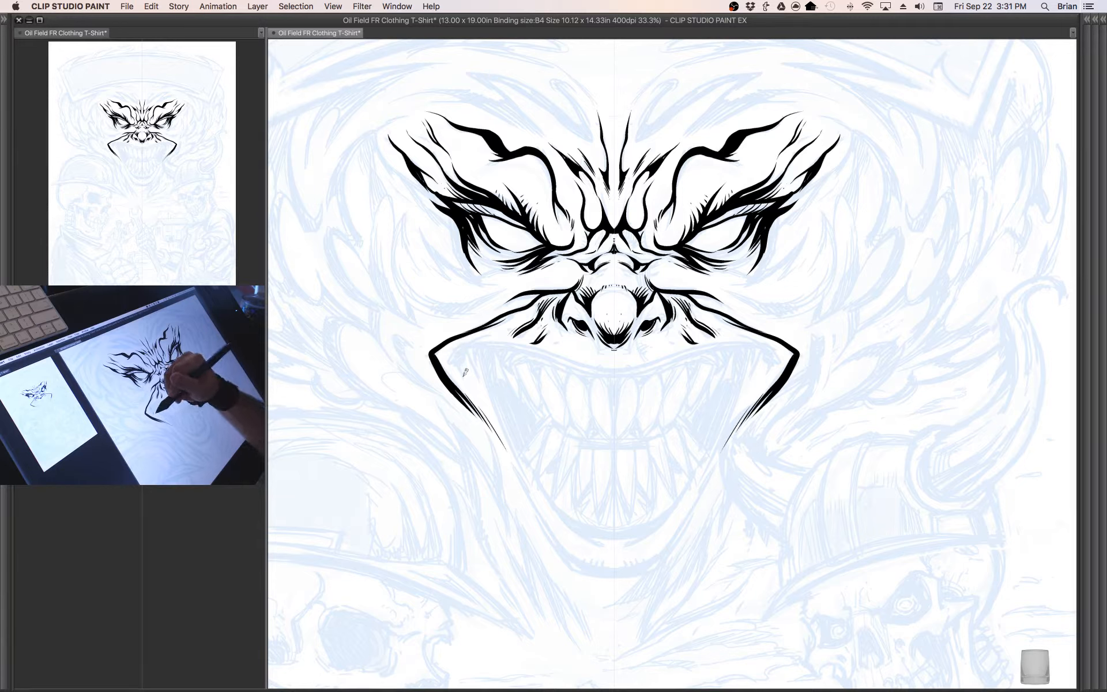
mouse_move(466, 373)
mouse_down()
mouse_move(452, 342)
mouse_move(454, 358)
mouse_move(498, 329)
mouse_move(460, 358)
mouse_move(551, 355)
mouse_move(615, 374)
mouse_up()
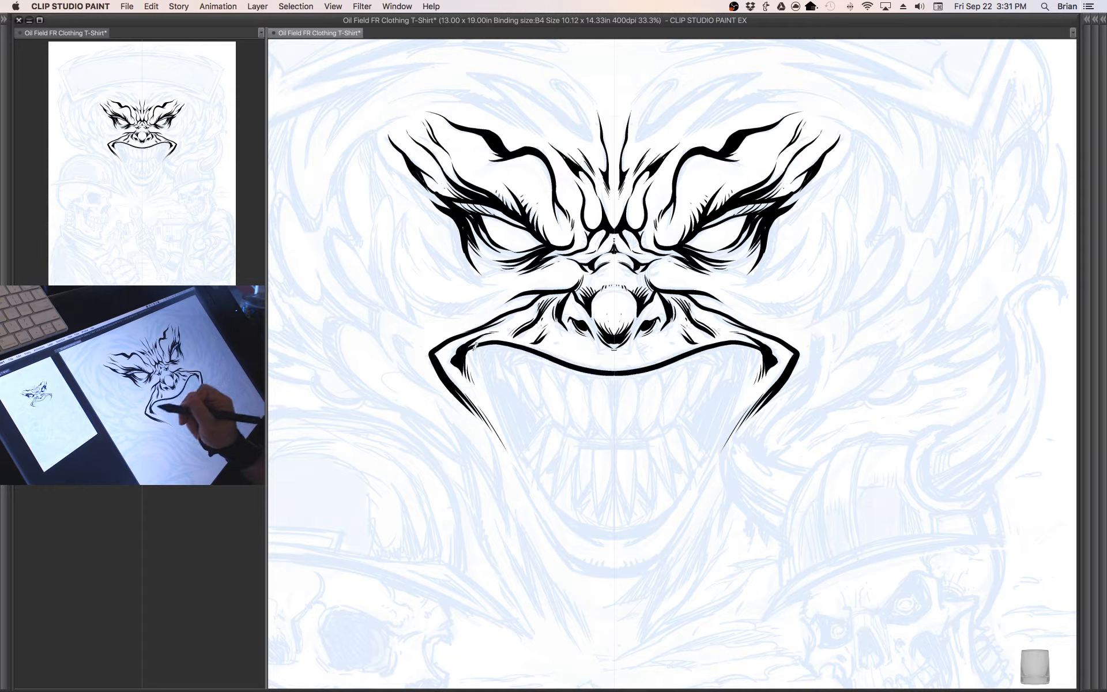
mouse_move(471, 345)
mouse_down()
mouse_move(519, 329)
mouse_move(558, 352)
mouse_move(590, 350)
mouse_up()
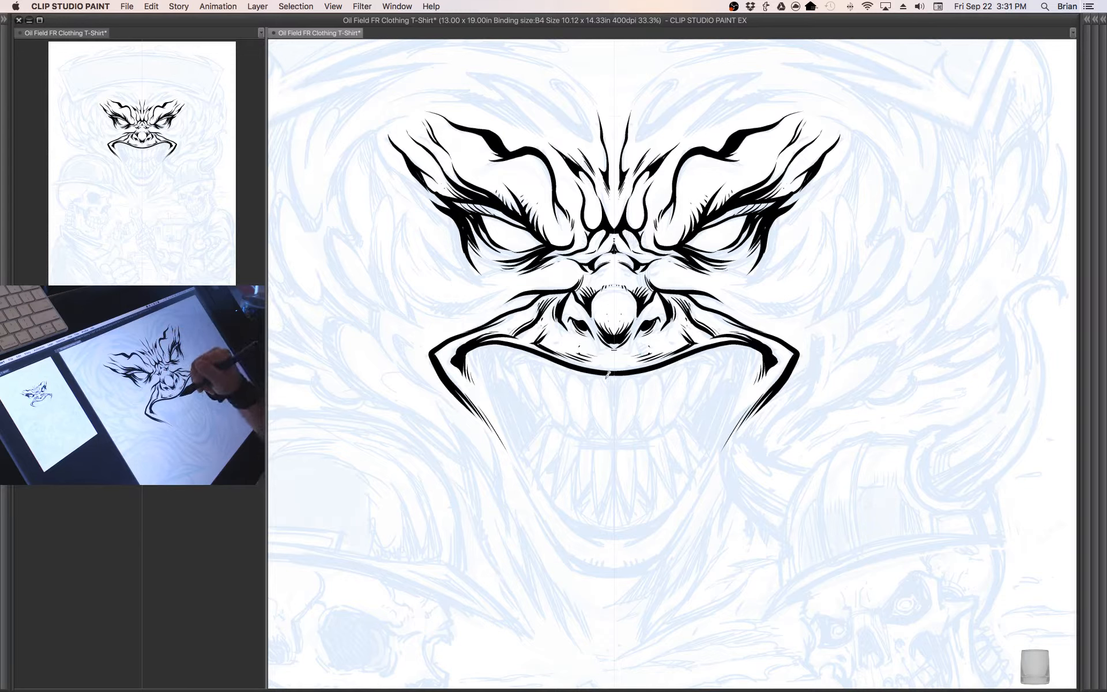
- Ink the black gaps and gum line between the upper teeth, from the central wedge out to both mouth corners
drag(602, 375, 616, 395)
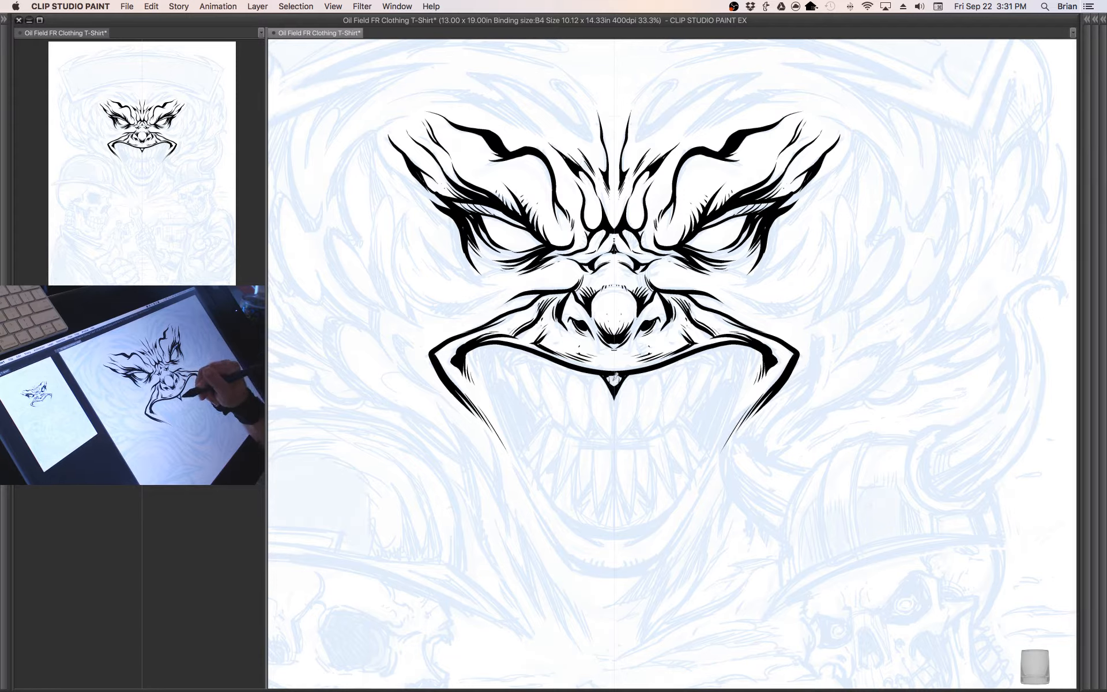
drag(614, 376, 615, 378)
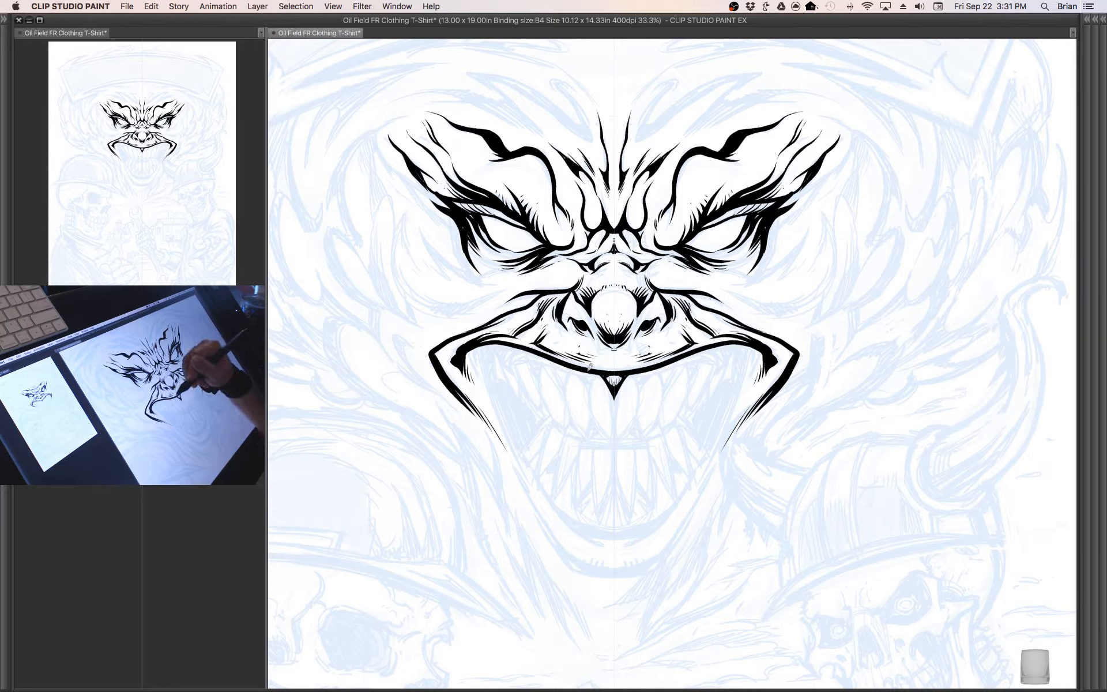
mouse_move(606, 386)
mouse_down()
mouse_move(599, 377)
mouse_move(591, 398)
mouse_move(567, 365)
mouse_move(559, 393)
mouse_move(561, 372)
mouse_move(545, 359)
mouse_move(540, 369)
mouse_move(564, 373)
mouse_up()
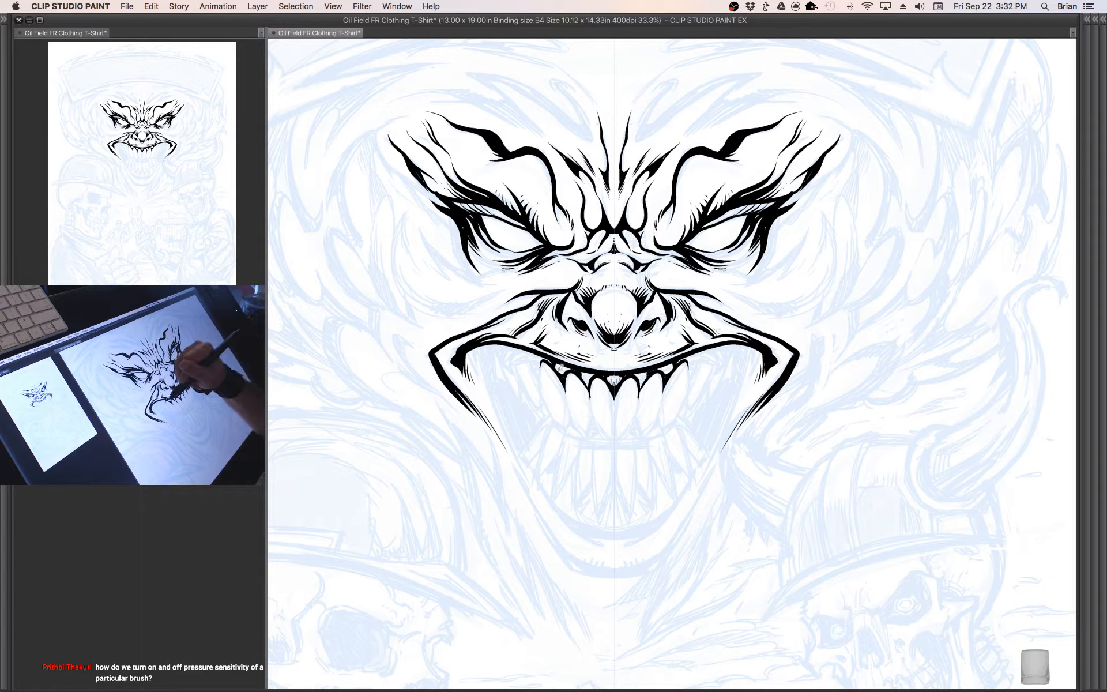
mouse_move(541, 361)
mouse_down()
mouse_move(539, 377)
mouse_move(526, 354)
mouse_move(539, 367)
mouse_move(518, 353)
mouse_move(515, 368)
mouse_move(506, 346)
mouse_up()
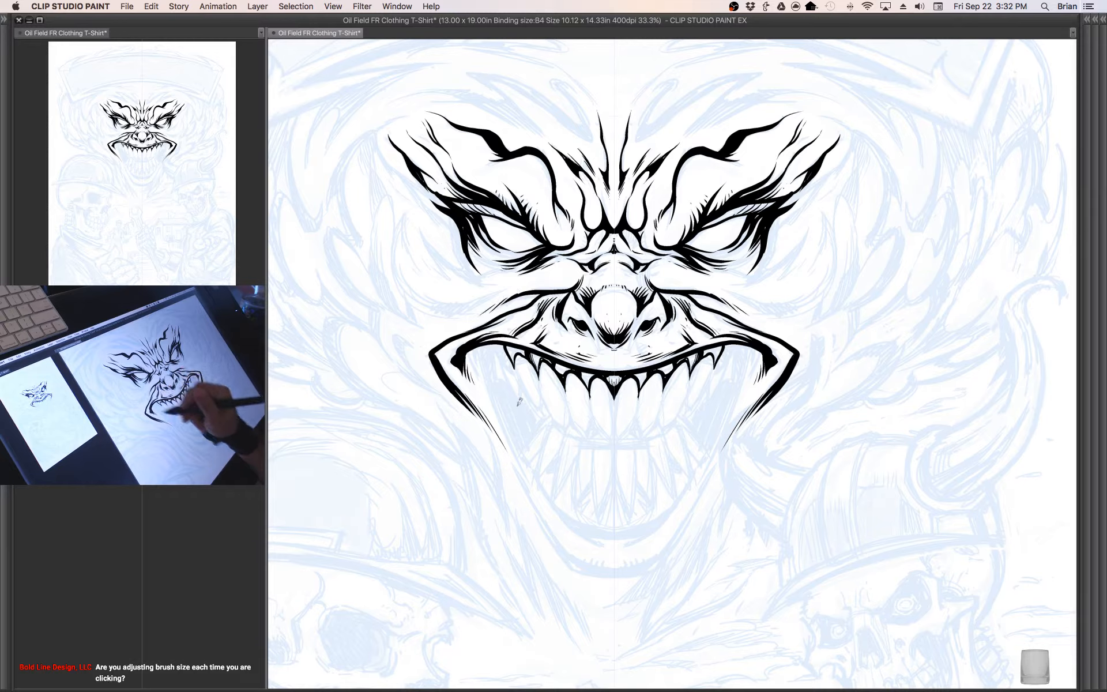
- Ink the mirrored forehead creases above the brow, with black tapered shadows, feathered hatching and small hooked folds near the center
drag(620, 239, 652, 330)
mouse_move(497, 188)
mouse_down()
mouse_move(535, 208)
mouse_move(511, 188)
mouse_move(553, 210)
mouse_up()
mouse_move(533, 190)
mouse_down()
mouse_move(568, 219)
mouse_move(630, 234)
mouse_move(597, 169)
mouse_move(603, 178)
mouse_move(559, 186)
mouse_move(511, 166)
mouse_move(550, 196)
mouse_up()
mouse_move(508, 163)
mouse_down()
mouse_move(516, 173)
mouse_move(501, 162)
mouse_move(535, 165)
mouse_move(623, 225)
mouse_move(620, 215)
mouse_up()
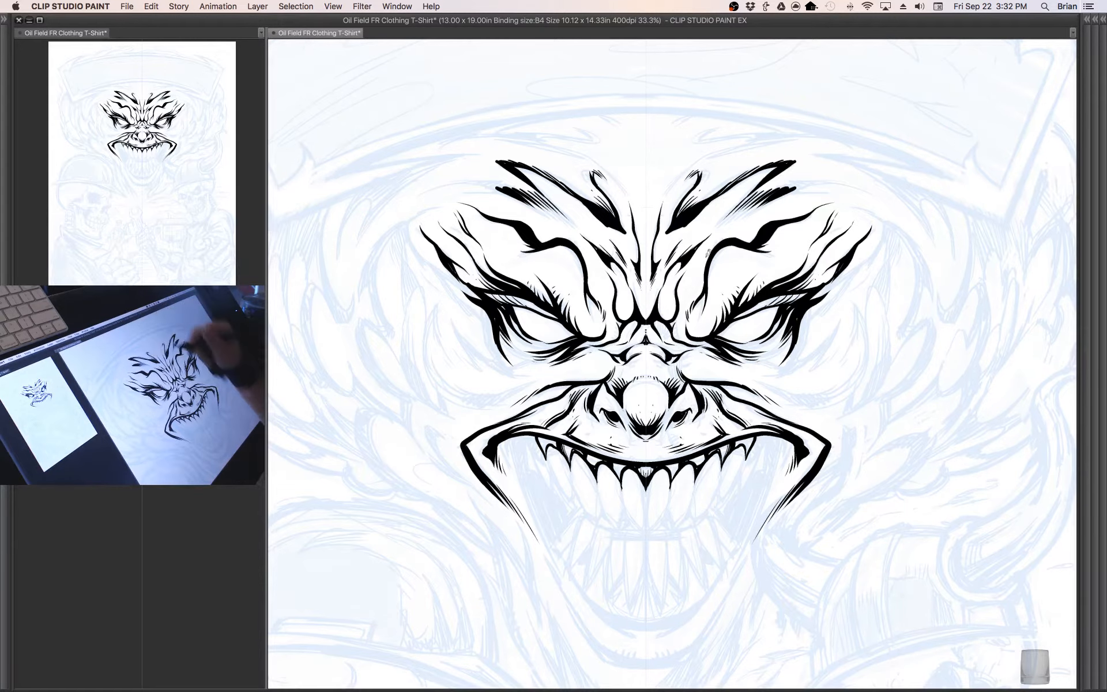
drag(719, 362, 712, 342)
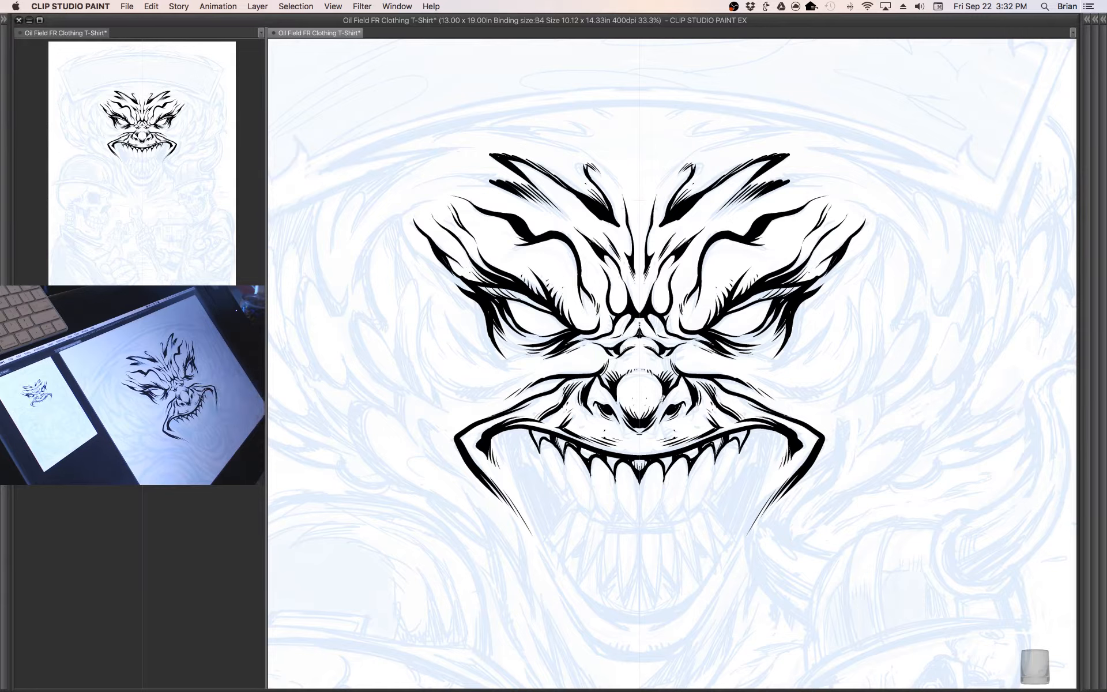
key(super+Tab)
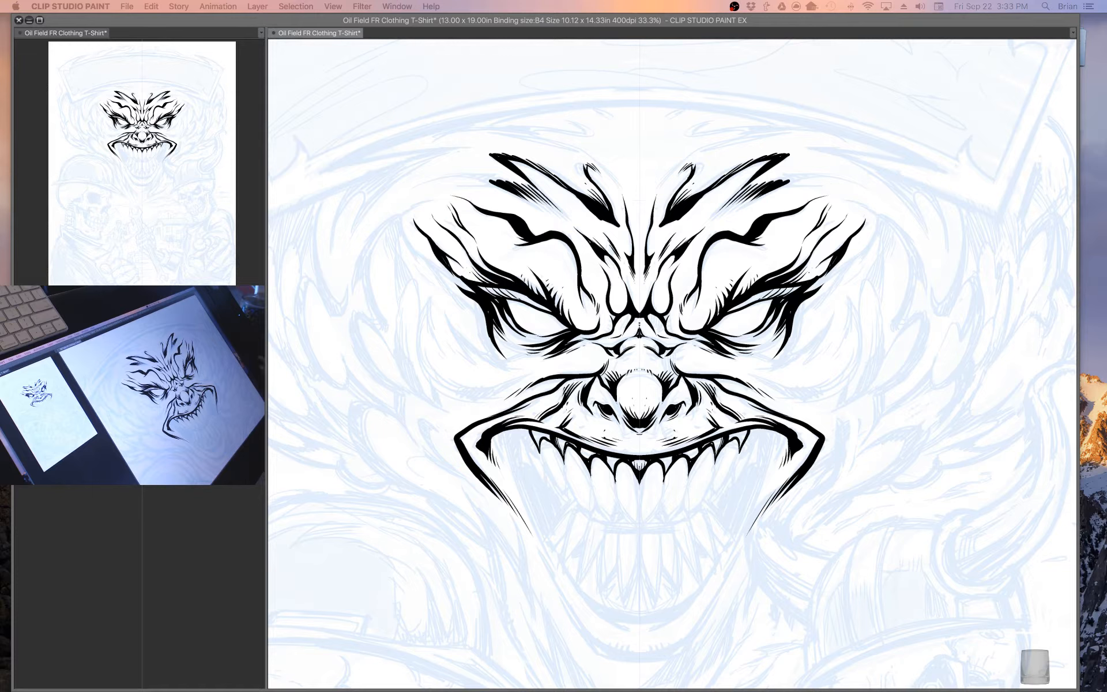
click(576, 312)
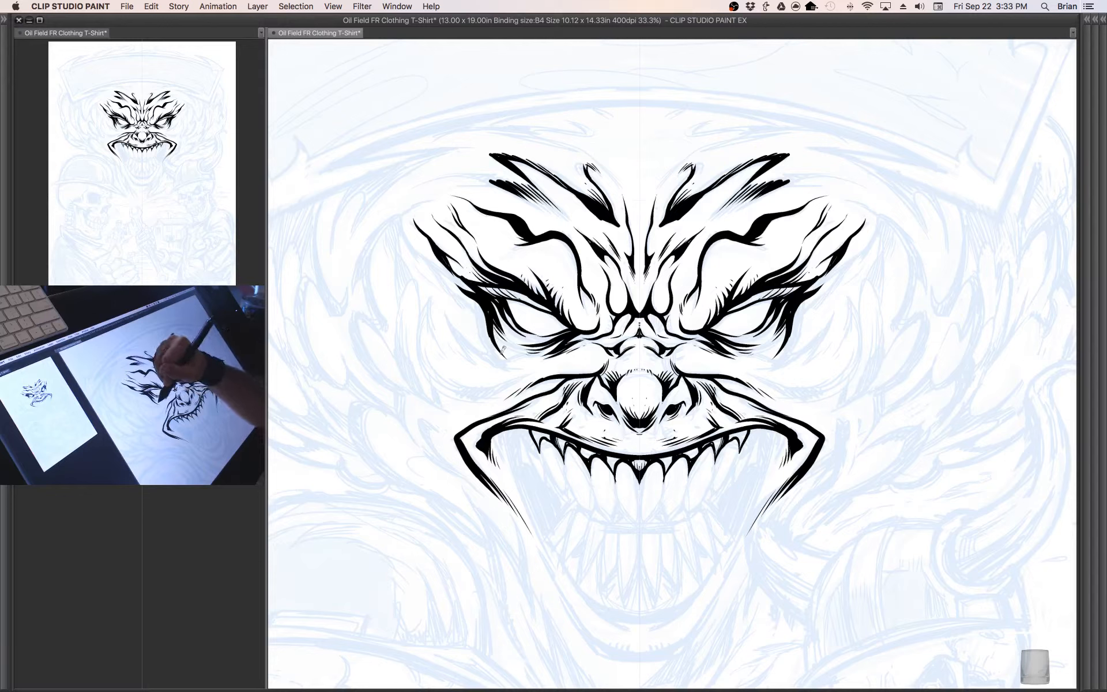
- Ink dark tapered wrinkles fanning outward and down from the outer corners of both eyes
mouse_move(501, 350)
mouse_down()
mouse_move(476, 308)
mouse_move(484, 341)
mouse_move(516, 344)
mouse_move(505, 354)
mouse_move(471, 332)
mouse_up()
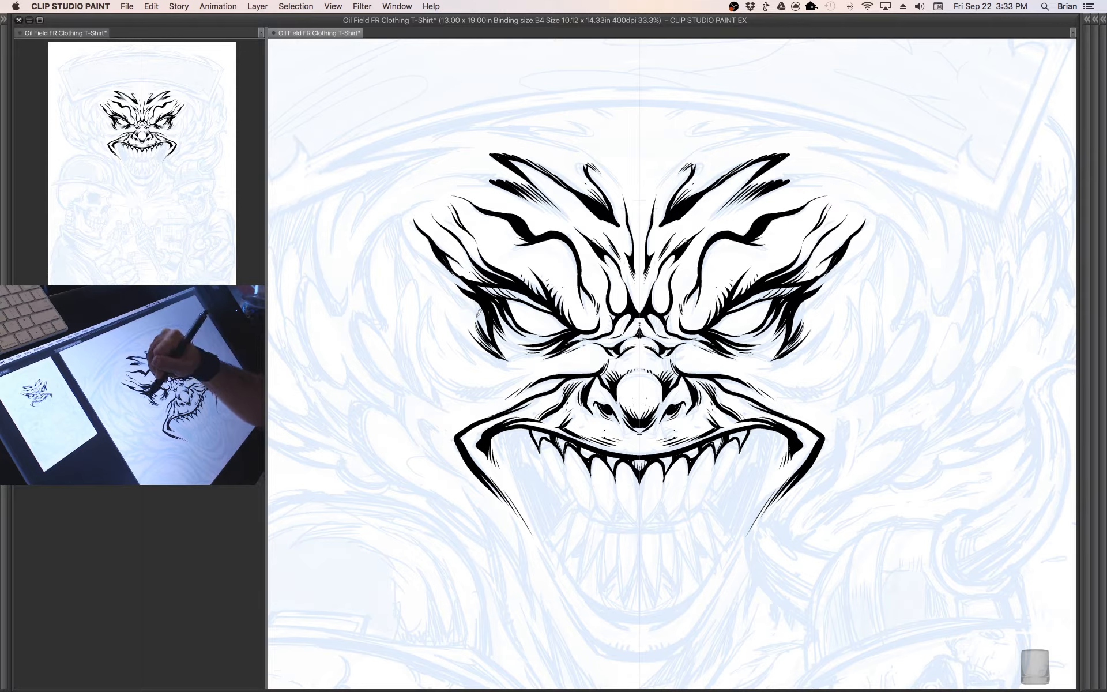
mouse_move(485, 319)
mouse_down()
mouse_move(440, 281)
mouse_move(463, 304)
mouse_move(446, 288)
mouse_up()
drag(470, 307, 449, 279)
drag(484, 317, 465, 288)
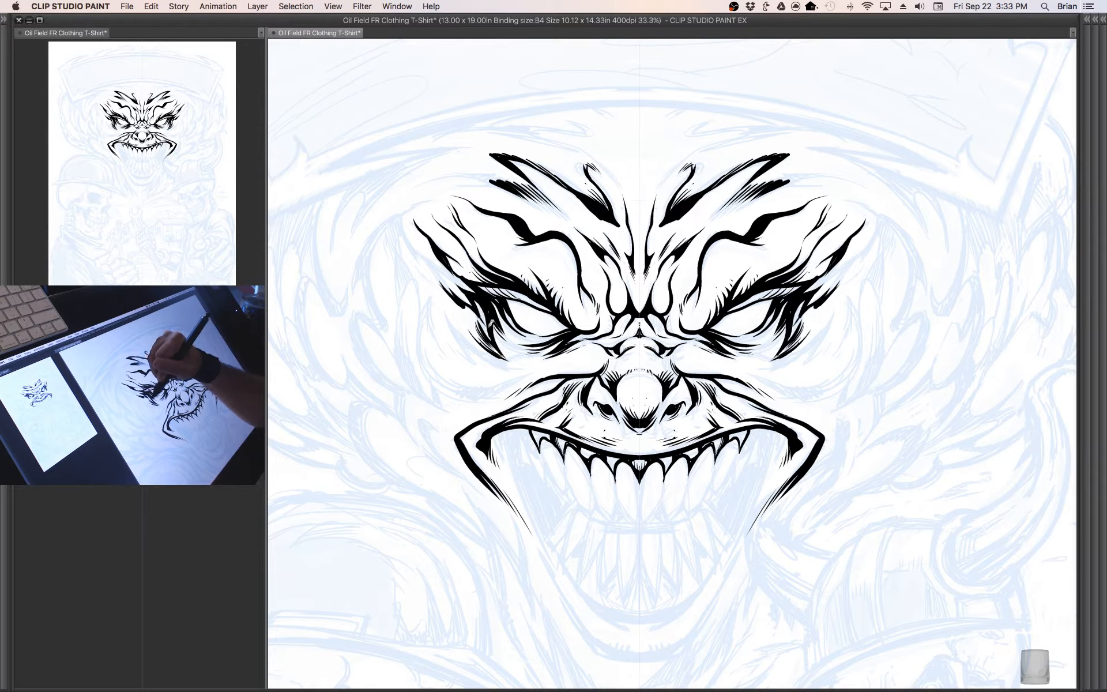
- Ink the rounded outer ends of both brows and the tapered wrinkles running down the outer eye sockets
drag(517, 285, 542, 323)
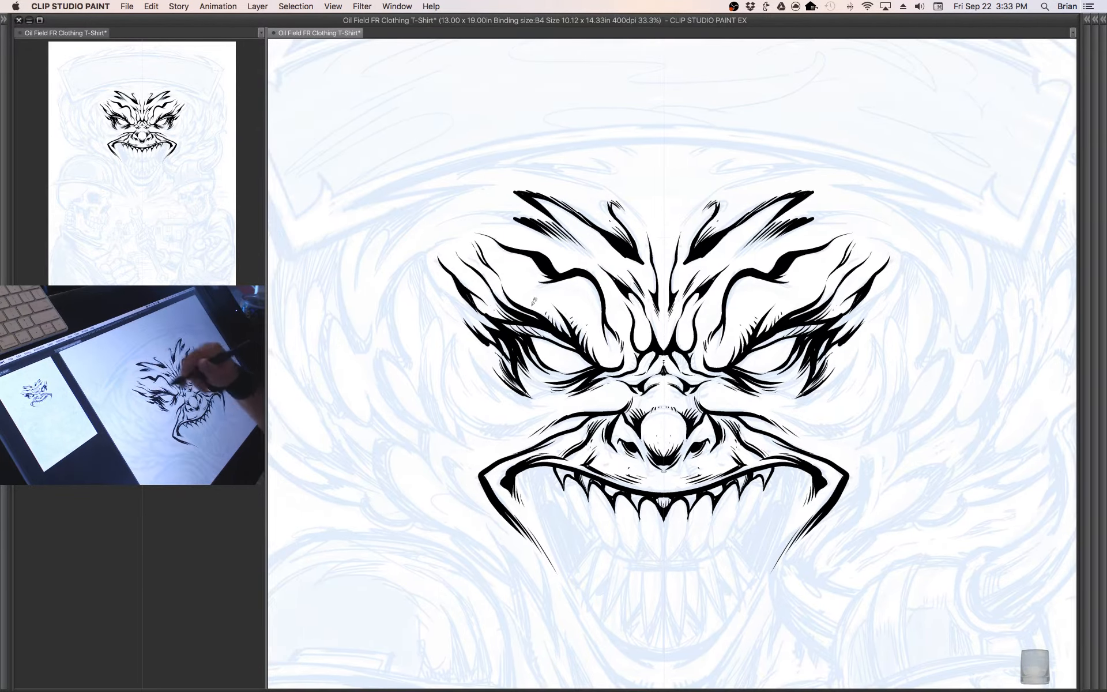
mouse_move(461, 312)
mouse_down()
mouse_move(437, 280)
mouse_move(470, 306)
mouse_move(426, 257)
mouse_move(429, 267)
mouse_move(434, 239)
mouse_move(460, 232)
mouse_move(444, 301)
mouse_move(452, 309)
mouse_move(435, 309)
mouse_move(446, 363)
mouse_move(455, 325)
mouse_move(460, 388)
mouse_up()
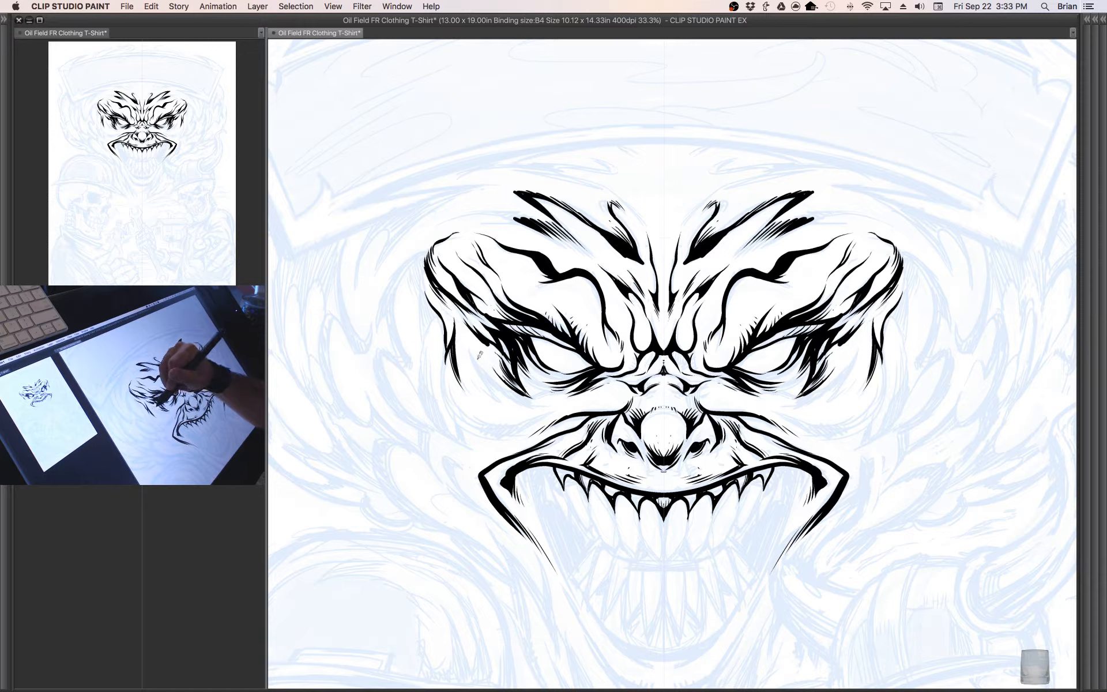
drag(469, 338, 523, 404)
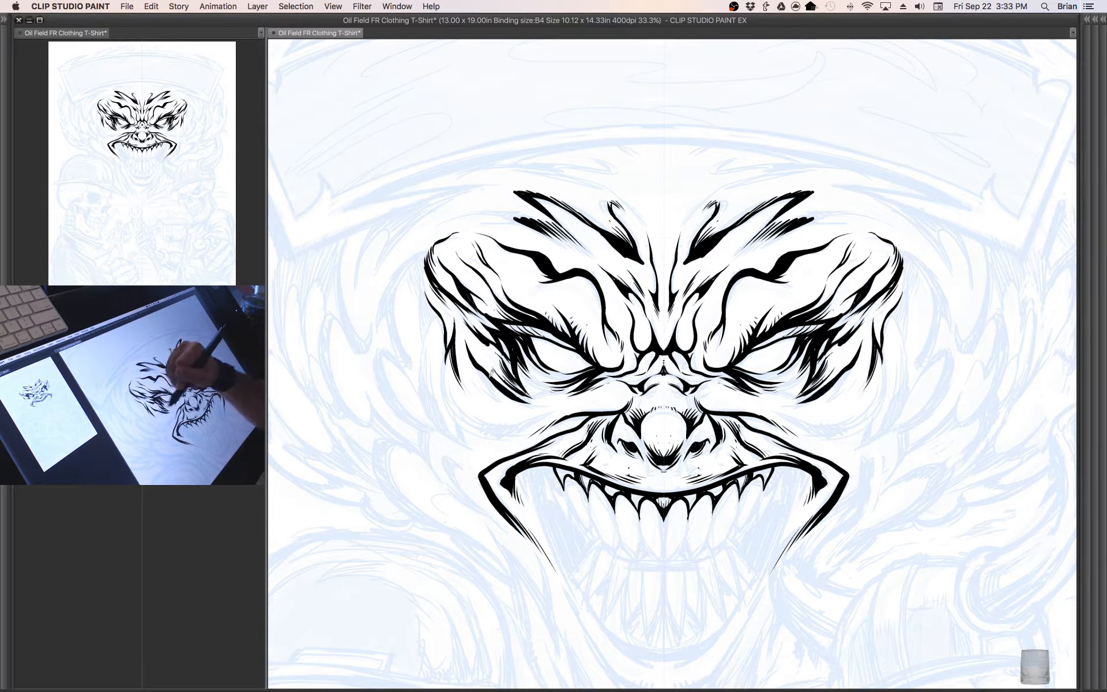
mouse_move(474, 354)
mouse_down()
mouse_move(517, 406)
mouse_move(481, 391)
mouse_up()
drag(468, 371, 475, 385)
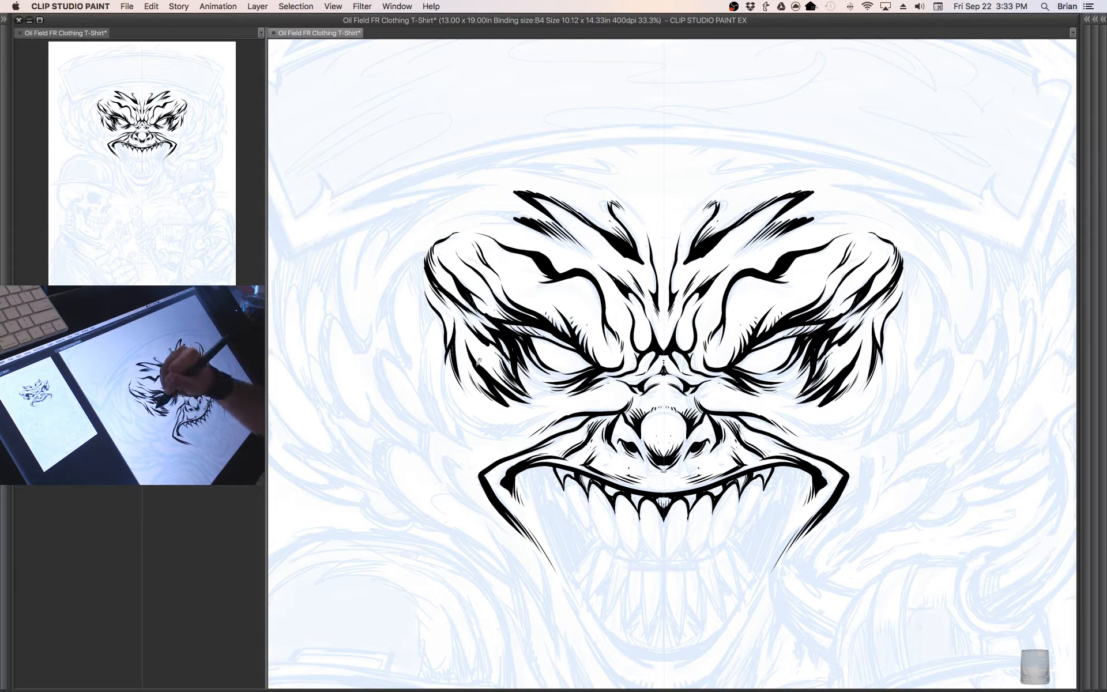
drag(466, 338, 473, 358)
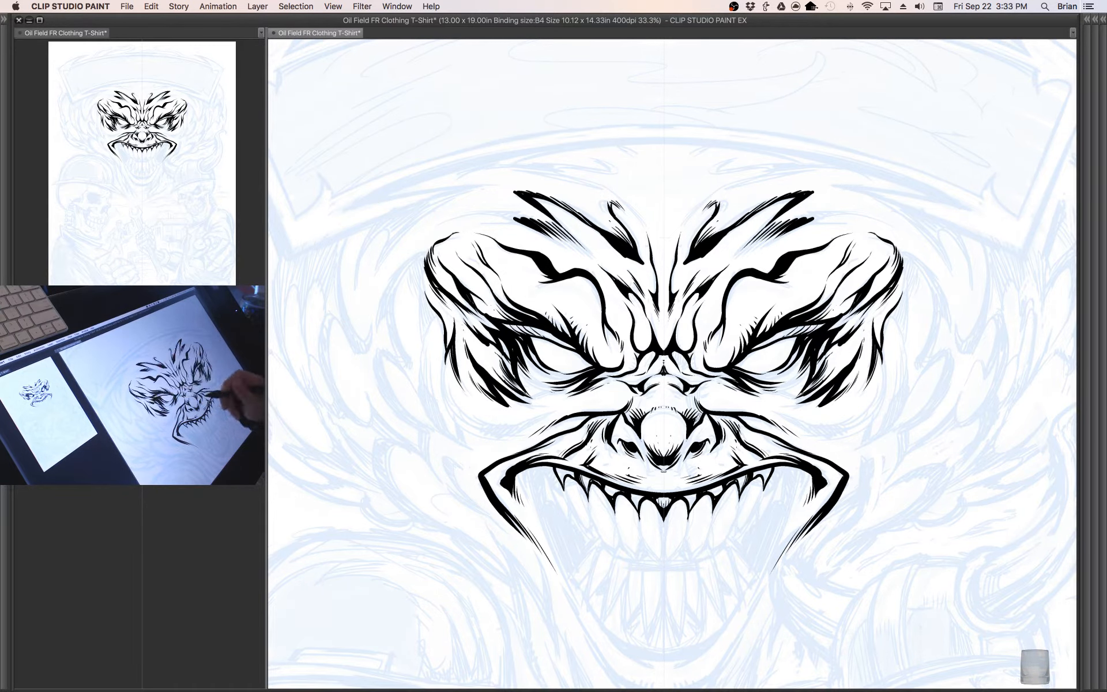
- Ink the mirrored cheekbone folds below the eyes, sweeping outward from the nose and curving up along the outer cheeks
mouse_move(698, 415)
mouse_down()
mouse_move(696, 327)
mouse_move(686, 318)
mouse_up()
drag(509, 276, 534, 294)
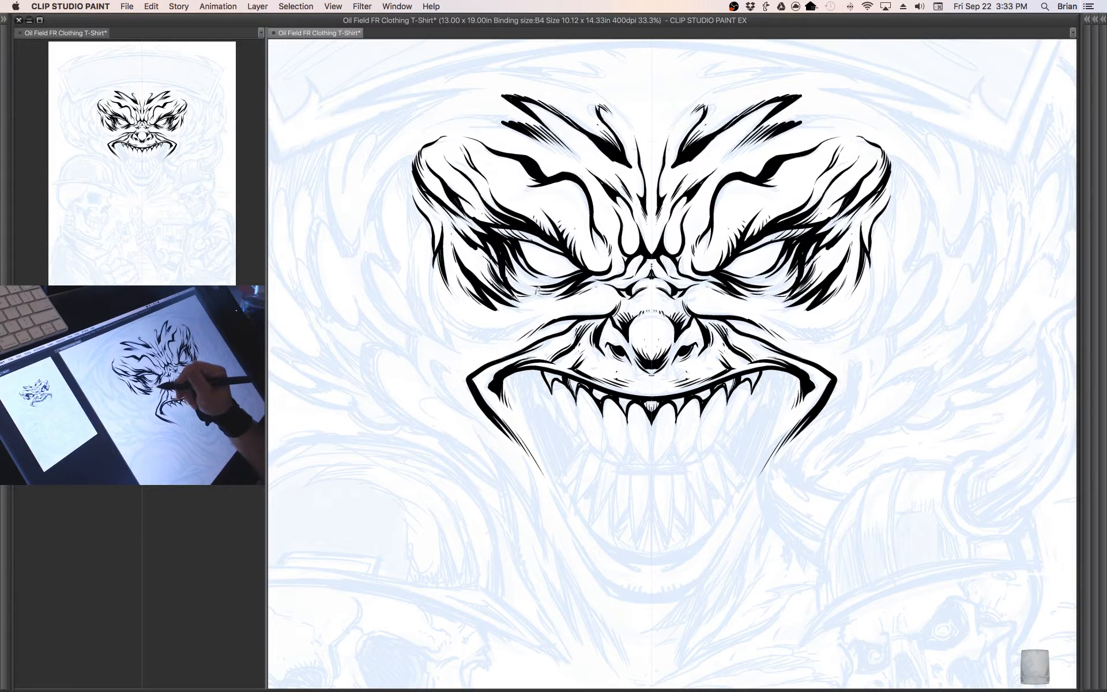
mouse_move(461, 331)
mouse_down()
mouse_move(488, 330)
mouse_move(561, 307)
mouse_move(480, 340)
mouse_up()
drag(598, 334, 605, 374)
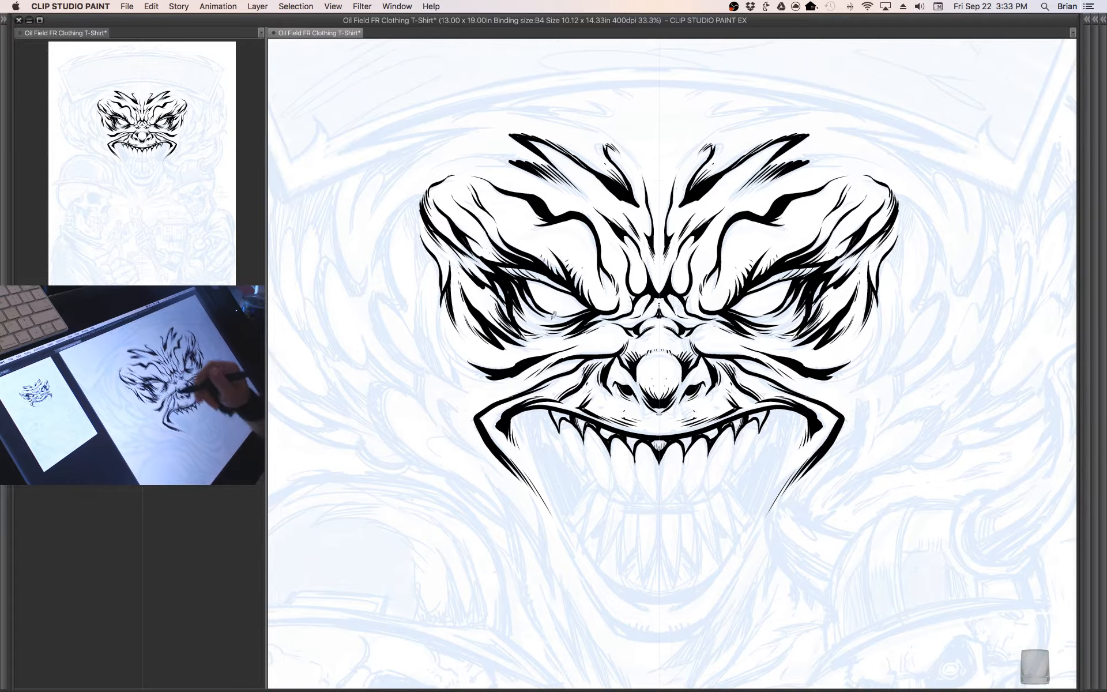
mouse_move(488, 365)
mouse_down()
mouse_move(461, 353)
mouse_move(449, 328)
mouse_up()
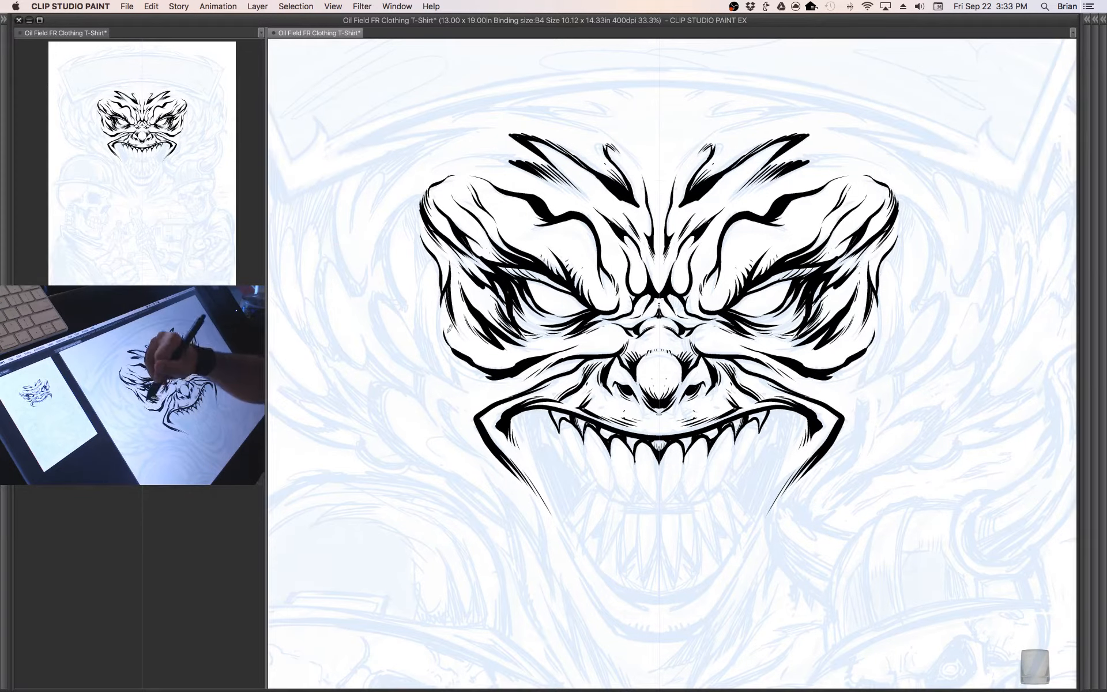
mouse_move(488, 374)
mouse_down()
mouse_move(459, 360)
mouse_move(445, 327)
mouse_up()
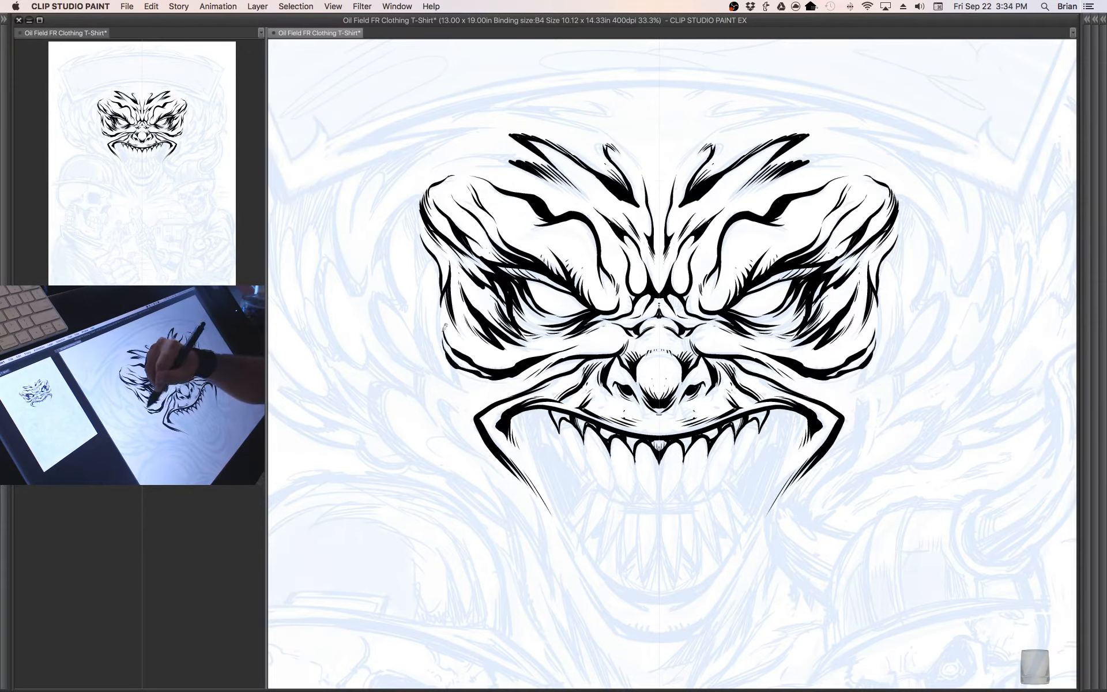
- Ink layered, tapered folds with black shadows along the outer edges of both cheeks, just outside the existing cheekbone folds
mouse_move(482, 370)
mouse_down()
mouse_move(468, 354)
mouse_move(478, 358)
mouse_up()
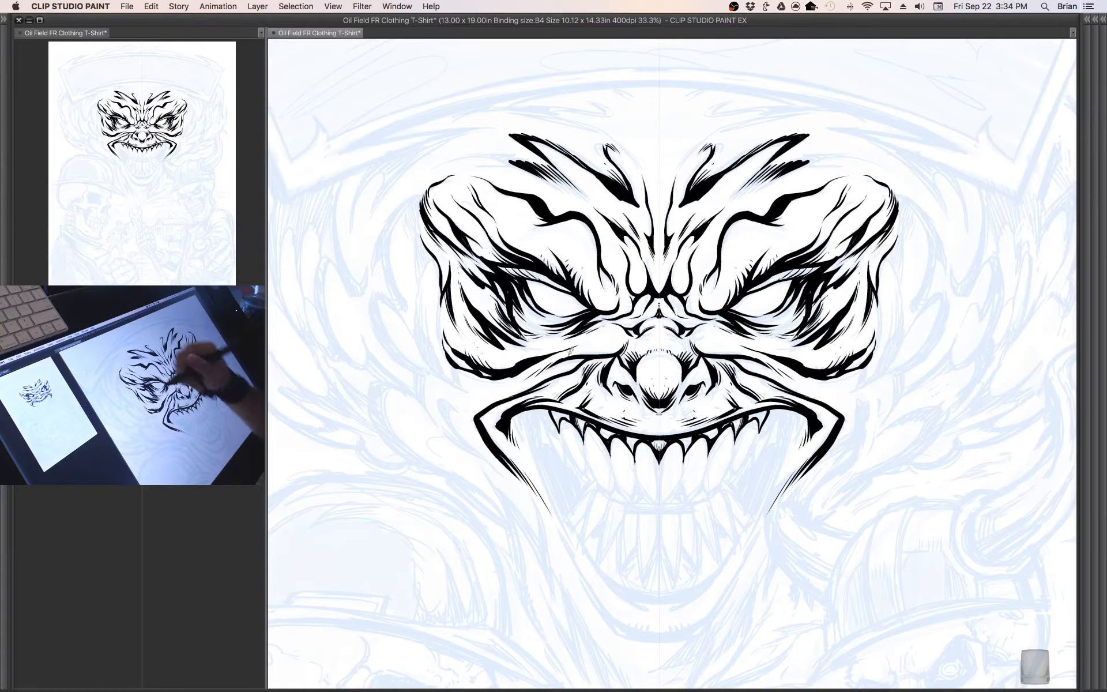
drag(570, 353, 597, 401)
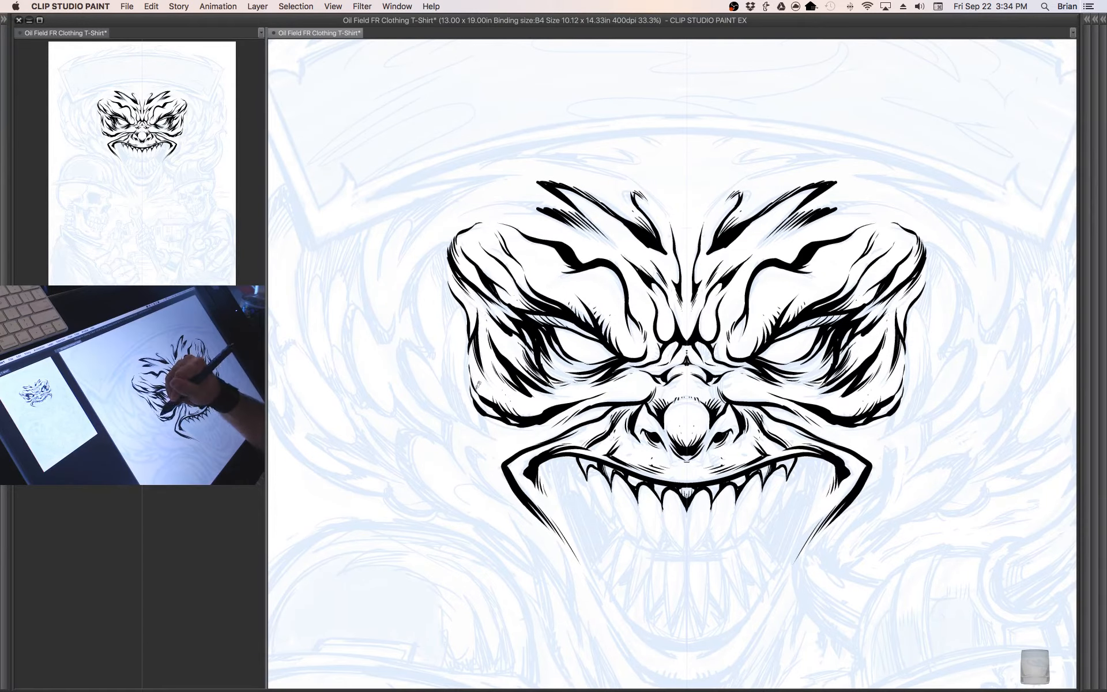
drag(478, 385, 463, 354)
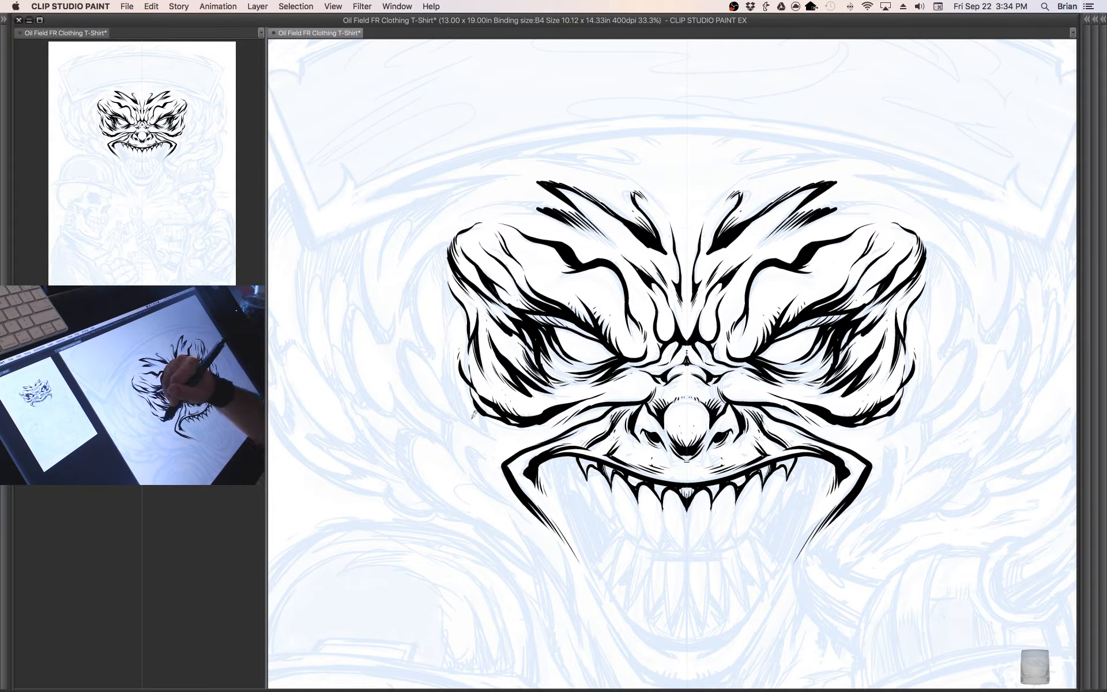
mouse_move(478, 427)
mouse_down()
mouse_move(446, 347)
mouse_move(453, 393)
mouse_move(489, 432)
mouse_up()
mouse_move(473, 390)
mouse_down()
mouse_move(501, 442)
mouse_move(513, 441)
mouse_up()
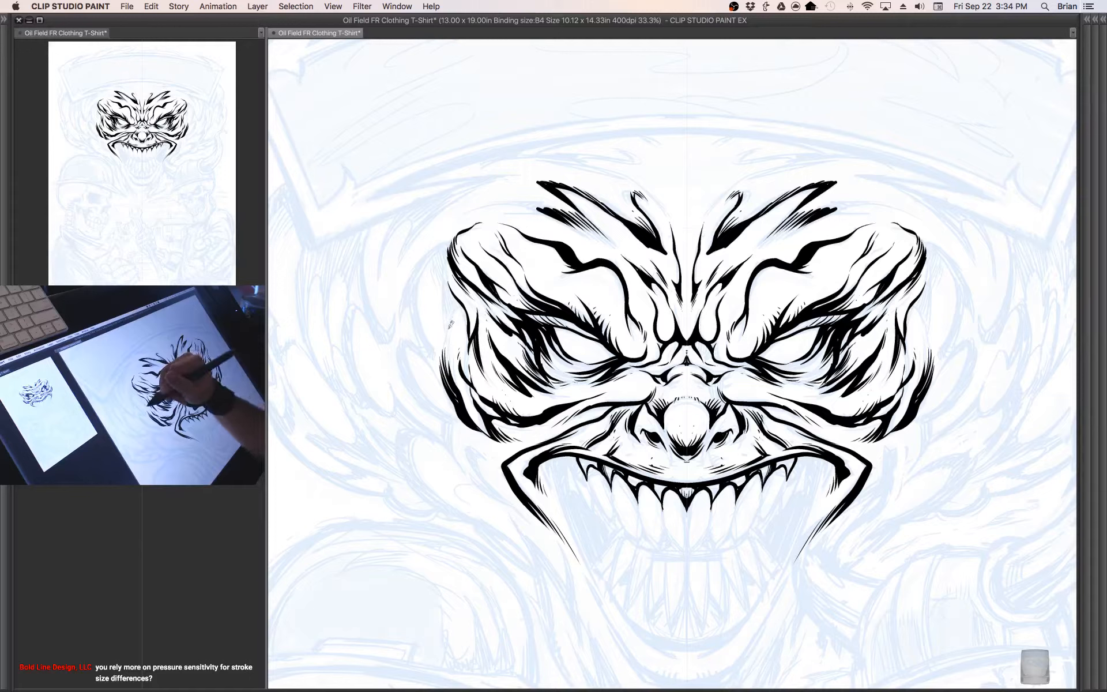
- Ink long rounded lobes outside both brow ends, with black wedges behind them and thickened outer contours
mouse_move(451, 335)
mouse_down()
mouse_move(462, 304)
mouse_move(452, 306)
mouse_move(442, 269)
mouse_move(469, 316)
mouse_move(452, 317)
mouse_move(444, 275)
mouse_move(459, 314)
mouse_move(452, 339)
mouse_move(459, 333)
mouse_move(465, 351)
mouse_up()
mouse_move(443, 272)
mouse_down()
mouse_move(437, 235)
mouse_move(440, 247)
mouse_move(447, 232)
mouse_move(414, 309)
mouse_move(434, 358)
mouse_up()
drag(437, 357, 434, 312)
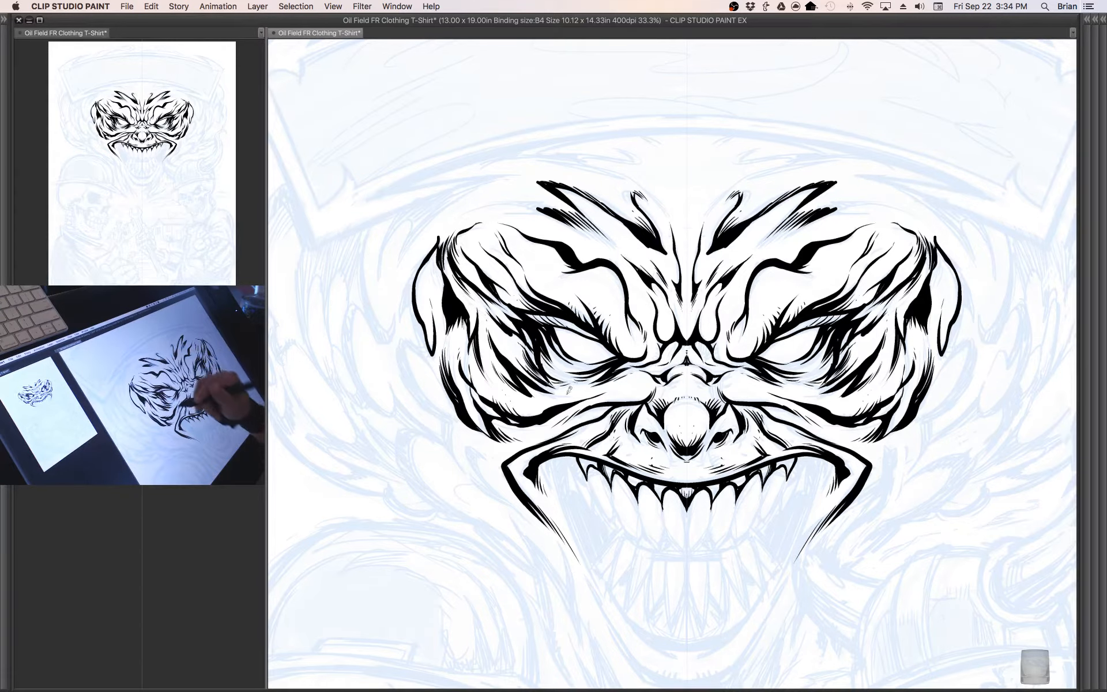
drag(594, 395, 547, 320)
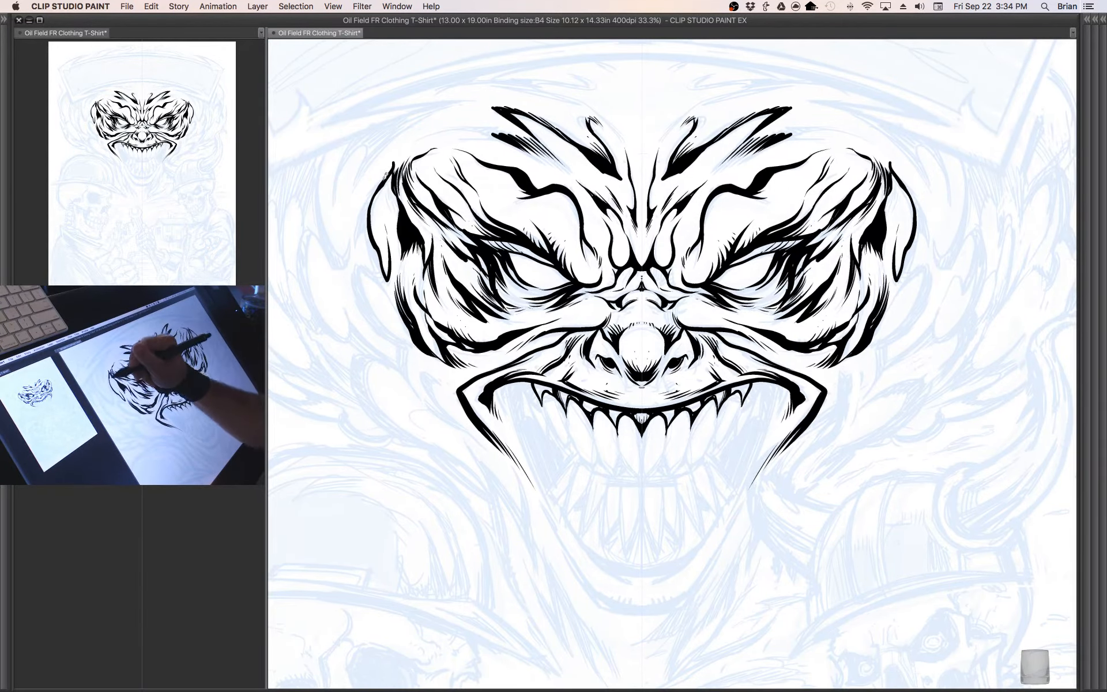
mouse_move(385, 175)
mouse_down()
mouse_move(368, 247)
mouse_move(383, 288)
mouse_up()
drag(373, 230, 390, 281)
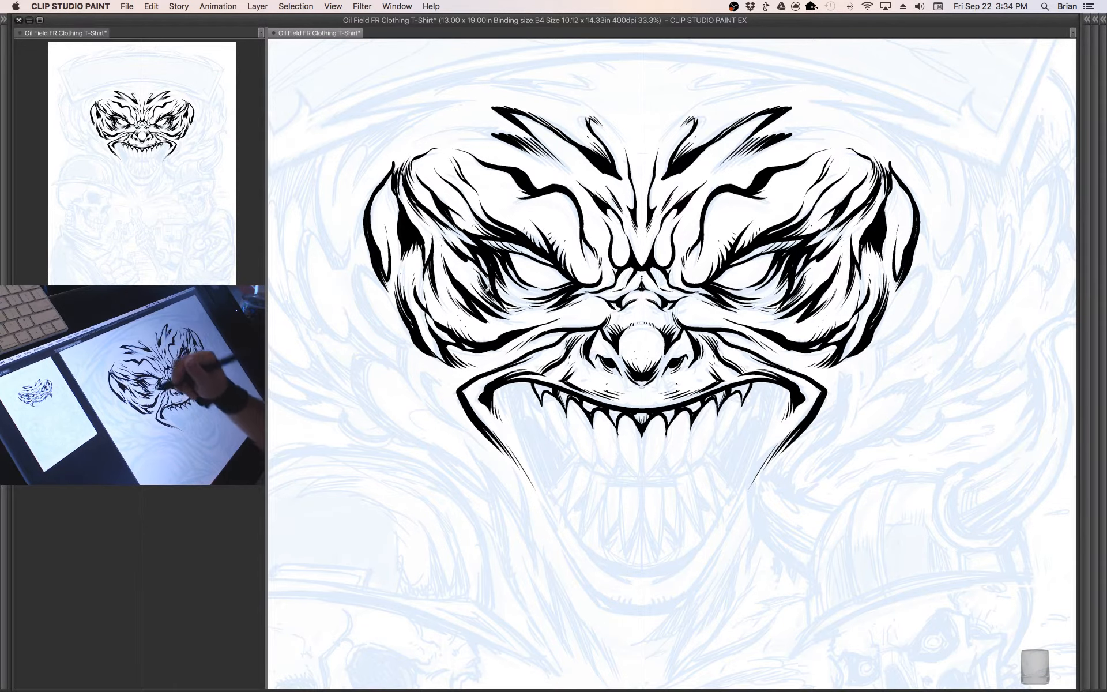
- Ink a second pair of rounded lobes beneath the brow-side lobes, with heavy outer contours and feathered tapered shading
drag(489, 288, 546, 313)
mouse_move(445, 310)
mouse_down()
mouse_move(415, 293)
mouse_move(443, 353)
mouse_move(464, 354)
mouse_move(456, 346)
mouse_up()
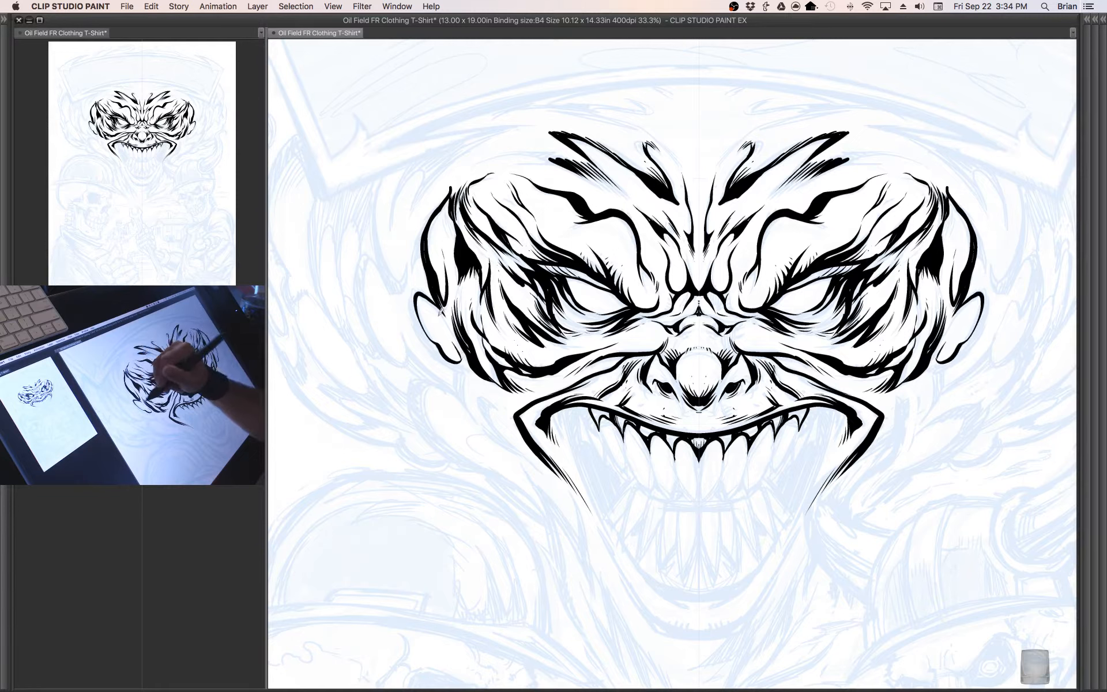
mouse_move(418, 293)
mouse_down()
mouse_move(427, 337)
mouse_move(458, 371)
mouse_move(422, 323)
mouse_move(457, 363)
mouse_move(420, 279)
mouse_up()
drag(504, 298, 523, 338)
mouse_move(441, 297)
mouse_down()
mouse_move(433, 317)
mouse_move(443, 277)
mouse_move(427, 289)
mouse_move(467, 236)
mouse_up()
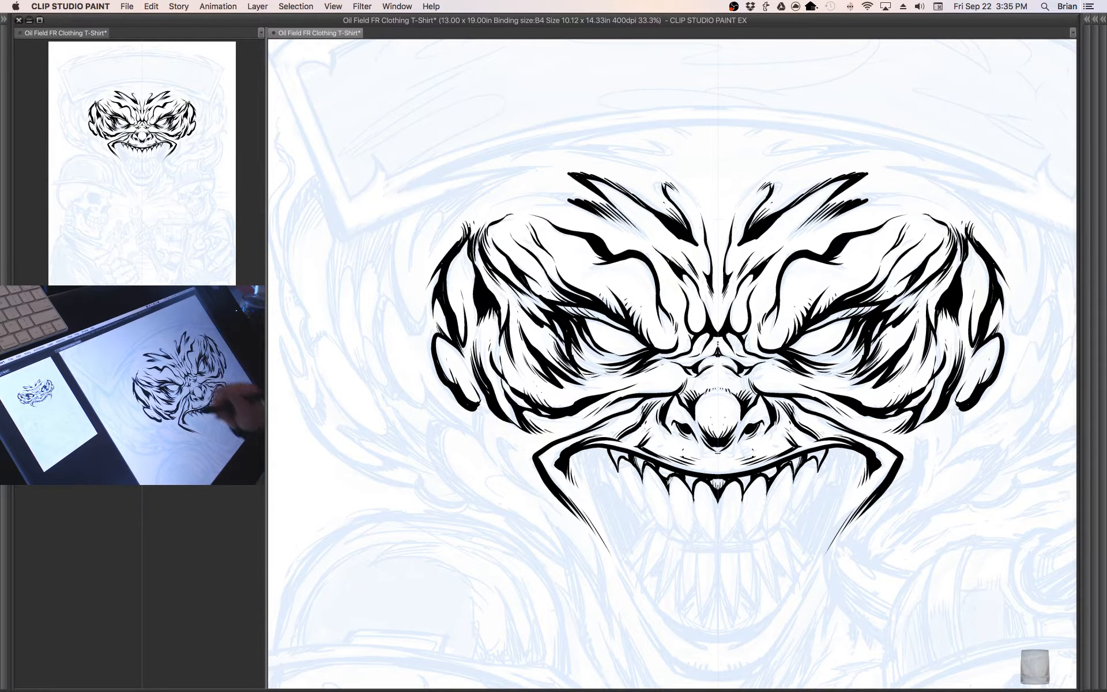
- Ink jagged tapered folds from the lower side lobes down toward both mouth corners, with short hatching along the cheeks
drag(664, 403, 628, 326)
mouse_move(445, 326)
mouse_down()
mouse_move(460, 384)
mouse_move(443, 328)
mouse_move(448, 363)
mouse_move(461, 346)
mouse_move(482, 364)
mouse_move(489, 375)
mouse_move(465, 355)
mouse_move(468, 378)
mouse_move(507, 422)
mouse_move(476, 398)
mouse_move(560, 452)
mouse_up()
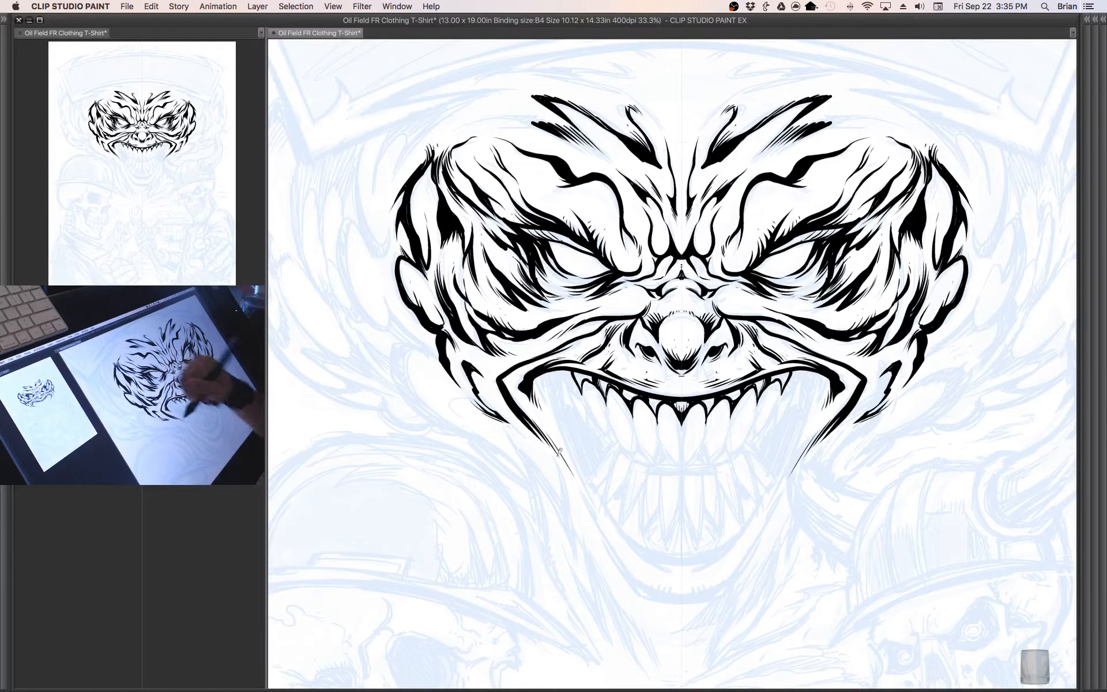
drag(578, 347, 581, 345)
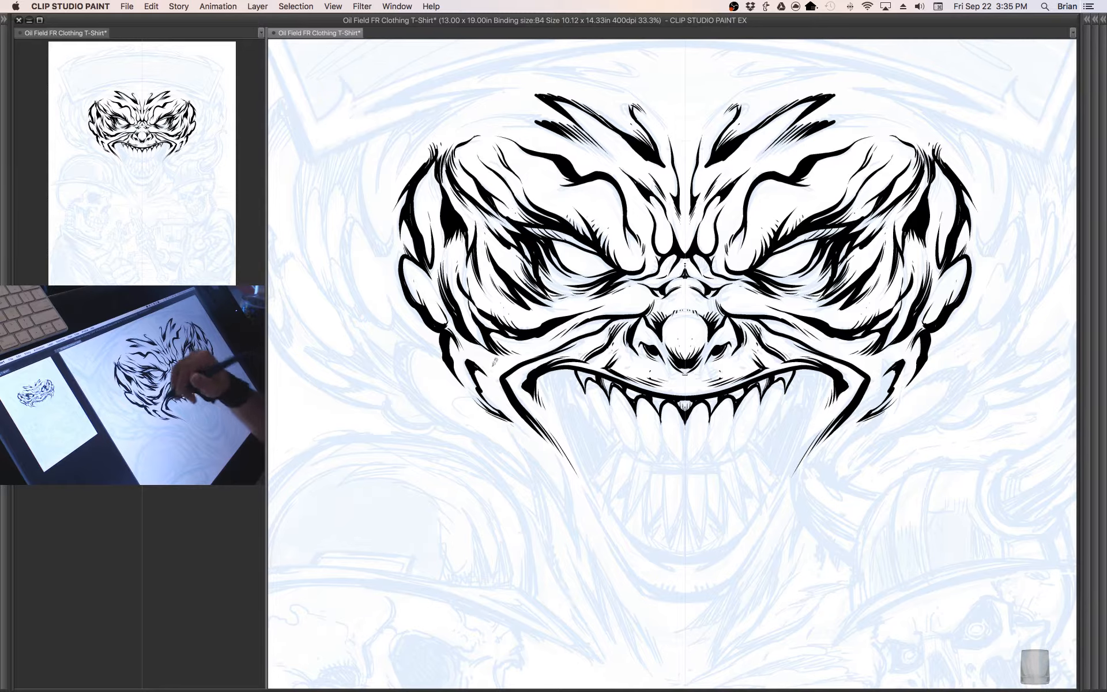
drag(488, 369, 497, 377)
drag(594, 362, 620, 428)
- Ink long oval lobes on the far outer sides of the face, with tapered solid black shadows above and between them
mouse_move(415, 358)
mouse_down()
mouse_move(434, 403)
mouse_move(469, 426)
mouse_move(472, 399)
mouse_up()
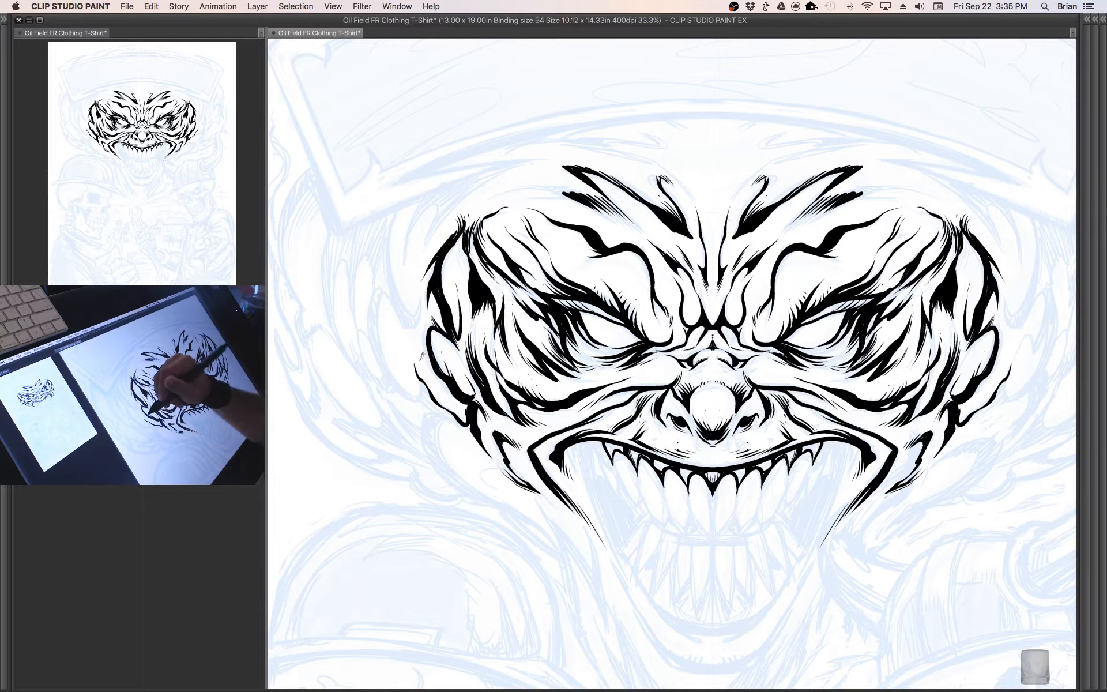
mouse_move(418, 362)
mouse_down()
mouse_move(419, 395)
mouse_move(398, 394)
mouse_move(378, 339)
mouse_move(410, 341)
mouse_up()
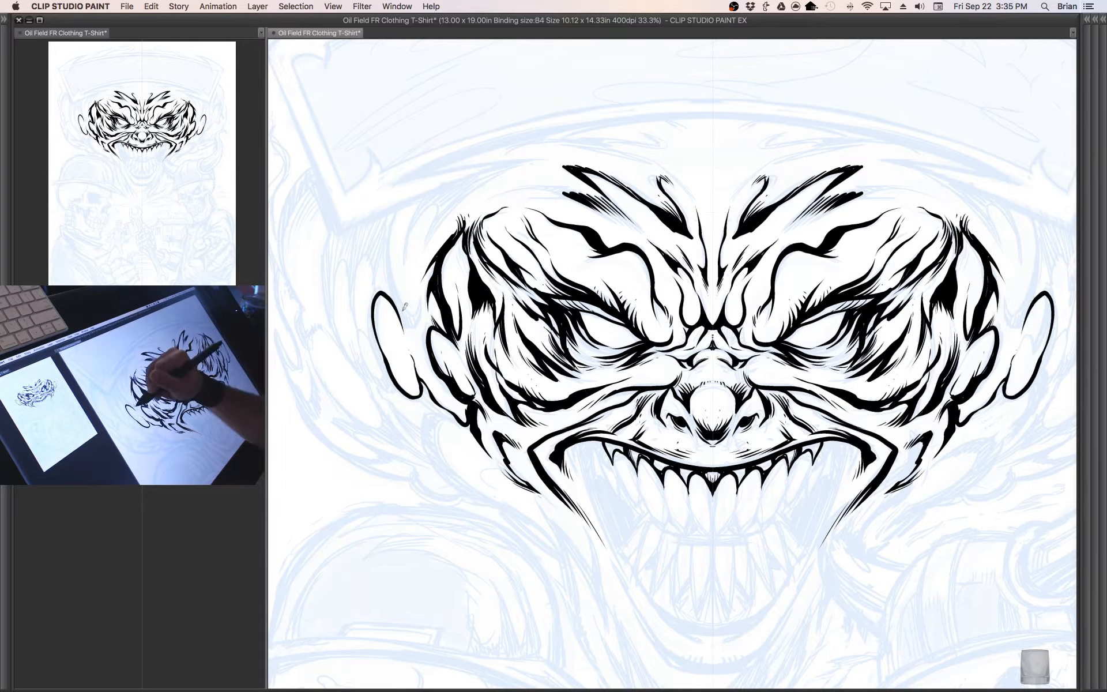
scroll(597, 427, up, 2)
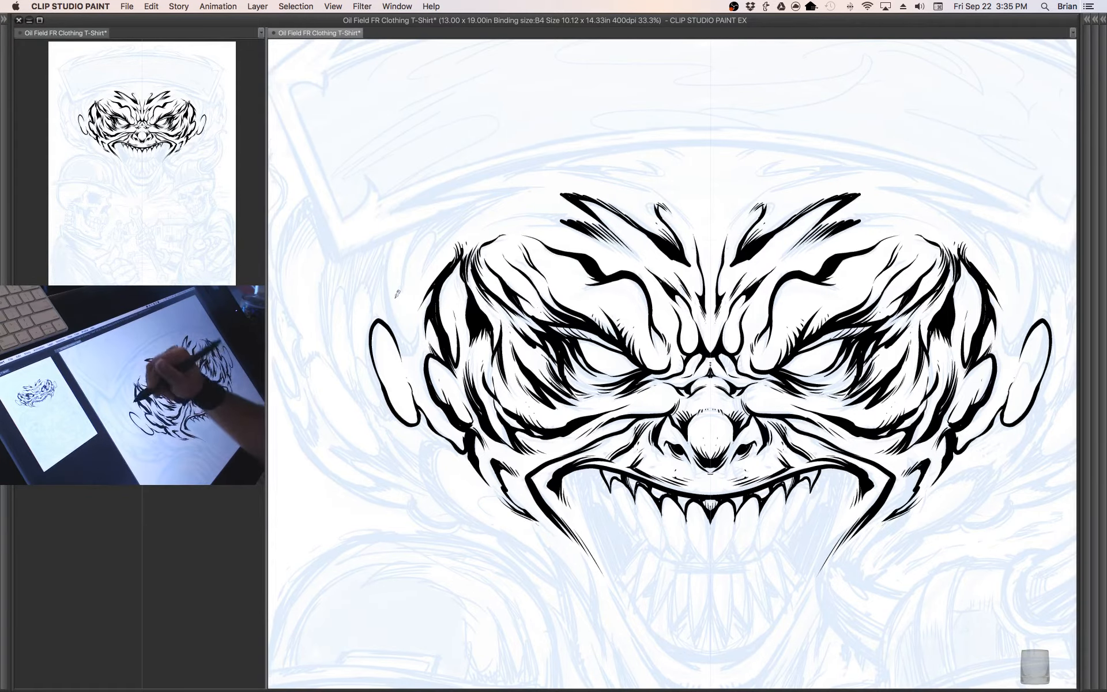
mouse_move(396, 237)
mouse_down()
mouse_move(397, 320)
mouse_move(417, 346)
mouse_up()
mouse_move(416, 307)
mouse_down()
mouse_move(421, 337)
mouse_move(413, 350)
mouse_move(402, 342)
mouse_move(407, 356)
mouse_move(383, 277)
mouse_move(377, 291)
mouse_move(397, 234)
mouse_up()
drag(378, 278, 405, 229)
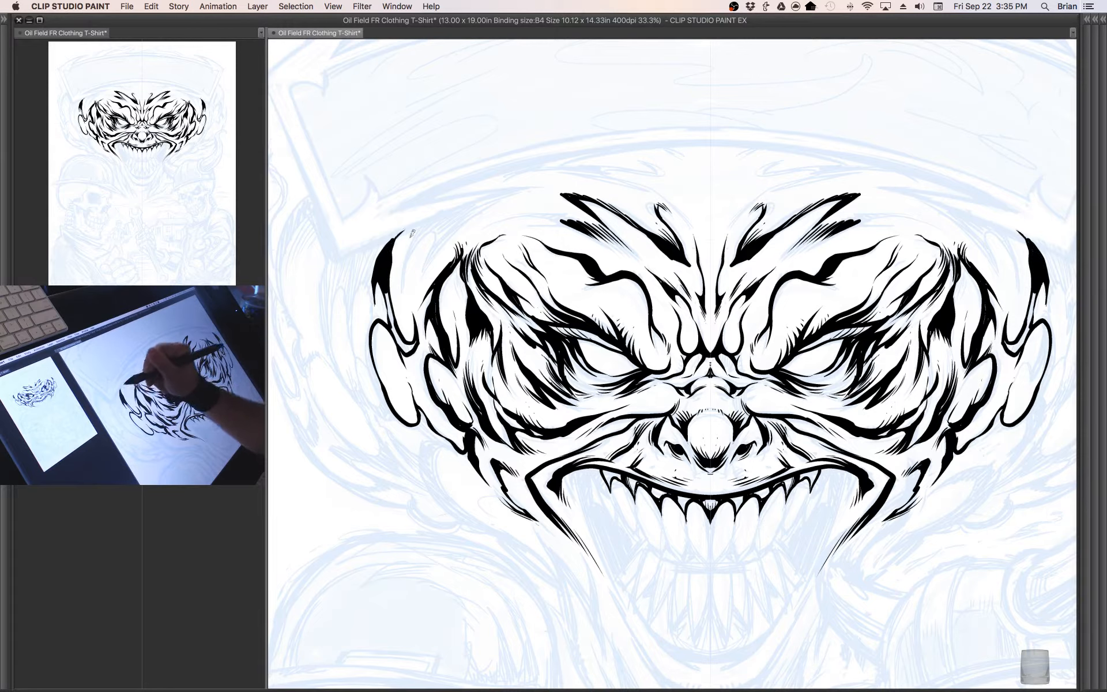
mouse_move(390, 289)
mouse_down()
mouse_move(390, 311)
mouse_move(418, 349)
mouse_move(409, 341)
mouse_up()
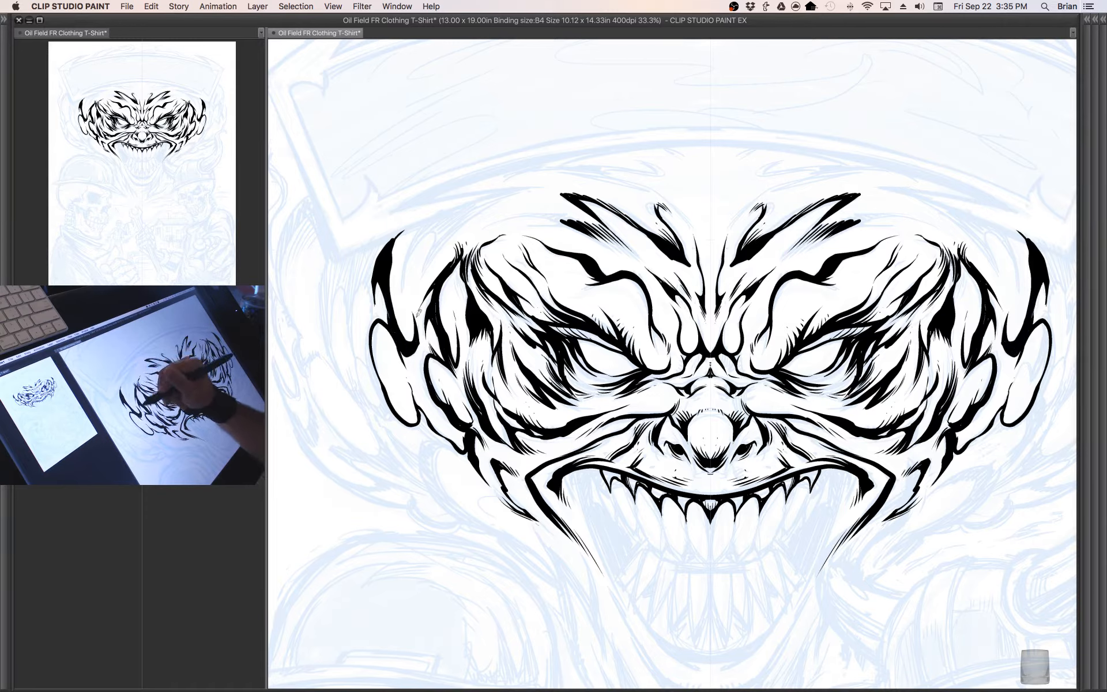
- Ink black tapered folds arching from the outer sides up toward the forehead, and add fine hatching inside the outer oval lobes
mouse_move(413, 313)
mouse_down()
mouse_move(424, 250)
mouse_move(413, 288)
mouse_move(406, 261)
mouse_move(424, 228)
mouse_move(414, 236)
mouse_move(436, 241)
mouse_move(430, 264)
mouse_move(481, 210)
mouse_up()
mouse_move(443, 247)
mouse_down()
mouse_move(434, 218)
mouse_move(455, 206)
mouse_move(560, 302)
mouse_move(449, 213)
mouse_move(476, 203)
mouse_move(519, 235)
mouse_move(482, 205)
mouse_move(510, 190)
mouse_up()
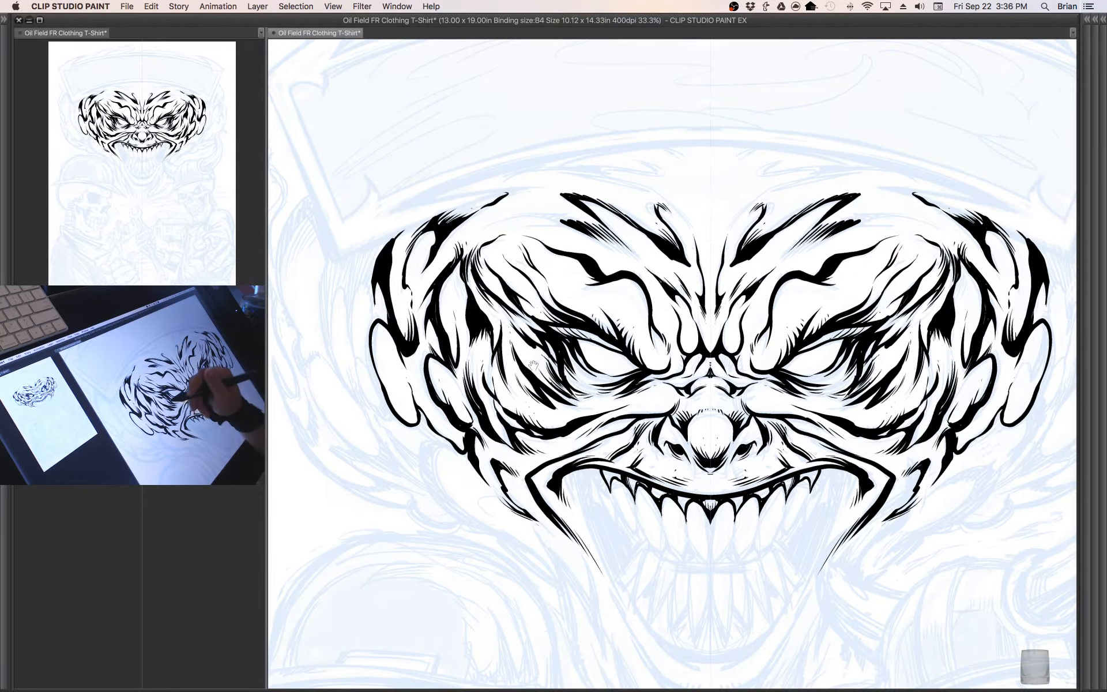
drag(431, 313, 438, 278)
drag(386, 326, 391, 287)
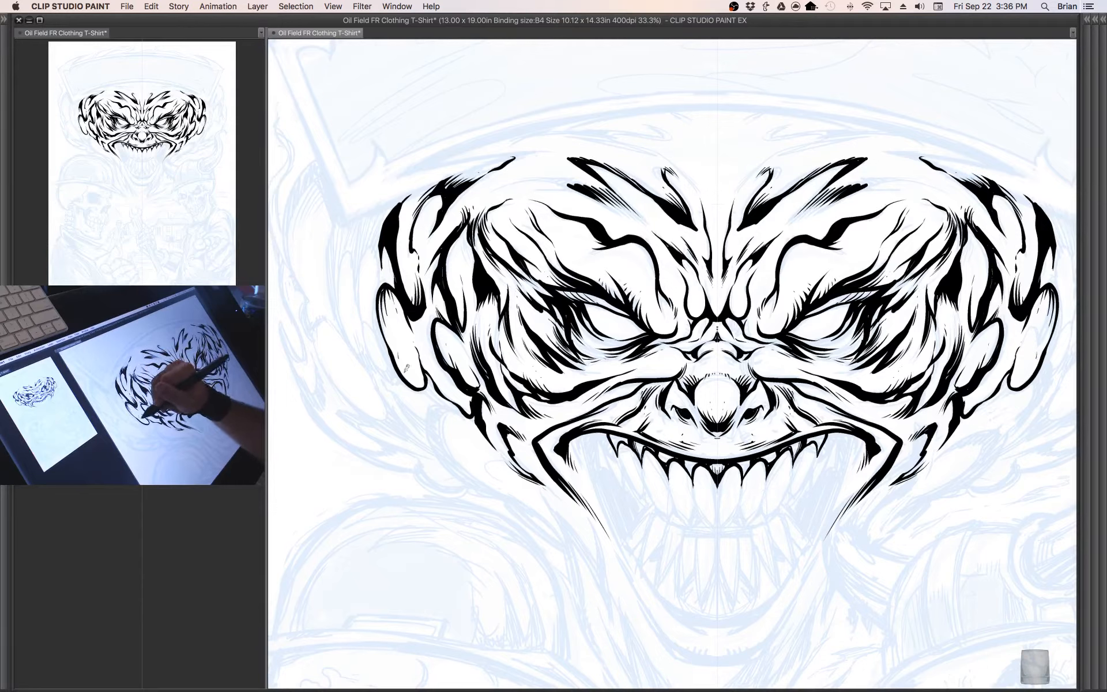
drag(400, 360, 425, 387)
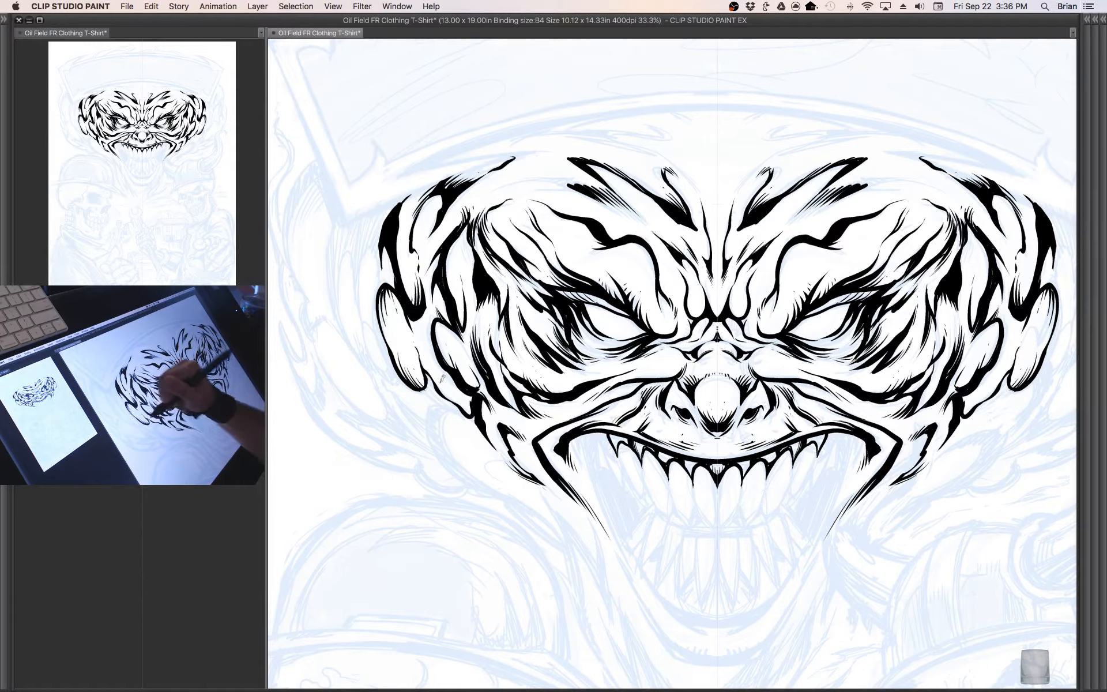
drag(513, 352, 515, 363)
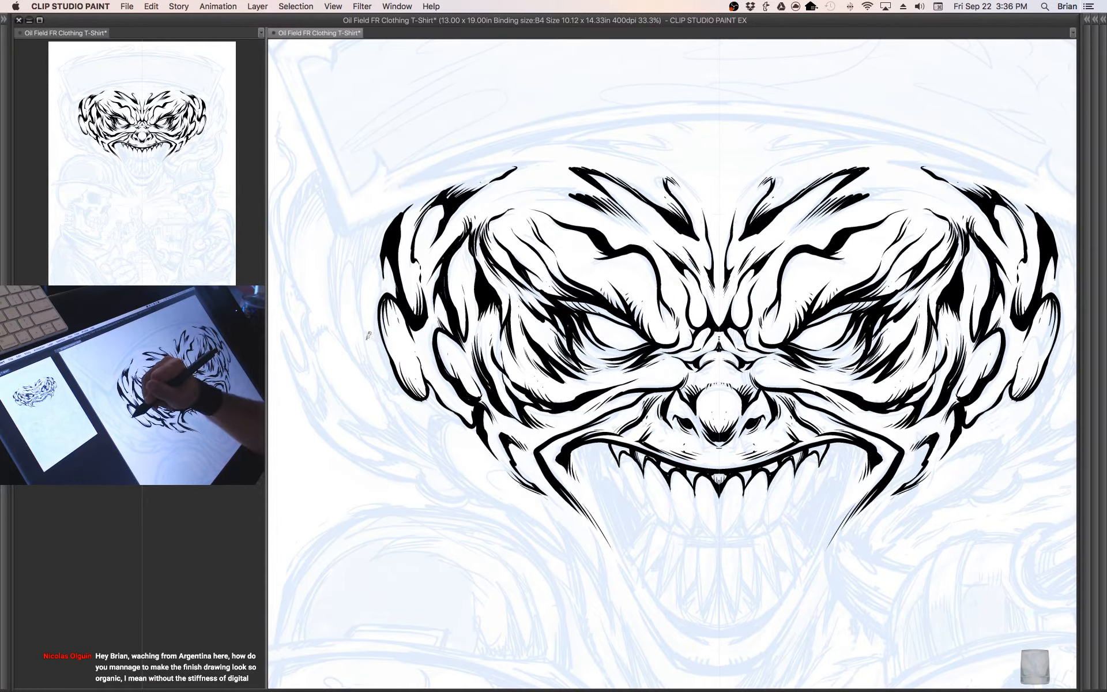
- Ink narrow overlapping folds around the outside of the far oval lobes, with tapered shadows and small rounded tops
drag(369, 335, 397, 385)
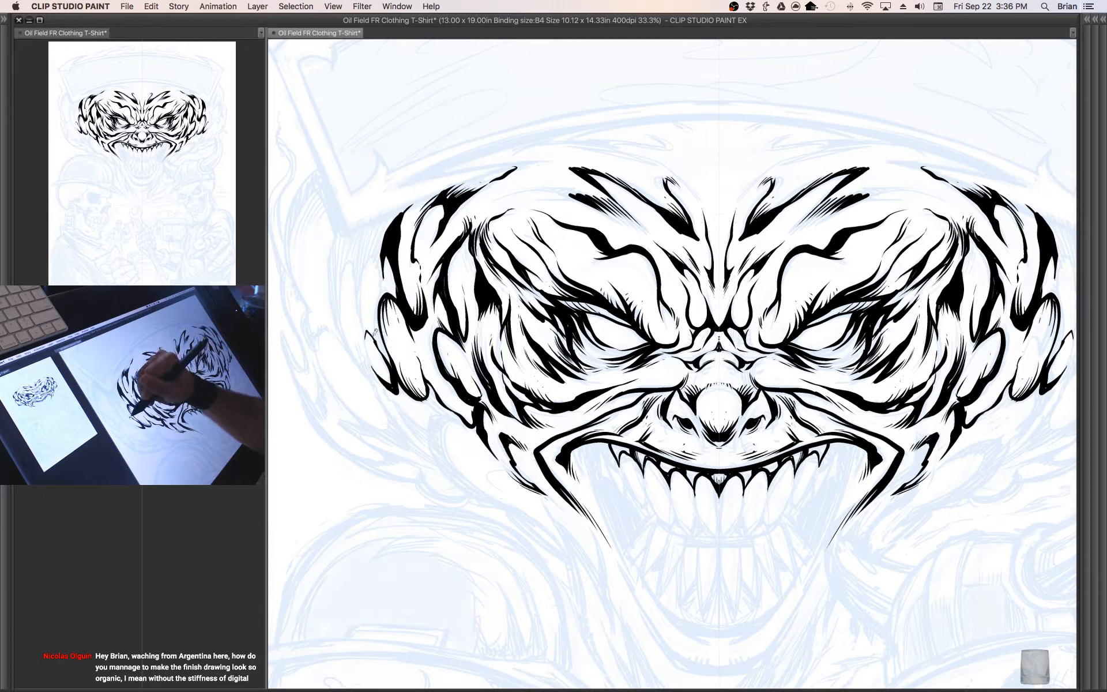
drag(374, 336, 392, 366)
drag(390, 357, 374, 305)
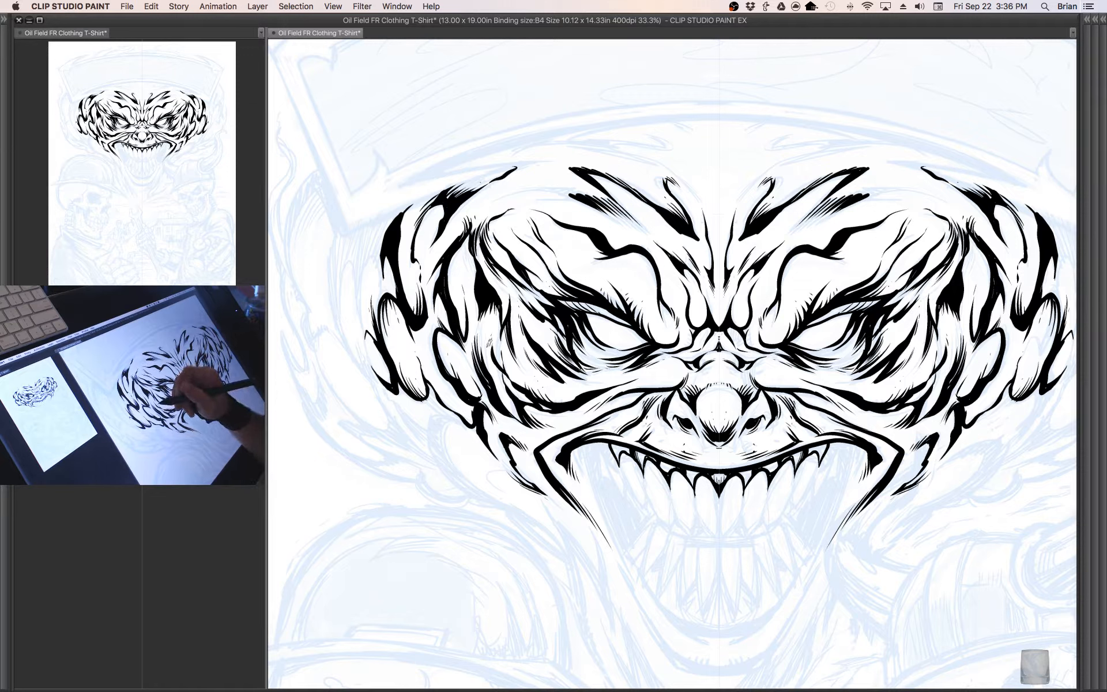
drag(467, 311, 509, 349)
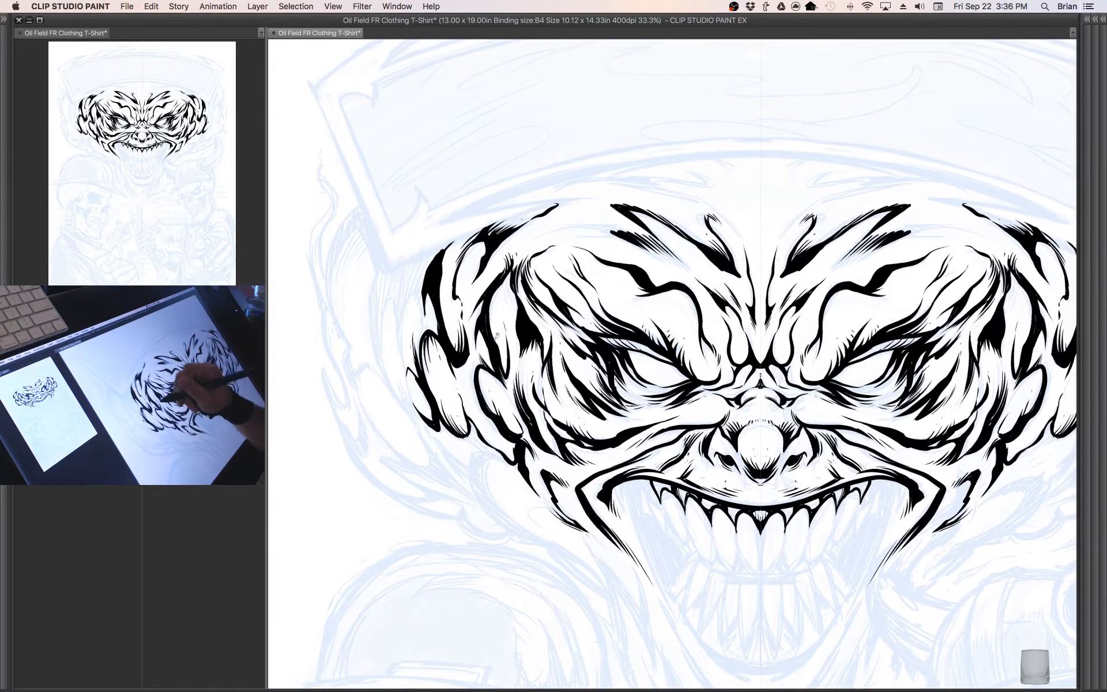
mouse_move(408, 376)
mouse_down()
mouse_move(399, 329)
mouse_move(409, 290)
mouse_move(420, 292)
mouse_move(423, 331)
mouse_move(424, 287)
mouse_up()
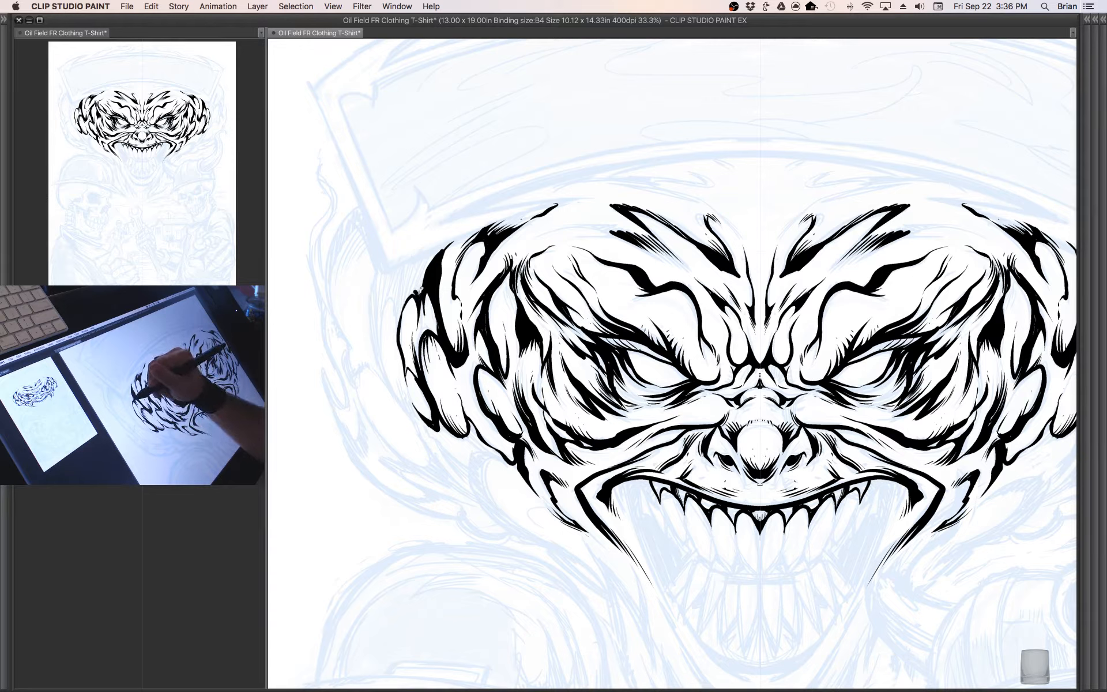
mouse_move(399, 323)
mouse_down()
mouse_move(408, 293)
mouse_move(402, 307)
mouse_move(398, 290)
mouse_up()
drag(385, 345, 395, 286)
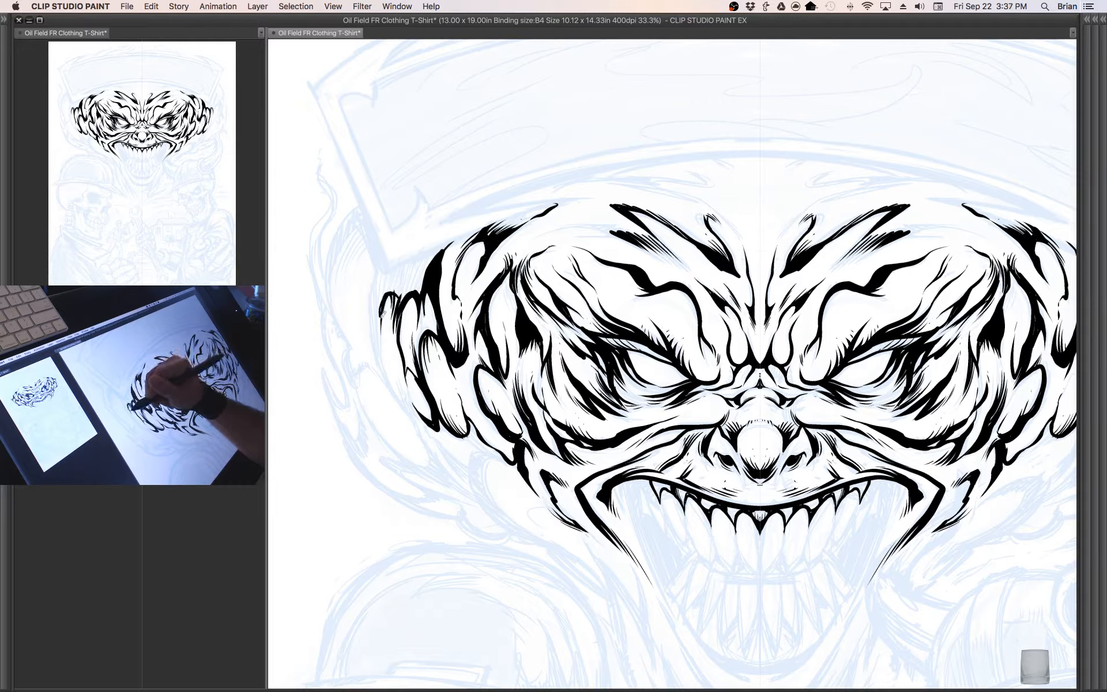
- Outline the areas beneath the hat brim's lower corners and fill them solid black, tapering down into the outer face folds
mouse_move(377, 315)
mouse_down()
mouse_move(385, 370)
mouse_move(373, 311)
mouse_move(378, 261)
mouse_move(389, 270)
mouse_move(453, 243)
mouse_up()
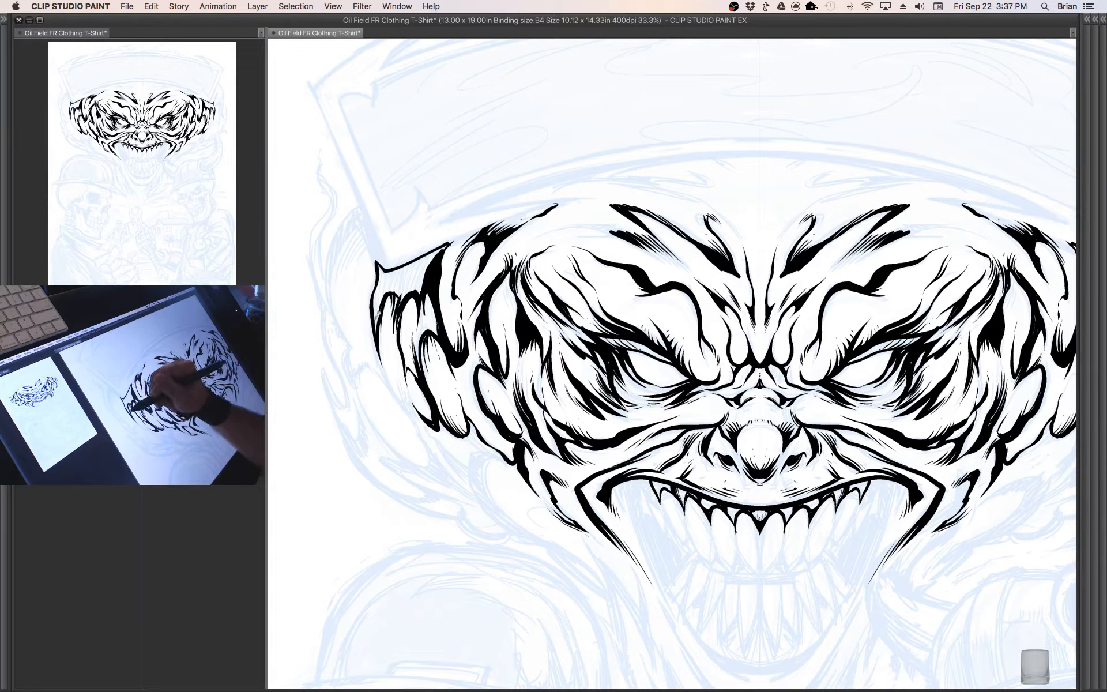
mouse_move(378, 316)
mouse_down()
mouse_move(378, 327)
mouse_move(386, 286)
mouse_move(406, 297)
mouse_move(424, 288)
mouse_move(396, 282)
mouse_move(378, 297)
mouse_move(384, 261)
mouse_move(441, 246)
mouse_move(415, 271)
mouse_move(385, 271)
mouse_up()
drag(607, 391, 588, 328)
mouse_move(364, 305)
mouse_down()
mouse_move(383, 335)
mouse_move(386, 303)
mouse_move(400, 354)
mouse_move(372, 315)
mouse_move(407, 364)
mouse_up()
drag(367, 299, 384, 335)
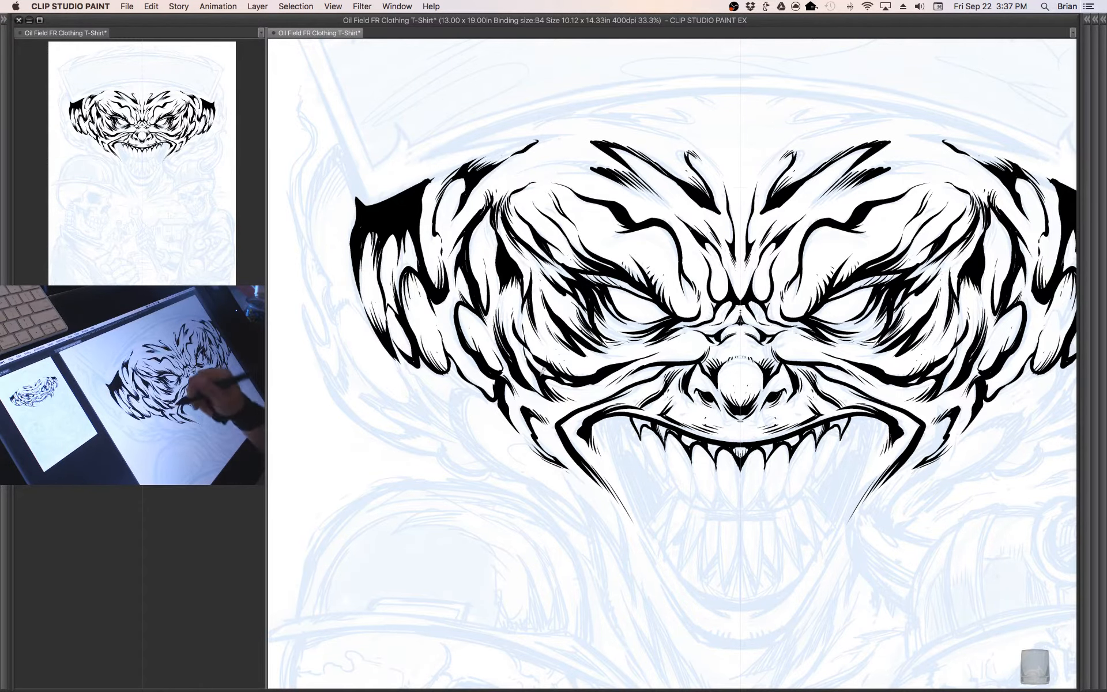
- Ink curved outer shapes beside the hat's lower corners with black feathered tips, and long rounded lobes hanging below them
mouse_move(354, 293)
mouse_down()
mouse_move(390, 324)
mouse_move(373, 374)
mouse_move(352, 264)
mouse_move(378, 192)
mouse_move(366, 180)
mouse_move(349, 282)
mouse_up()
drag(368, 182, 350, 295)
mouse_move(357, 252)
mouse_down()
mouse_move(376, 195)
mouse_move(363, 233)
mouse_move(382, 199)
mouse_up()
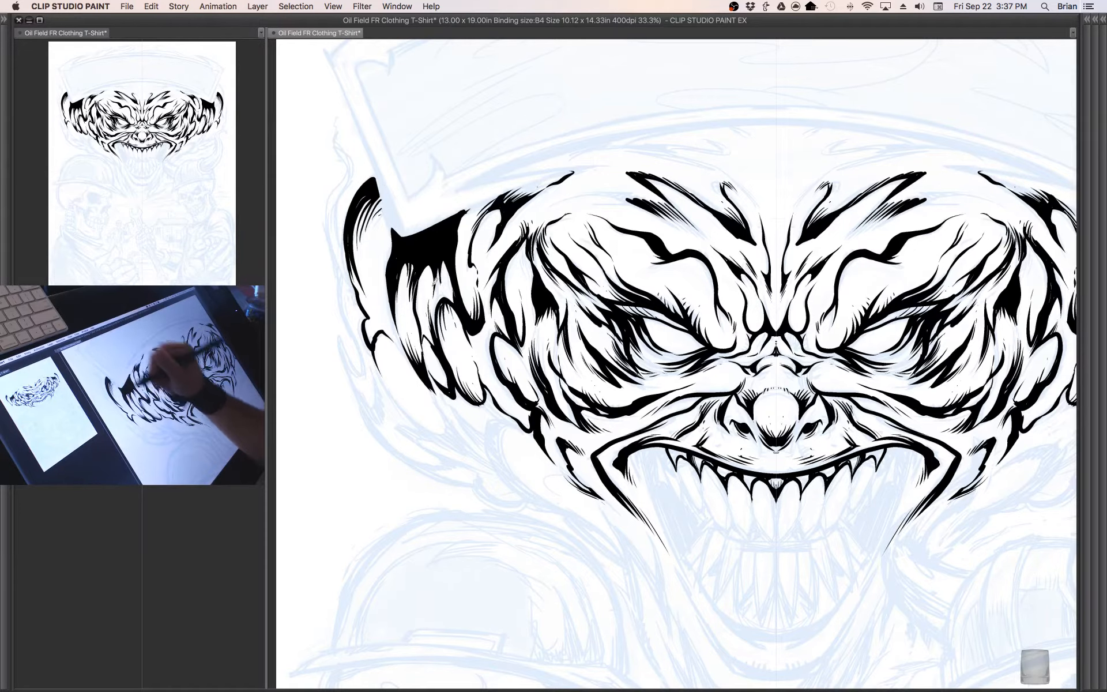
drag(678, 433, 672, 418)
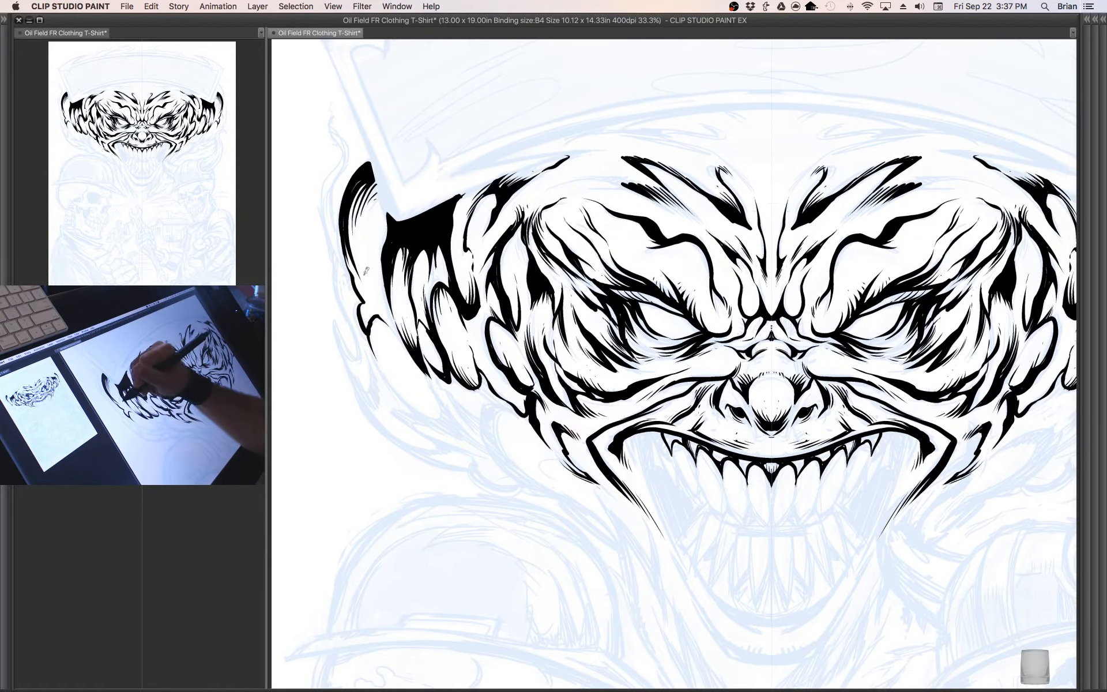
drag(370, 280, 361, 266)
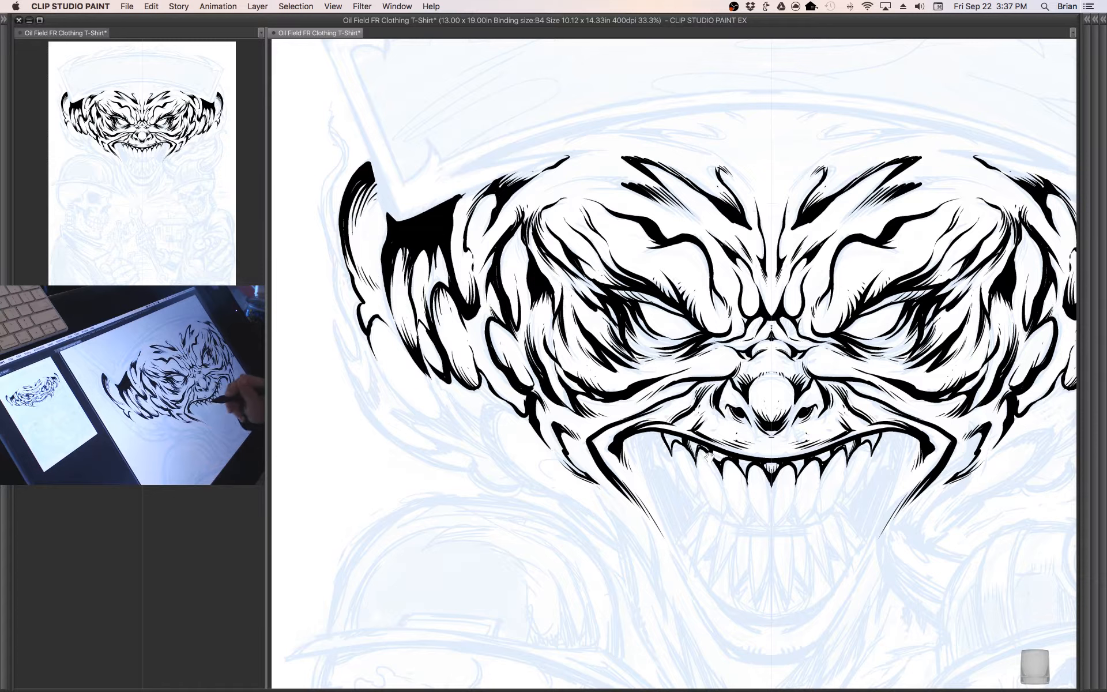
drag(710, 458, 693, 424)
mouse_move(369, 329)
mouse_down()
mouse_move(393, 367)
mouse_move(431, 387)
mouse_move(414, 348)
mouse_up()
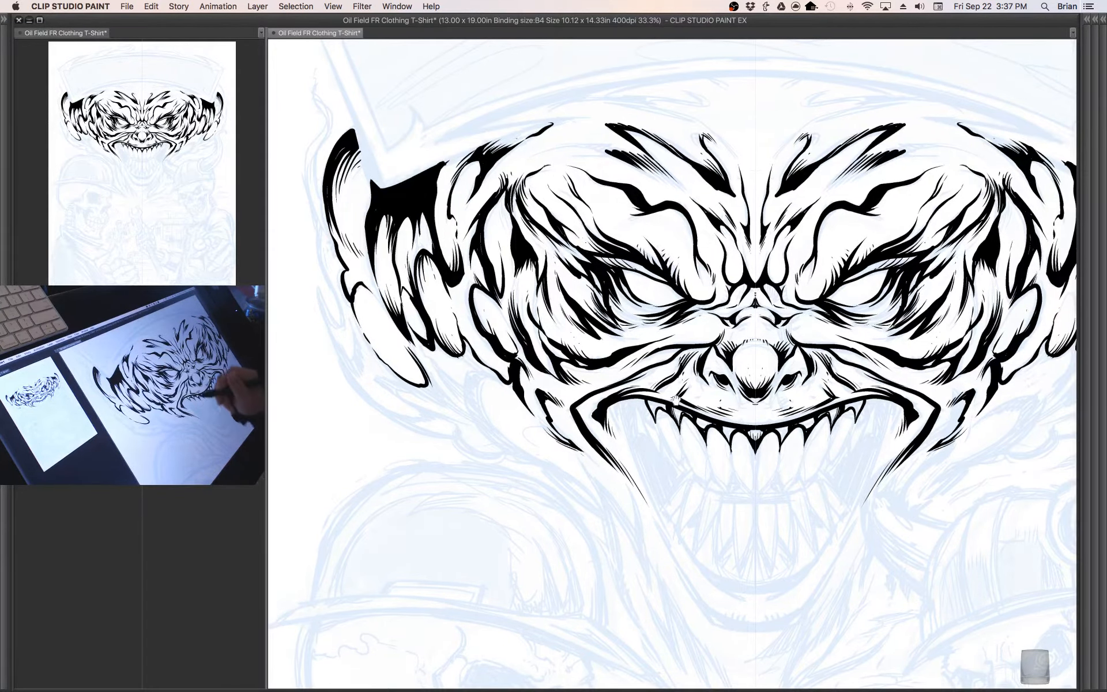
- Feather the inner edges of the black shadows beneath the hat corners with tapered strokes running into the side folds
mouse_move(677, 394)
mouse_down()
mouse_move(646, 446)
mouse_move(661, 442)
mouse_up()
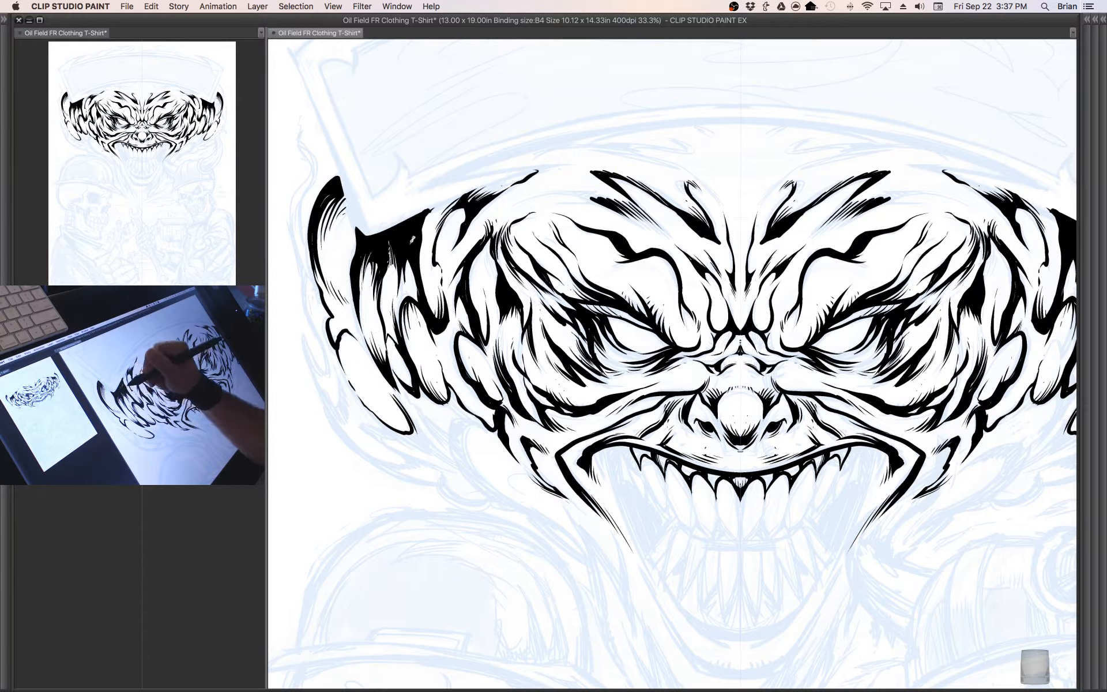
mouse_move(427, 222)
mouse_down()
mouse_move(426, 275)
mouse_move(424, 220)
mouse_move(406, 237)
mouse_move(410, 262)
mouse_up()
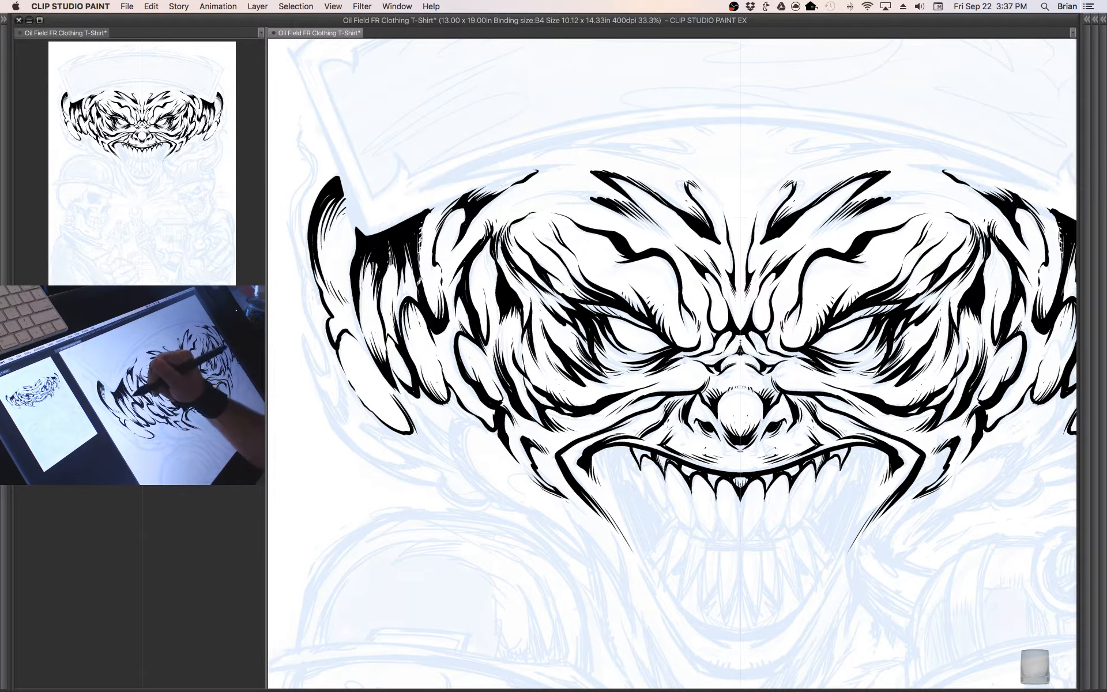
drag(477, 323, 502, 321)
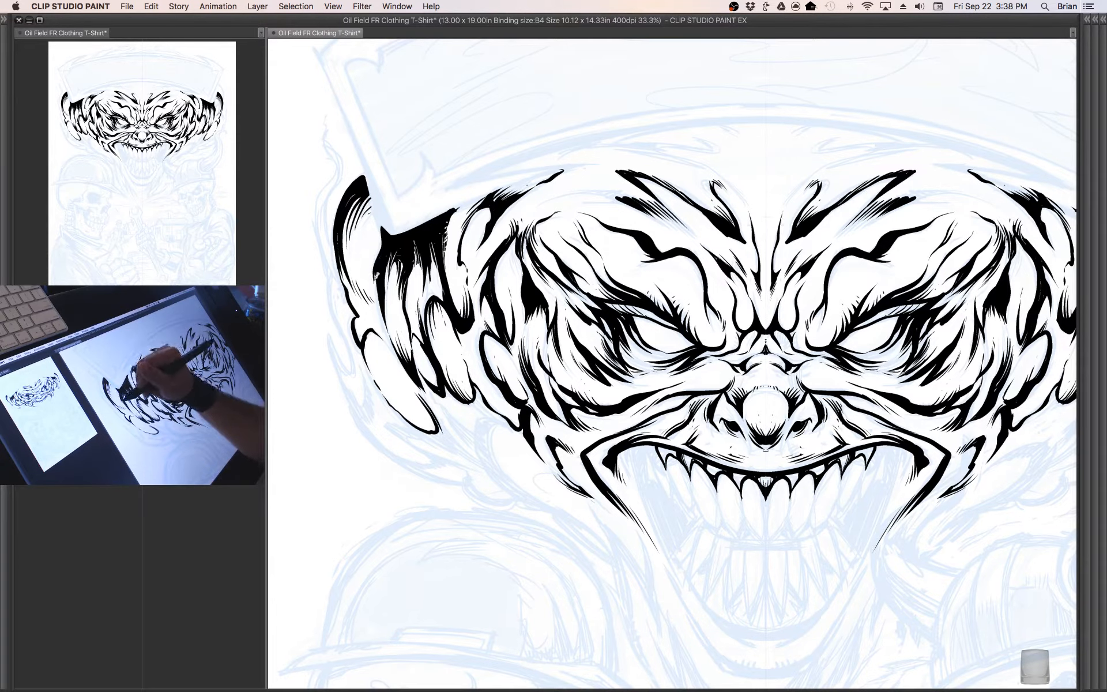
drag(641, 416, 605, 349)
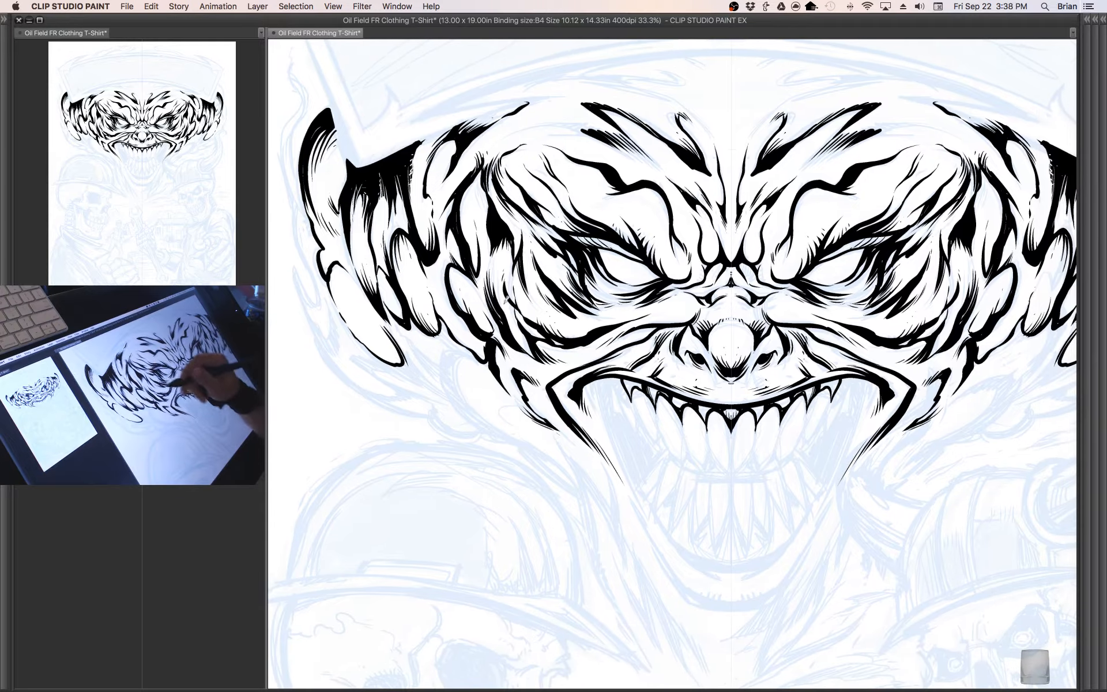
- Ink tapered folds with black feathered shadows between and beneath the long rounded lobes on the sides of the demon's face
mouse_move(415, 340)
mouse_down()
mouse_move(439, 371)
mouse_move(411, 337)
mouse_move(464, 346)
mouse_move(435, 339)
mouse_move(478, 305)
mouse_up()
mouse_move(447, 358)
mouse_down()
mouse_move(429, 344)
mouse_move(470, 307)
mouse_up()
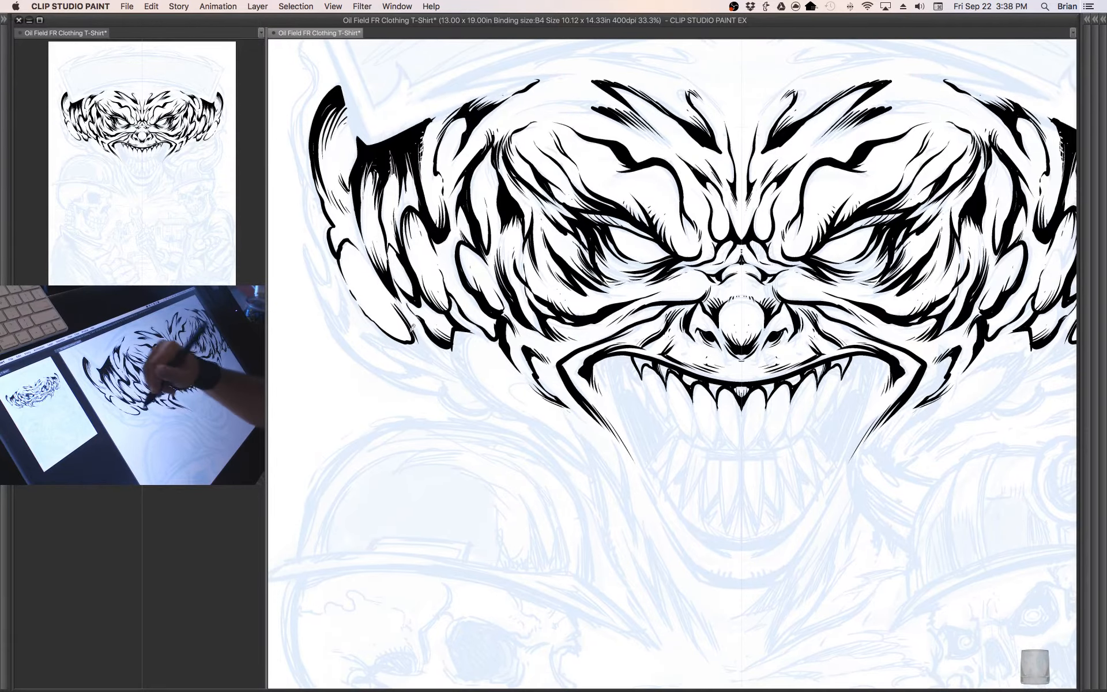
mouse_move(440, 361)
mouse_down()
mouse_move(420, 336)
mouse_move(377, 338)
mouse_move(411, 359)
mouse_move(363, 326)
mouse_move(418, 356)
mouse_move(425, 339)
mouse_move(442, 364)
mouse_up()
drag(549, 373, 568, 408)
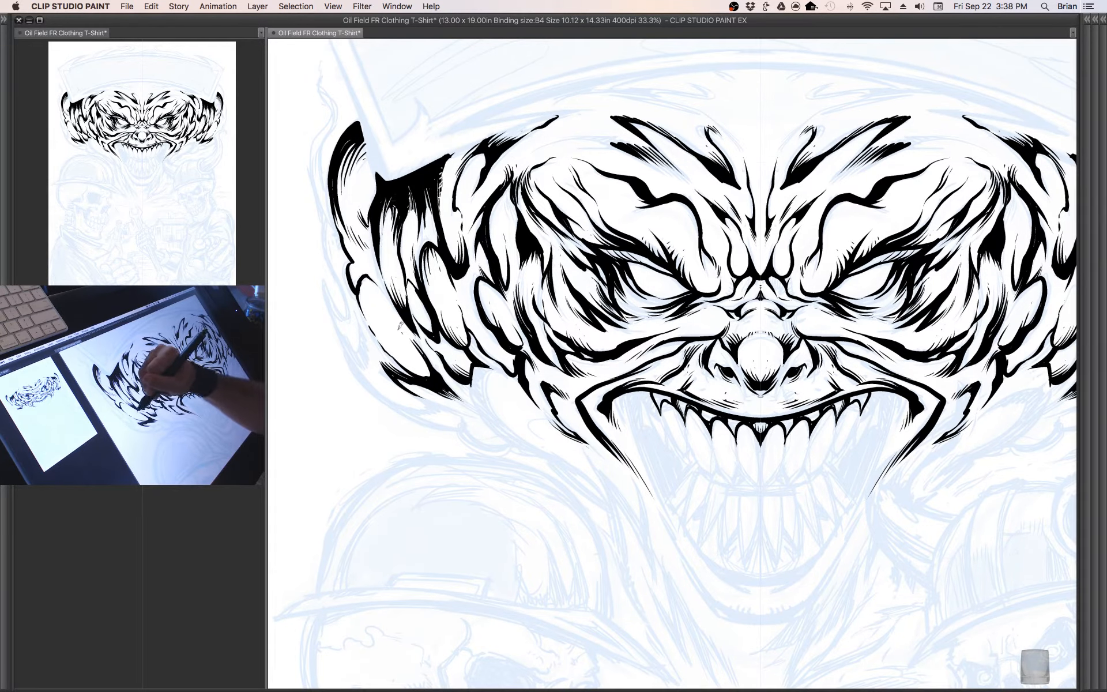
drag(406, 363, 375, 328)
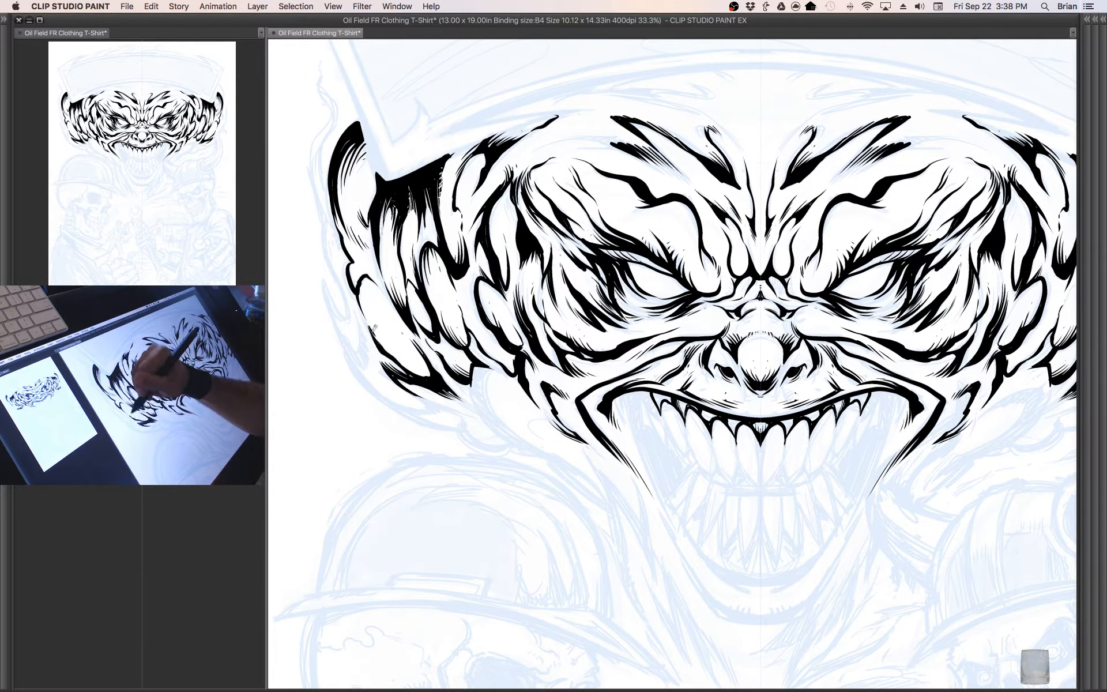
drag(611, 436, 618, 427)
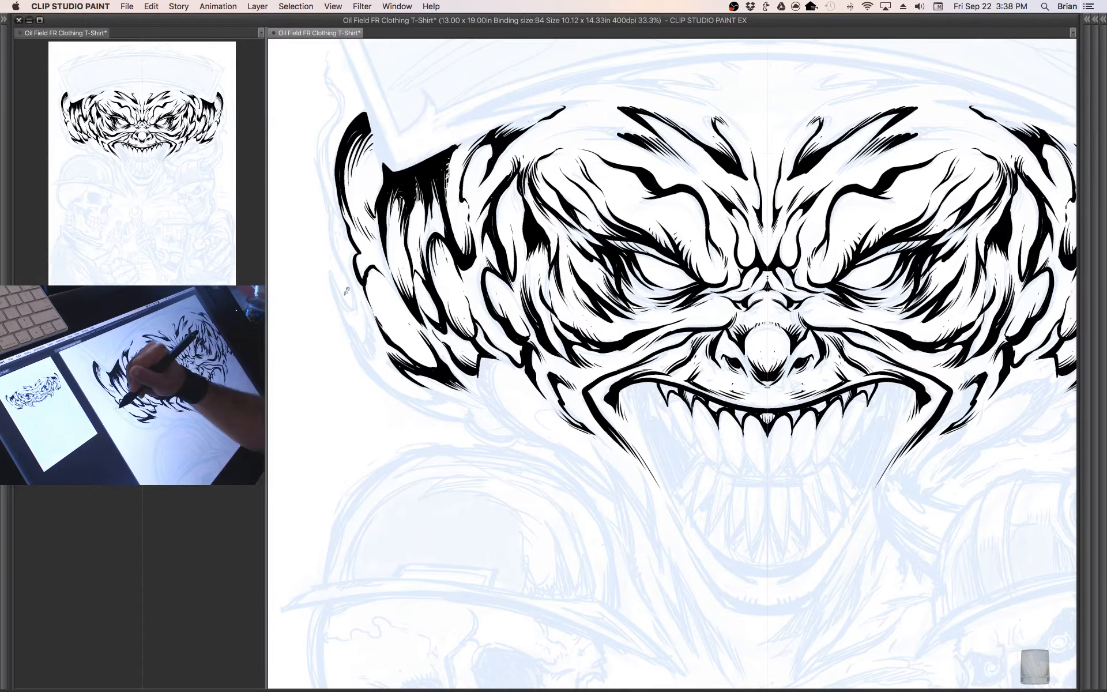
- Outline the wavy outer edge of the face sides, curving under the lobes toward the cheeks, and shade its lower folds with tapered strokes
mouse_move(355, 306)
mouse_down()
mouse_move(331, 259)
mouse_move(362, 349)
mouse_move(330, 219)
mouse_up()
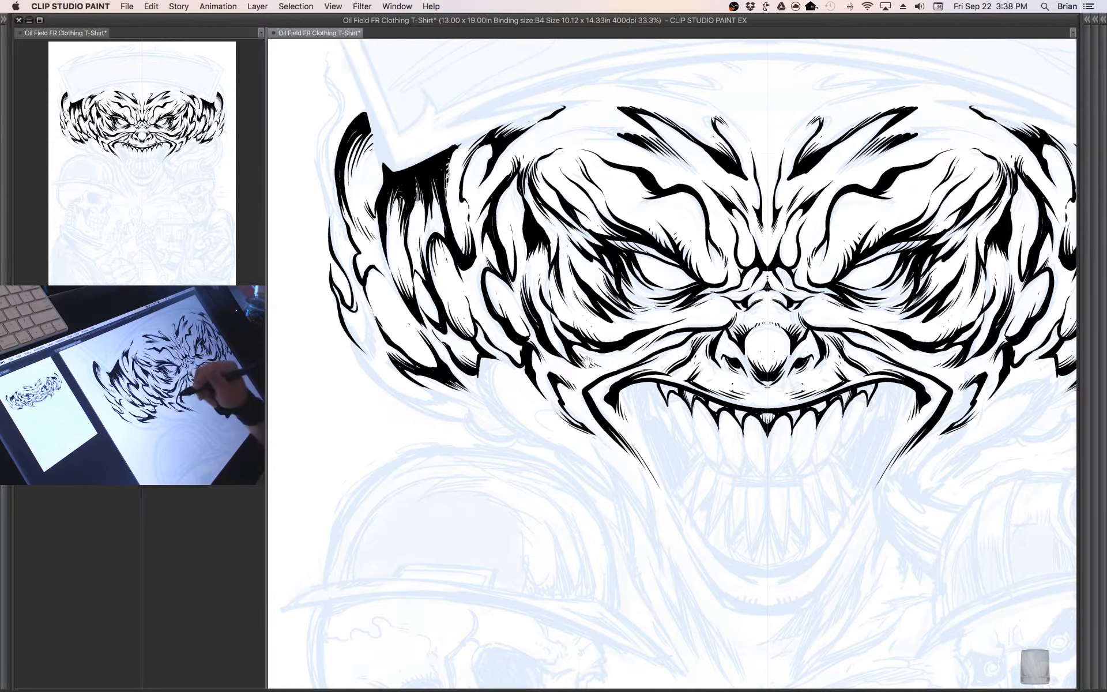
mouse_move(587, 361)
mouse_down()
mouse_move(548, 346)
mouse_move(546, 358)
mouse_up()
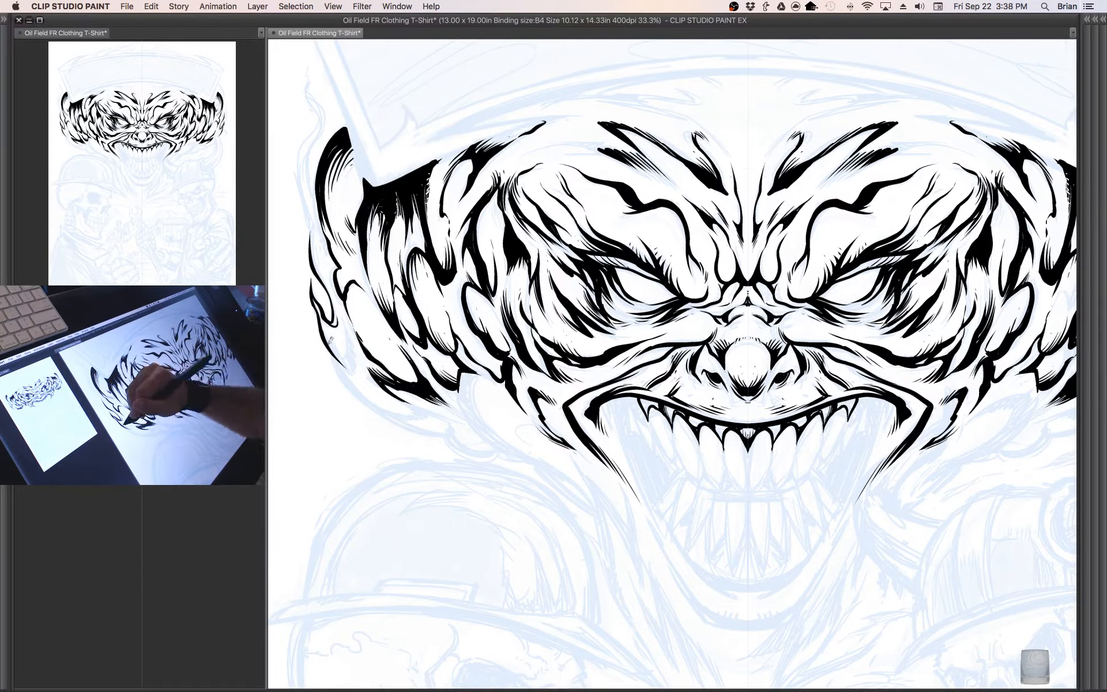
mouse_move(332, 340)
mouse_down()
mouse_move(344, 362)
mouse_move(352, 333)
mouse_up()
mouse_move(351, 330)
mouse_down()
mouse_move(354, 363)
mouse_move(350, 331)
mouse_move(353, 354)
mouse_move(368, 356)
mouse_move(350, 375)
mouse_move(377, 406)
mouse_move(434, 415)
mouse_up()
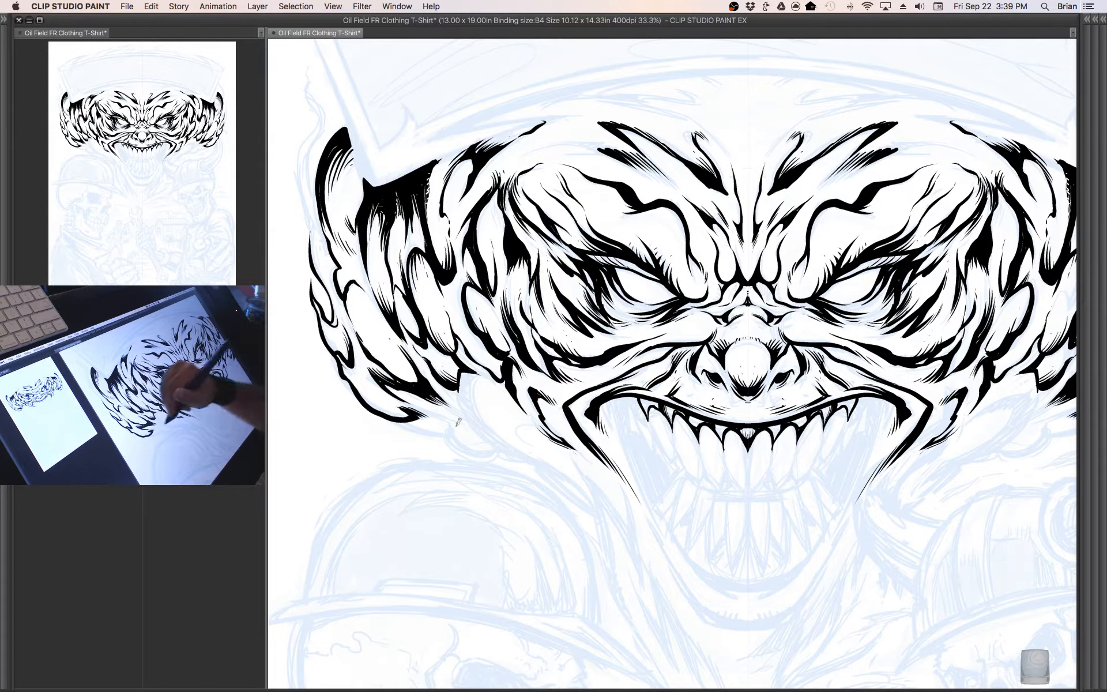
mouse_move(495, 447)
mouse_down()
mouse_move(463, 445)
mouse_move(440, 417)
mouse_move(444, 430)
mouse_up()
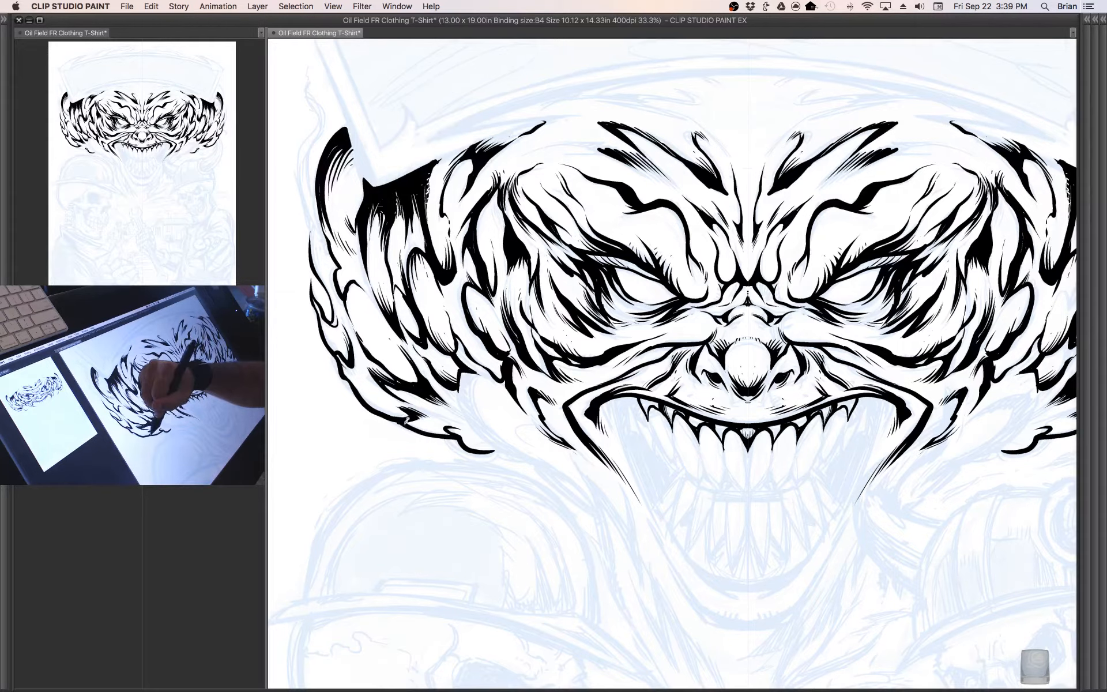
drag(417, 408, 465, 417)
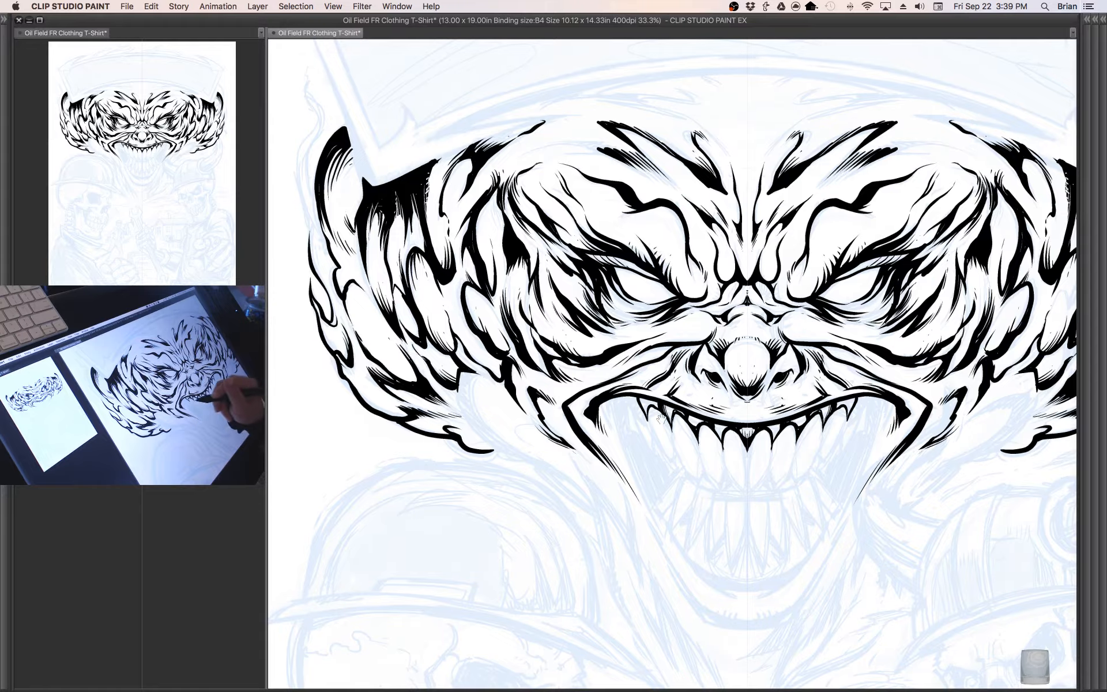
- Ink feathered black shadows running down from the mouth corners and small overlapping folds linking the cheeks to the jaw
drag(660, 418, 606, 413)
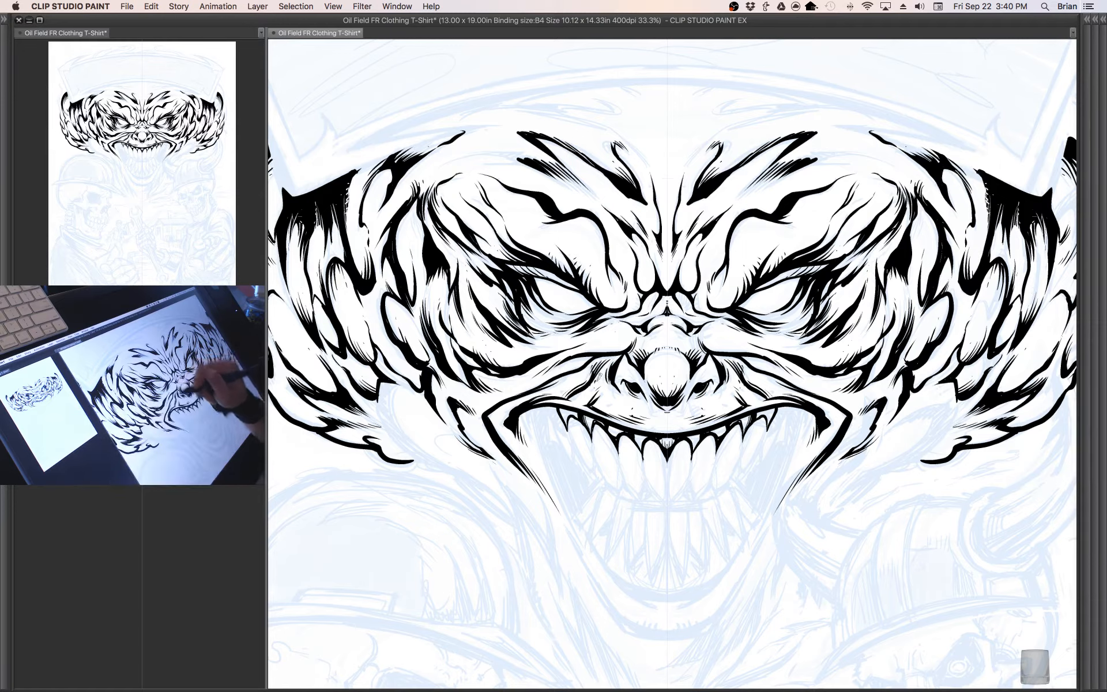
drag(601, 418, 624, 293)
mouse_move(515, 339)
mouse_down()
mouse_move(576, 423)
mouse_move(569, 382)
mouse_move(550, 379)
mouse_move(577, 433)
mouse_move(577, 417)
mouse_move(579, 445)
mouse_move(563, 388)
mouse_up()
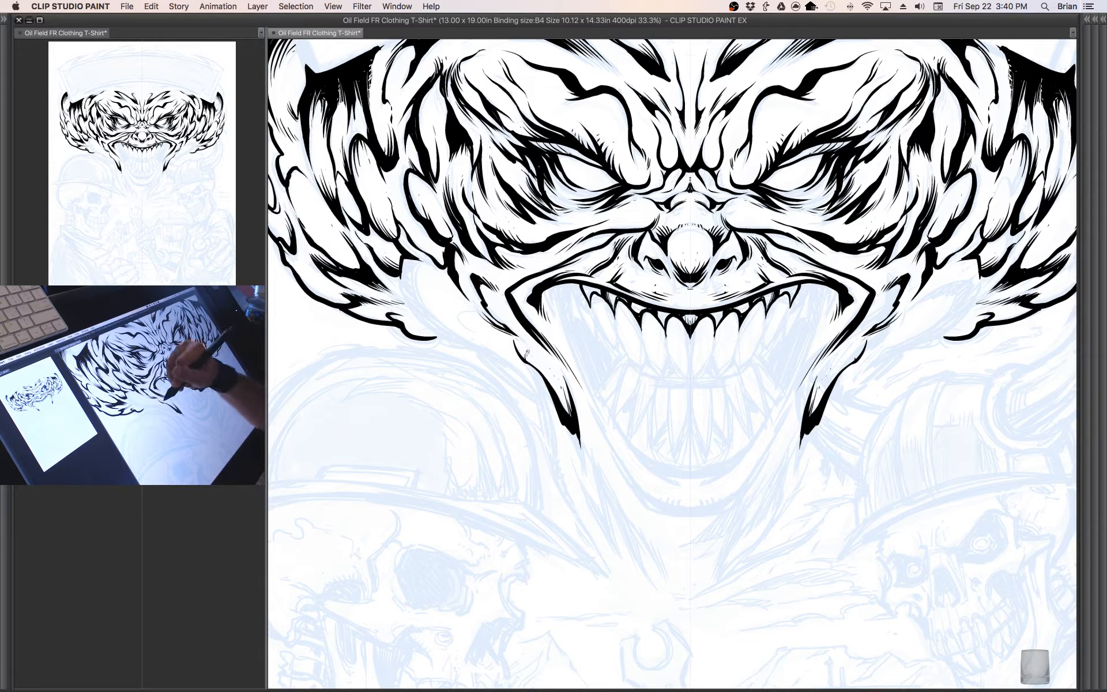
drag(523, 360, 551, 402)
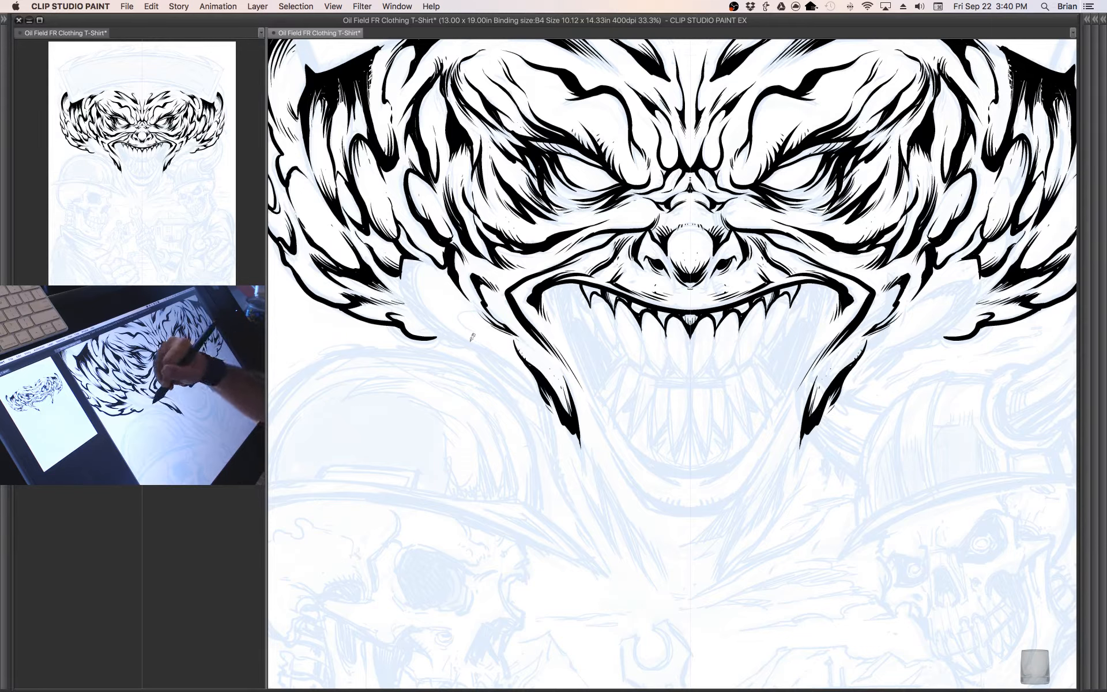
mouse_move(472, 337)
mouse_down()
mouse_move(532, 388)
mouse_move(499, 350)
mouse_move(434, 317)
mouse_move(413, 261)
mouse_move(440, 278)
mouse_move(411, 256)
mouse_move(408, 288)
mouse_move(497, 358)
mouse_move(463, 344)
mouse_move(463, 331)
mouse_up()
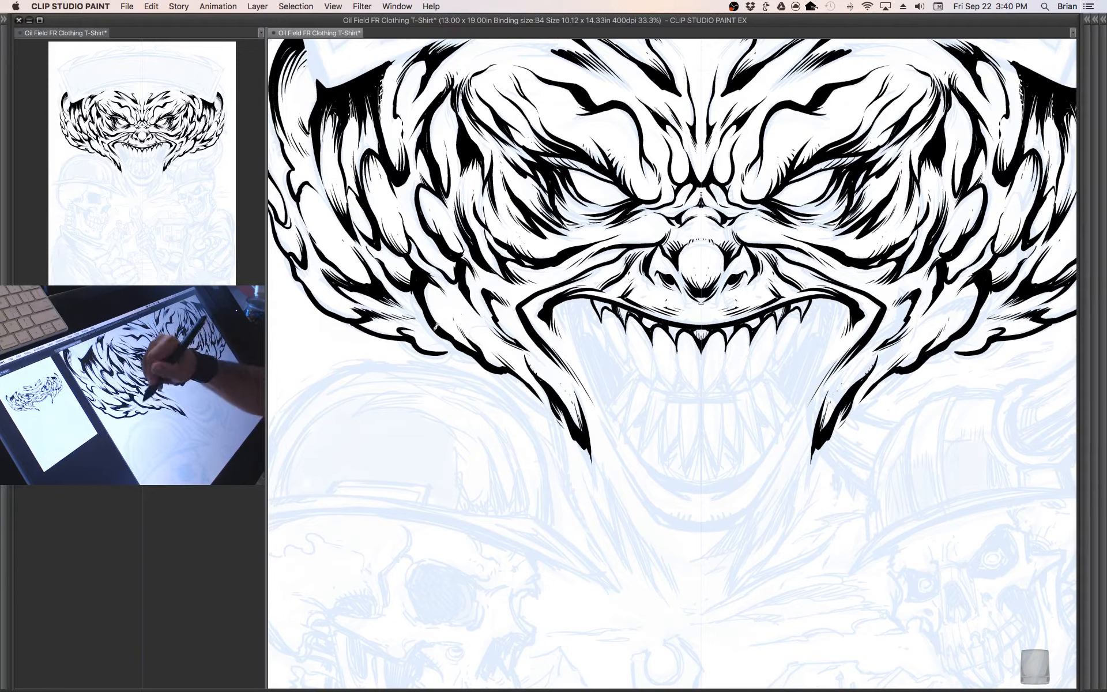
mouse_move(422, 309)
mouse_down()
mouse_move(460, 361)
mouse_move(486, 364)
mouse_move(539, 406)
mouse_up()
mouse_move(503, 370)
mouse_down()
mouse_move(542, 409)
mouse_move(534, 390)
mouse_up()
- Extend the jaw sides downward into pointed black tips with feathered strokes, and ink jagged folds along their outer edges
drag(703, 451, 617, 346)
drag(509, 342, 565, 426)
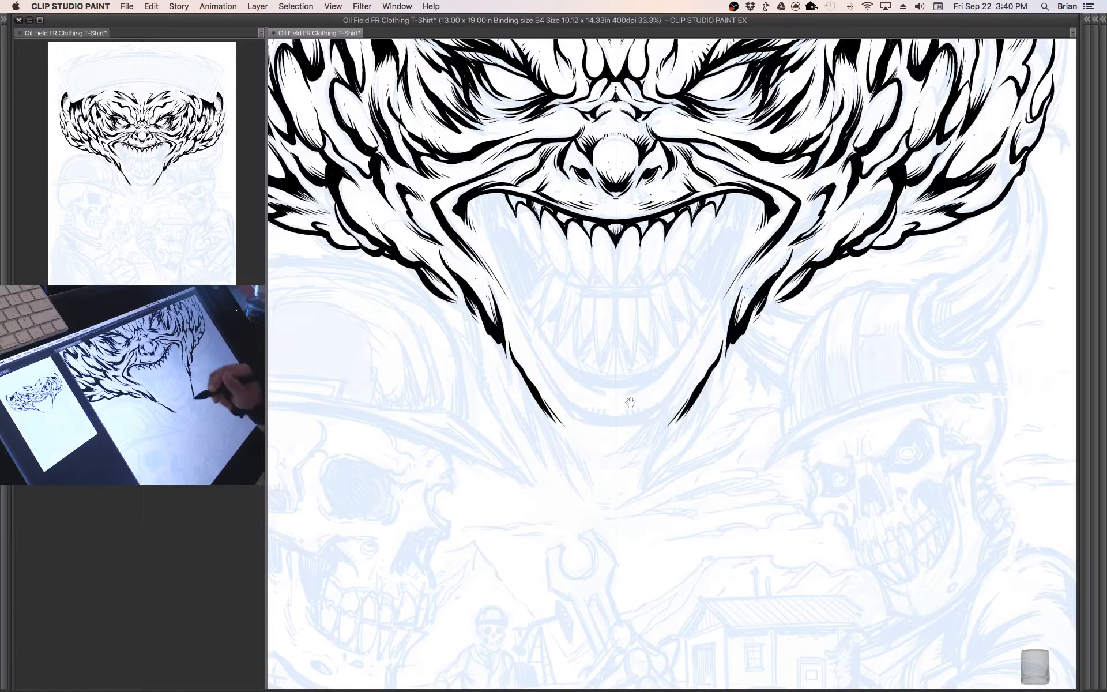
drag(630, 402, 677, 402)
mouse_move(564, 362)
mouse_down()
mouse_move(582, 425)
mouse_move(552, 378)
mouse_move(589, 445)
mouse_move(579, 400)
mouse_move(582, 430)
mouse_up()
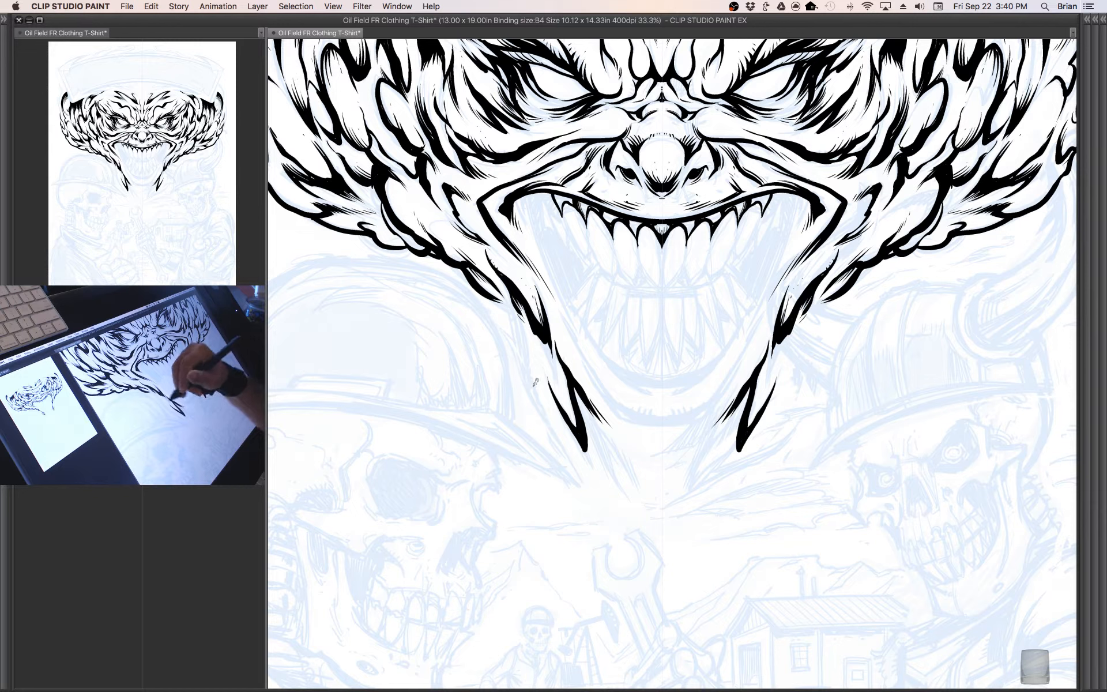
drag(551, 391, 539, 360)
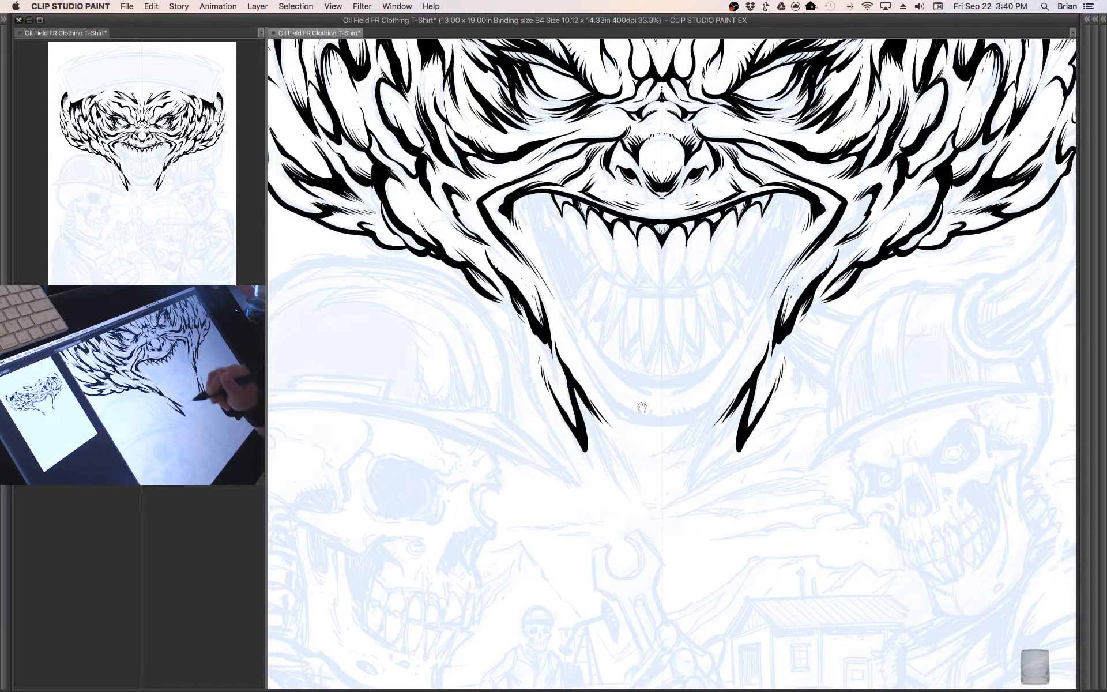
mouse_move(642, 398)
mouse_down()
mouse_move(640, 364)
mouse_move(643, 382)
mouse_move(650, 376)
mouse_up()
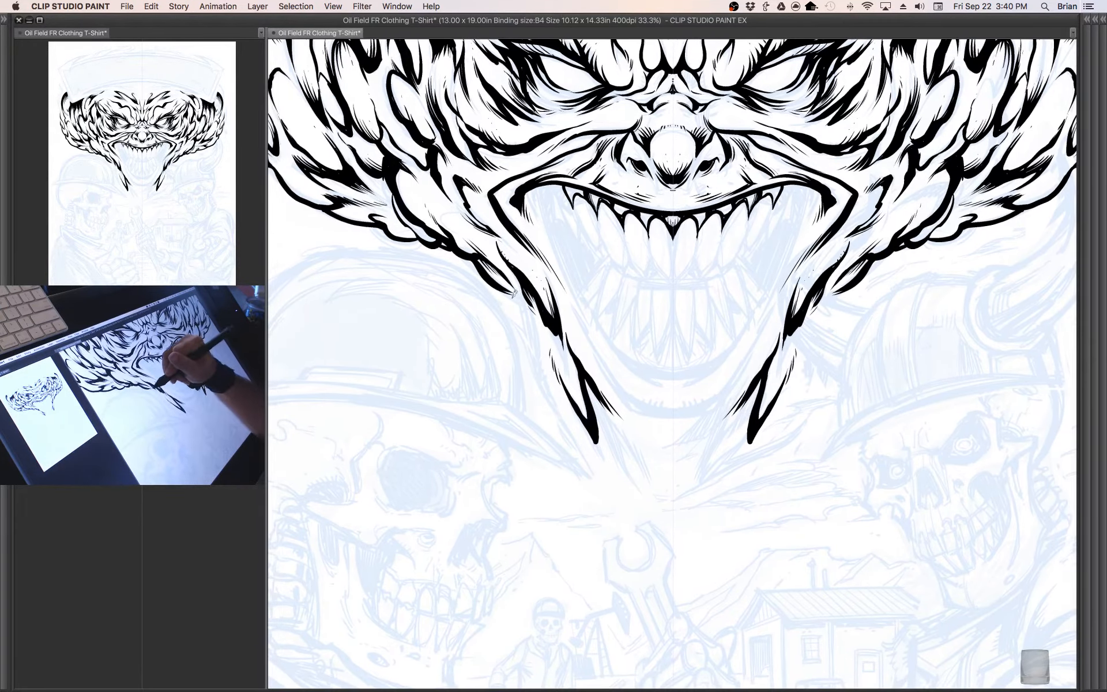
mouse_move(510, 296)
mouse_down()
mouse_move(534, 300)
mouse_move(517, 296)
mouse_move(537, 313)
mouse_move(522, 301)
mouse_move(540, 364)
mouse_up()
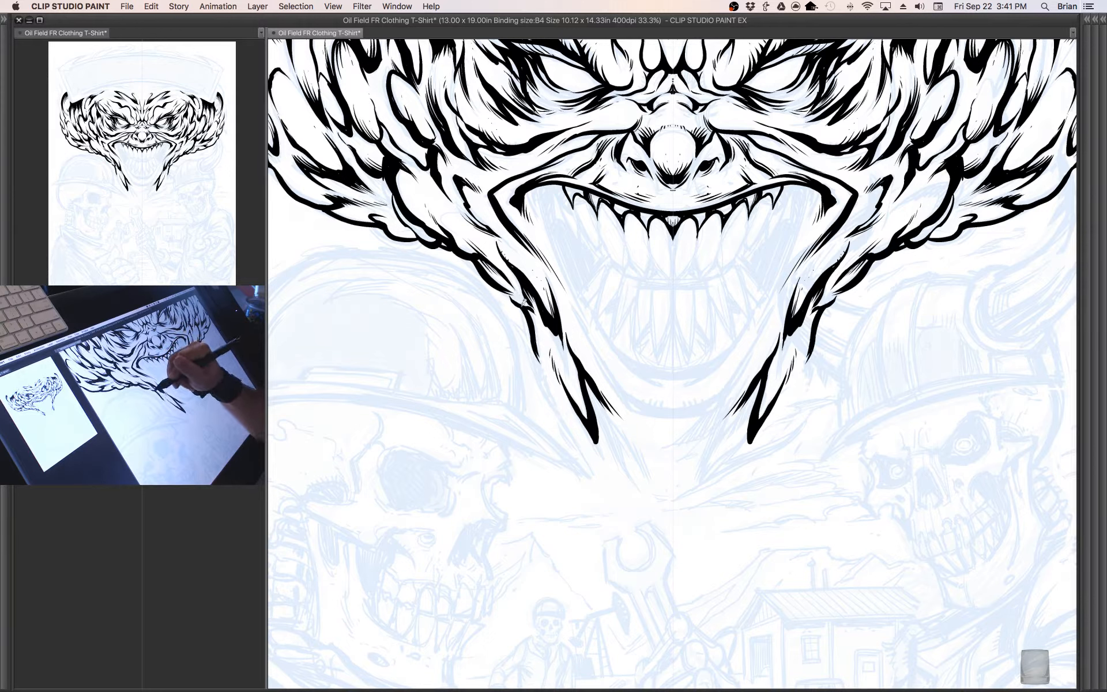
drag(522, 298, 541, 381)
- Ink the inner jaw lines curving into the chin, with a thick black shadow and short feathered strokes at its base
drag(650, 390, 602, 368)
drag(533, 306, 587, 404)
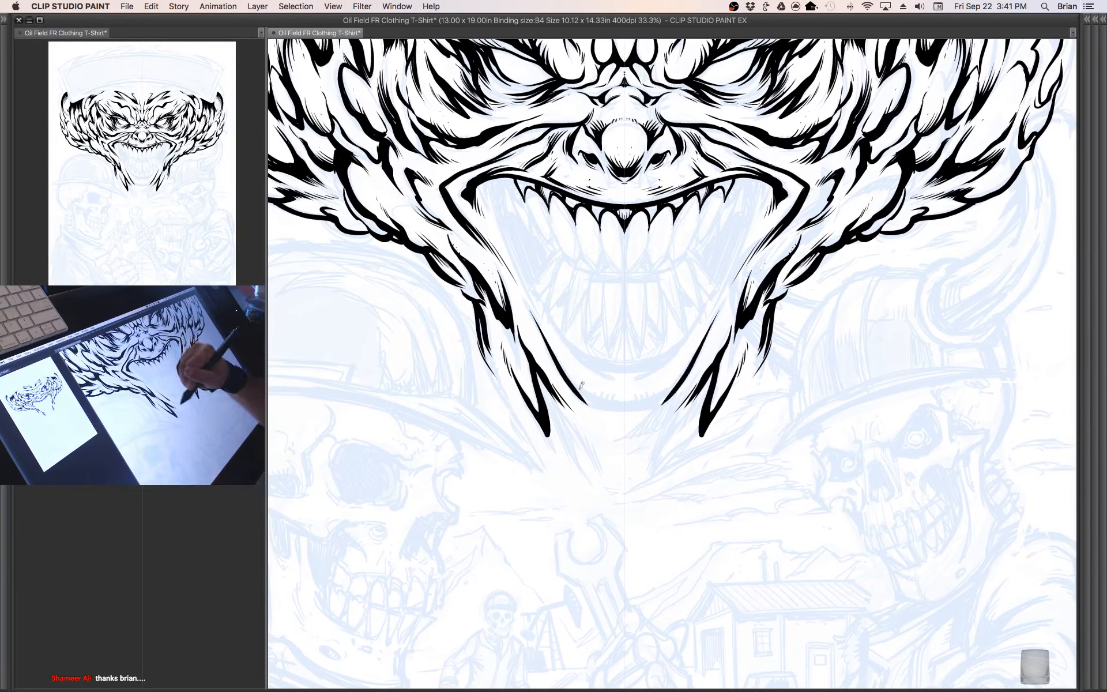
mouse_move(550, 343)
mouse_down()
mouse_move(600, 404)
mouse_move(601, 371)
mouse_move(640, 405)
mouse_move(632, 404)
mouse_move(643, 371)
mouse_move(621, 407)
mouse_move(600, 406)
mouse_move(635, 400)
mouse_move(597, 409)
mouse_move(642, 416)
mouse_move(642, 363)
mouse_move(604, 390)
mouse_up()
drag(620, 339, 630, 356)
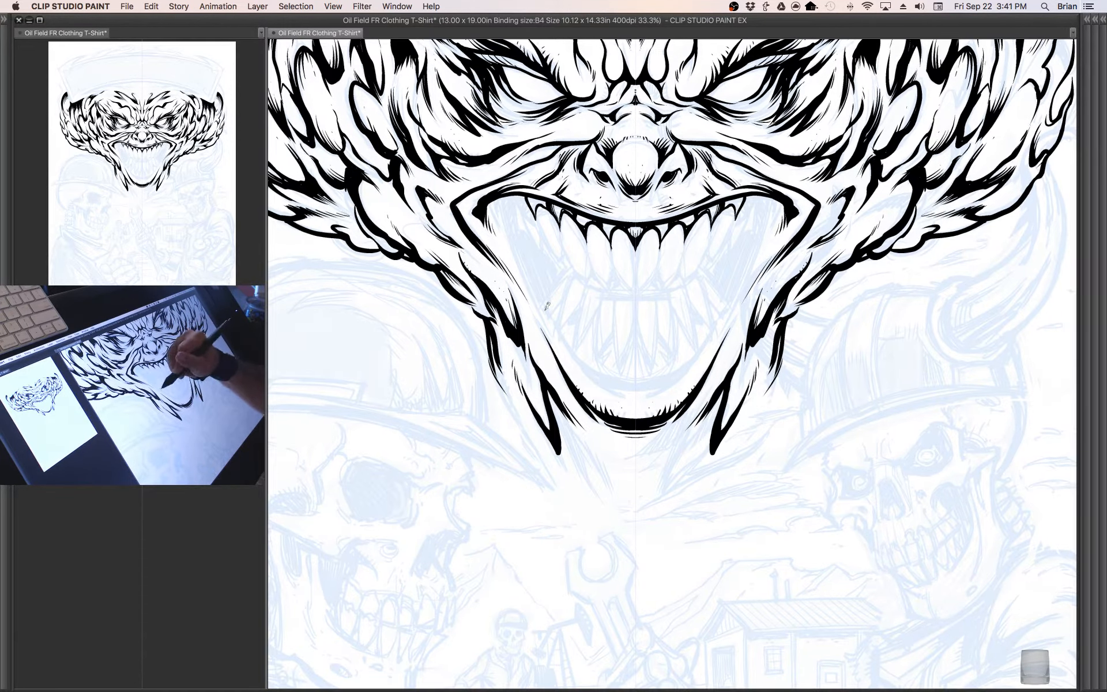
- Outline the open mouth from the upper corners down to a thick lower lip edge, adding small texture marks beneath the lip
mouse_move(500, 186)
mouse_down()
mouse_move(572, 354)
mouse_move(657, 405)
mouse_up()
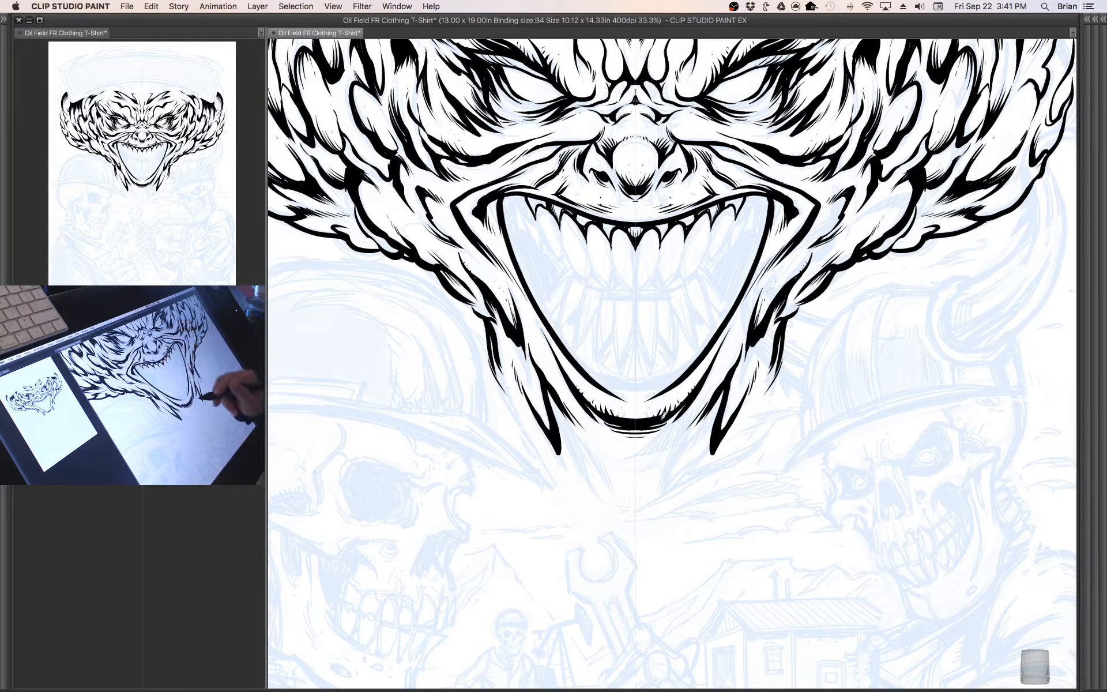
key(ctrl+z)
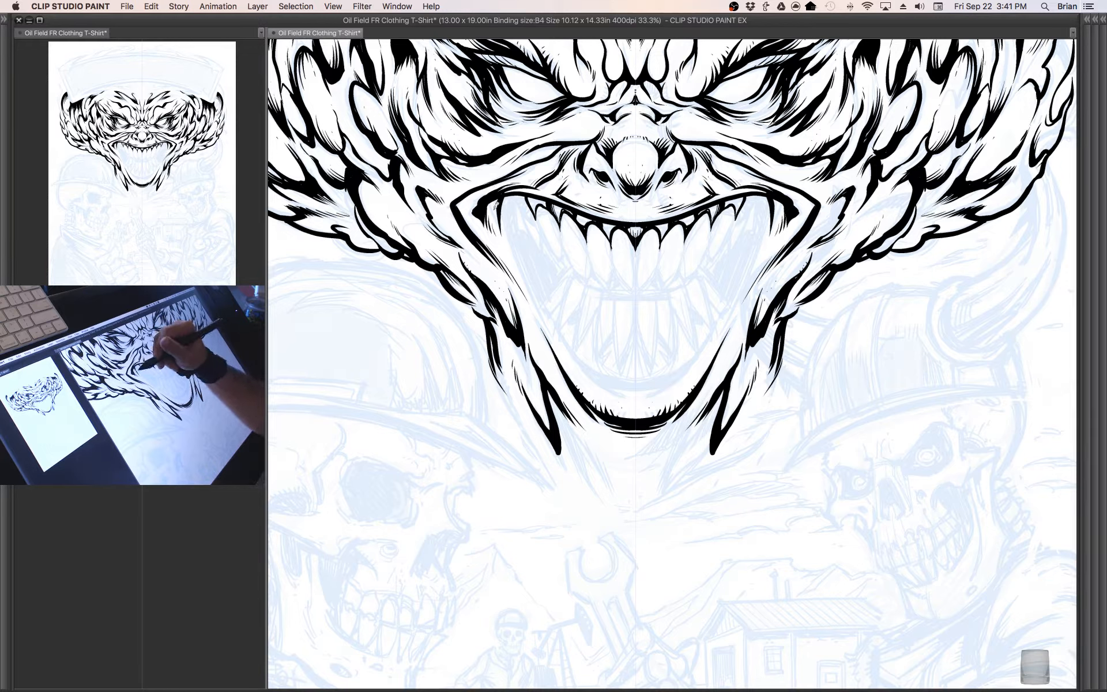
mouse_move(505, 196)
mouse_down()
mouse_move(517, 259)
mouse_move(553, 338)
mouse_move(509, 195)
mouse_up()
mouse_move(533, 284)
mouse_down()
mouse_move(583, 373)
mouse_move(613, 396)
mouse_move(516, 246)
mouse_up()
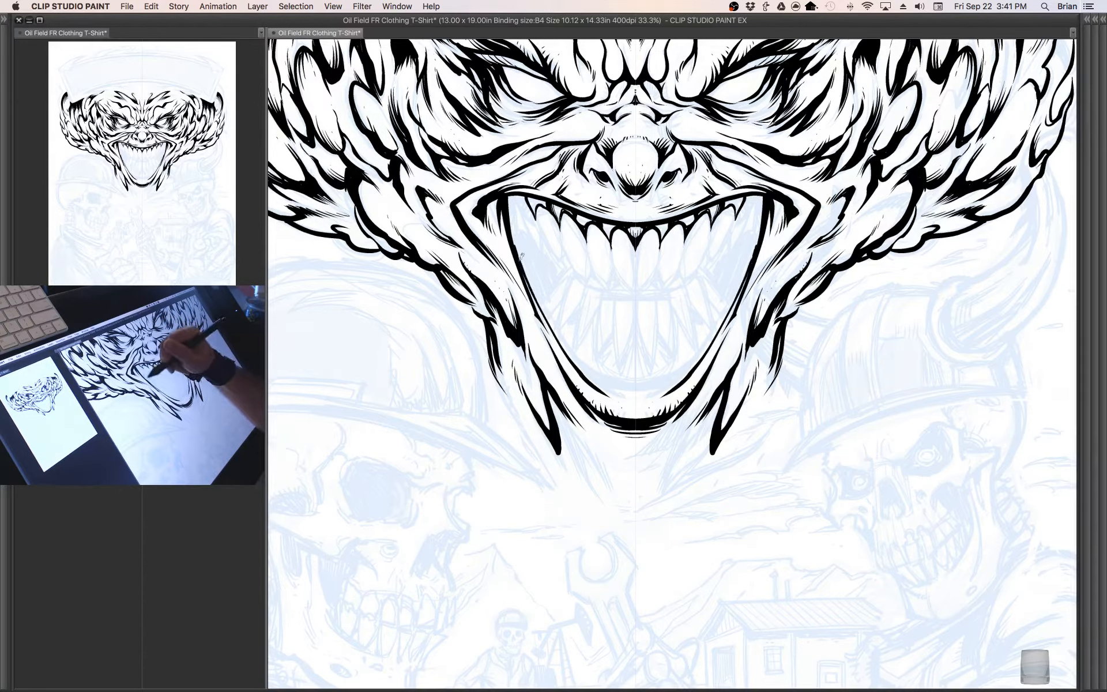
mouse_move(572, 354)
mouse_down()
mouse_move(610, 382)
mouse_move(650, 383)
mouse_move(638, 398)
mouse_up()
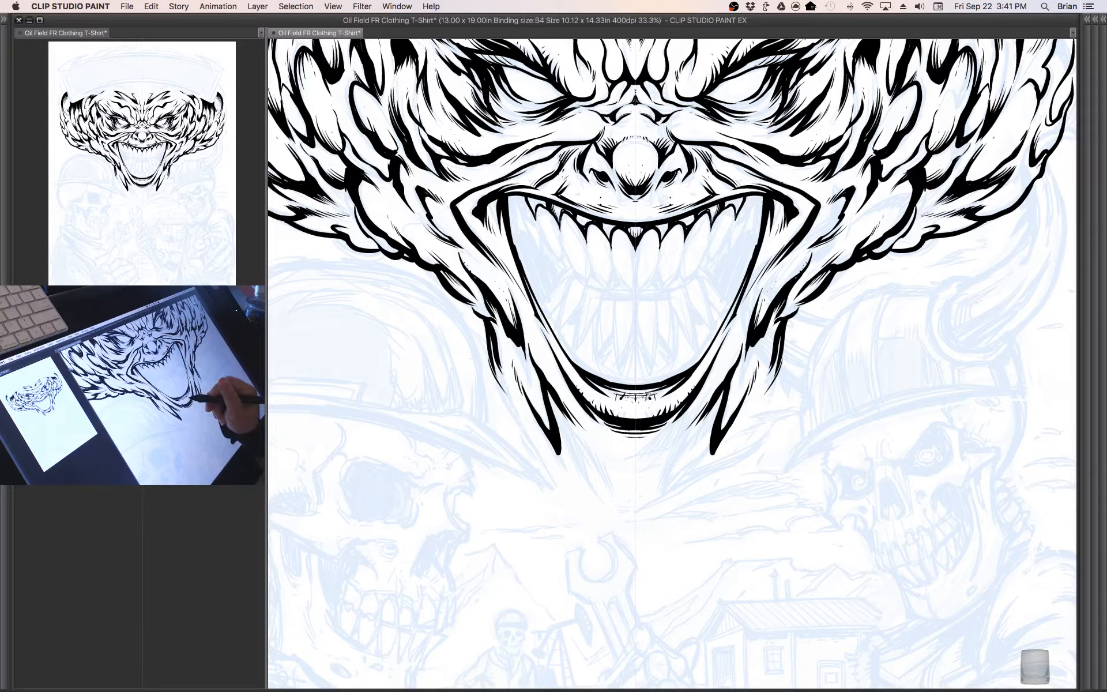
- Outline the four central upper teeth down to their pointed tips
drag(683, 321, 728, 419)
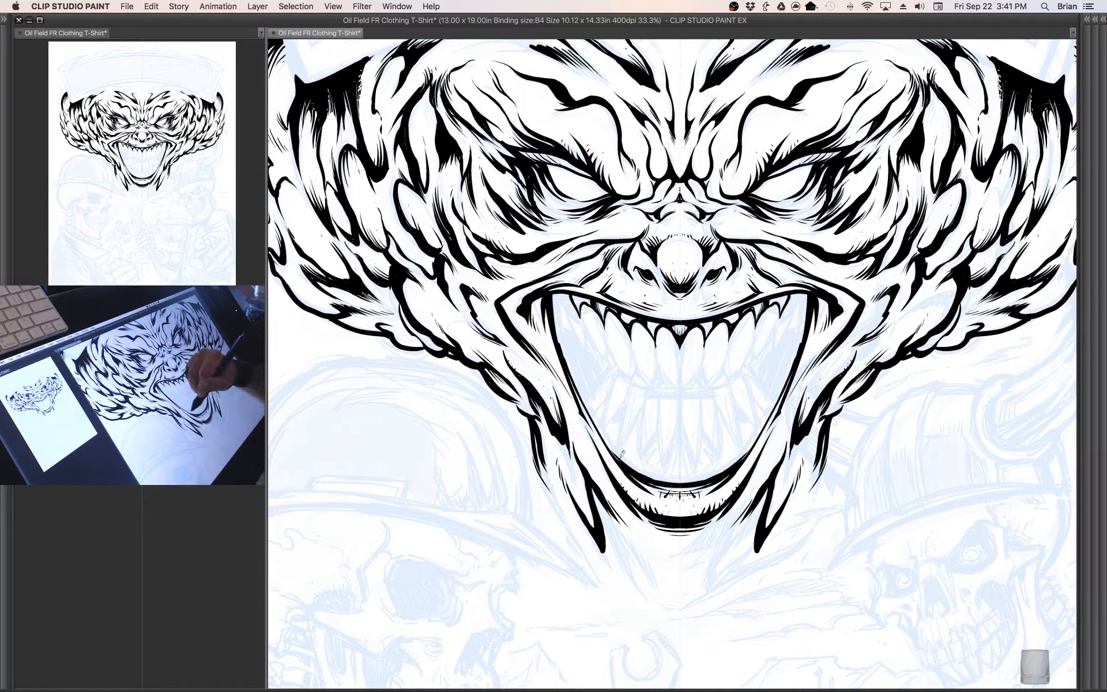
drag(730, 445, 701, 428)
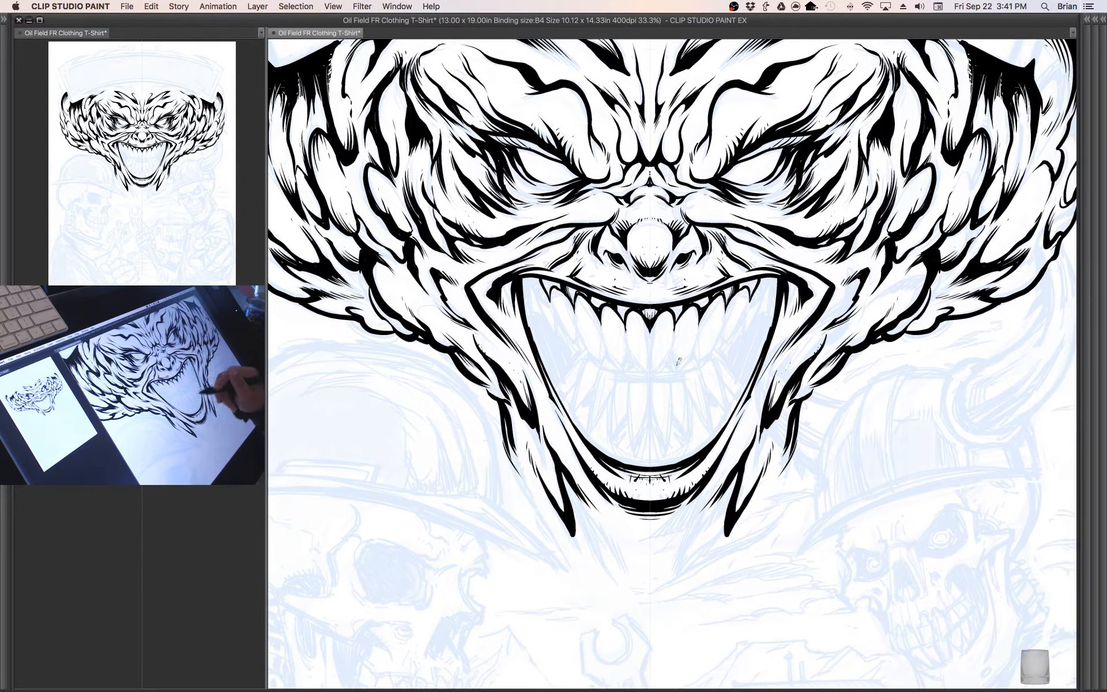
drag(602, 323, 626, 369)
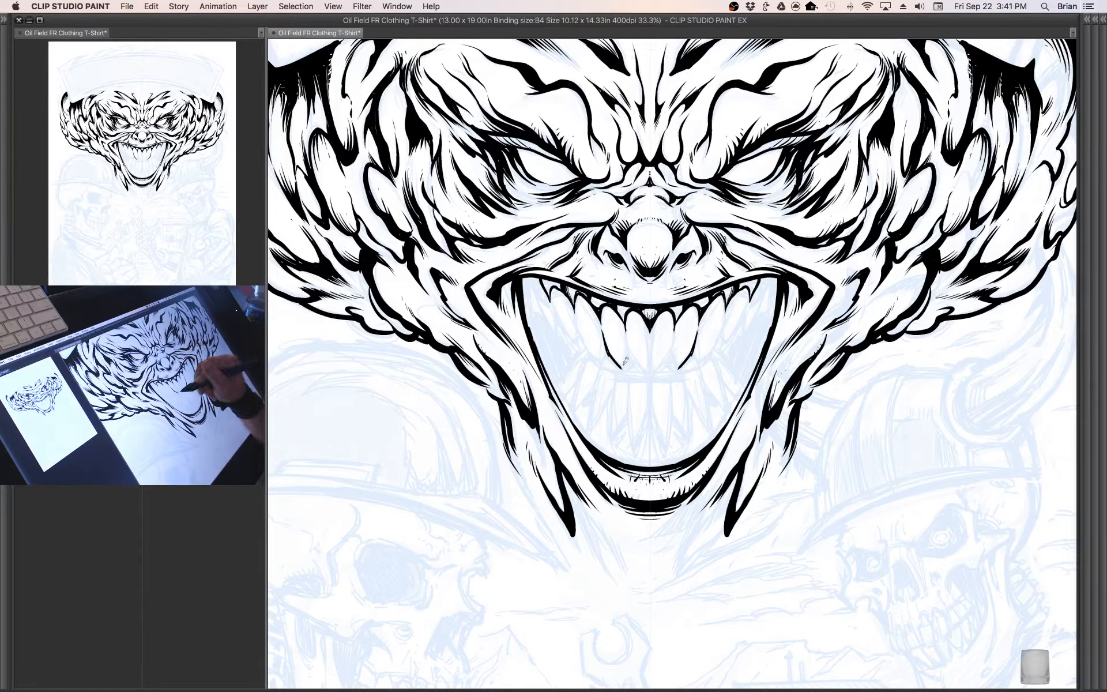
mouse_move(627, 359)
mouse_down()
mouse_move(630, 328)
mouse_move(642, 364)
mouse_move(634, 351)
mouse_move(646, 364)
mouse_move(653, 353)
mouse_up()
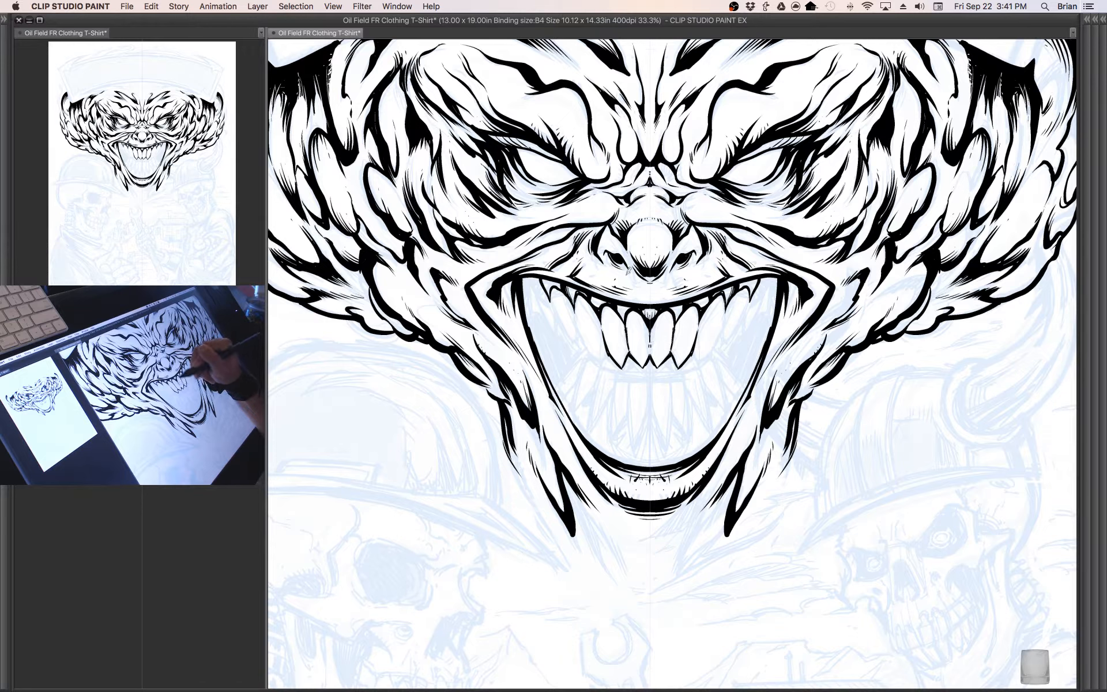
- Ink the remaining upper teeth out to the mouth corners and the pointed lower teeth on both sides of the mouth
mouse_move(605, 335)
mouse_down()
mouse_move(609, 343)
mouse_move(585, 345)
mouse_move(576, 311)
mouse_move(581, 340)
mouse_move(563, 329)
mouse_move(553, 286)
mouse_move(557, 331)
mouse_up()
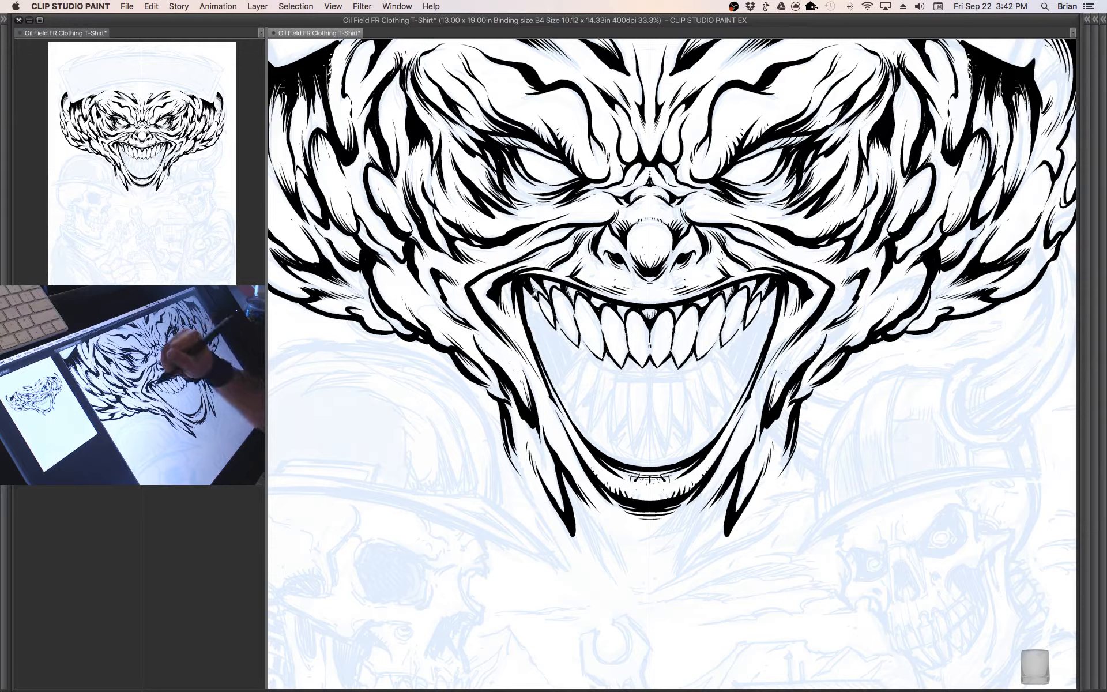
drag(537, 294, 544, 304)
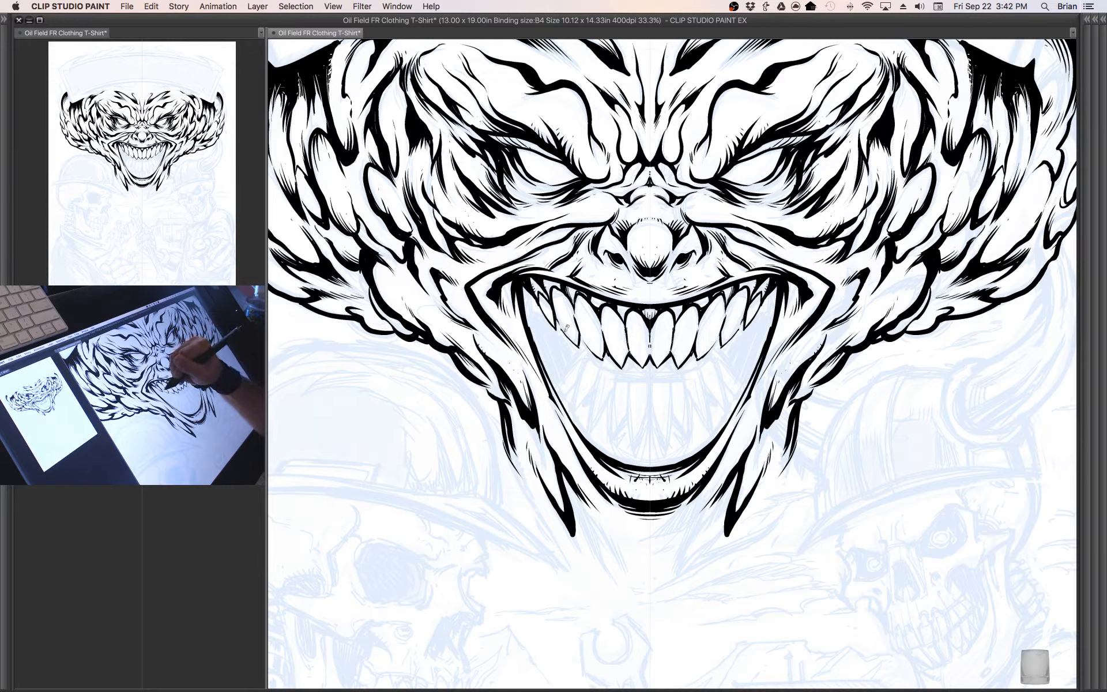
mouse_move(576, 406)
mouse_down()
mouse_move(591, 350)
mouse_move(604, 357)
mouse_up()
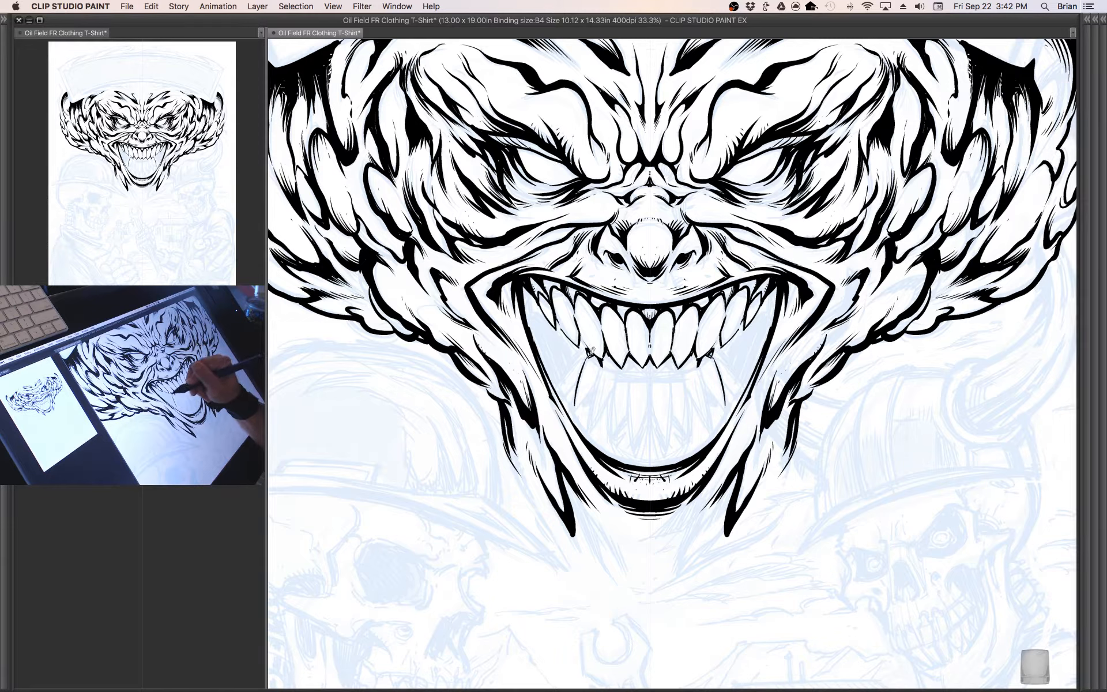
mouse_move(592, 346)
mouse_down()
mouse_move(562, 383)
mouse_move(564, 391)
mouse_move(576, 383)
mouse_move(567, 390)
mouse_move(589, 430)
mouse_move(654, 422)
mouse_move(608, 364)
mouse_move(580, 404)
mouse_move(603, 365)
mouse_move(590, 419)
mouse_up()
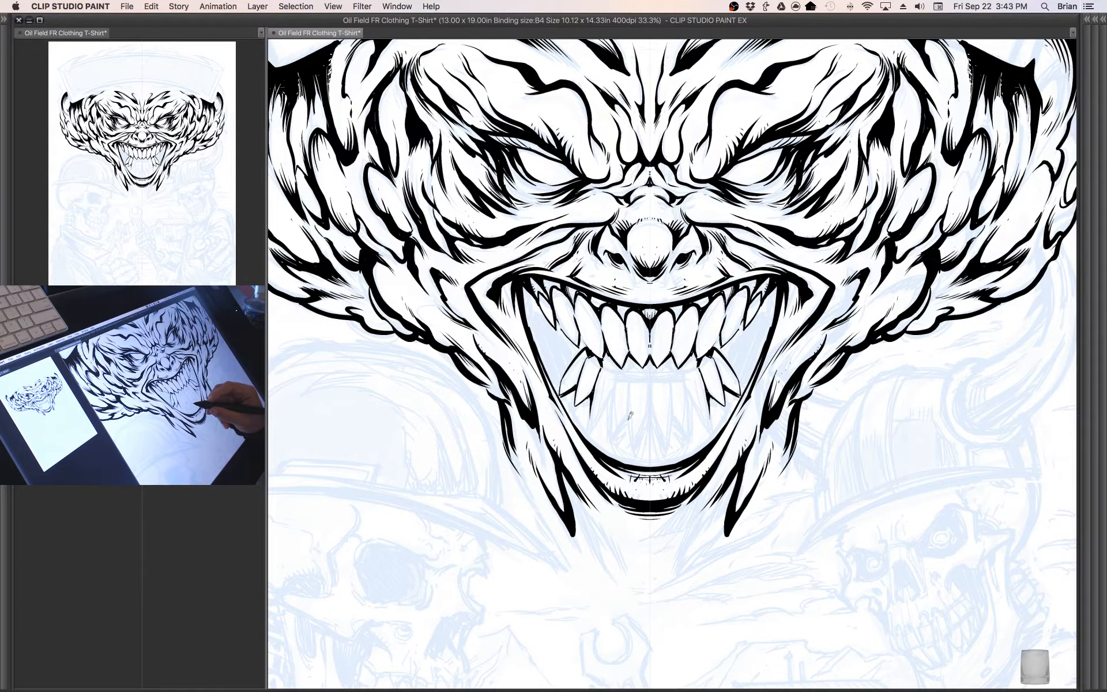
- Turn off pen pressure for the MS 4 Nib Flexible pen's brush size, test a wavy stroke beside the jaw and undo it
key(Tab)
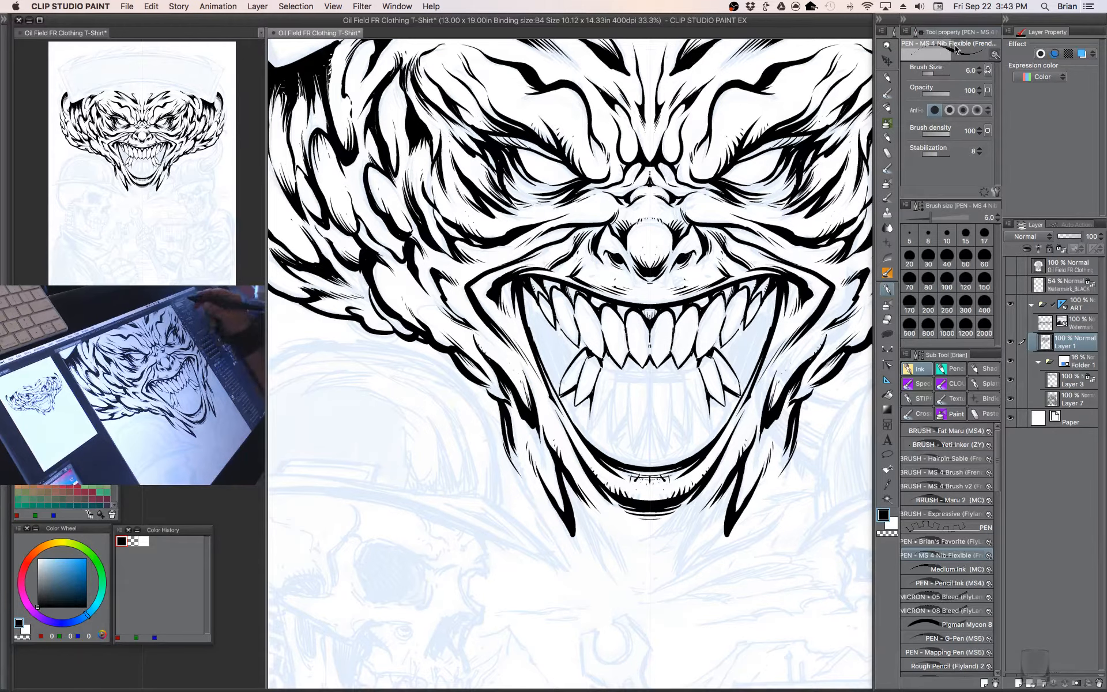
click(996, 191)
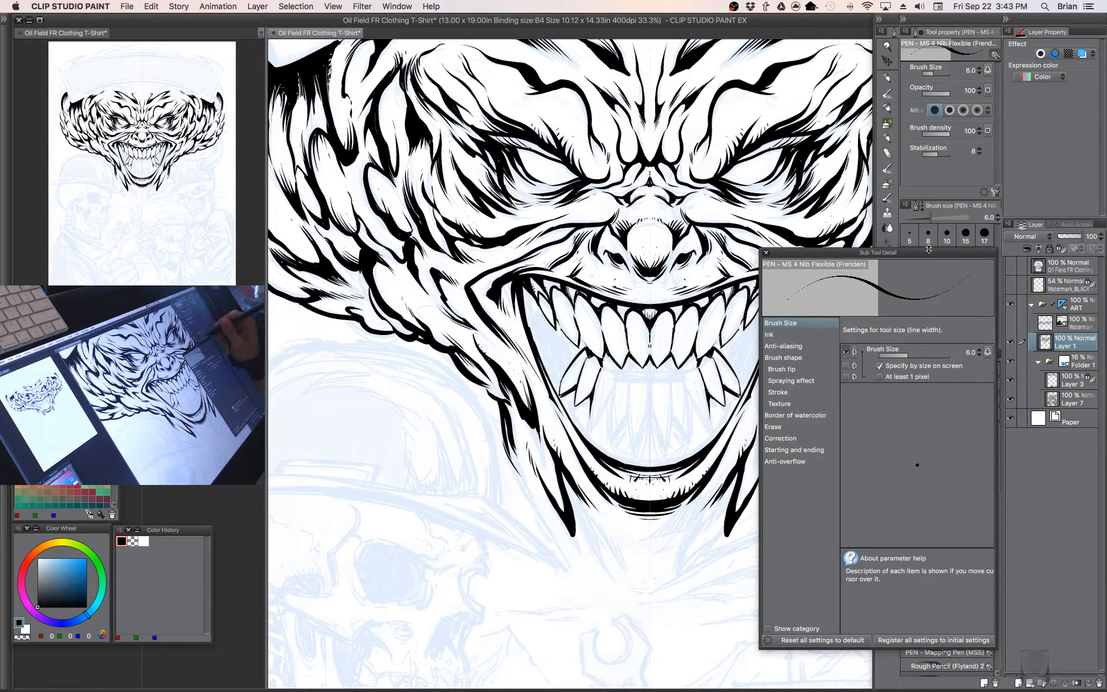
drag(928, 249, 744, 223)
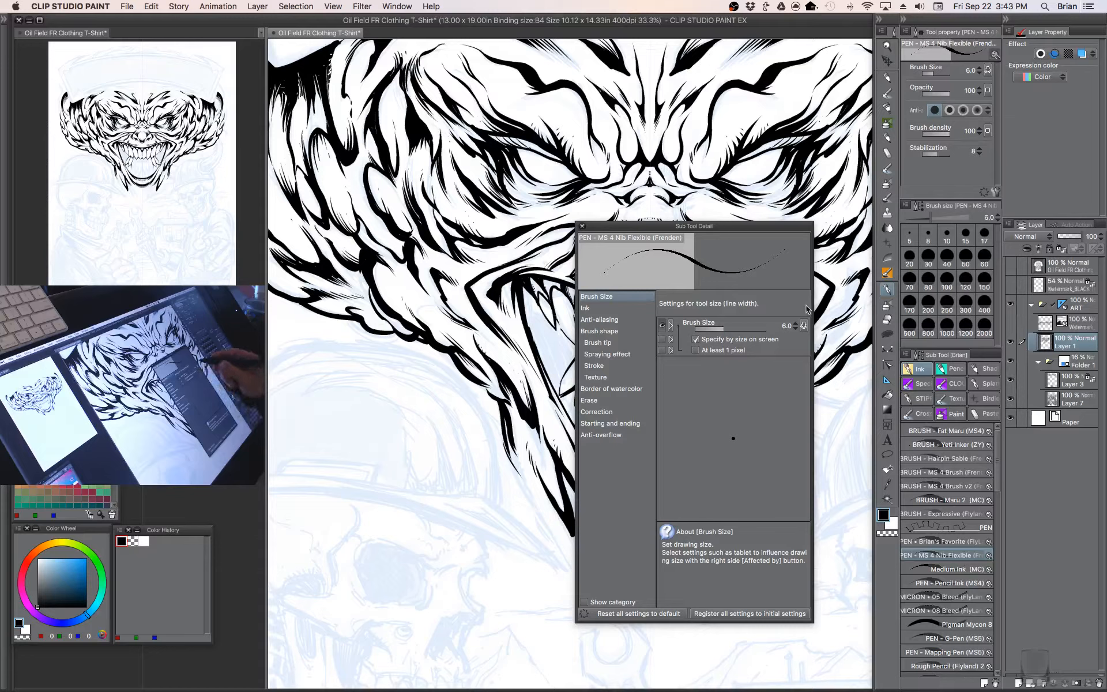
click(804, 326)
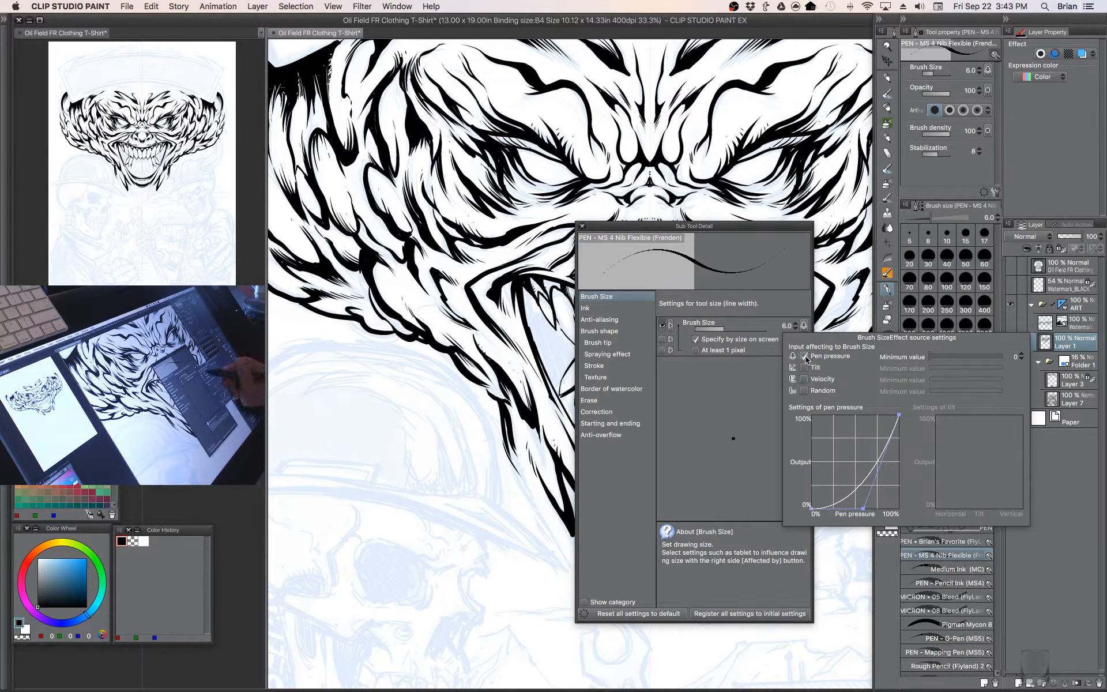
click(805, 356)
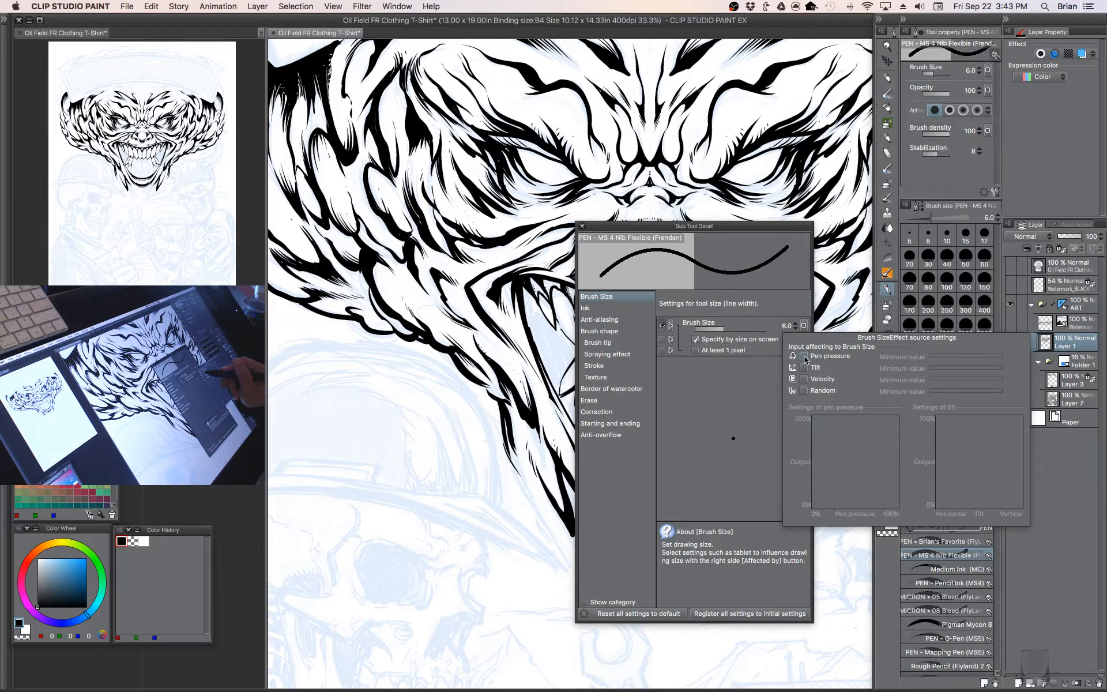
drag(425, 384, 466, 548)
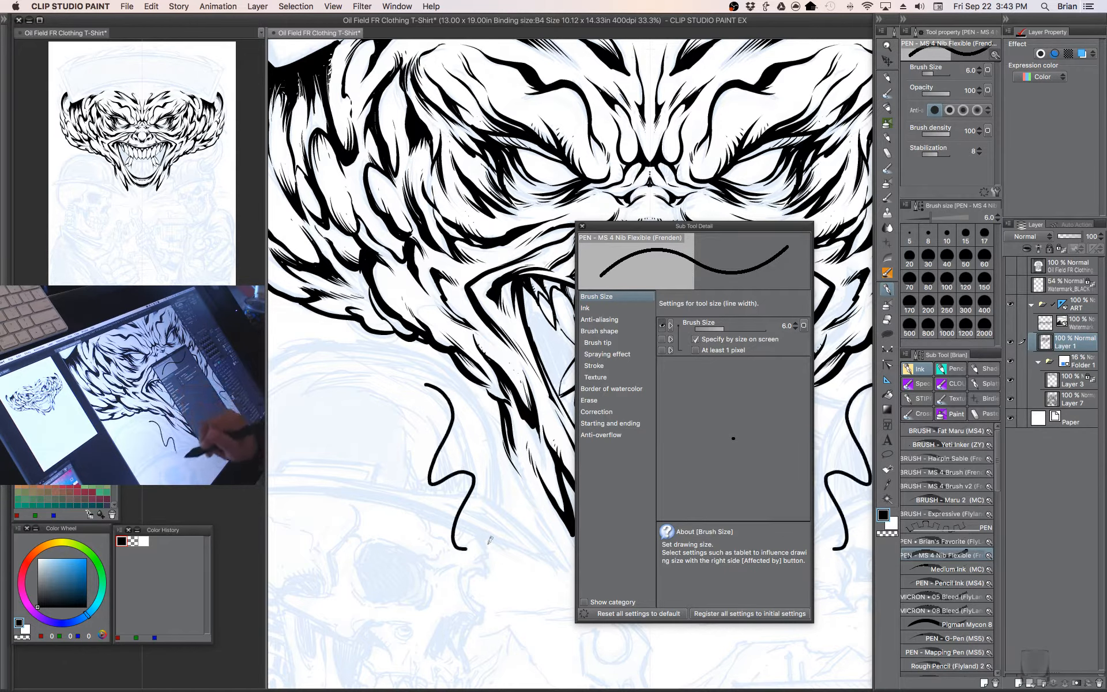
key(super+z)
- Turn pen pressure back on for the brush size, test another wavy stroke beside the jaw and close the detailed pen settings
click(805, 326)
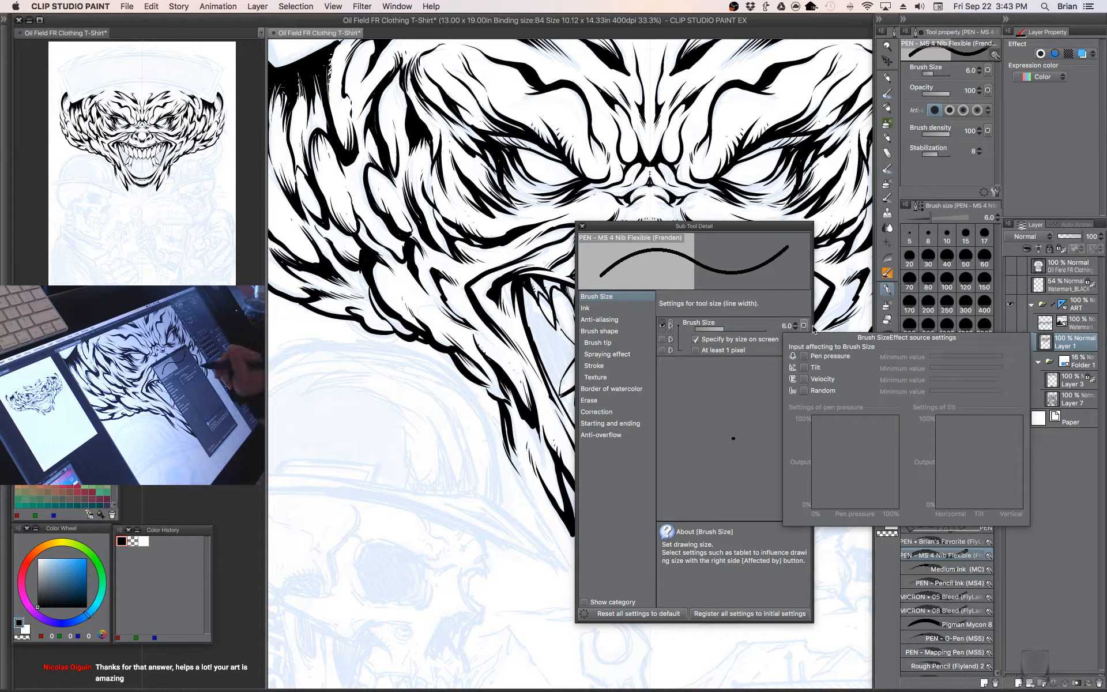
click(804, 356)
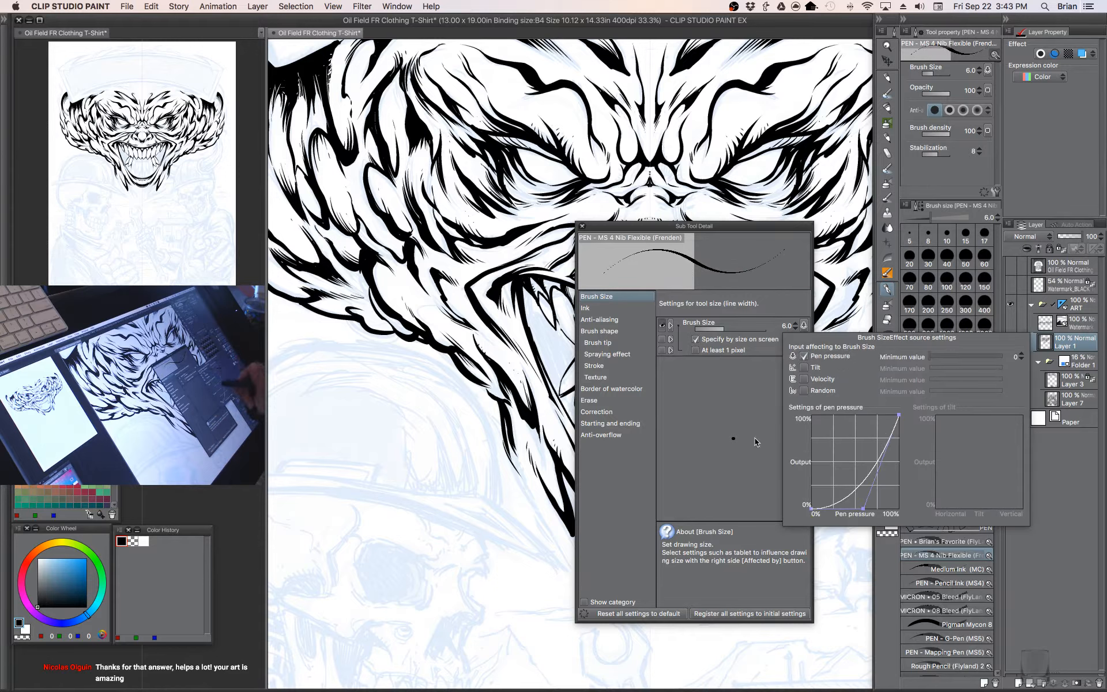
drag(461, 417, 498, 512)
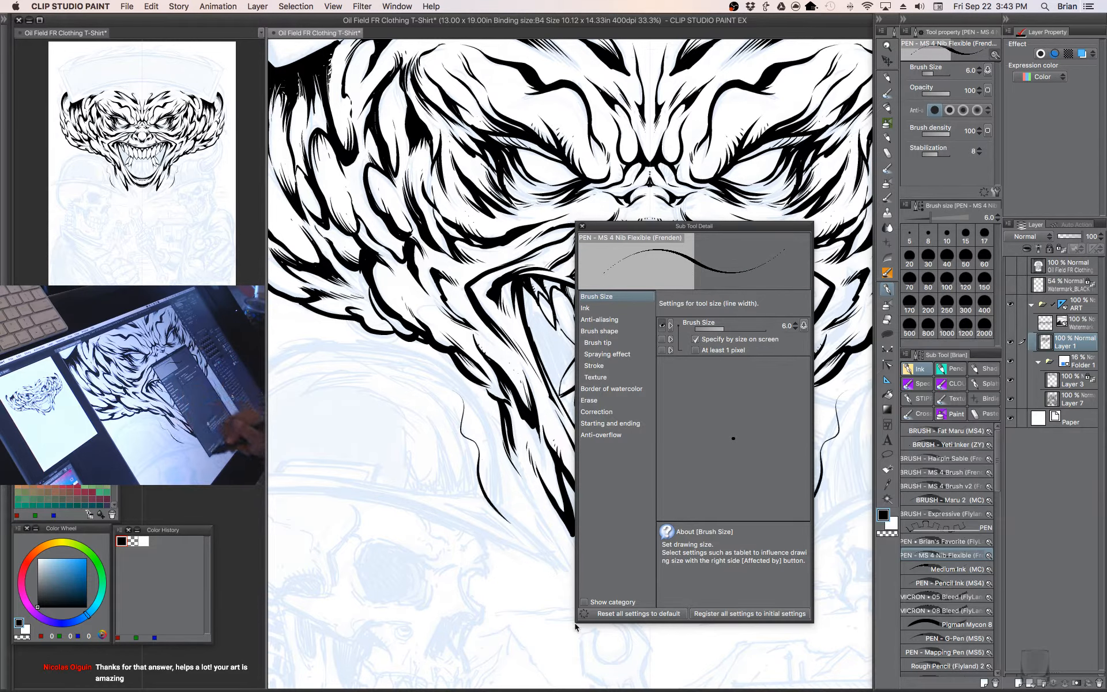
click(805, 327)
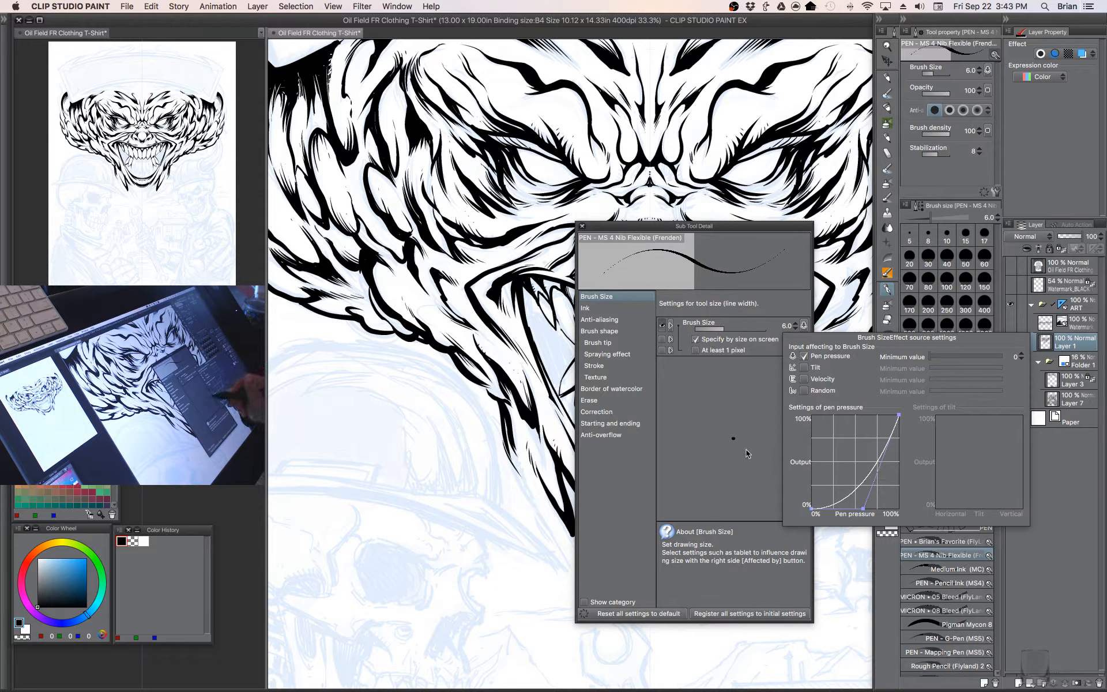
click(719, 317)
click(582, 226)
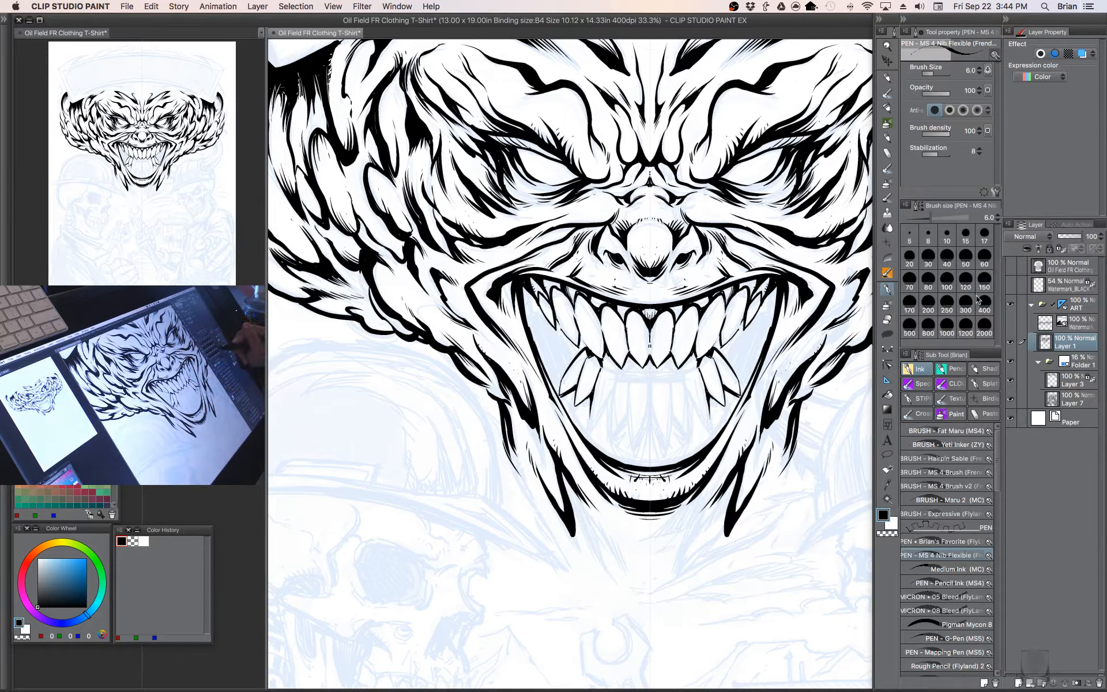
- Set the brush size to 800 and test heavy and light strokes beside the jaw, undoing each one
click(930, 328)
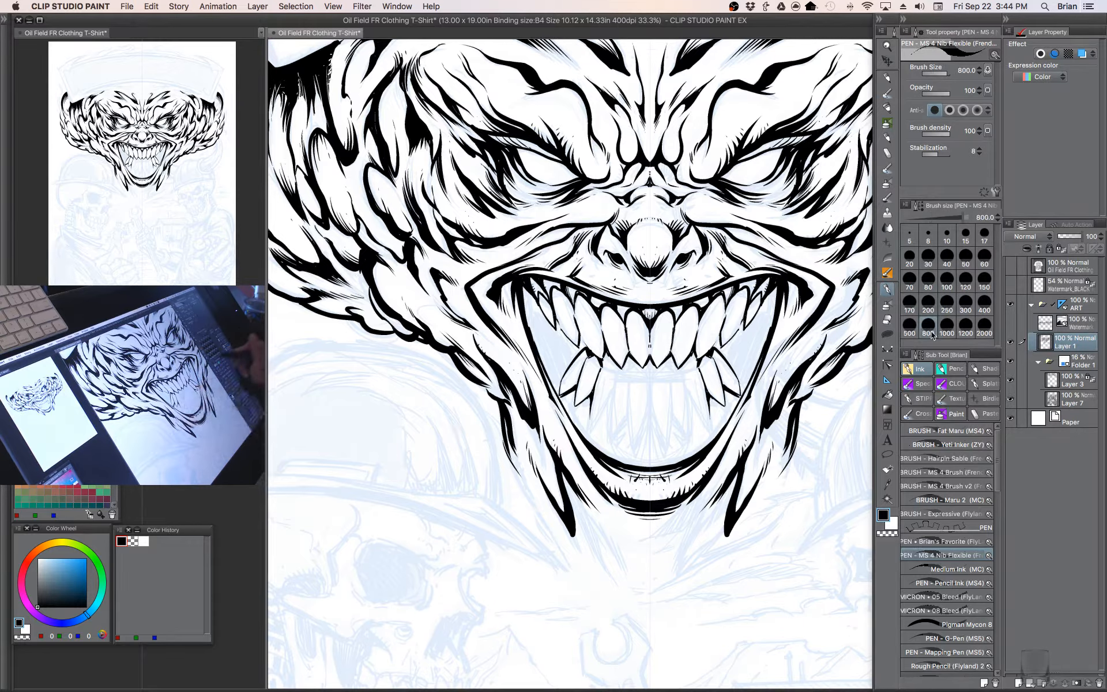
drag(403, 386, 398, 459)
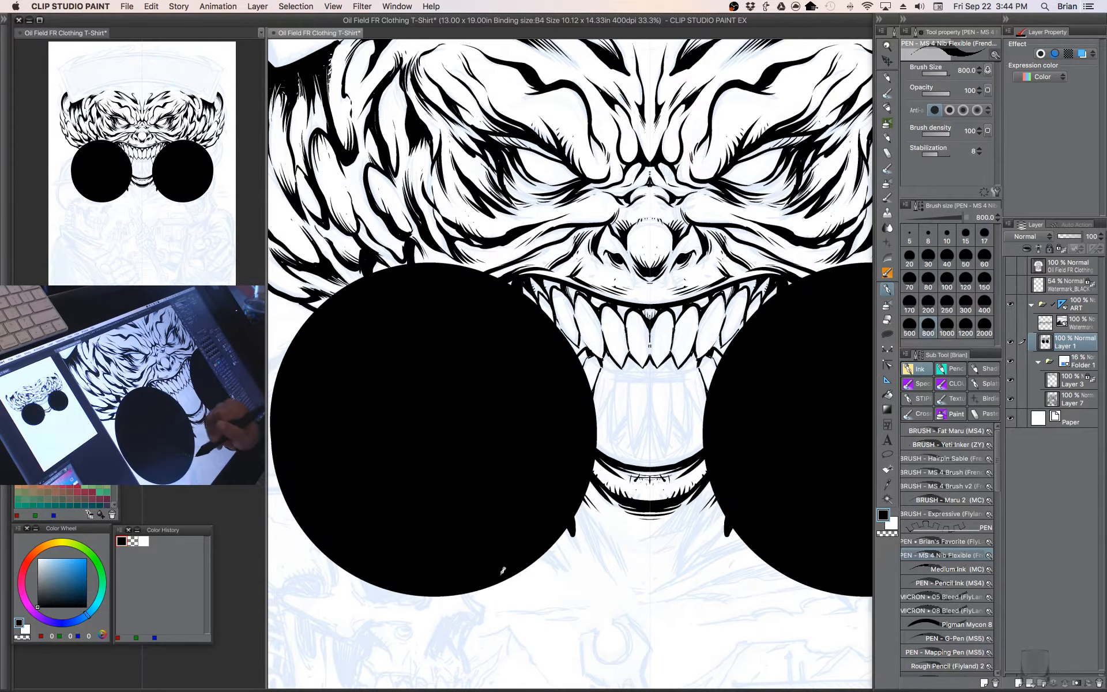
key(ctrl+z)
drag(382, 365, 485, 482)
key(ctrl+z)
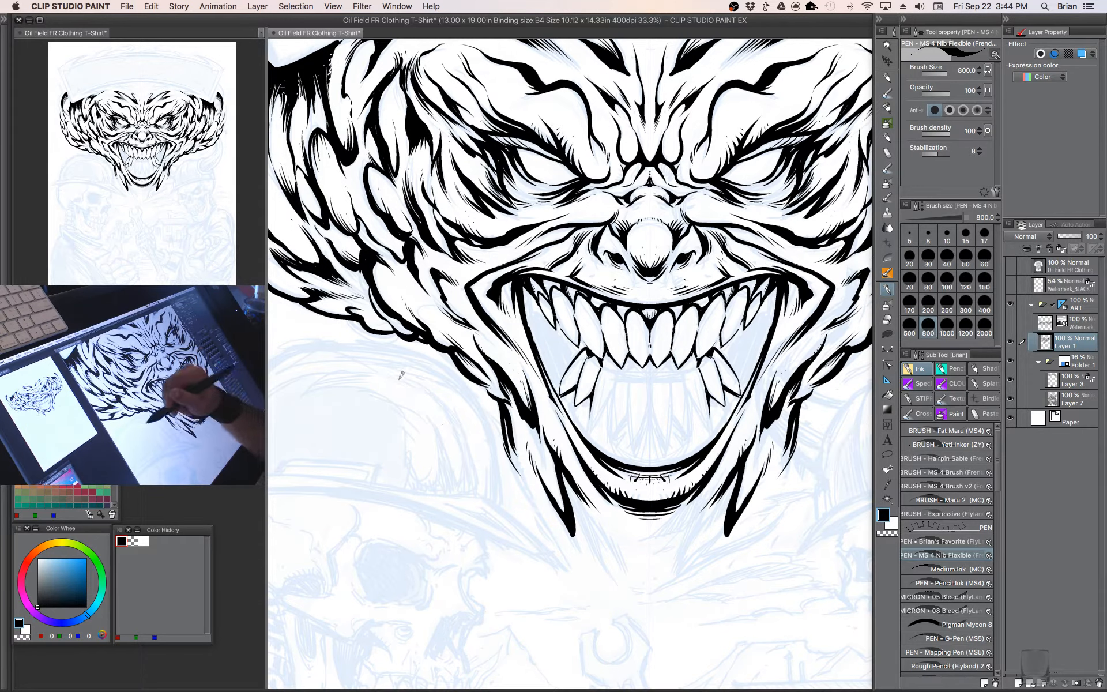
mouse_move(414, 385)
mouse_down()
mouse_move(493, 480)
mouse_move(537, 559)
mouse_up()
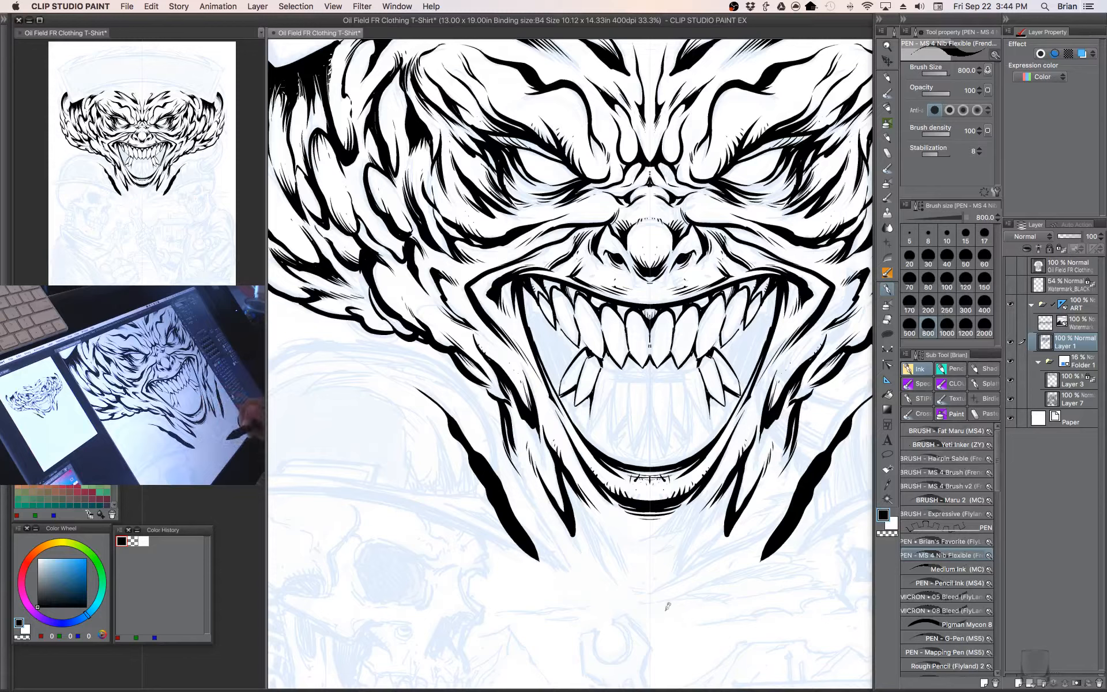
key(ctrl+z)
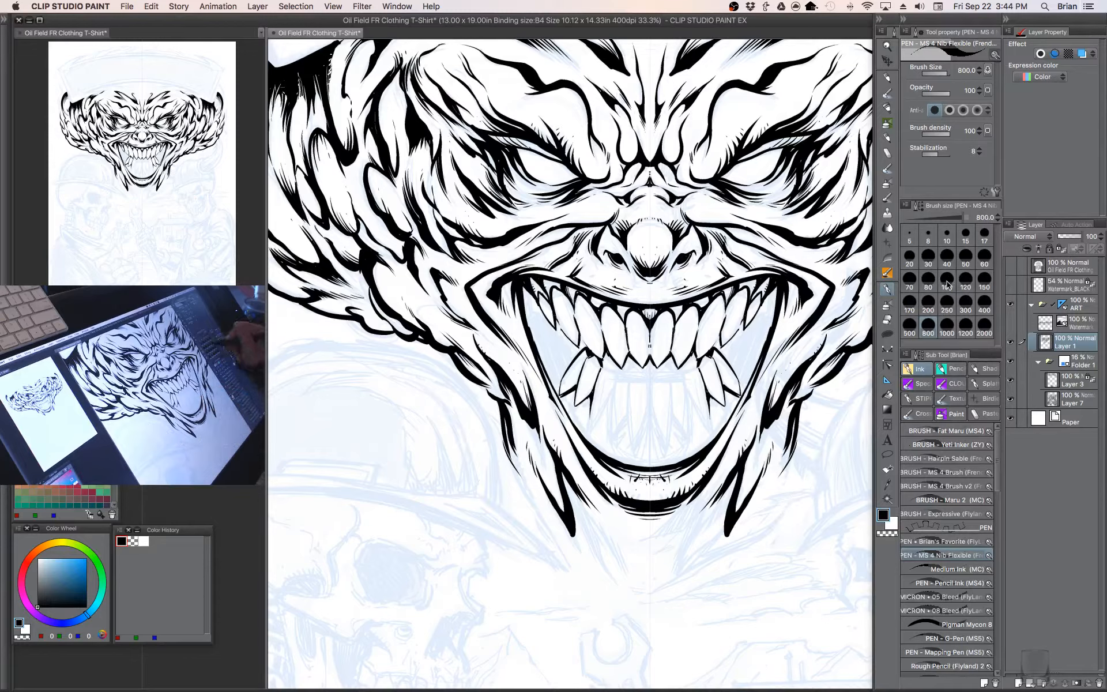
- Test a stroke beside the jaw at brush size 100 and another at 60, undoing both
click(948, 282)
drag(417, 395, 513, 544)
key(ctrl+z)
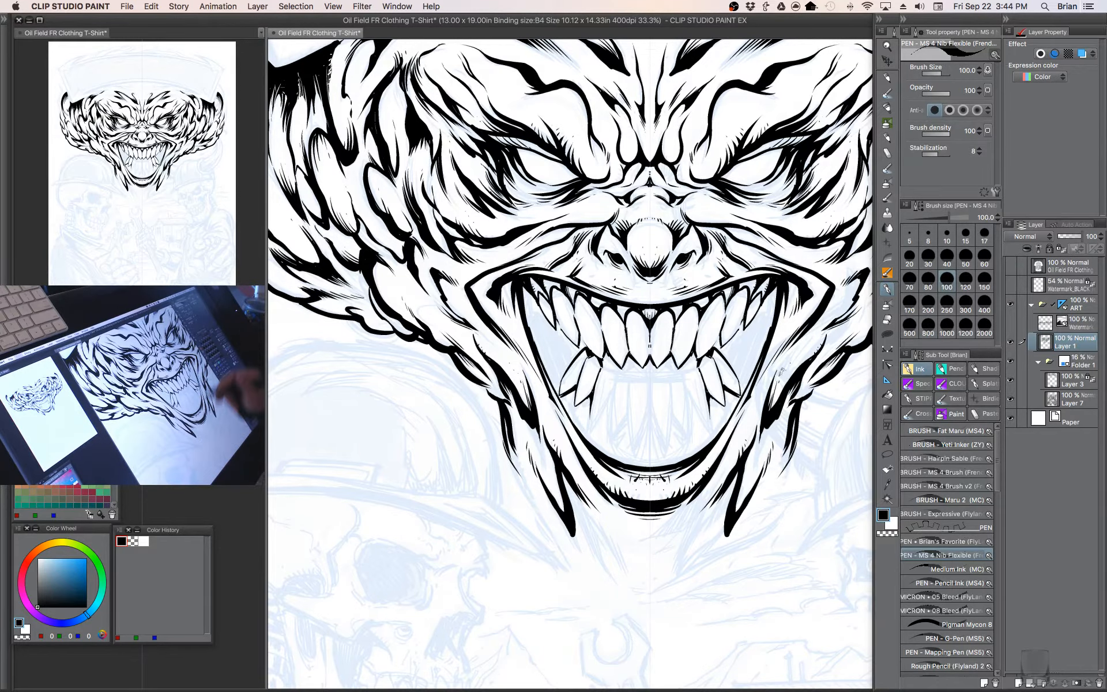
click(984, 259)
drag(443, 388, 515, 555)
key(ctrl+z)
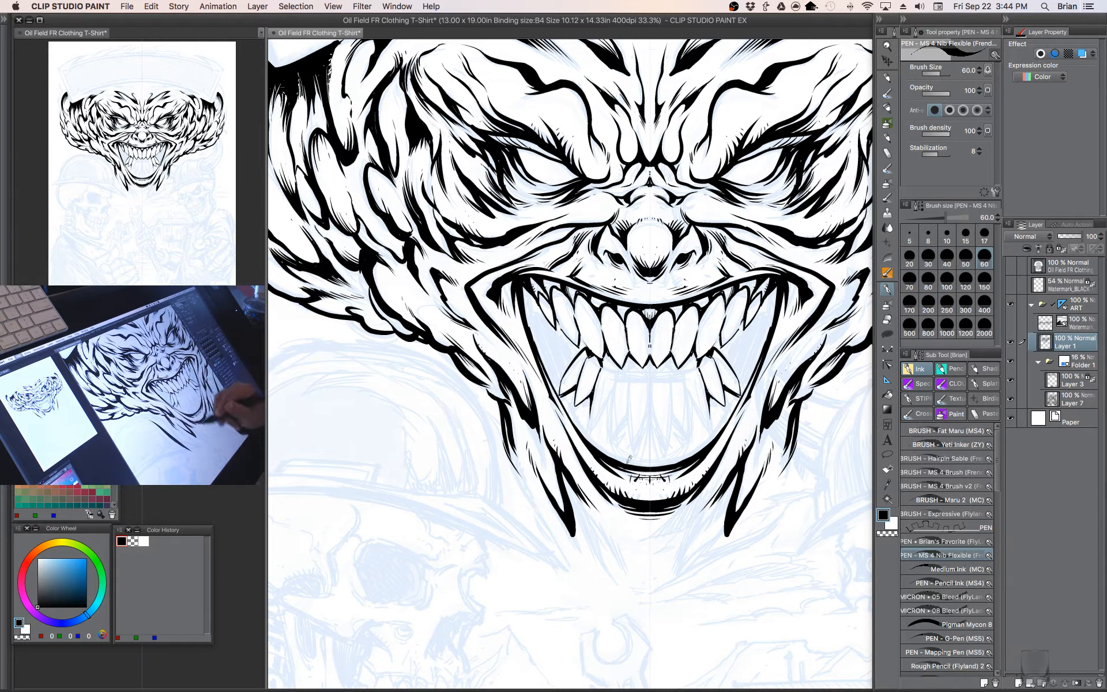
- Set the brush size to 40, undo a test stroke, and ink small thick marks on the outer edge where cheek meets jaw
click(947, 259)
drag(418, 367, 497, 534)
key(ctrl+z)
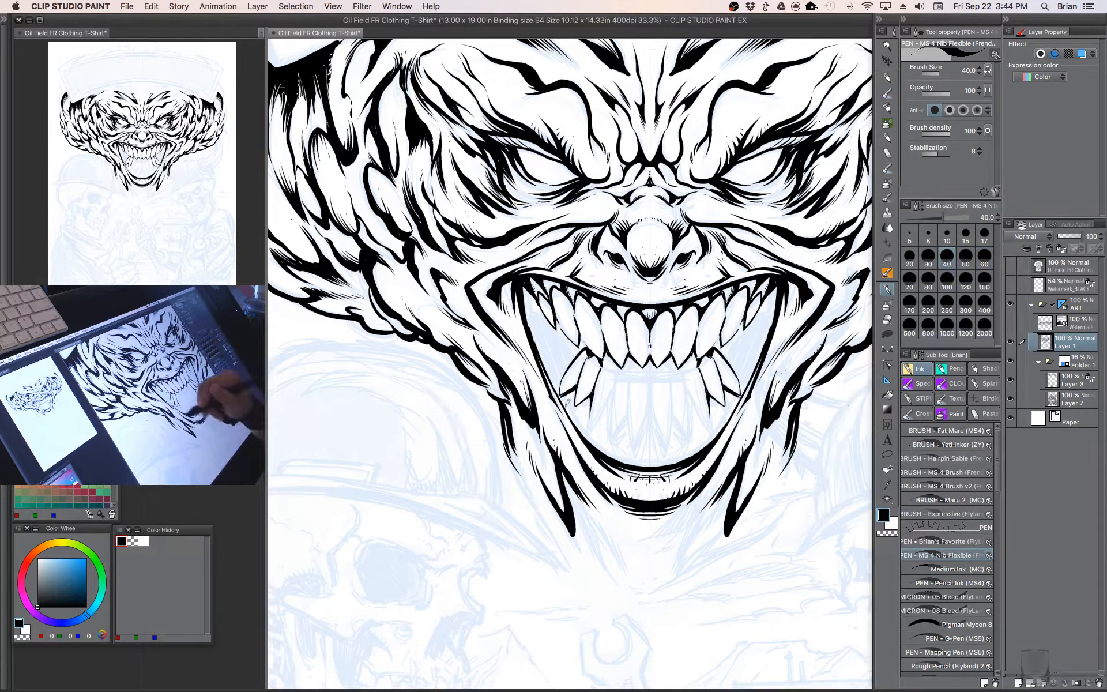
drag(490, 396, 501, 418)
click(483, 391)
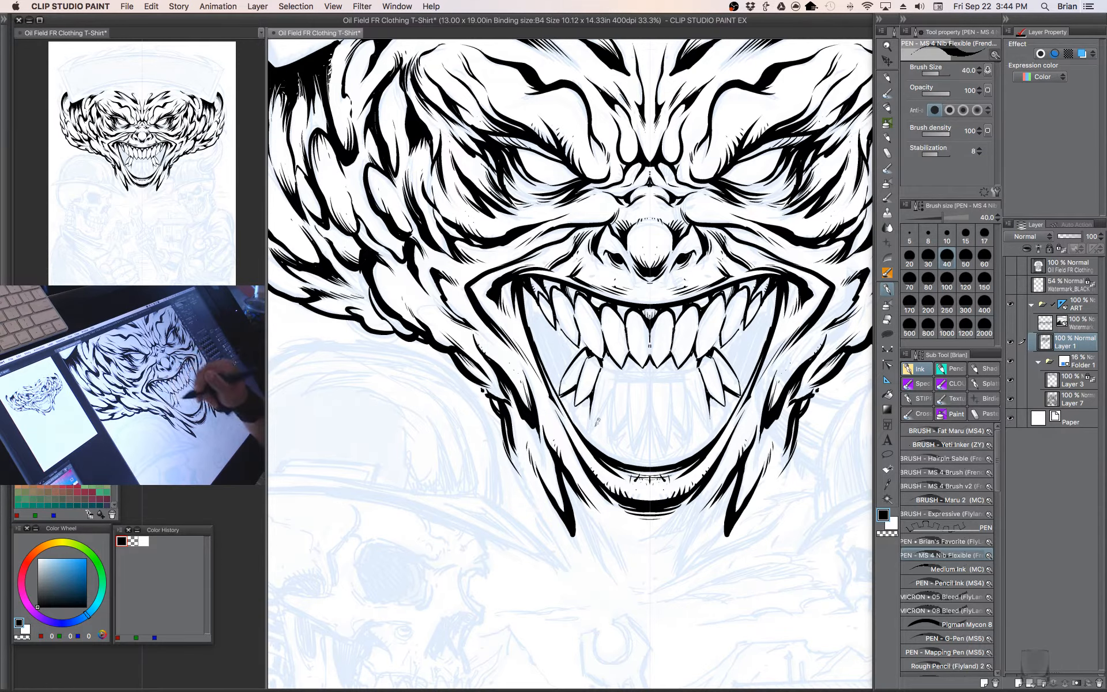
- Set the brush size to 30 and ink the pointed lower teeth flanking the central pair, darkening the gaps at their upper ends
click(928, 256)
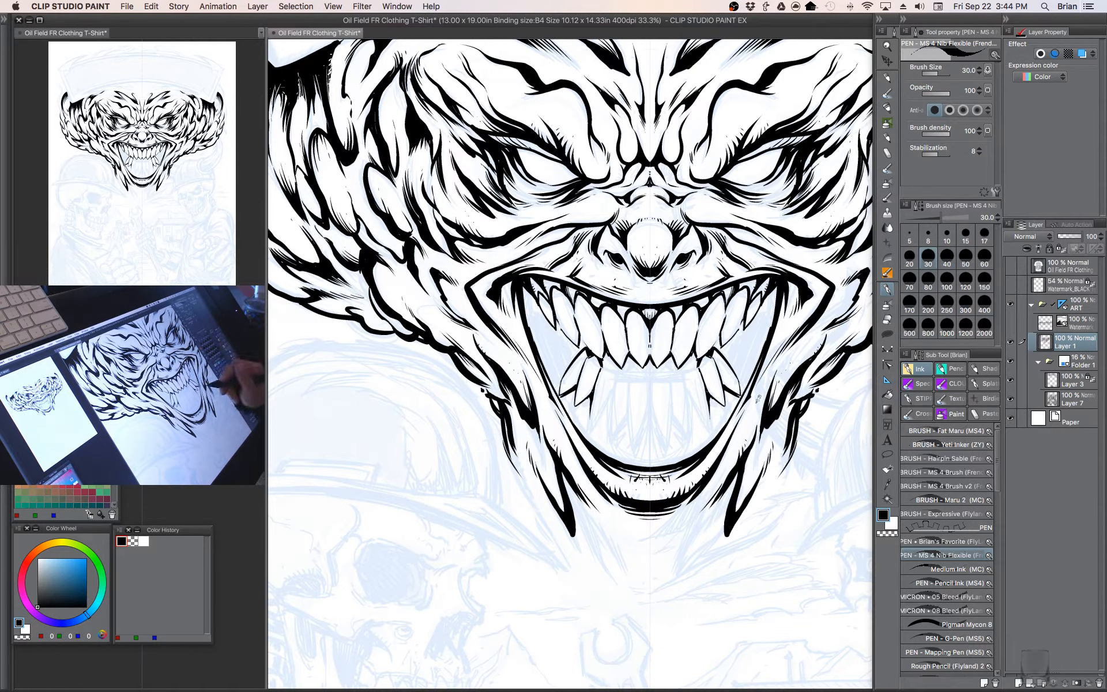
key(Tab)
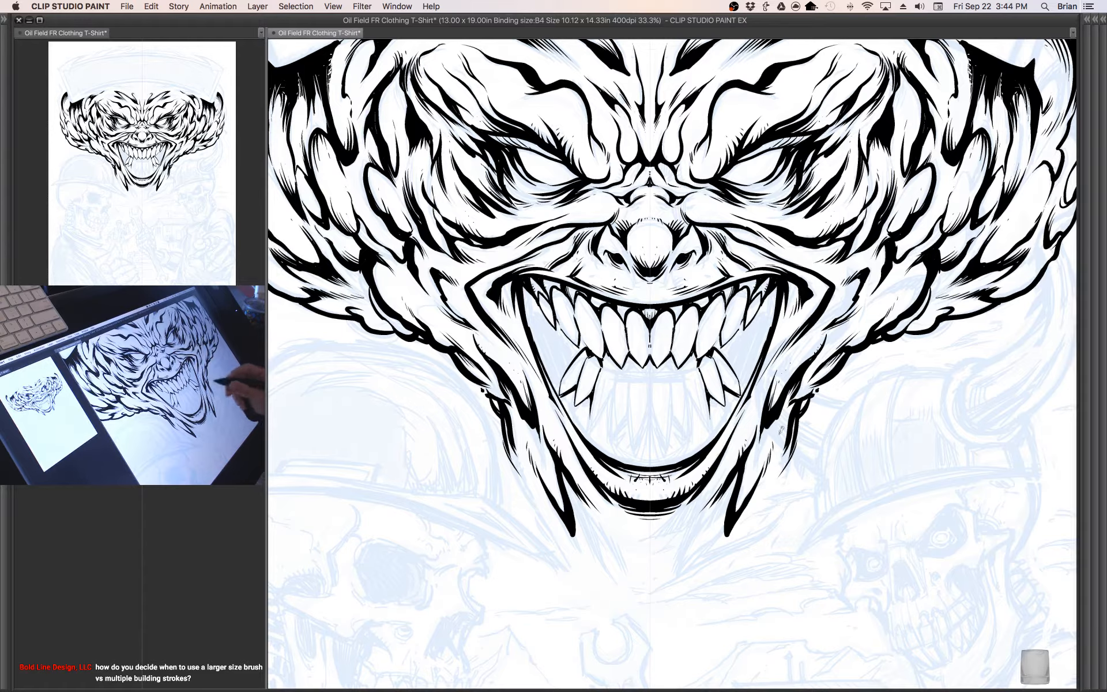
mouse_move(846, 444)
mouse_down()
mouse_move(783, 425)
mouse_move(798, 373)
mouse_move(824, 363)
mouse_move(823, 417)
mouse_move(859, 419)
mouse_up()
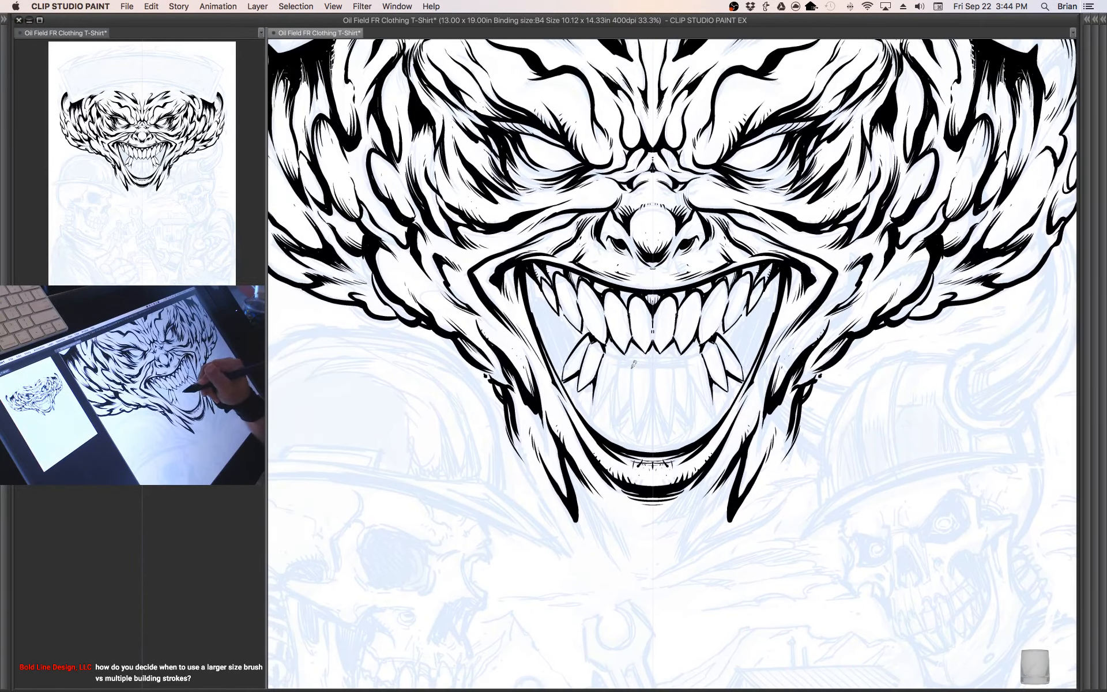
drag(632, 368, 635, 425)
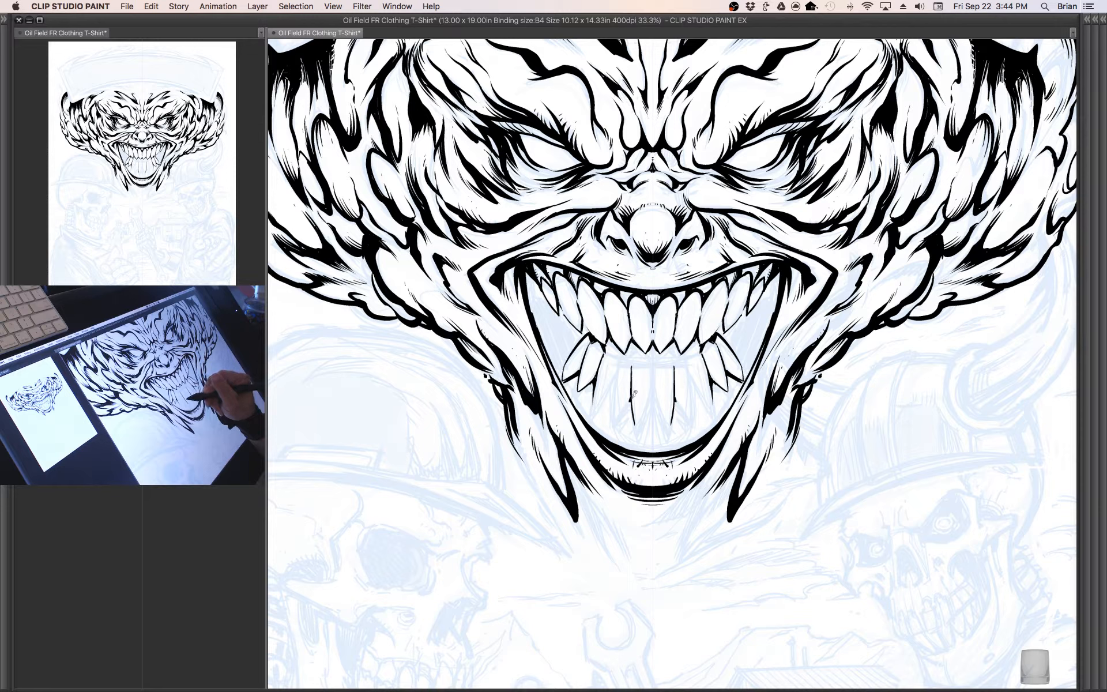
mouse_move(633, 398)
mouse_down()
mouse_move(617, 407)
mouse_move(615, 374)
mouse_move(597, 406)
mouse_move(621, 361)
mouse_up()
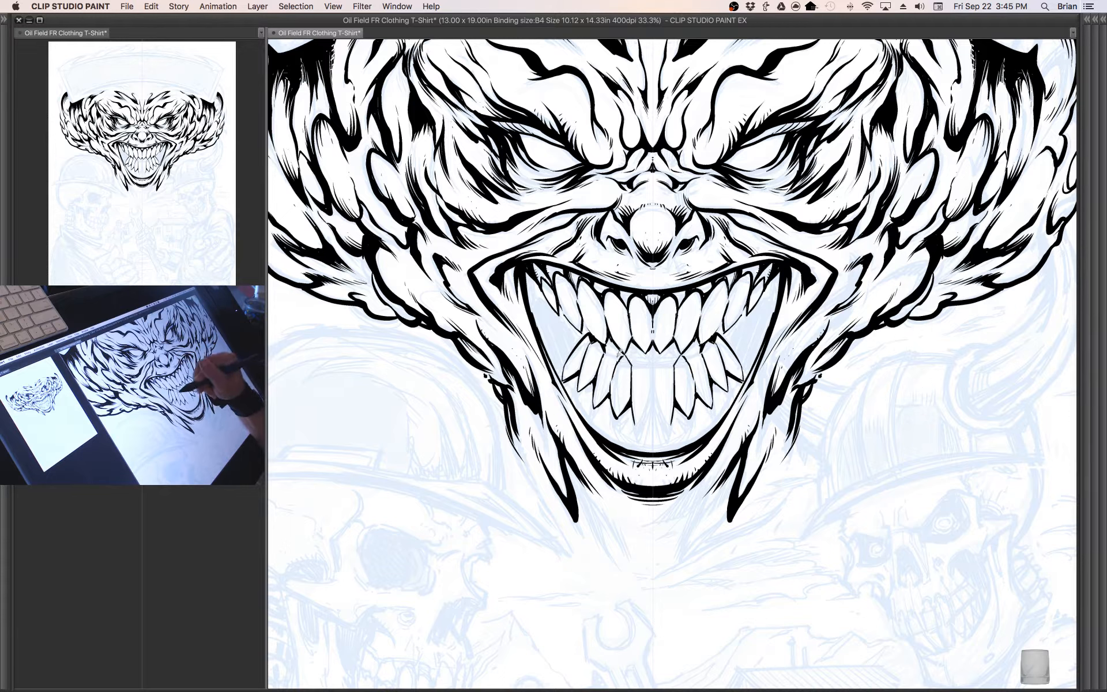
drag(618, 363, 615, 349)
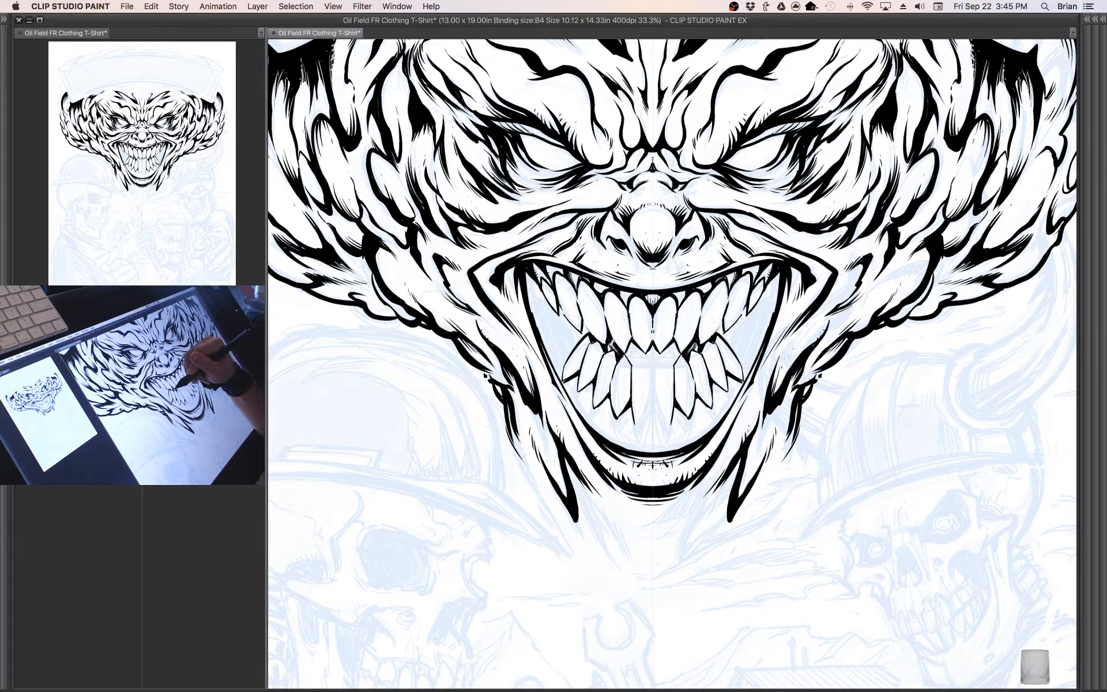
- Outline the two long central lower teeth and fill the gaps between the upper and lower rows with black
mouse_move(634, 373)
mouse_down()
mouse_move(652, 353)
mouse_move(654, 371)
mouse_up()
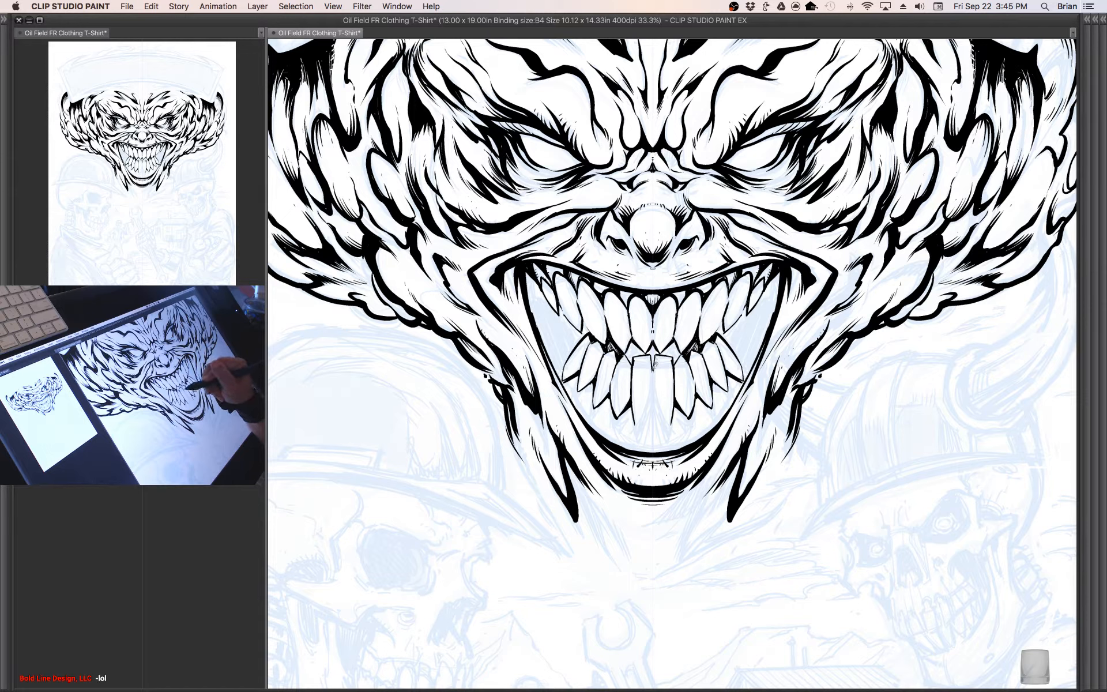
drag(655, 364, 639, 416)
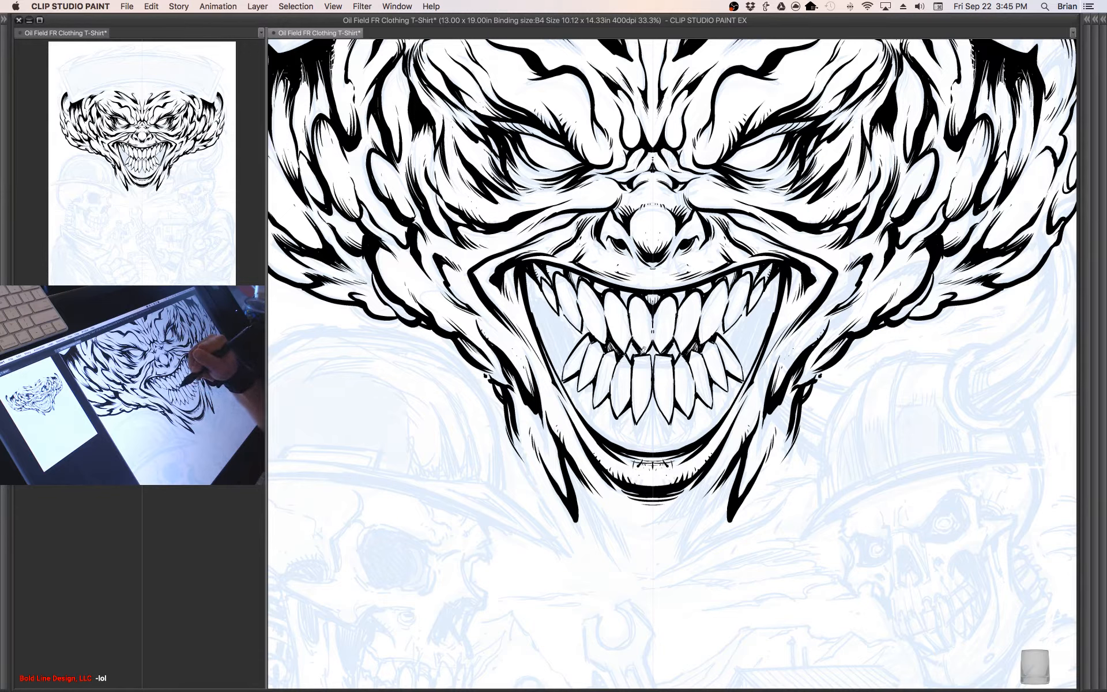
mouse_move(636, 352)
mouse_down()
mouse_move(632, 342)
mouse_move(631, 357)
mouse_up()
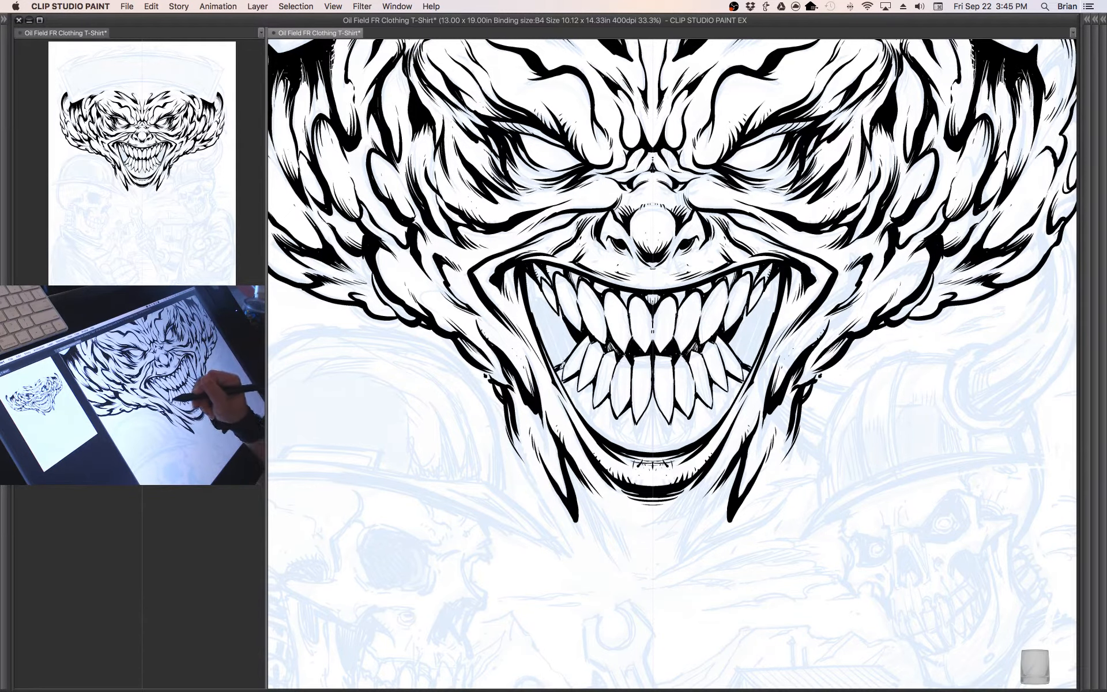
mouse_move(755, 321)
mouse_down()
mouse_move(759, 301)
mouse_move(728, 611)
mouse_up()
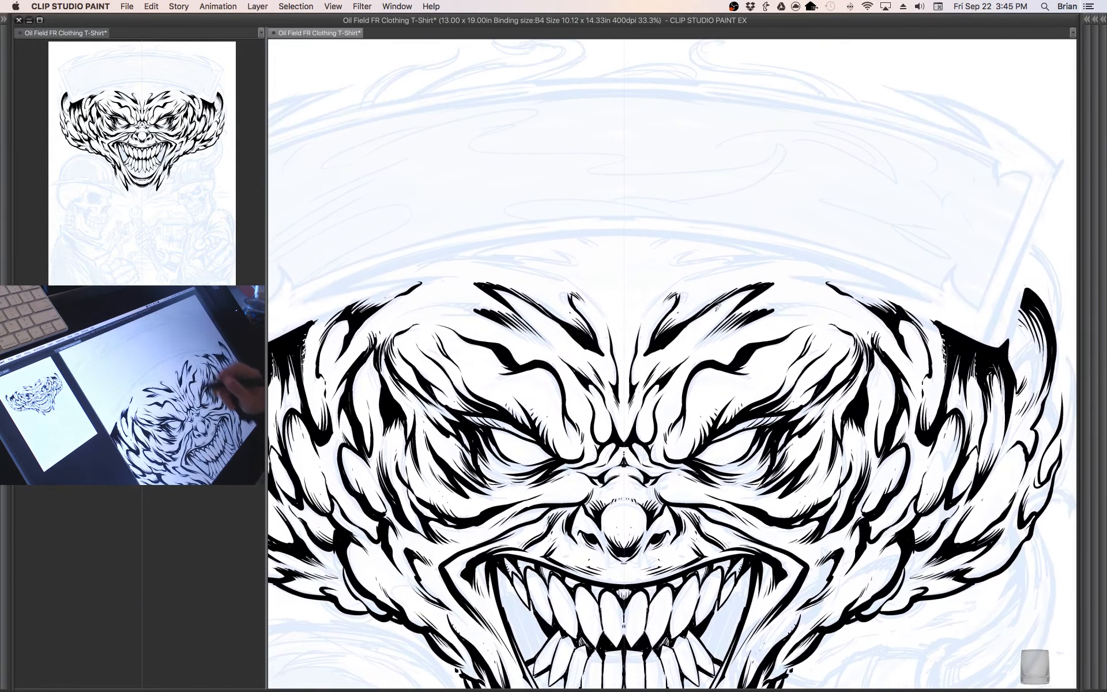
drag(673, 287, 760, 256)
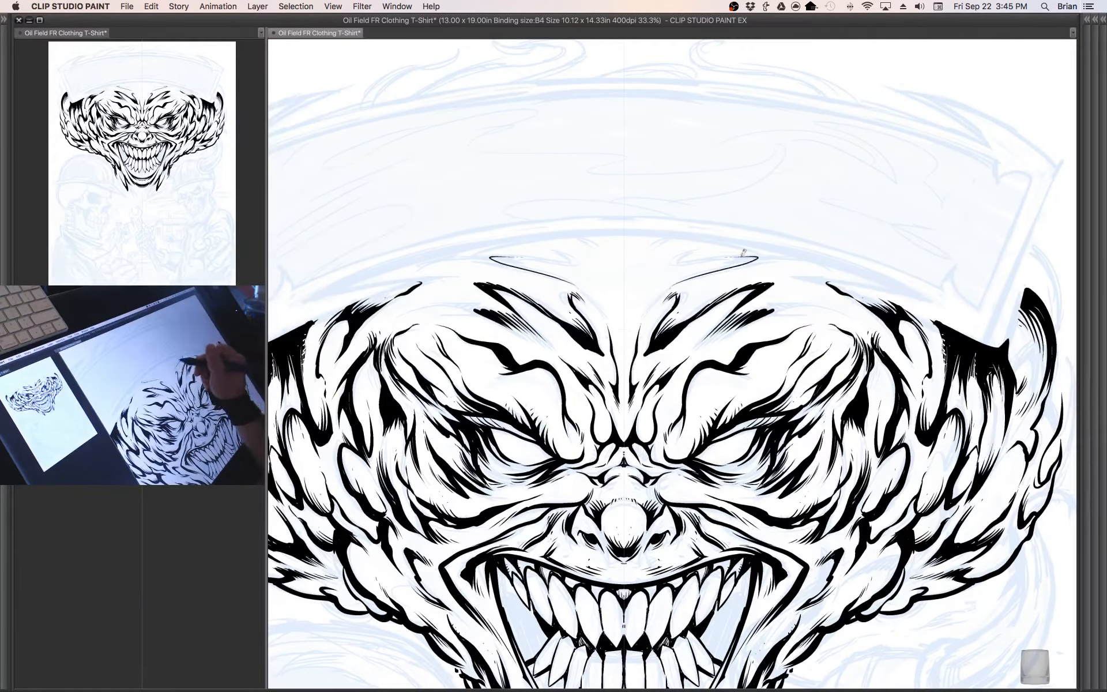
key(super+z)
mouse_move(659, 299)
mouse_down()
mouse_move(769, 259)
mouse_move(705, 259)
mouse_move(711, 249)
mouse_up()
key(super+z)
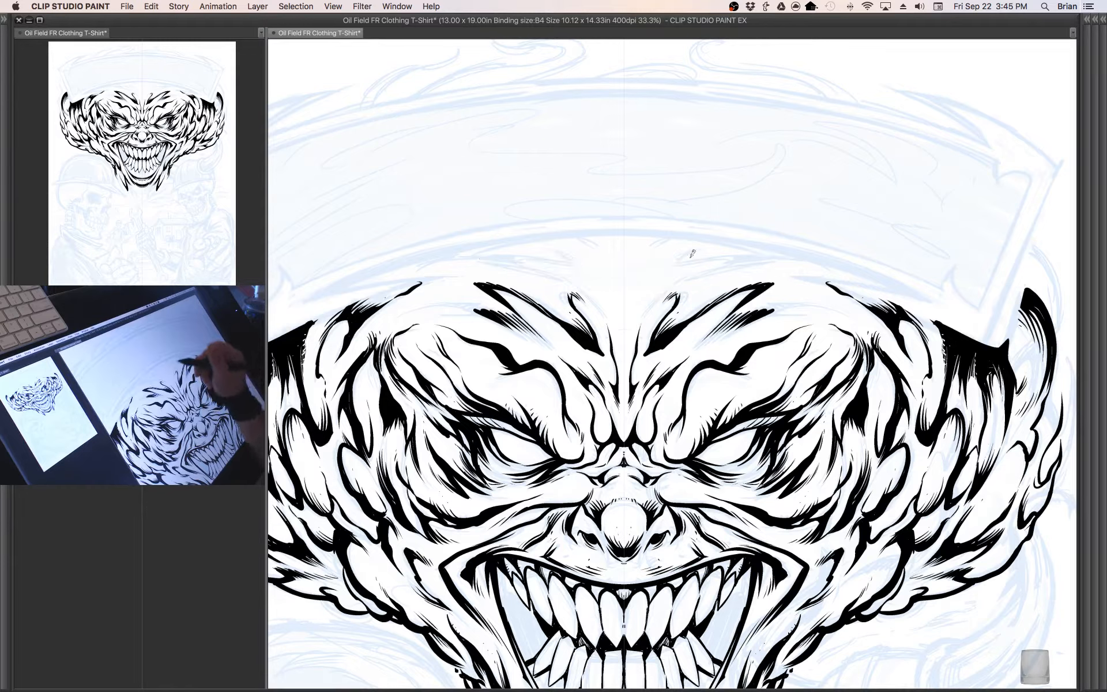
- Ink bold tapered wrinkle shadows and short curved accent strokes across the upper forehead, just beneath the banner sketch
mouse_move(684, 260)
mouse_down()
mouse_move(672, 260)
mouse_move(700, 245)
mouse_move(684, 257)
mouse_move(738, 258)
mouse_move(680, 277)
mouse_move(752, 256)
mouse_move(743, 254)
mouse_move(775, 257)
mouse_move(682, 261)
mouse_up()
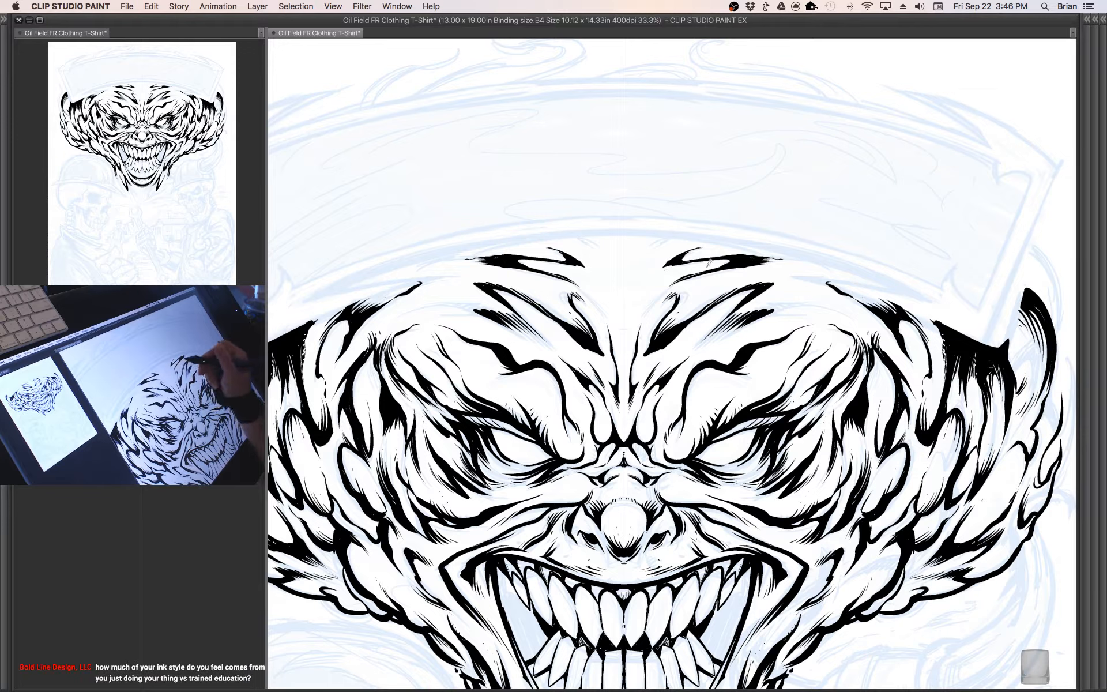
drag(676, 279, 652, 301)
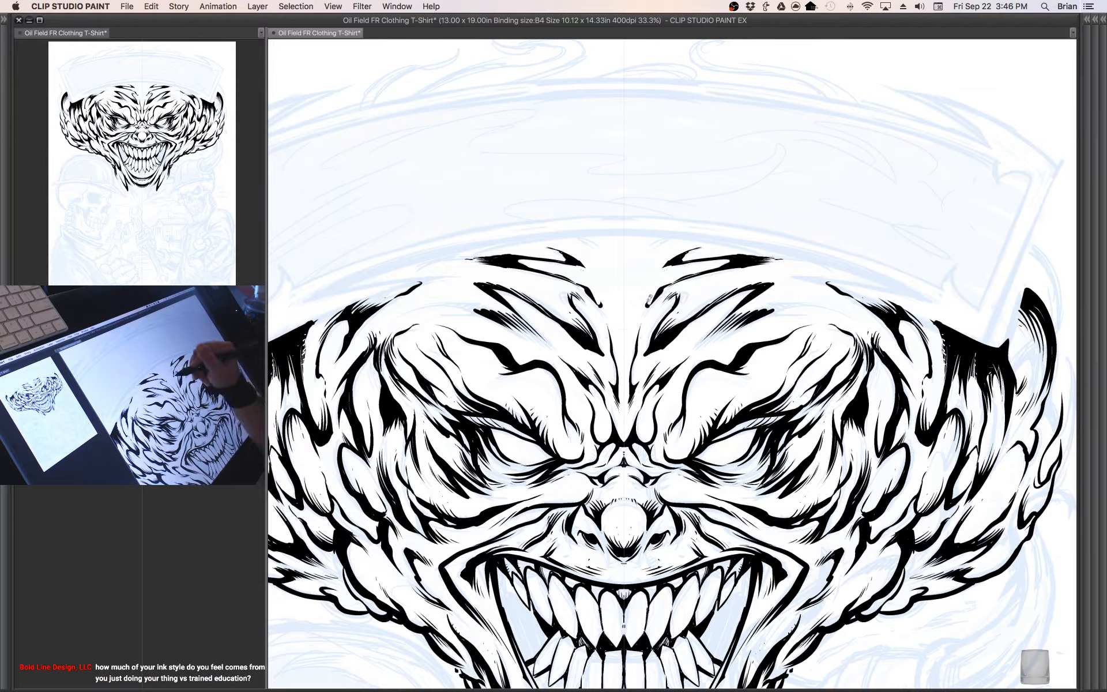
drag(653, 254, 680, 240)
drag(801, 435, 742, 410)
mouse_move(720, 278)
mouse_down()
mouse_move(768, 275)
mouse_move(788, 260)
mouse_move(751, 277)
mouse_move(779, 285)
mouse_up()
drag(797, 358, 810, 301)
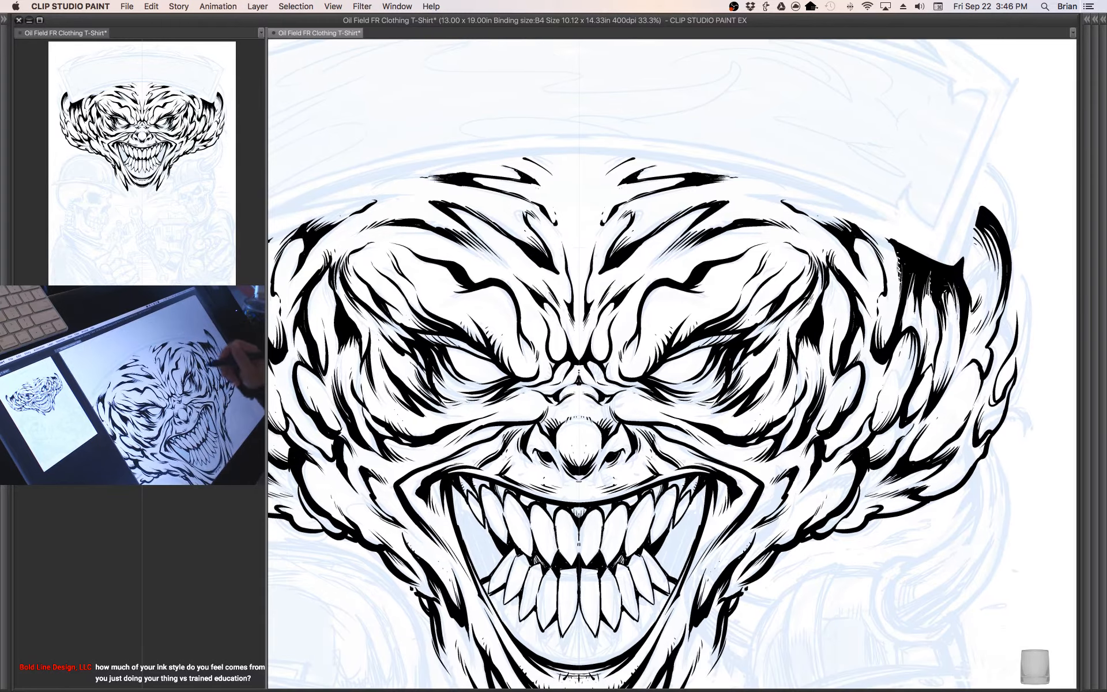
- Ink thick tapered strokes along the forehead's upper edge, following the underside of the banner toward its outer ends
drag(810, 424, 799, 356)
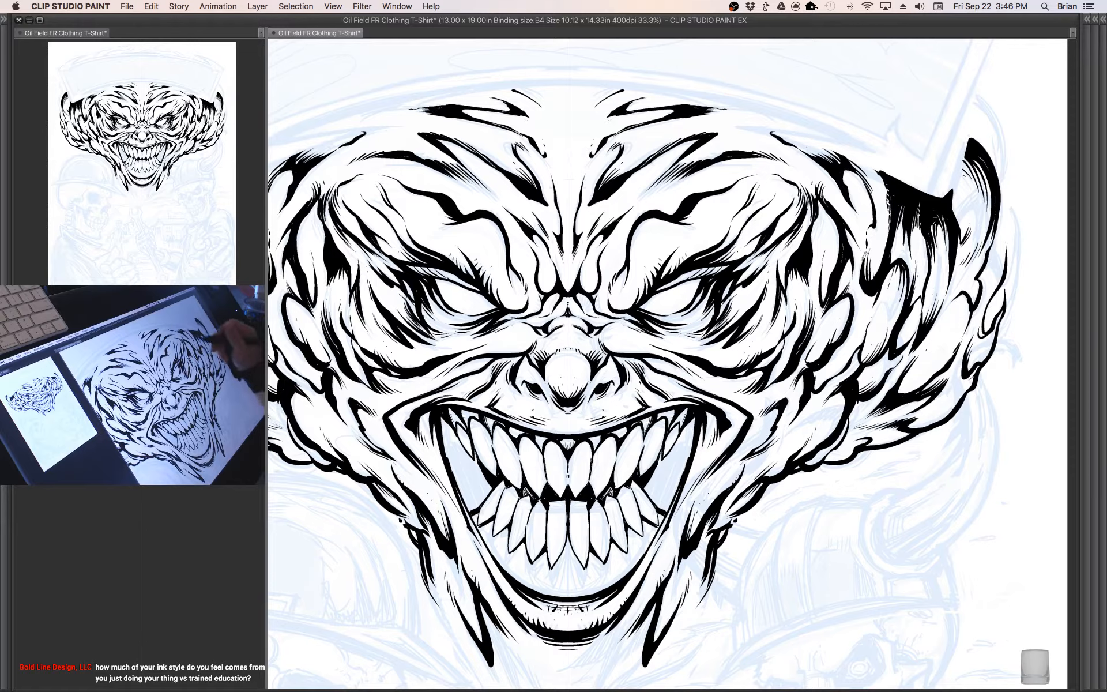
drag(764, 291, 749, 406)
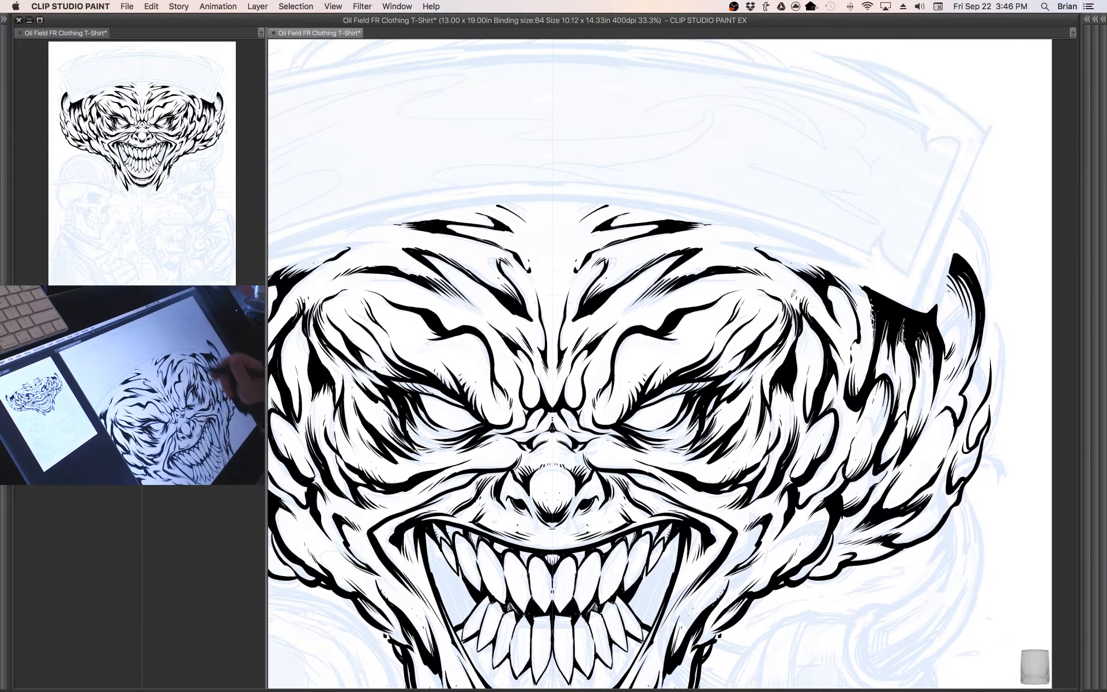
mouse_move(717, 242)
mouse_down()
mouse_move(805, 250)
mouse_move(753, 228)
mouse_move(858, 267)
mouse_up()
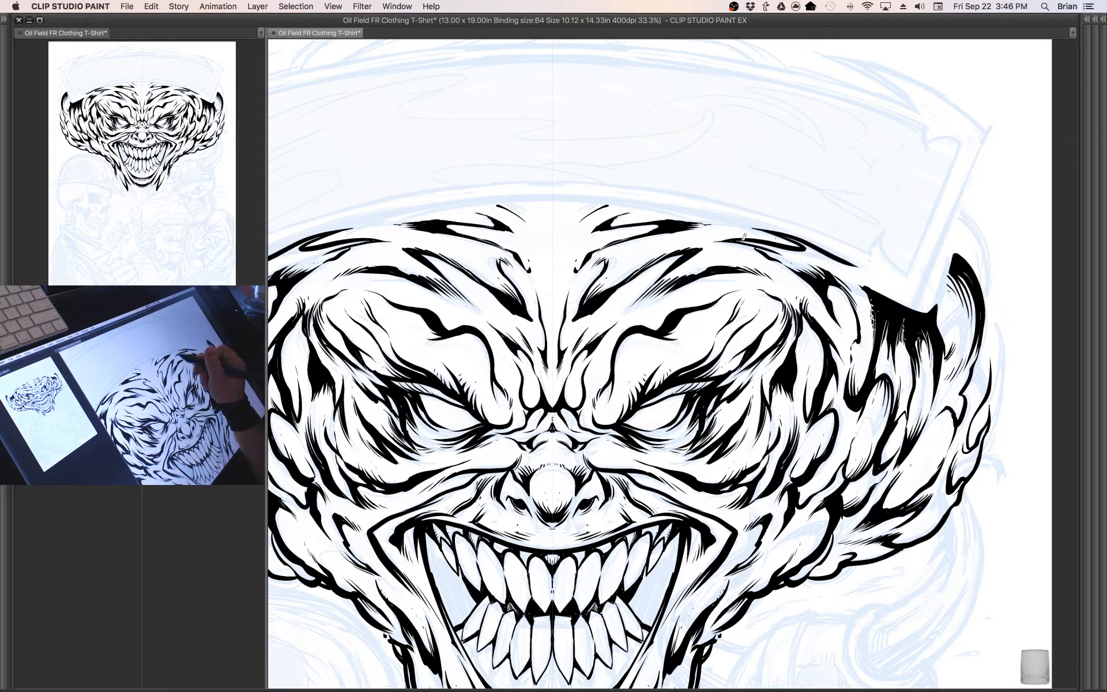
mouse_move(744, 237)
mouse_down()
mouse_move(816, 247)
mouse_move(799, 233)
mouse_move(865, 262)
mouse_move(777, 241)
mouse_move(898, 282)
mouse_up()
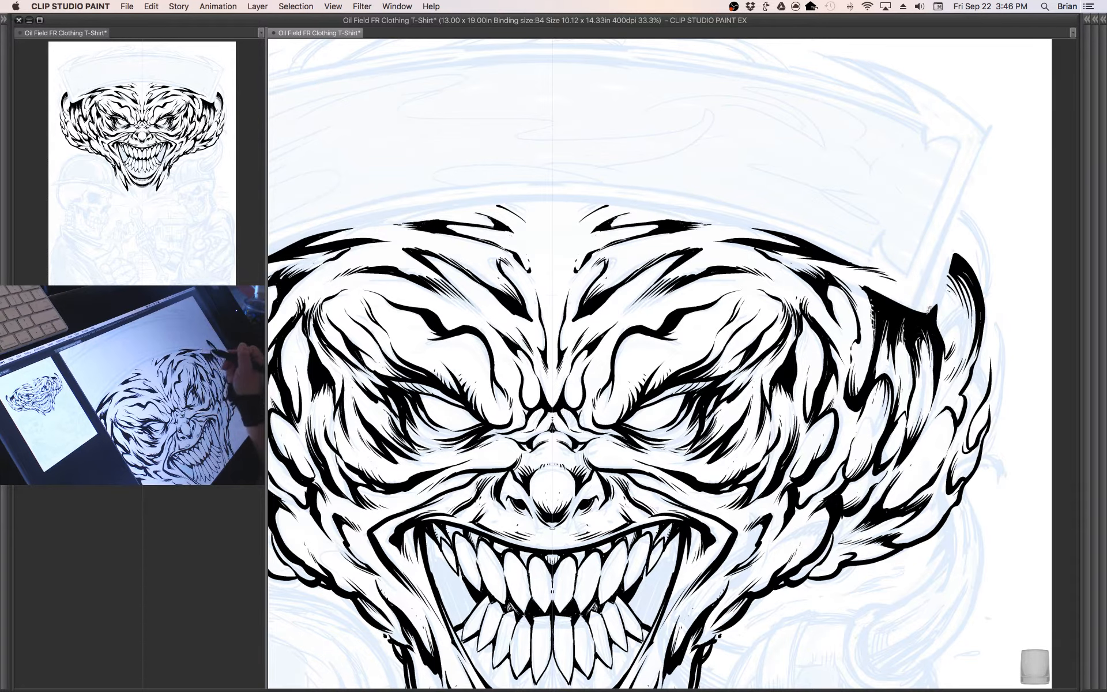
drag(880, 402, 863, 367)
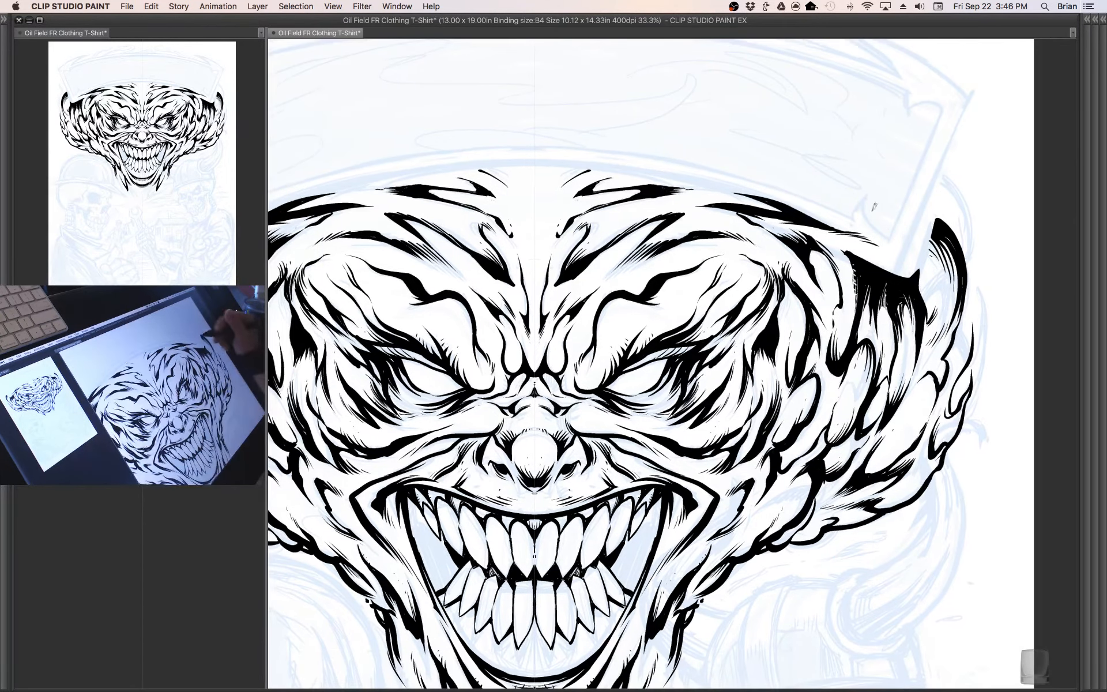
drag(801, 210, 840, 229)
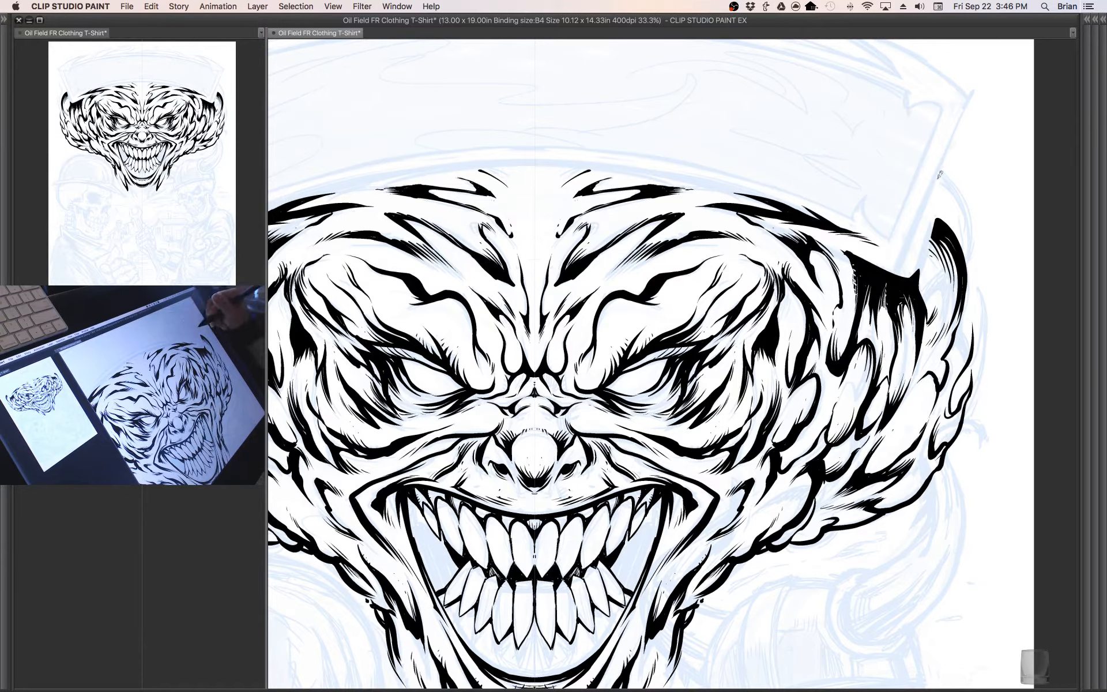
- Ink a bold curved tip on the head's outer edge, undo its overlong lower stroke, and outline a short bulge below it instead
drag(937, 173, 971, 264)
mouse_move(937, 174)
mouse_down()
mouse_move(975, 265)
mouse_move(918, 273)
mouse_move(882, 257)
mouse_up()
drag(873, 209, 890, 271)
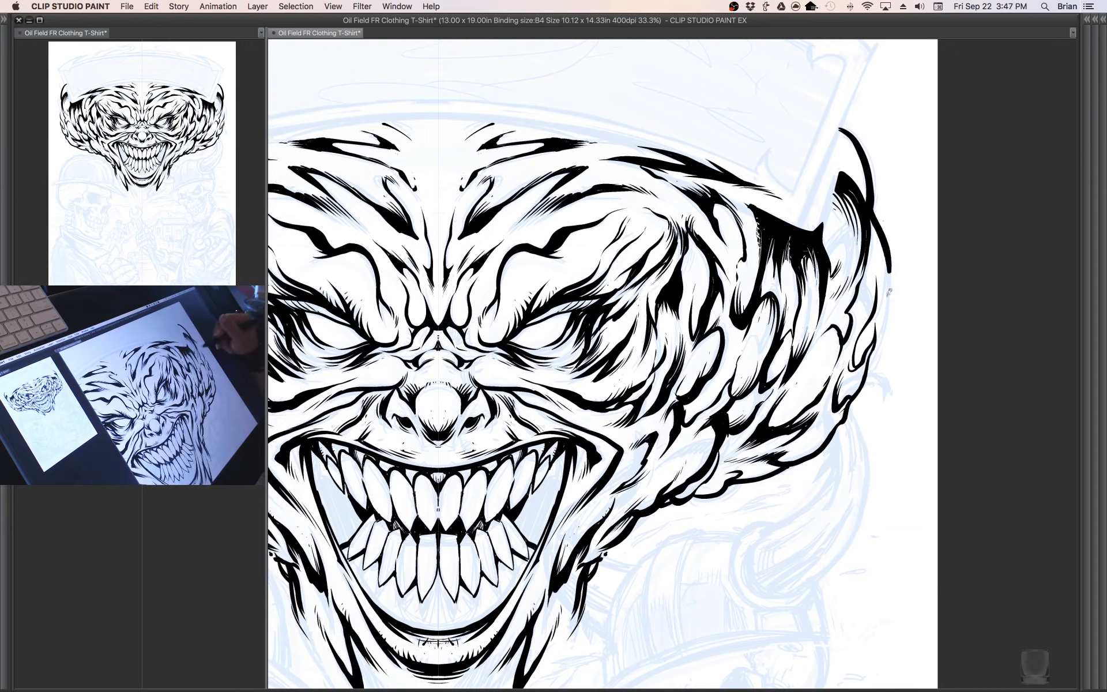
key(ctrl+z)
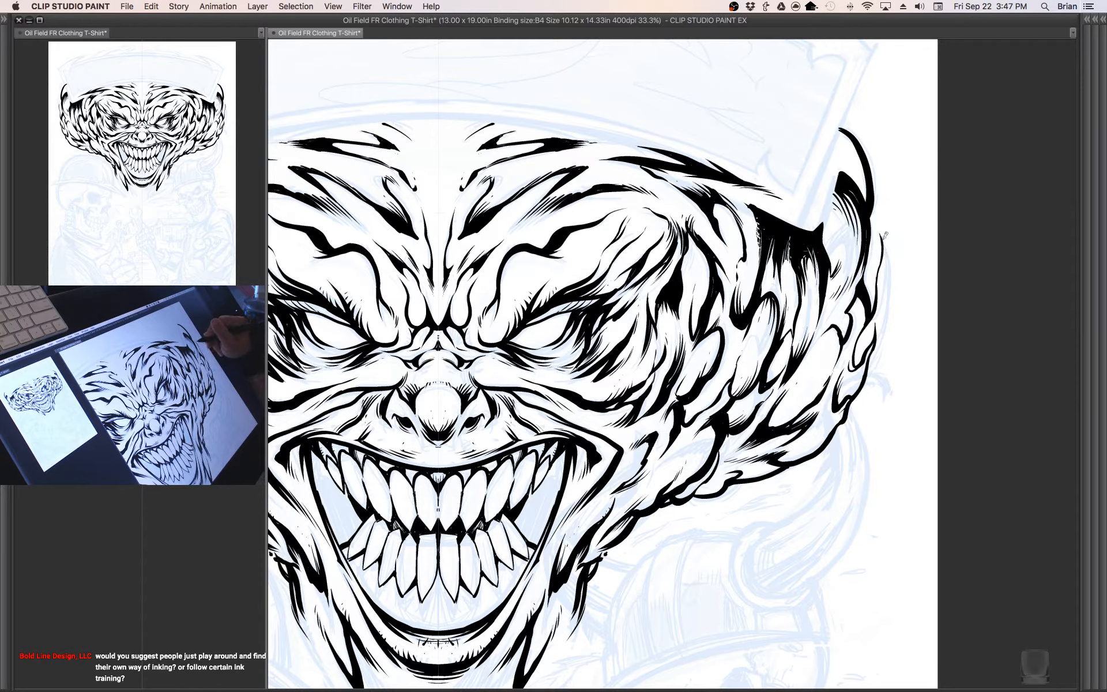
drag(884, 230, 886, 278)
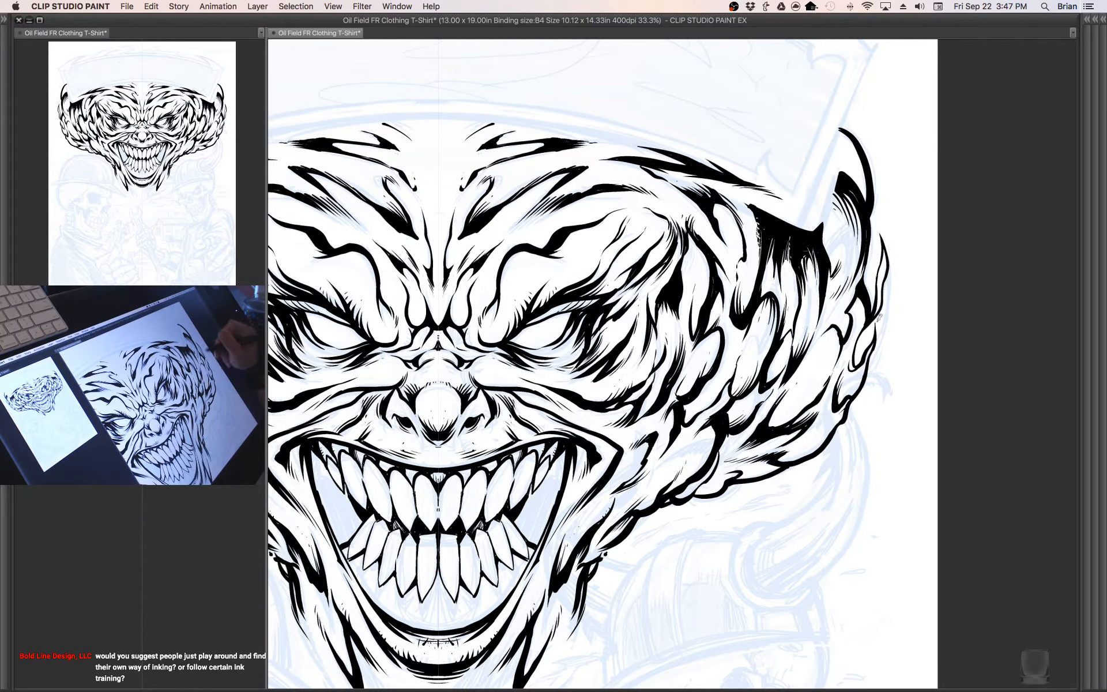
- Ink a small accent stroke beside the bridge of the demon's nose
drag(863, 425, 844, 452)
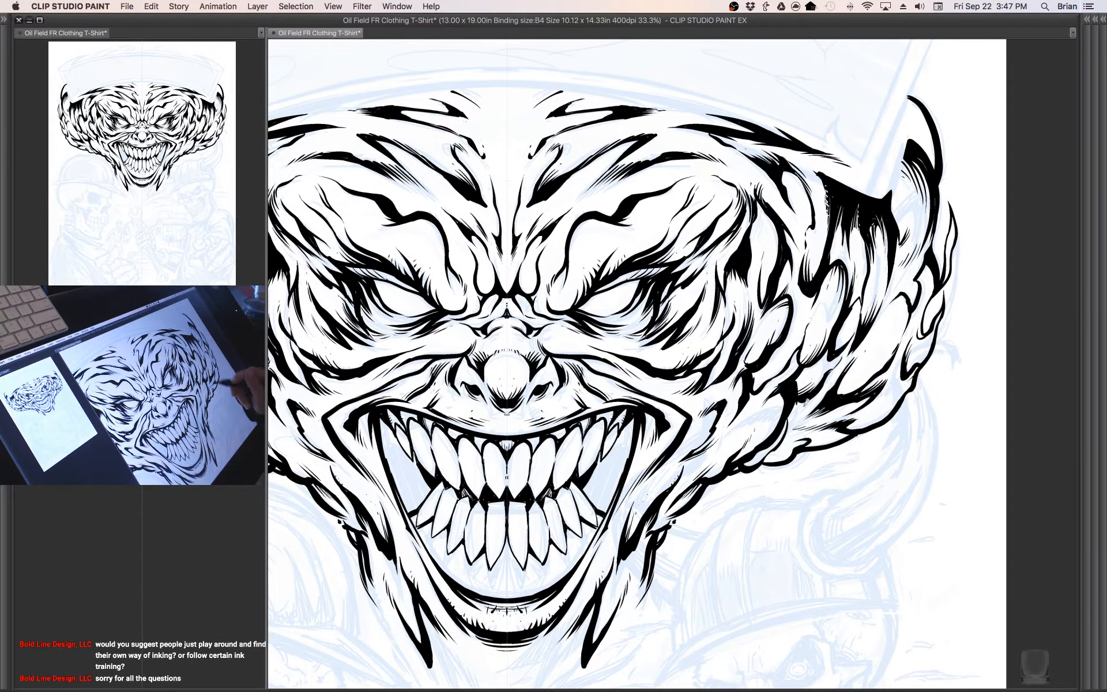
drag(804, 402, 827, 373)
drag(837, 253, 812, 304)
mouse_move(810, 419)
mouse_down()
mouse_move(838, 376)
mouse_move(869, 407)
mouse_up()
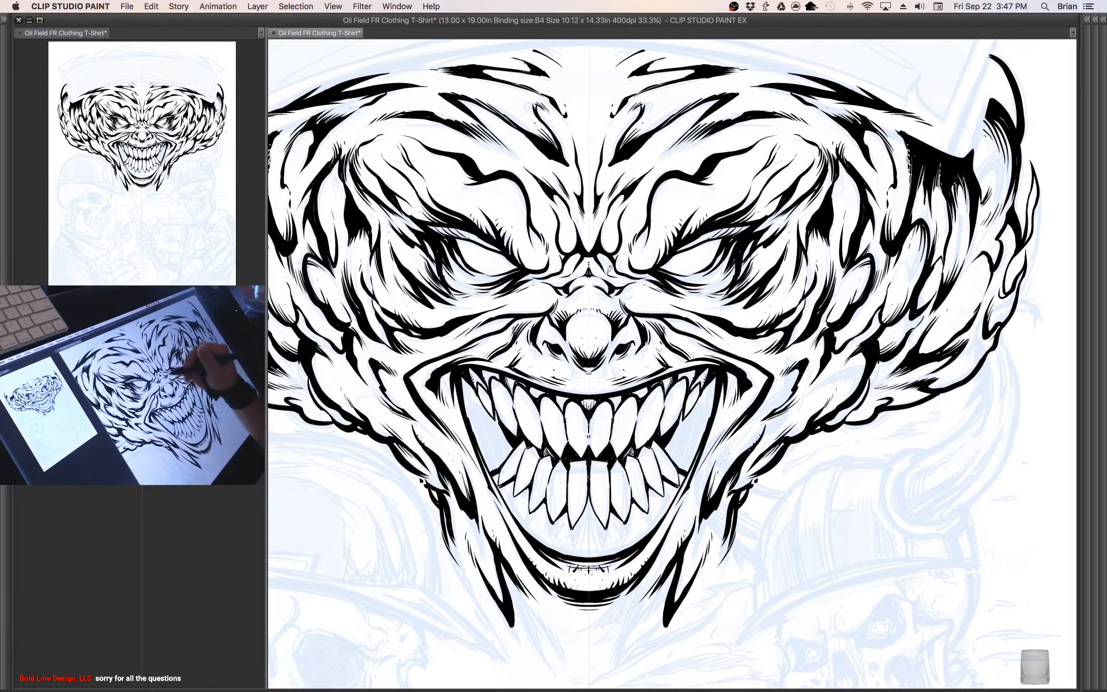
drag(622, 294, 616, 308)
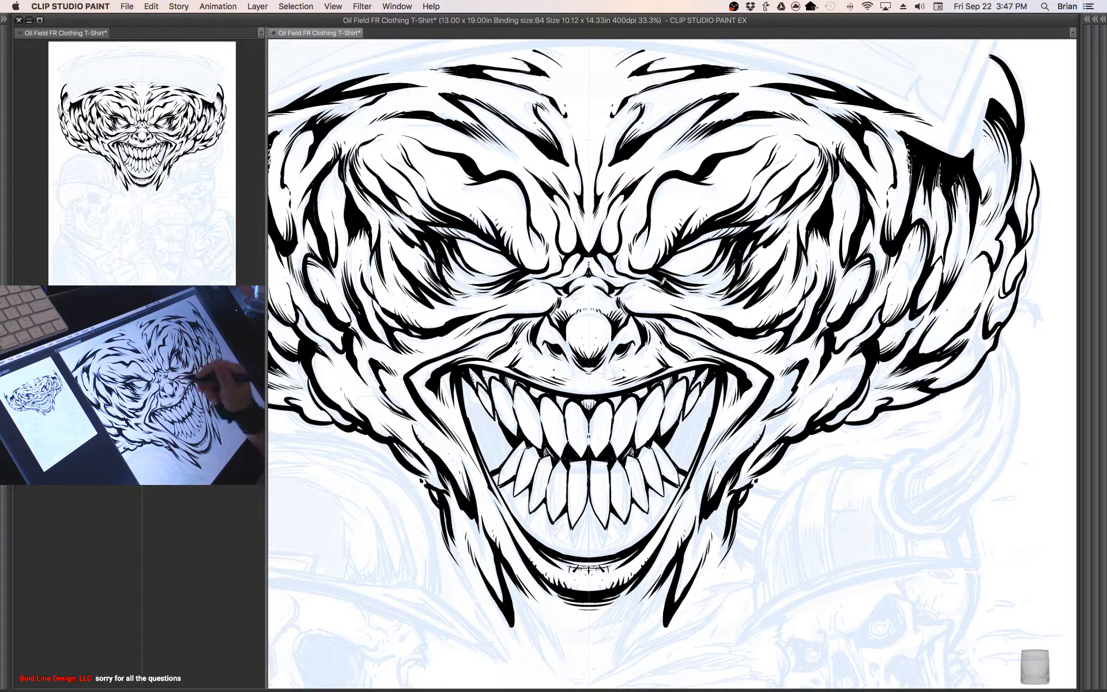
drag(663, 280, 692, 265)
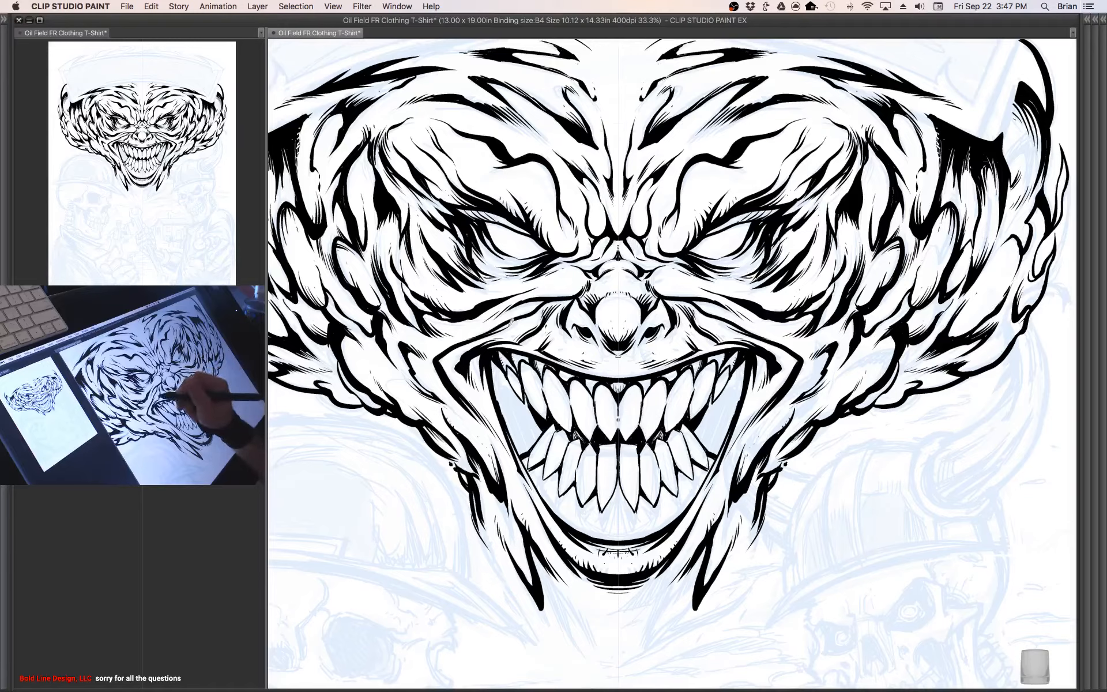
- Extend the jaw lines beneath the chin with tapered ink spikes and thicken the shadows along them
mouse_move(757, 506)
mouse_down()
mouse_move(744, 325)
mouse_move(732, 304)
mouse_up()
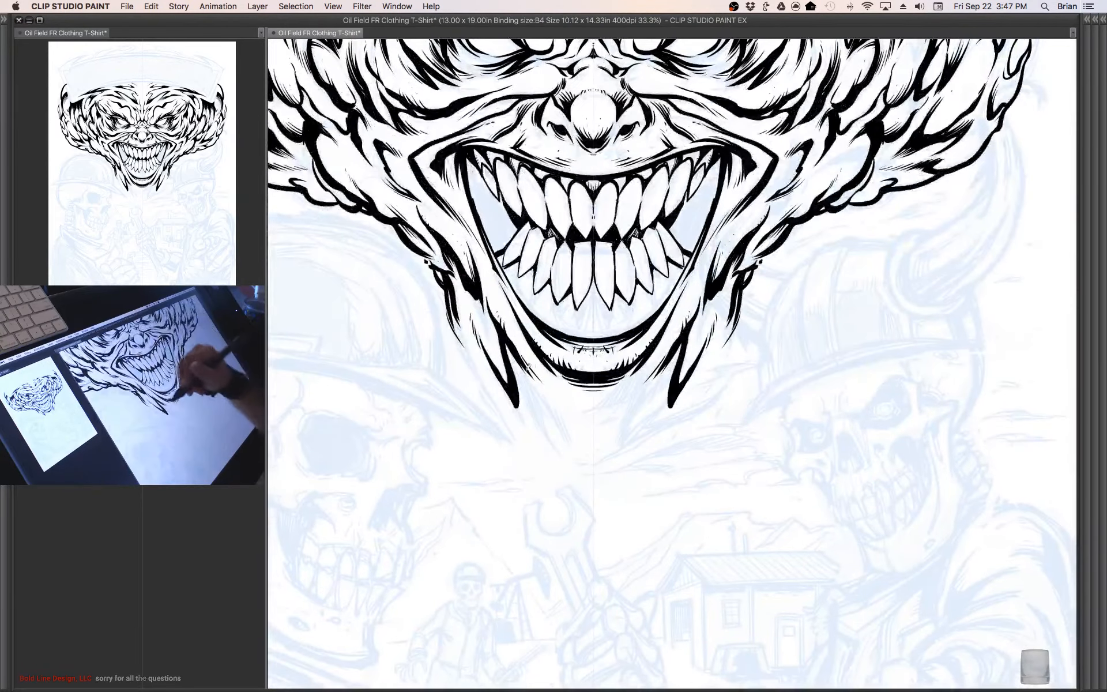
drag(511, 340, 569, 449)
mouse_move(542, 398)
mouse_down()
mouse_move(563, 449)
mouse_move(513, 366)
mouse_move(541, 419)
mouse_up()
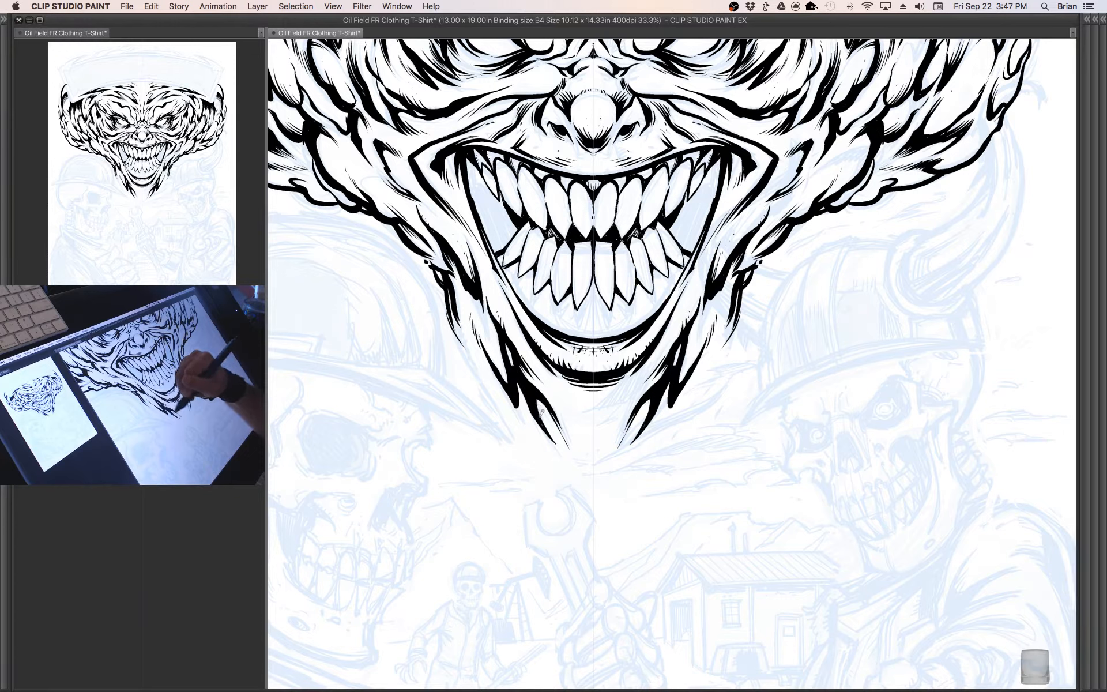
drag(508, 349, 550, 420)
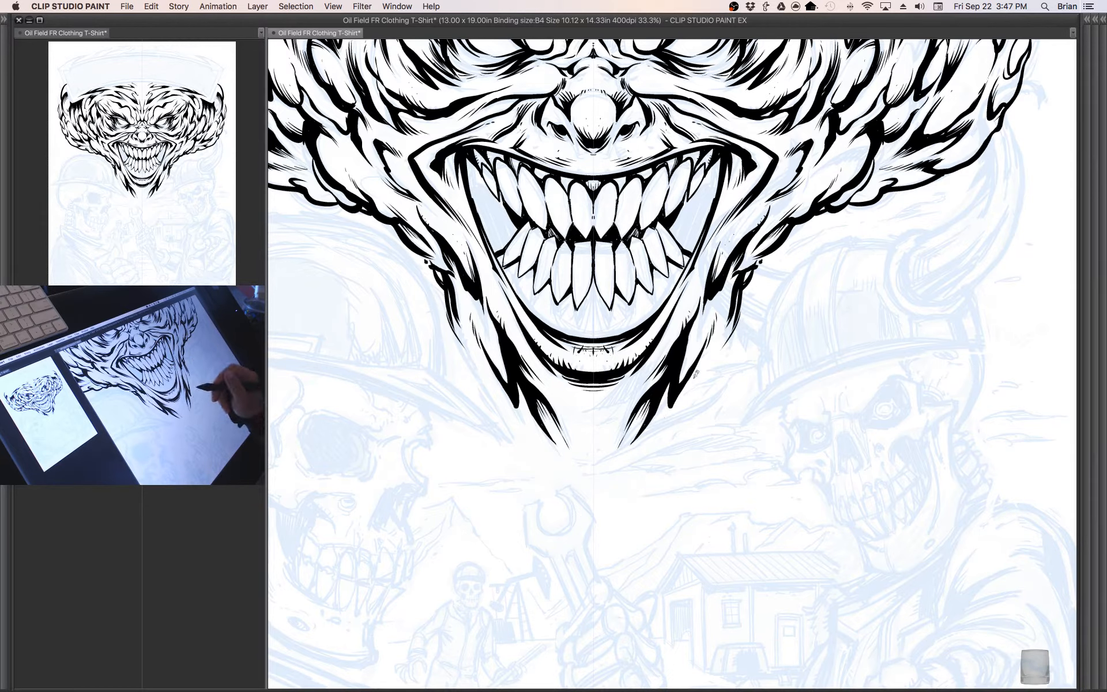
- Fill the inner mouth corners behind the side teeth with solid black
drag(749, 364, 813, 445)
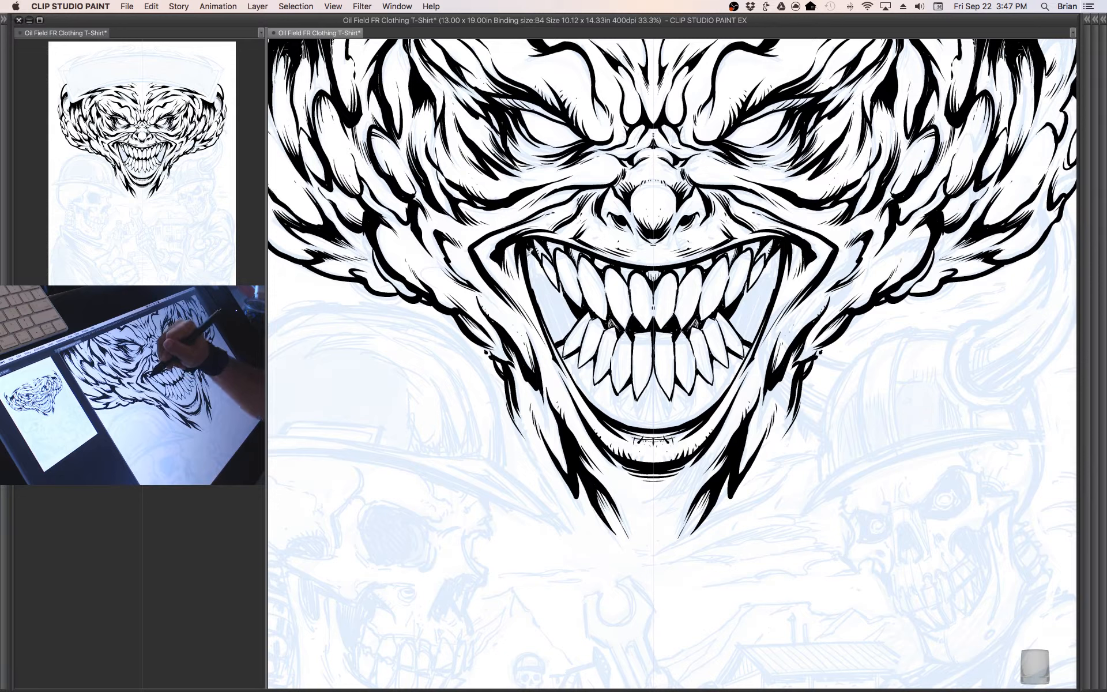
drag(530, 251, 541, 273)
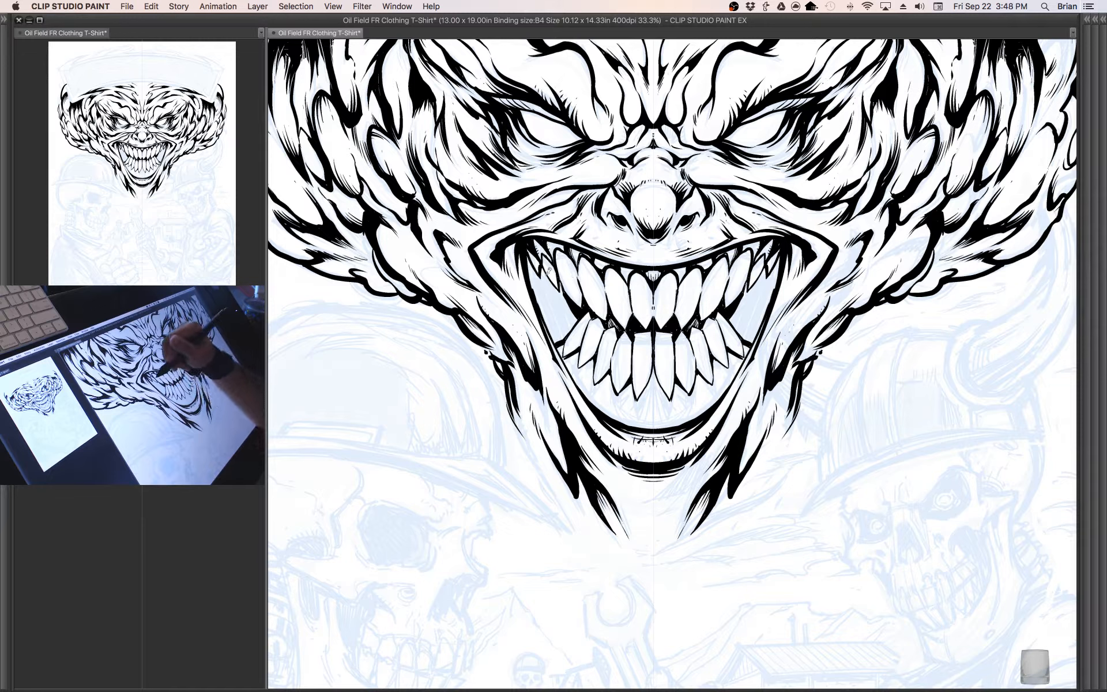
mouse_move(562, 340)
mouse_down()
mouse_move(582, 307)
mouse_move(568, 300)
mouse_move(571, 315)
mouse_move(563, 277)
mouse_move(544, 271)
mouse_move(561, 298)
mouse_up()
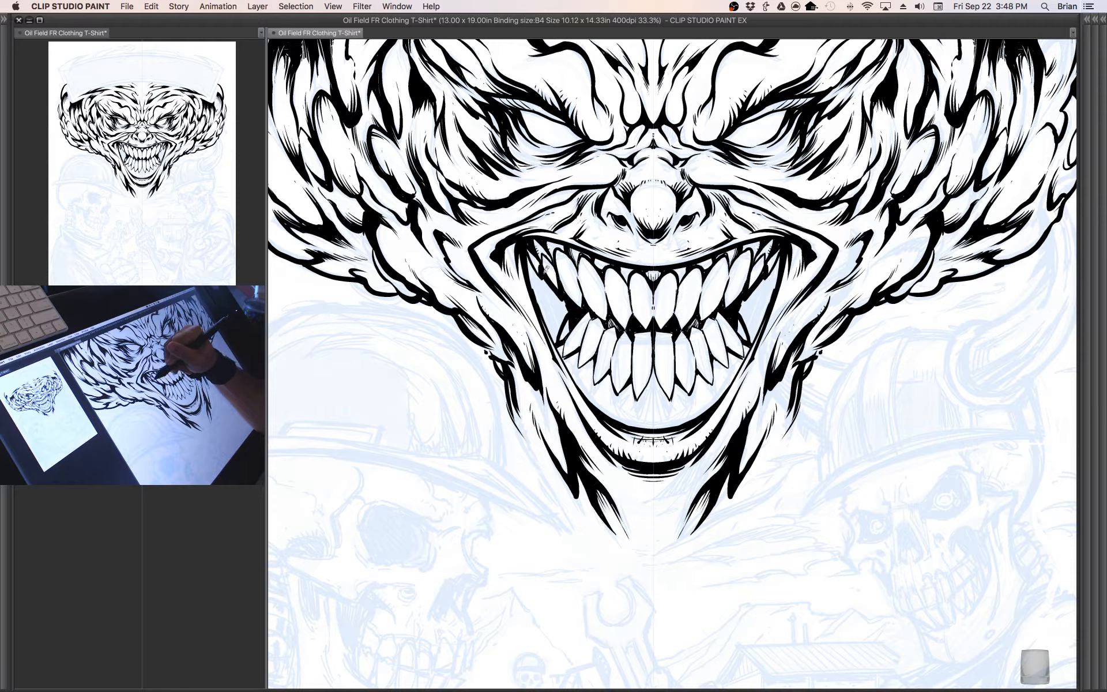
mouse_move(529, 254)
mouse_down()
mouse_move(548, 291)
mouse_move(565, 272)
mouse_move(562, 312)
mouse_move(550, 320)
mouse_move(544, 295)
mouse_move(560, 294)
mouse_move(559, 317)
mouse_up()
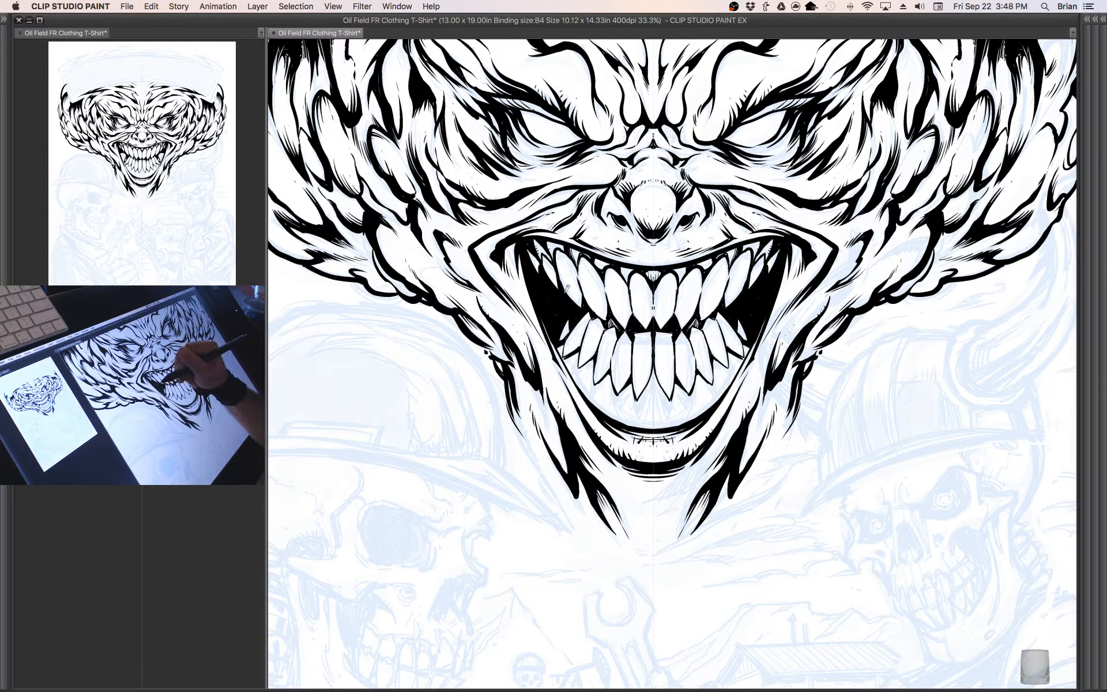
- Ink the lower gums with tapered black shadows between the bottom teeth and the lower lip
mouse_move(699, 410)
mouse_down()
mouse_move(691, 392)
mouse_move(692, 402)
mouse_up()
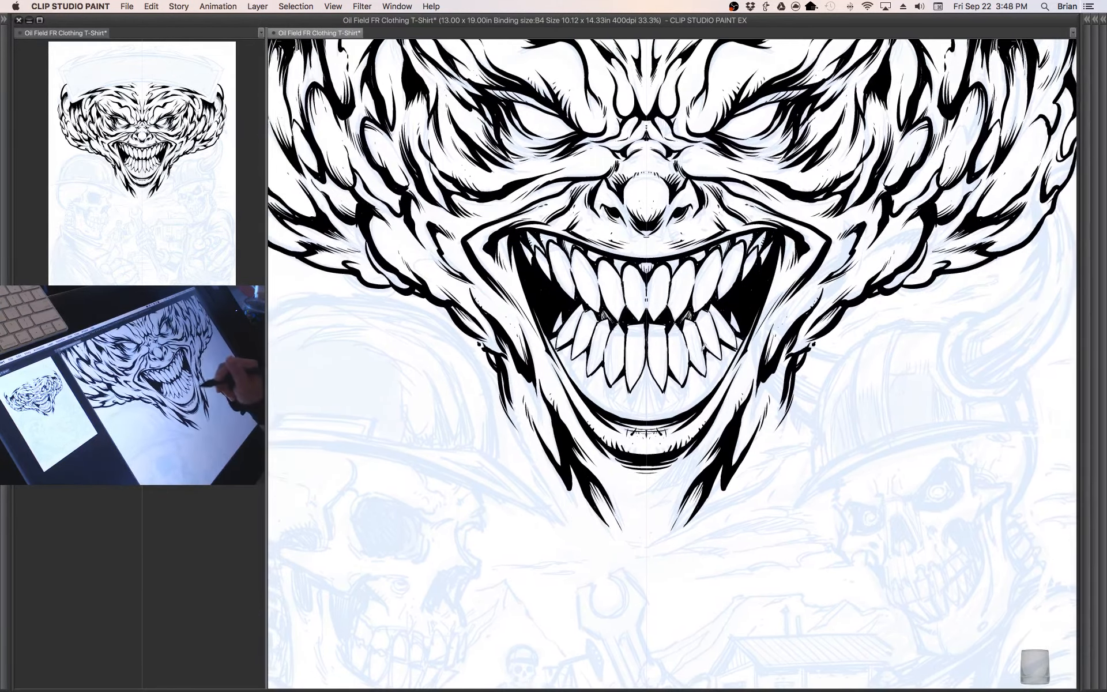
mouse_move(588, 395)
mouse_down()
mouse_move(583, 363)
mouse_move(582, 379)
mouse_move(574, 369)
mouse_move(608, 408)
mouse_move(618, 394)
mouse_move(637, 408)
mouse_move(646, 378)
mouse_up()
mouse_move(649, 402)
mouse_down()
mouse_move(647, 381)
mouse_move(630, 406)
mouse_move(640, 397)
mouse_up()
mouse_move(643, 420)
mouse_down()
mouse_move(643, 393)
mouse_move(591, 384)
mouse_up()
drag(748, 379, 748, 319)
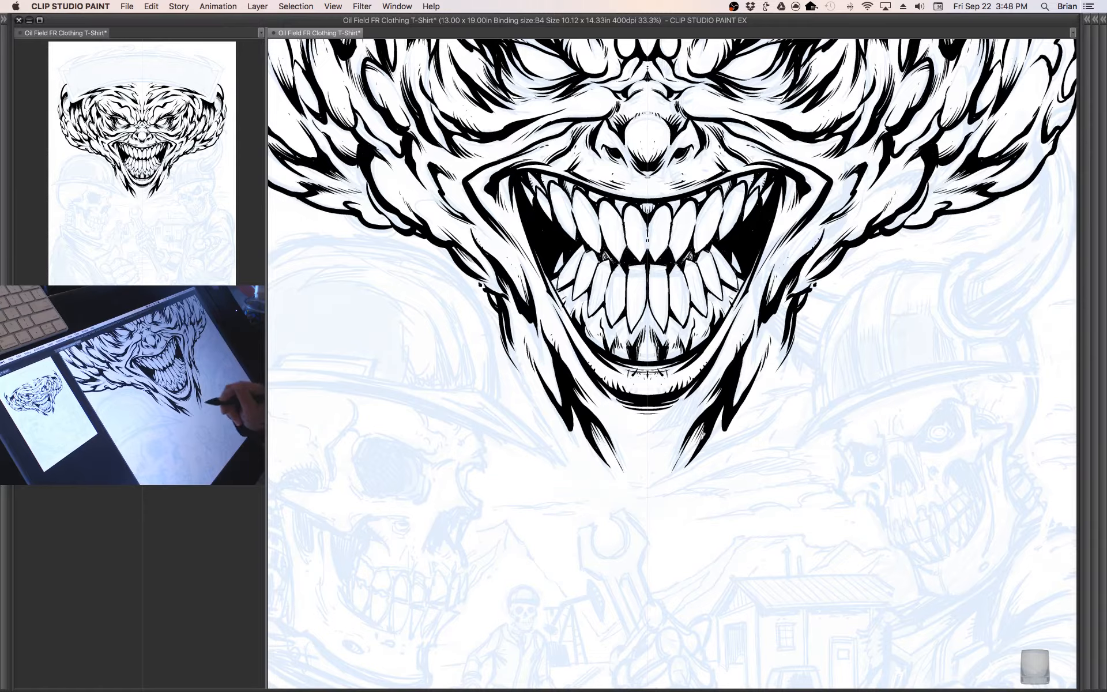
- Look over the inked demon face and save the document
mouse_move(656, 384)
mouse_down()
mouse_move(696, 336)
mouse_move(733, 442)
mouse_move(717, 492)
mouse_move(650, 590)
mouse_up()
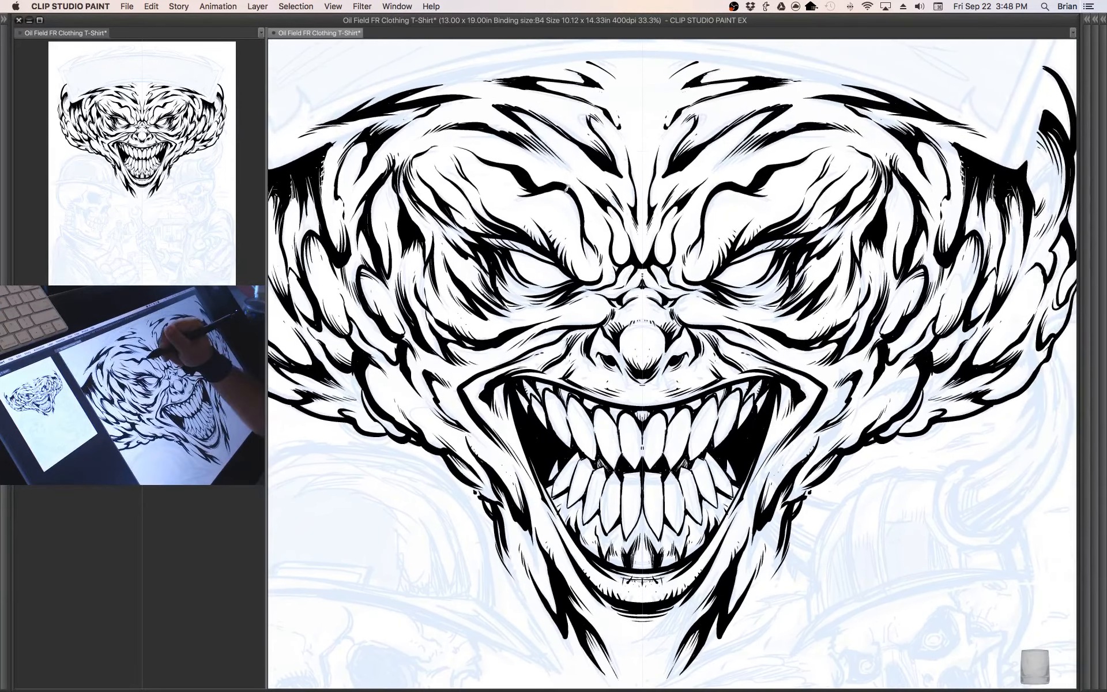
drag(629, 325, 622, 383)
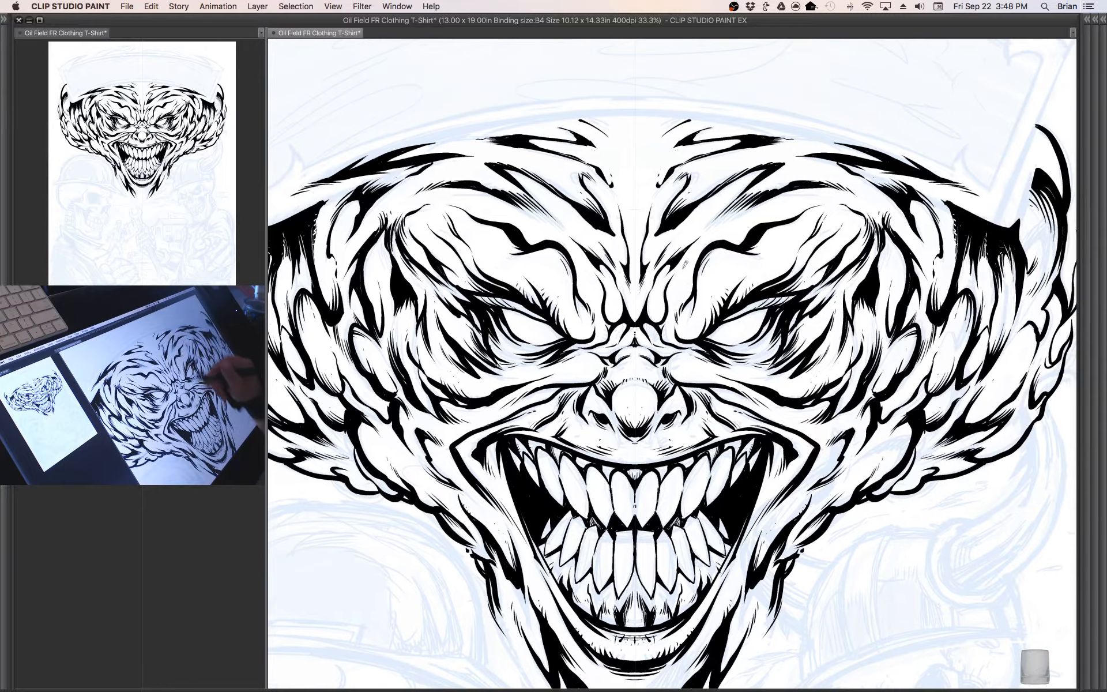
drag(700, 505, 738, 280)
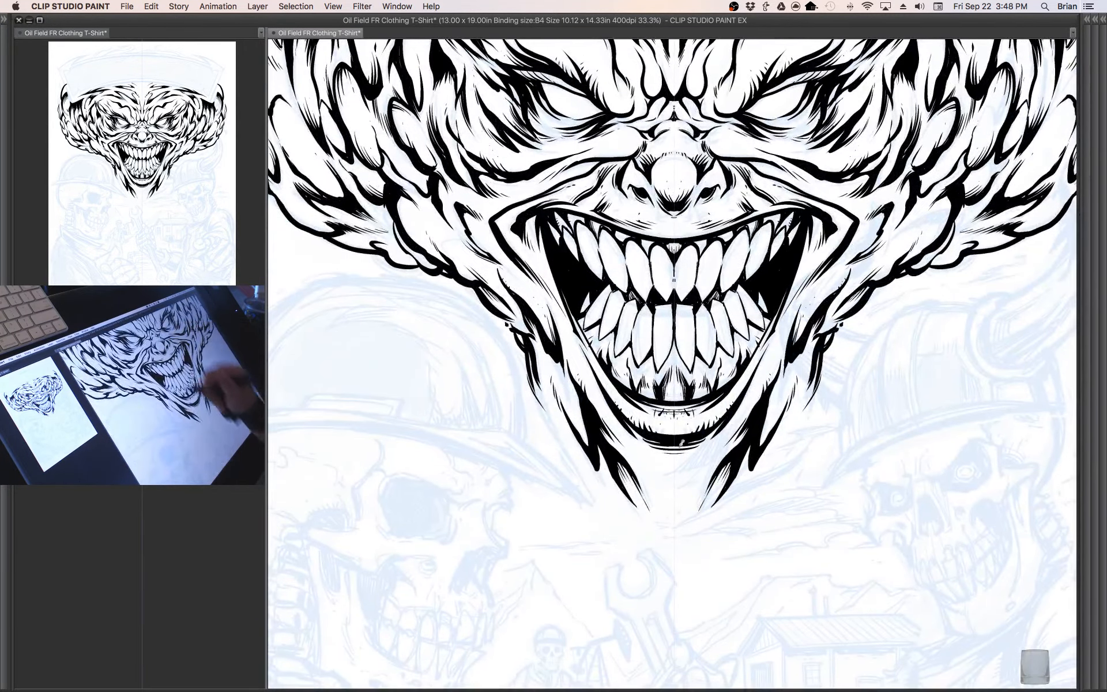
mouse_move(812, 502)
mouse_down()
mouse_move(756, 361)
mouse_move(659, 363)
mouse_move(594, 419)
mouse_up()
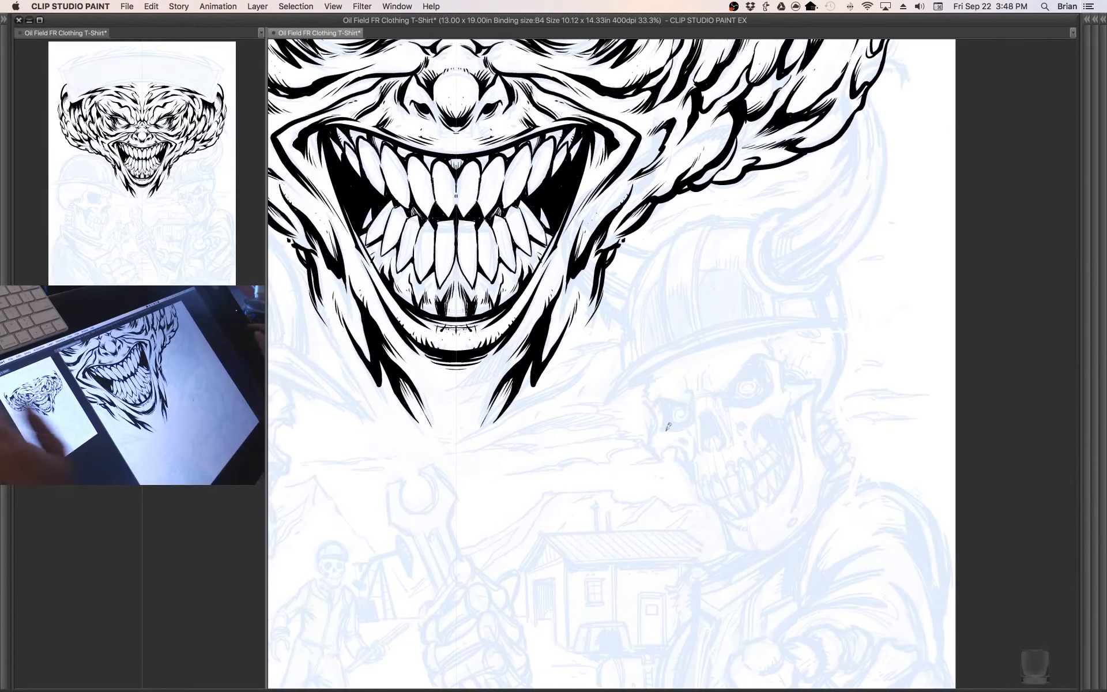
key(super+s)
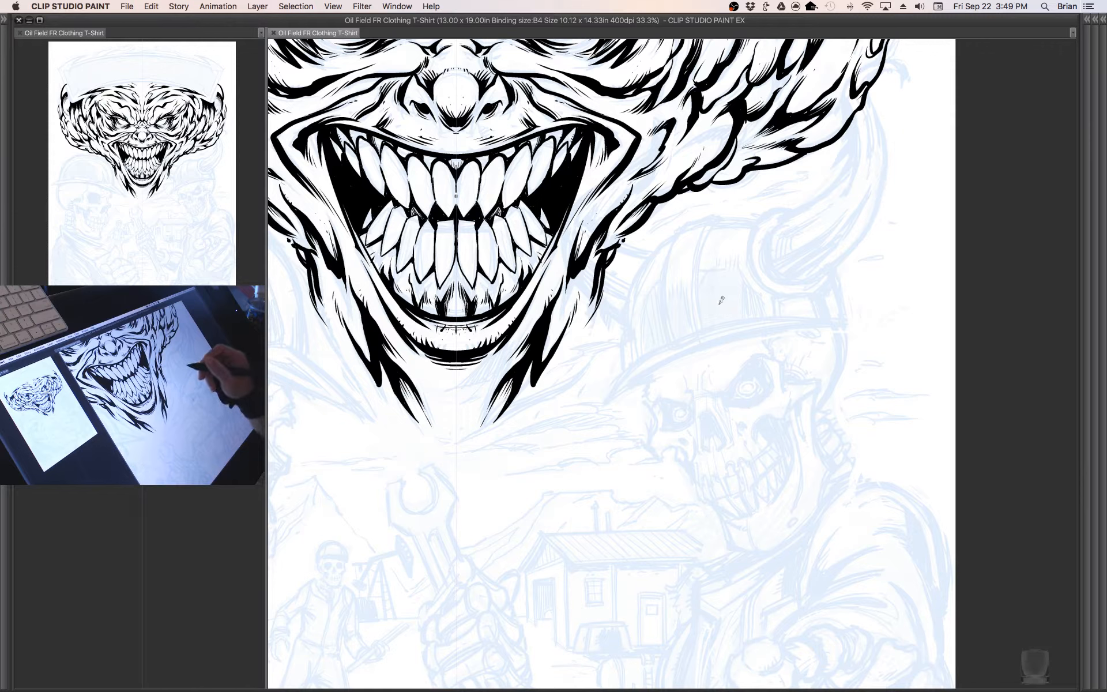
- Lock the transparent pixels of Layer 1 and recolor its linework with mid-grey (RGB 126, 126, 126)
key(space)
drag(725, 285, 684, 257)
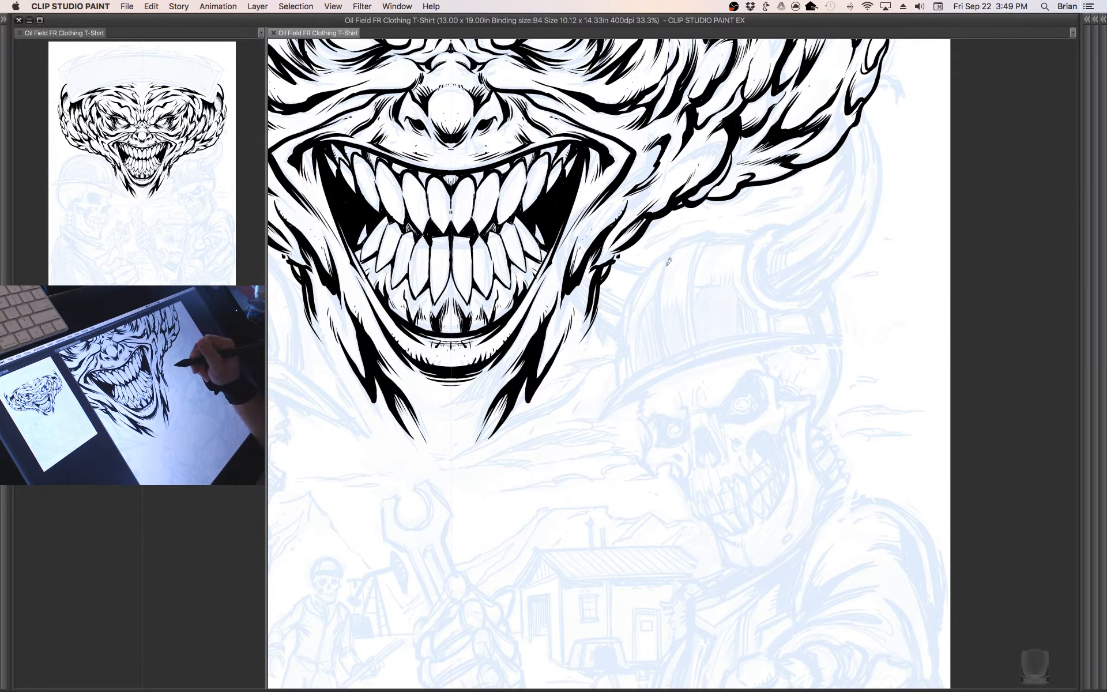
key(Tab)
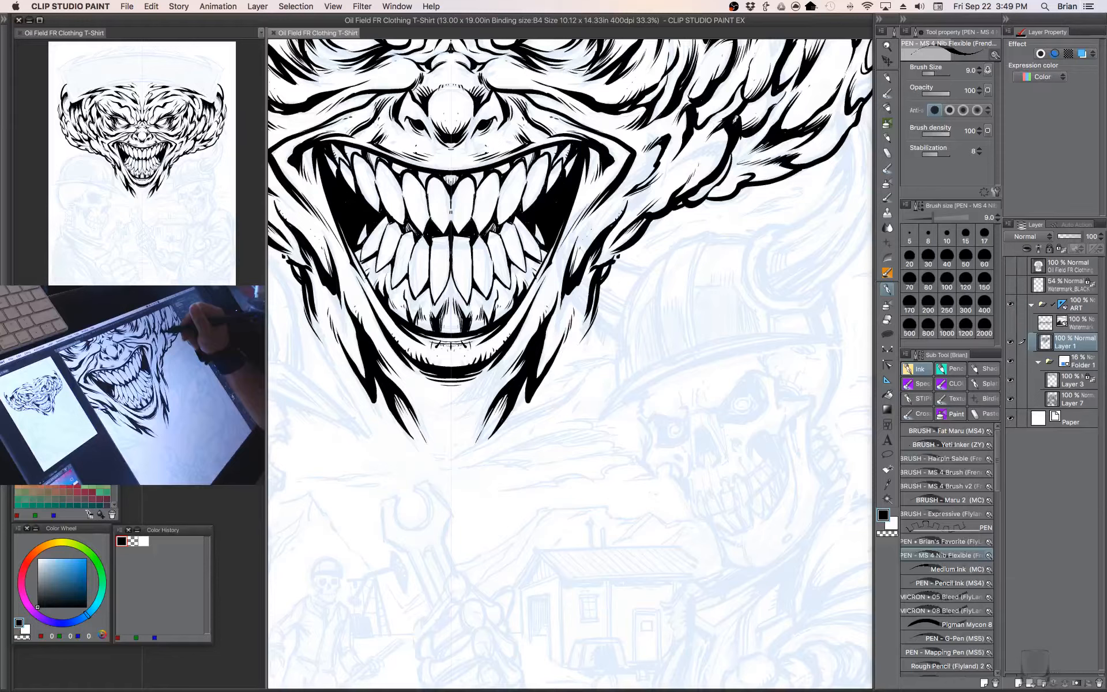
key(super+minus)
key(super+minus)
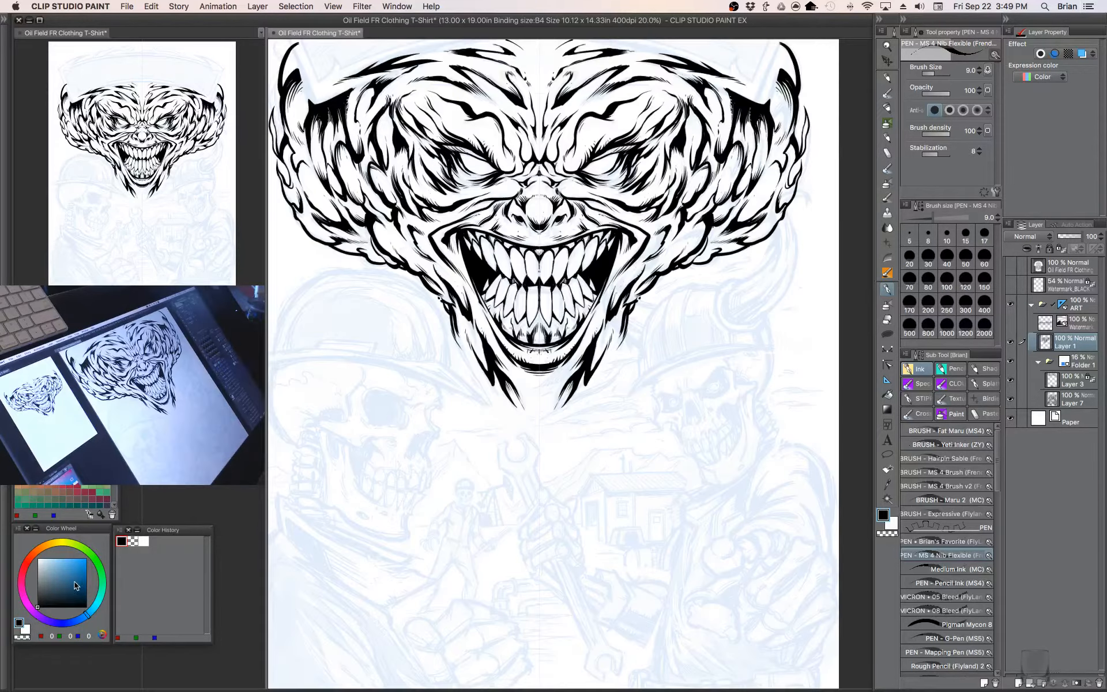
drag(74, 582, 34, 583)
key(slash)
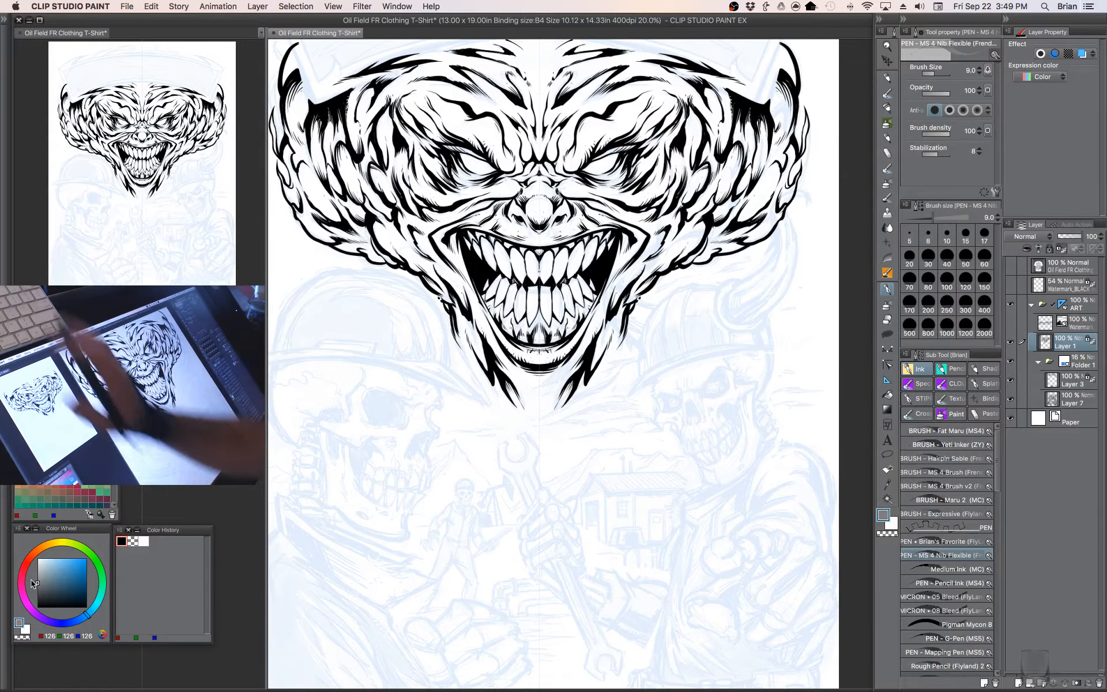
key(alt+BackSpace)
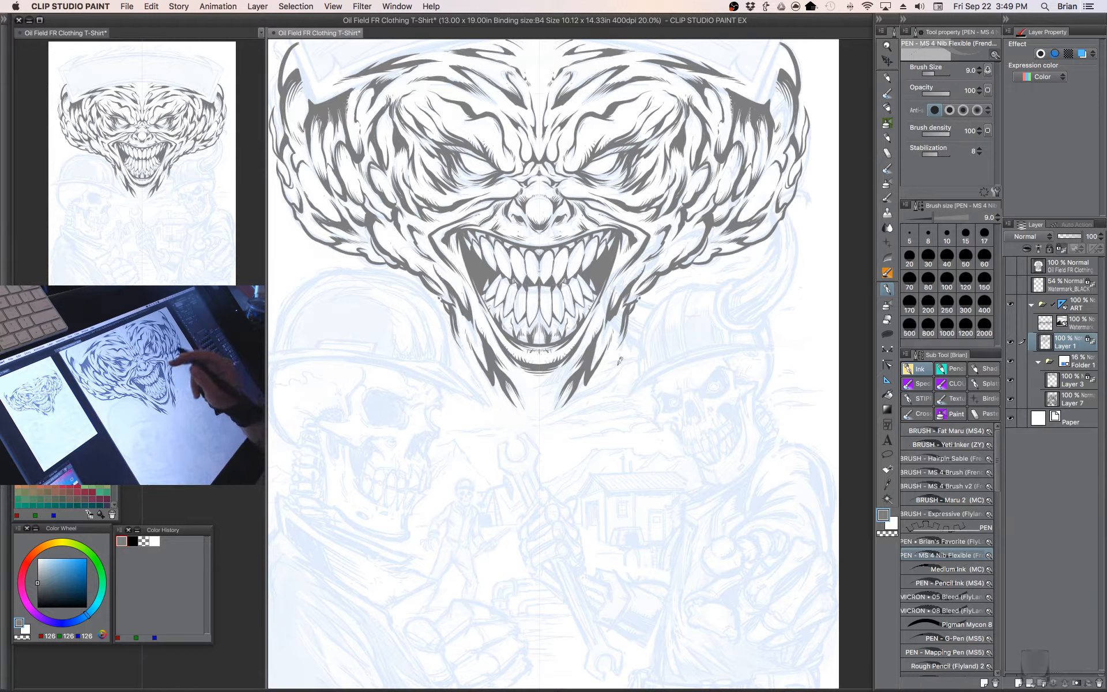
- Add a new raster layer above the grey demon linework and reset the drawing color to black
click(1019, 683)
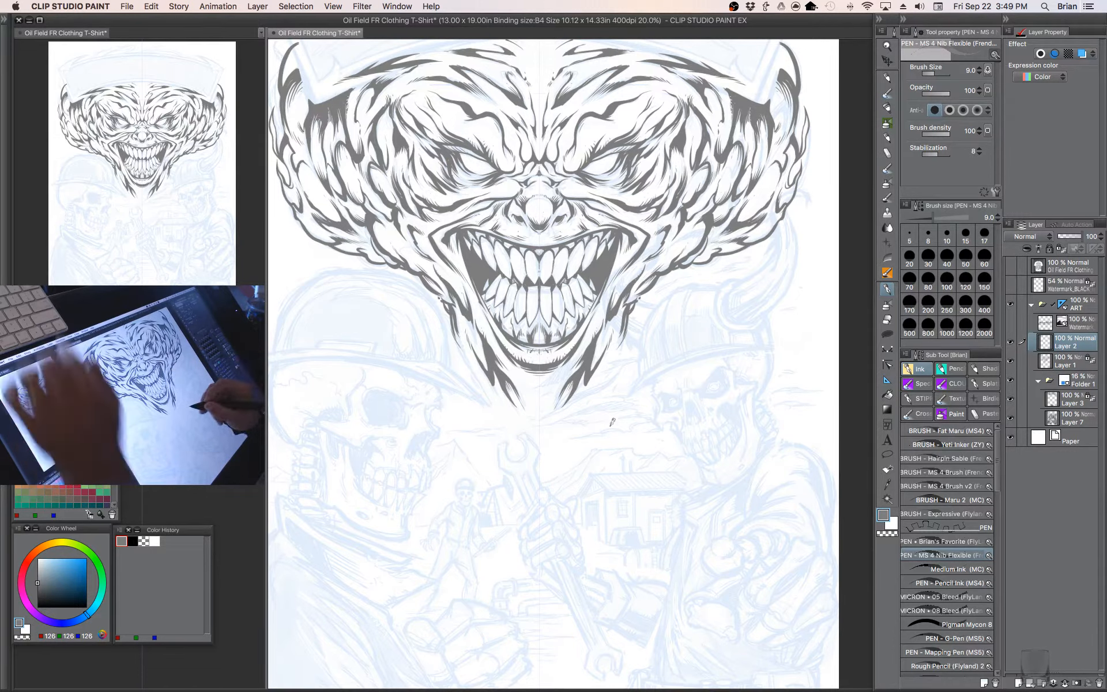
scroll(676, 460, up, 1)
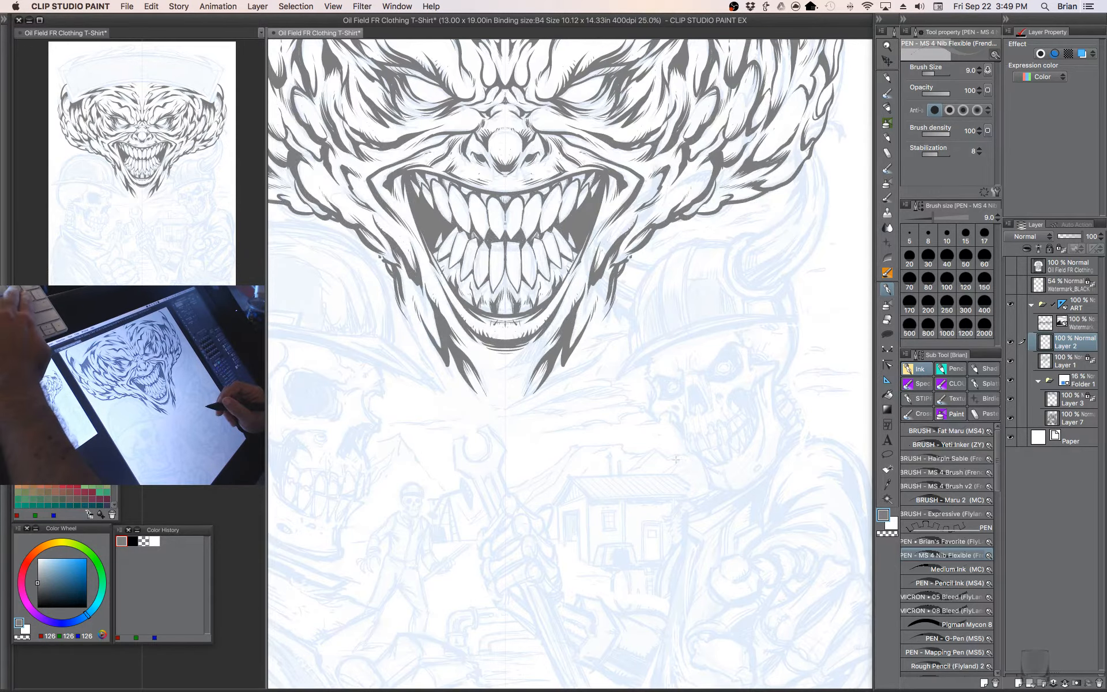
drag(676, 460, 601, 522)
key(d)
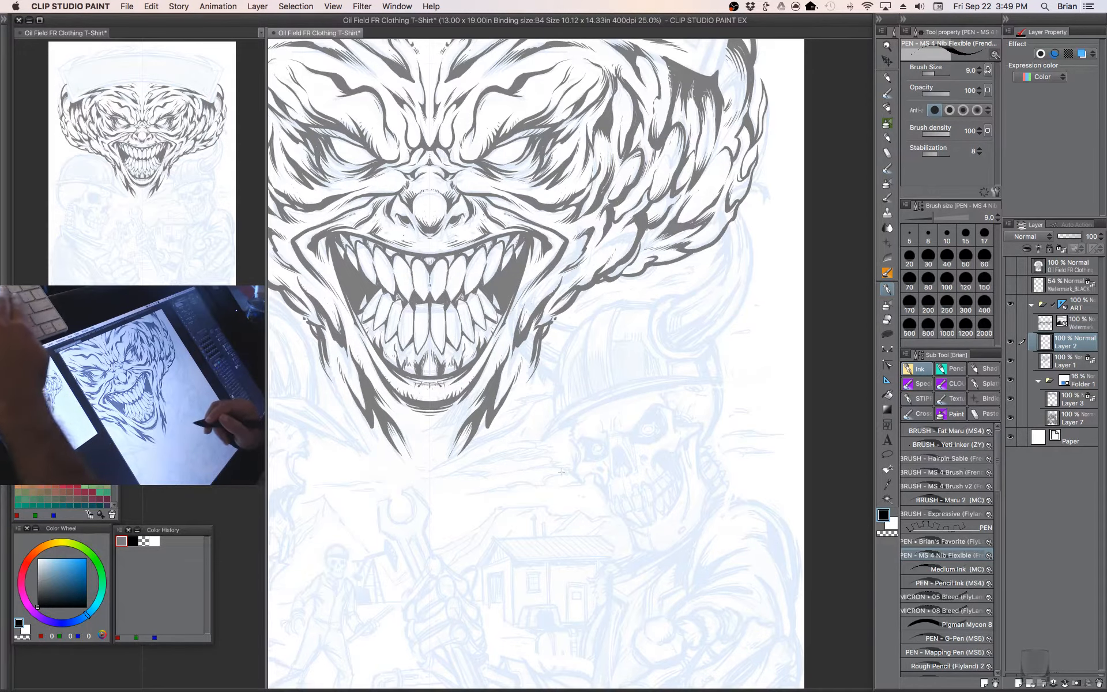
- Ink the outlines of both eye sockets on the horned-helmet skull, reducing the pen size to 8
scroll(562, 472, up, 1)
drag(675, 444, 662, 424)
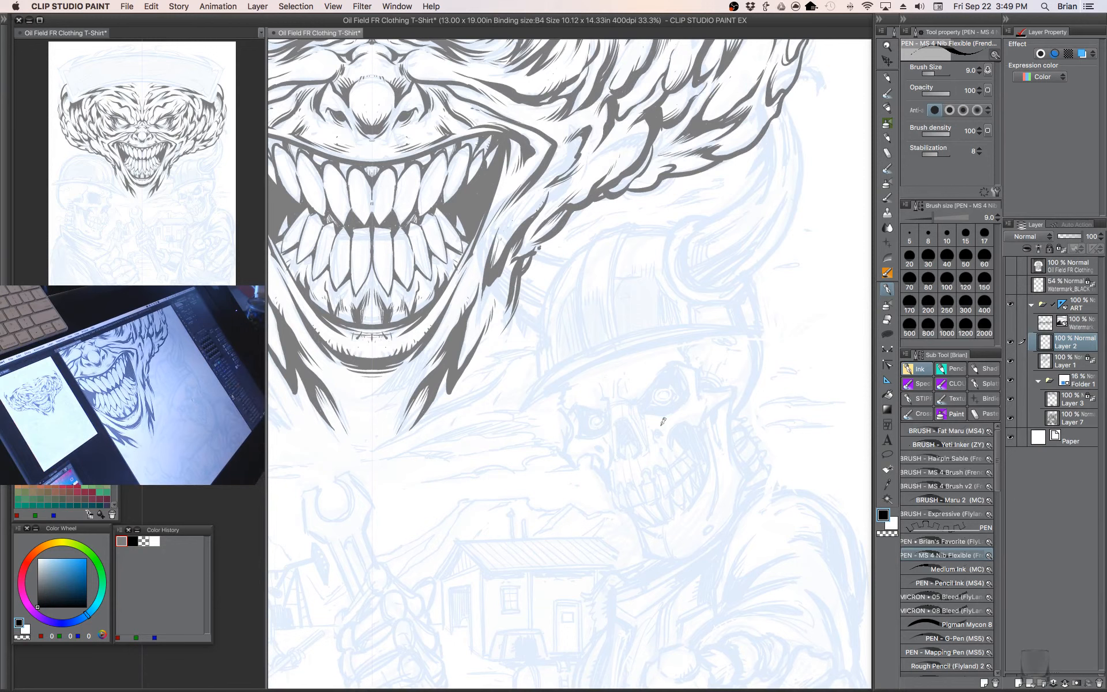
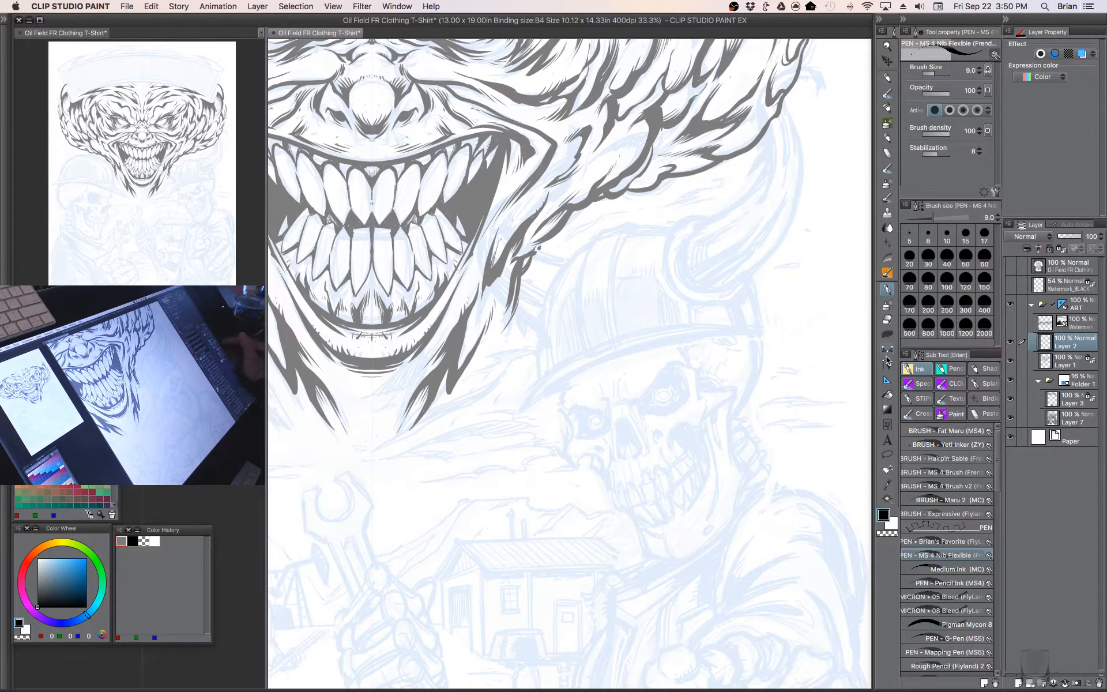
key(Tab)
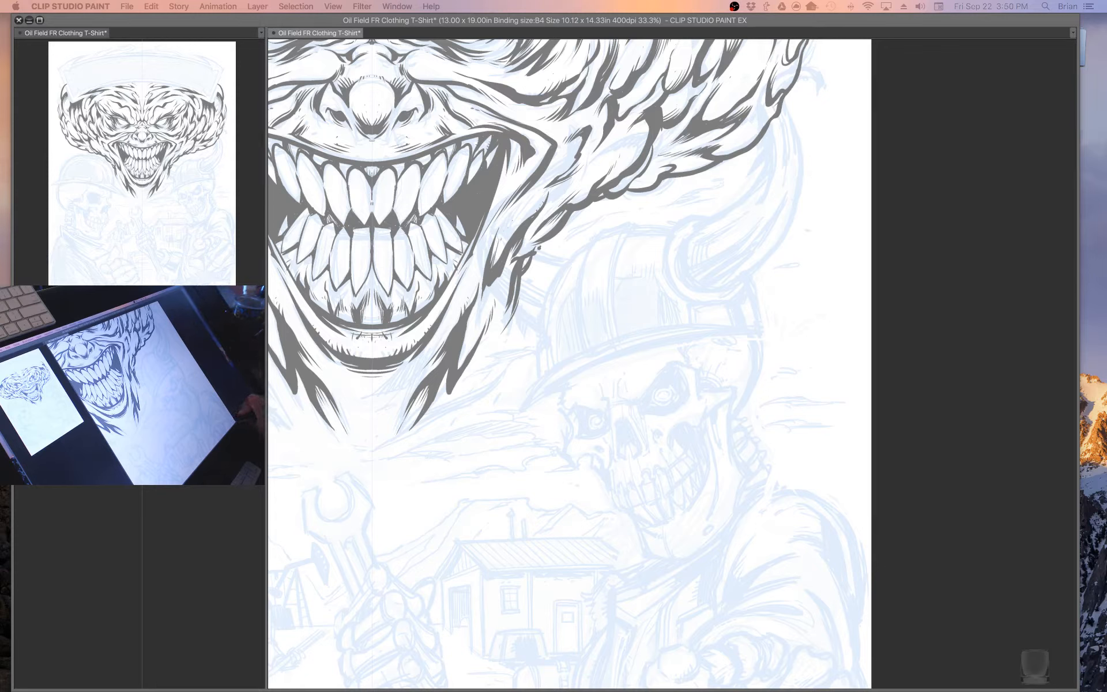
key(Tab)
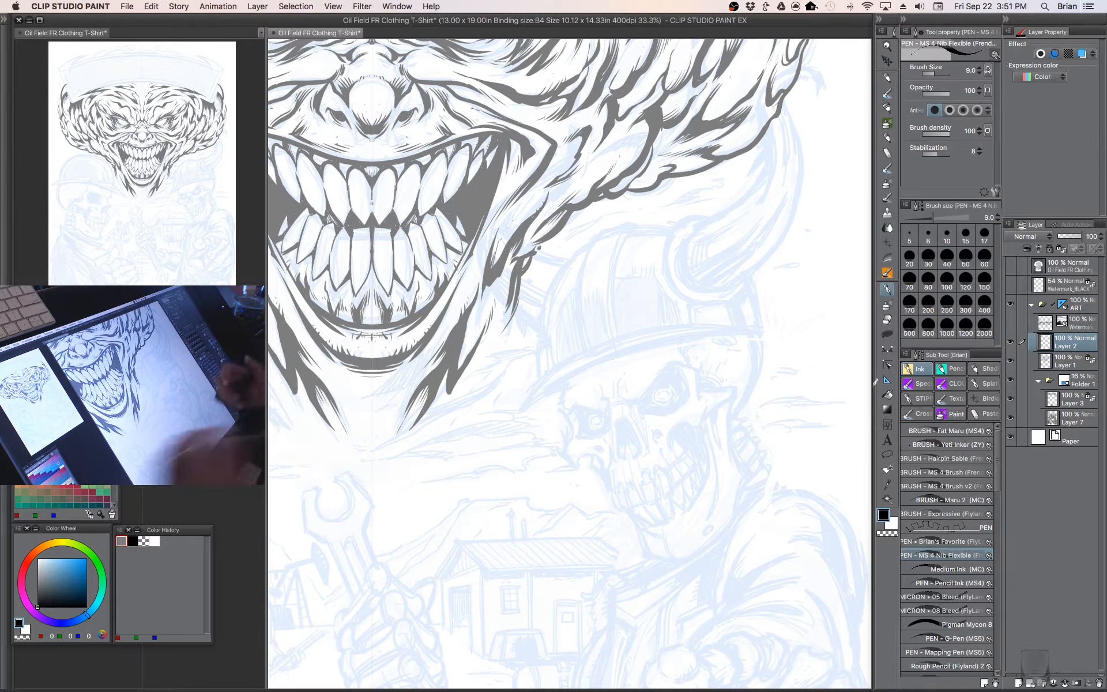
mouse_move(622, 397)
mouse_down()
mouse_move(639, 400)
mouse_move(678, 363)
mouse_up()
key(bracketleft)
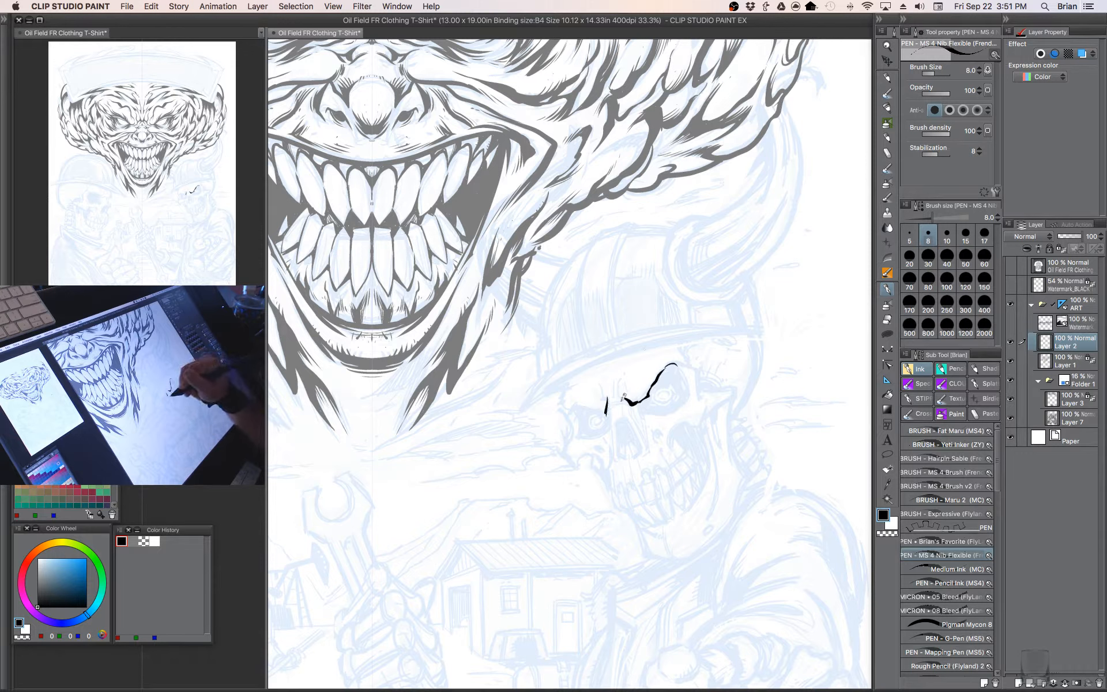
mouse_move(607, 399)
mouse_down()
mouse_move(582, 435)
mouse_move(636, 400)
mouse_move(647, 417)
mouse_move(665, 416)
mouse_move(686, 399)
mouse_move(666, 364)
mouse_up()
key(bracketleft)
key(bracketright)
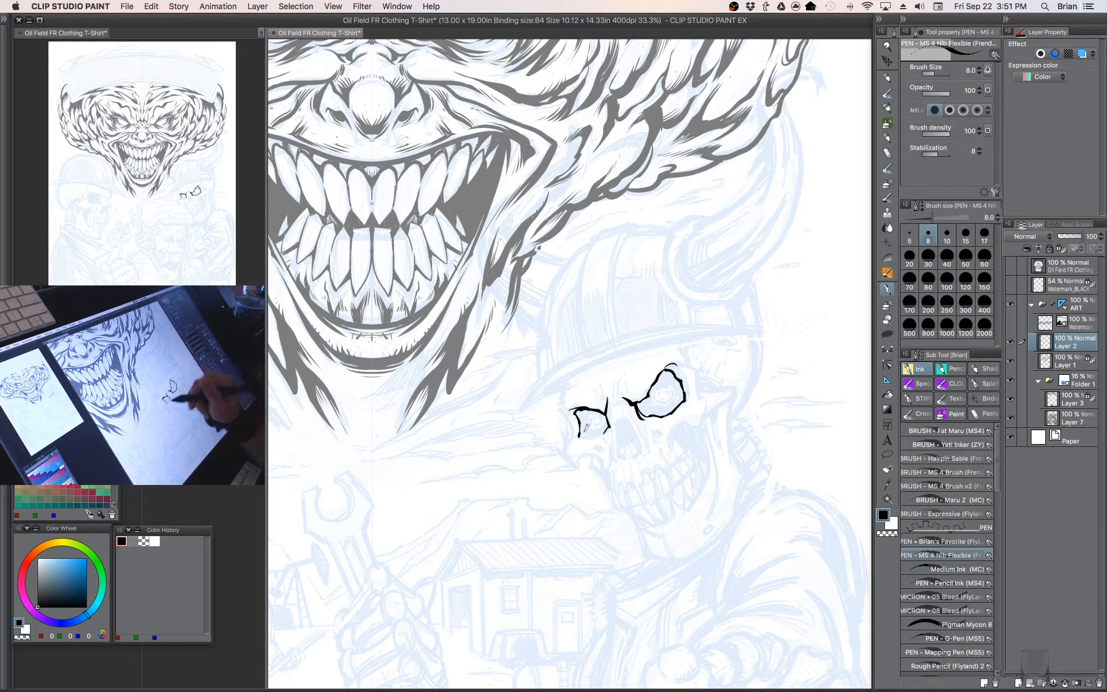
drag(579, 432, 609, 430)
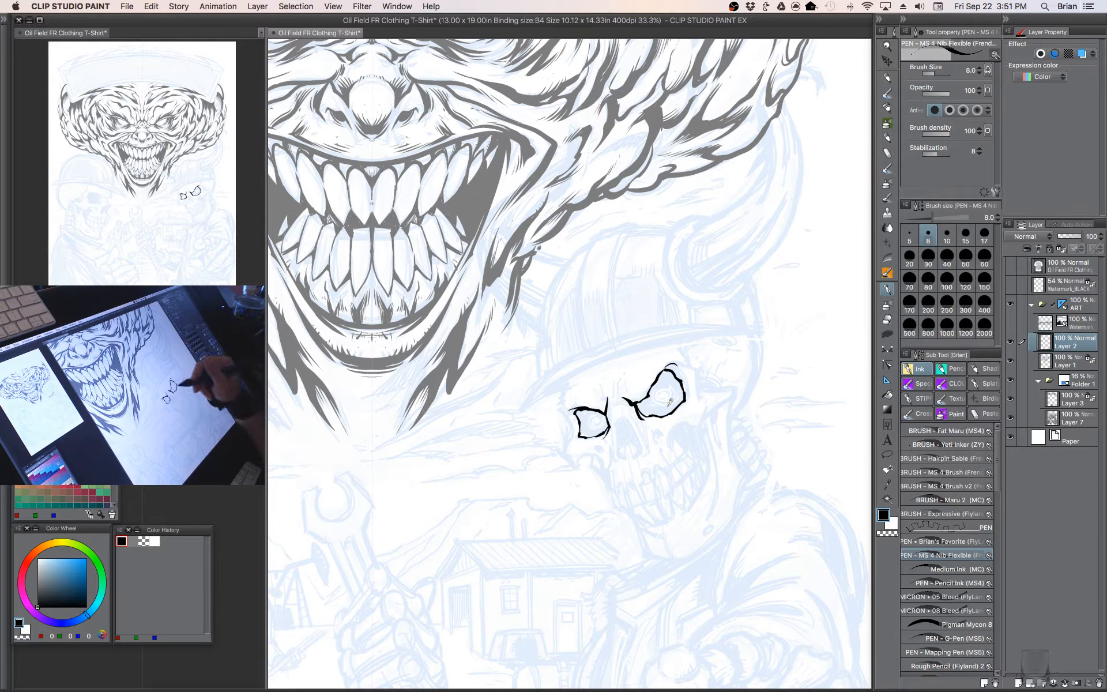
- Ink the helmeted skull's cheekbone contours below both eye sockets and the outer brow edge beside the smaller socket
drag(691, 419, 682, 390)
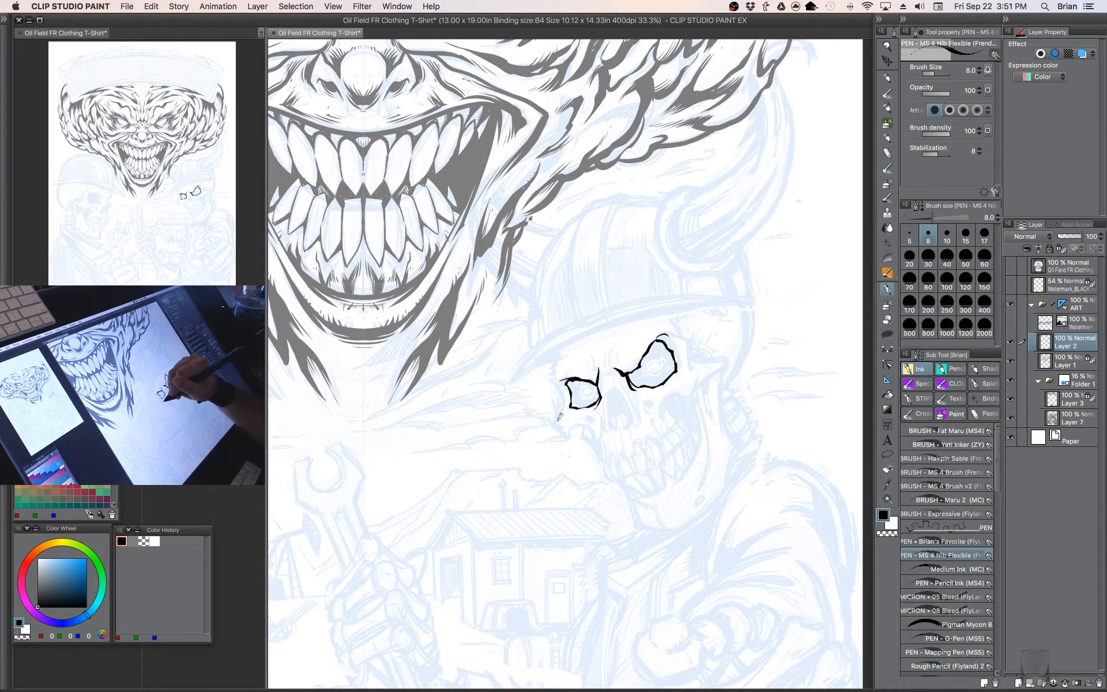
mouse_move(558, 408)
mouse_down()
mouse_move(556, 421)
mouse_move(576, 430)
mouse_up()
key([)
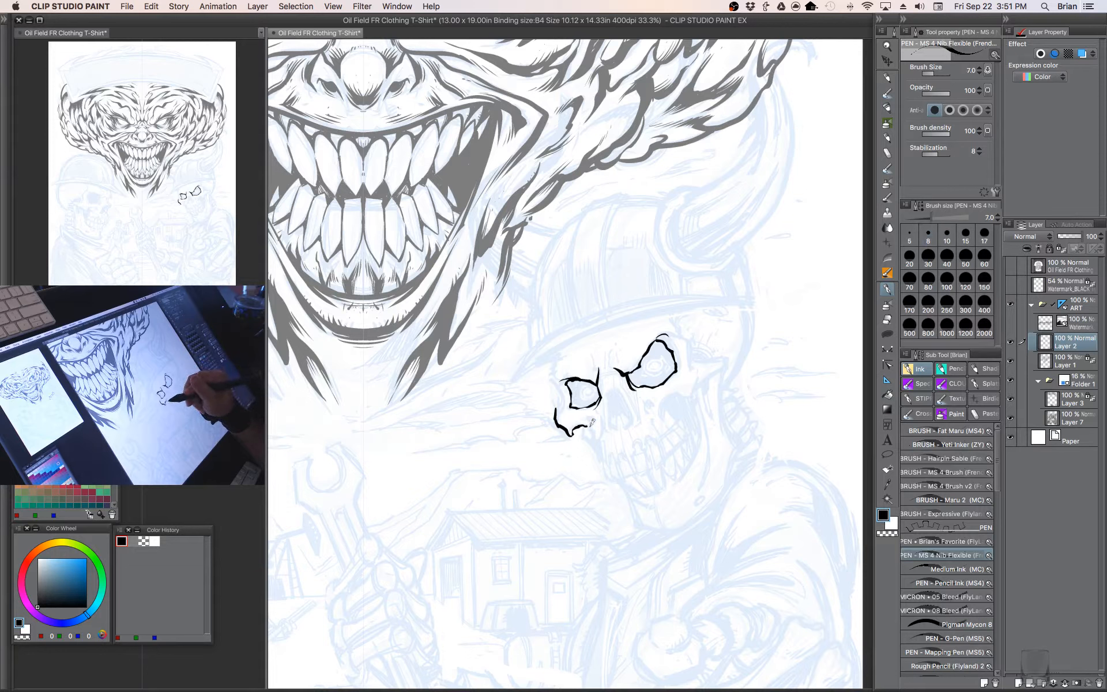
key(bracketright)
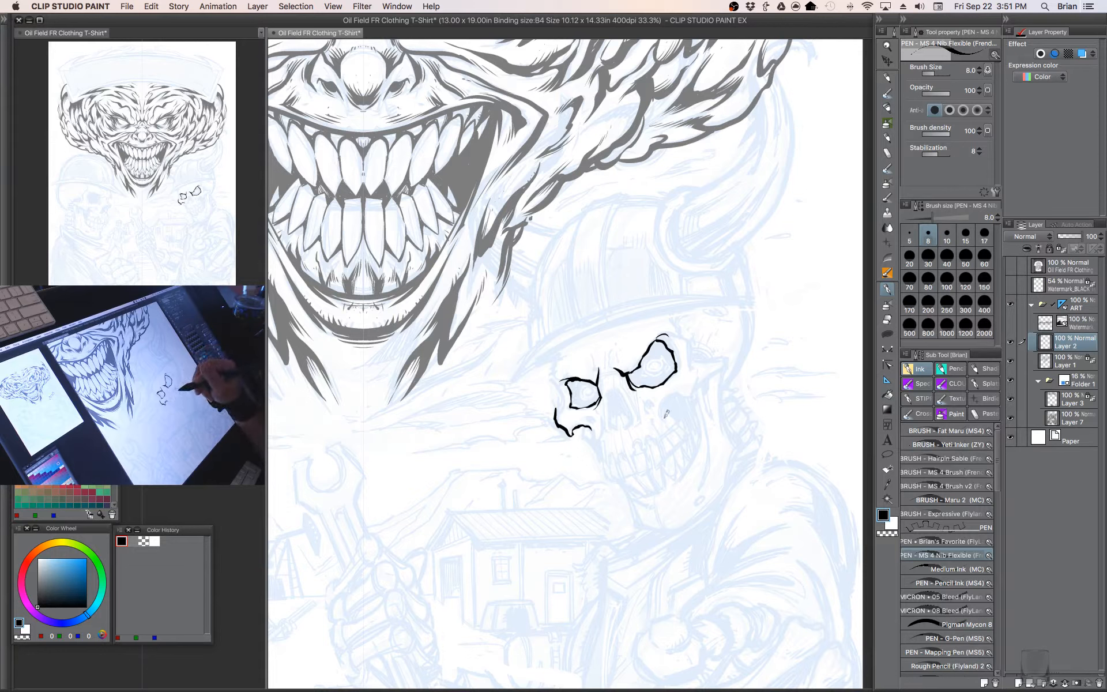
mouse_move(661, 416)
mouse_down()
mouse_move(672, 392)
mouse_move(696, 382)
mouse_move(697, 364)
mouse_up()
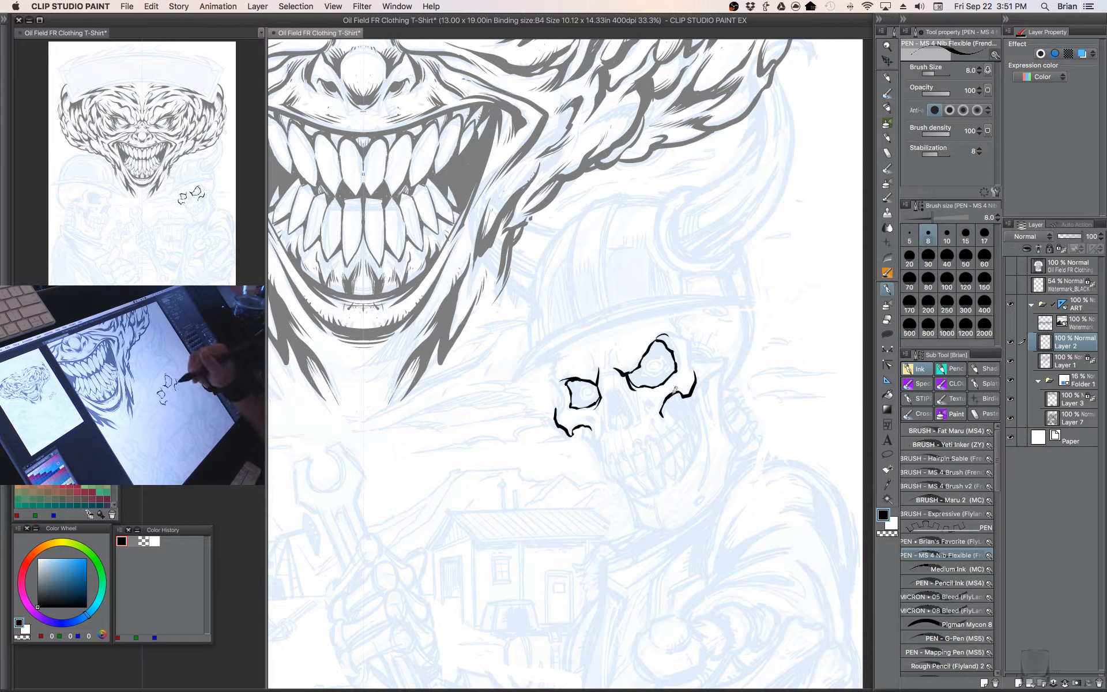
drag(679, 390, 682, 411)
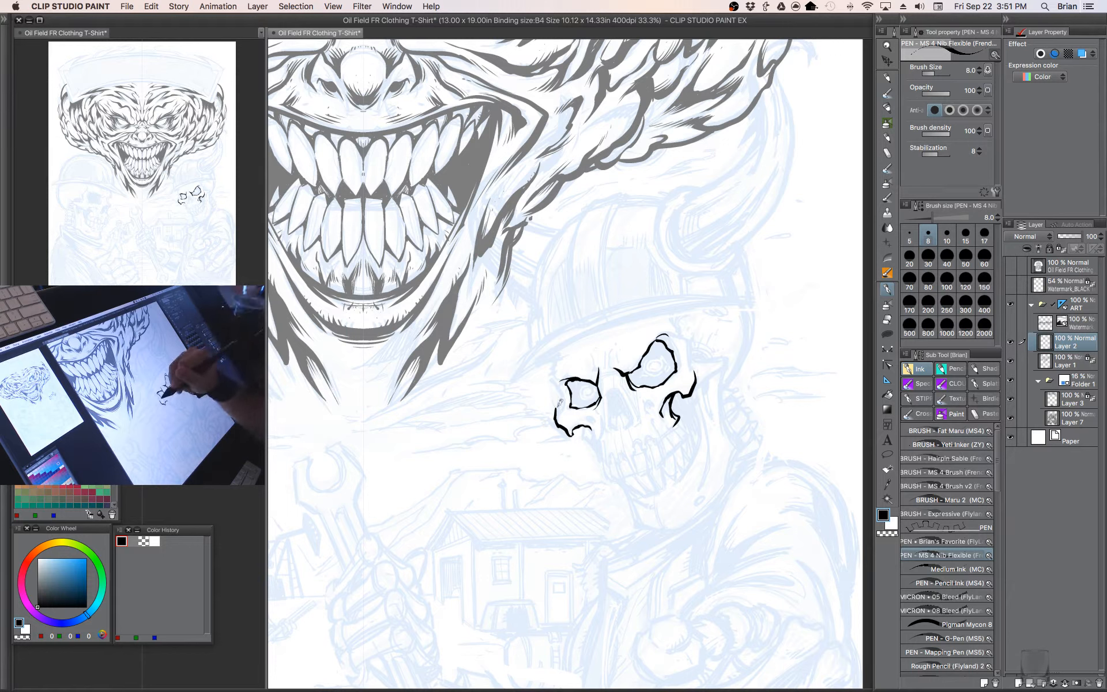
drag(564, 405, 553, 374)
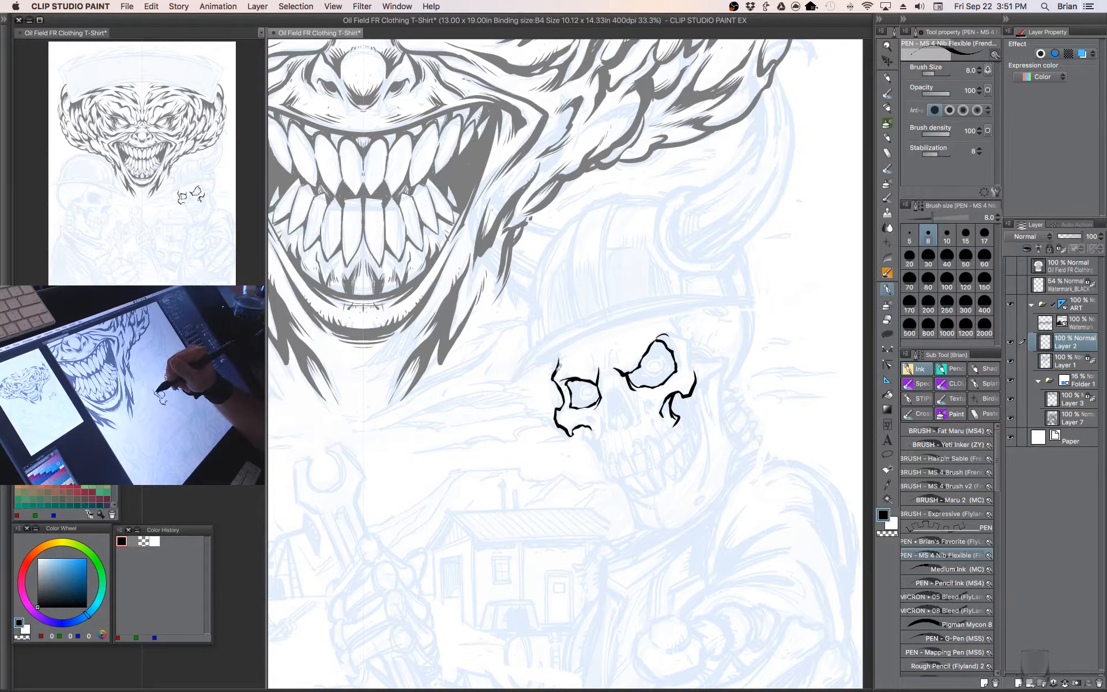
drag(558, 369, 554, 348)
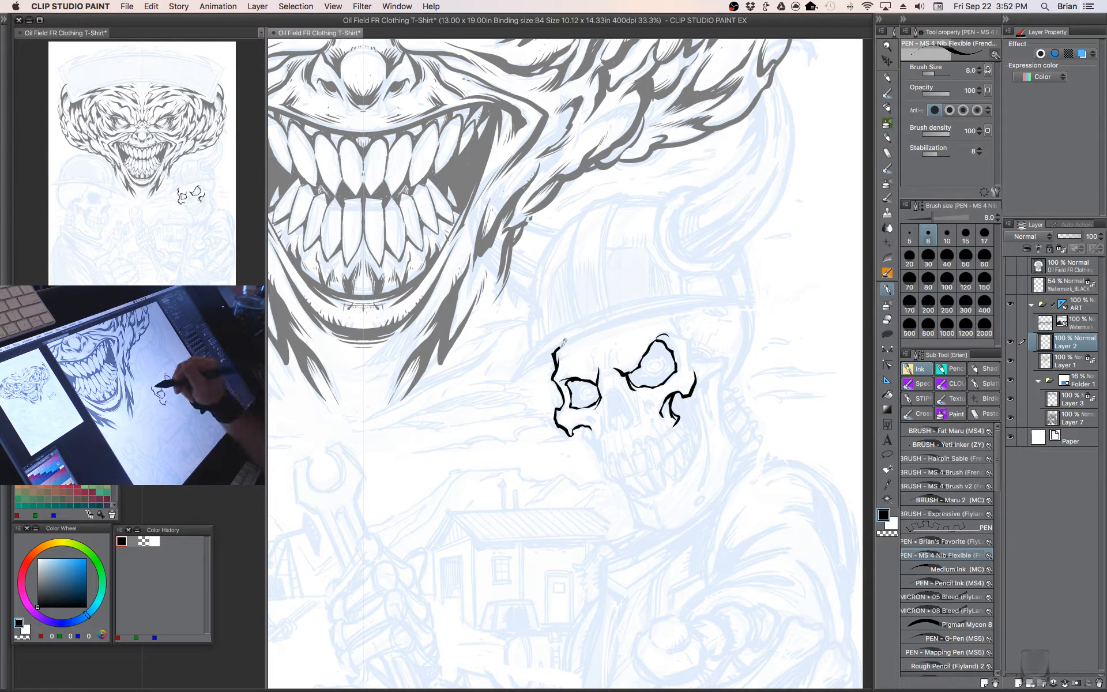
- Ink the curved helmet brim line across the skull's forehead with the pen size at 9
key(bracketright)
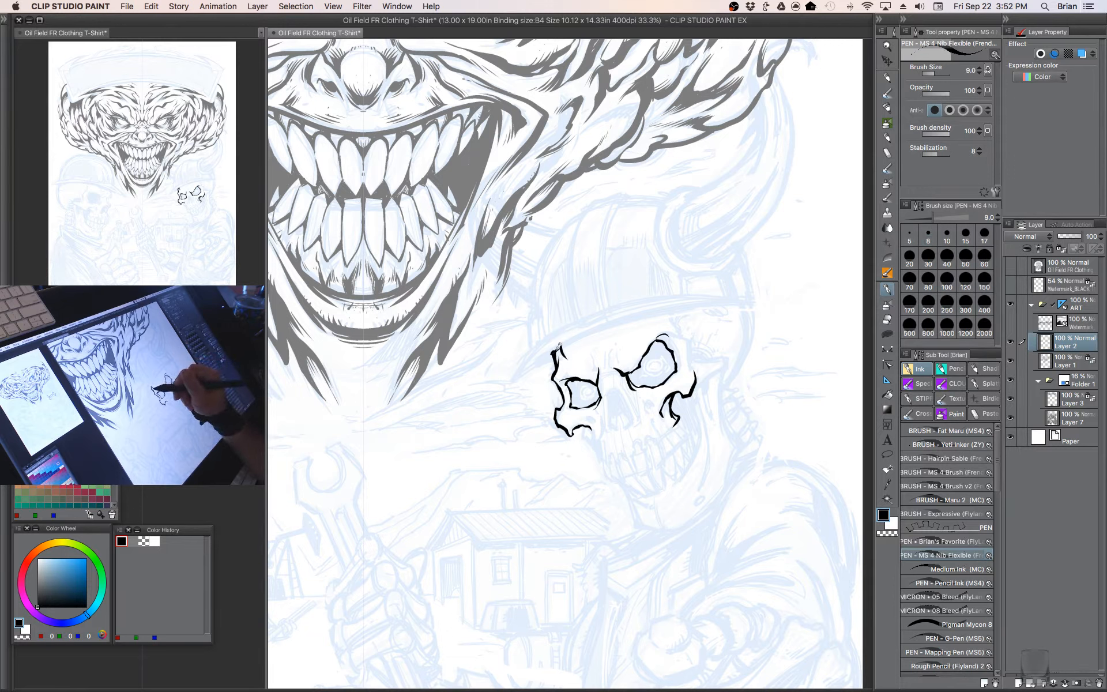
mouse_move(553, 351)
mouse_down()
mouse_move(637, 313)
mouse_move(681, 306)
mouse_up()
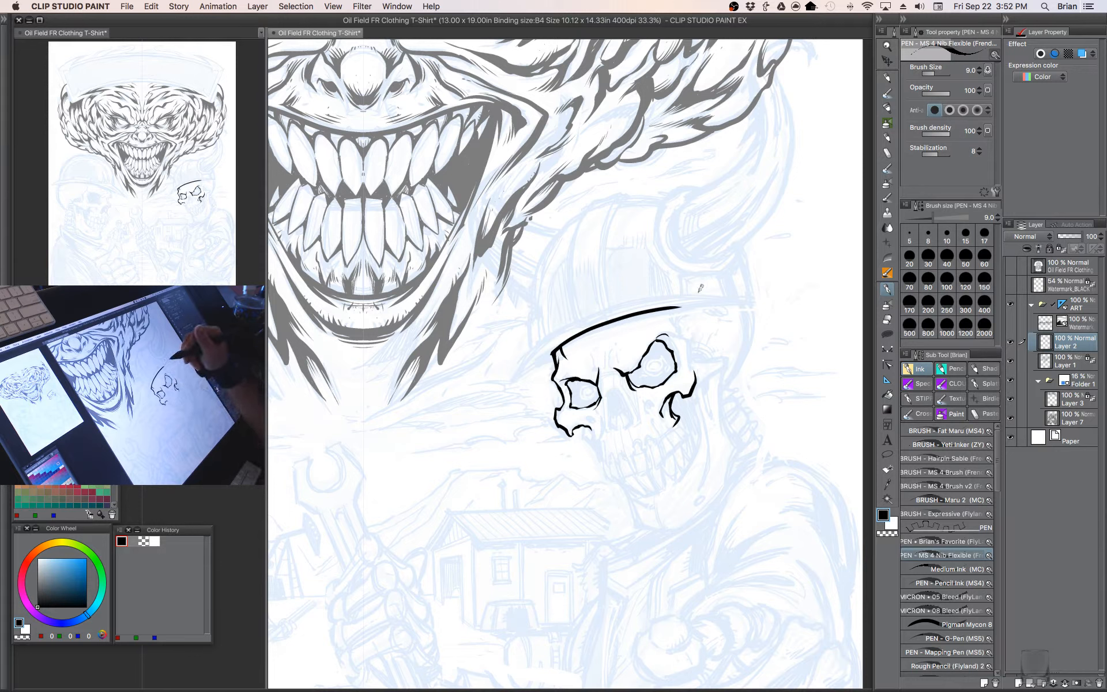
drag(669, 308, 672, 317)
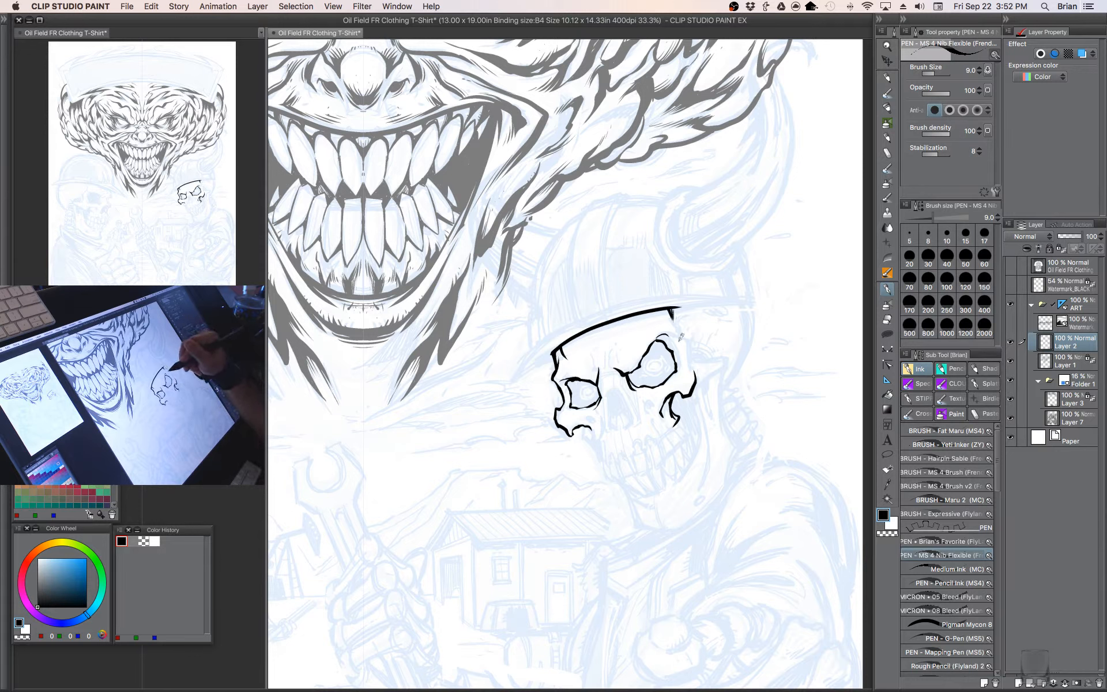
- Ink the skull's temple edge and the cheekbone arch beside the larger eye socket with the pen size at 8
key(bracketleft)
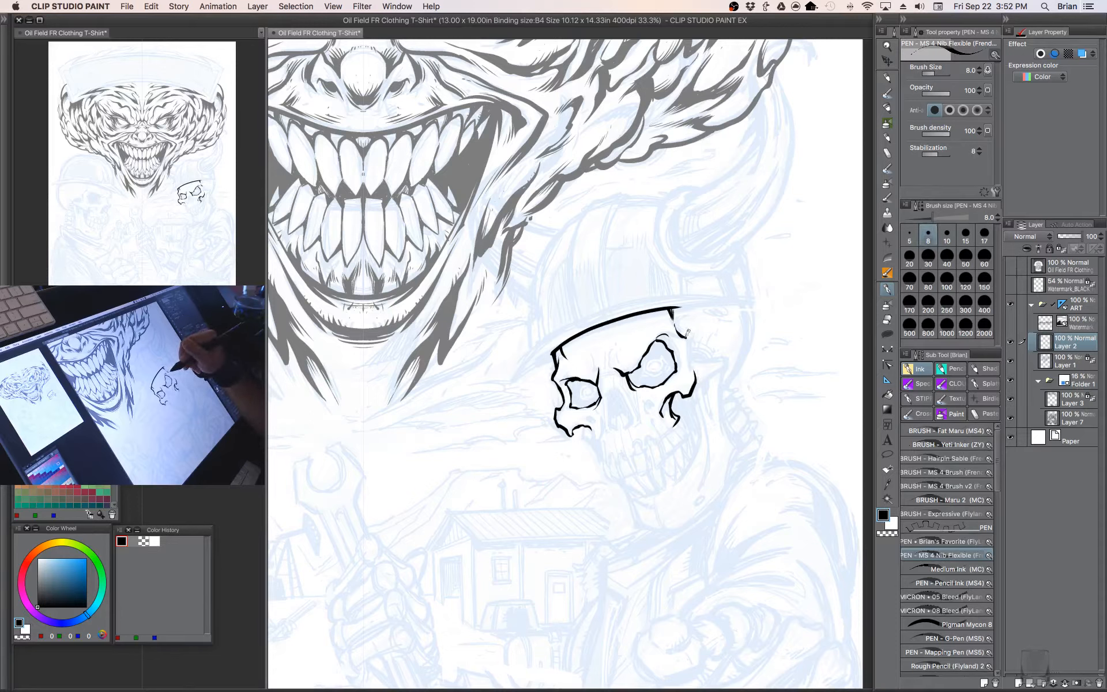
drag(687, 330, 688, 357)
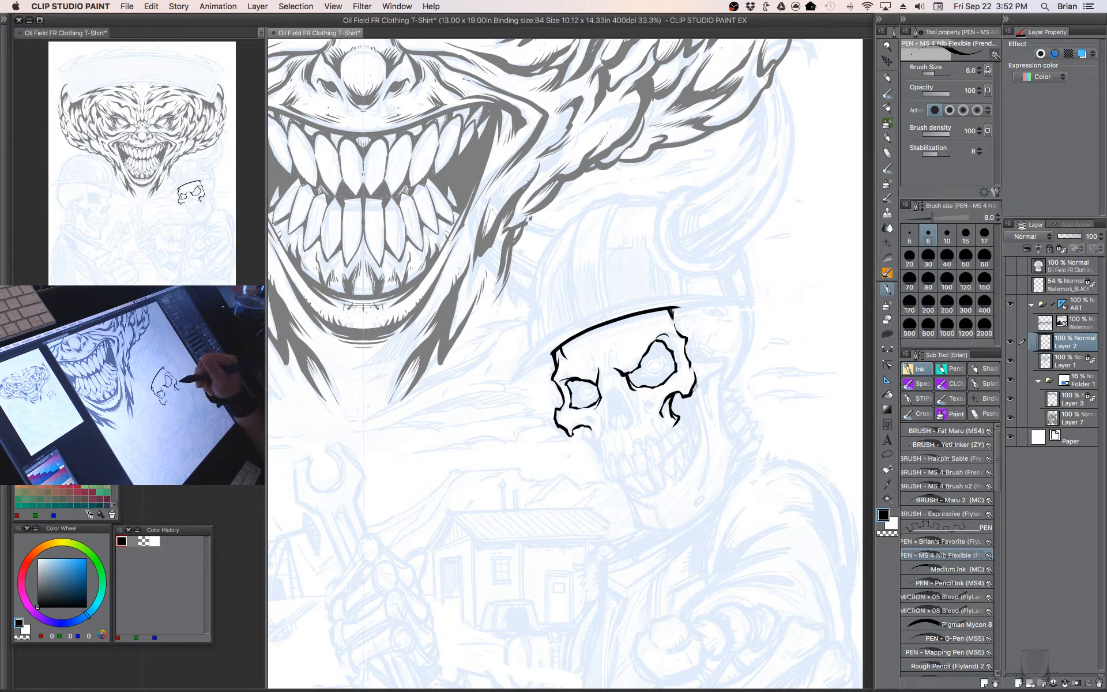
mouse_move(706, 375)
mouse_down()
mouse_move(725, 368)
mouse_move(725, 353)
mouse_move(706, 348)
mouse_move(721, 353)
mouse_move(701, 360)
mouse_up()
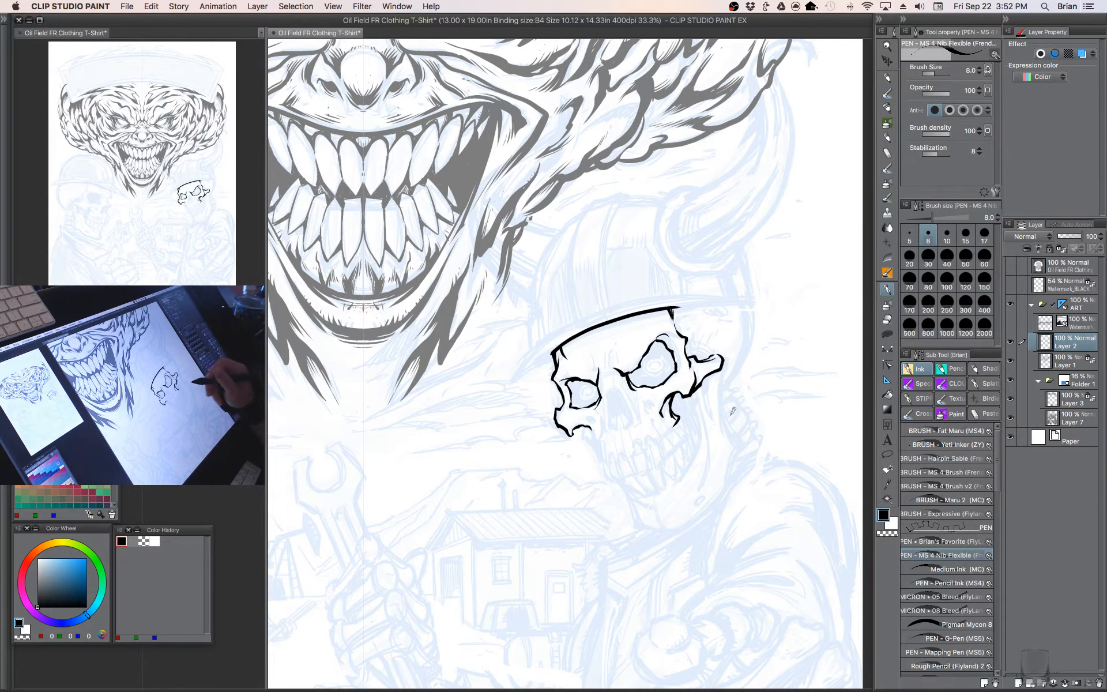
- Ink the curved rear edge behind the cheekbone and shade the temple hollow with black fill and feathered strokes
scroll(727, 346, down, 1)
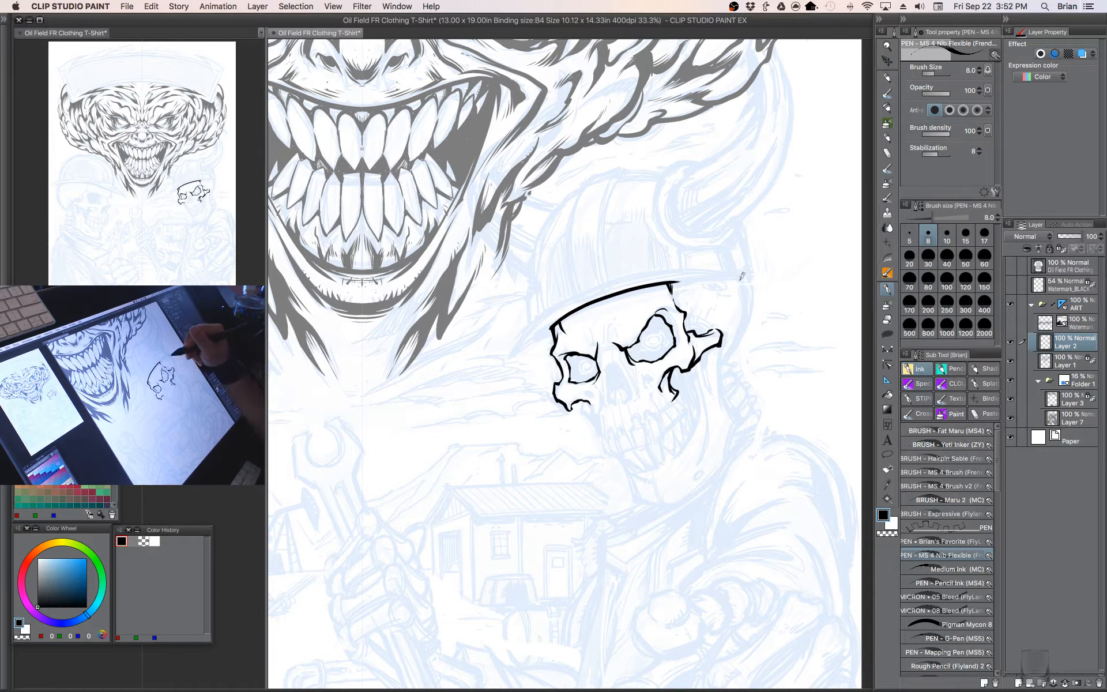
mouse_move(738, 277)
mouse_down()
mouse_move(742, 337)
mouse_move(719, 362)
mouse_up()
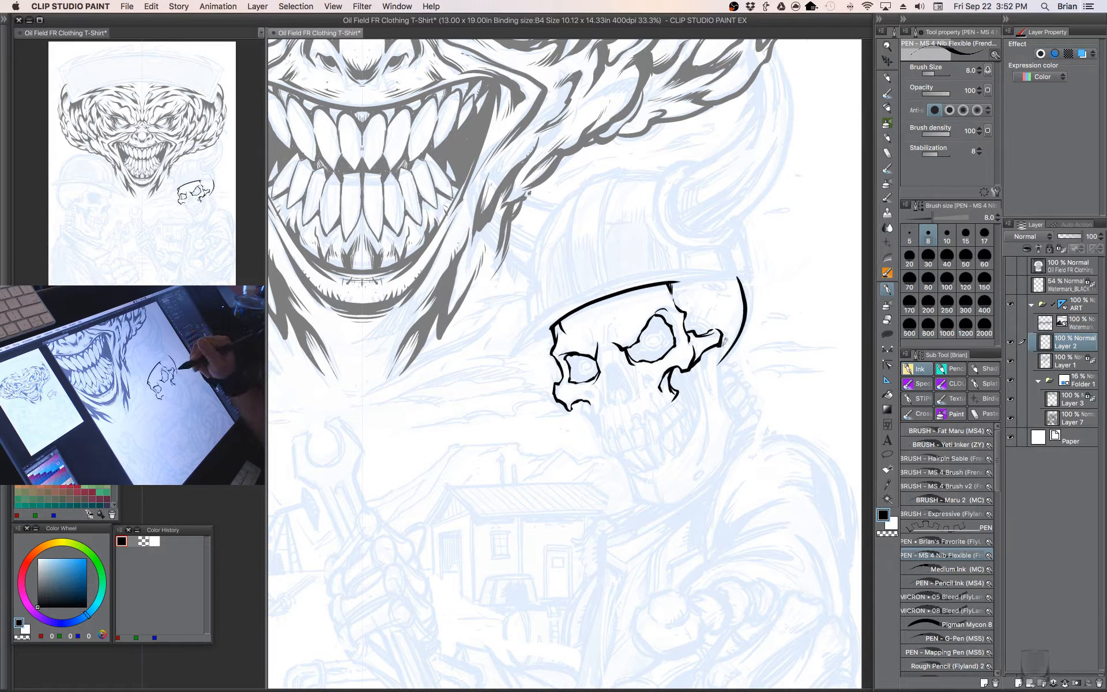
key(Tab)
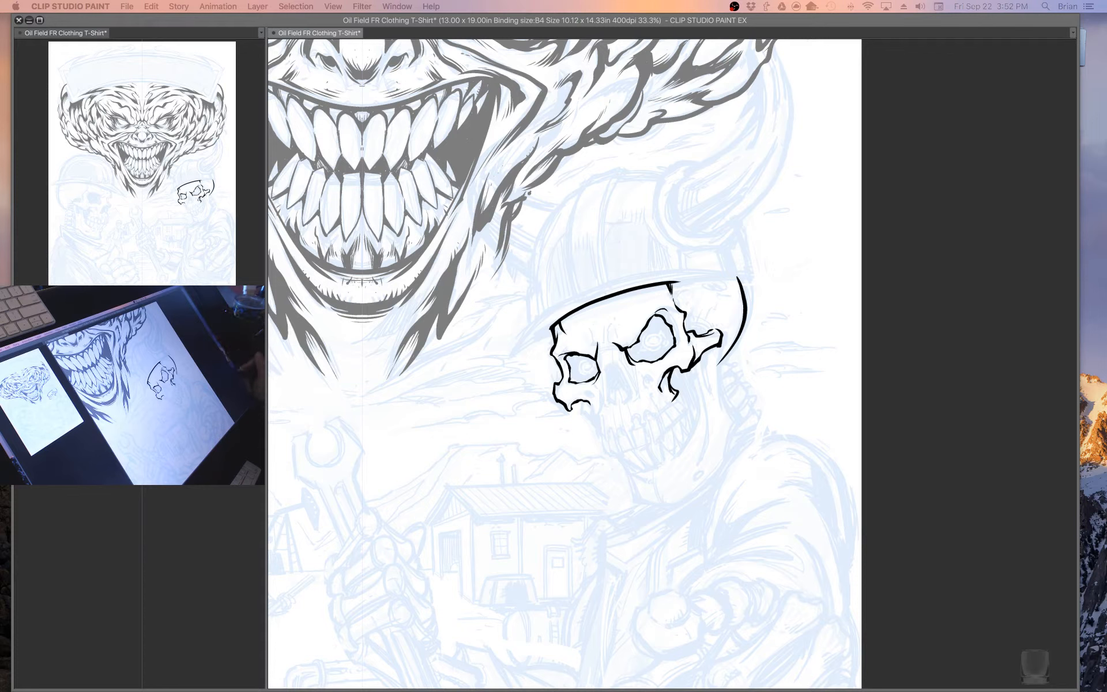
key(Tab)
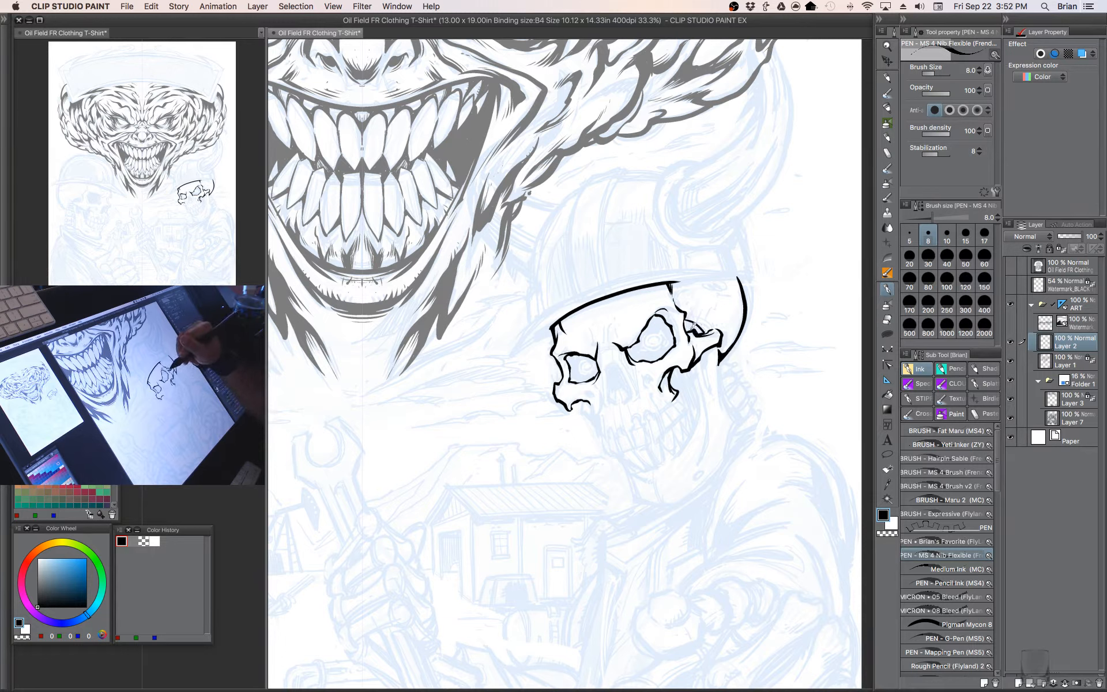
drag(689, 322, 701, 330)
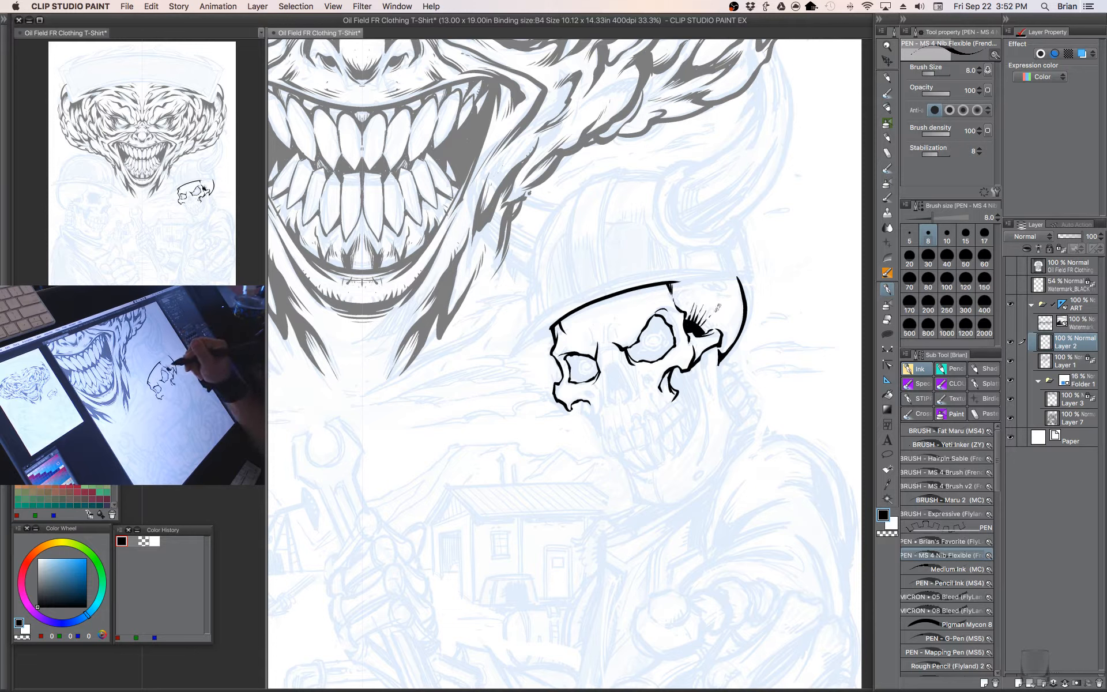
mouse_move(717, 316)
mouse_down()
mouse_move(687, 304)
mouse_move(694, 295)
mouse_move(698, 310)
mouse_move(715, 322)
mouse_up()
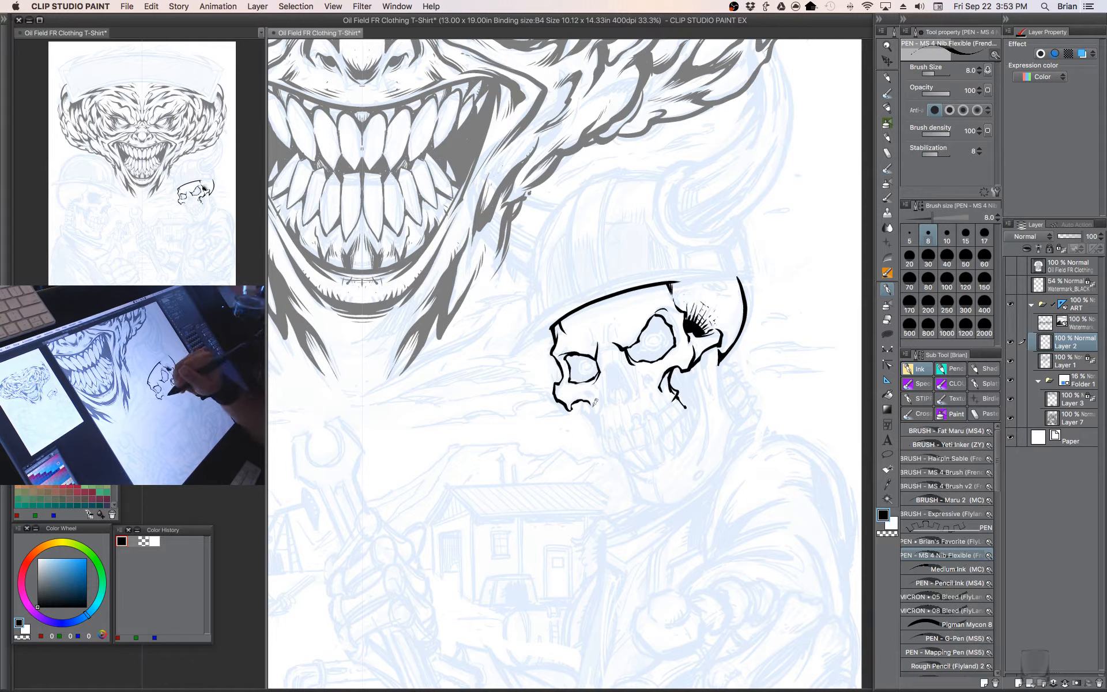
- Ink the upper jaw details below the cheekbones, including the small hollows and the tapered edge under the smaller socket
drag(587, 386, 598, 394)
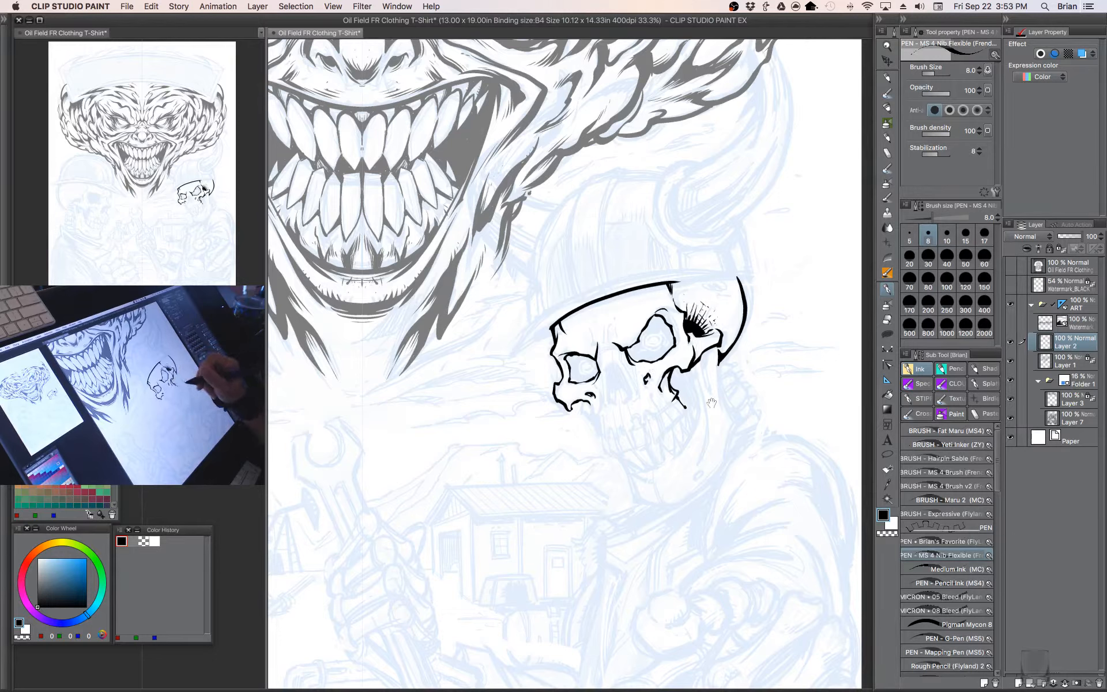
drag(712, 403, 681, 352)
drag(574, 345, 569, 380)
drag(683, 387, 698, 402)
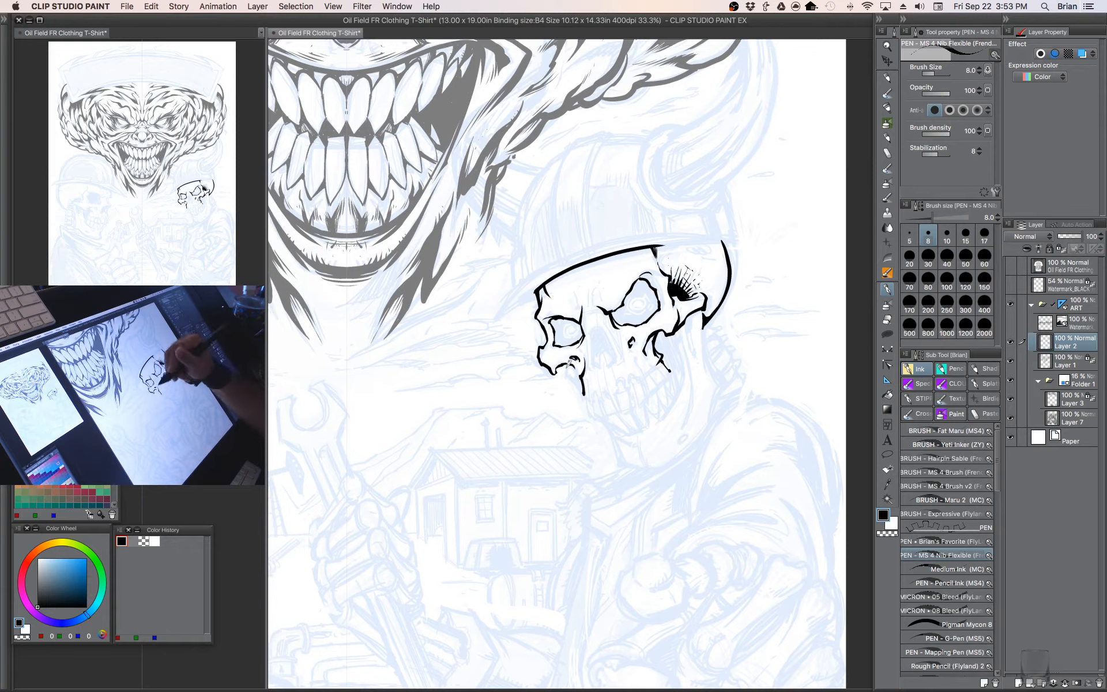
drag(570, 367, 580, 372)
- Ink the skull's lower jaw with its inner curve, outer edge, chin contour and a small hole near the jaw corner
mouse_move(673, 348)
mouse_down()
mouse_move(643, 332)
mouse_move(656, 378)
mouse_move(628, 406)
mouse_up()
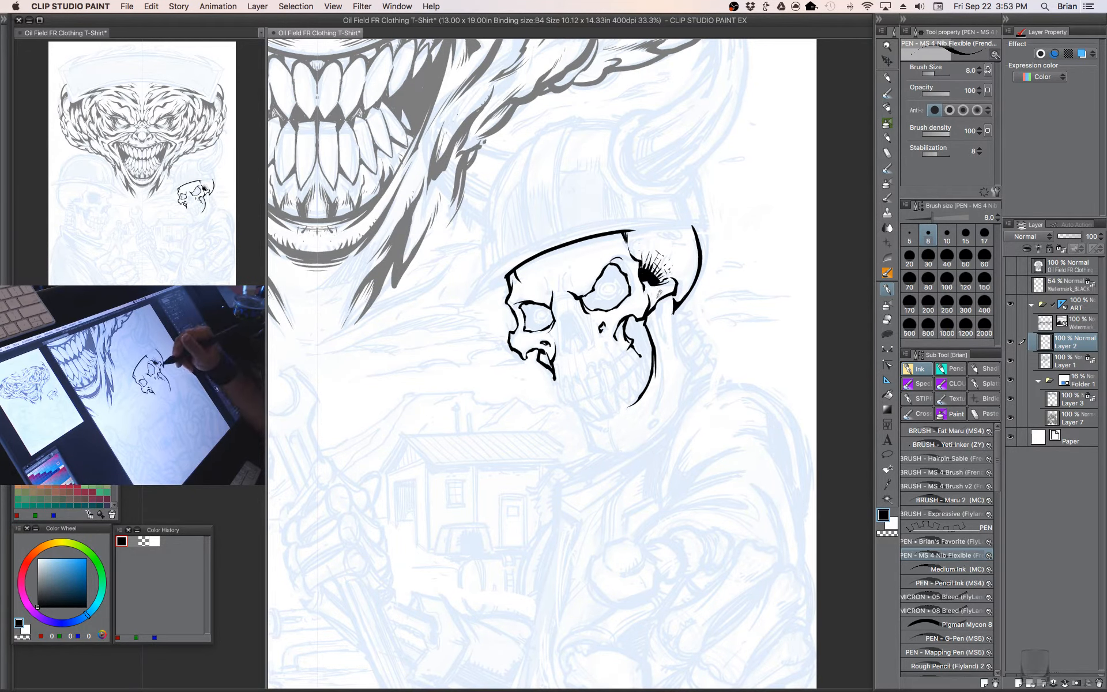
mouse_move(657, 312)
mouse_down()
mouse_move(669, 345)
mouse_move(661, 308)
mouse_move(674, 299)
mouse_move(692, 379)
mouse_move(694, 312)
mouse_up()
mouse_move(621, 422)
mouse_down()
mouse_move(681, 370)
mouse_move(676, 378)
mouse_move(687, 337)
mouse_move(669, 376)
mouse_up()
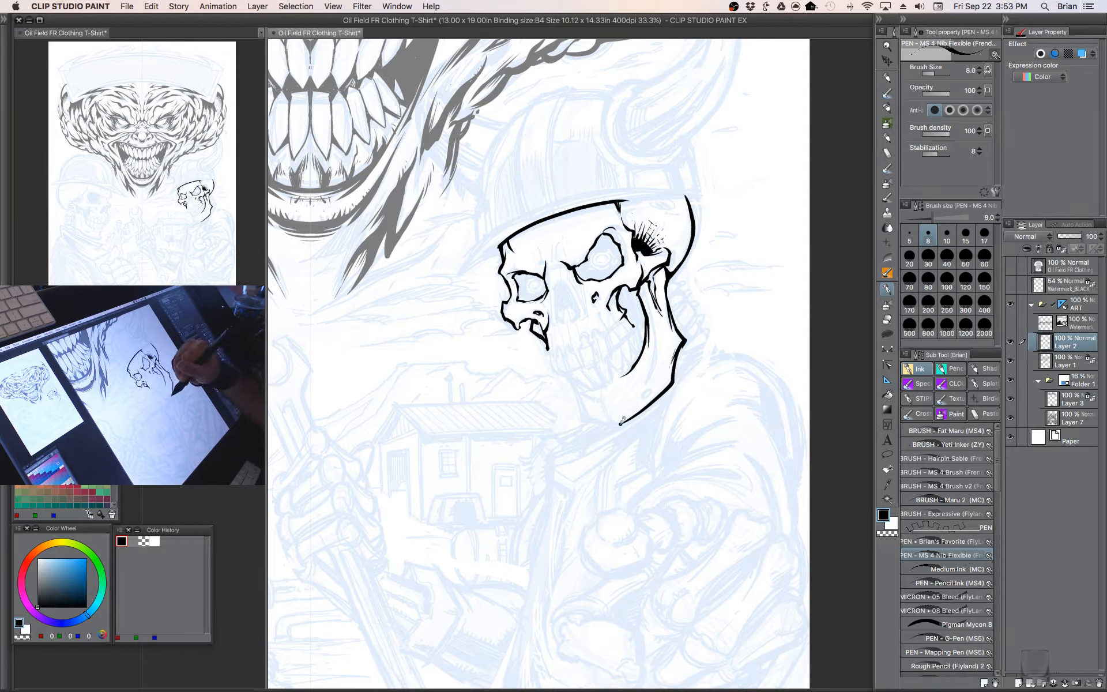
mouse_move(602, 392)
mouse_down()
mouse_move(612, 425)
mouse_move(585, 411)
mouse_move(566, 376)
mouse_up()
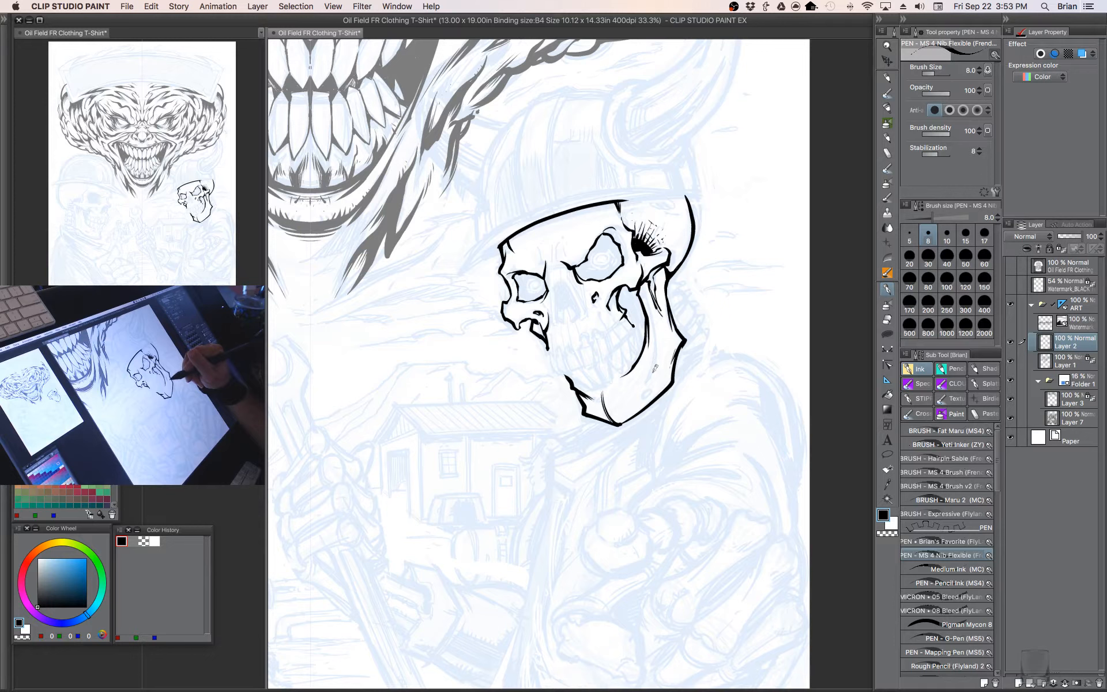
drag(647, 395, 659, 379)
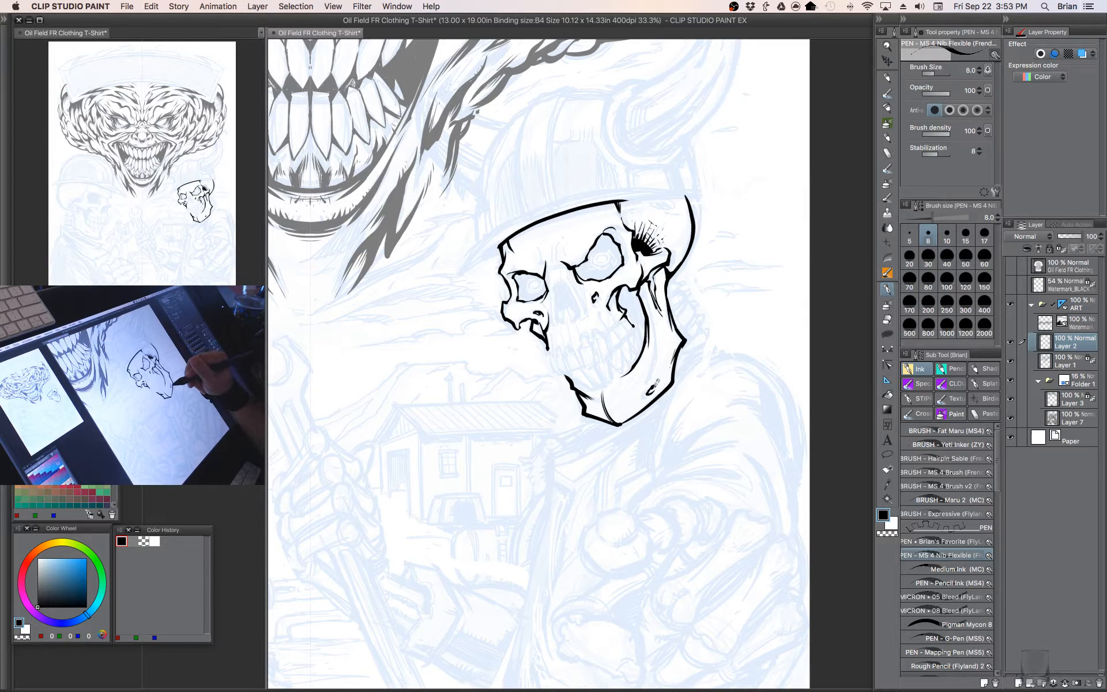
- Ink the outline of the skull's nose cavity between the eye sockets with the pen size at 9
key(])
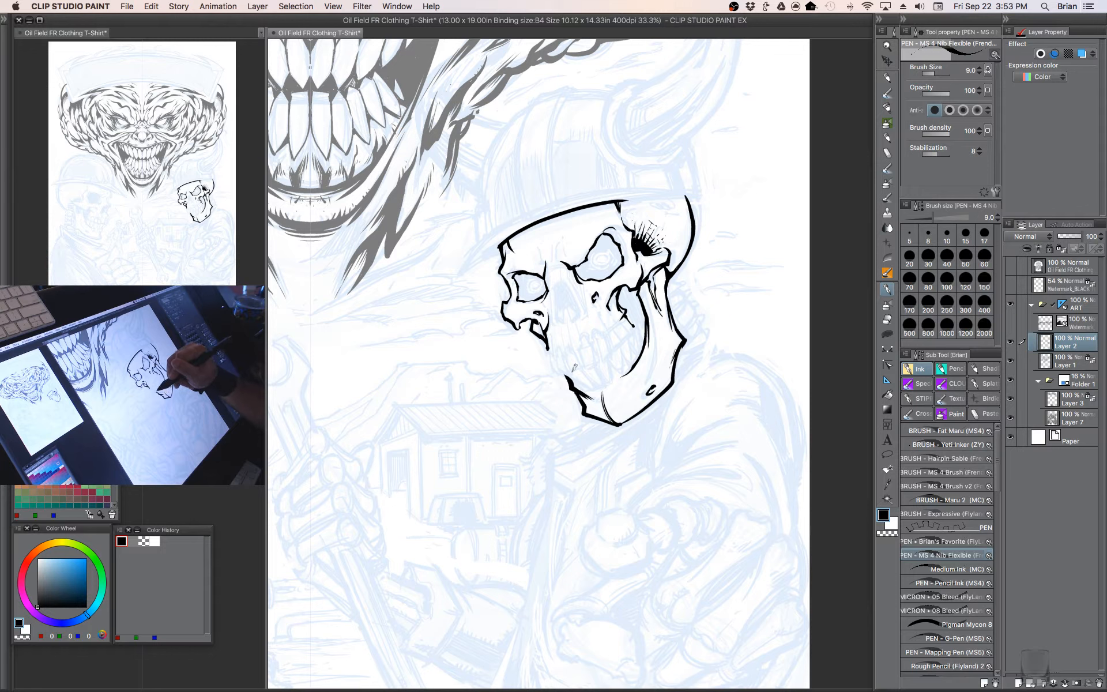
scroll(573, 368, up, 1)
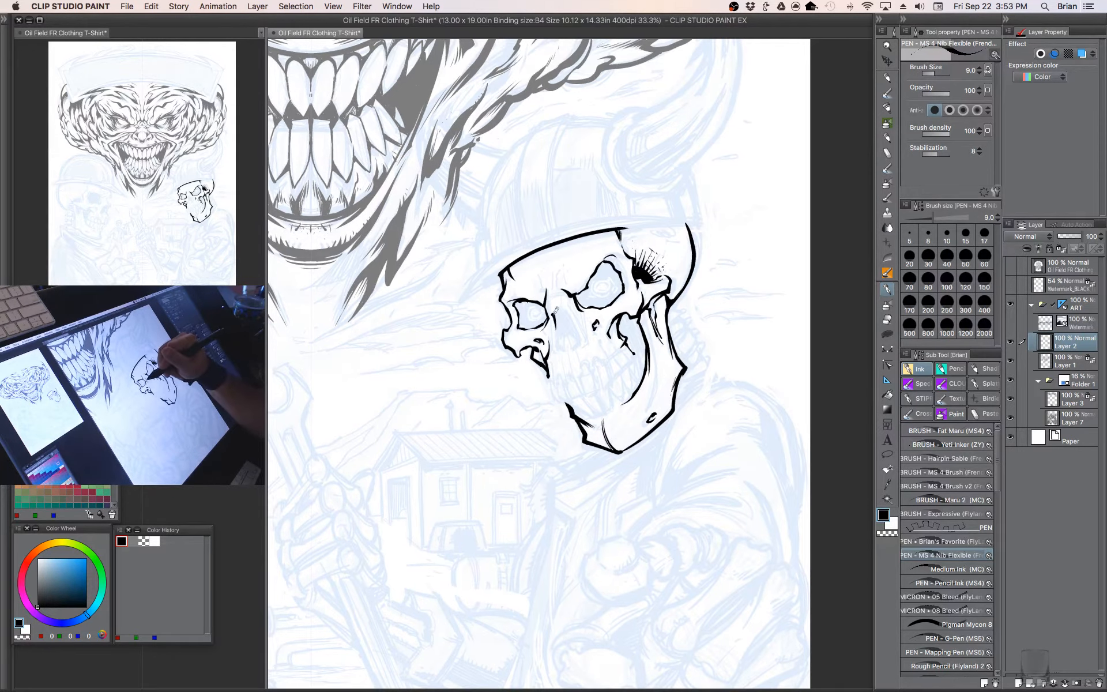
mouse_move(557, 320)
mouse_down()
mouse_move(561, 350)
mouse_move(578, 345)
mouse_up()
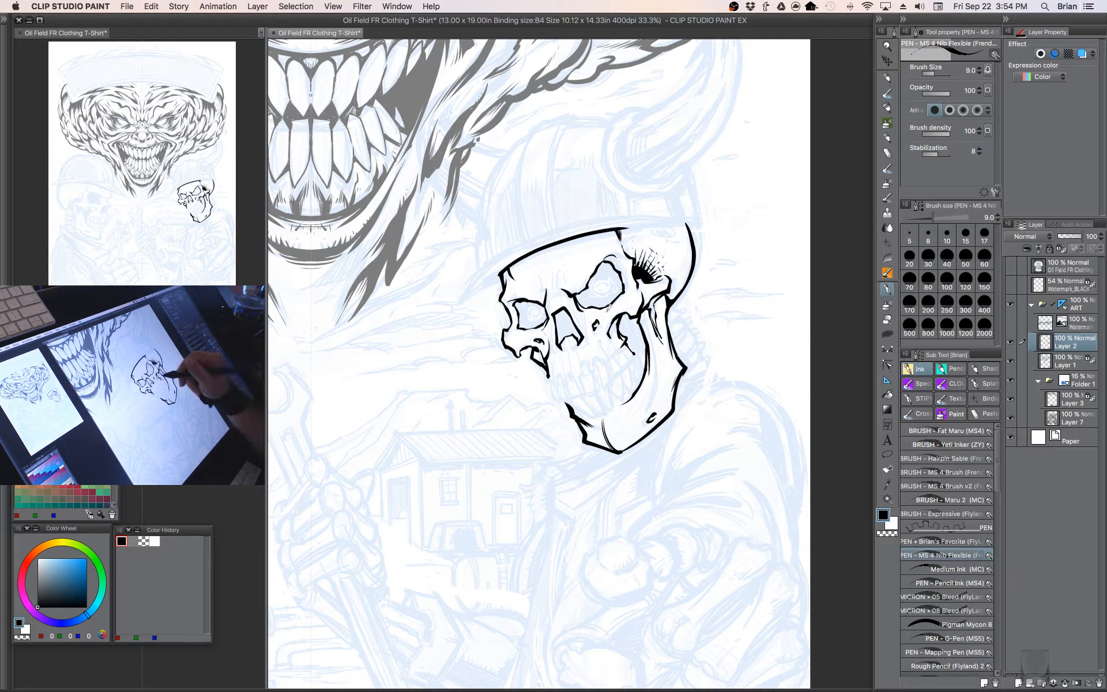
- Fill the skull's nose cavity and the hollow behind the jaw with solid black using Lasso fill
key(w)
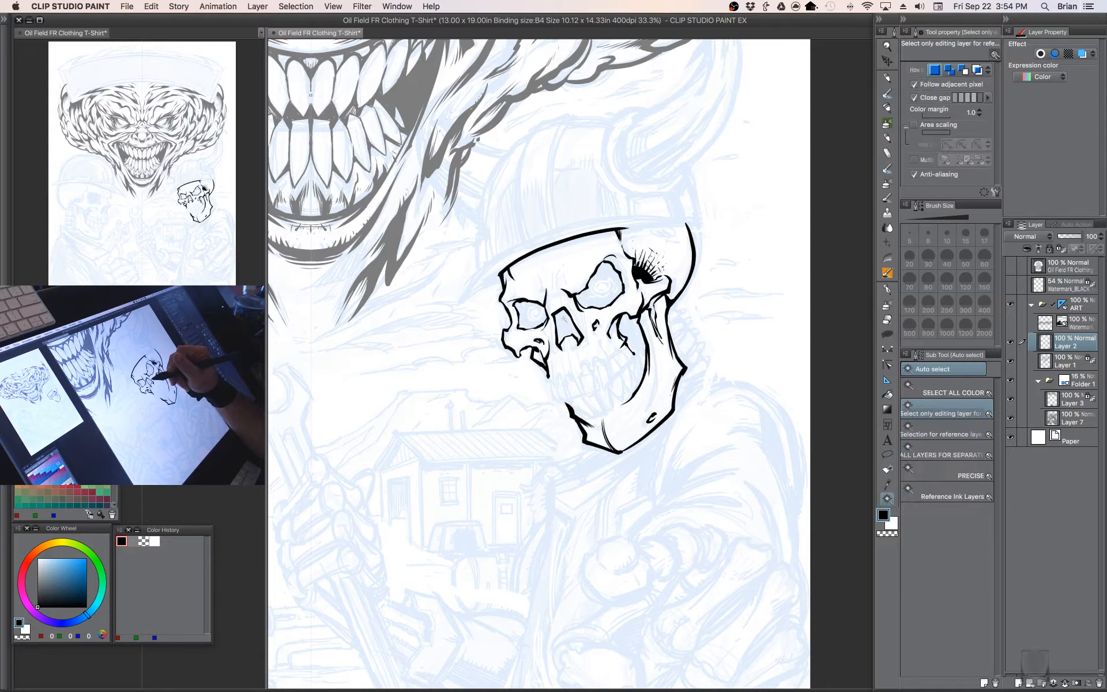
key(m)
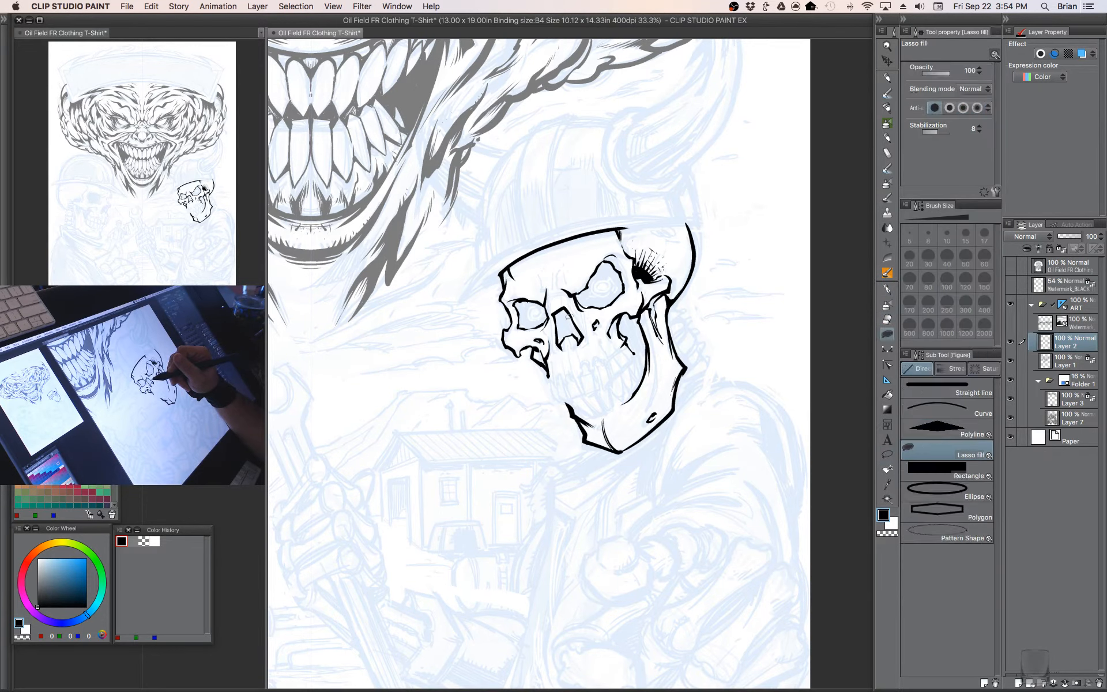
key(w)
key(m)
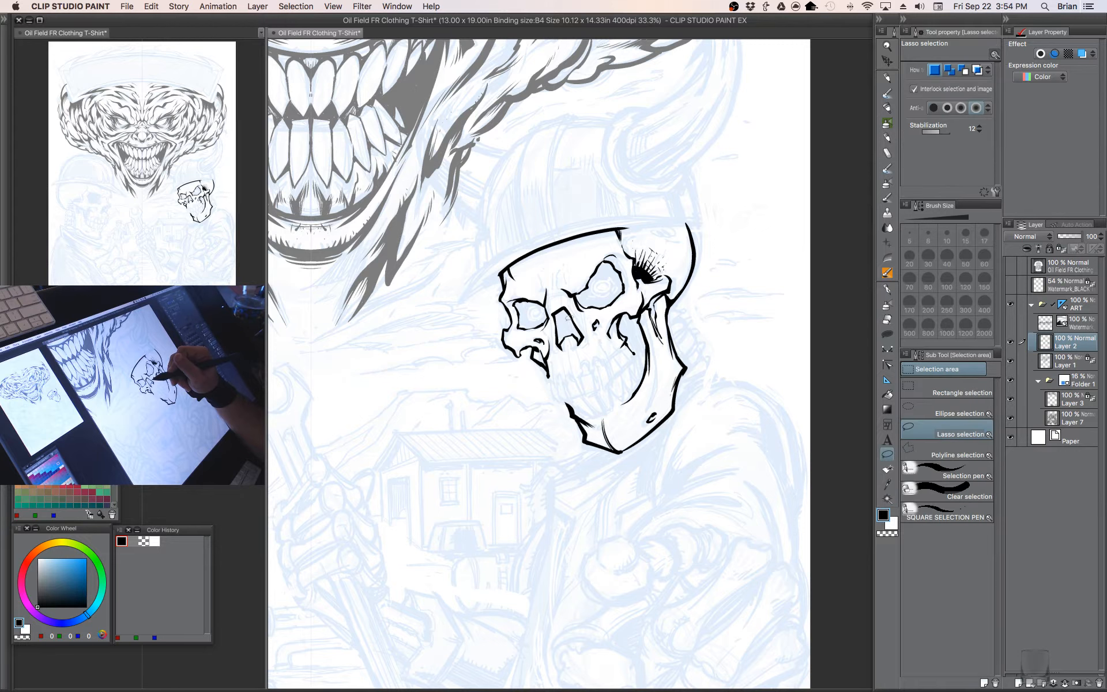
key(p)
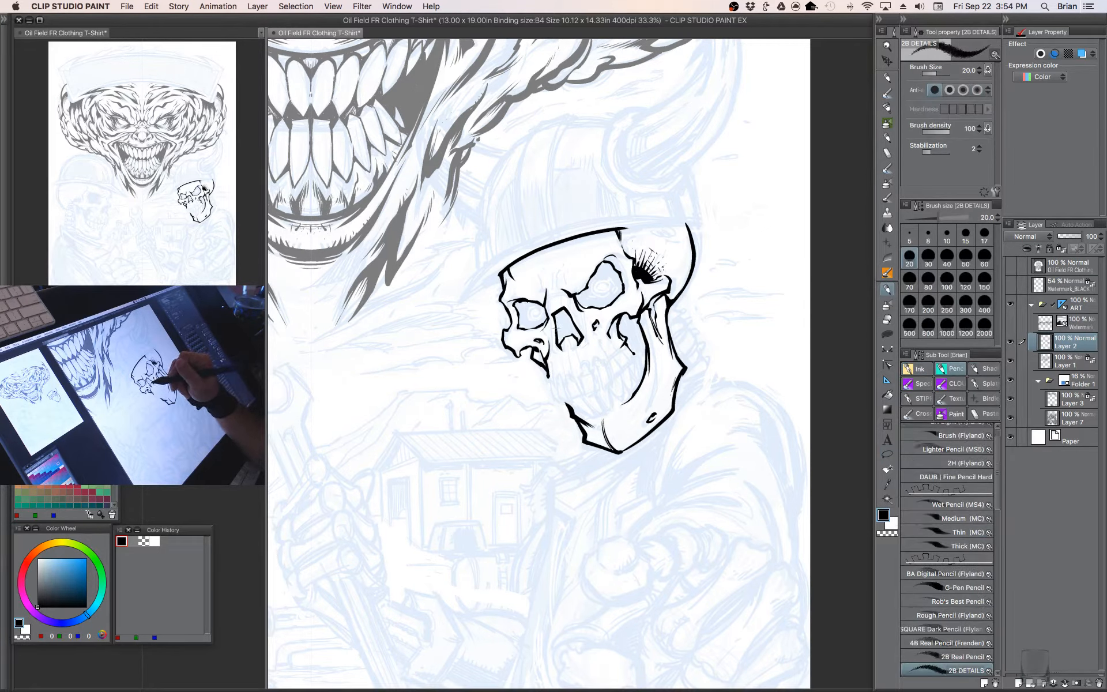
drag(558, 328, 669, 371)
key(u)
key(p)
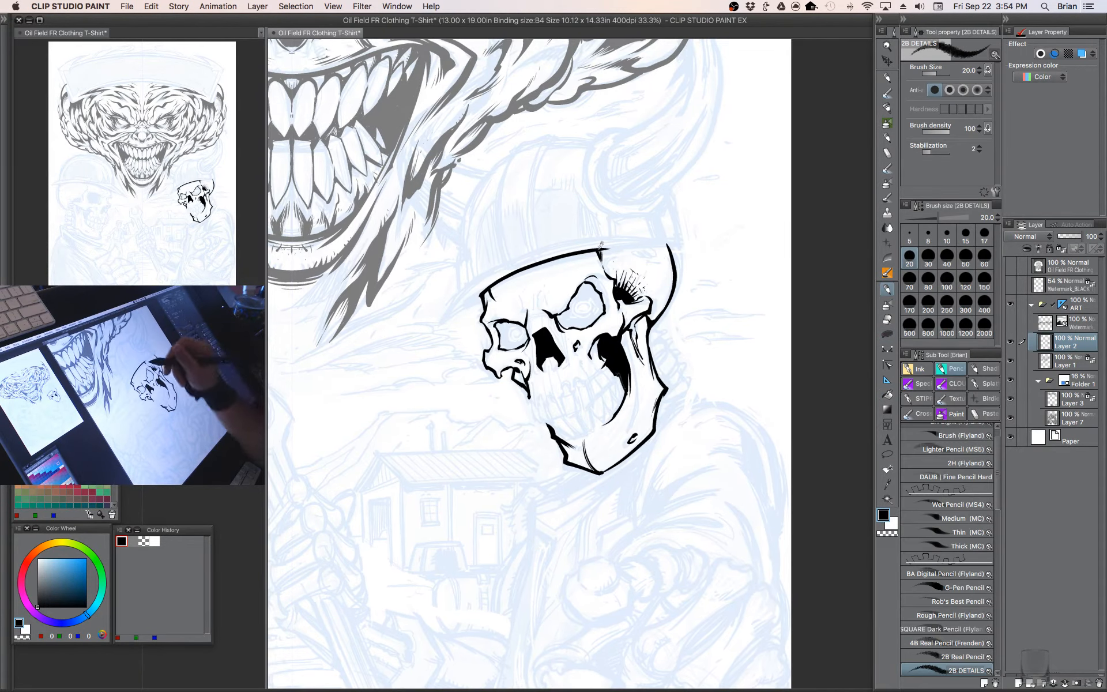
mouse_move(447, 319)
mouse_down()
mouse_move(582, 245)
mouse_move(700, 248)
mouse_up()
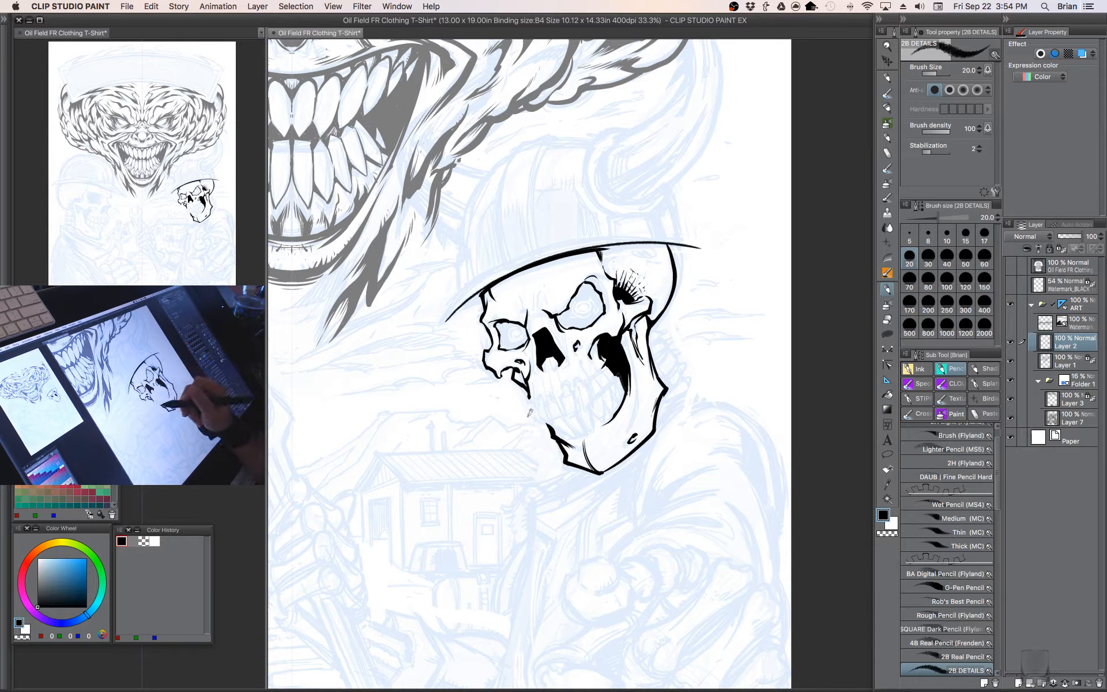
key(ctrl+z)
- Ink the curved helmet brim across the top of the skull with the MS 4 Nib Flexible pen at size 20
key(p)
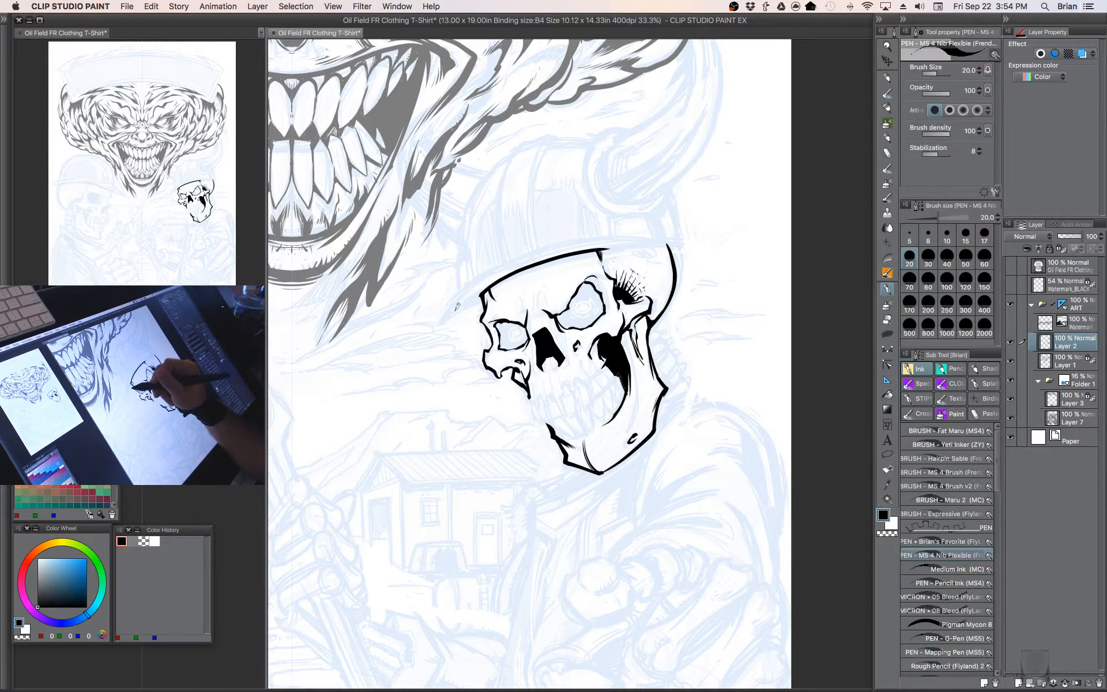
mouse_move(447, 319)
mouse_down()
mouse_move(522, 264)
mouse_move(683, 240)
mouse_up()
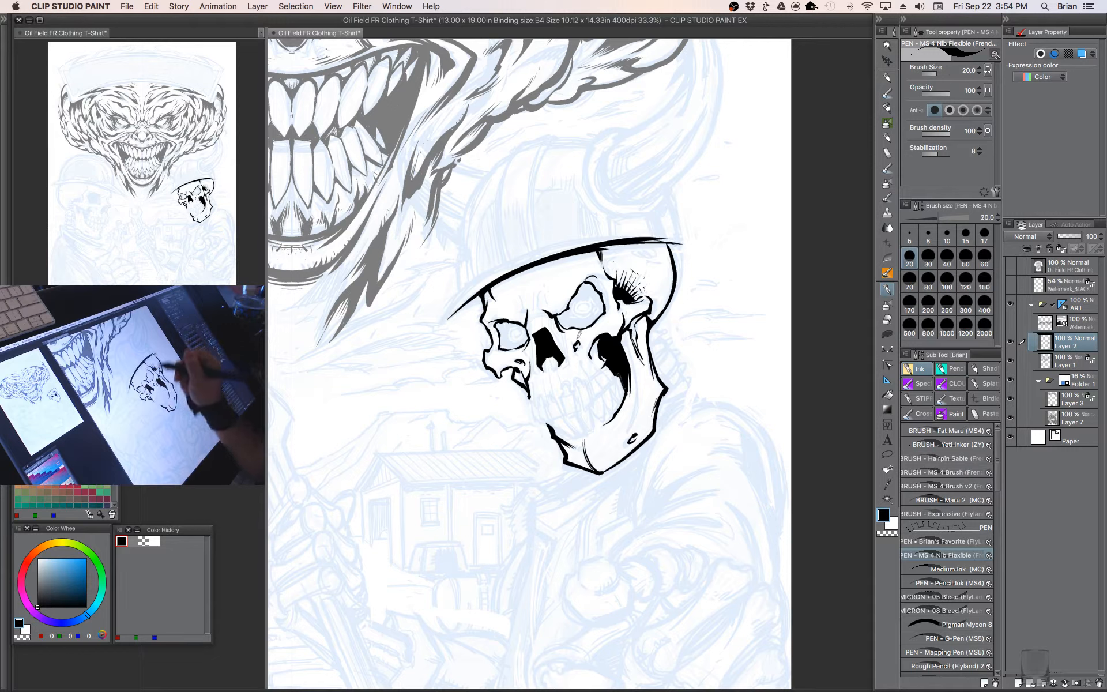
- Ink the skull's first two upper teeth below the nose cavity, with the pen size at 12.5 and 9
key([)
key([)
key([)
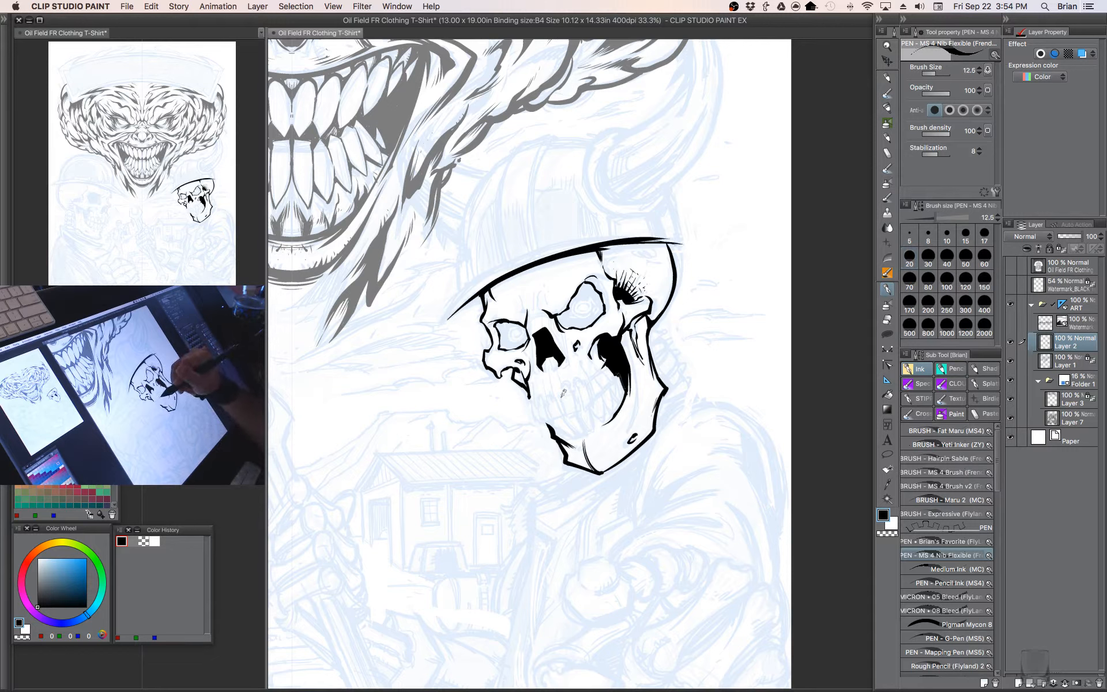
drag(563, 395, 568, 408)
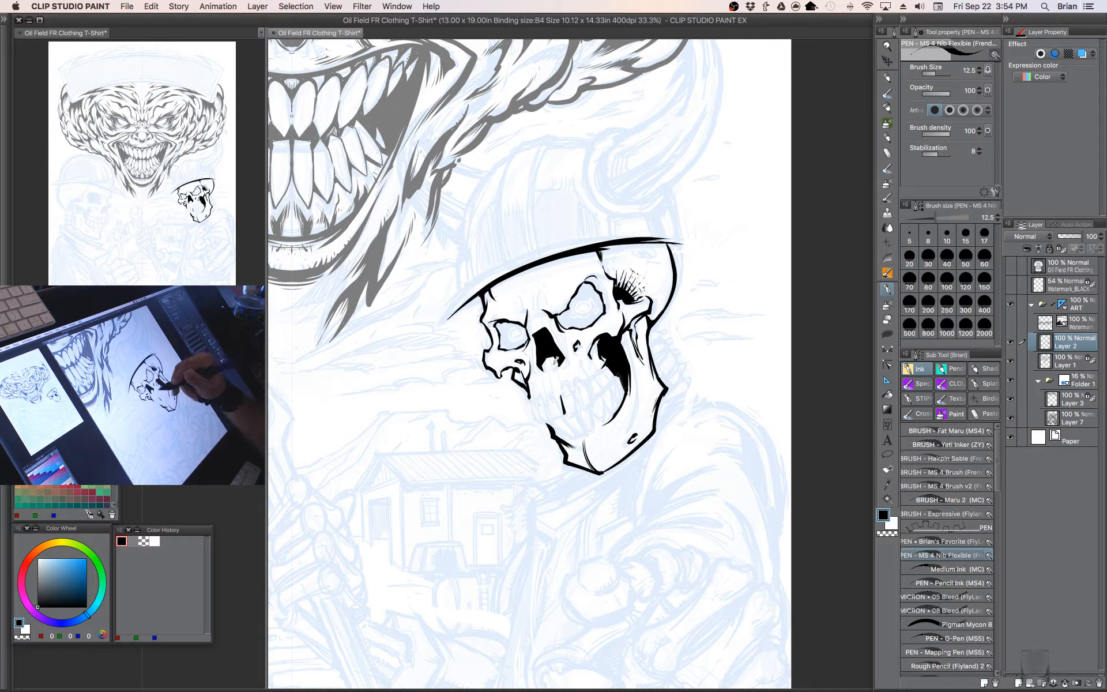
key([)
key([)
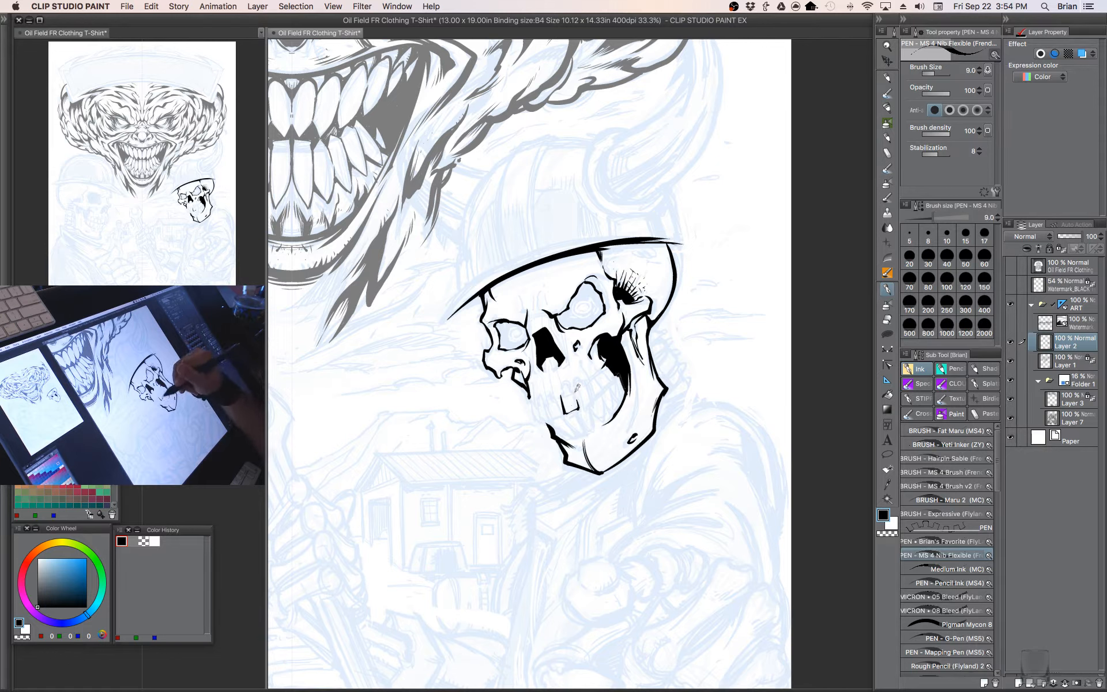
drag(579, 392, 576, 405)
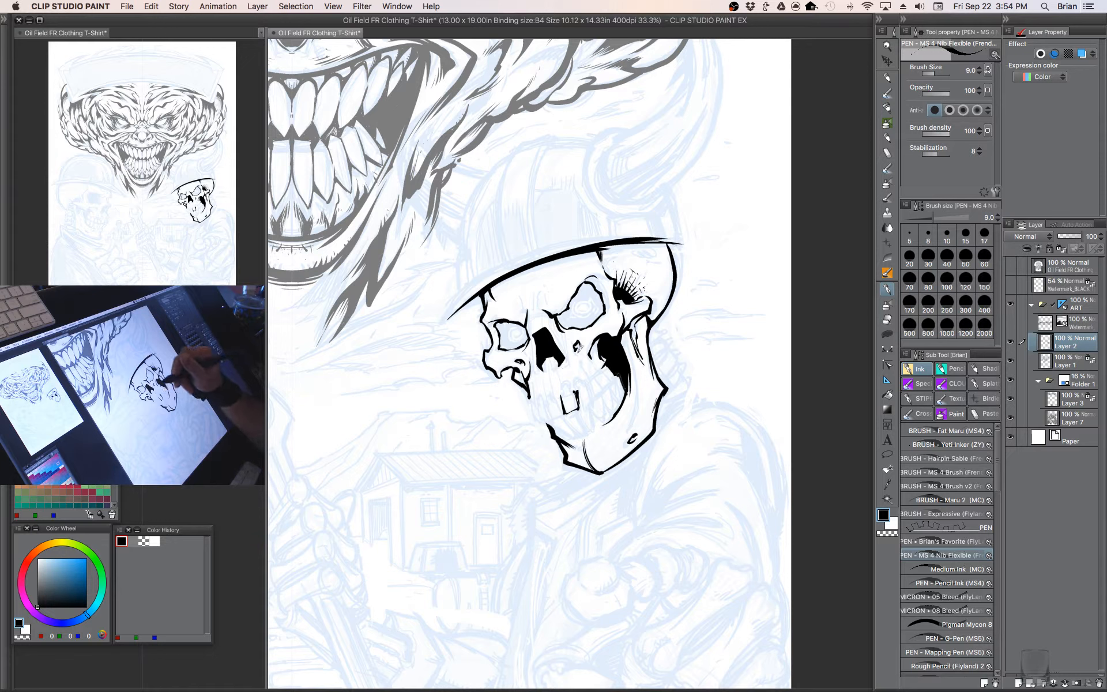
drag(579, 410, 586, 389)
key(ctrl+z)
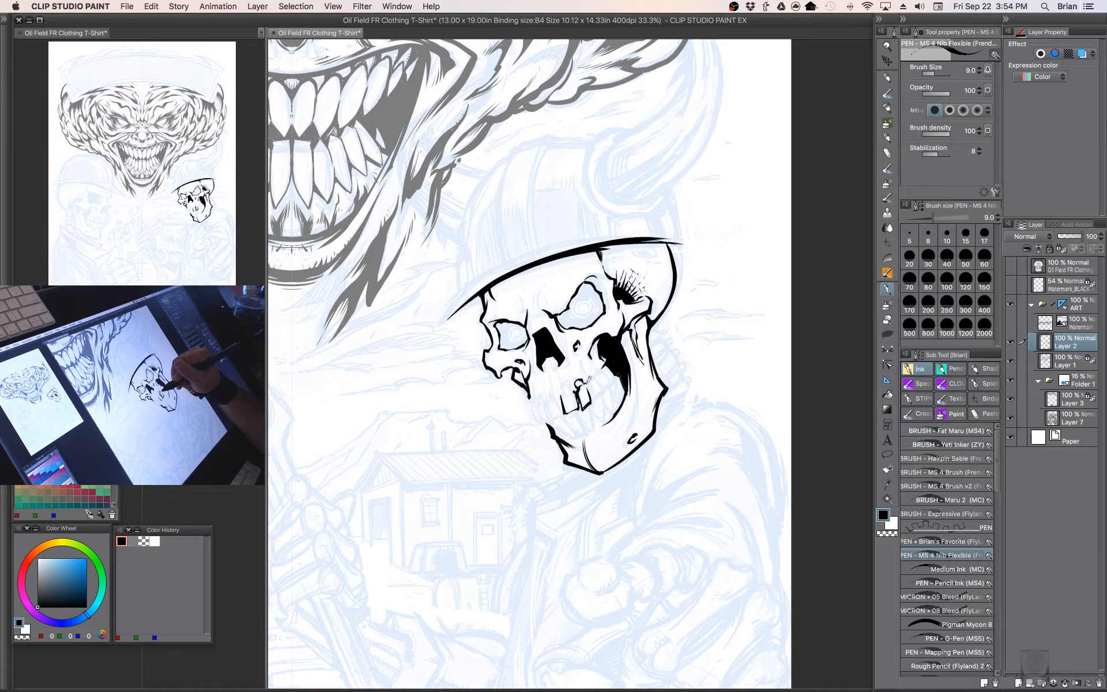
- Ink the remaining upper teeth on both sides of the first ones, reducing the pen size to 7
key(bracketleft)
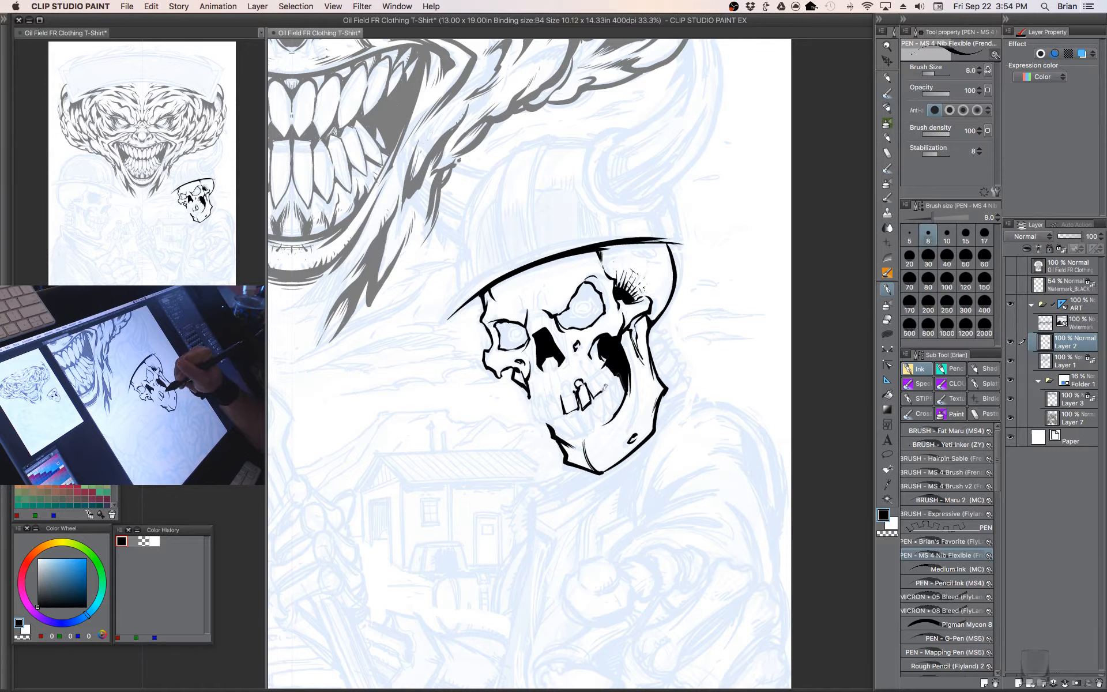
key(bracketleft)
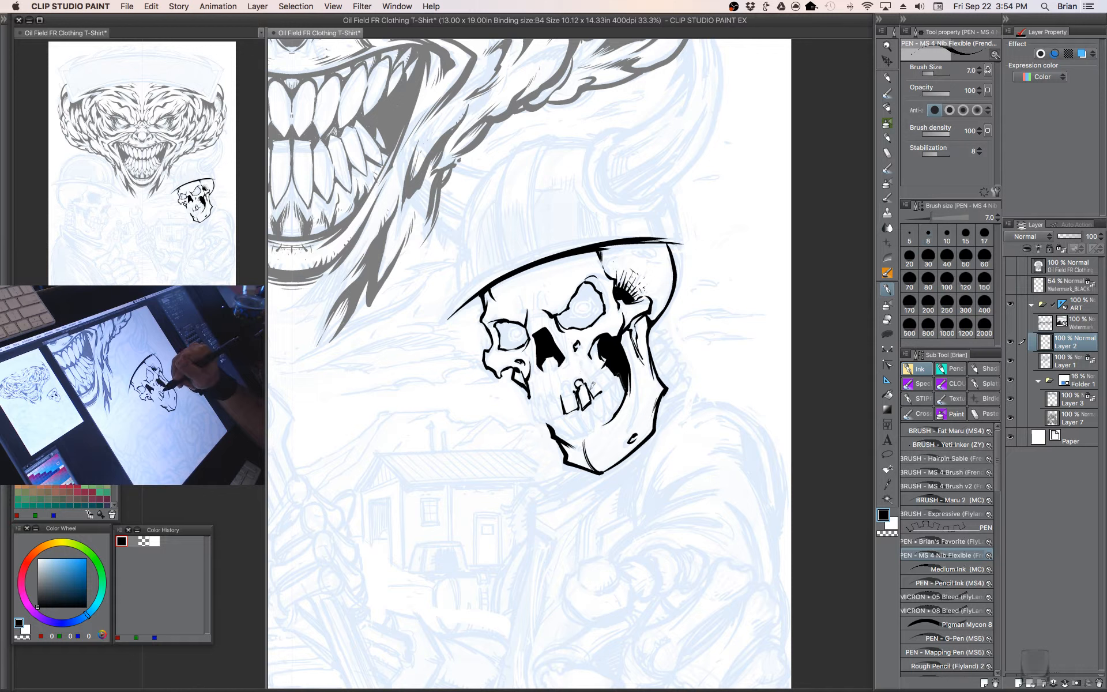
mouse_move(597, 376)
mouse_down()
mouse_move(601, 394)
mouse_move(605, 386)
mouse_up()
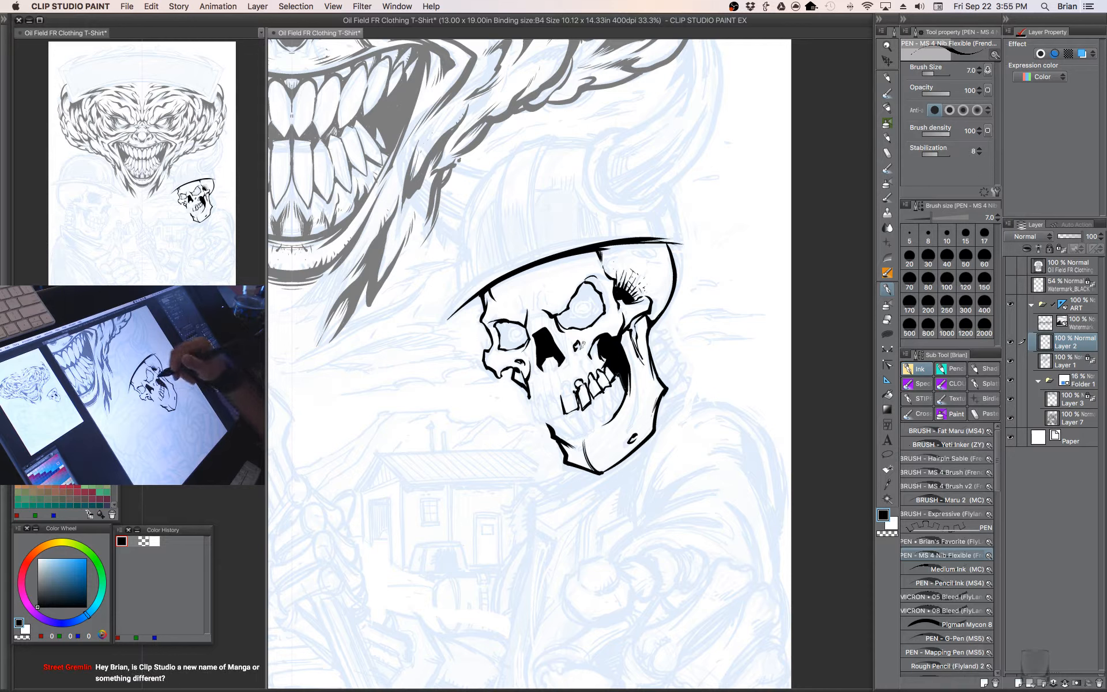
mouse_move(565, 396)
mouse_down()
mouse_move(572, 378)
mouse_move(633, 347)
mouse_up()
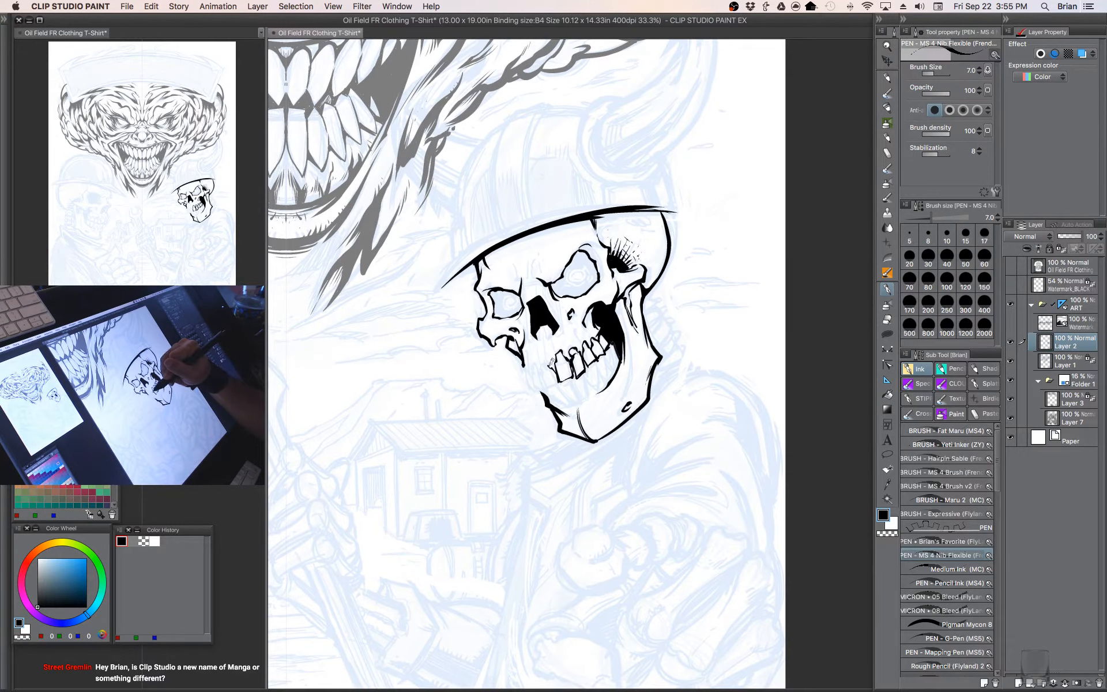
drag(542, 367, 557, 386)
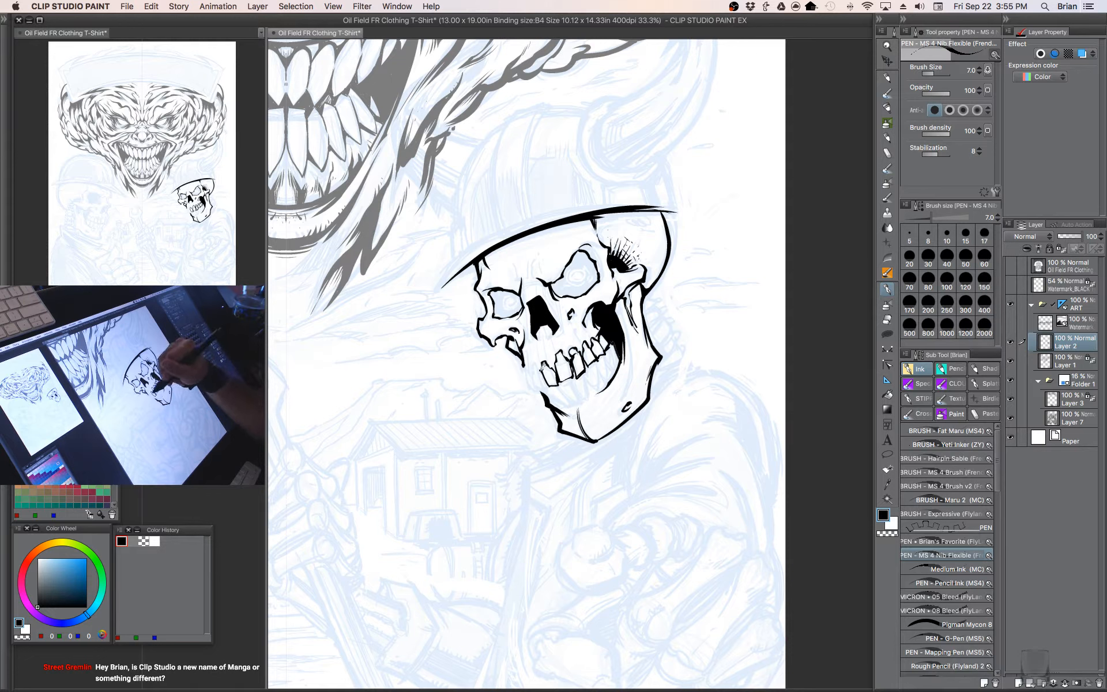
mouse_move(535, 369)
mouse_down()
mouse_move(553, 336)
mouse_move(602, 380)
mouse_move(540, 351)
mouse_move(528, 367)
mouse_move(539, 388)
mouse_up()
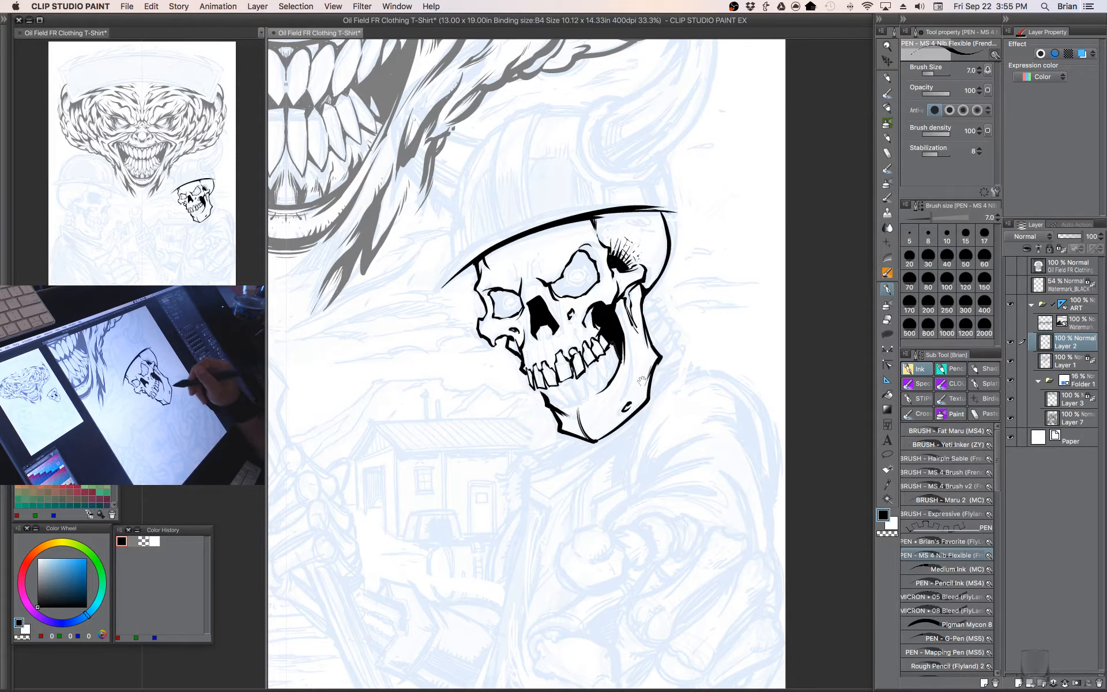
- Ink the row of lower teeth beneath the upper teeth, from the back of the jaw to the front
drag(642, 381, 618, 372)
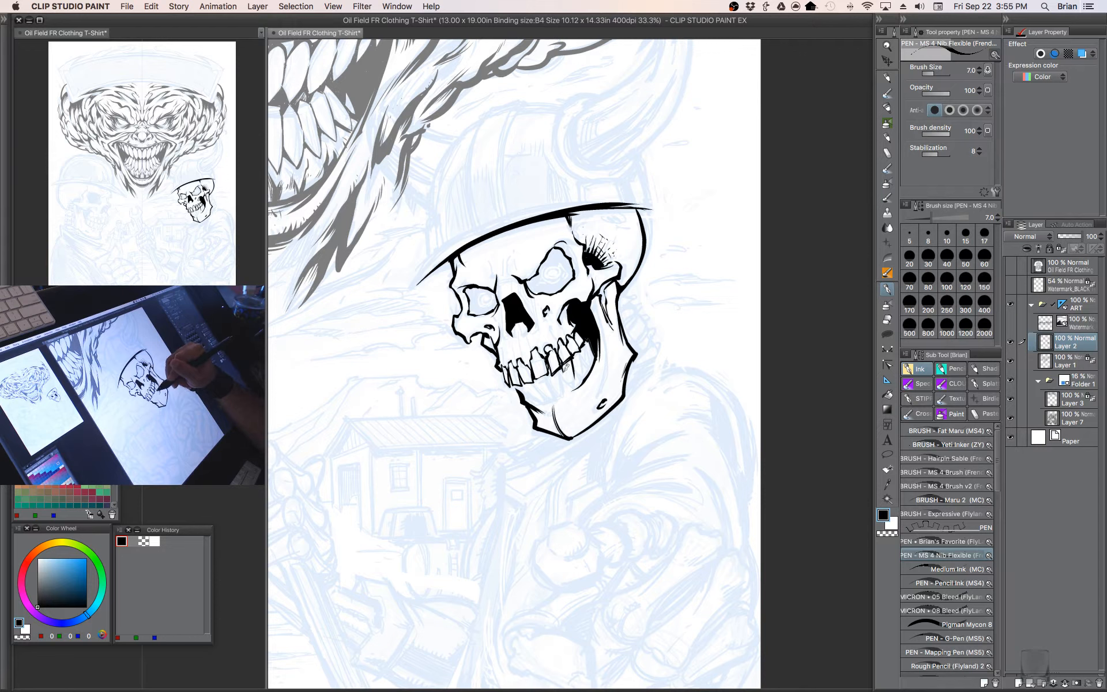
mouse_move(566, 367)
mouse_down()
mouse_move(575, 386)
mouse_move(586, 362)
mouse_up()
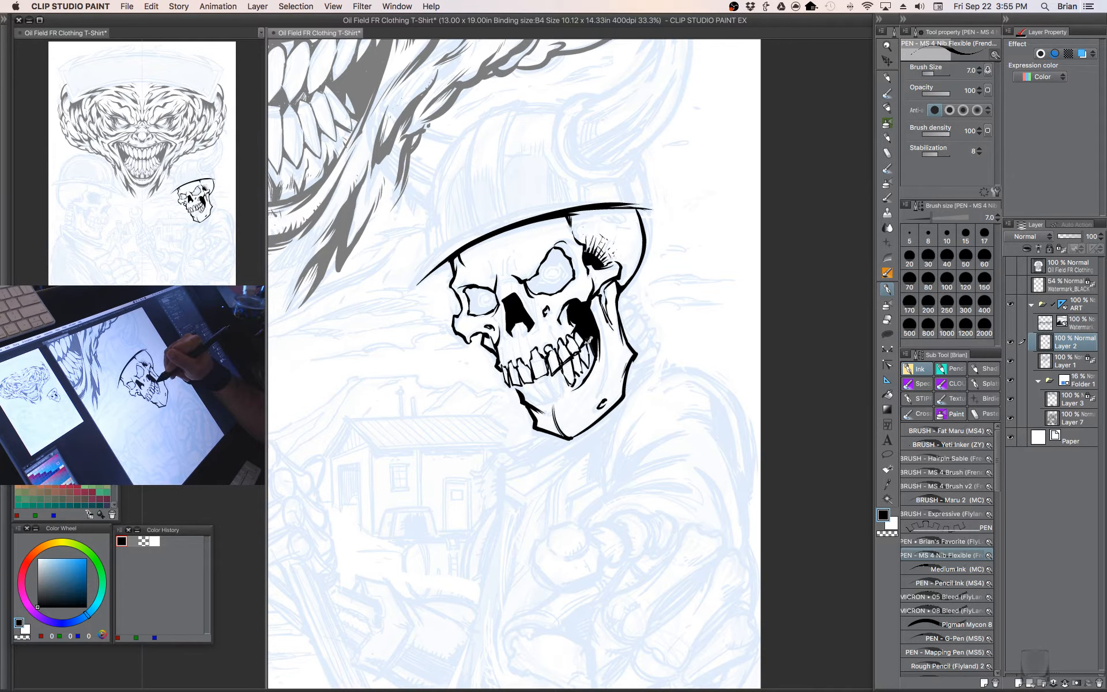
drag(592, 350, 591, 337)
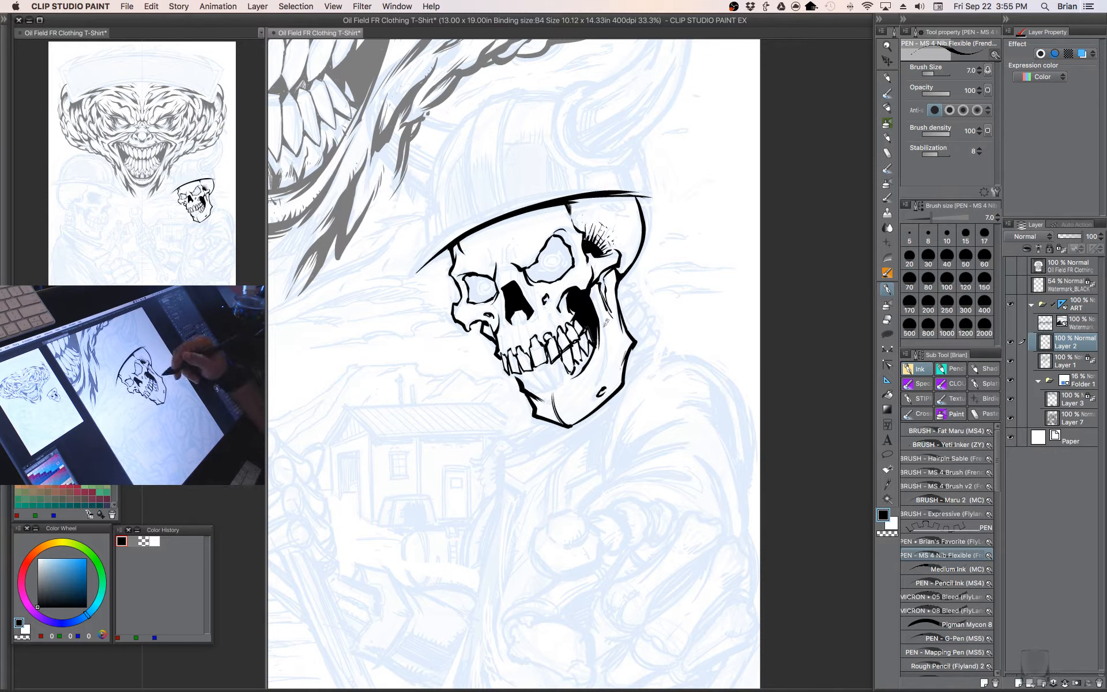
drag(567, 349, 547, 385)
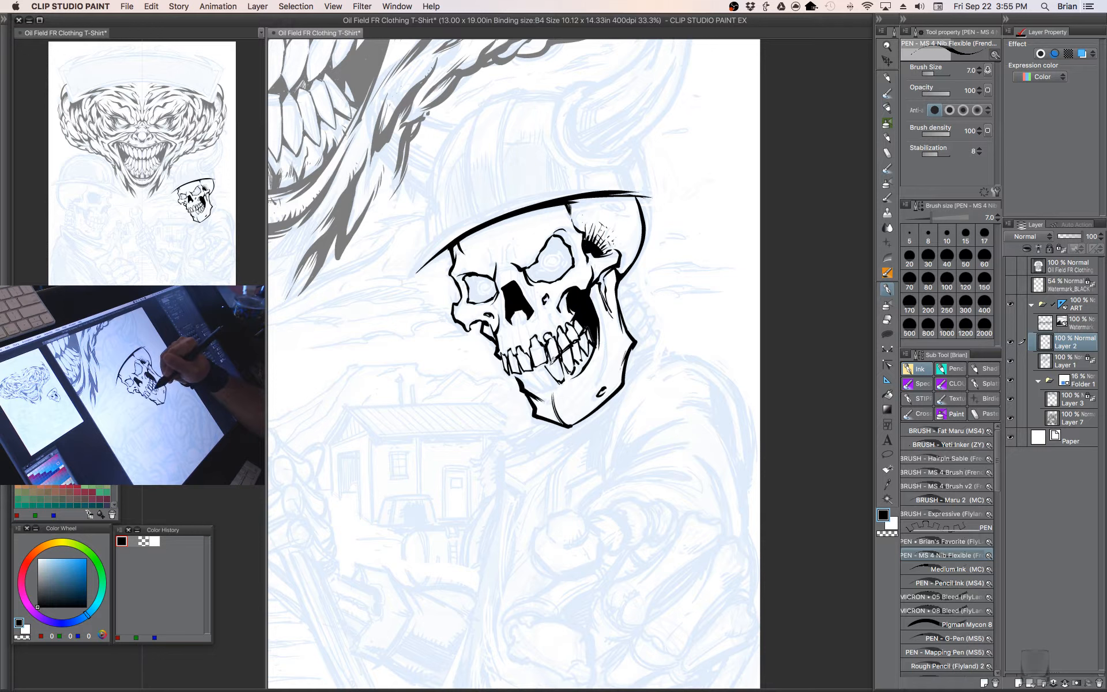
drag(535, 368, 551, 384)
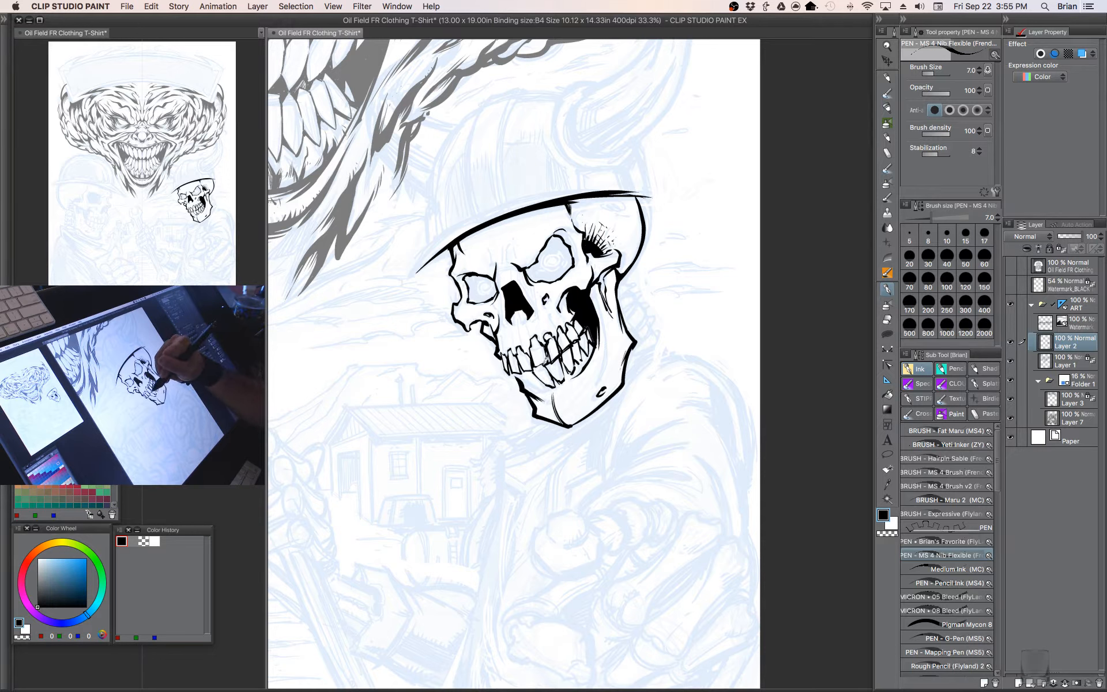
drag(551, 390, 533, 373)
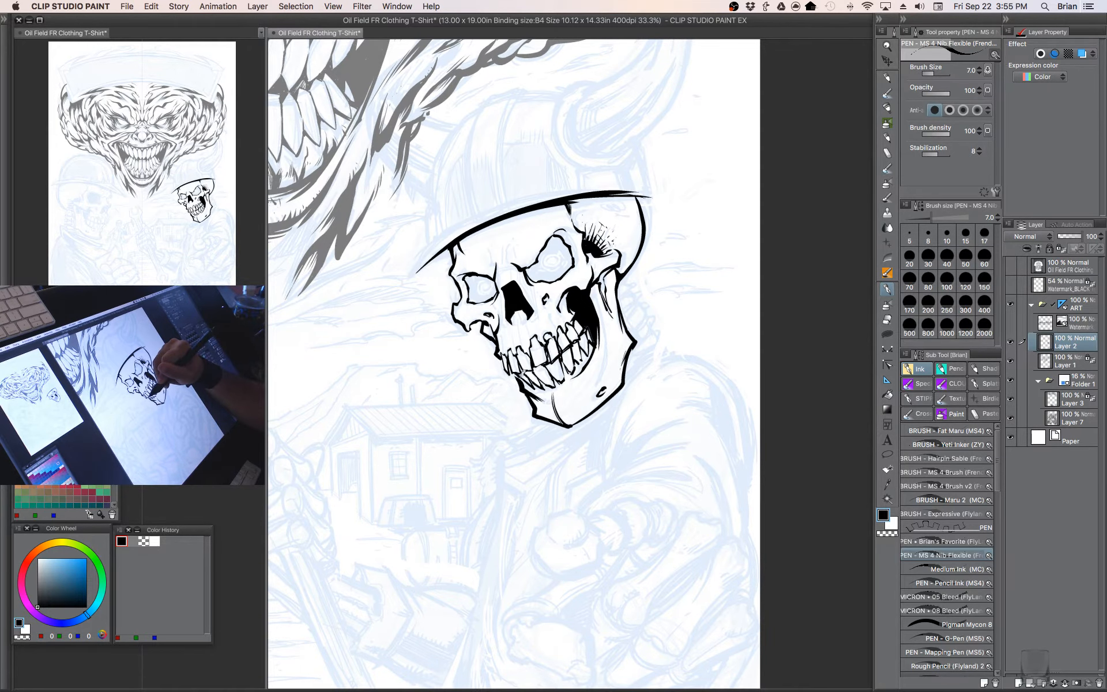
- Add fine detail lines to the upper jaw between the nose cavity and the teeth, with the pen size at 6 and 7
drag(624, 314, 623, 331)
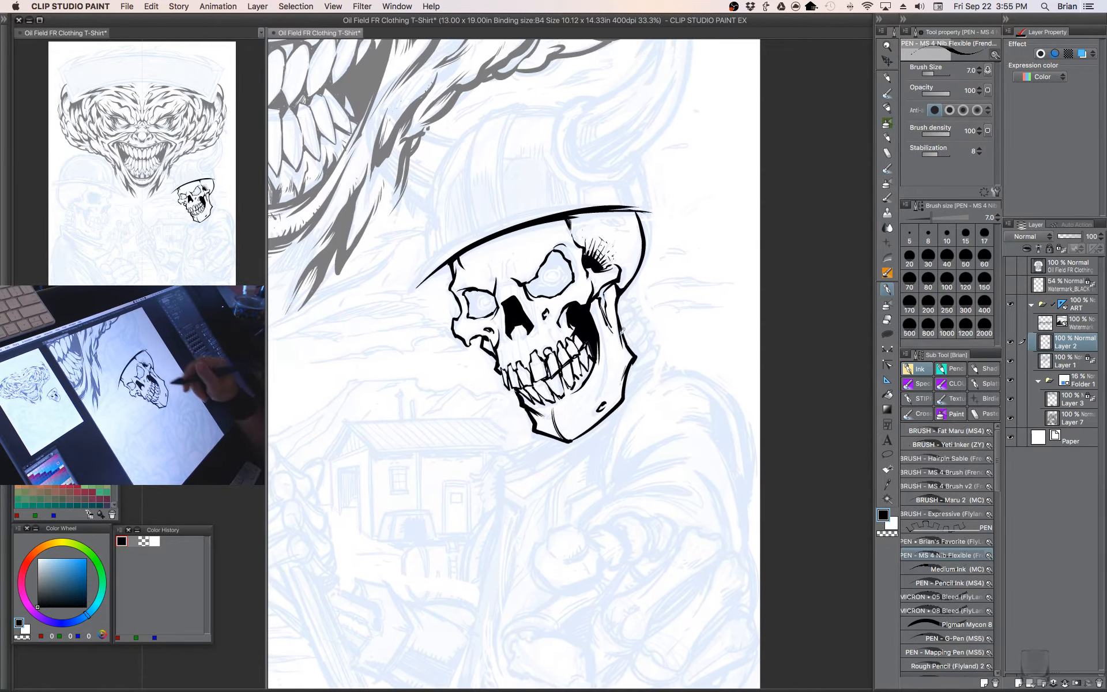
key(bracketleft)
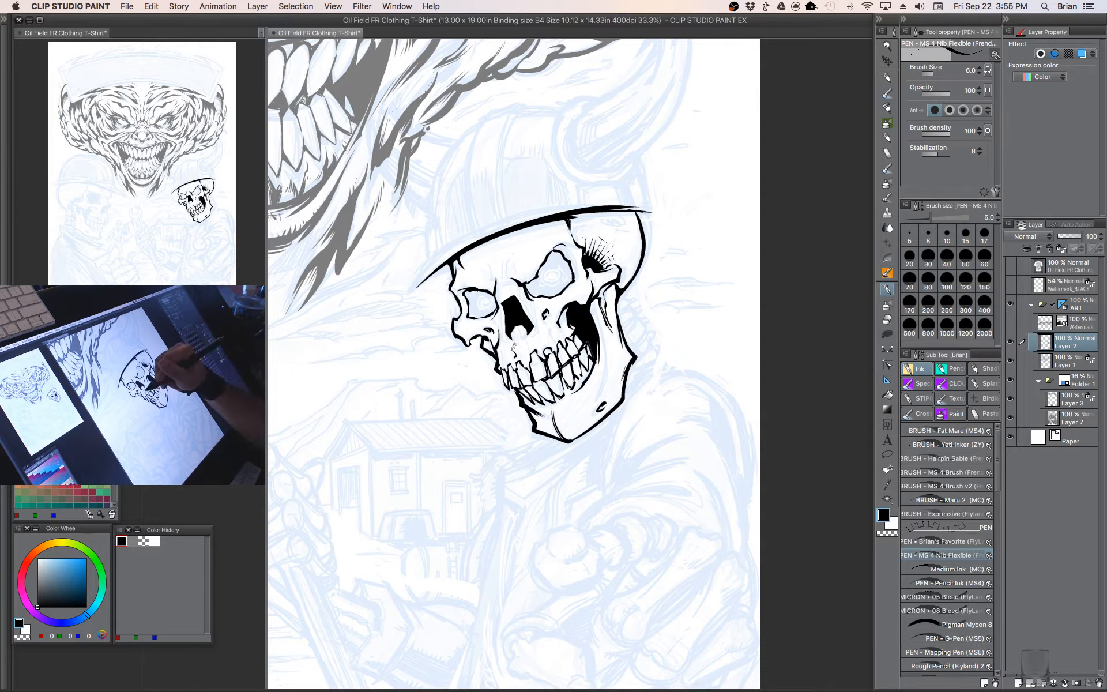
drag(513, 348, 508, 355)
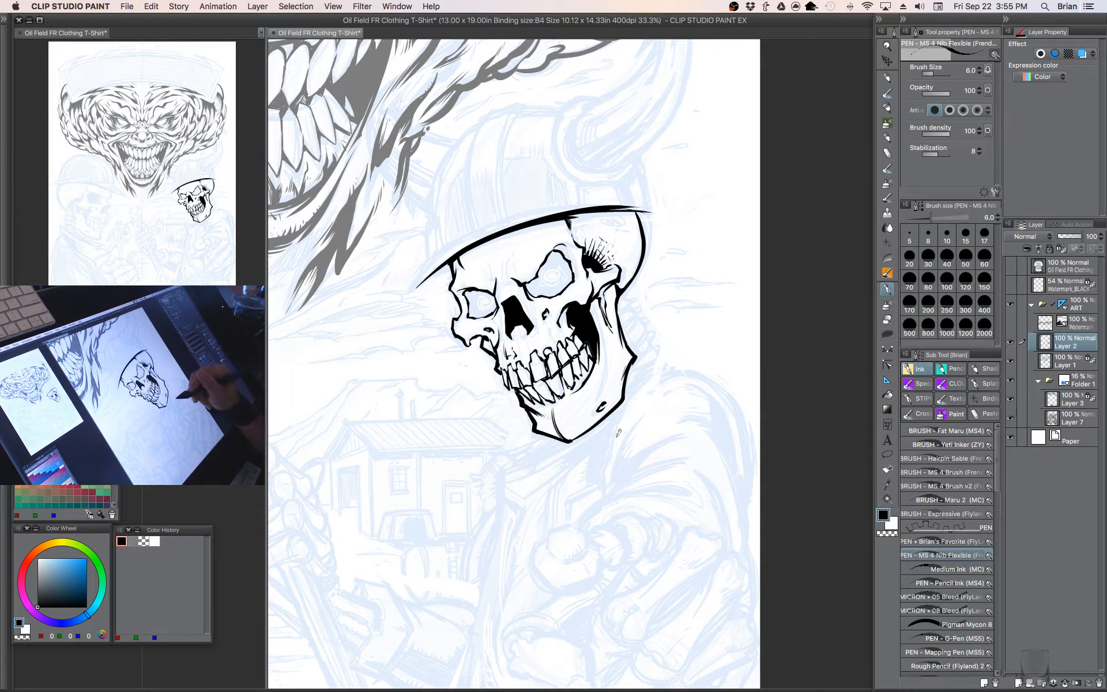
drag(619, 434, 645, 451)
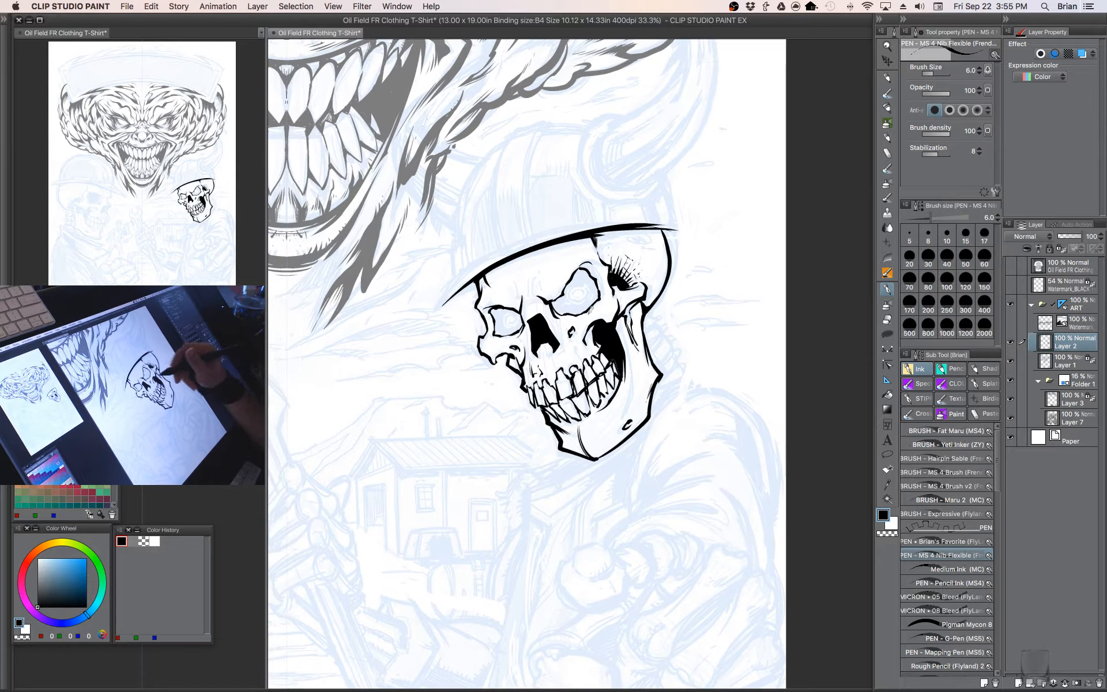
drag(590, 311, 642, 313)
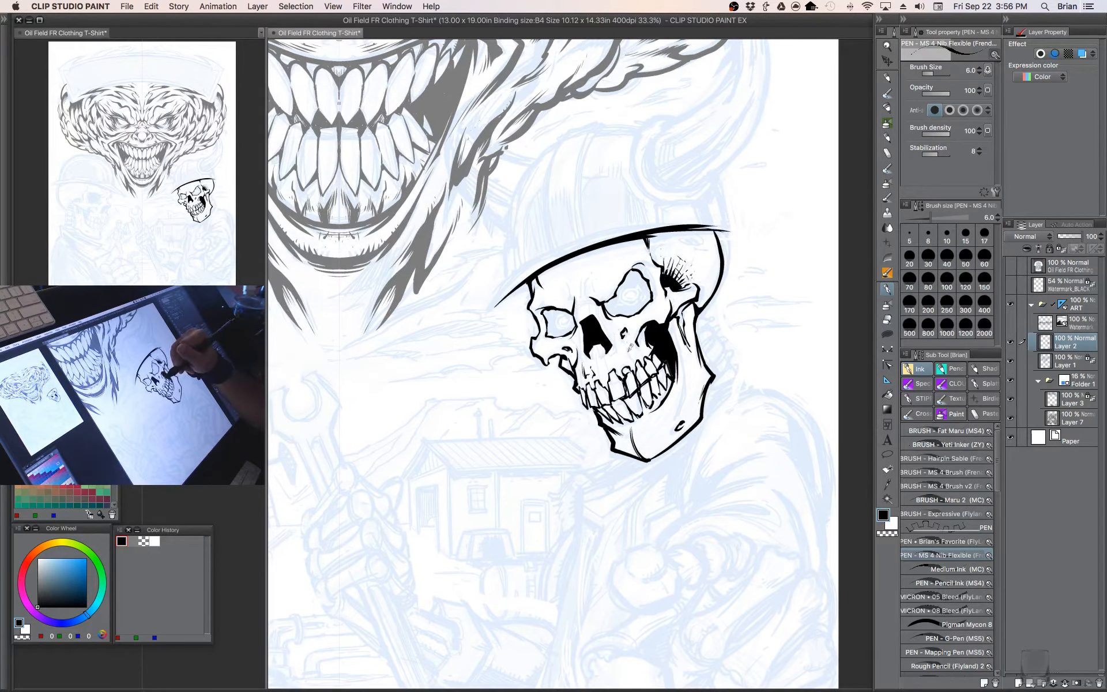
key(bracketright)
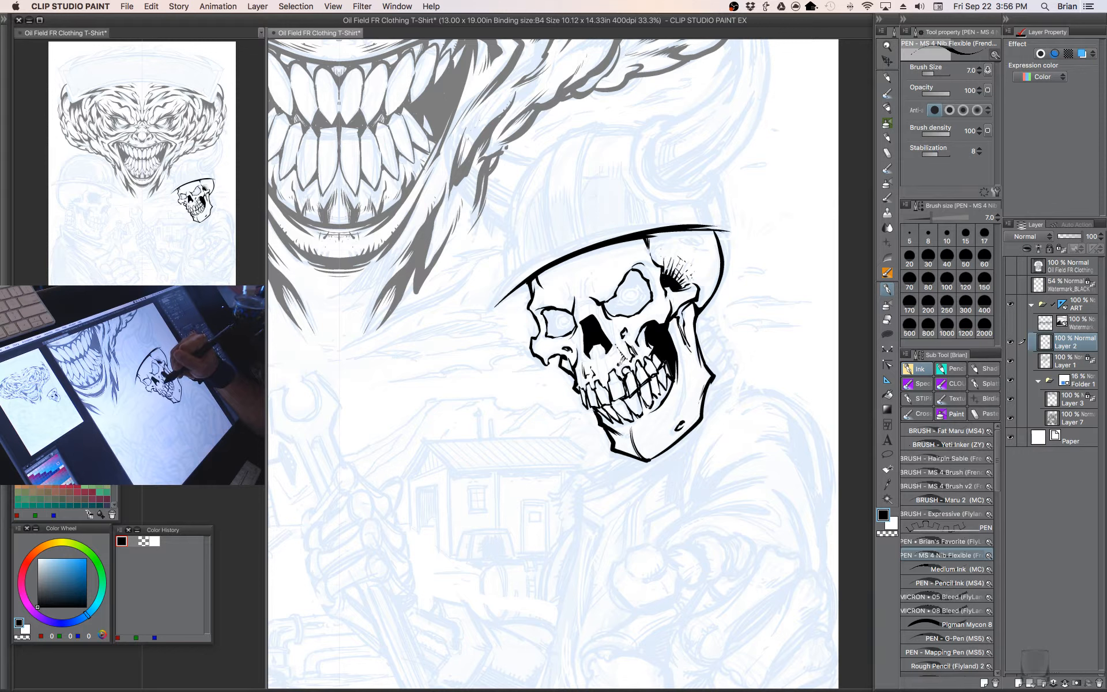
- Examine the inked skull in relation to the demon head and the rest of the design
mouse_move(608, 366)
mouse_down()
mouse_move(659, 376)
mouse_move(739, 444)
mouse_move(762, 433)
mouse_move(819, 491)
mouse_move(745, 537)
mouse_up()
alt+click(676, 437)
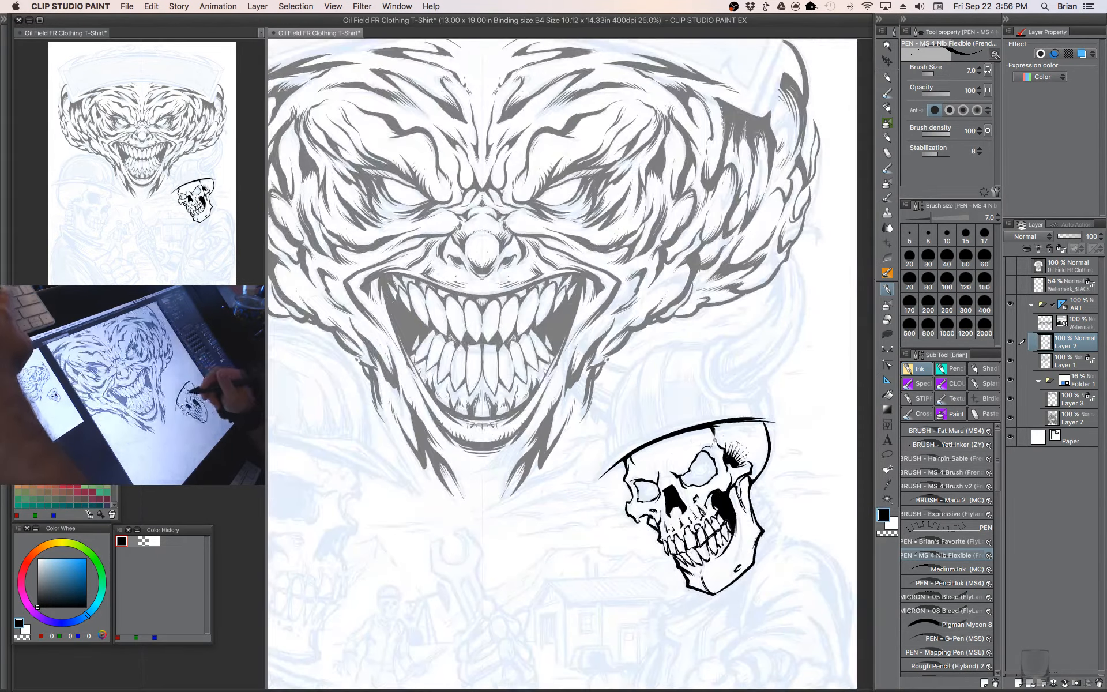
alt+click(706, 439)
alt+click(727, 440)
click(728, 442)
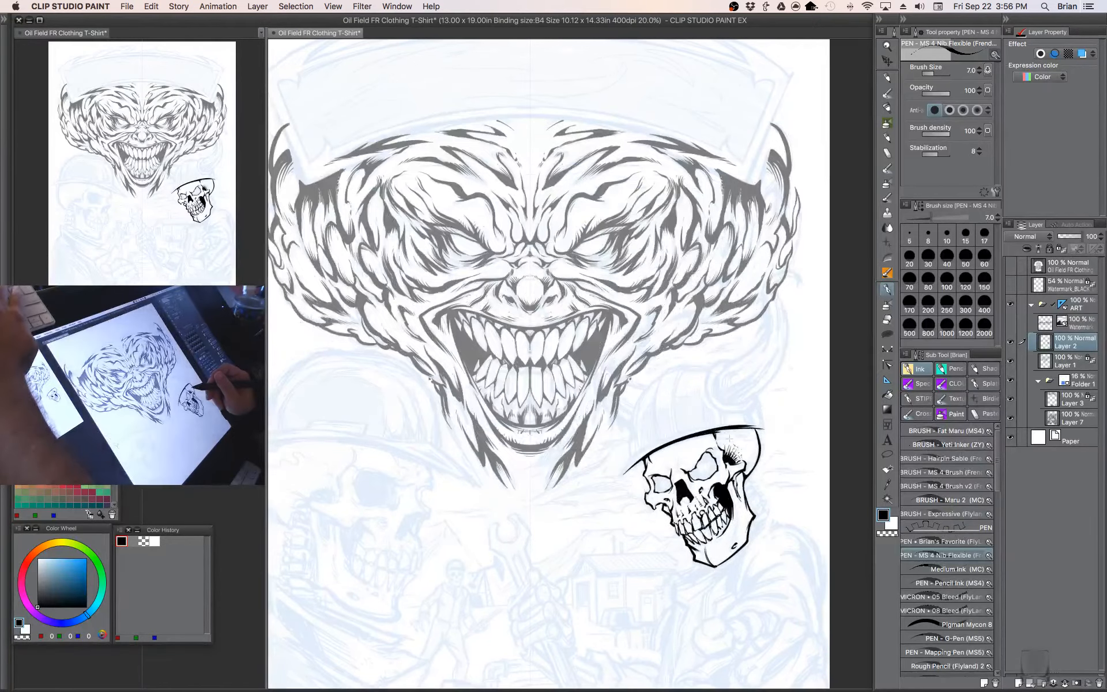
drag(730, 444, 790, 404)
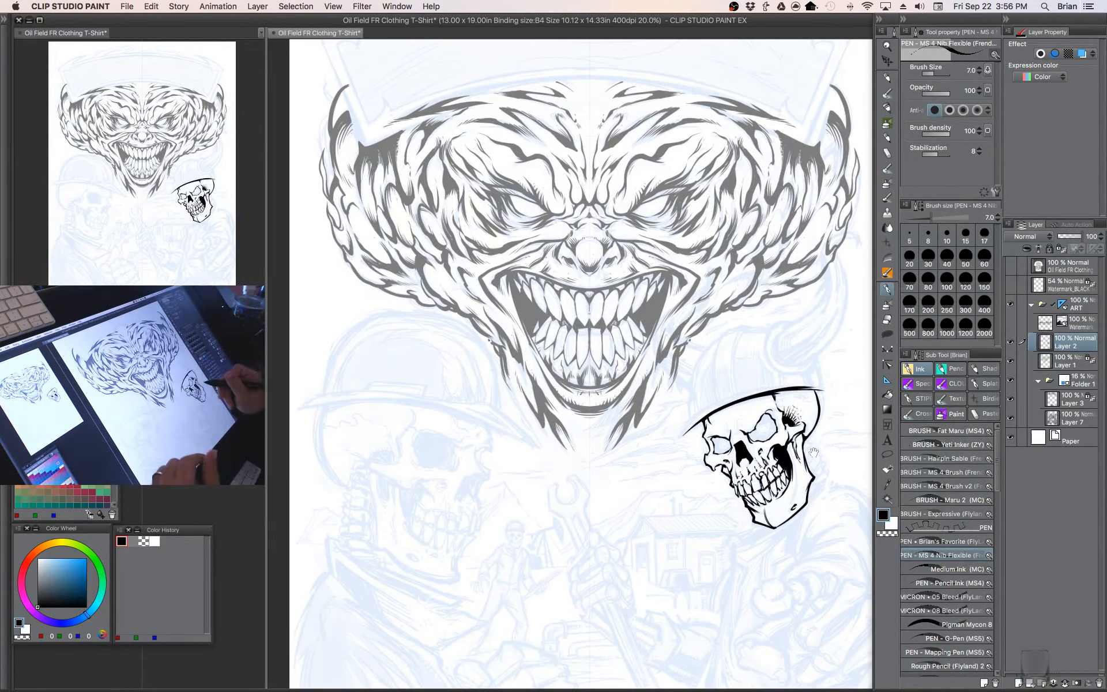
drag(796, 376, 757, 356)
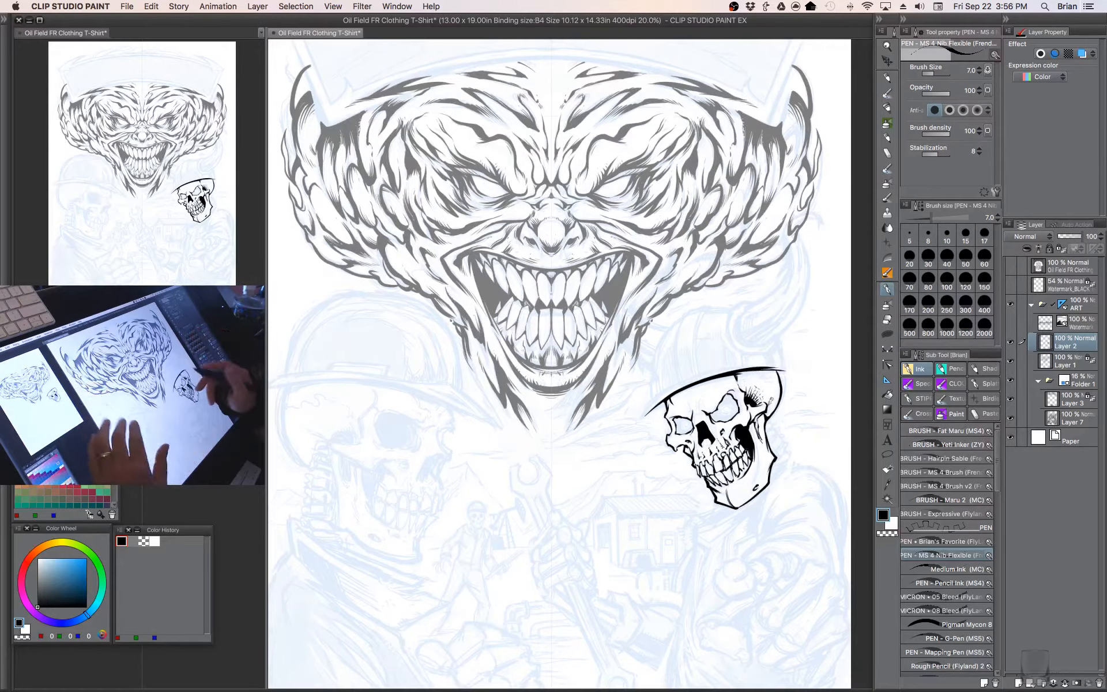
- Check the skull's linework close up and at reduced size against the demon head and surrounding sketch
key(super+plus)
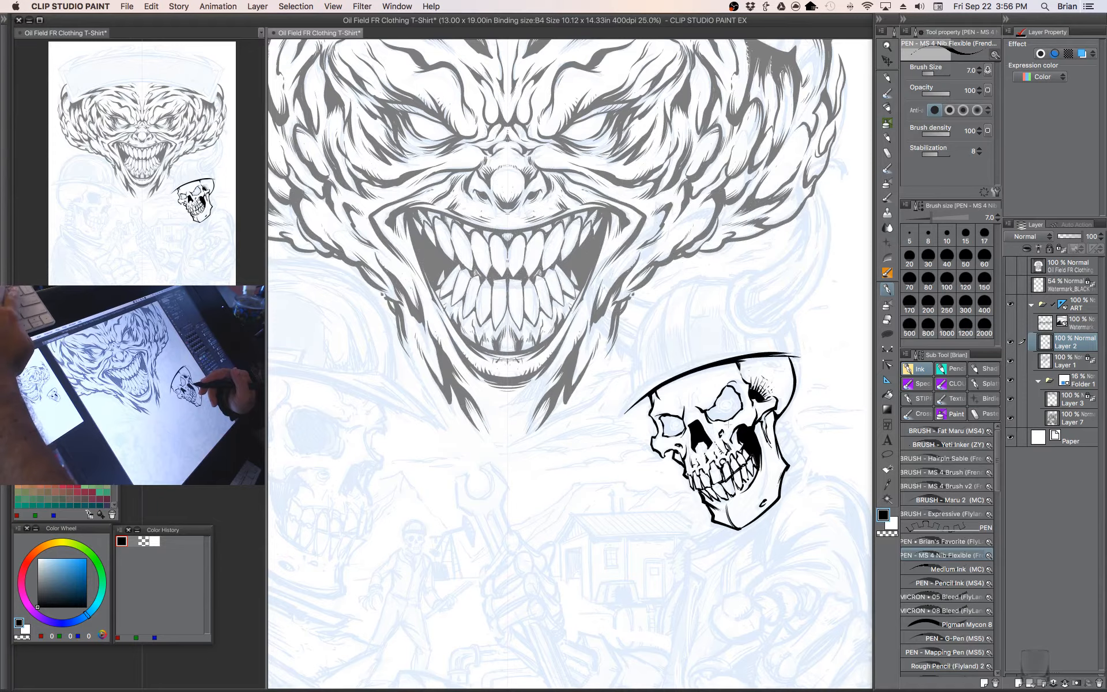
key(super+plus)
key(super+plus)
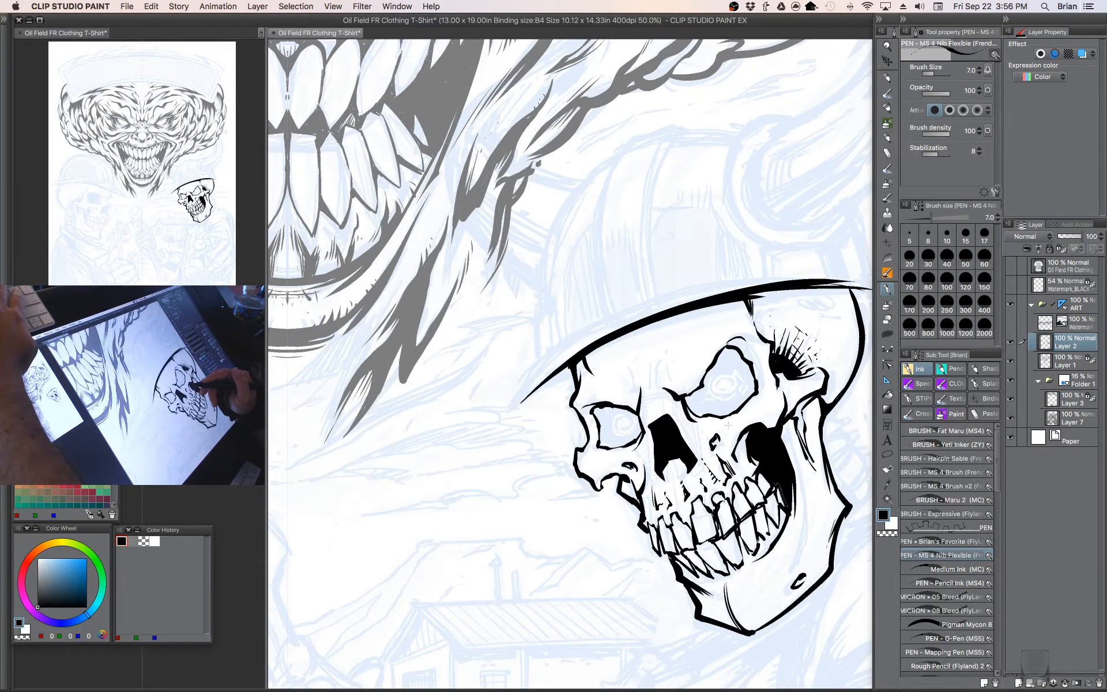
key(super+minus)
key(super+minus)
key(super+minus)
key(super+plus)
key(super+plus)
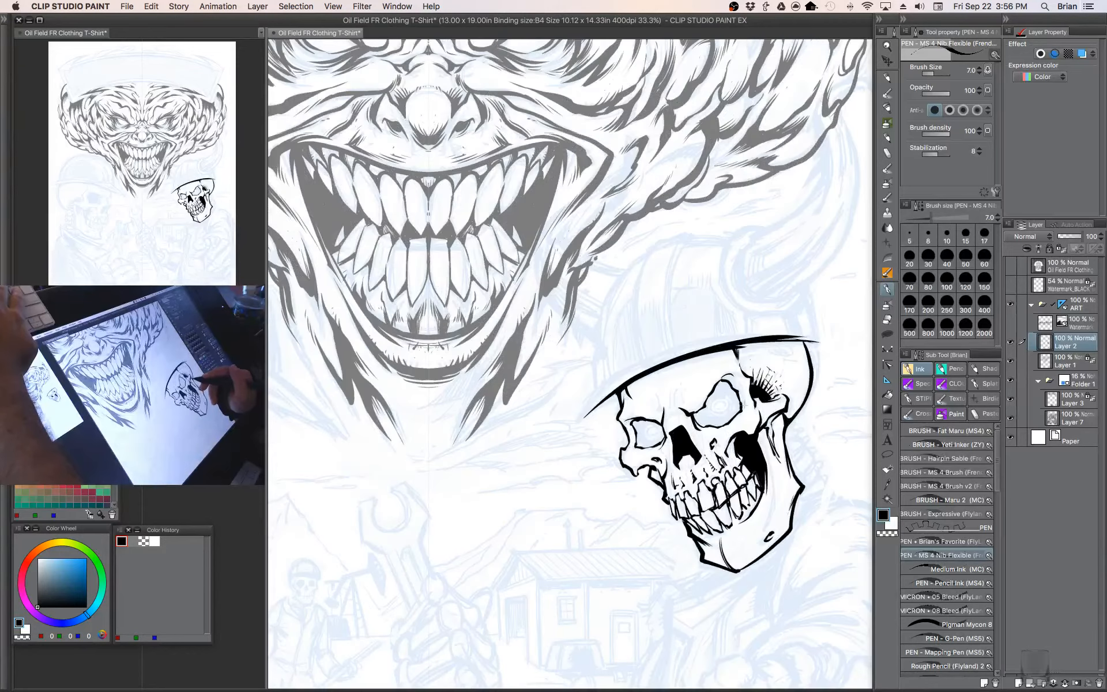
key(super+plus)
key(super+plus)
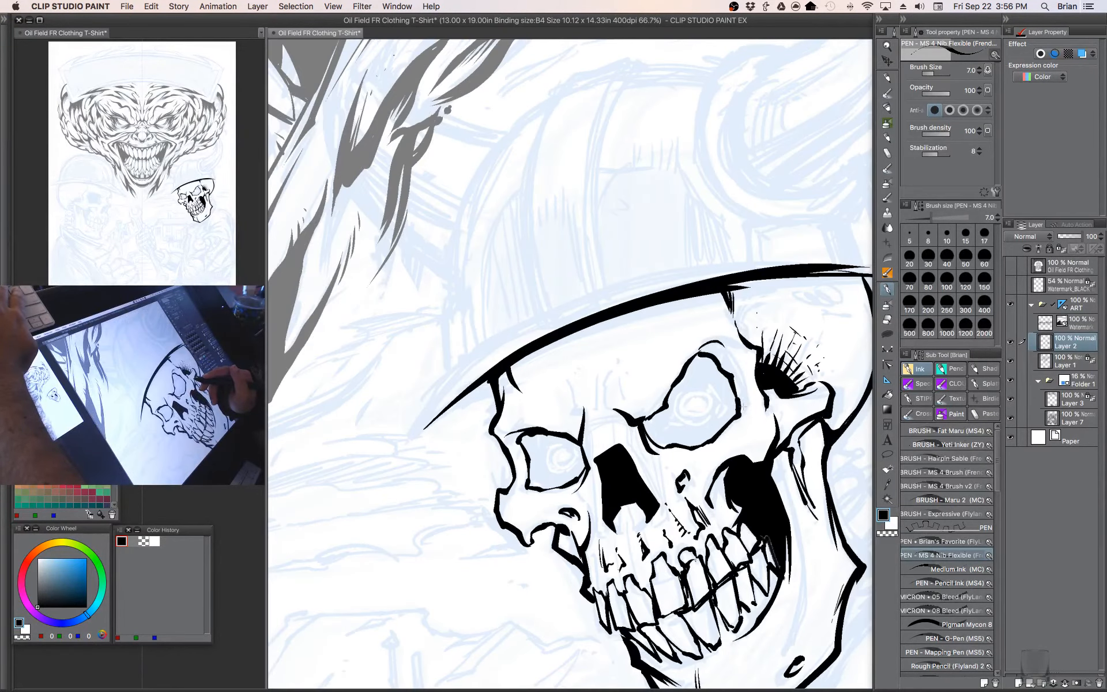
drag(741, 497, 717, 395)
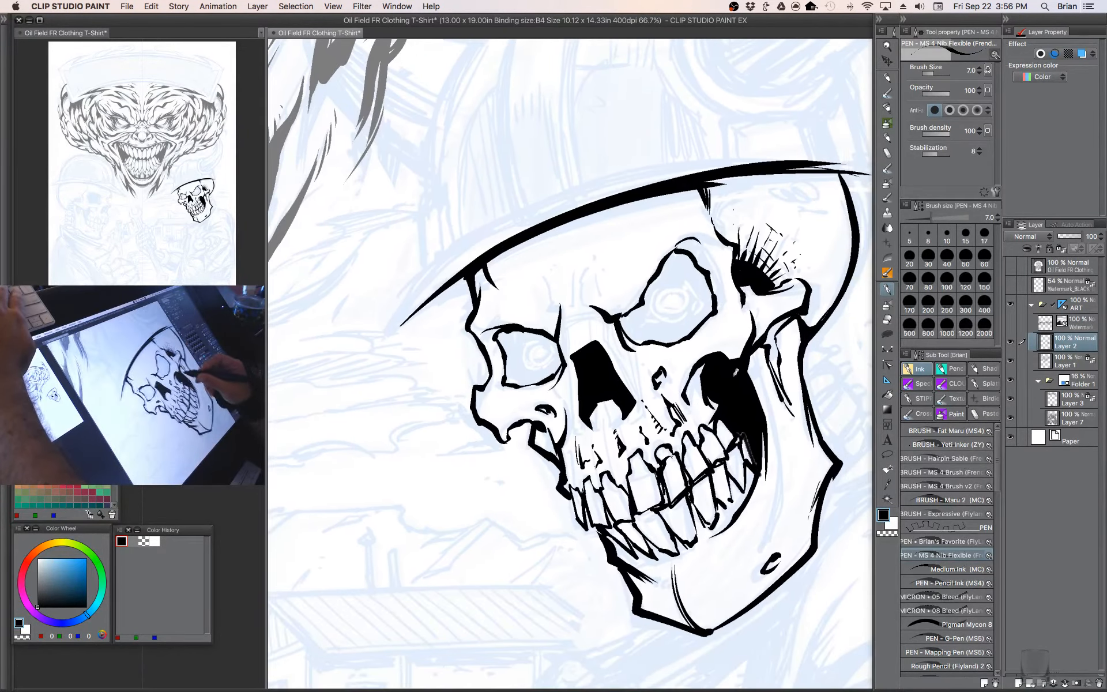
key(super+minus)
key(super+minus)
key(super+minus)
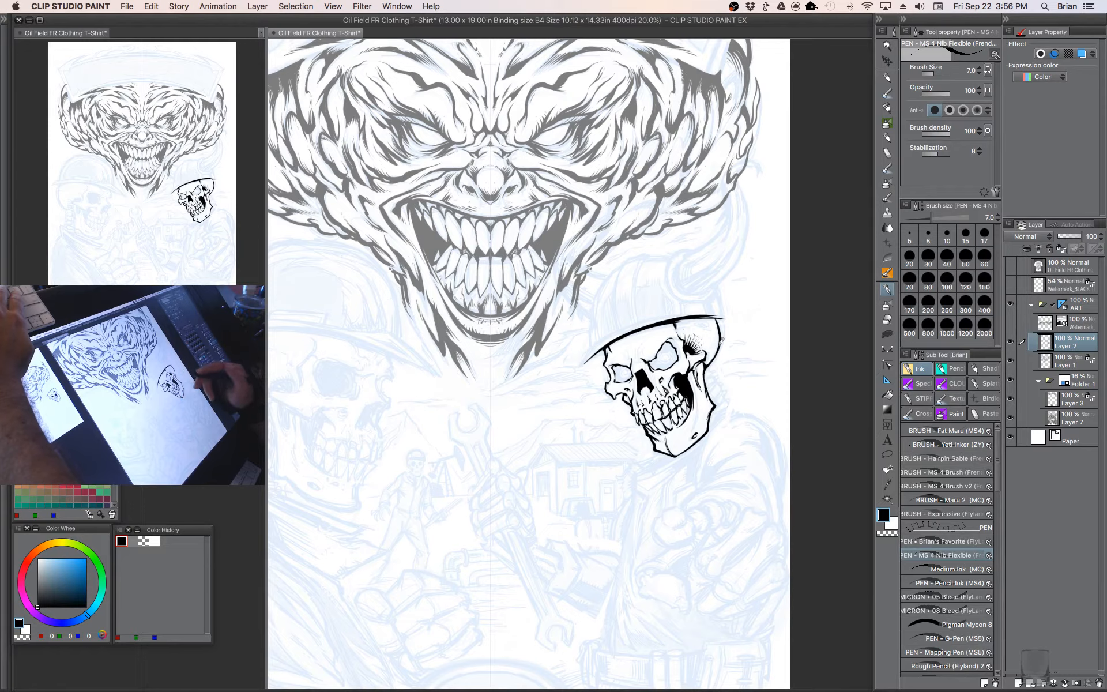
key(super+plus)
key(super+plus)
key(super+plus)
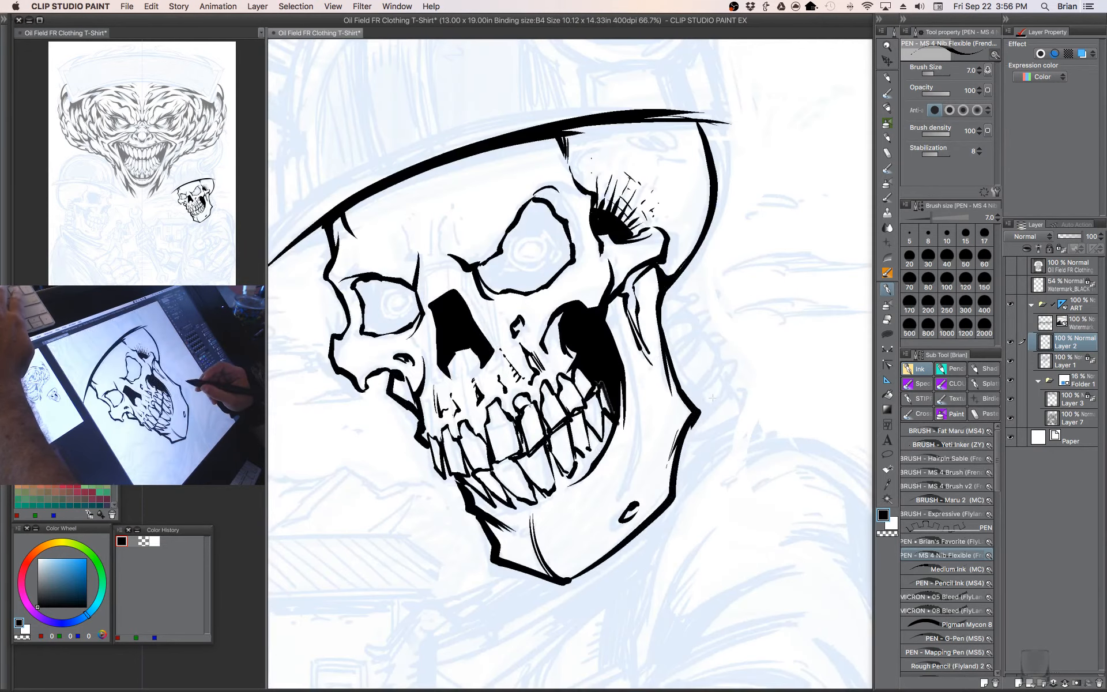
key(super+minus)
key(super+minus)
- Ink crease lines between the eye sockets and small brow and forehead details, using pen sizes 6 and 5
drag(699, 381, 747, 402)
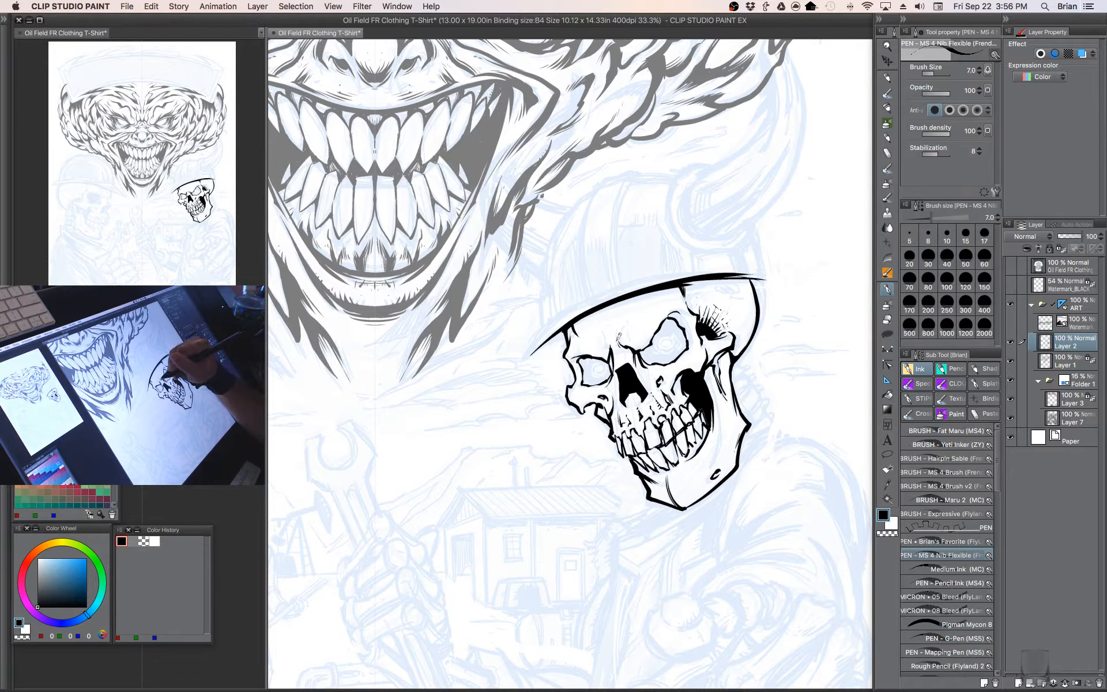
drag(624, 340, 630, 322)
key(bracketleft)
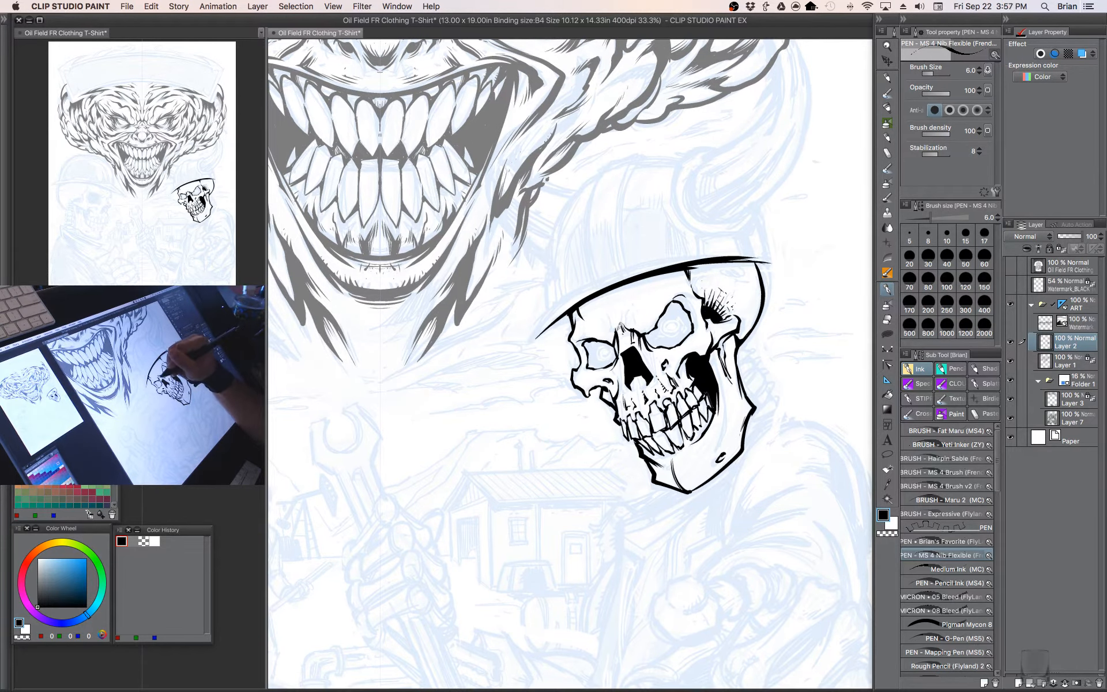
drag(705, 346, 708, 332)
key(bracketleft)
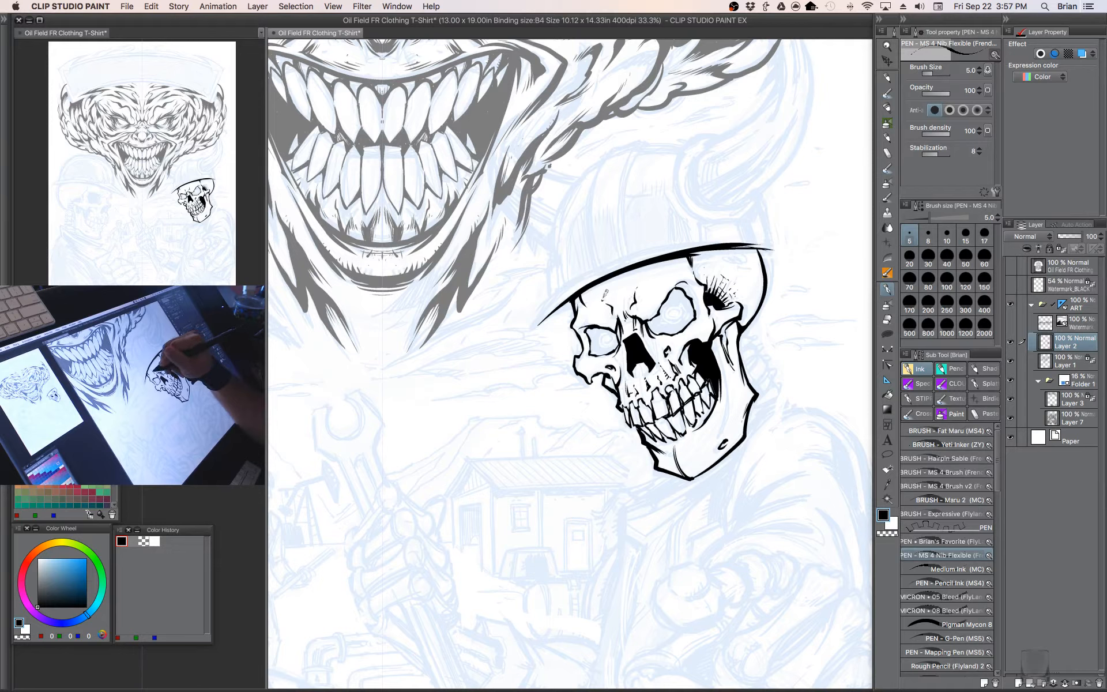
drag(656, 286, 664, 269)
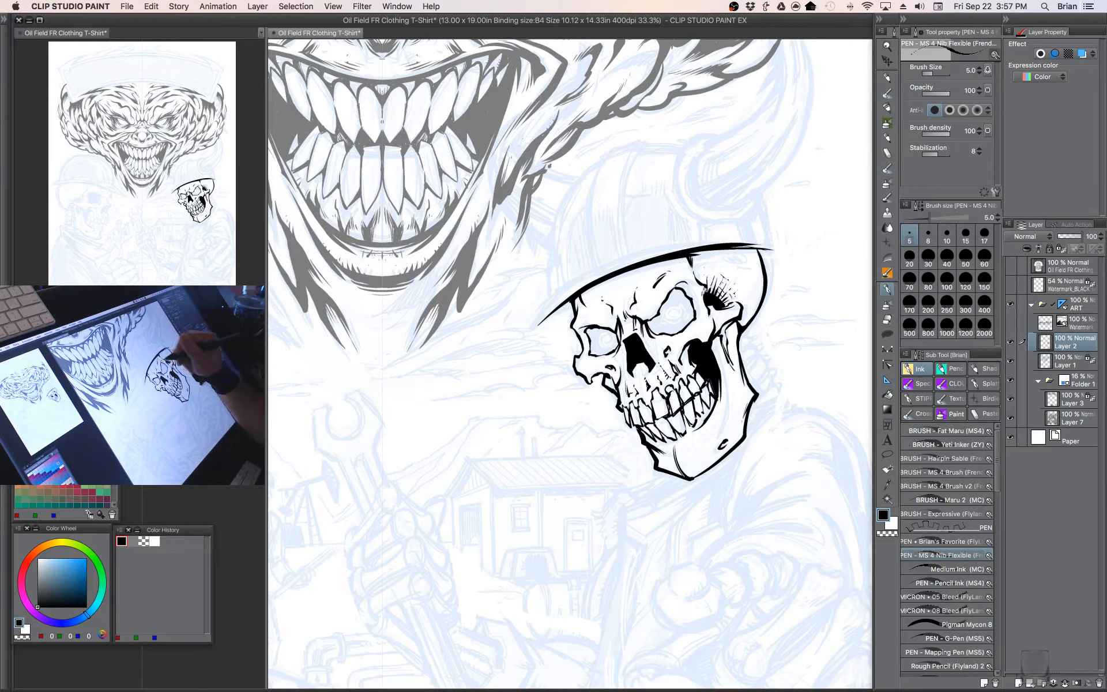
key(bracketright)
drag(670, 398, 651, 407)
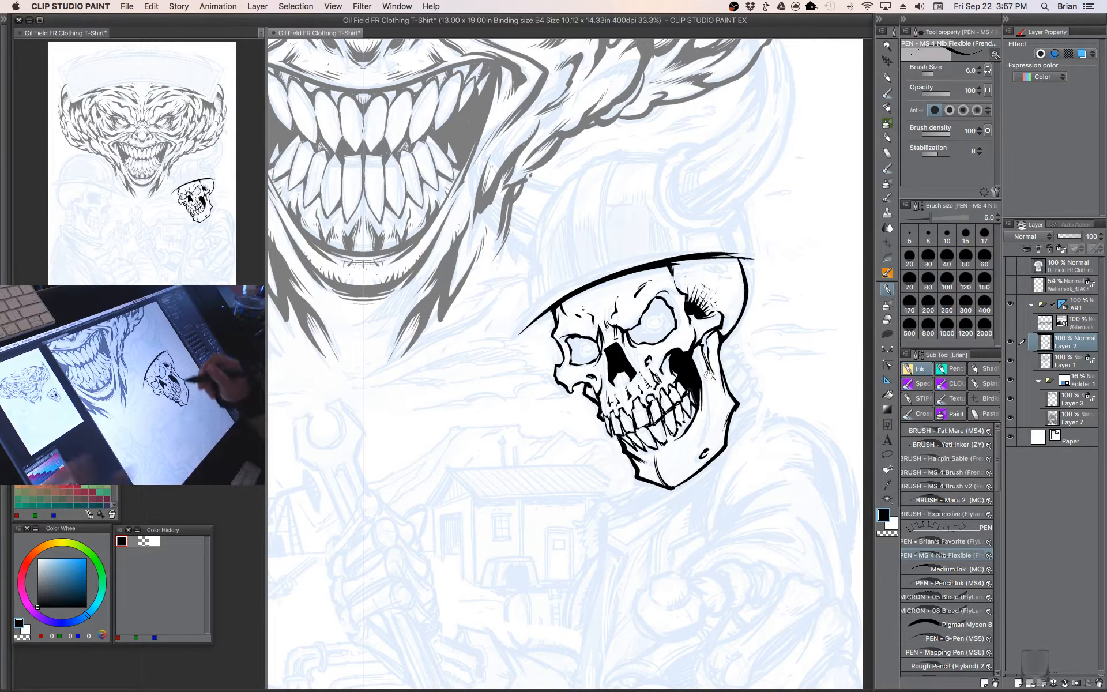
mouse_move(686, 279)
mouse_down()
mouse_move(674, 255)
mouse_move(677, 270)
mouse_up()
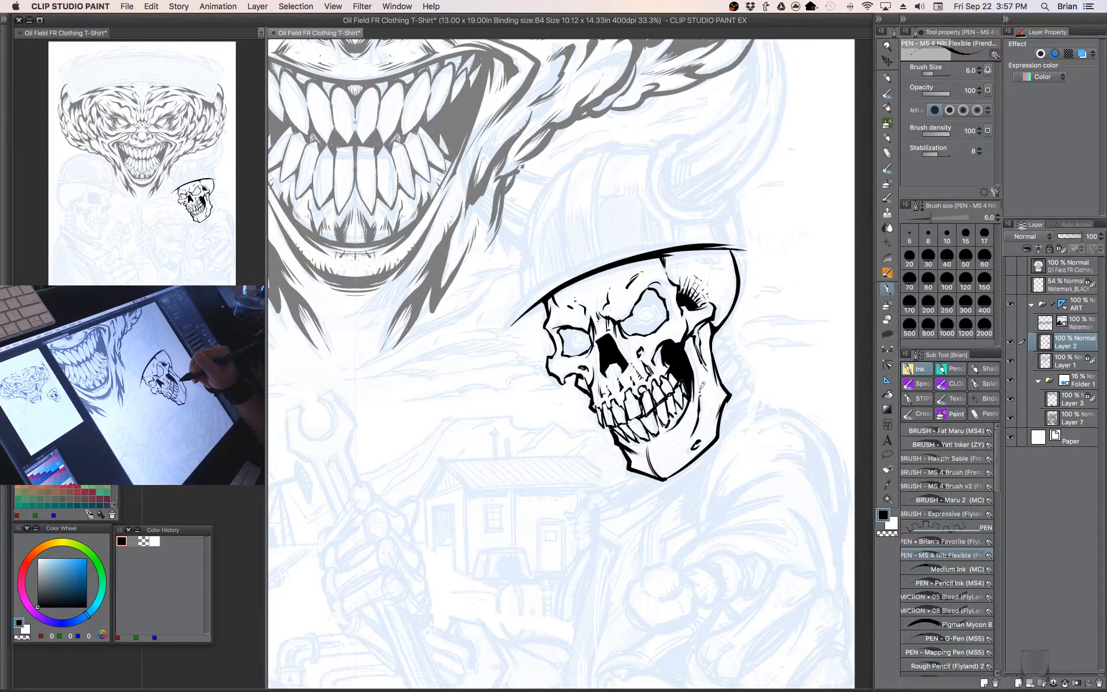
- Ink the cranium's upper edge behind the temple and fill the shadow beneath the helmet brim in black, raising the pen size to 10
drag(702, 232, 704, 244)
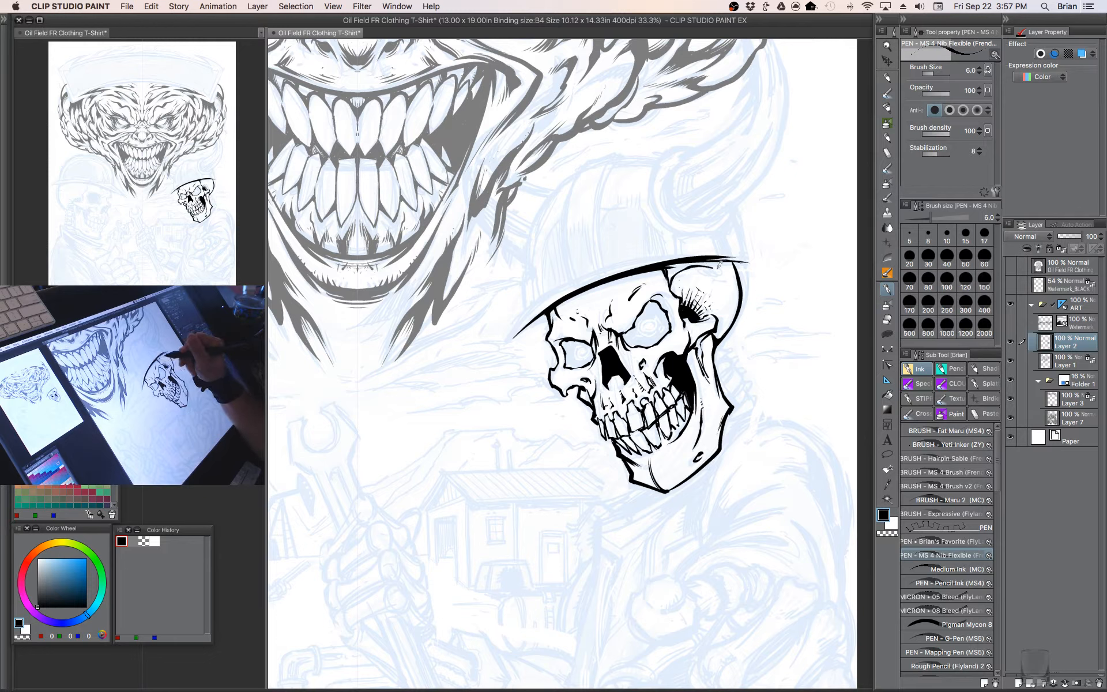
key(bracketright)
key(bracketright)
mouse_move(671, 278)
mouse_down()
mouse_move(676, 264)
mouse_move(730, 264)
mouse_move(672, 278)
mouse_up()
key(bracketright)
key(bracketright)
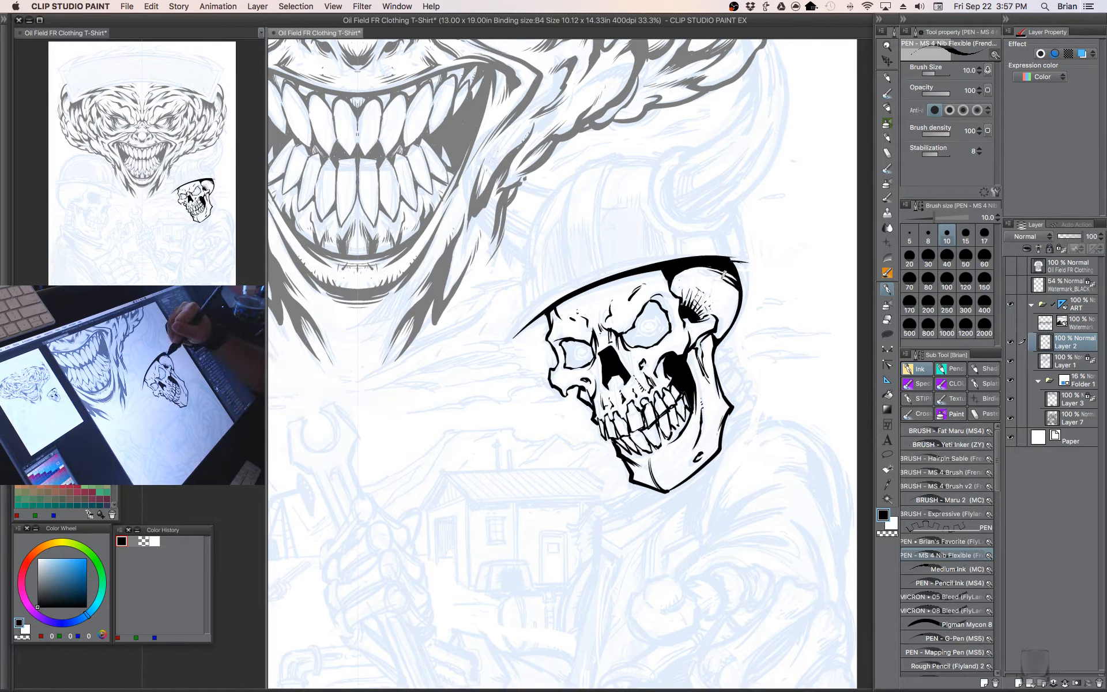
drag(732, 282, 738, 292)
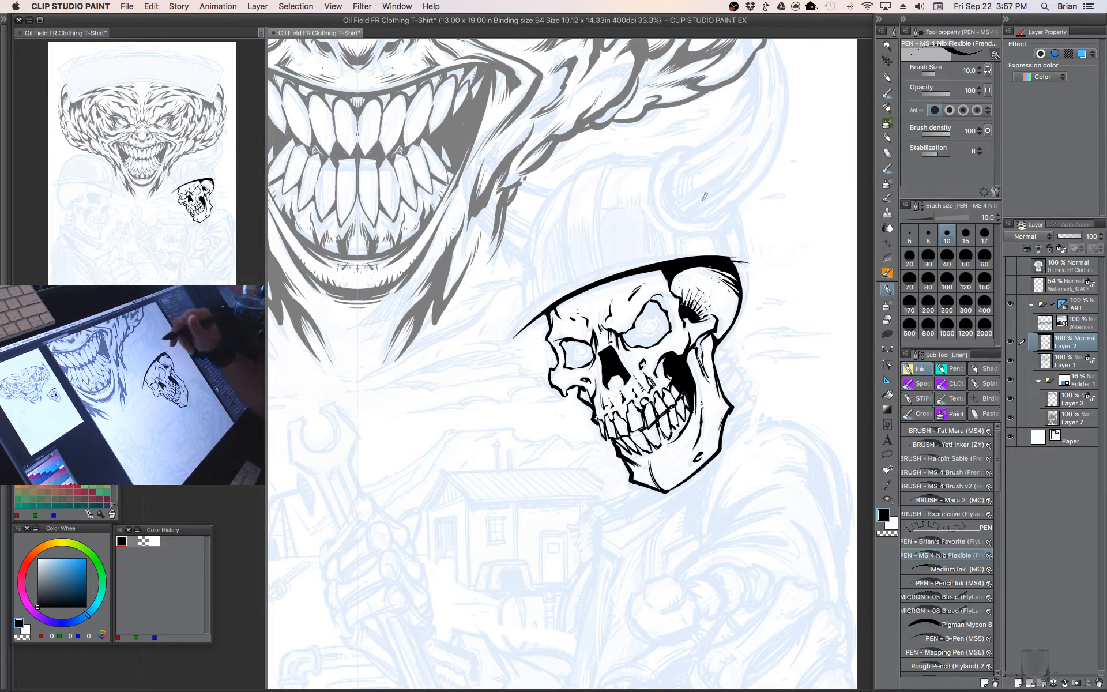
- Cut fine hatch marks into the black shadow under the brim with the transparent colour, and return to black
key(c)
drag(710, 270, 712, 264)
drag(716, 269, 680, 277)
key(c)
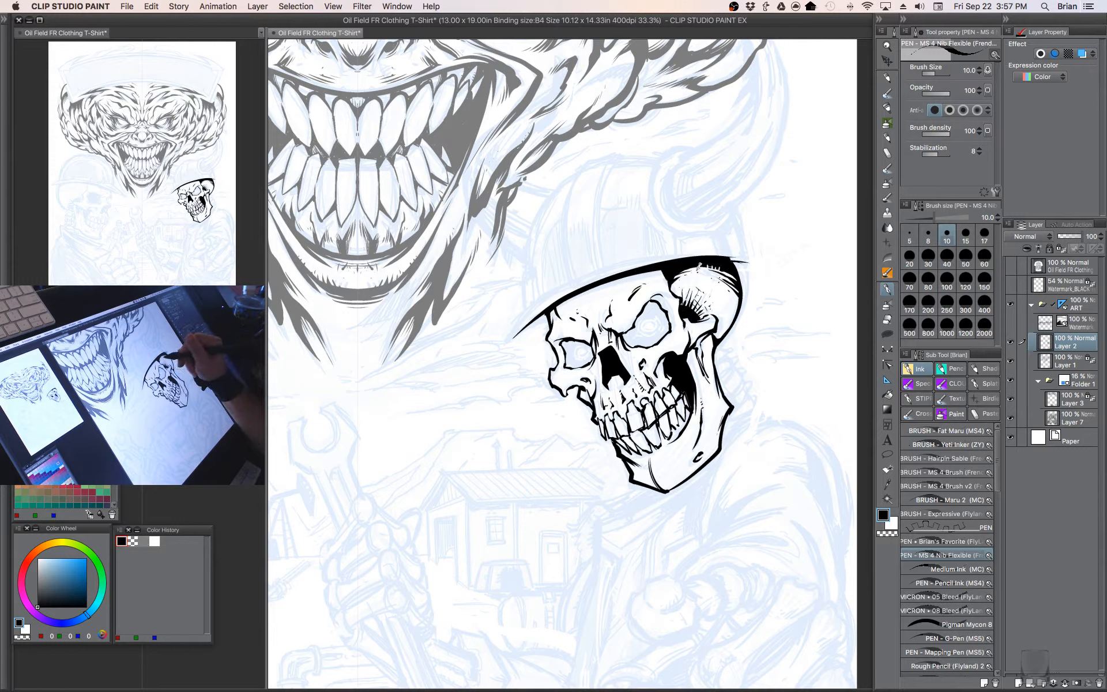
key(c)
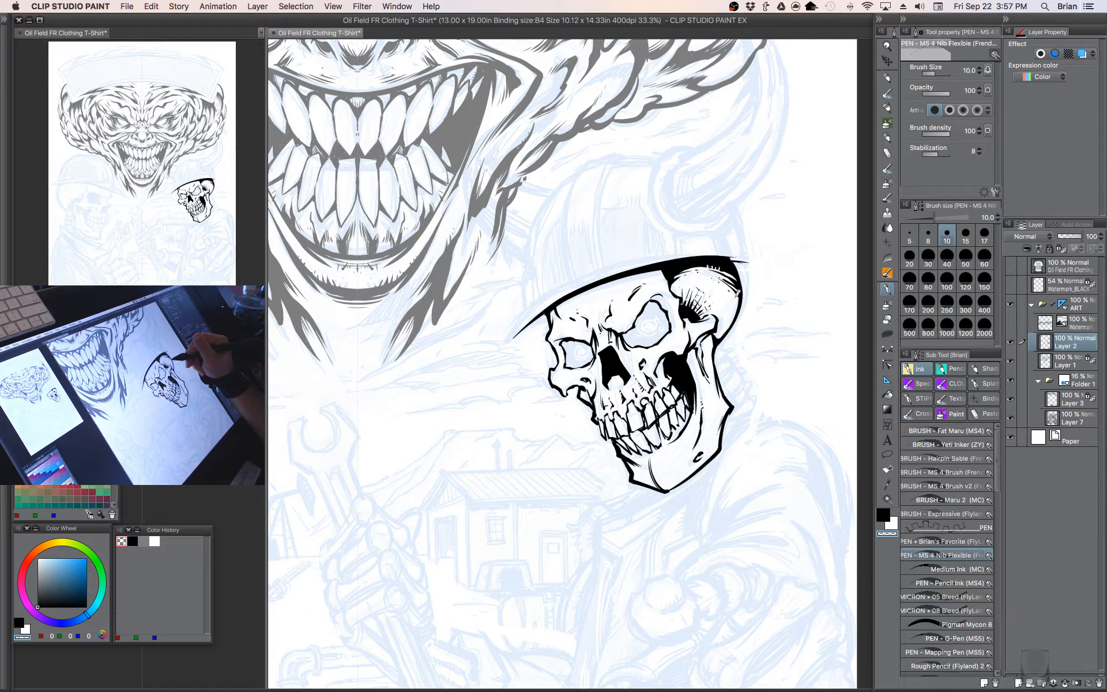
key(c)
- Ink the neck vertebrae with their small knobs behind the jaw, using pen sizes 9 and 8
drag(746, 337, 676, 278)
key(bracketleft)
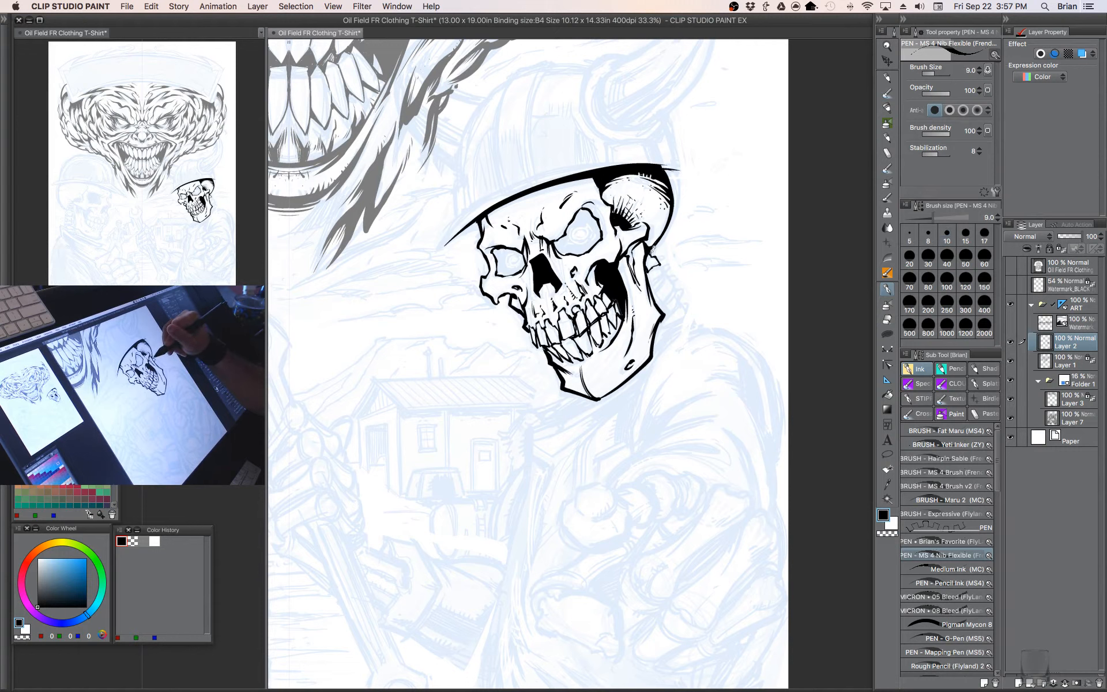
mouse_move(653, 252)
mouse_down()
mouse_move(655, 267)
mouse_move(665, 261)
mouse_move(651, 281)
mouse_move(671, 270)
mouse_move(676, 305)
mouse_move(662, 311)
mouse_move(697, 330)
mouse_move(693, 348)
mouse_up()
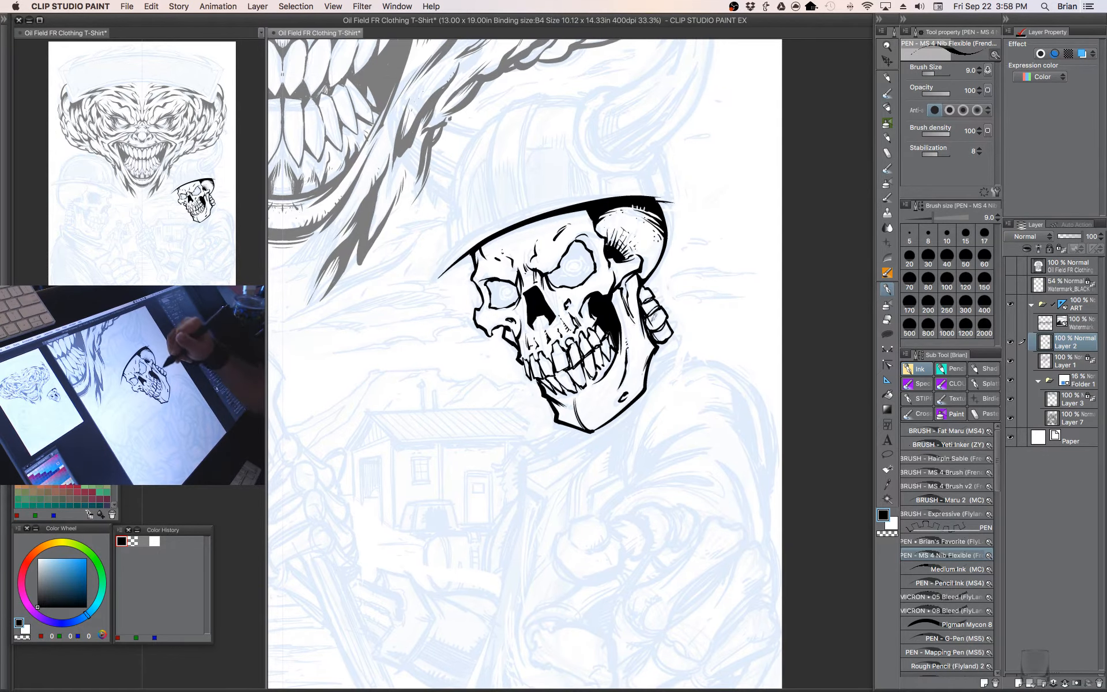
drag(650, 298, 643, 312)
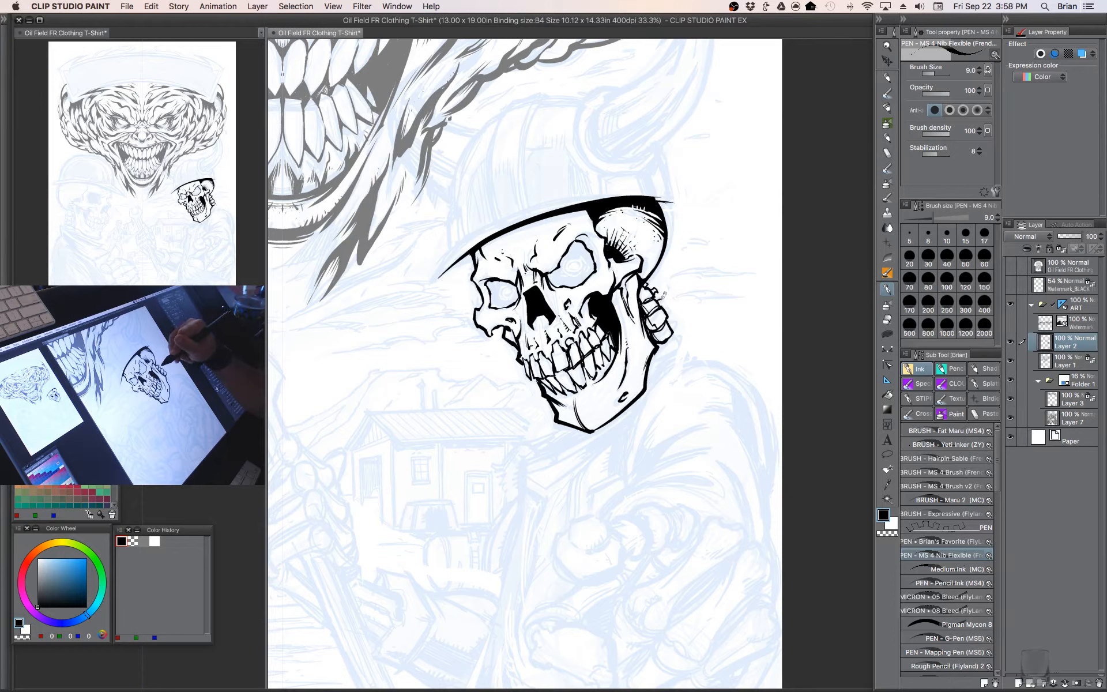
drag(675, 320, 698, 282)
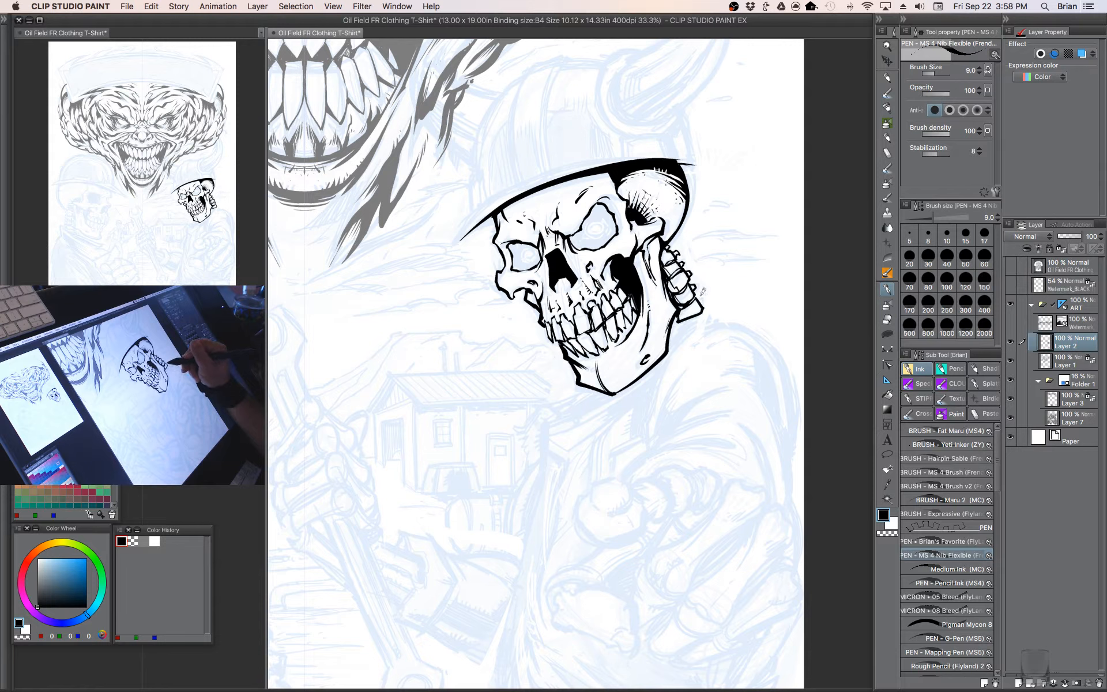
mouse_move(703, 398)
mouse_down()
mouse_move(717, 362)
mouse_move(708, 394)
mouse_up()
key(bracketleft)
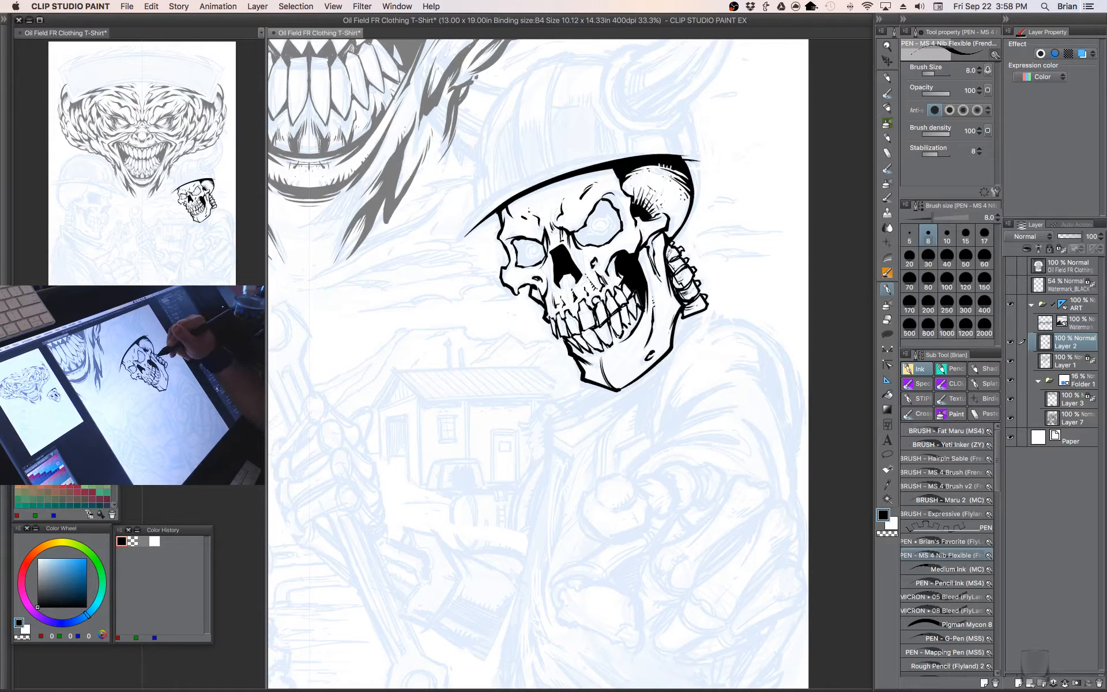
drag(724, 429, 711, 423)
- Ink the curved collar line running from below the vertebrae down past the jaw, with pen size 10
key(bracketright)
mouse_move(705, 310)
mouse_down()
mouse_move(659, 349)
mouse_move(647, 406)
mouse_up()
drag(668, 339, 680, 390)
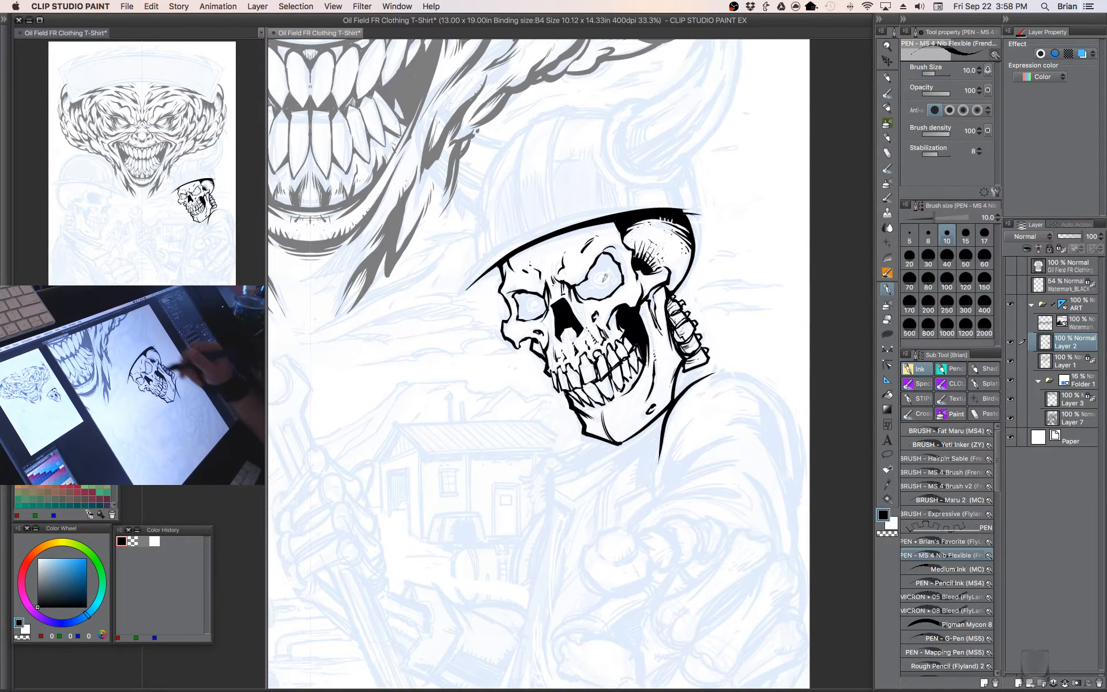
- Fill both of the skull's eye sockets with black
key(g)
click(592, 294)
click(530, 306)
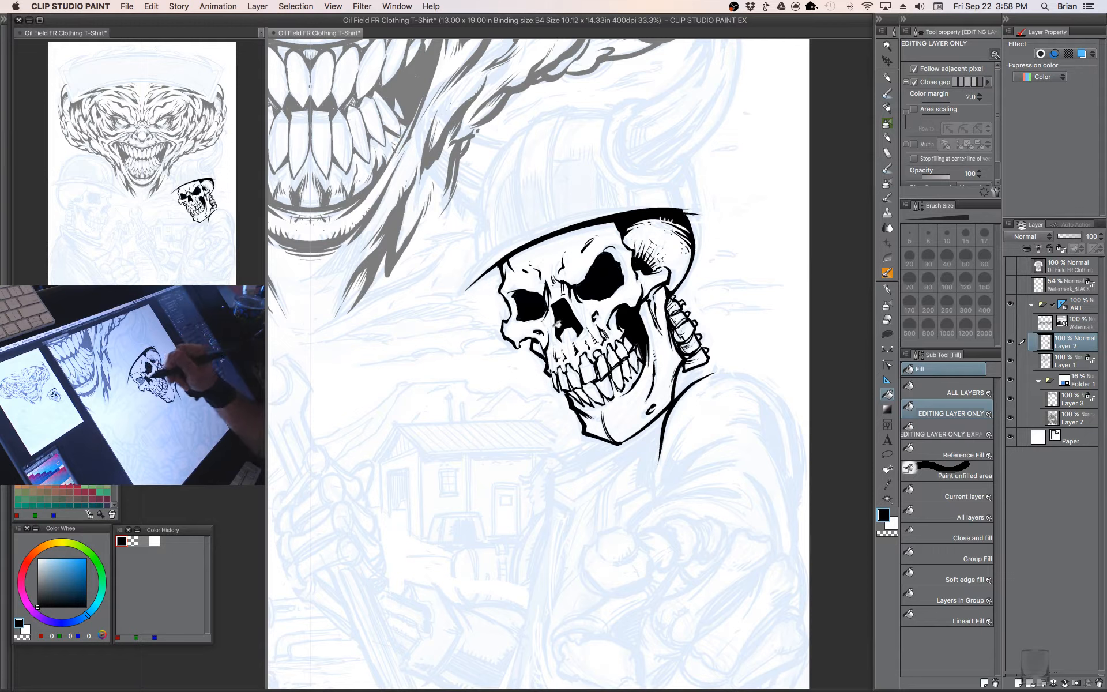
- Add small texture specks and marks to the skull's forehead and lower jaw with the pen at size 15
key(p)
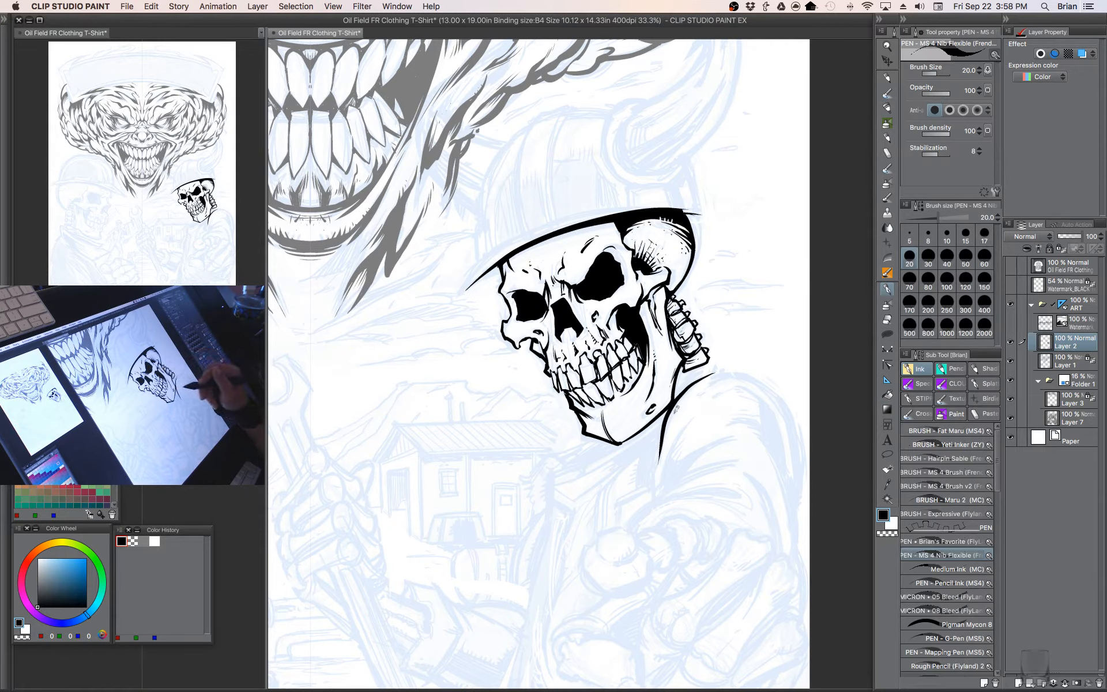
drag(610, 281, 617, 269)
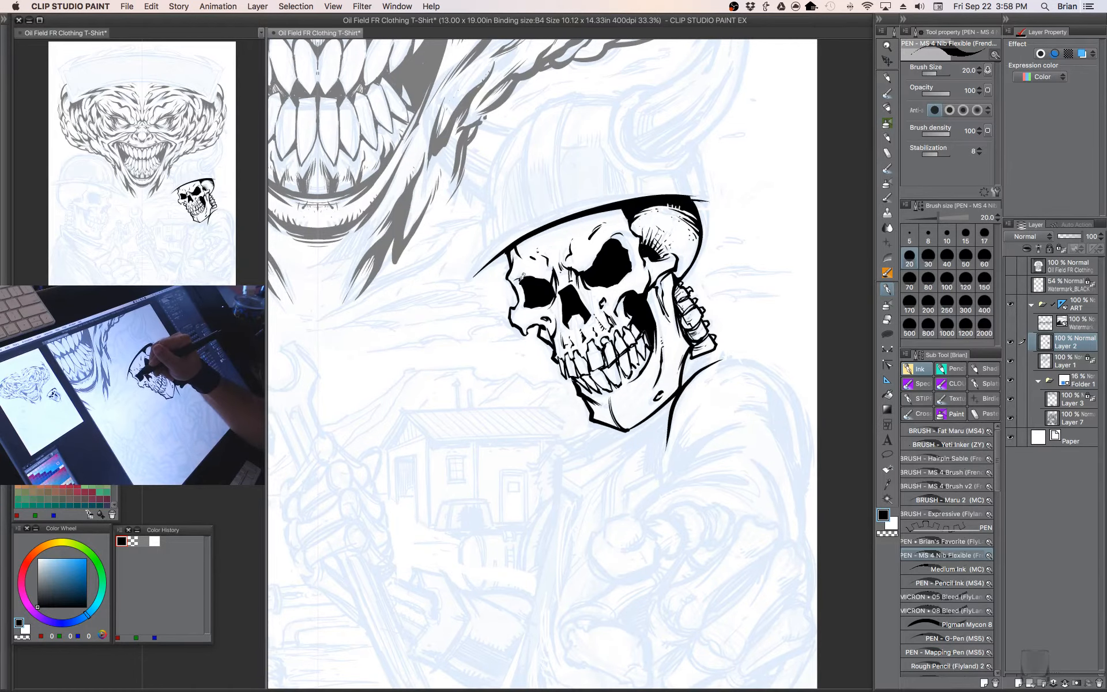
key(bracketleft)
key(bracketleft)
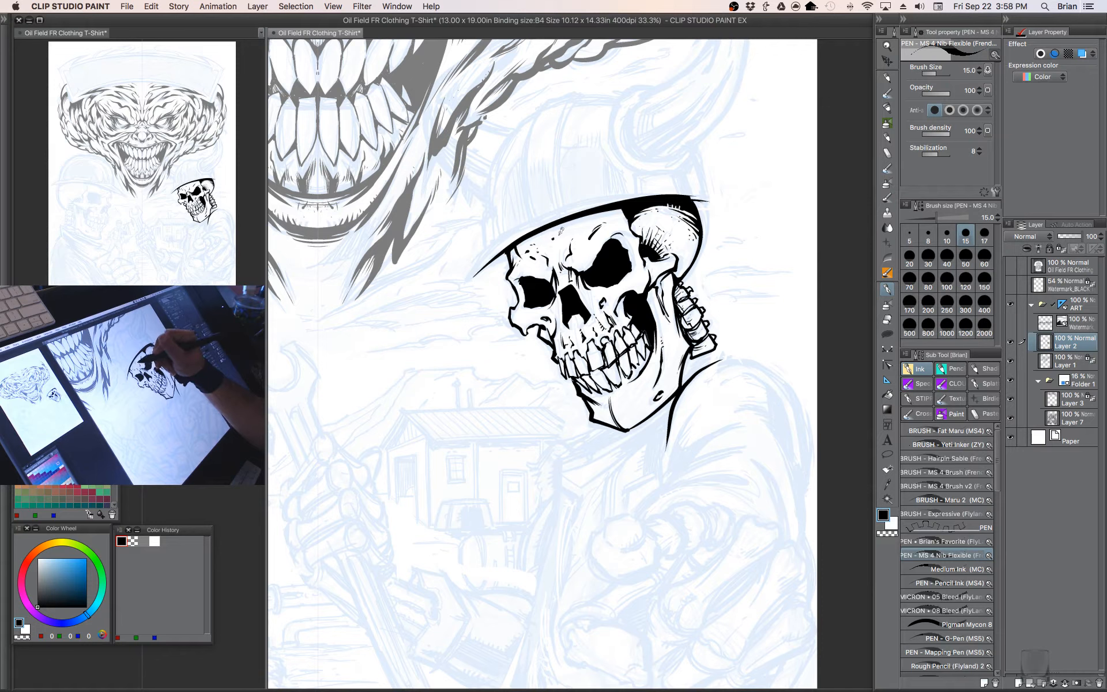
mouse_move(671, 414)
mouse_down()
mouse_move(652, 384)
mouse_move(648, 394)
mouse_up()
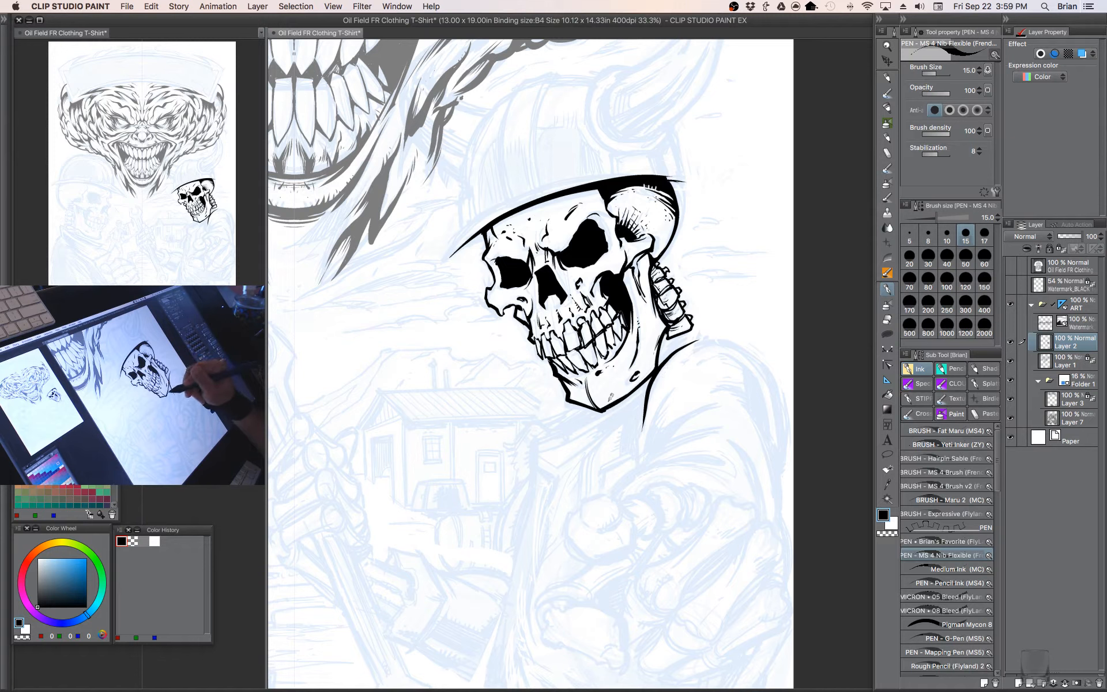
drag(698, 397, 704, 371)
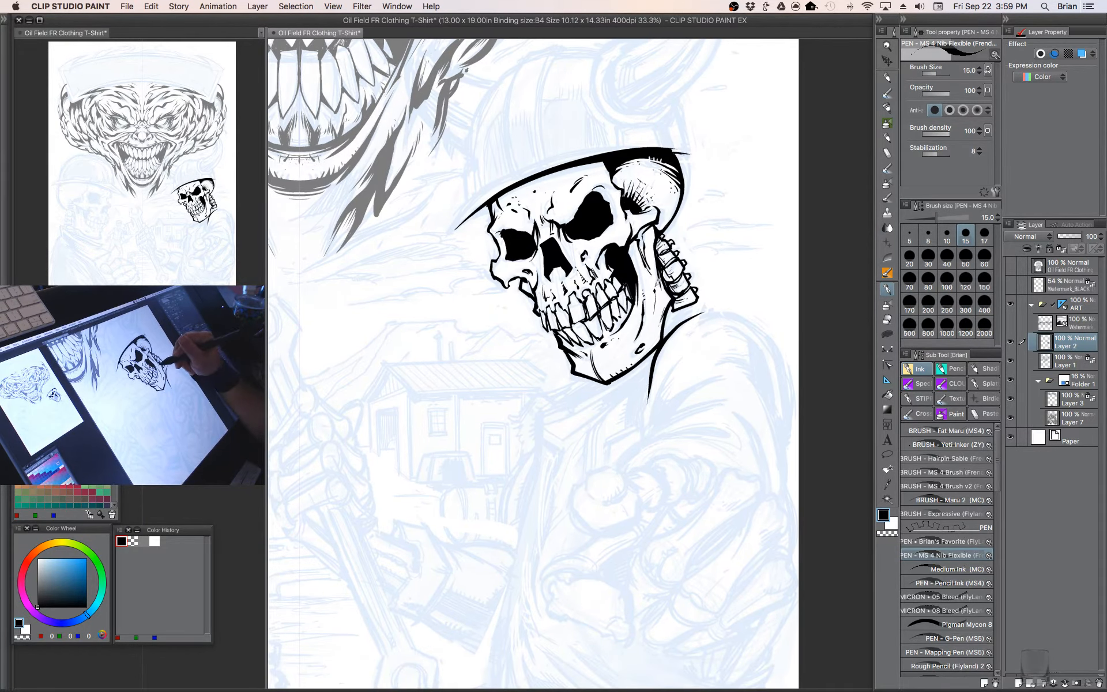
- Ink the pointed cloth fold below the collar and blacken its shadow, using pen sizes 10 and 12.5
drag(690, 326, 683, 312)
key(bracketleft)
drag(634, 422, 667, 345)
key(bracketleft)
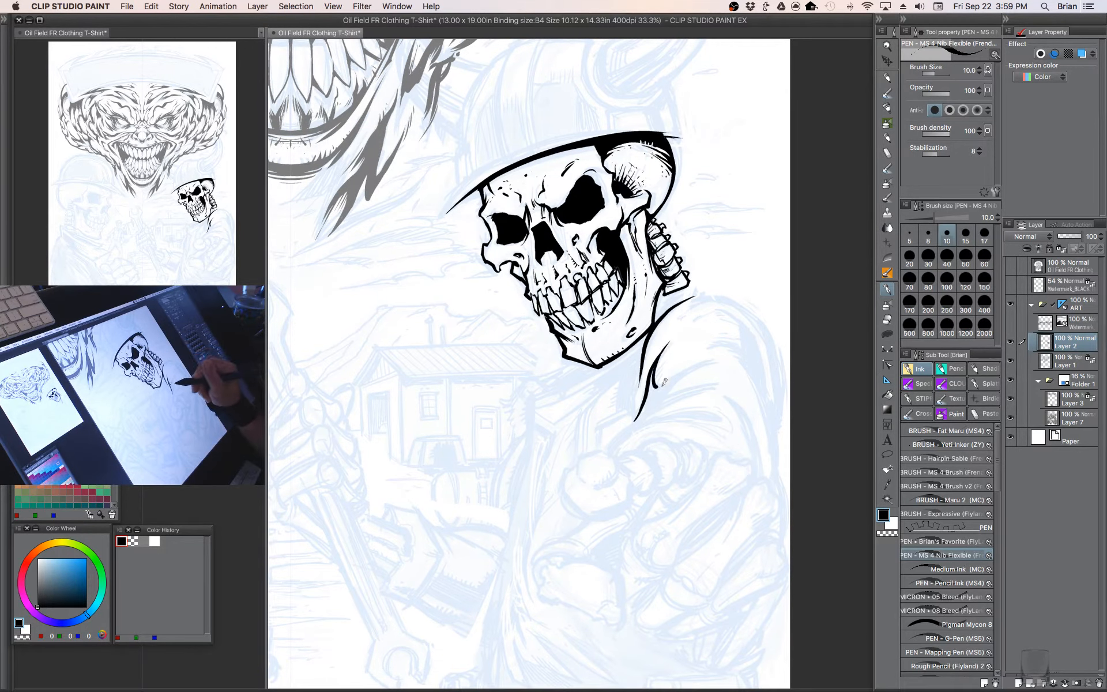
mouse_move(655, 388)
mouse_down()
mouse_move(689, 369)
mouse_move(633, 425)
mouse_up()
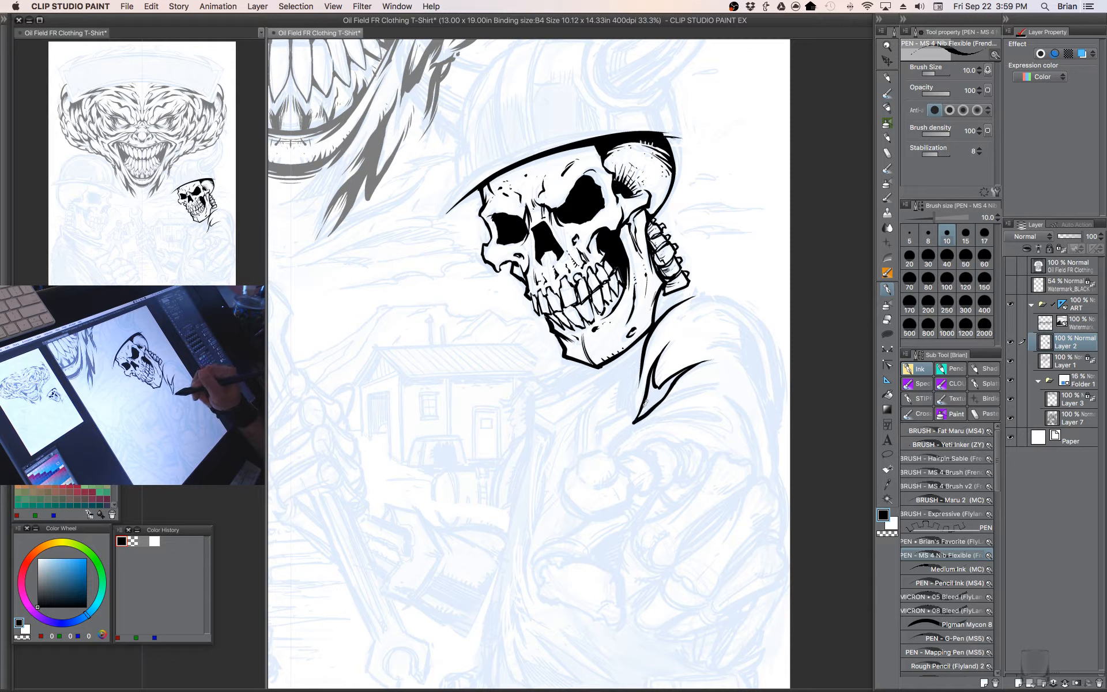
key(bracketright)
mouse_move(661, 363)
mouse_down()
mouse_move(664, 389)
mouse_move(691, 362)
mouse_move(641, 412)
mouse_move(655, 383)
mouse_move(665, 389)
mouse_move(660, 363)
mouse_up()
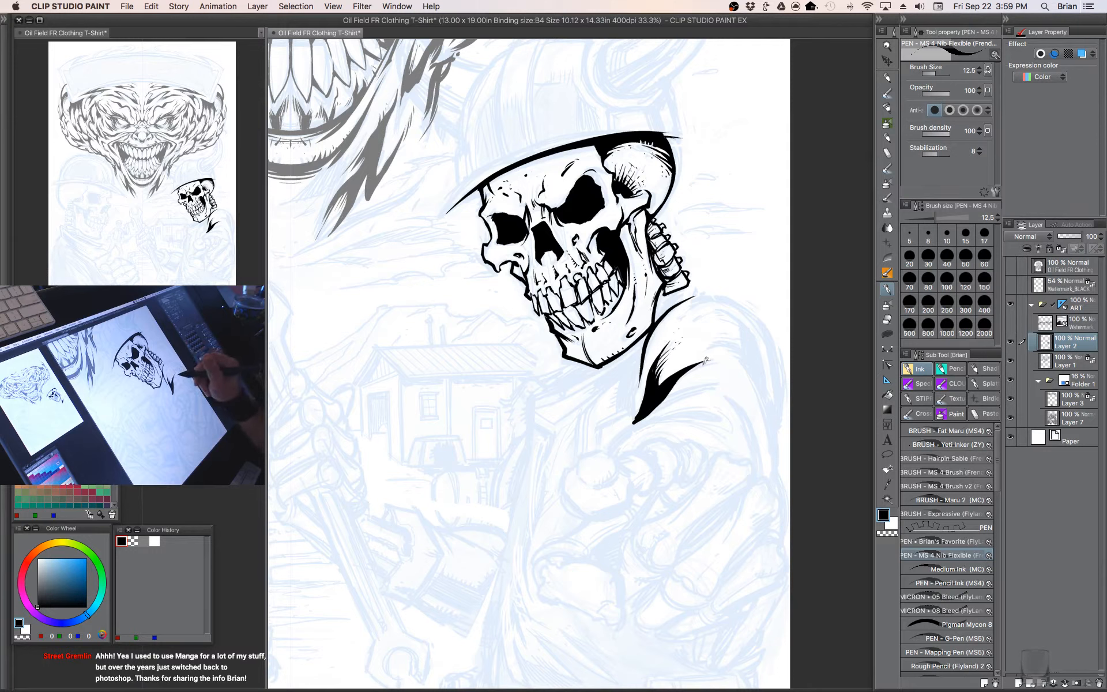
- Ink the heavy fold lines curving from the pointed fold down the upper arm, with pen size 17.5
drag(695, 370, 626, 311)
key(bracketright)
key(bracketright)
mouse_move(594, 349)
mouse_down()
mouse_move(652, 332)
mouse_move(695, 418)
mouse_up()
drag(682, 366, 693, 391)
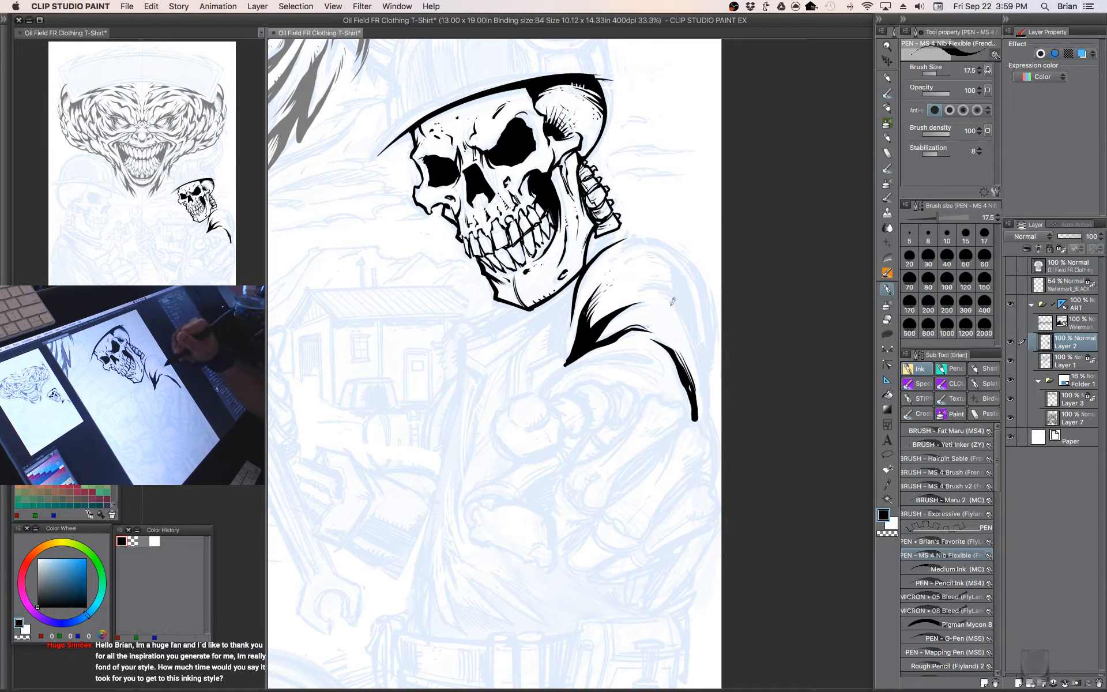
mouse_move(665, 301)
mouse_down()
mouse_move(699, 347)
mouse_move(709, 425)
mouse_up()
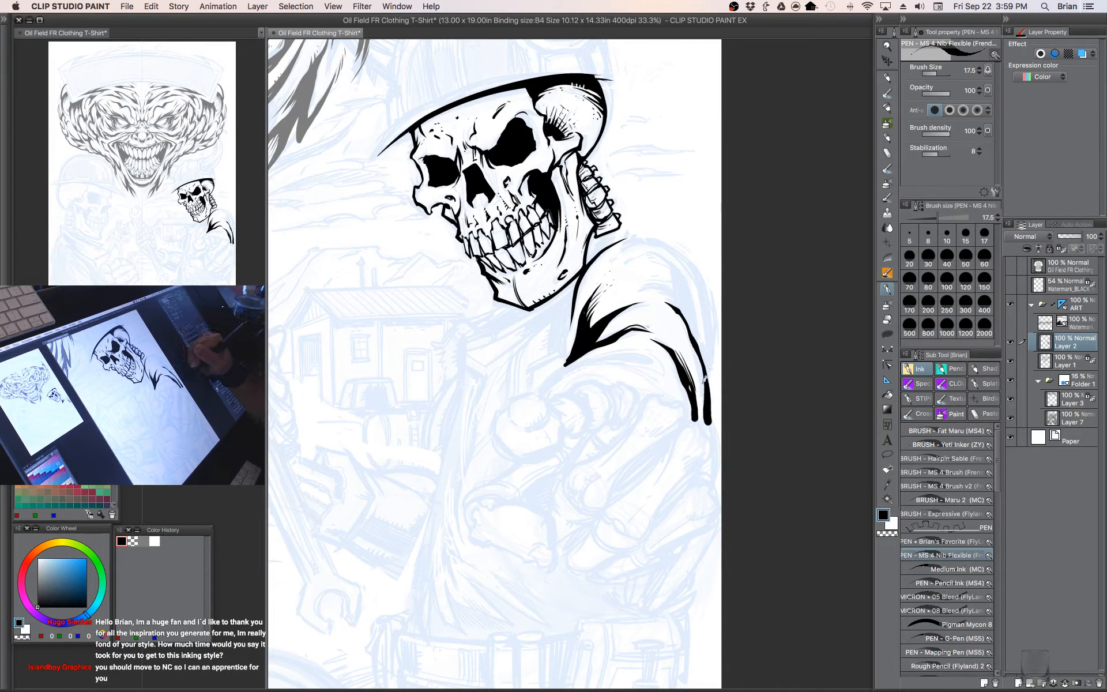
- Ink the bold outer contour of the shoulder and arm and add tapered black shading inside the shoulder
mouse_move(716, 330)
mouse_down()
mouse_move(744, 364)
mouse_move(664, 313)
mouse_move(712, 323)
mouse_move(725, 339)
mouse_up()
mouse_move(687, 304)
mouse_down()
mouse_move(715, 318)
mouse_move(711, 305)
mouse_up()
drag(711, 395, 743, 410)
mouse_move(675, 291)
mouse_down()
mouse_move(741, 297)
mouse_move(761, 323)
mouse_move(772, 424)
mouse_move(788, 333)
mouse_move(793, 359)
mouse_up()
- Add finer shoulder shading and ink the smaller sleeve folds beneath the pointed shadow, using pen sizes 12.5 and 15
click(966, 233)
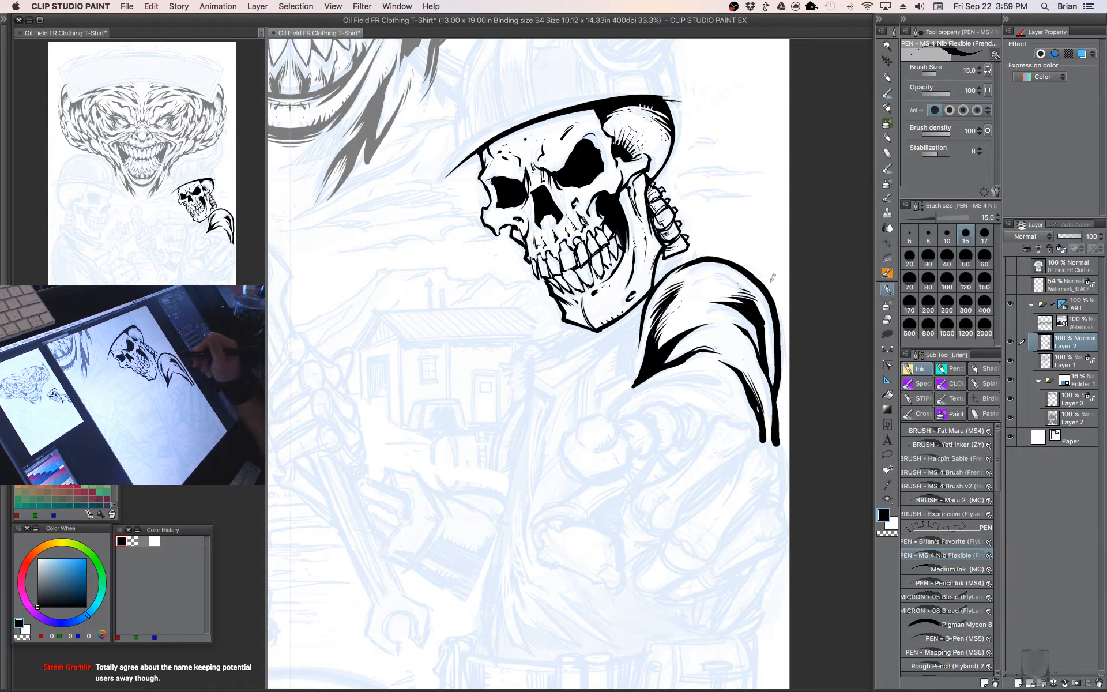
key(bracketleft)
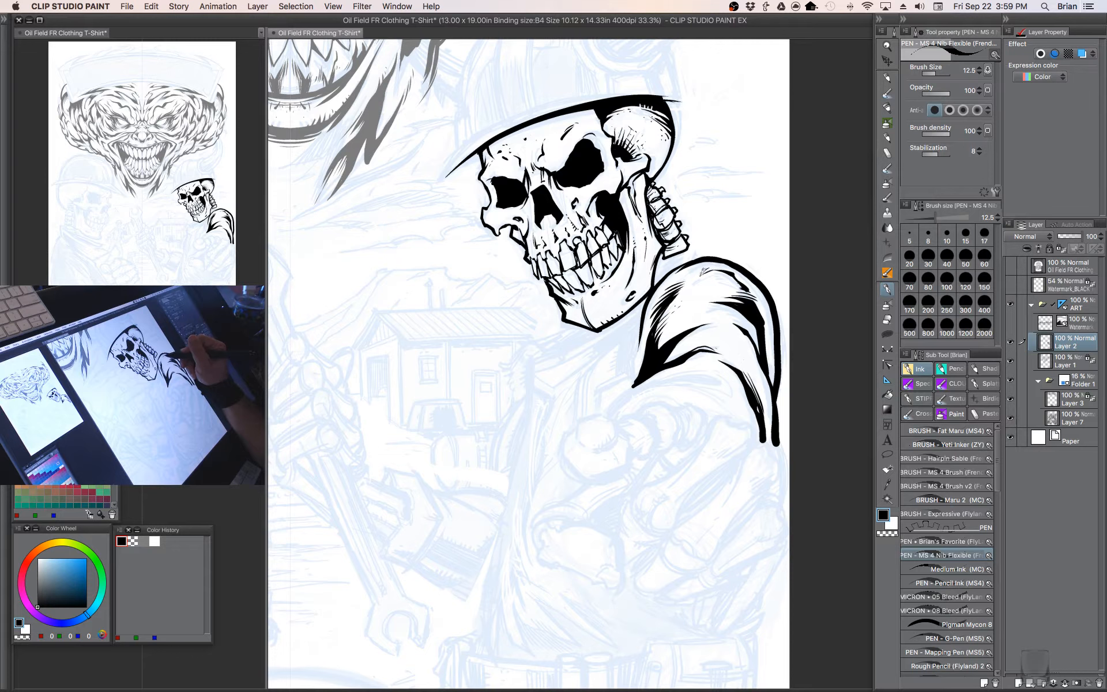
drag(712, 300, 705, 225)
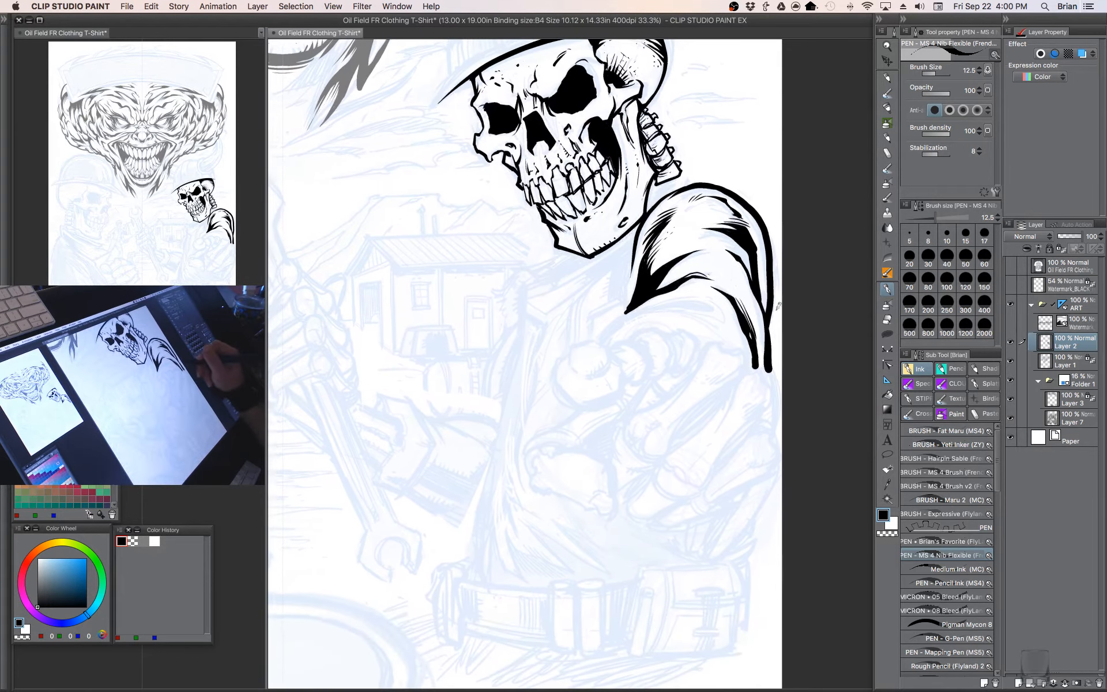
key(bracketright)
mouse_move(654, 302)
mouse_down()
mouse_move(717, 309)
mouse_move(675, 301)
mouse_move(704, 303)
mouse_move(711, 314)
mouse_move(721, 304)
mouse_move(719, 315)
mouse_move(731, 314)
mouse_move(696, 320)
mouse_up()
drag(710, 380, 722, 428)
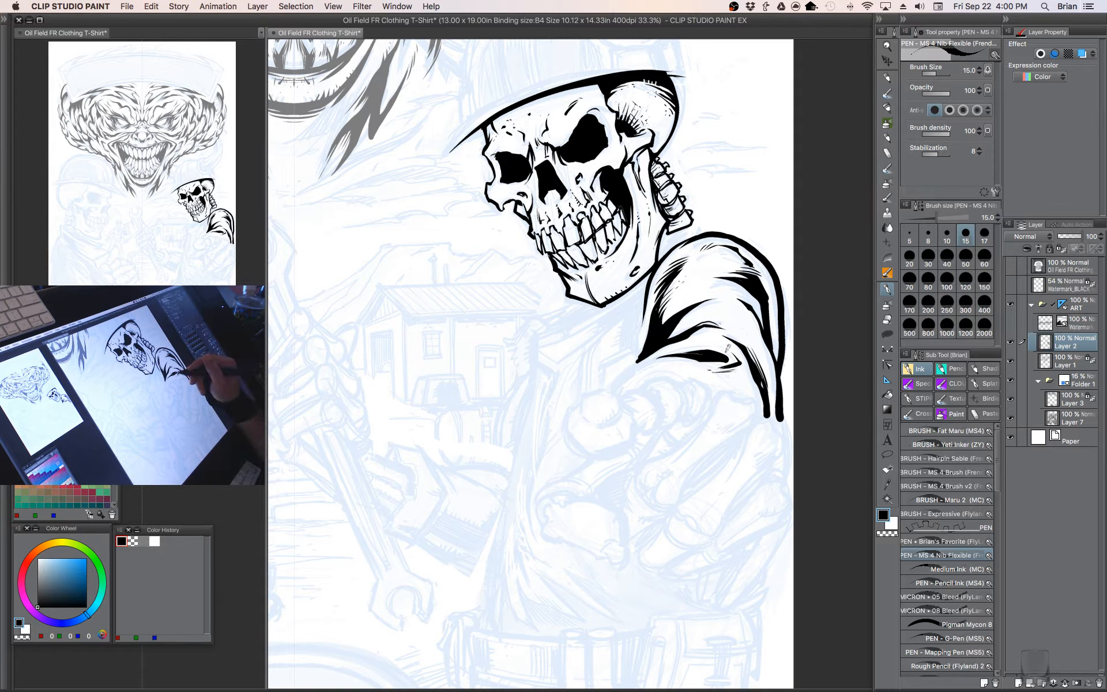
- Hide the palettes and ink small stippled texture marks across the skull's forehead beneath the helmet brim
key(Tab)
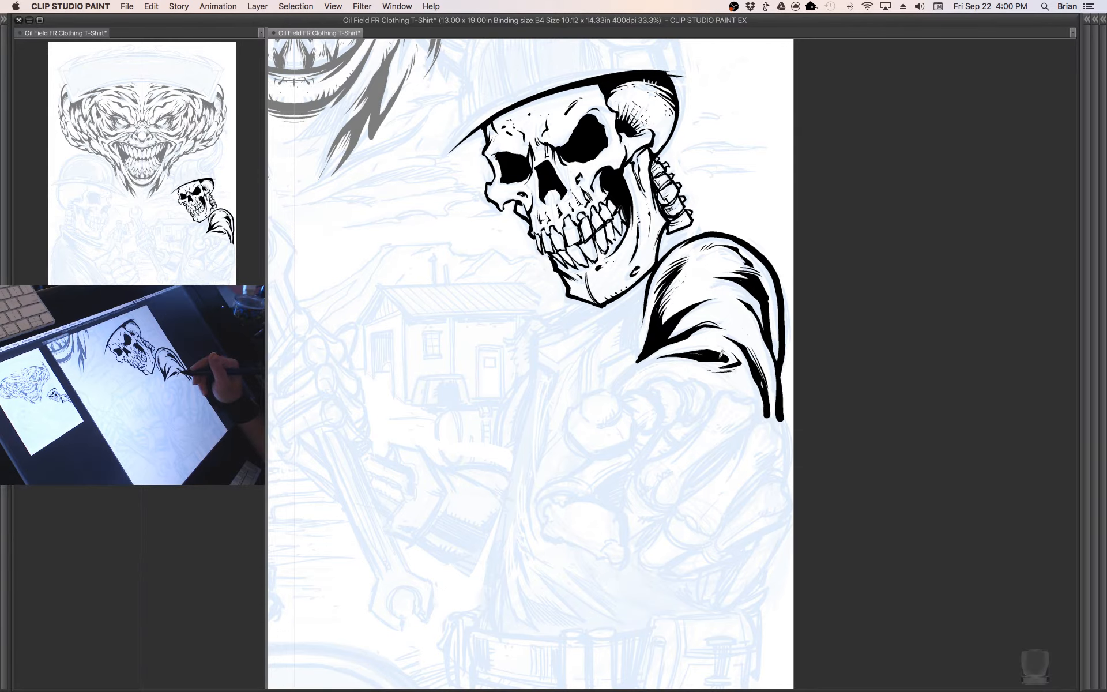
drag(725, 319, 790, 332)
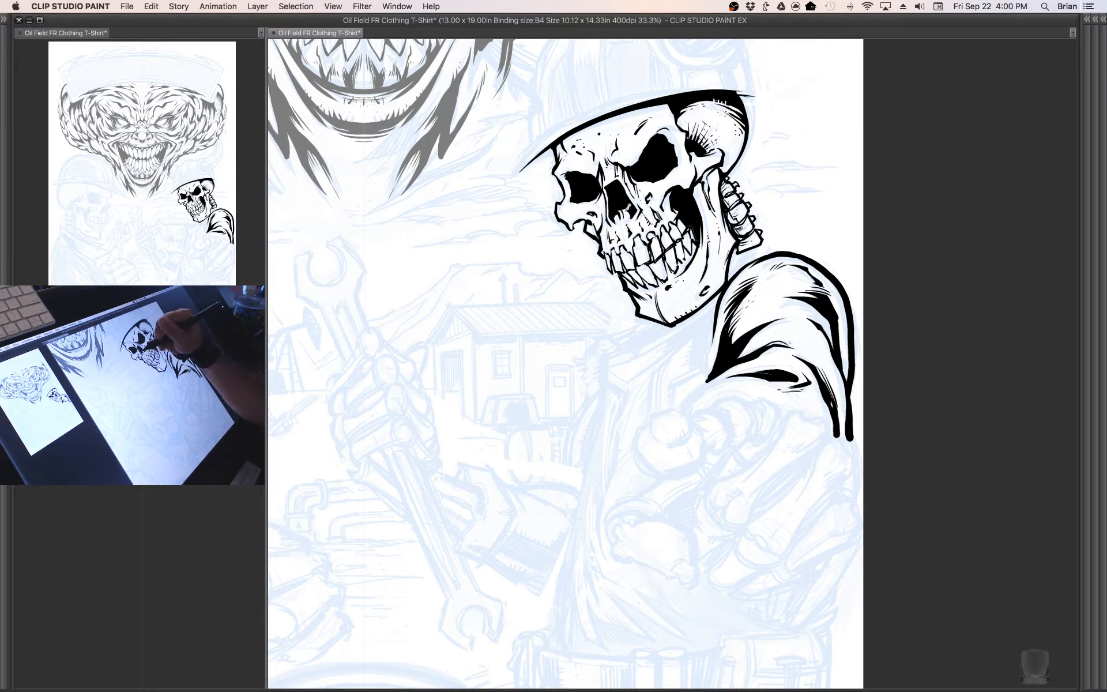
drag(734, 255, 740, 323)
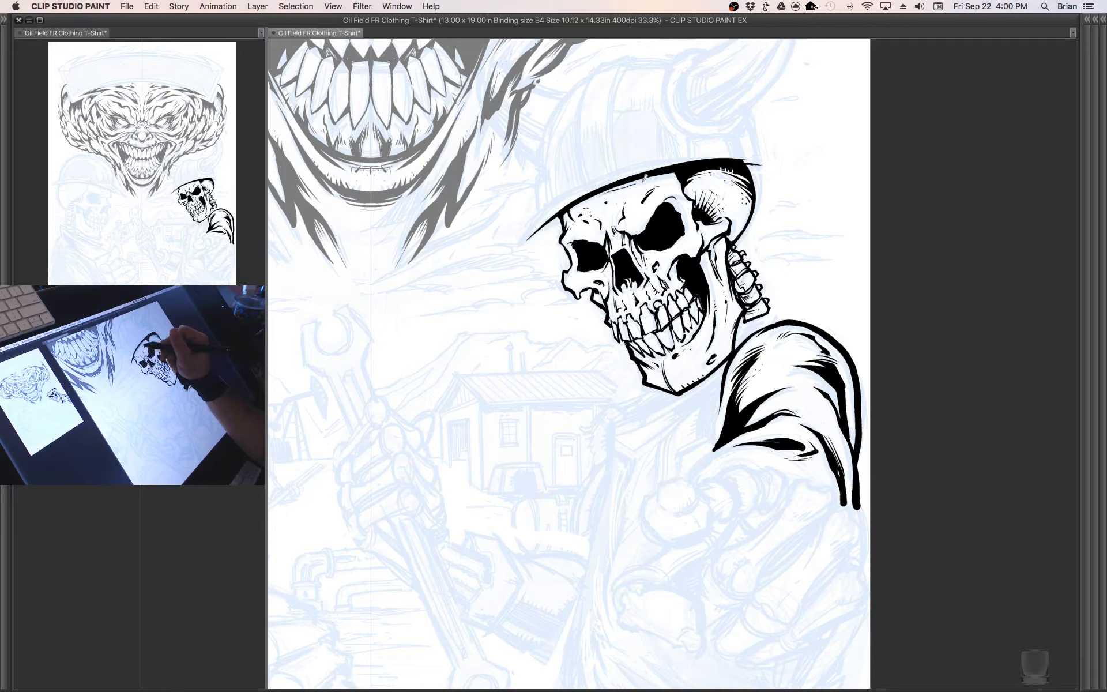
mouse_move(645, 176)
mouse_down()
mouse_move(681, 168)
mouse_move(630, 184)
mouse_move(681, 171)
mouse_move(662, 181)
mouse_move(680, 173)
mouse_move(675, 183)
mouse_move(577, 203)
mouse_move(623, 192)
mouse_up()
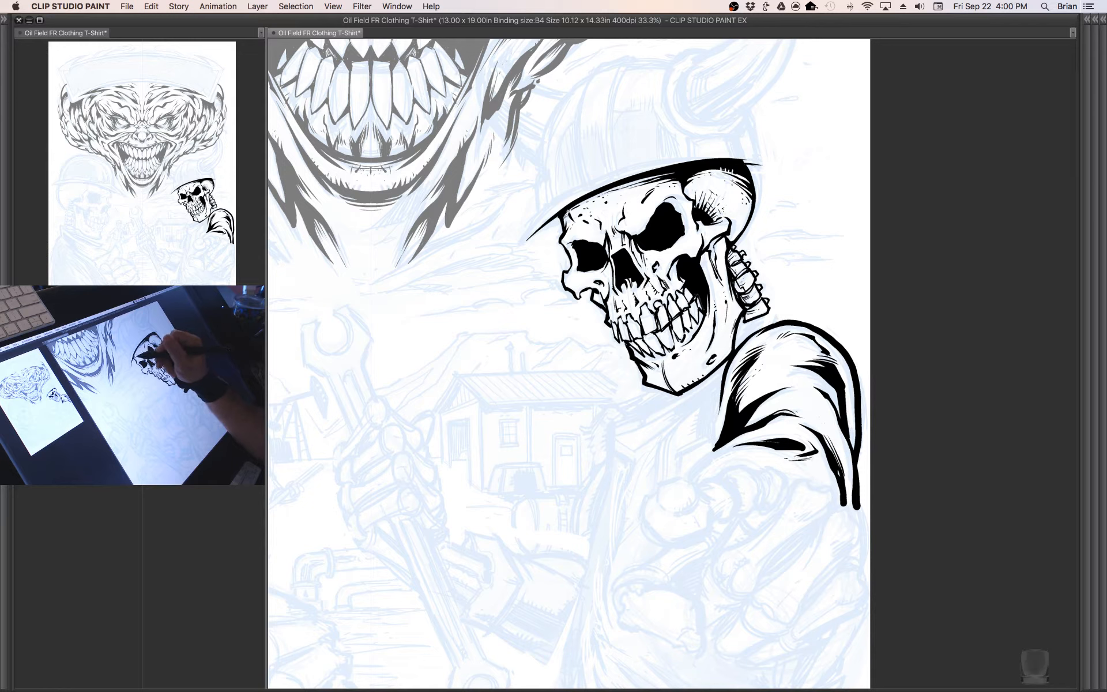
- Extend the inked lower edge of the shoulder sleeve to a point and add a short fold line on the chest beside it
drag(827, 464, 811, 367)
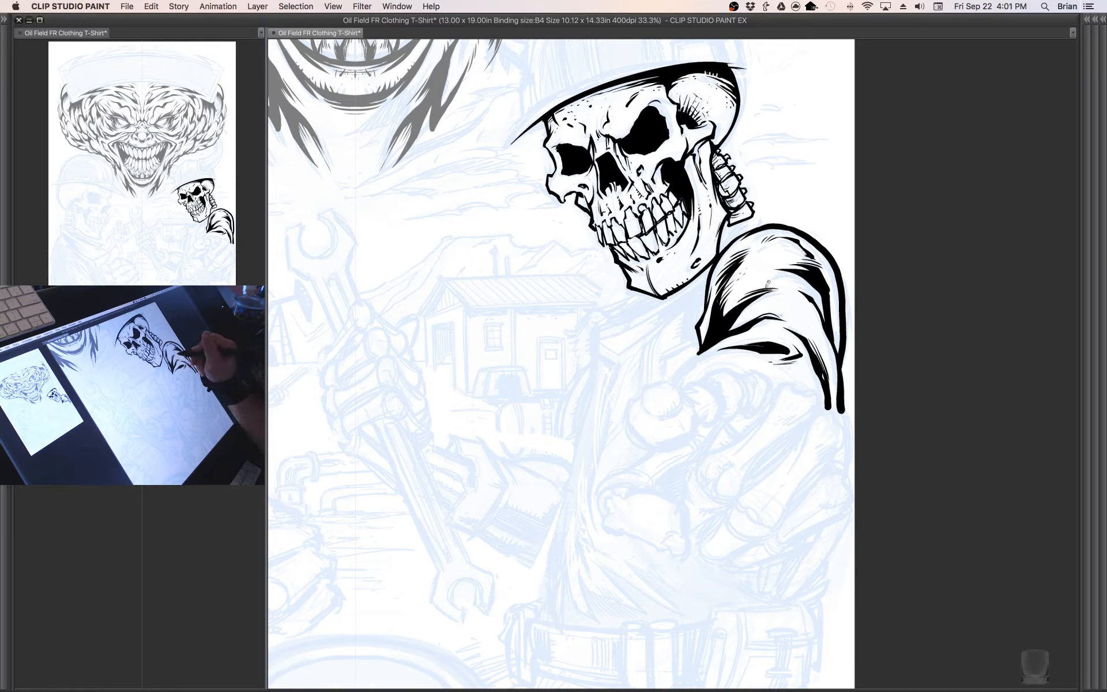
mouse_move(853, 394)
mouse_down()
mouse_move(812, 380)
mouse_move(822, 337)
mouse_up()
mouse_move(661, 313)
mouse_down()
mouse_move(643, 331)
mouse_move(705, 302)
mouse_move(670, 307)
mouse_move(679, 303)
mouse_up()
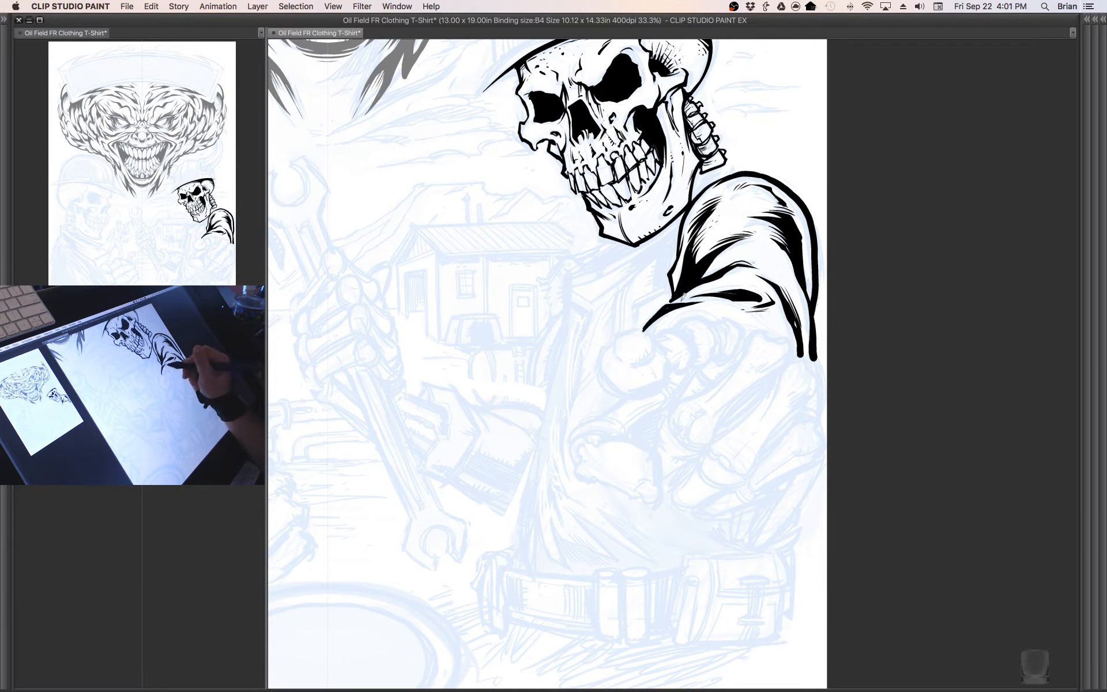
drag(777, 412, 780, 414)
drag(658, 291, 667, 255)
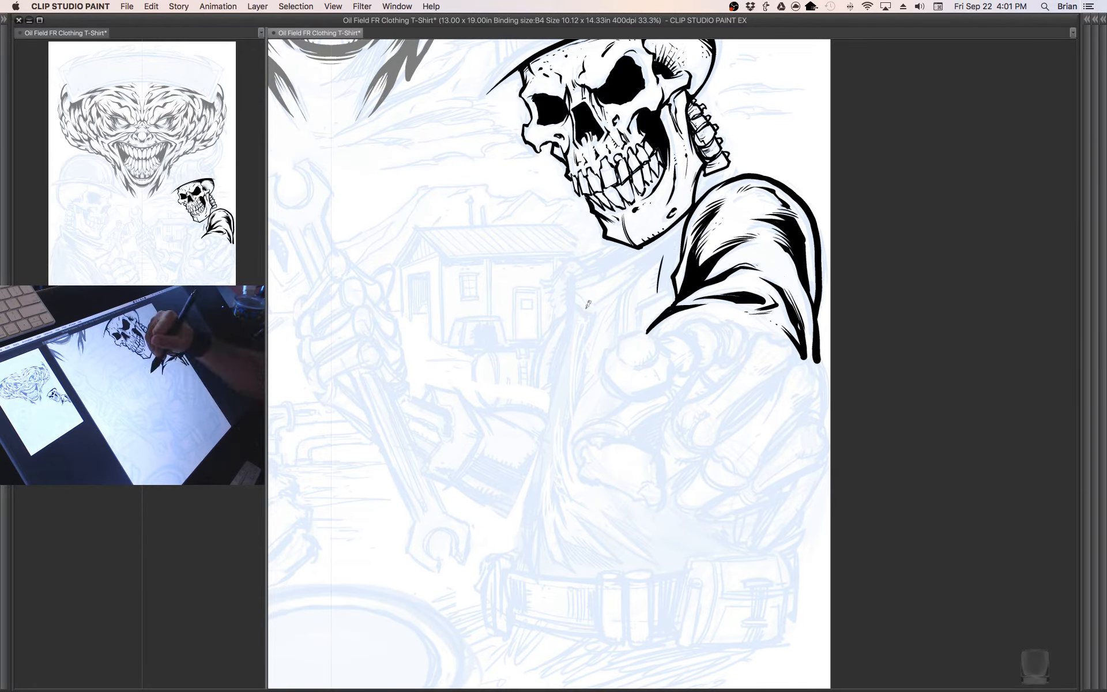
- Ink the shirt's neckline under the jaw, the collar behind the neck and the long front edge of the torso
drag(574, 276, 683, 215)
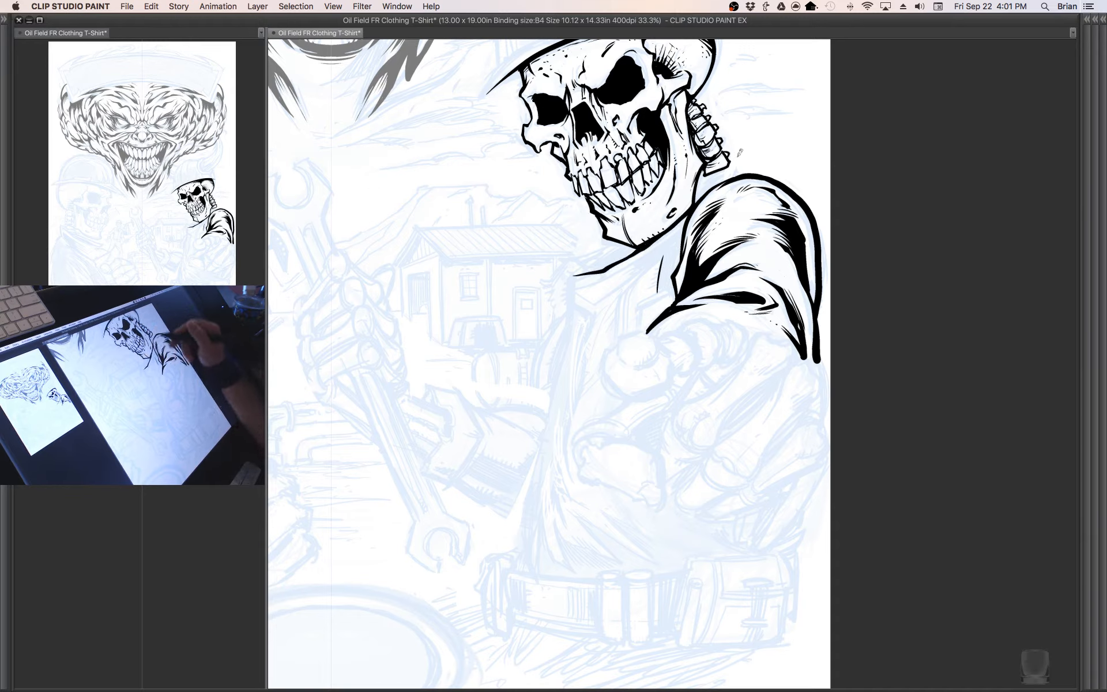
mouse_move(698, 193)
mouse_down()
mouse_move(741, 161)
mouse_move(739, 176)
mouse_up()
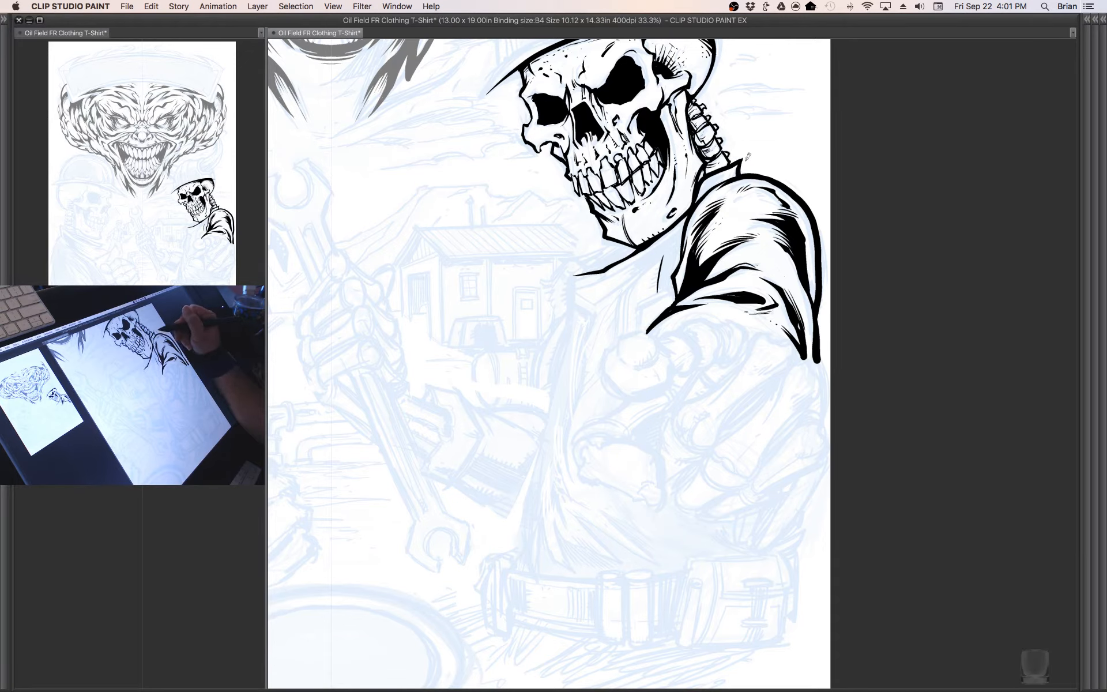
drag(725, 378, 758, 373)
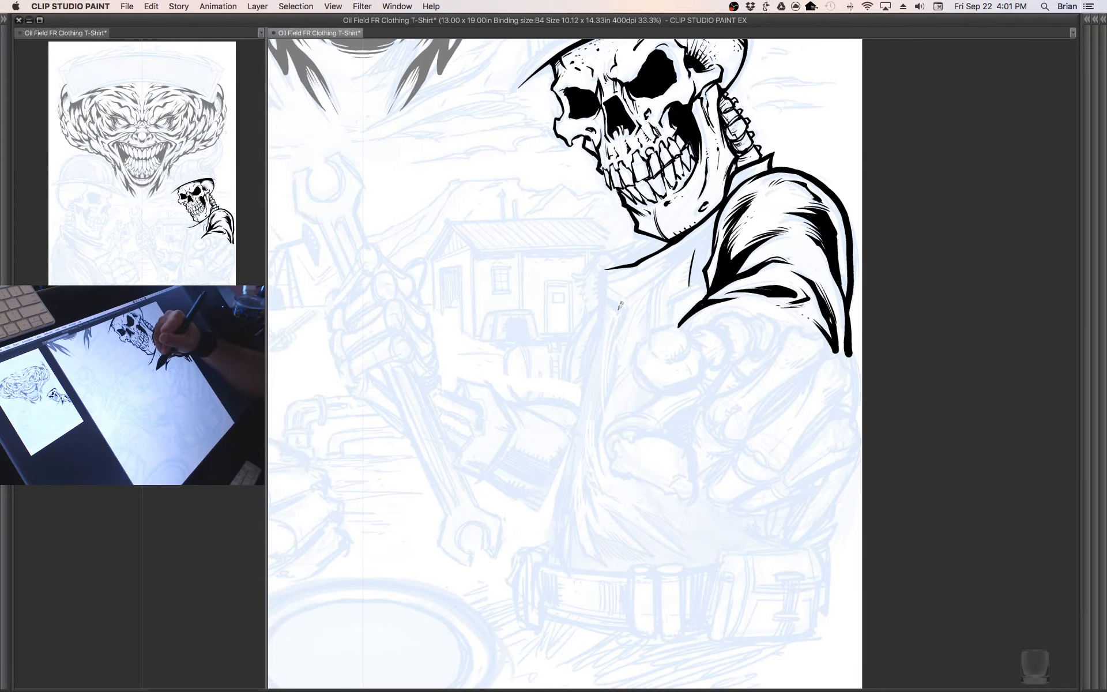
drag(607, 268, 602, 351)
drag(734, 446, 739, 383)
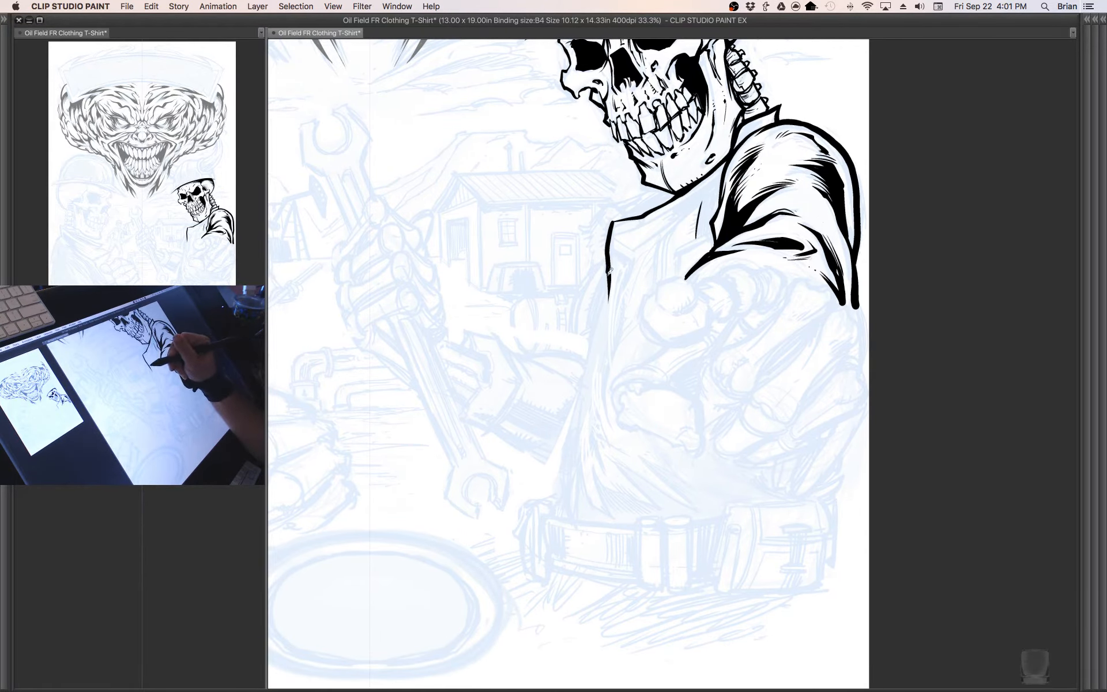
drag(609, 266, 582, 400)
- Ink the inner collar lines and shade the shirt under the jaw and beside the sleeve with solid black and tapered strokes
drag(666, 305, 651, 373)
drag(630, 317, 706, 244)
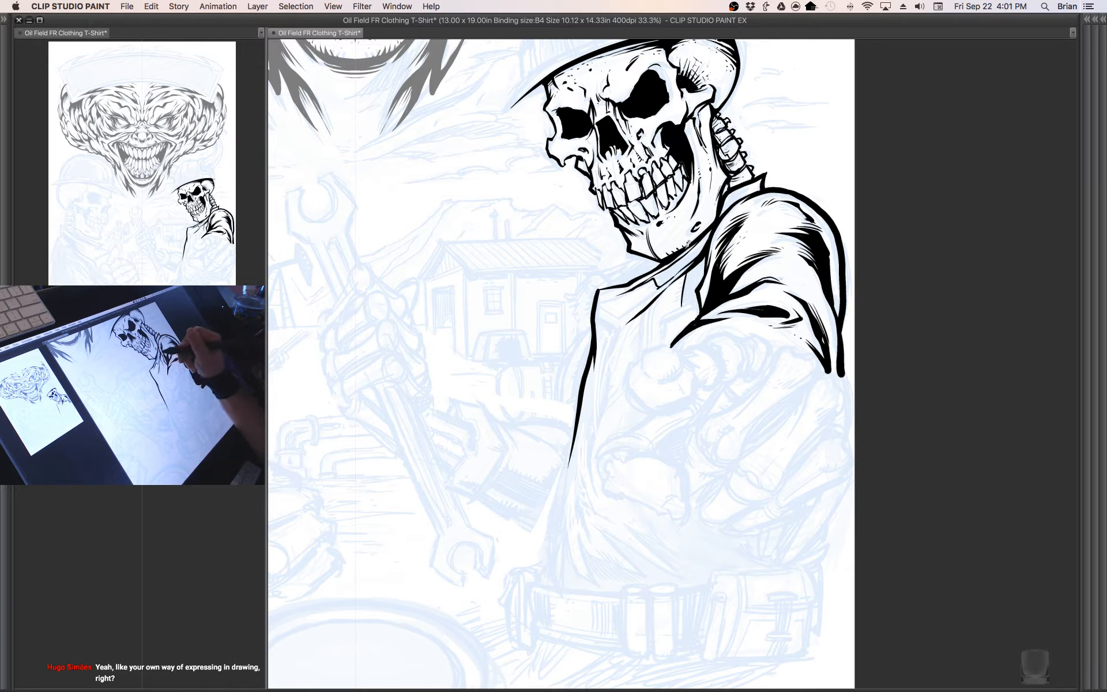
mouse_move(653, 276)
mouse_down()
mouse_move(690, 253)
mouse_move(696, 223)
mouse_move(695, 242)
mouse_move(716, 225)
mouse_move(661, 277)
mouse_move(696, 247)
mouse_up()
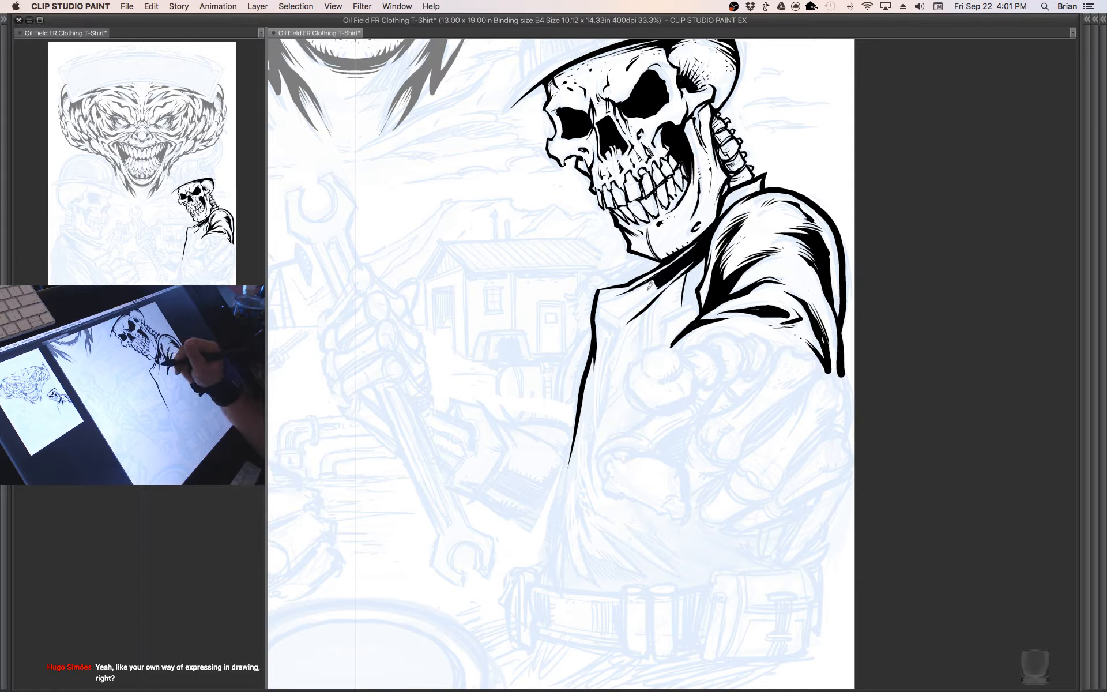
drag(639, 304, 666, 275)
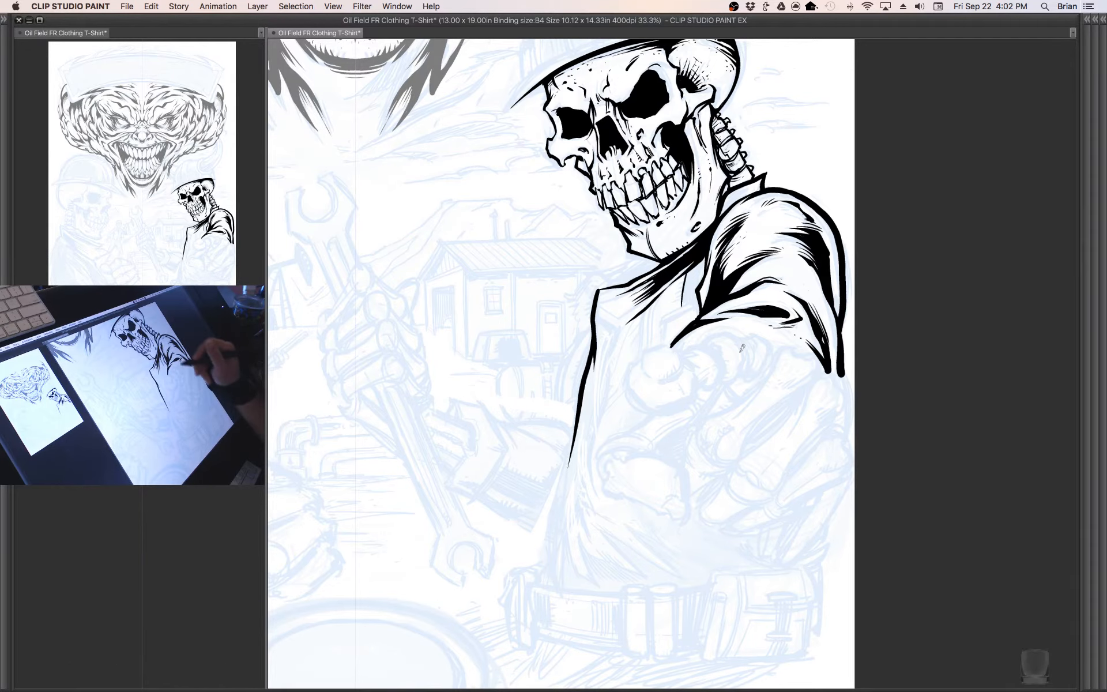
drag(747, 350, 759, 344)
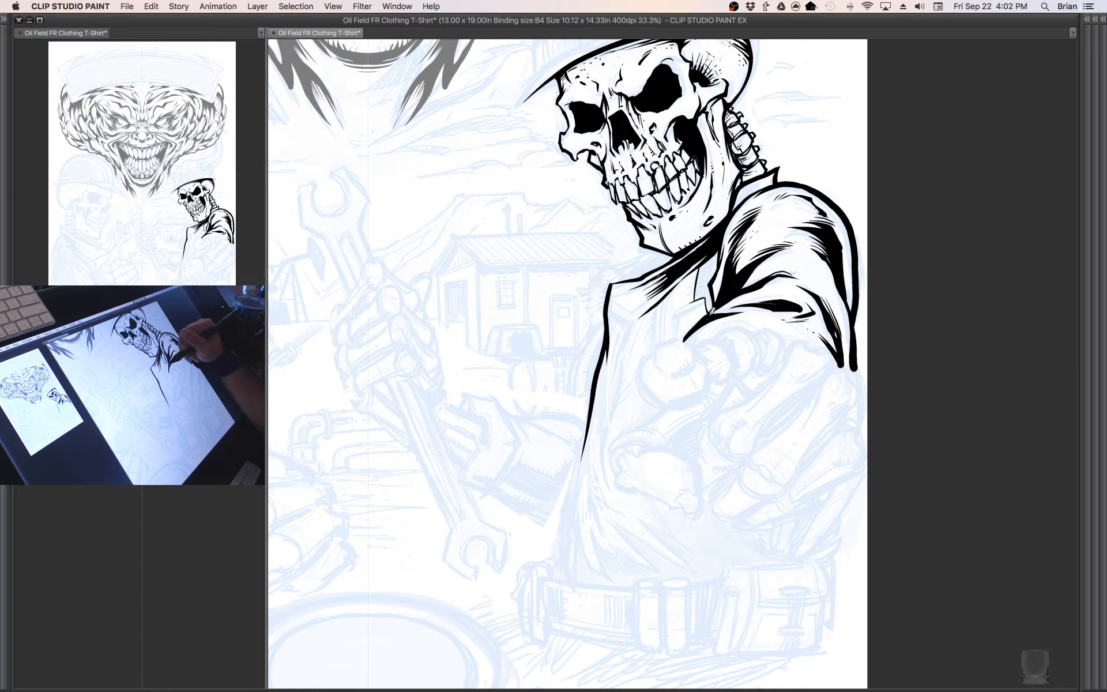
mouse_move(711, 311)
mouse_down()
mouse_move(717, 254)
mouse_move(705, 291)
mouse_up()
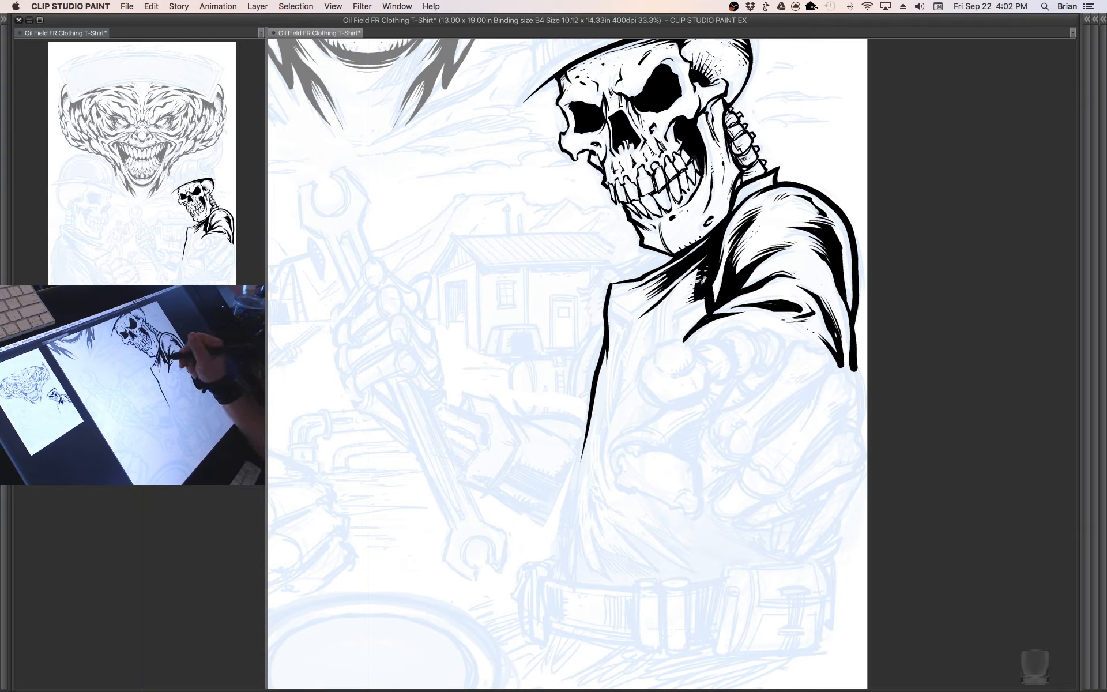
- Ink the angular opening lines running down the chest from the collar to above the pointing hand
drag(795, 346, 798, 340)
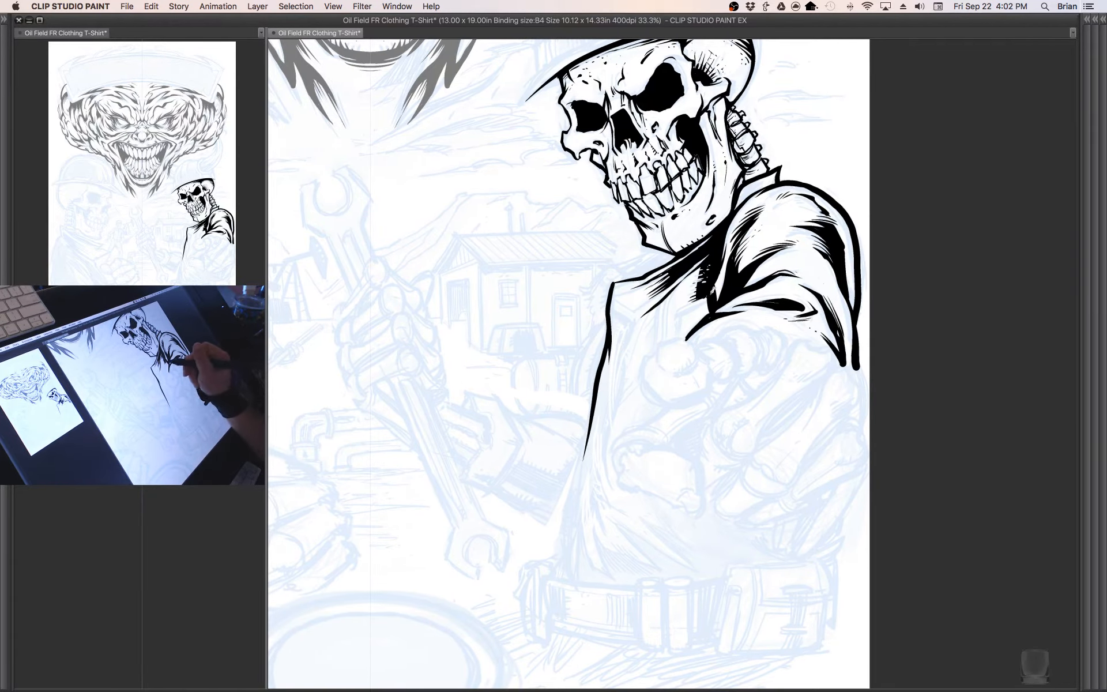
mouse_move(695, 297)
mouse_down()
mouse_move(717, 287)
mouse_move(689, 293)
mouse_move(681, 332)
mouse_up()
drag(733, 375, 739, 345)
mouse_move(676, 263)
mouse_down()
mouse_move(664, 317)
mouse_move(666, 275)
mouse_up()
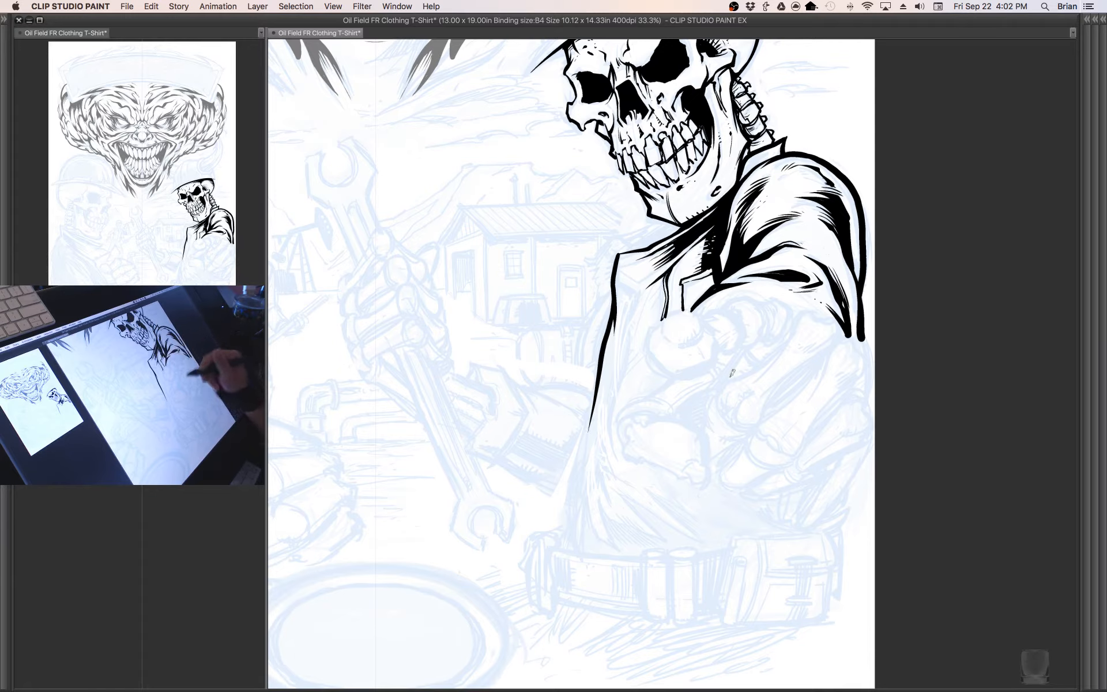
drag(732, 374, 739, 389)
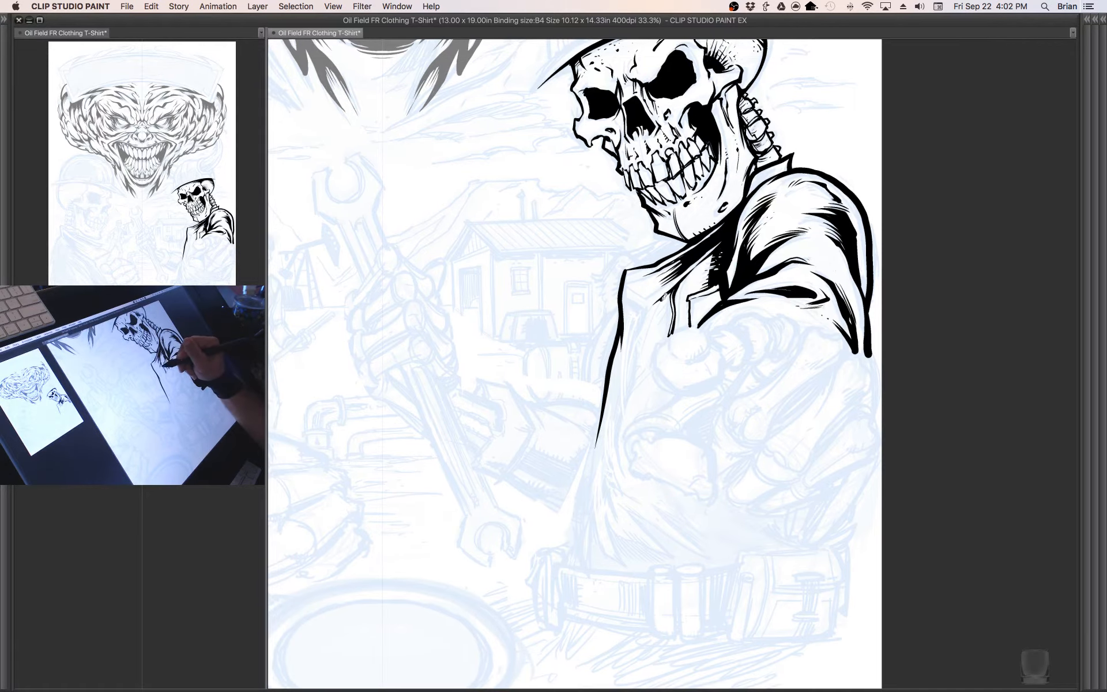
drag(664, 296, 659, 349)
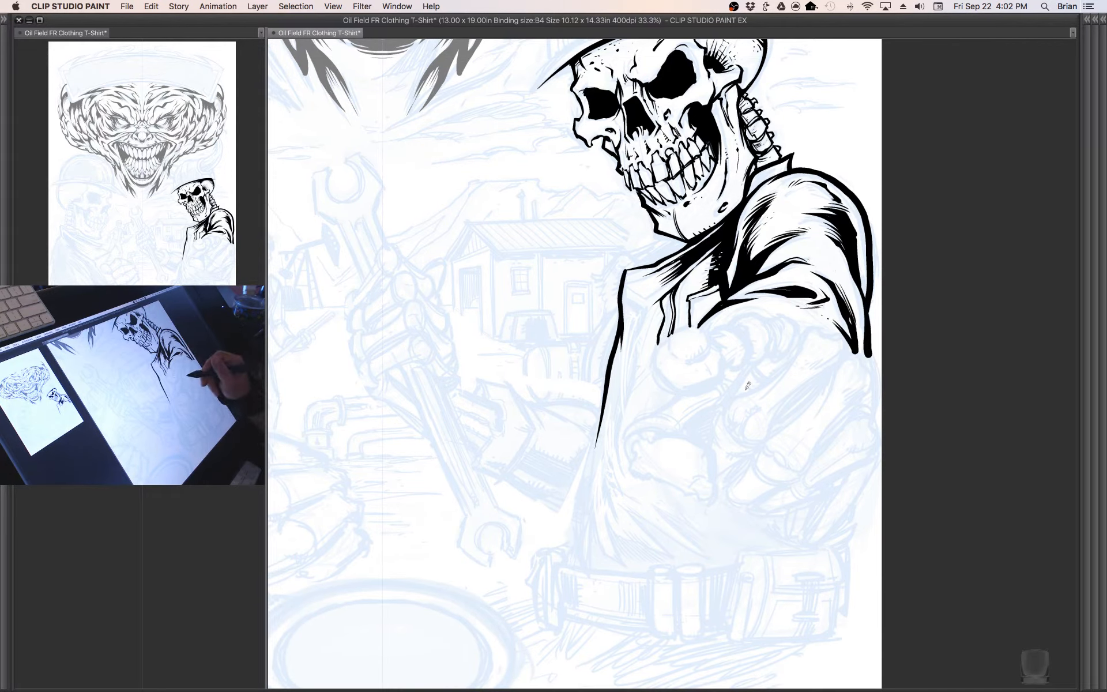
- Ink the ragged, torn collar edge on the far shoulder and add tapered shading strokes under the jaw
drag(748, 385, 760, 358)
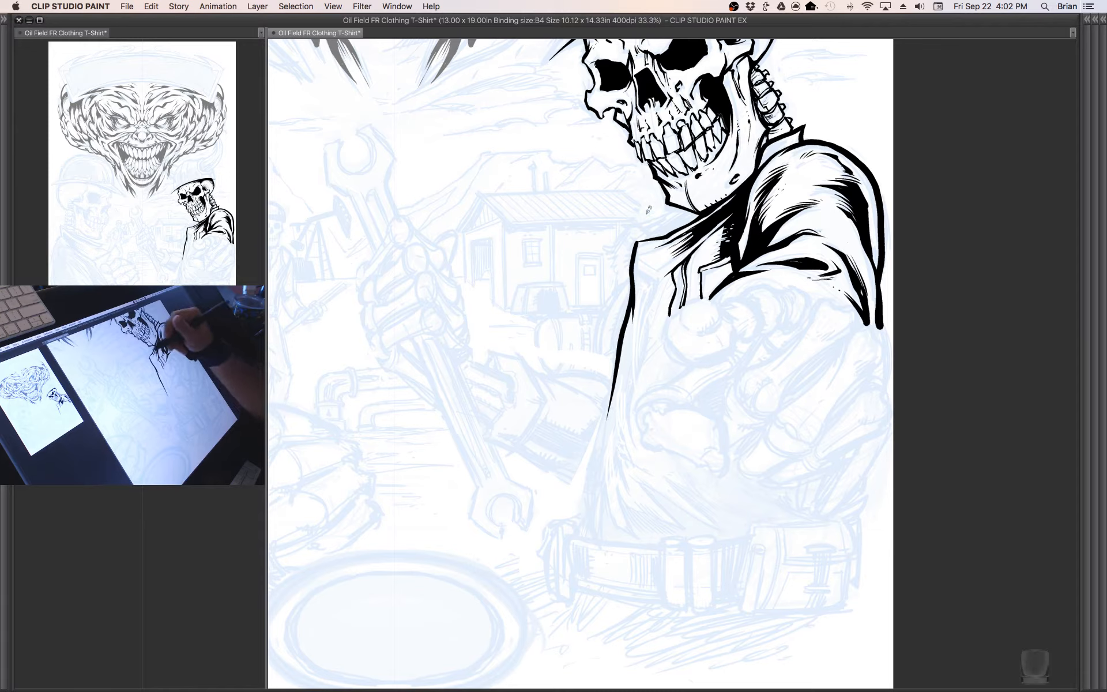
mouse_move(649, 210)
mouse_down()
mouse_move(634, 293)
mouse_move(659, 292)
mouse_up()
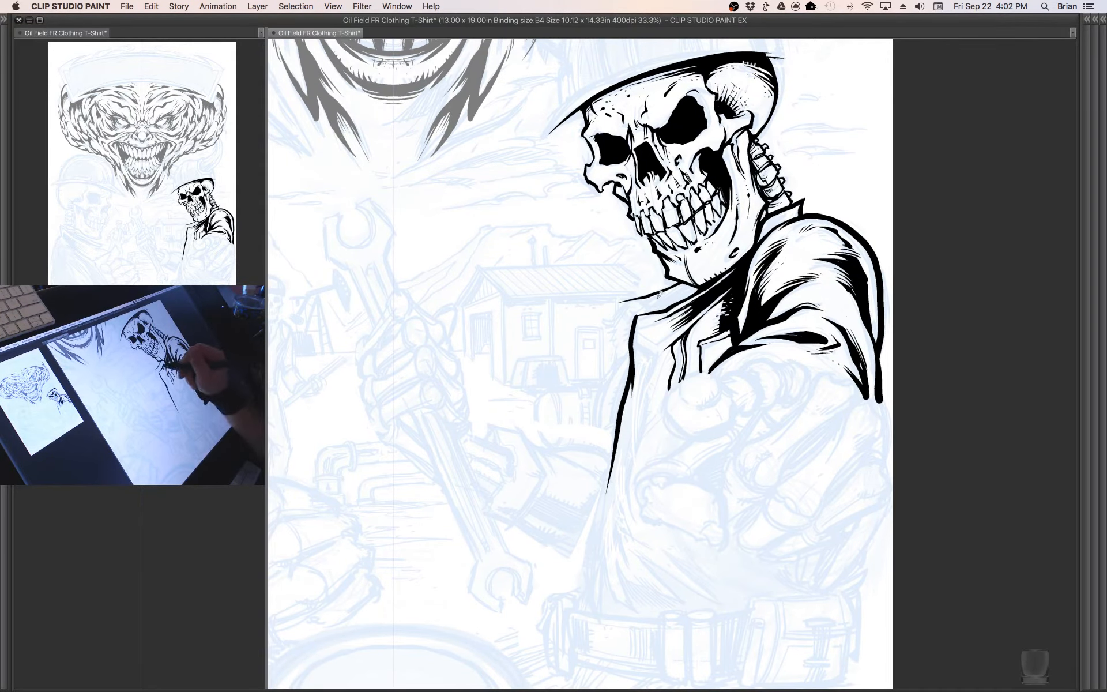
mouse_move(658, 304)
mouse_down()
mouse_move(687, 282)
mouse_move(713, 321)
mouse_move(665, 276)
mouse_move(680, 266)
mouse_move(661, 300)
mouse_up()
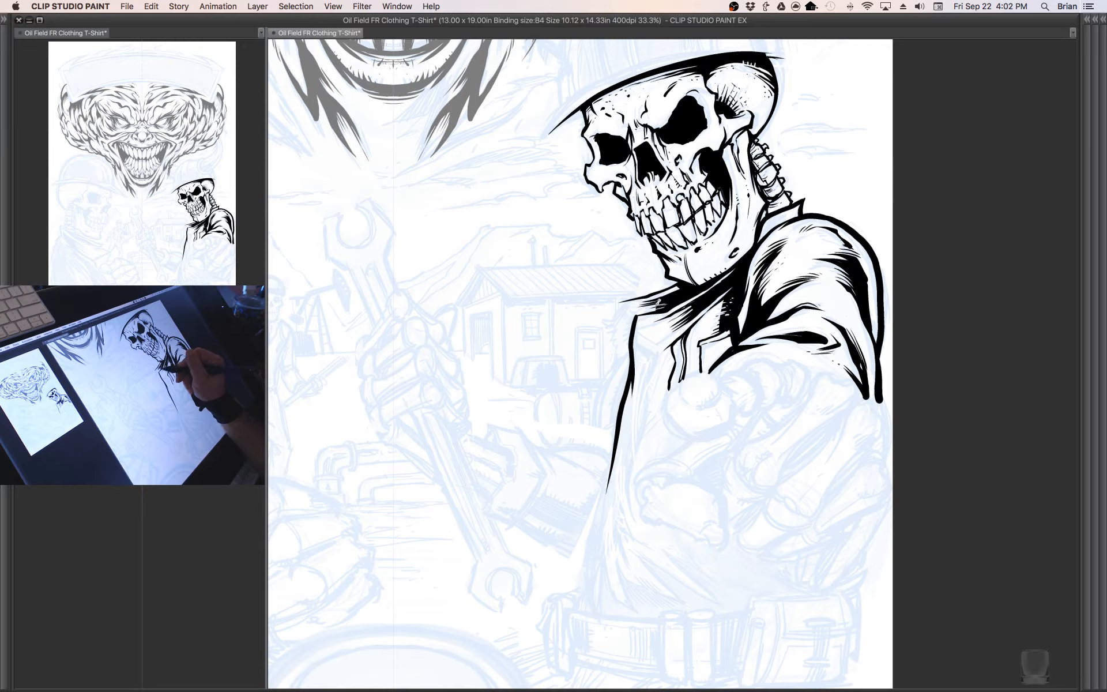
drag(785, 422, 750, 344)
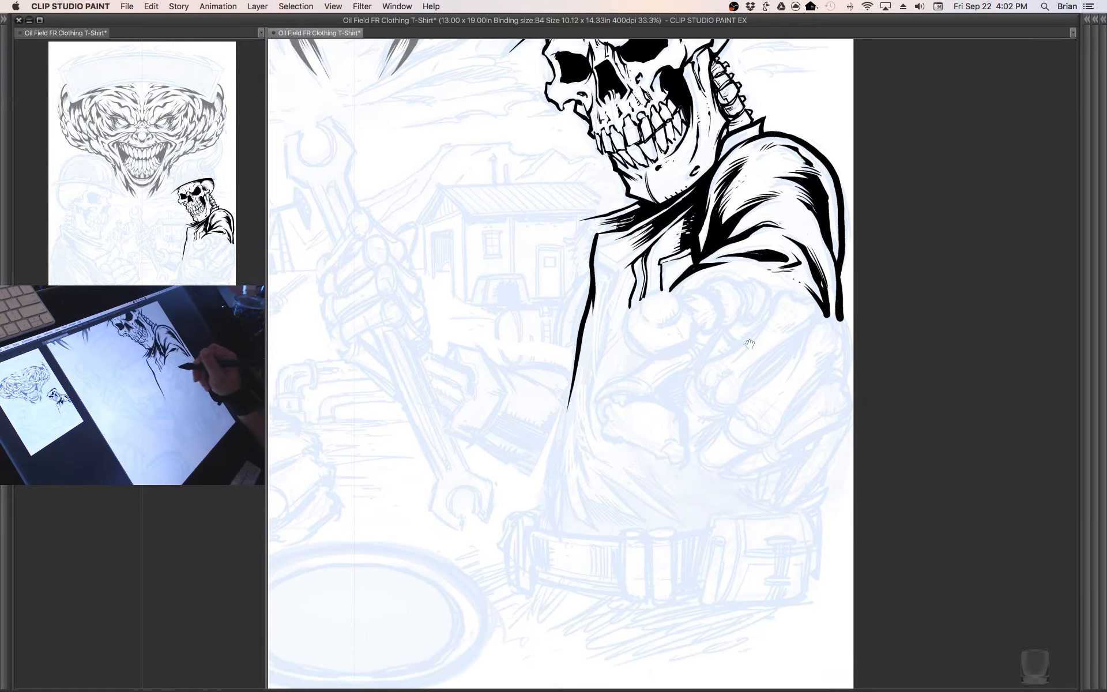
drag(684, 328, 721, 382)
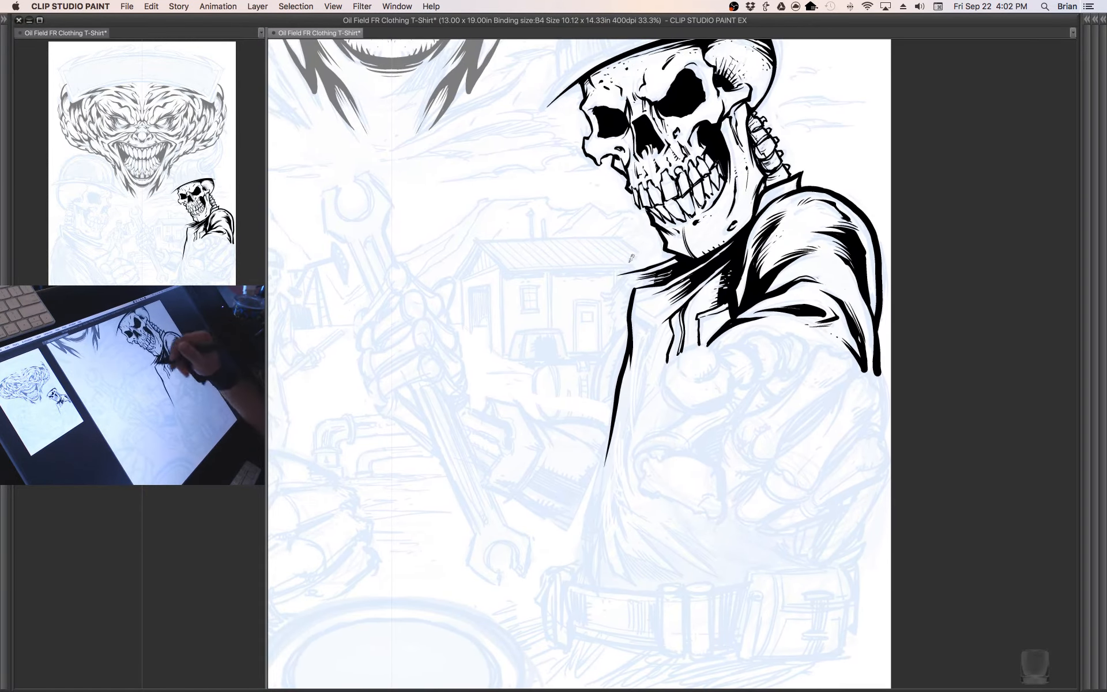
mouse_move(624, 272)
mouse_down()
mouse_move(602, 293)
mouse_move(607, 335)
mouse_move(634, 313)
mouse_up()
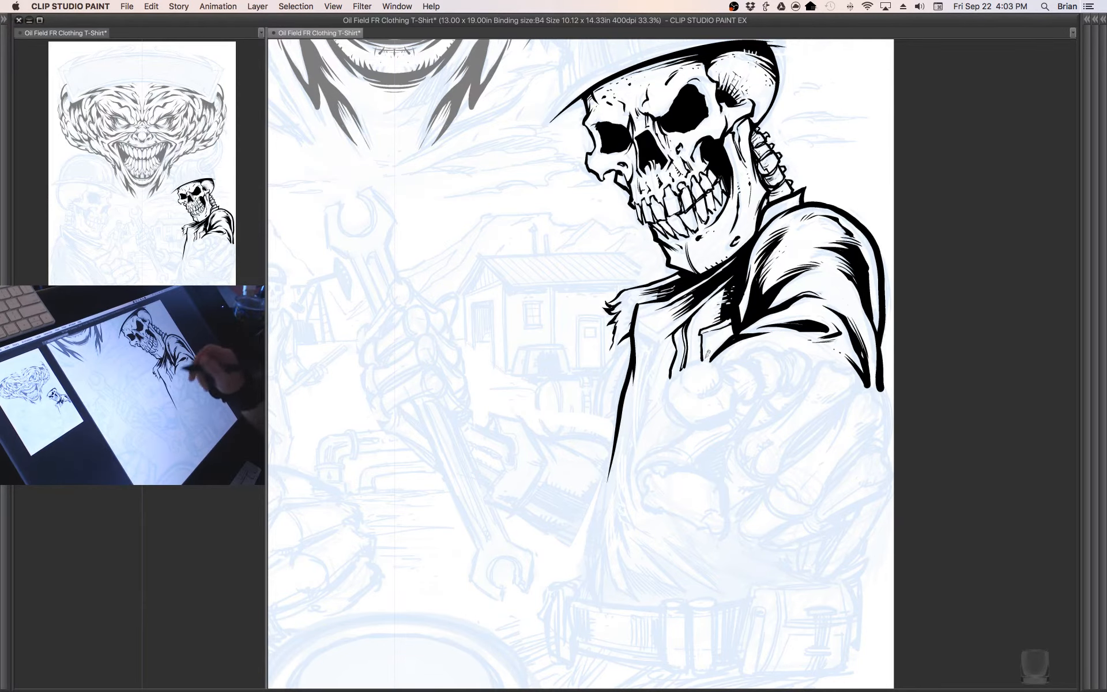
- Ink the rounded bone fingertip of the pointing hand, with its outer contour and inner circular edge
drag(779, 396, 761, 373)
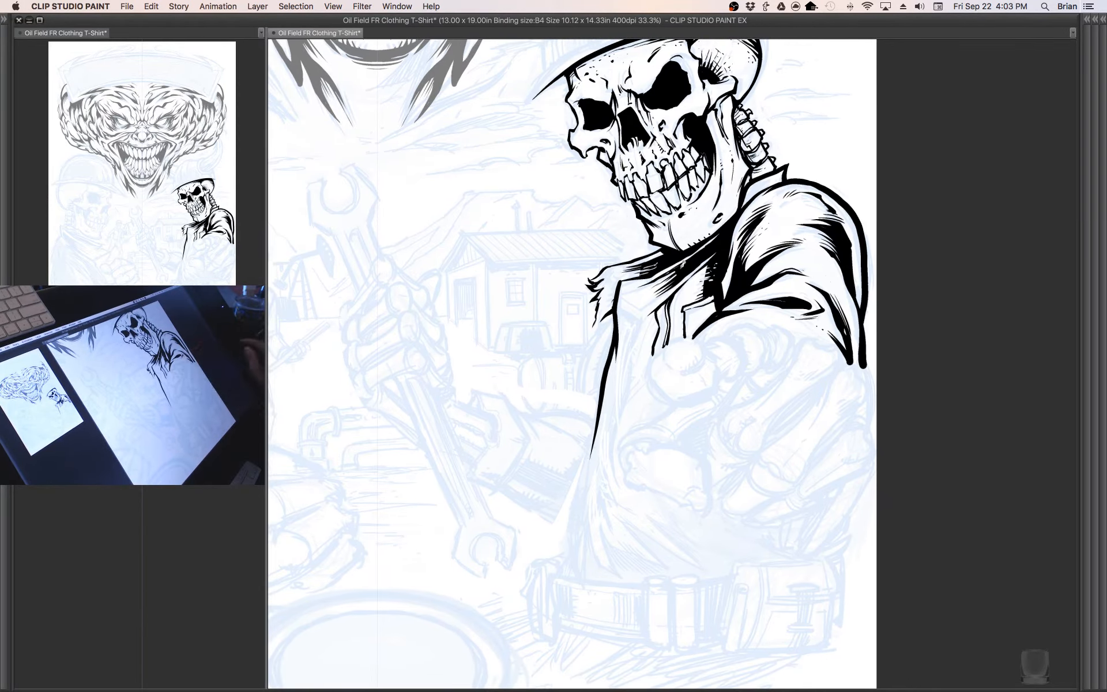
key(super+Tab)
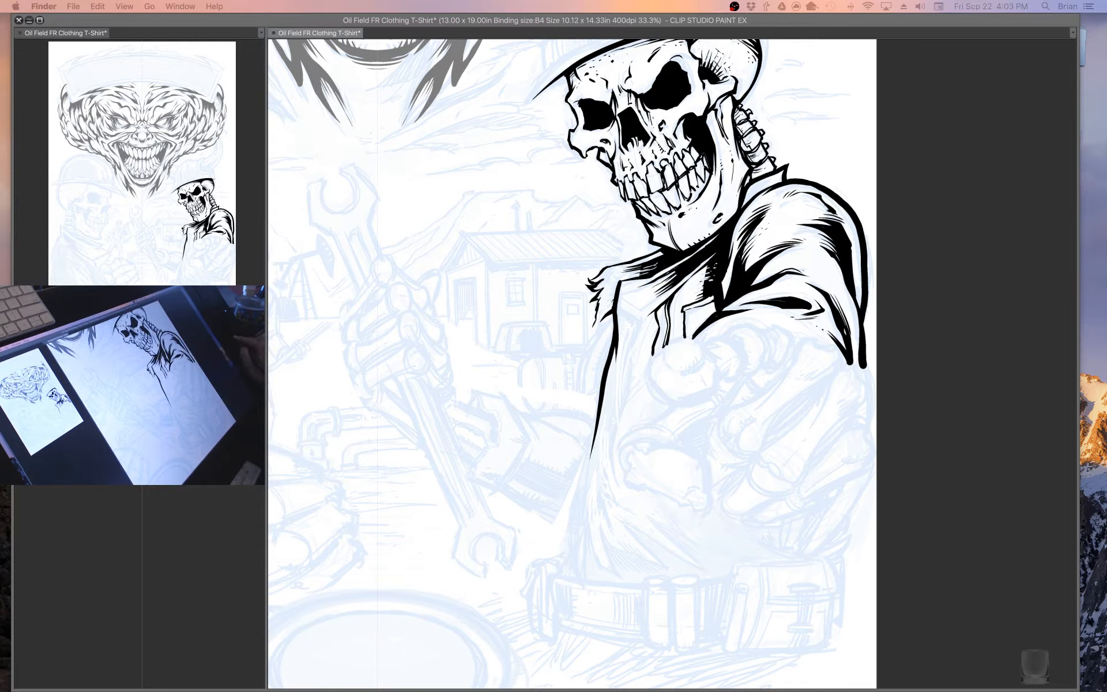
click(692, 382)
mouse_move(653, 346)
mouse_down()
mouse_move(648, 373)
mouse_move(692, 401)
mouse_up()
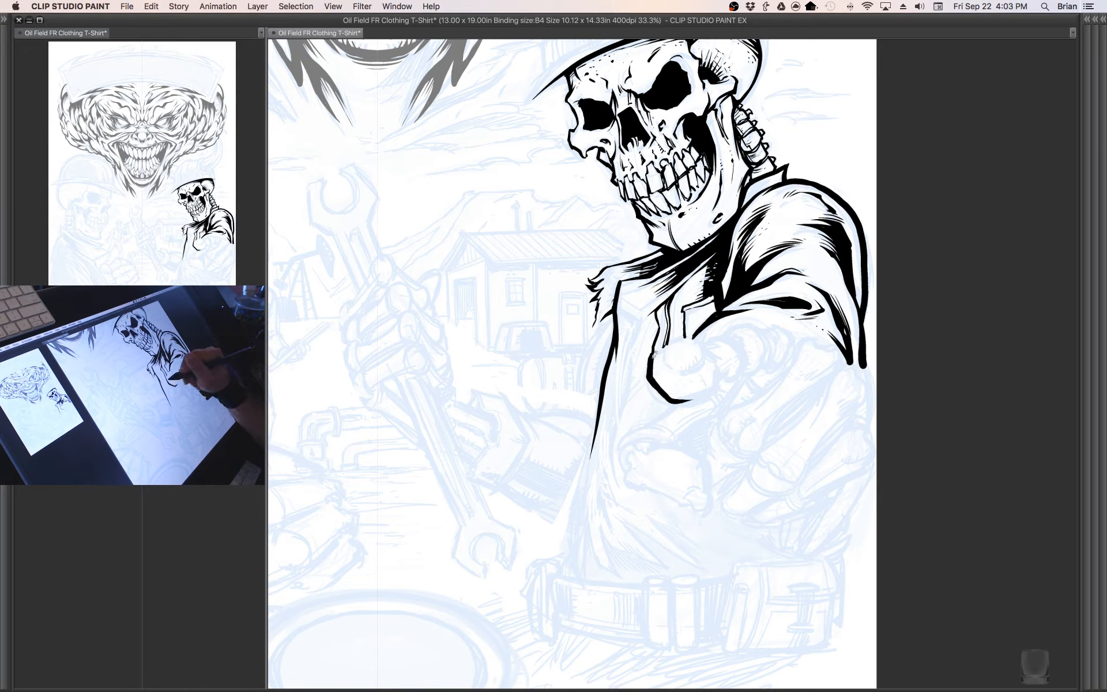
mouse_move(654, 355)
mouse_down()
mouse_move(687, 333)
mouse_move(704, 348)
mouse_move(693, 365)
mouse_move(705, 353)
mouse_move(682, 366)
mouse_move(708, 361)
mouse_move(679, 368)
mouse_move(716, 355)
mouse_move(707, 346)
mouse_move(717, 353)
mouse_move(716, 383)
mouse_move(685, 402)
mouse_up()
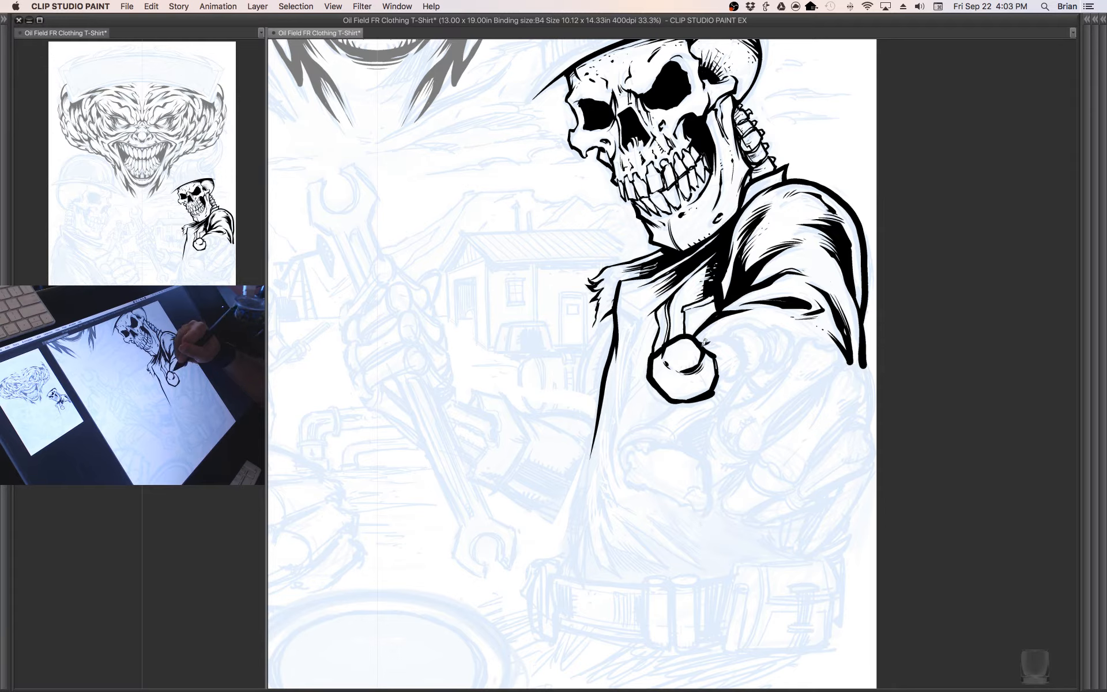
- Ink the bone segments behind the pointing fingertip, receding toward the sleeve, and add short shading strokes to them
mouse_move(710, 338)
mouse_down()
mouse_move(730, 332)
mouse_move(747, 353)
mouse_move(739, 379)
mouse_move(719, 376)
mouse_move(716, 388)
mouse_up()
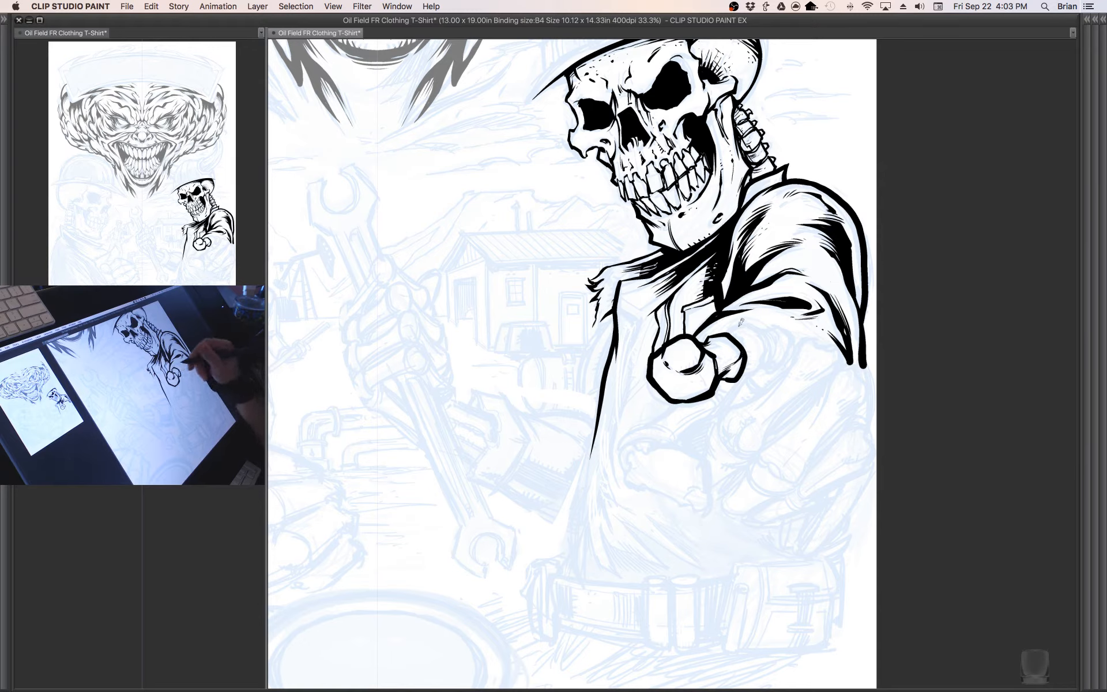
mouse_move(728, 334)
mouse_down()
mouse_move(744, 364)
mouse_move(732, 374)
mouse_move(747, 353)
mouse_up()
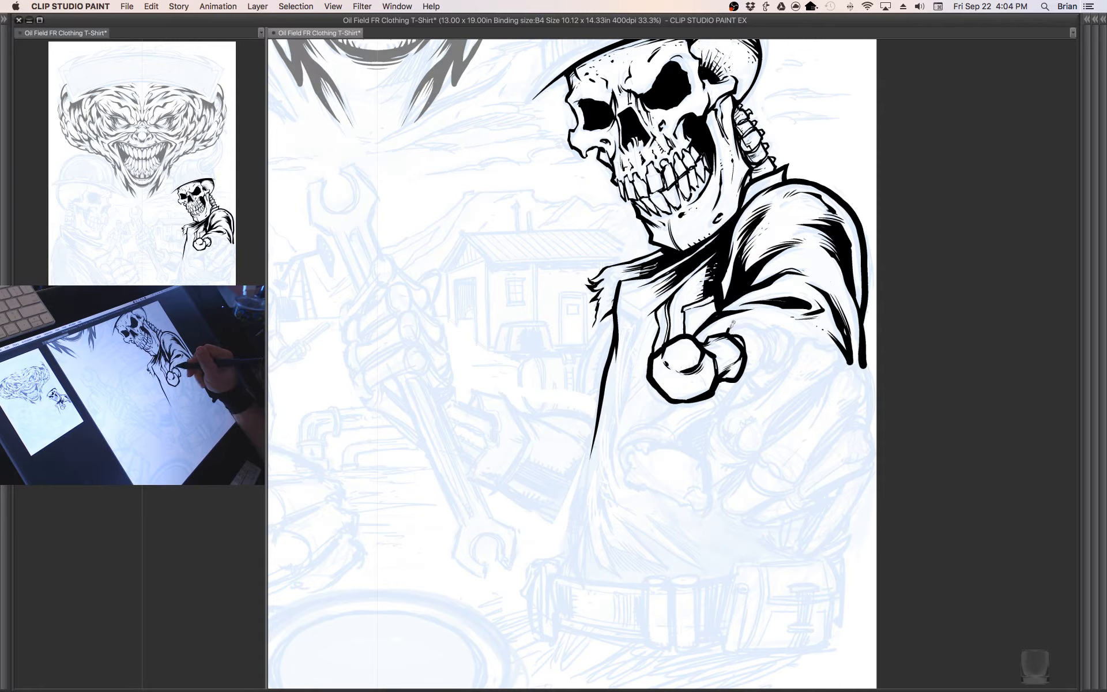
mouse_move(732, 327)
mouse_down()
mouse_move(758, 314)
mouse_move(773, 345)
mouse_move(753, 373)
mouse_up()
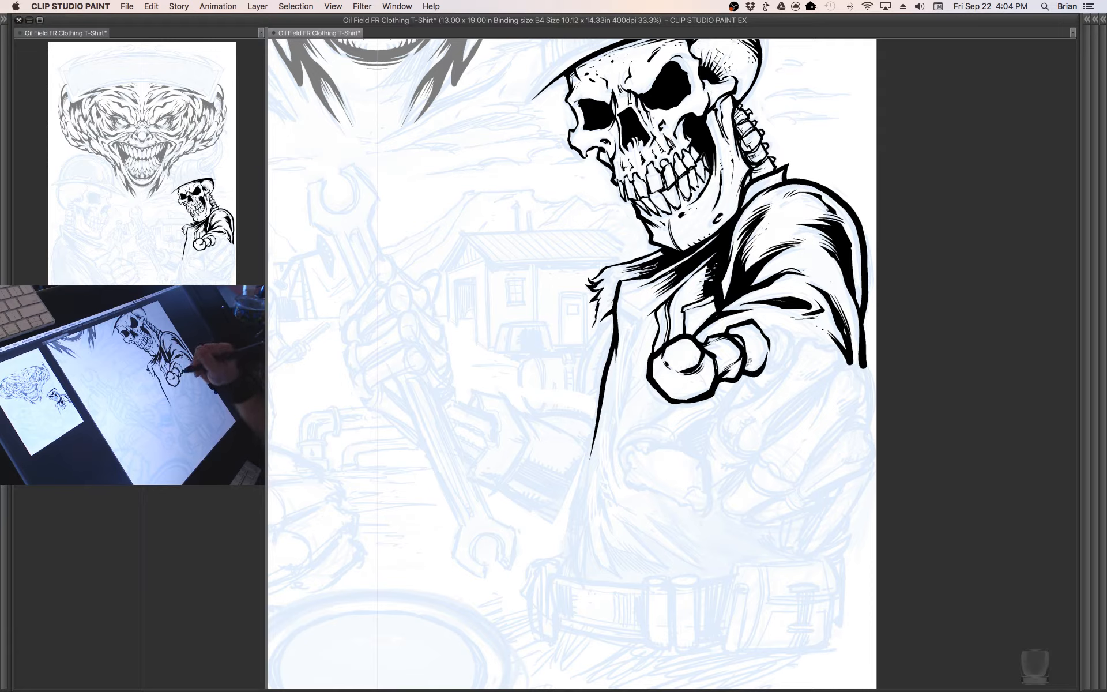
drag(753, 351, 755, 359)
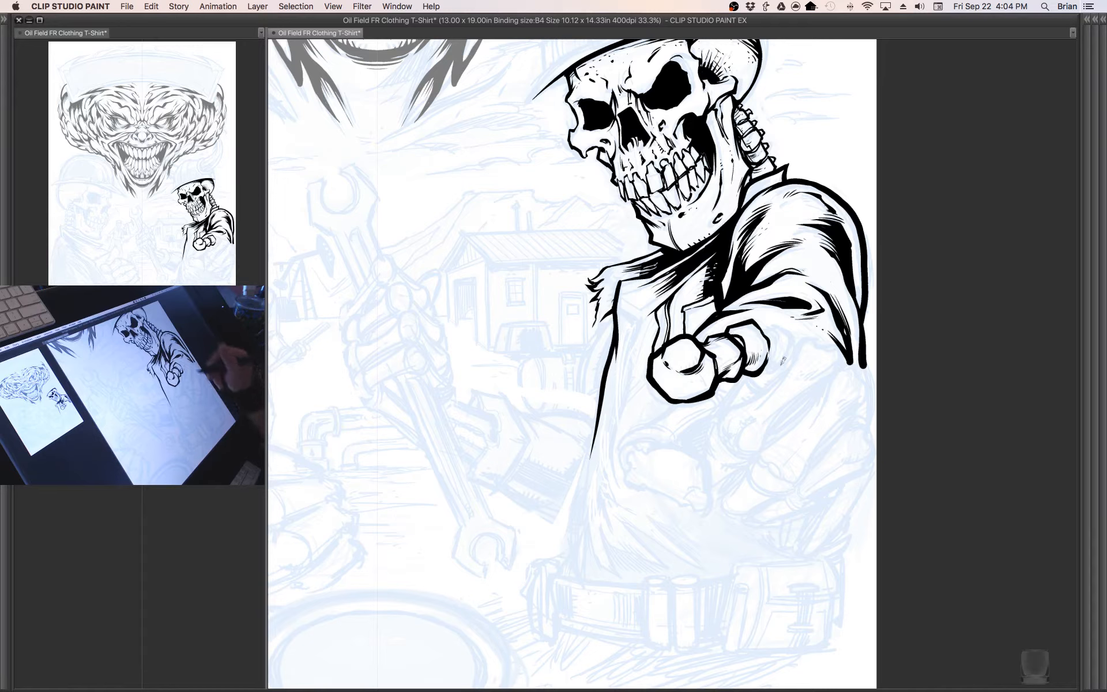
mouse_move(763, 369)
mouse_down()
mouse_move(769, 356)
mouse_move(783, 362)
mouse_up()
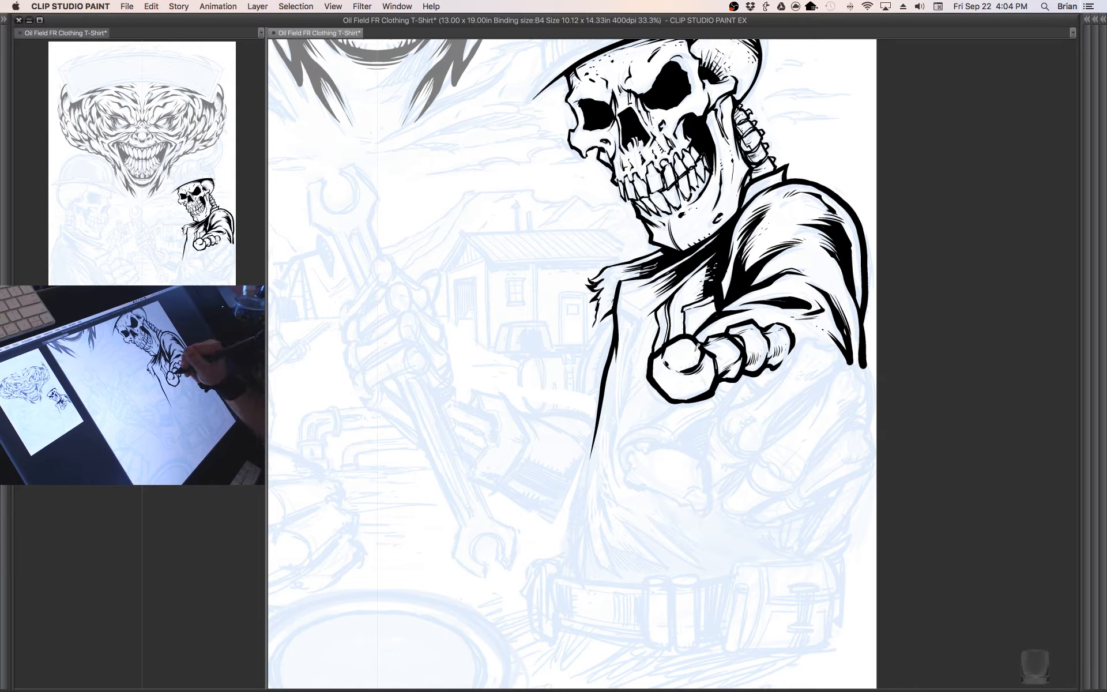
- Add shading strokes to the pointing fingertip and its bone segments, and ink the small dark bone tucked beneath the knuckles
drag(701, 345, 687, 372)
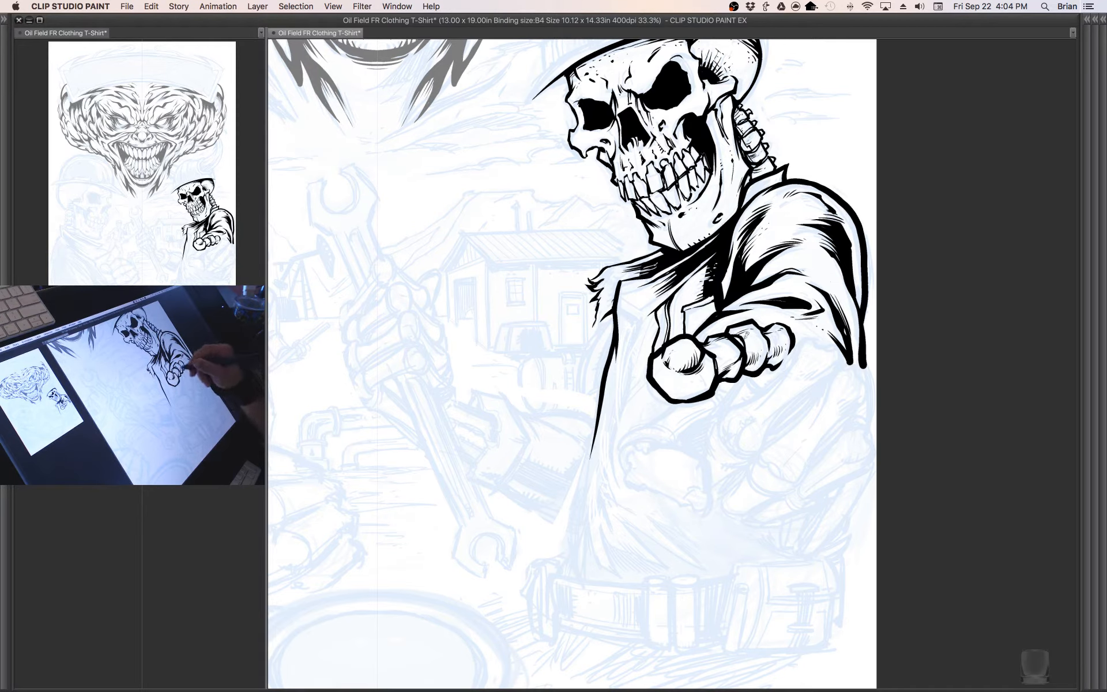
drag(767, 360, 793, 333)
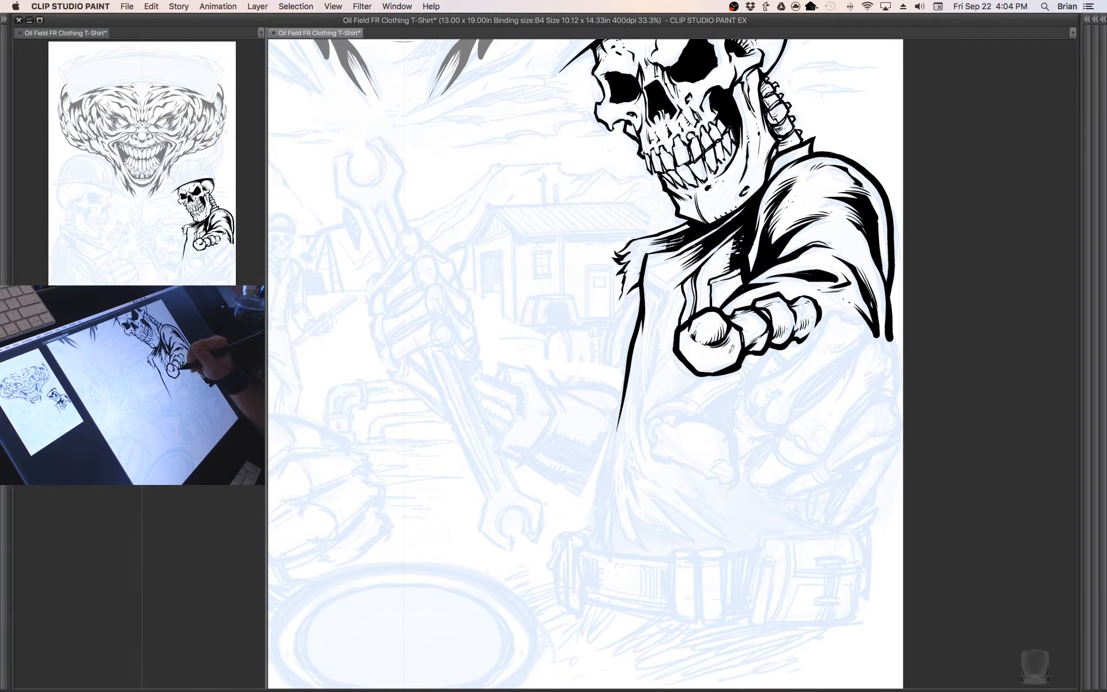
drag(727, 343, 732, 367)
drag(779, 346, 695, 353)
drag(696, 349, 711, 372)
mouse_move(733, 332)
mouse_down()
mouse_move(710, 372)
mouse_move(759, 316)
mouse_move(779, 323)
mouse_move(779, 345)
mouse_up()
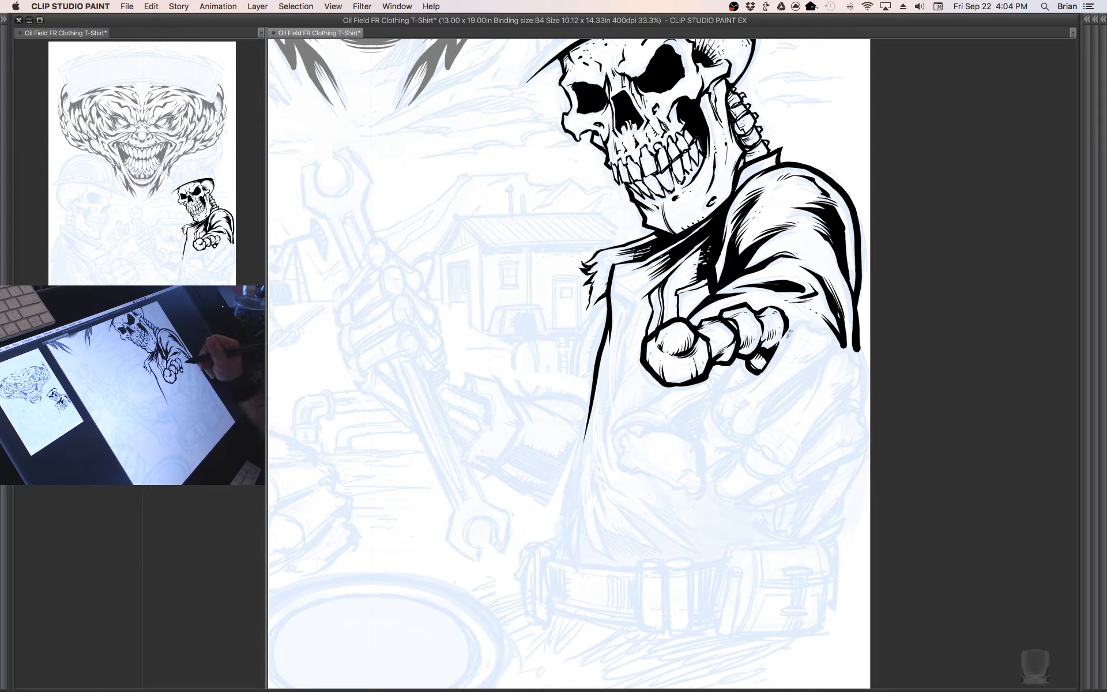
- Ink the first curled finger's long bone from the sleeve cuff down to its rounded joint, and hatch its ends
mouse_move(789, 333)
mouse_down()
mouse_move(814, 312)
mouse_move(833, 346)
mouse_move(806, 361)
mouse_move(795, 331)
mouse_move(787, 348)
mouse_move(825, 343)
mouse_move(786, 342)
mouse_move(764, 379)
mouse_move(723, 395)
mouse_move(733, 409)
mouse_move(755, 418)
mouse_move(842, 340)
mouse_up()
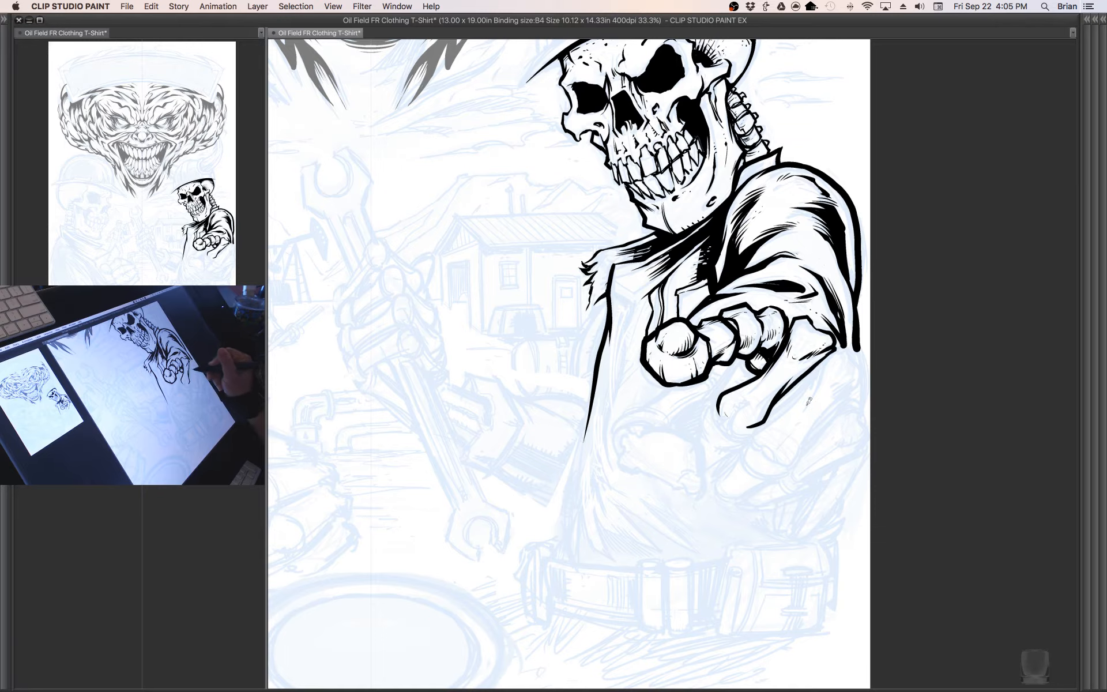
mouse_move(797, 425)
mouse_down()
mouse_move(793, 440)
mouse_move(808, 443)
mouse_up()
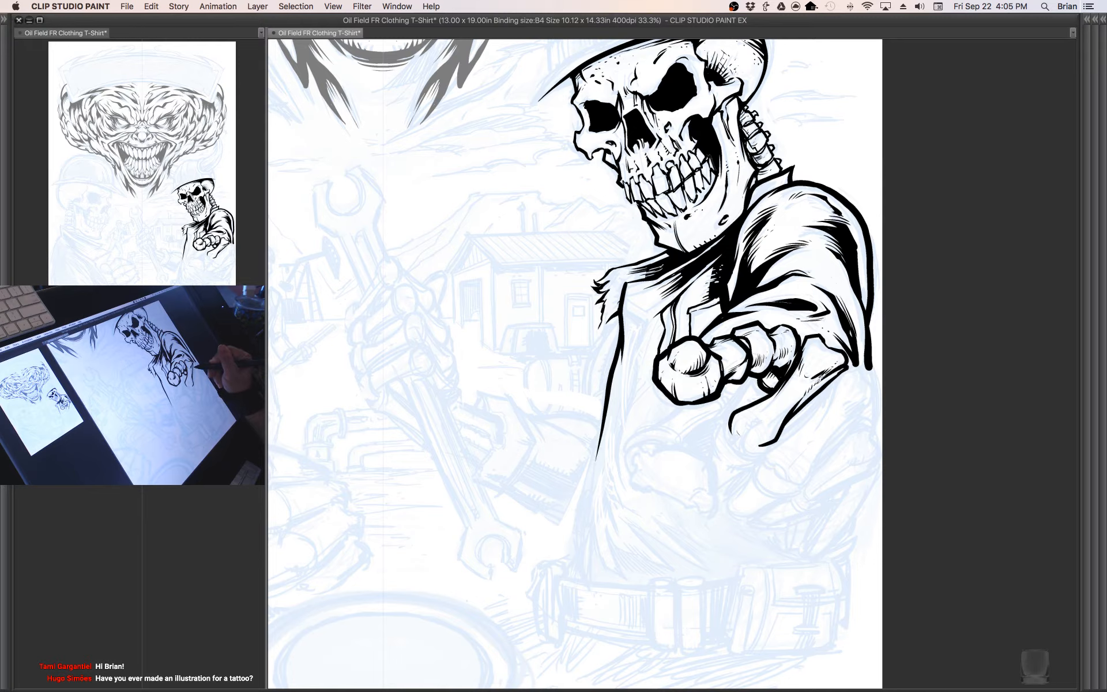
mouse_move(756, 448)
mouse_down()
mouse_move(745, 441)
mouse_move(758, 418)
mouse_up()
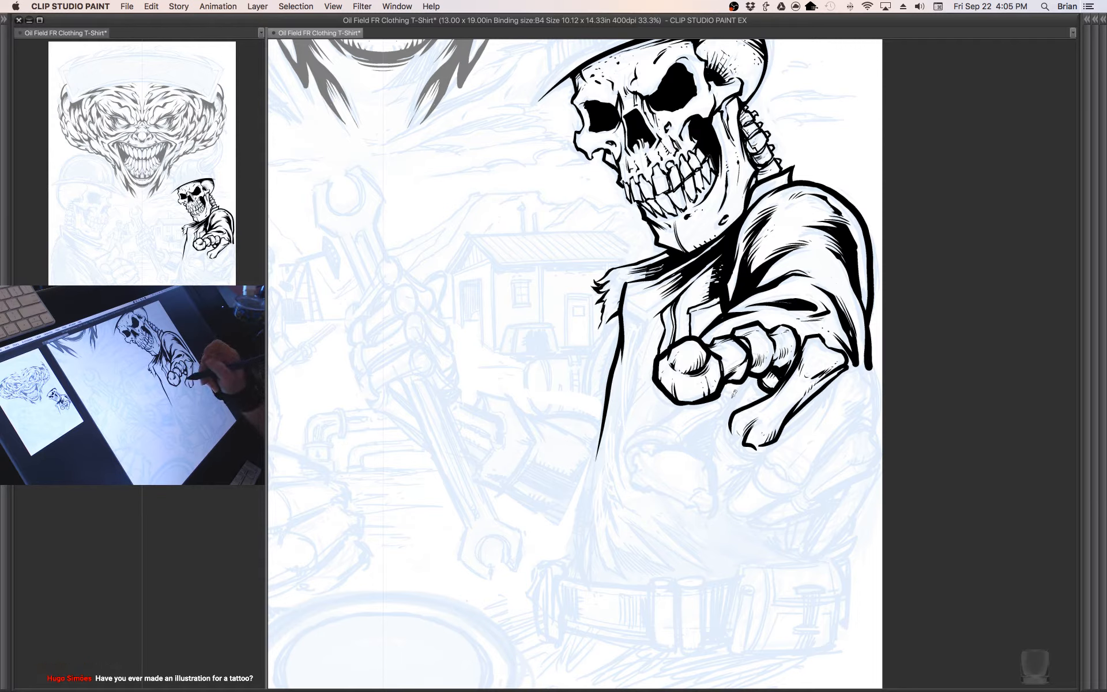
mouse_move(732, 422)
mouse_down()
mouse_move(754, 450)
mouse_move(786, 436)
mouse_move(766, 435)
mouse_up()
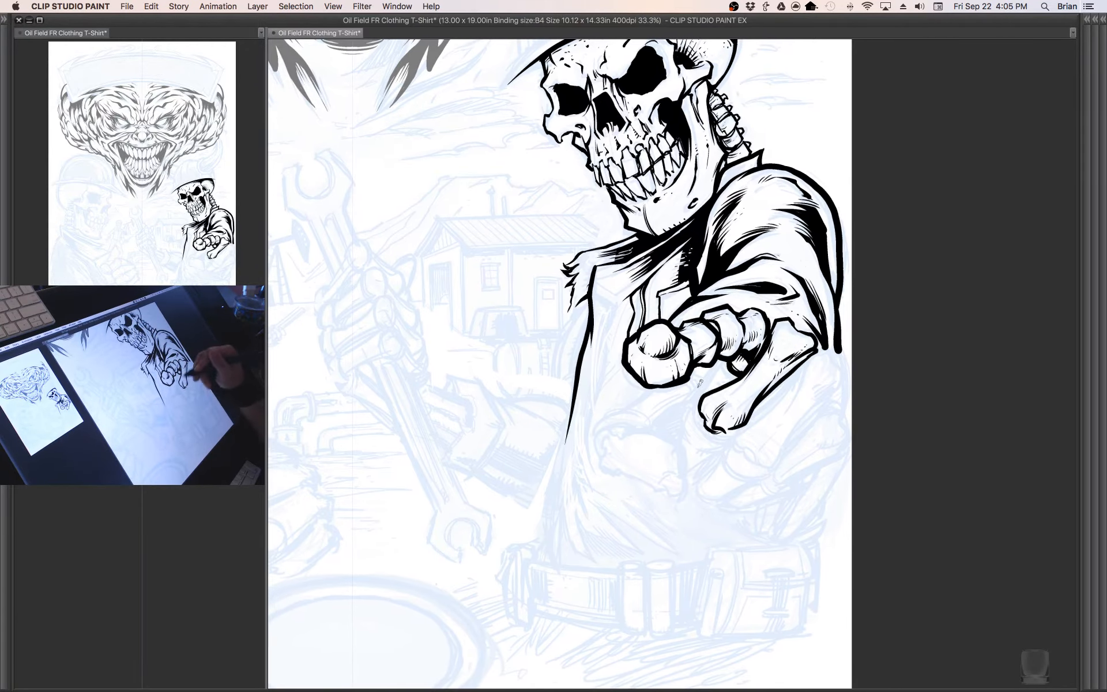
drag(700, 399, 712, 387)
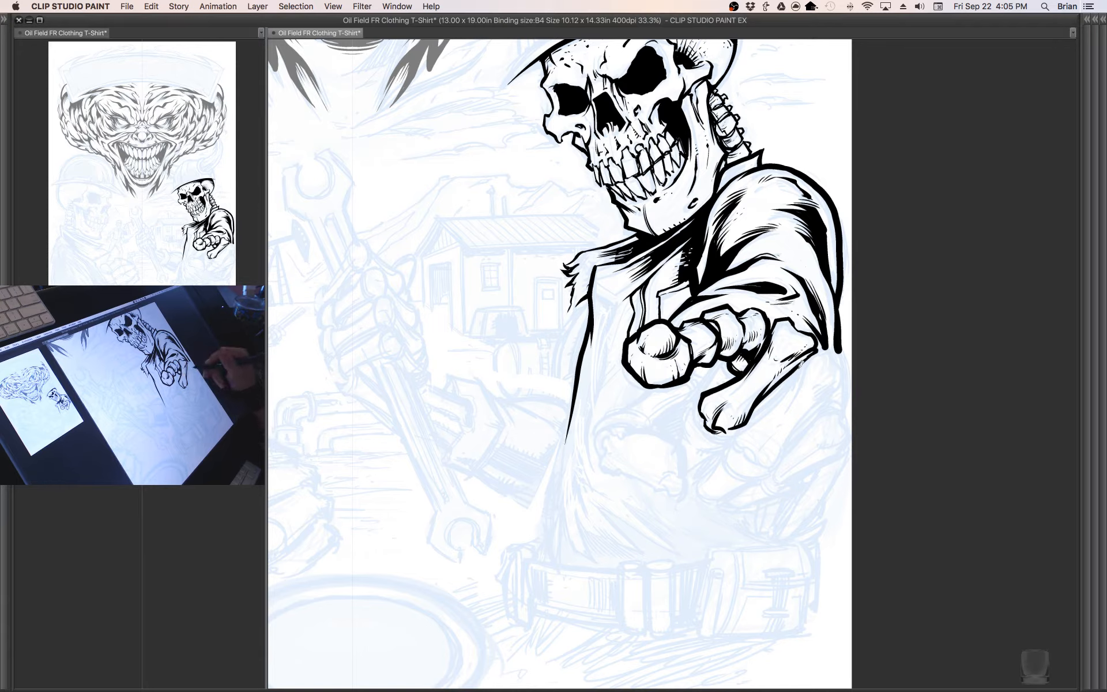
- Ink the black shadow beside the first curled finger and the second finger's rounded knuckle at the cuff, with hatching
drag(749, 420, 806, 361)
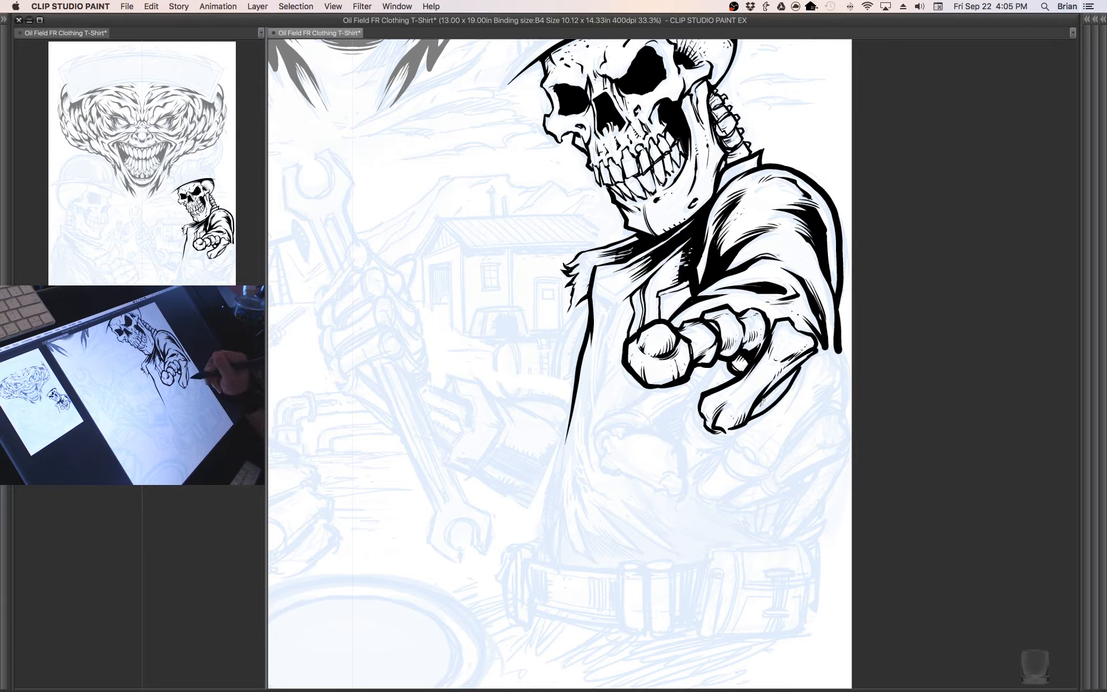
mouse_move(752, 415)
mouse_down()
mouse_move(819, 347)
mouse_move(840, 343)
mouse_move(833, 407)
mouse_up()
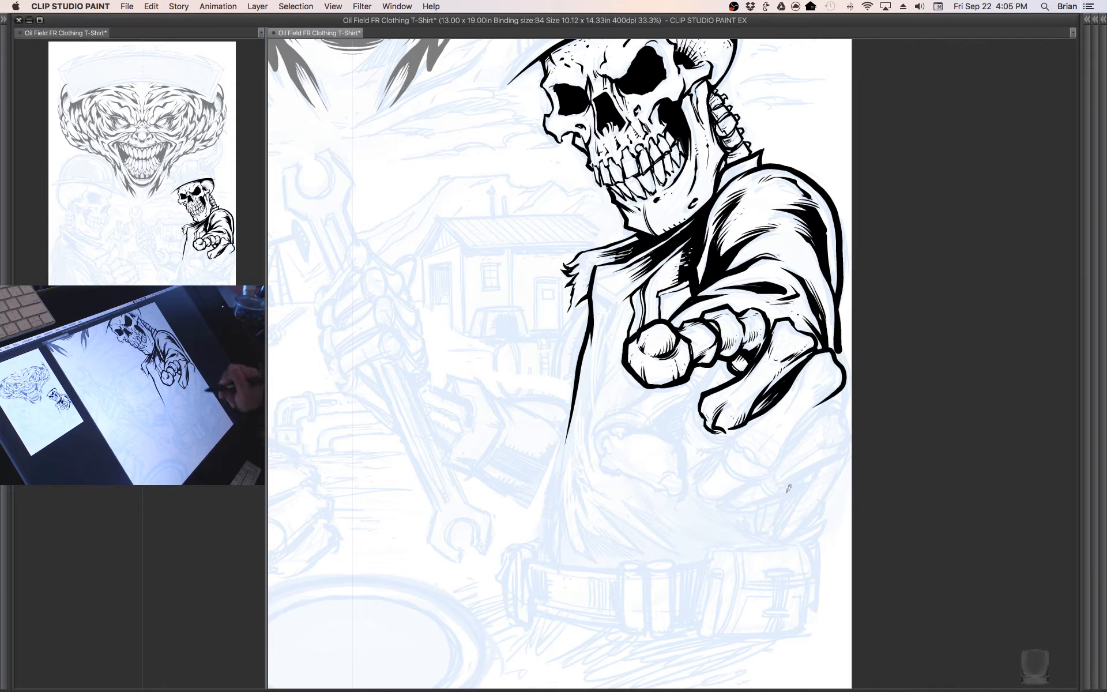
drag(813, 351, 795, 396)
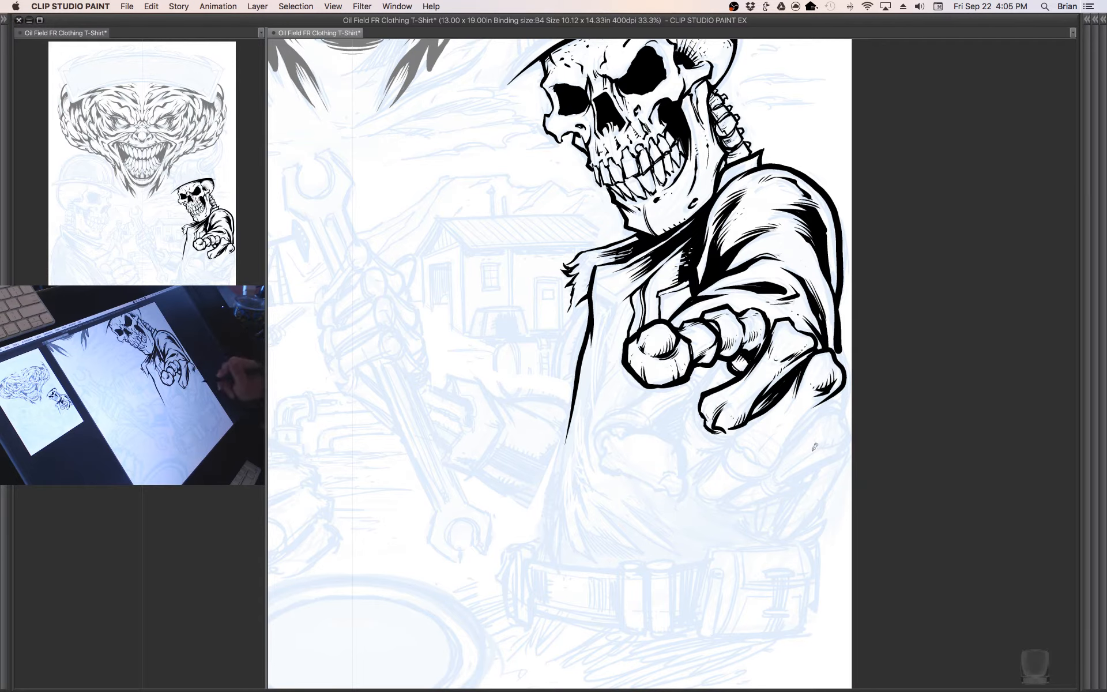
drag(816, 450, 822, 429)
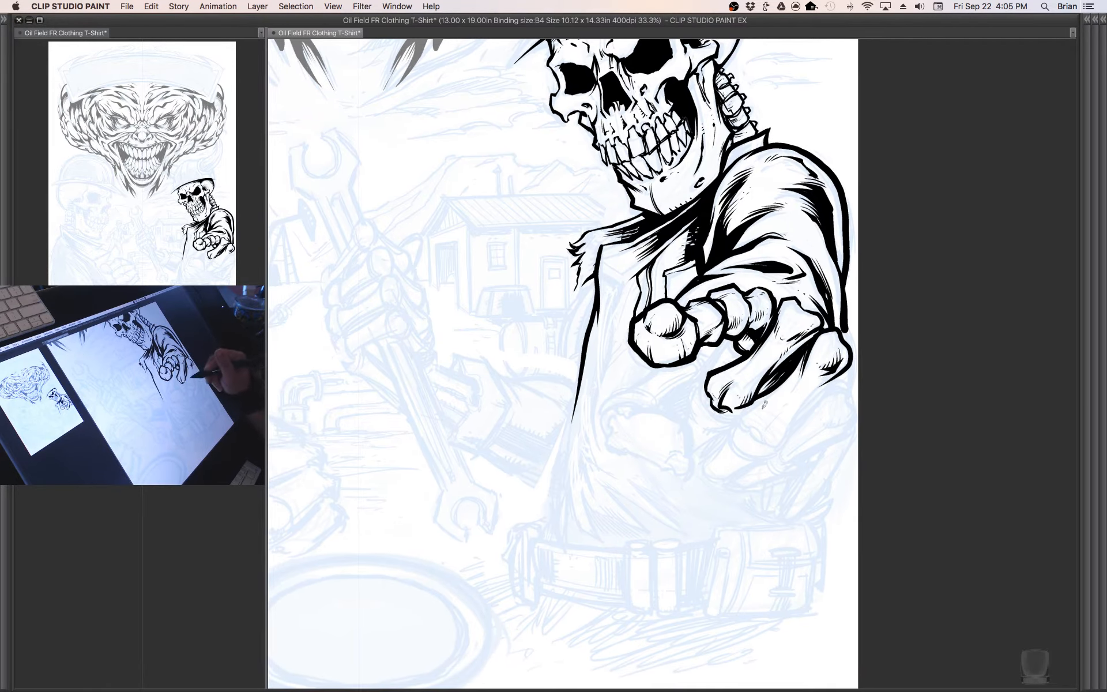
- Ink the second curled finger's long bone outline from its knuckle down to the notched lower joint
drag(773, 388, 743, 411)
drag(742, 411, 744, 430)
drag(749, 430, 768, 439)
drag(767, 441, 786, 443)
drag(787, 443, 846, 364)
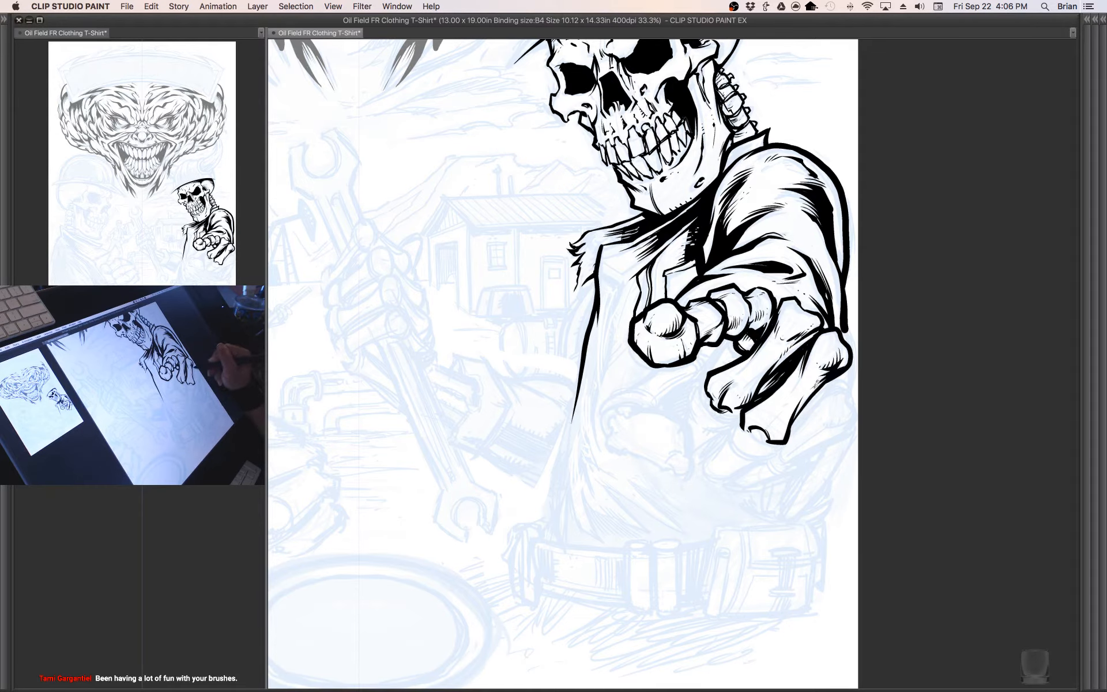
- Shade the second curled finger's bone with tapered strokes and close the small oval at its lower joint
drag(823, 444, 798, 405)
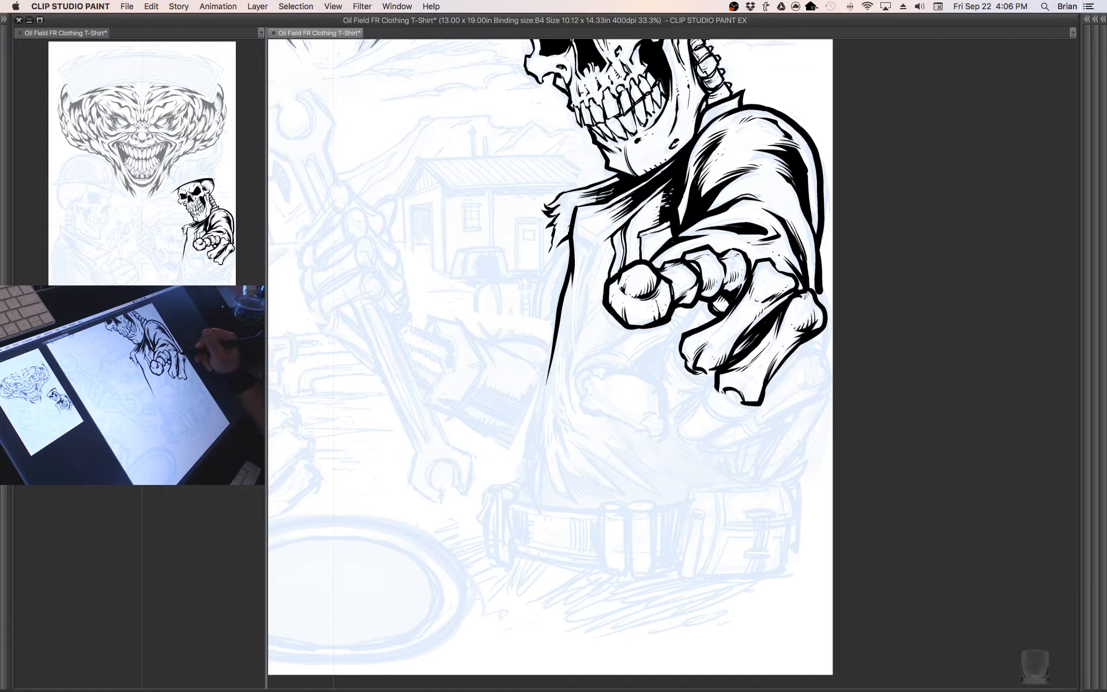
drag(795, 436, 790, 451)
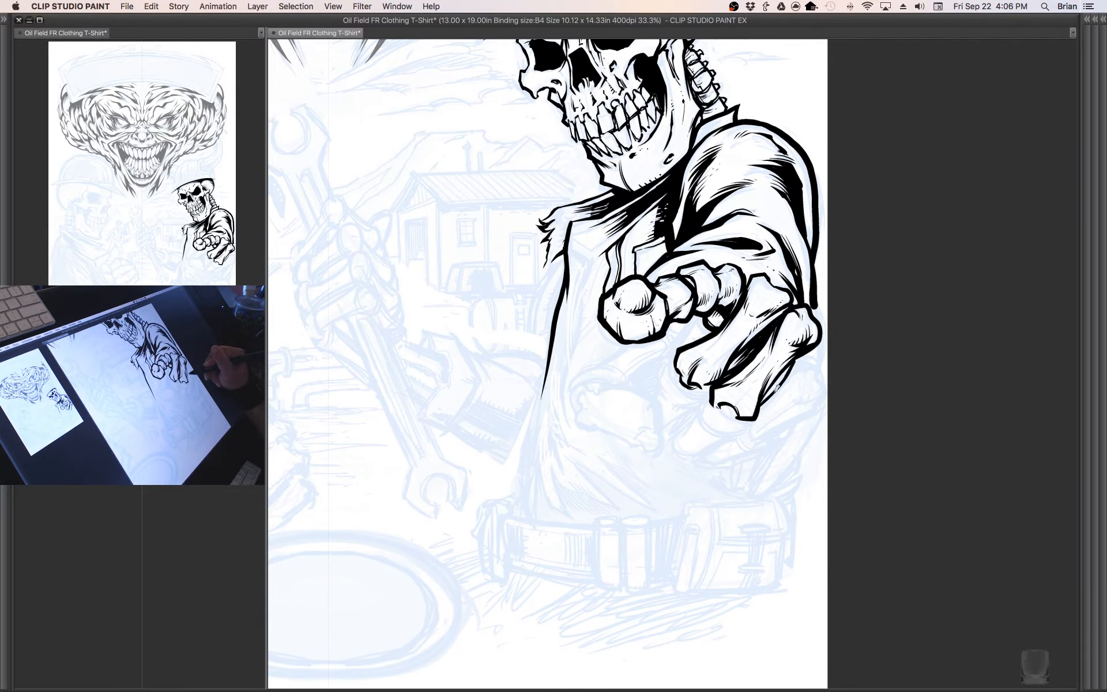
drag(785, 376, 796, 365)
mouse_move(732, 397)
mouse_down()
mouse_move(749, 408)
mouse_move(716, 369)
mouse_up()
drag(737, 425, 738, 442)
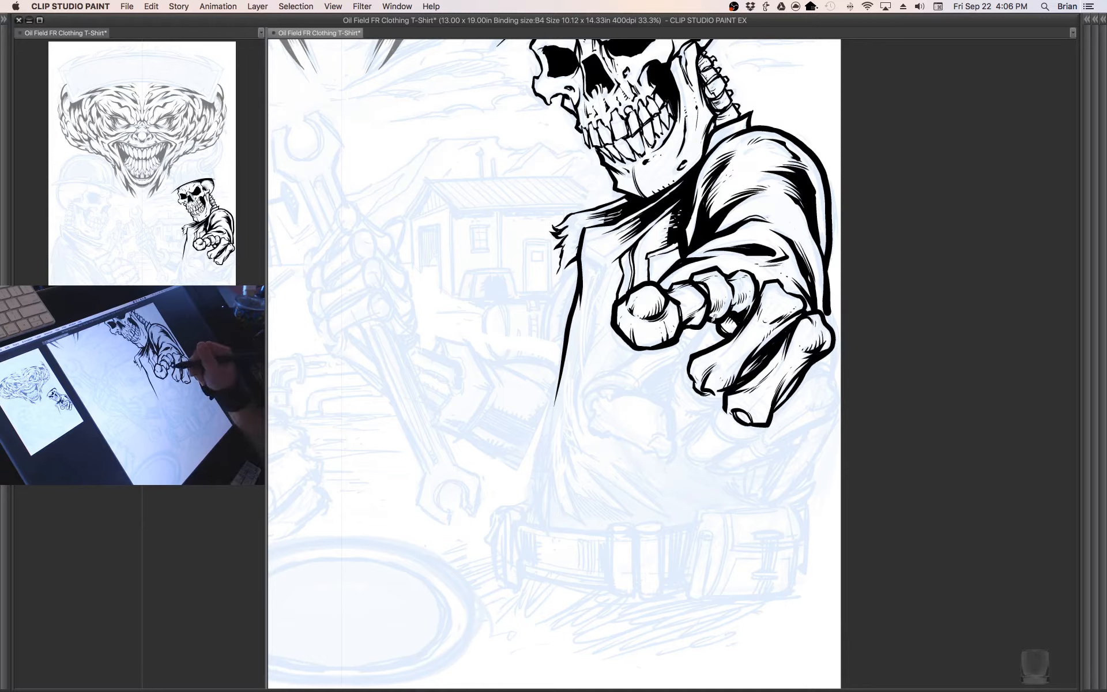
- Ink the angular bone segments folding under the first and second curled fingers, and detail the bone beneath the knuckles
mouse_move(707, 324)
mouse_down()
mouse_move(681, 362)
mouse_move(712, 314)
mouse_move(715, 340)
mouse_up()
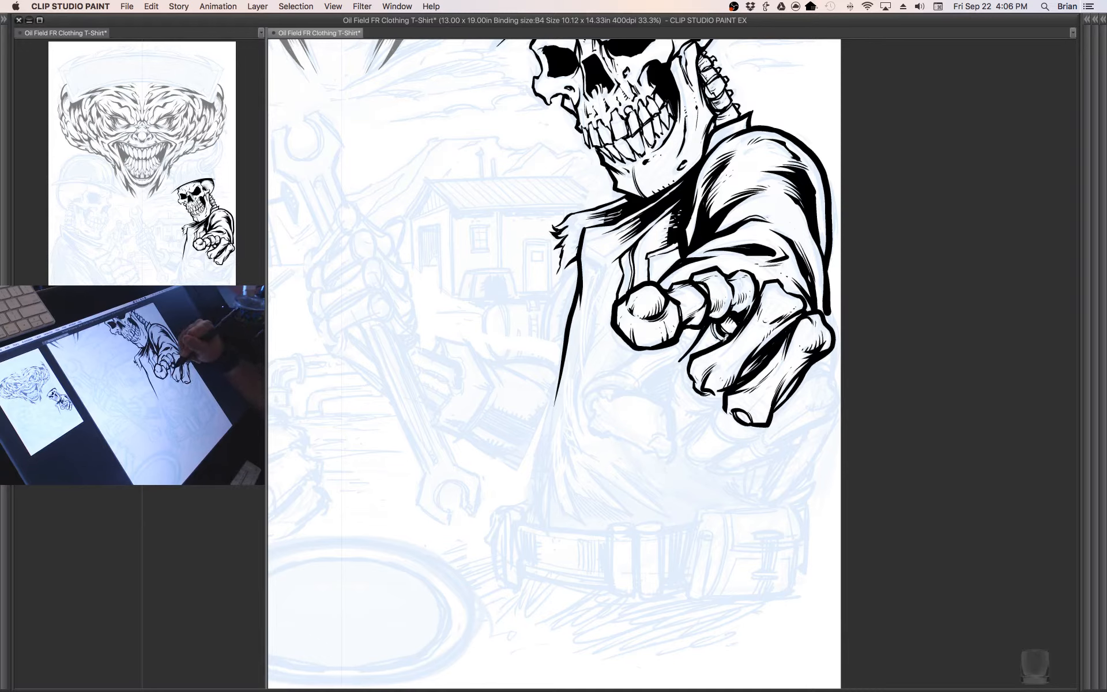
drag(804, 426, 804, 401)
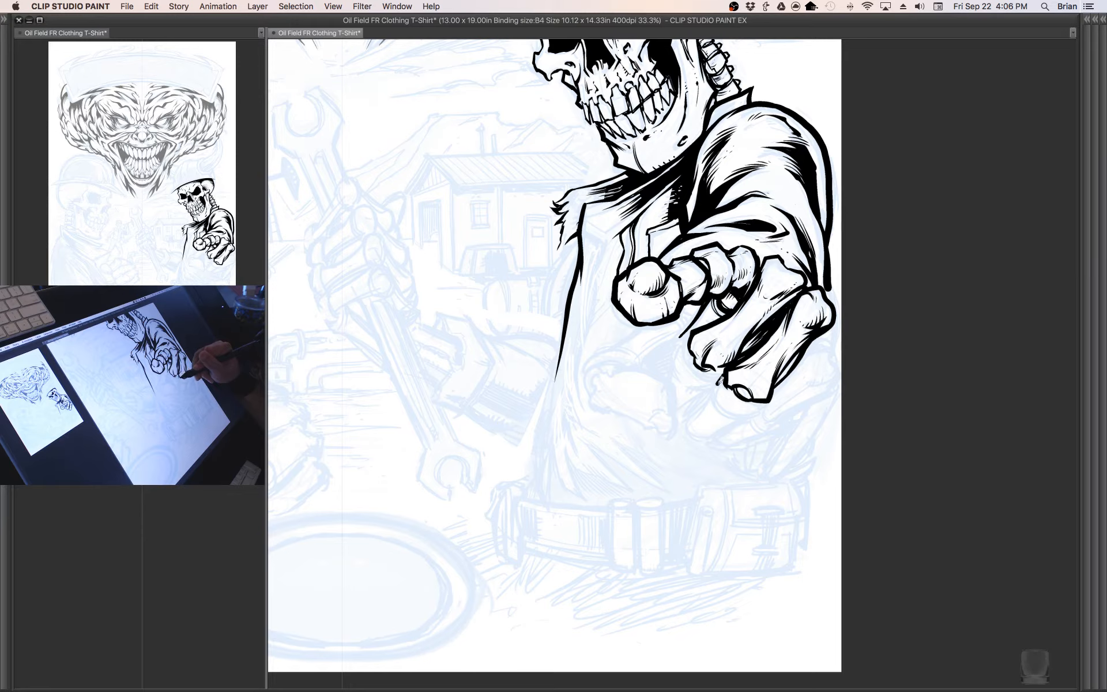
mouse_move(716, 386)
mouse_down()
mouse_move(728, 417)
mouse_move(771, 395)
mouse_up()
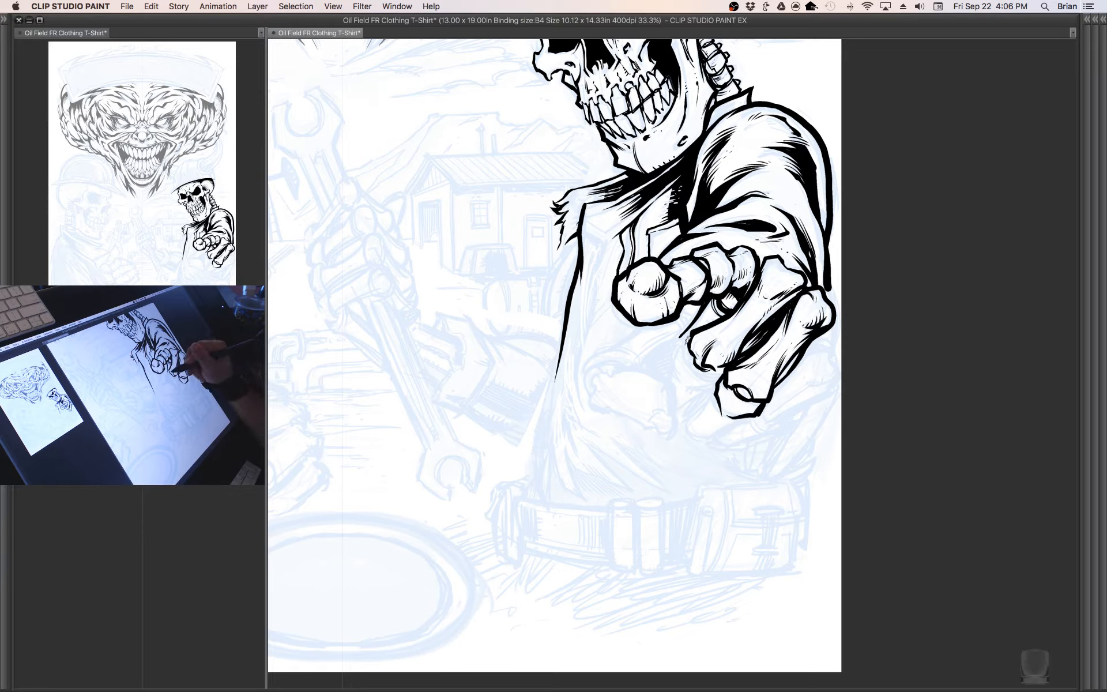
drag(688, 337, 686, 378)
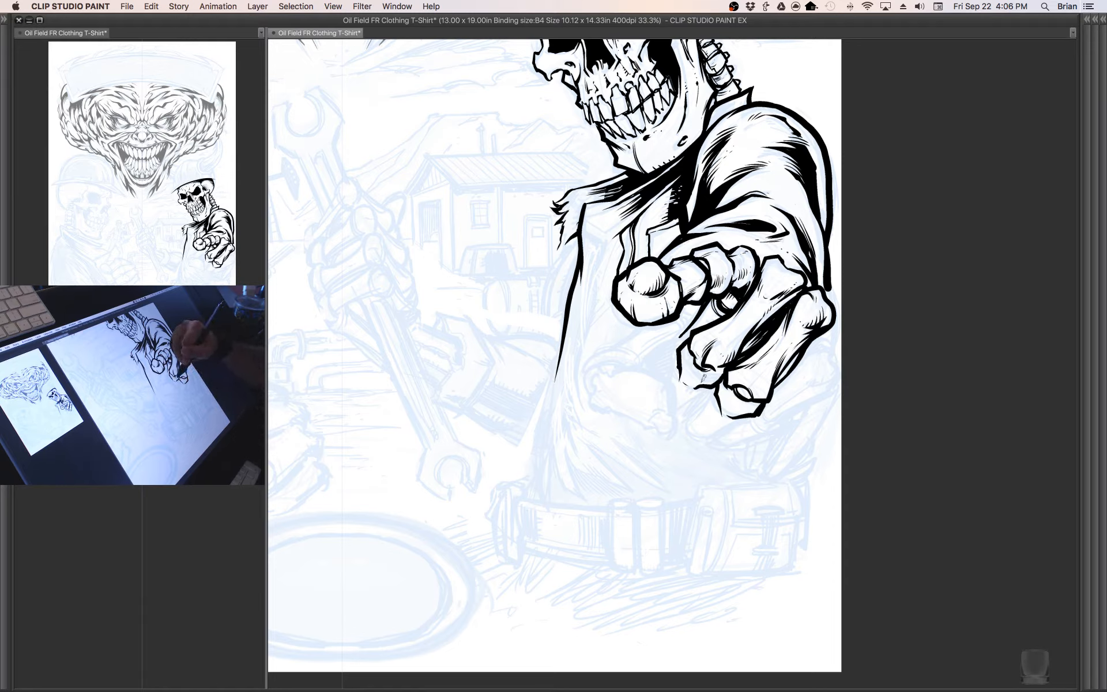
drag(703, 380, 708, 372)
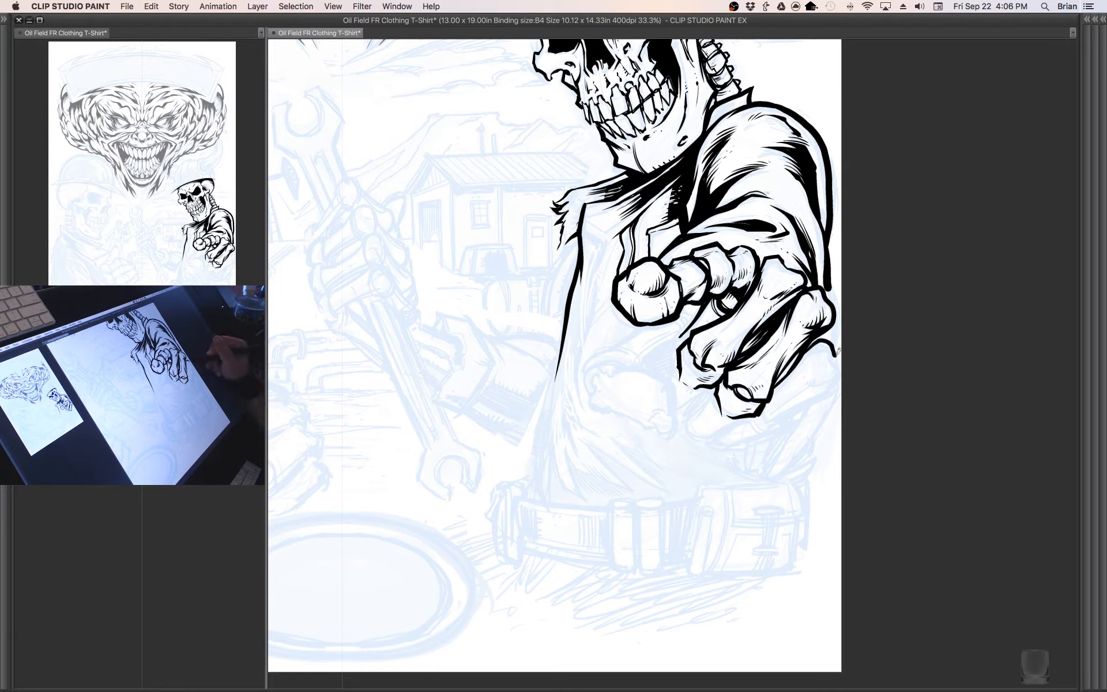
- Ink the little finger's bone outline along the hand's outer edge and add hatching at its knuckle and joint
drag(841, 362, 767, 430)
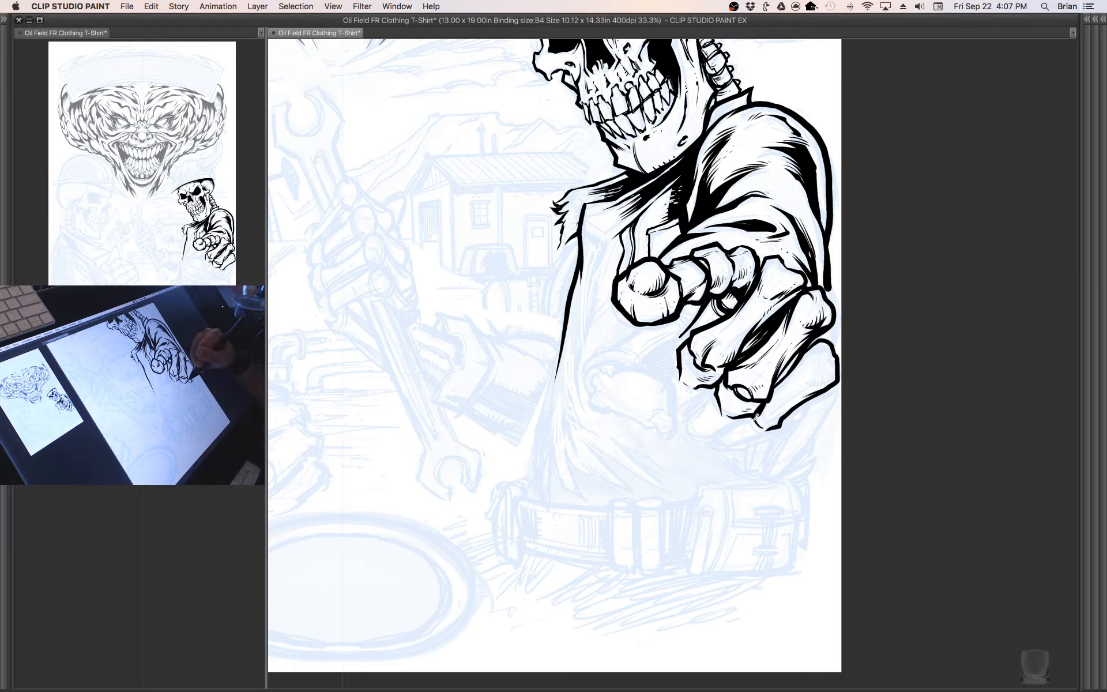
mouse_move(825, 335)
mouse_down()
mouse_move(797, 370)
mouse_move(822, 381)
mouse_up()
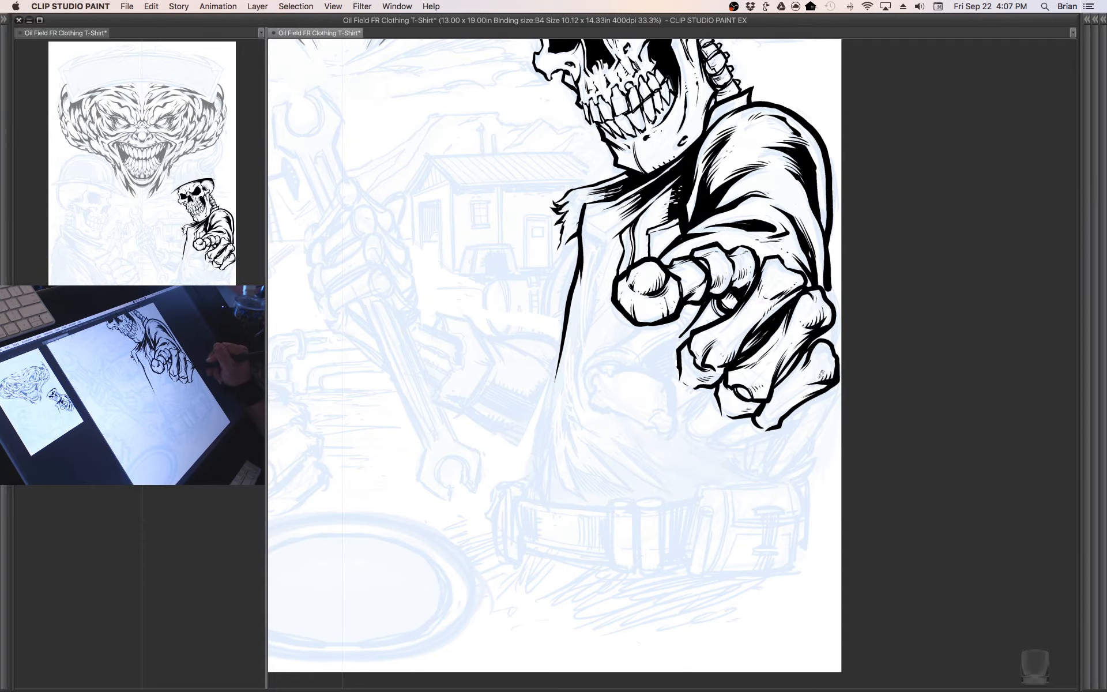
drag(774, 385, 775, 377)
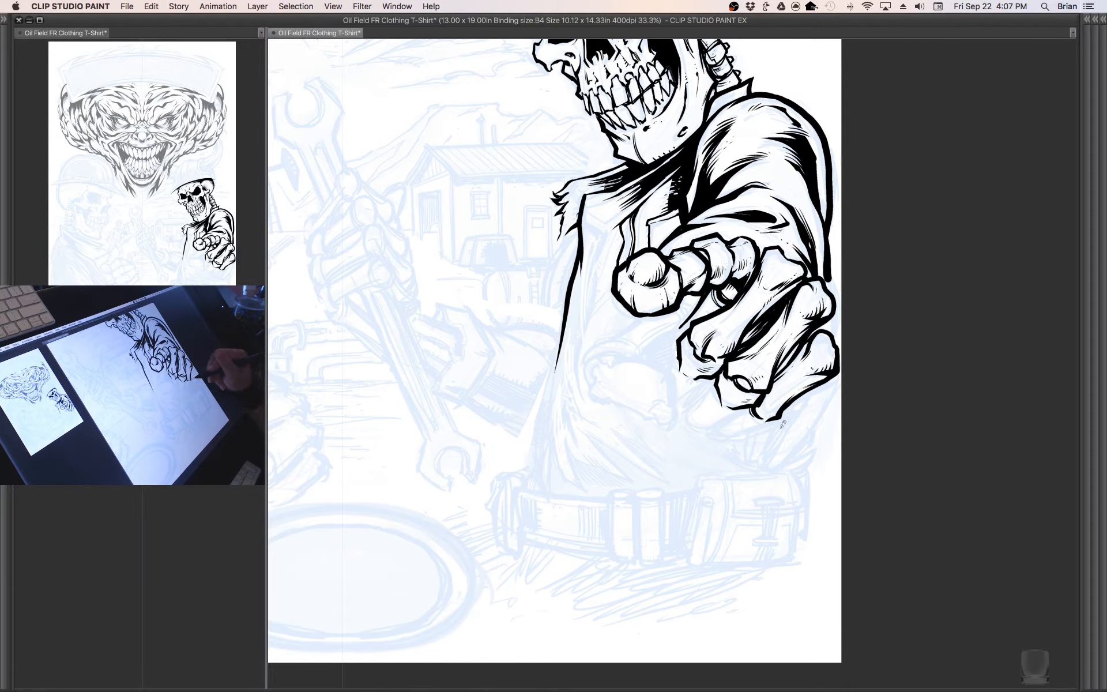
drag(768, 408, 780, 420)
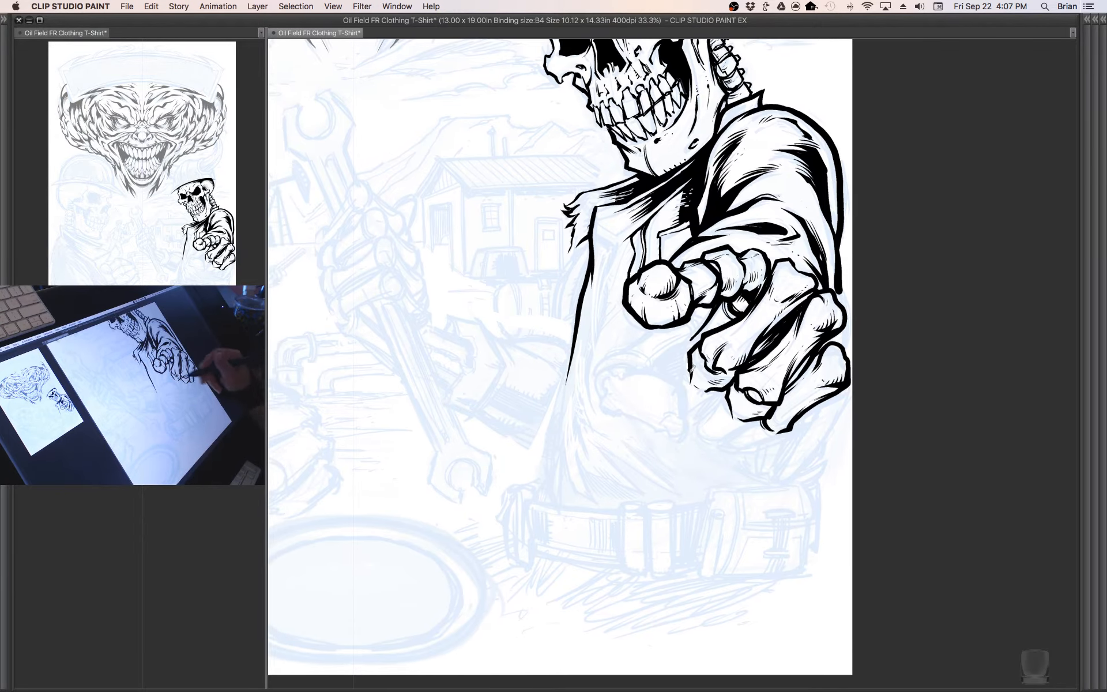
- Ink the thumb's end bone below the pointing finger, including its small rounded tip and short shading strokes
mouse_move(649, 370)
mouse_down()
mouse_move(679, 379)
mouse_move(683, 413)
mouse_up()
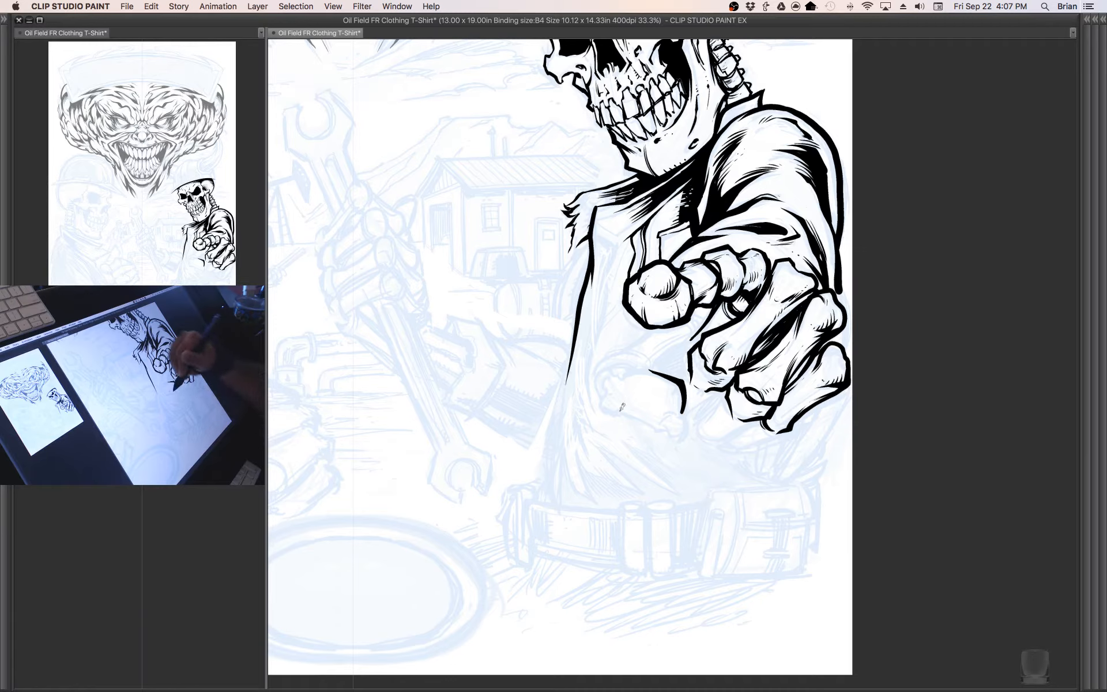
mouse_move(623, 411)
mouse_down()
mouse_move(608, 388)
mouse_move(662, 433)
mouse_up()
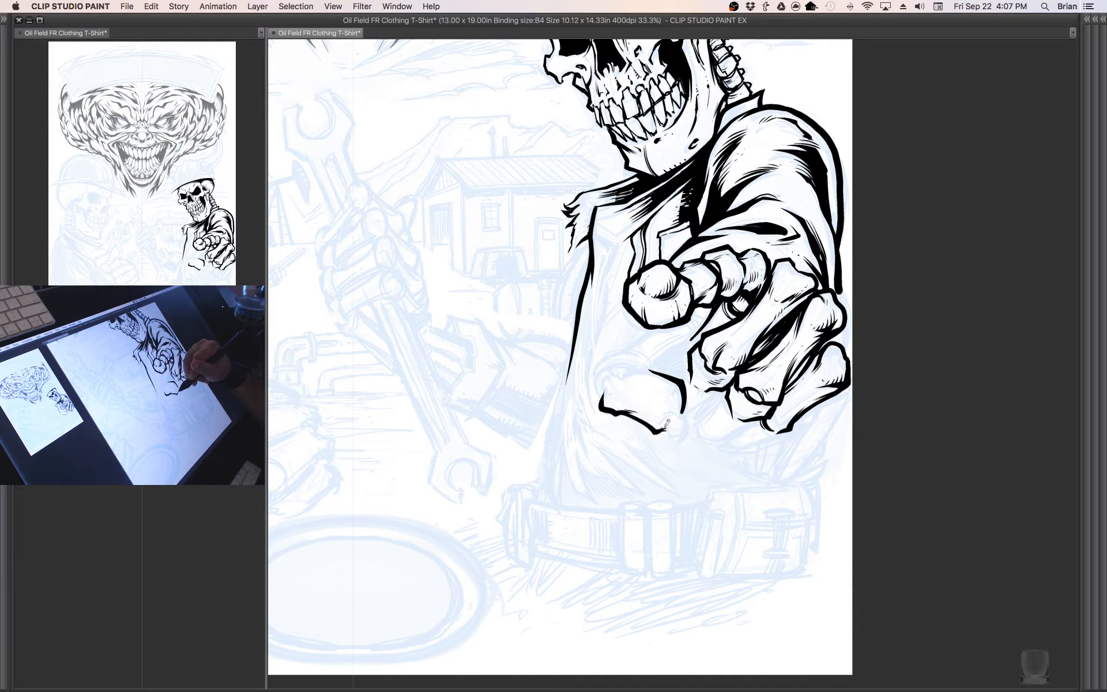
mouse_move(664, 419)
mouse_down()
mouse_move(666, 435)
mouse_move(690, 436)
mouse_move(687, 407)
mouse_up()
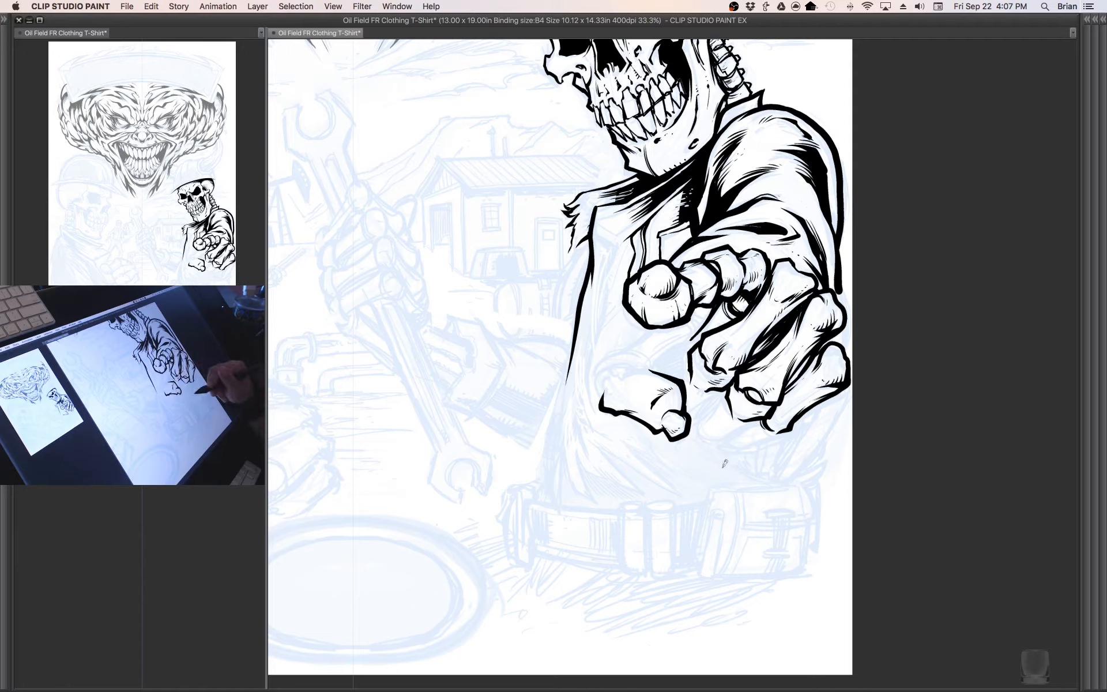
- Ink the thumb's curved joint and the bone running from it back up under the pointing finger
mouse_move(651, 363)
mouse_down()
mouse_move(611, 372)
mouse_move(645, 410)
mouse_up()
mouse_move(674, 404)
mouse_down()
mouse_move(631, 418)
mouse_move(634, 397)
mouse_move(674, 383)
mouse_up()
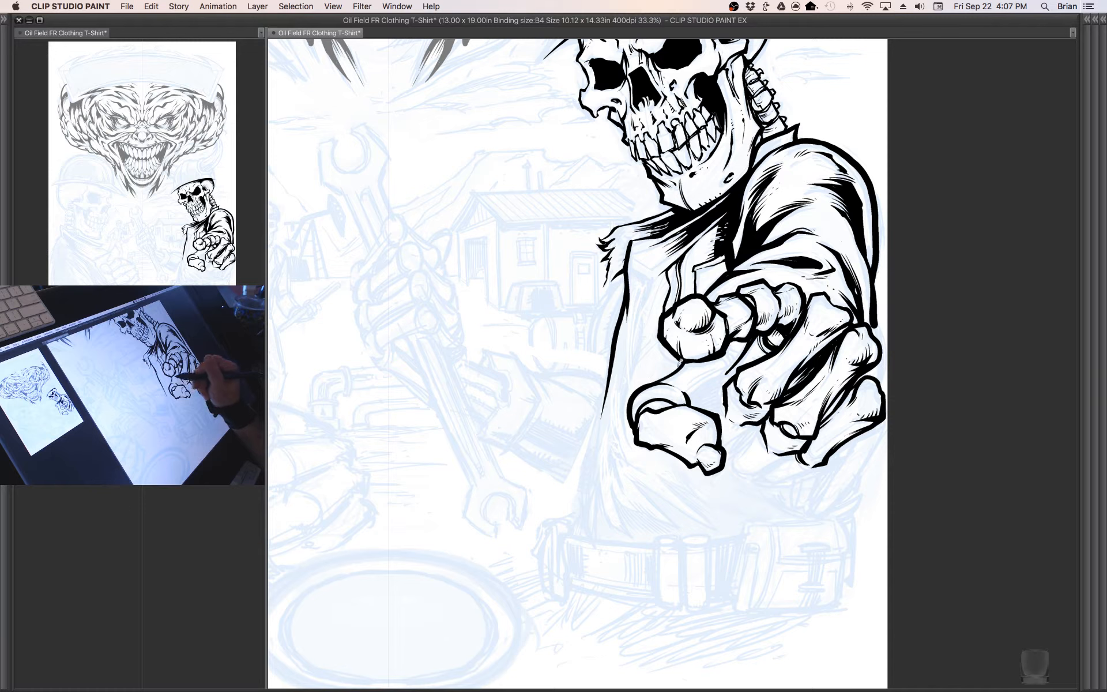
drag(692, 401, 726, 379)
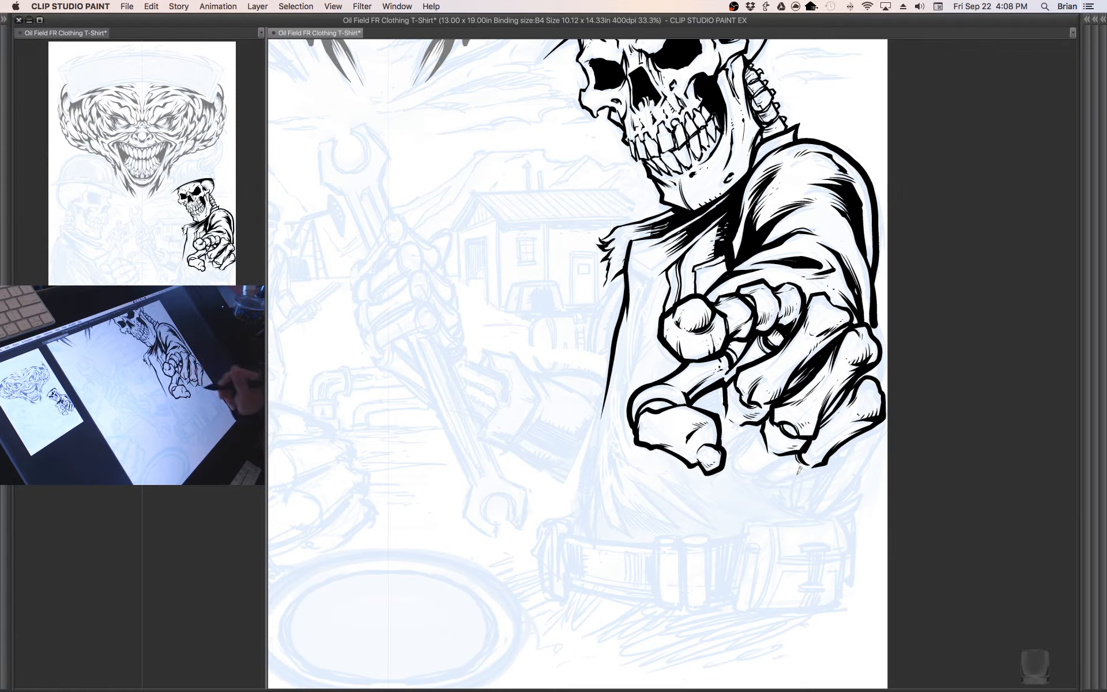
- Ink the curled fingertip bones between the thumb and little finger, with contour lines and shading
drag(801, 472, 757, 448)
mouse_move(683, 357)
mouse_down()
mouse_move(673, 388)
mouse_move(685, 440)
mouse_up()
mouse_move(716, 399)
mouse_down()
mouse_move(693, 429)
mouse_move(716, 399)
mouse_up()
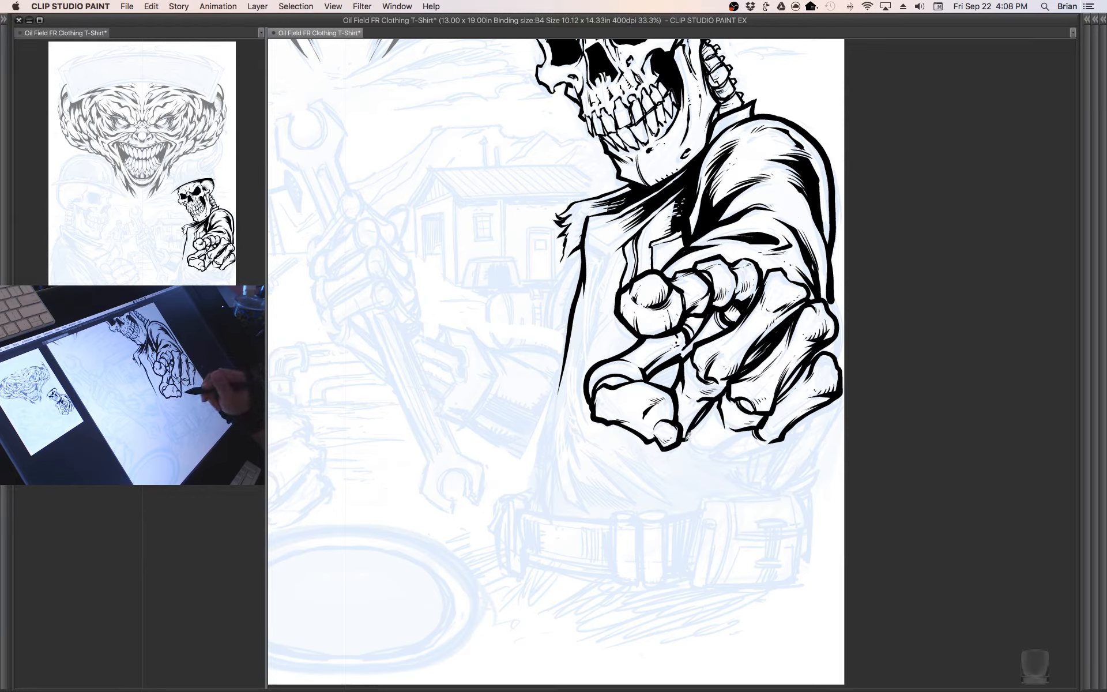
mouse_move(692, 445)
mouse_down()
mouse_move(717, 461)
mouse_move(759, 423)
mouse_move(773, 450)
mouse_up()
drag(719, 460, 773, 449)
mouse_move(744, 369)
mouse_down()
mouse_move(778, 366)
mouse_move(777, 380)
mouse_up()
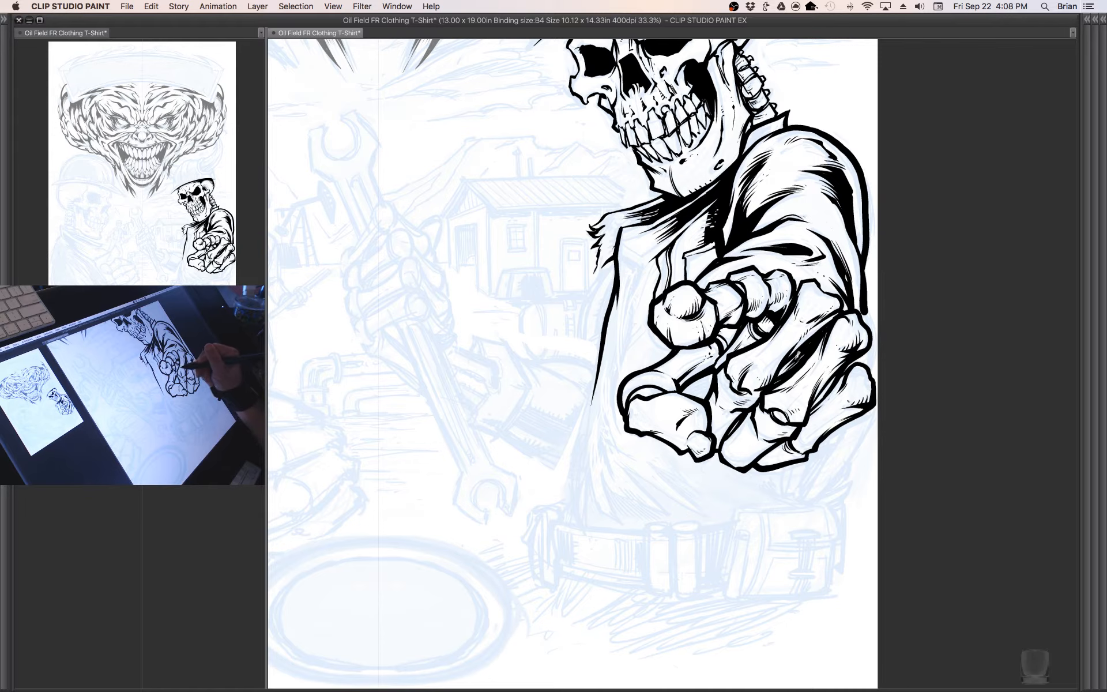
- Refine the little finger's folded tip and add short accent strokes along the lower edge of the hand
drag(851, 427, 837, 418)
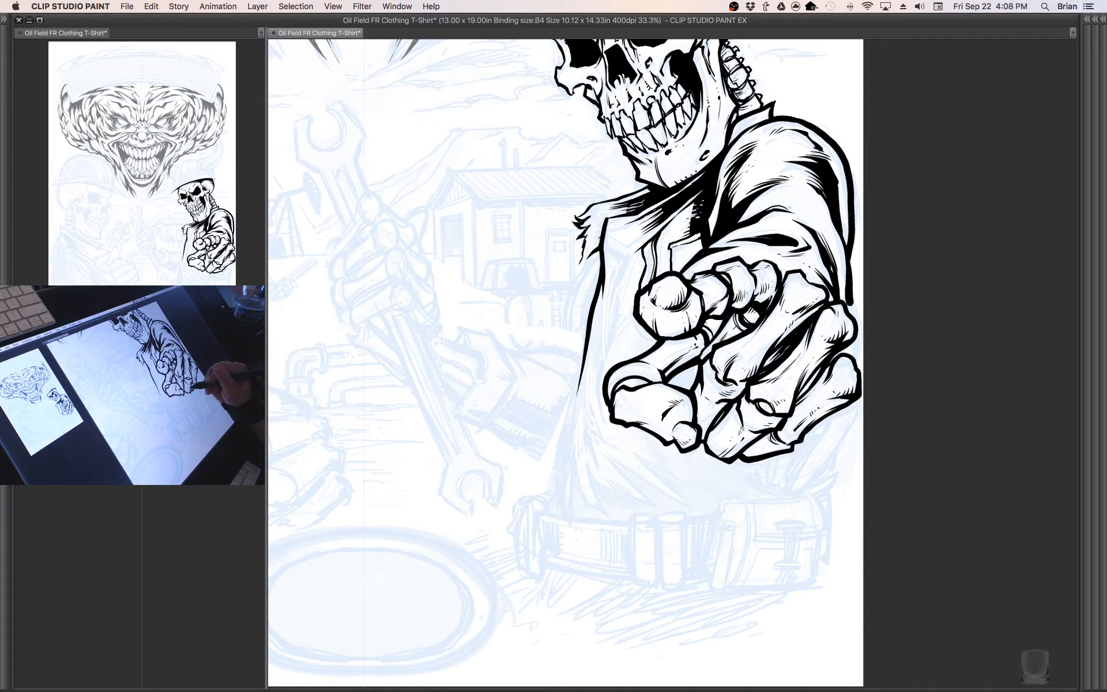
drag(788, 479, 786, 482)
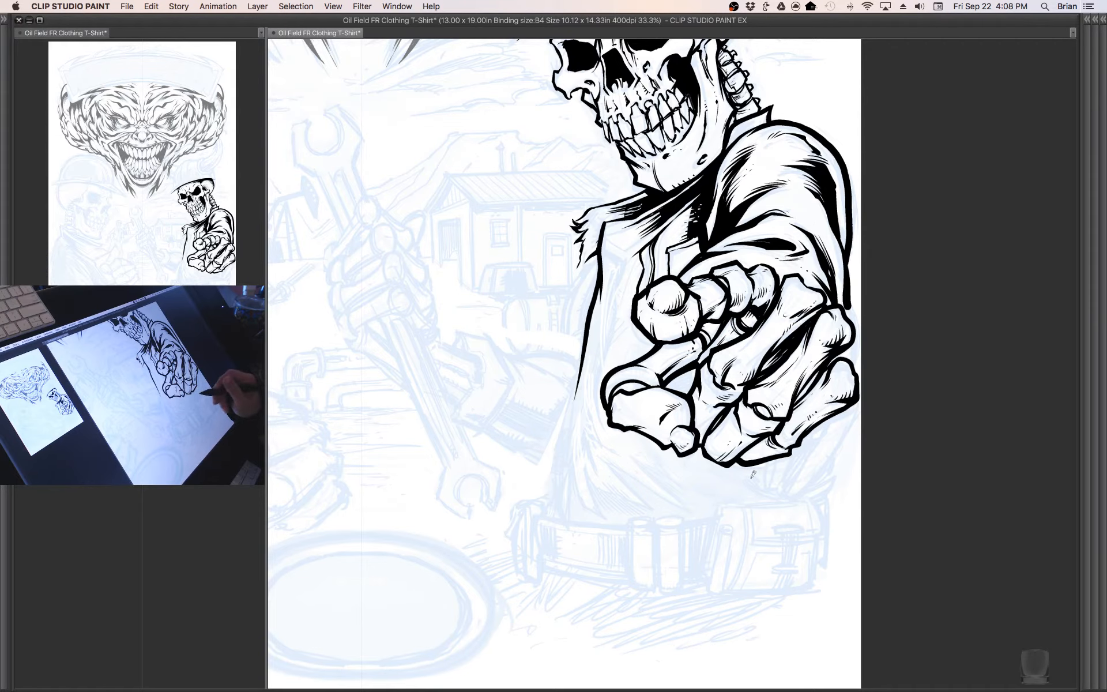
drag(754, 483, 771, 506)
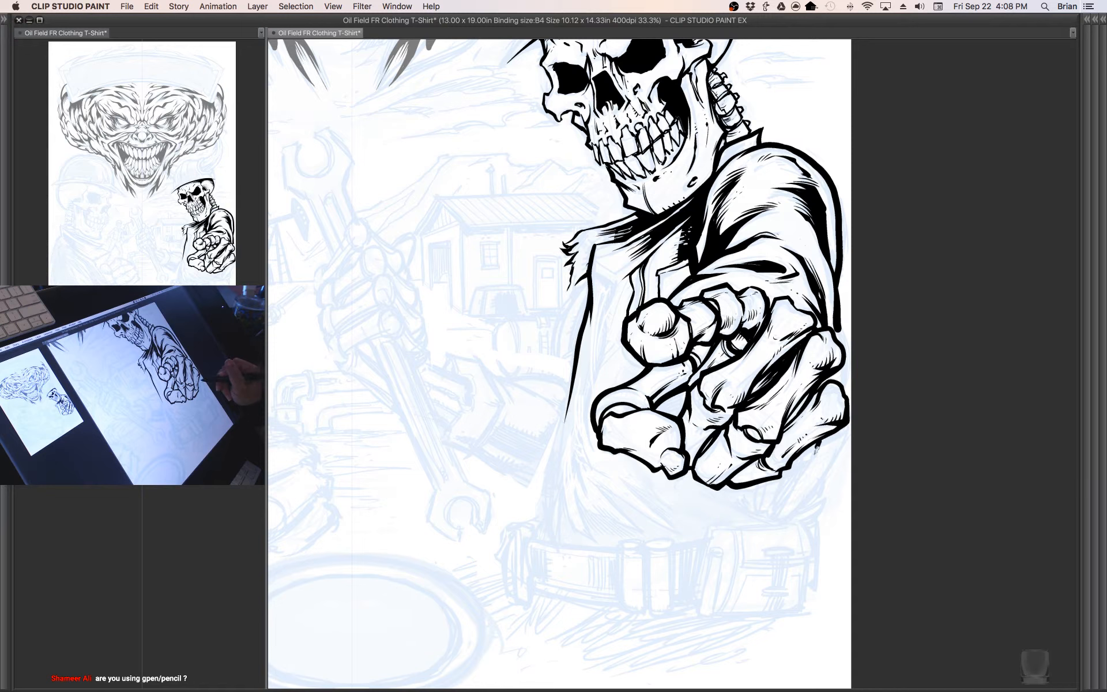
- Ink the long, narrow edge of the sleeve opening hanging below the little finger and reinforce the wrist contour
mouse_move(816, 449)
mouse_down()
mouse_move(779, 513)
mouse_move(815, 488)
mouse_move(849, 418)
mouse_up()
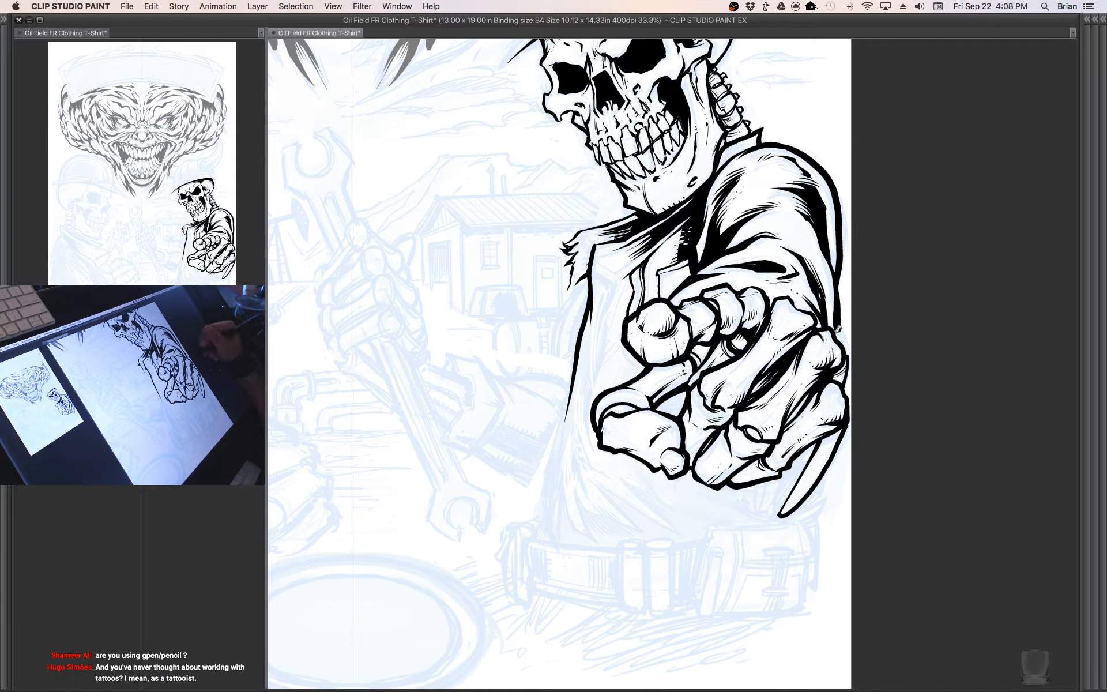
drag(836, 325, 847, 354)
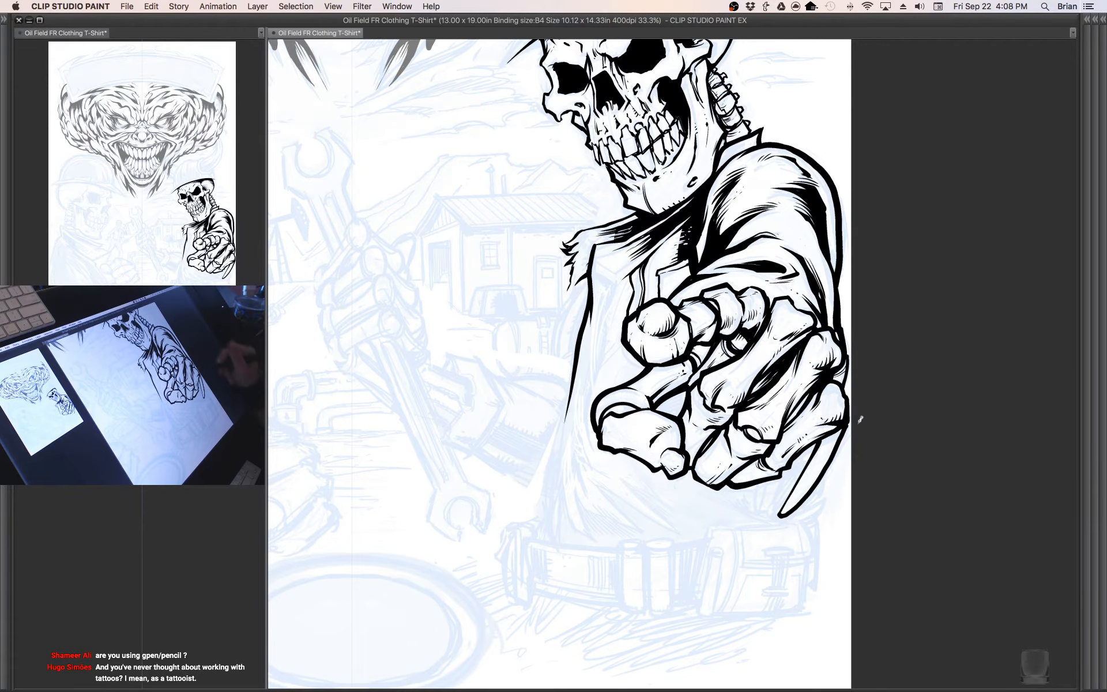
scroll(873, 390, down, 3)
drag(805, 416, 815, 398)
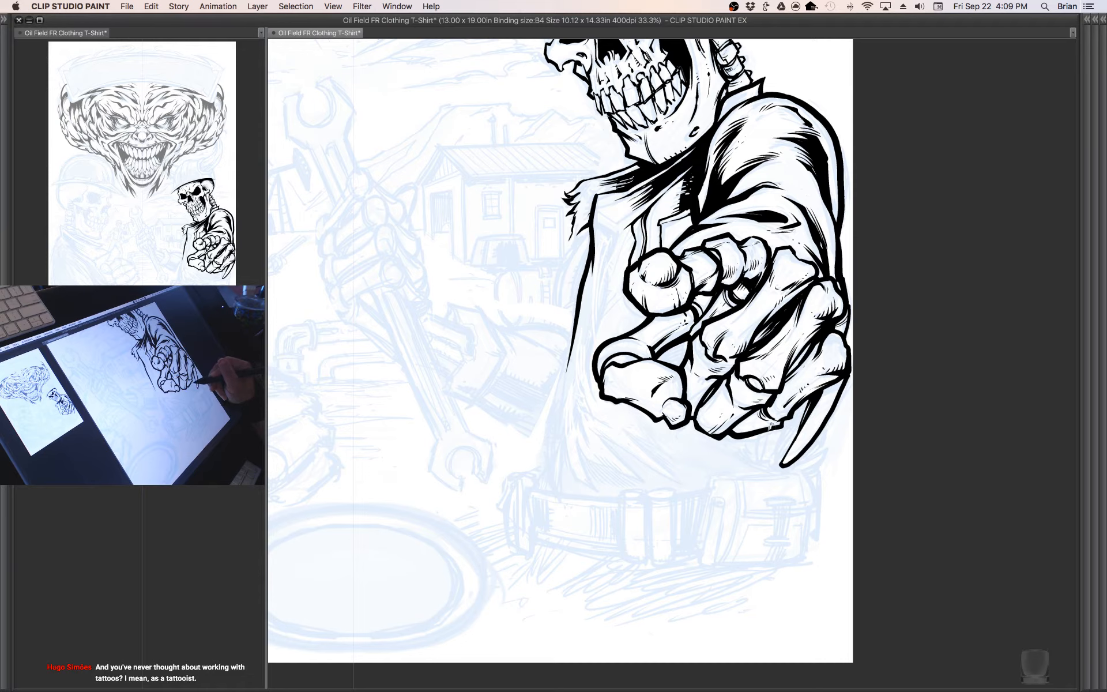
mouse_move(770, 426)
mouse_down()
mouse_move(766, 459)
mouse_move(780, 463)
mouse_move(753, 451)
mouse_move(762, 461)
mouse_move(769, 432)
mouse_move(744, 444)
mouse_move(738, 432)
mouse_move(752, 455)
mouse_up()
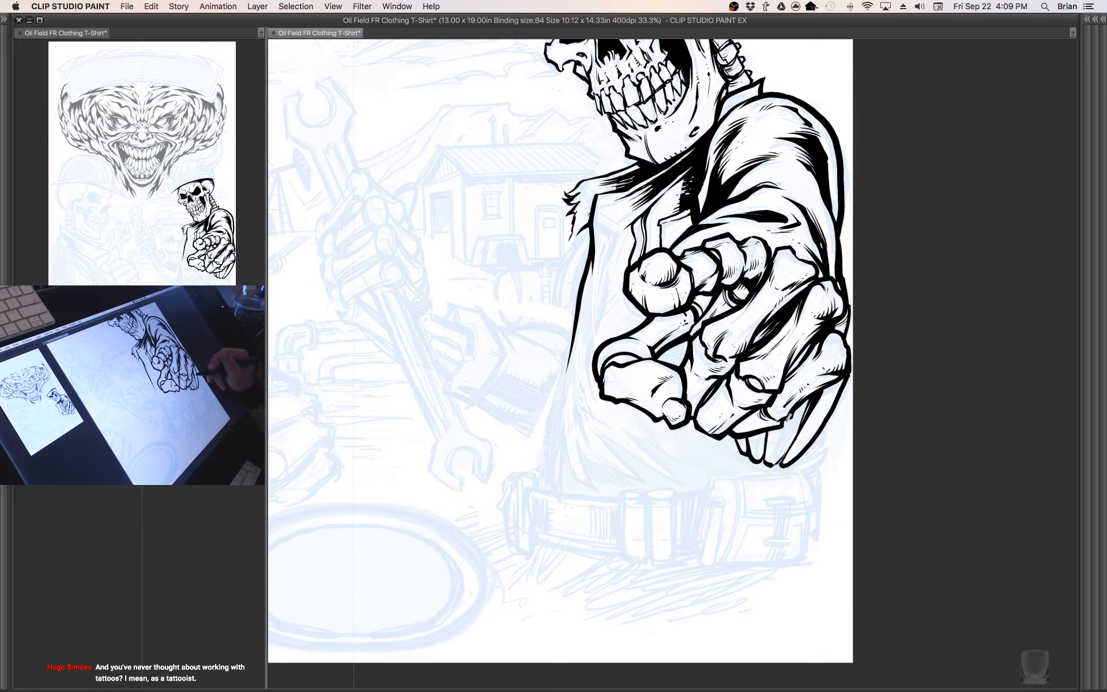
mouse_move(812, 436)
mouse_down()
mouse_move(807, 443)
mouse_move(828, 437)
mouse_move(832, 446)
mouse_up()
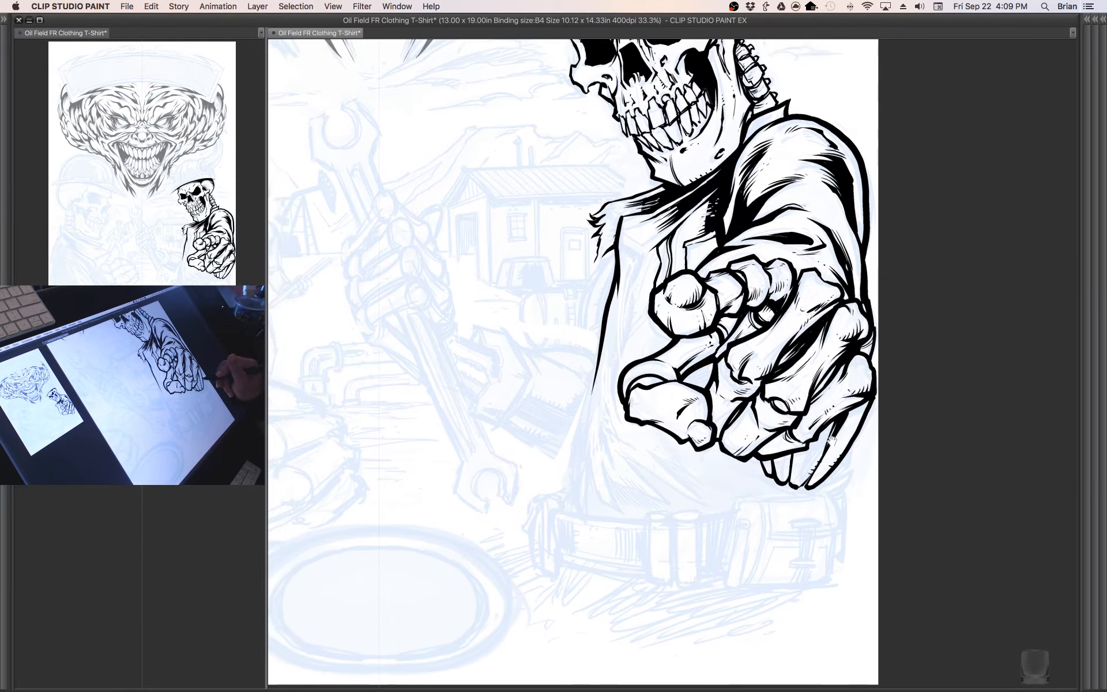
key(super+z)
key(super+z)
key(super+z)
key(super+z)
key(super+z)
key(super+z)
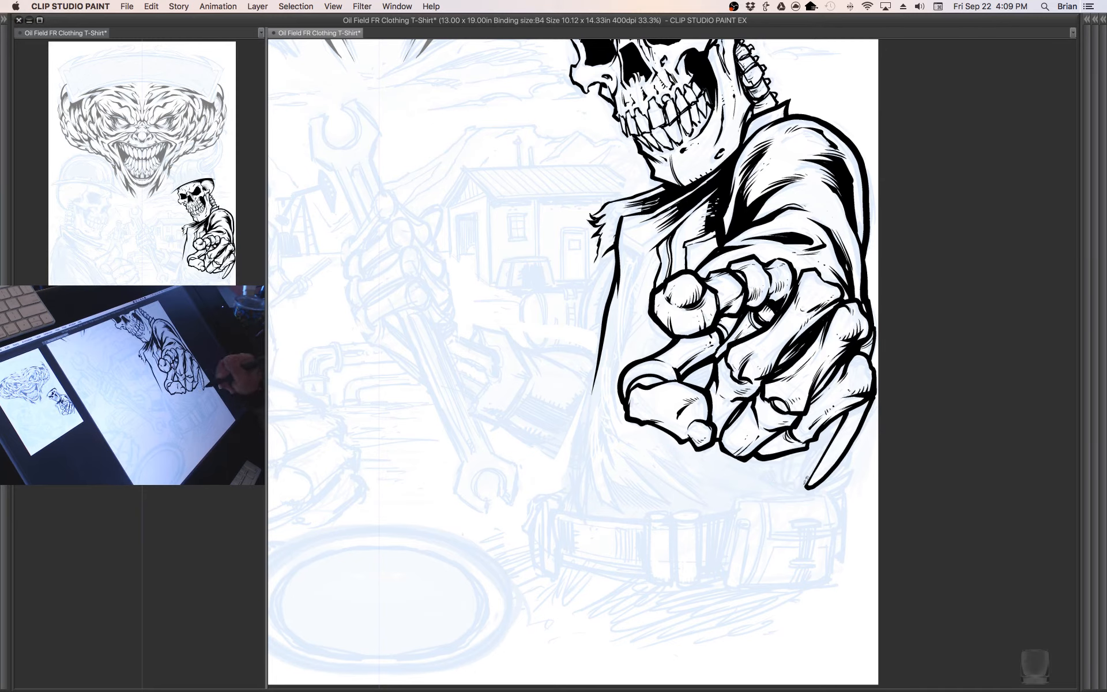
- Ink the cuff's lower band beneath the curled fingers, adding short stitch-like ticks and a darker inner edge
mouse_move(806, 482)
mouse_down()
mouse_move(778, 468)
mouse_move(780, 455)
mouse_move(774, 474)
mouse_move(763, 453)
mouse_up()
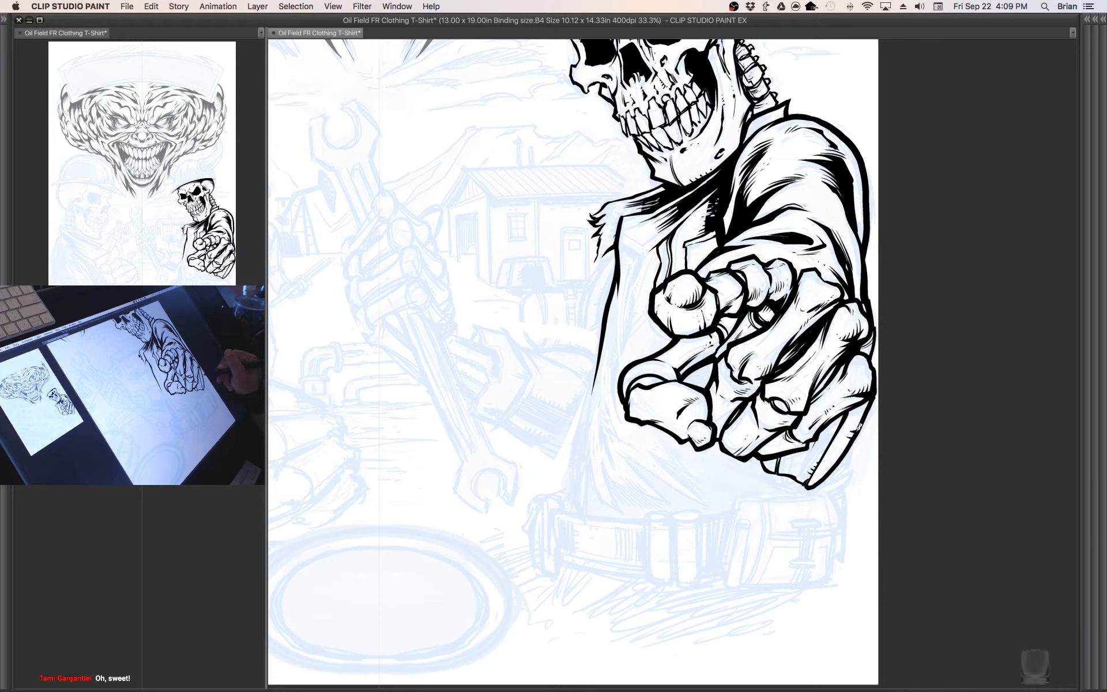
mouse_move(866, 402)
mouse_down()
mouse_move(841, 442)
mouse_move(854, 413)
mouse_up()
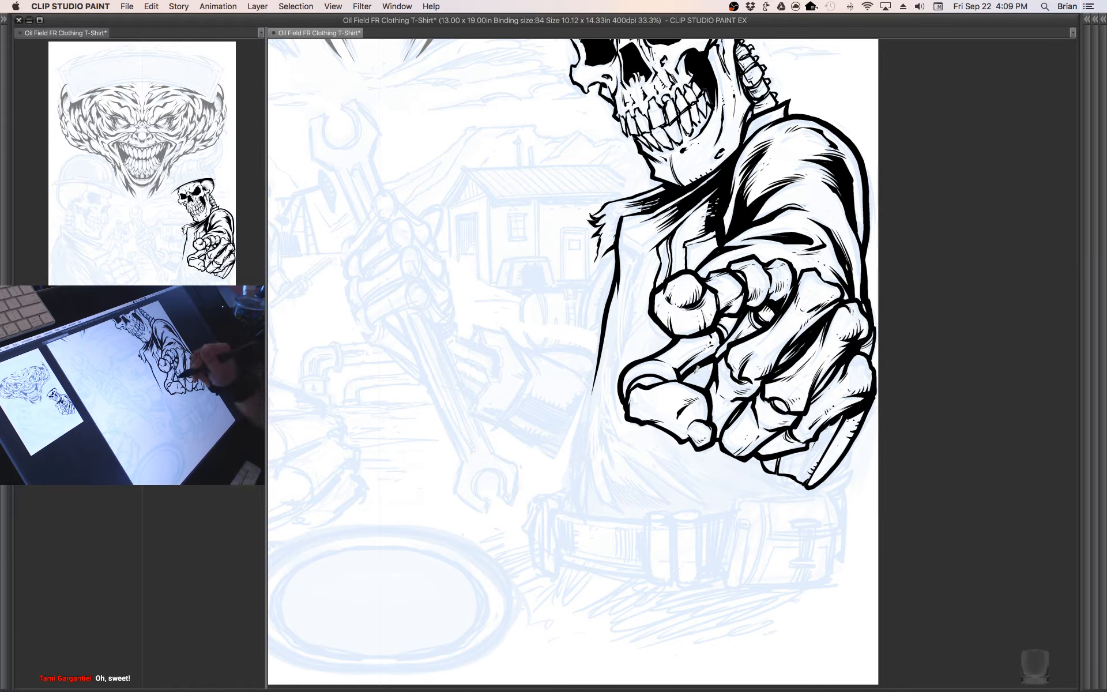
- Fill the gap between the thumb and the palm bones with solid black and save the illustration
mouse_move(699, 364)
mouse_down()
mouse_move(706, 388)
mouse_move(711, 366)
mouse_move(688, 383)
mouse_up()
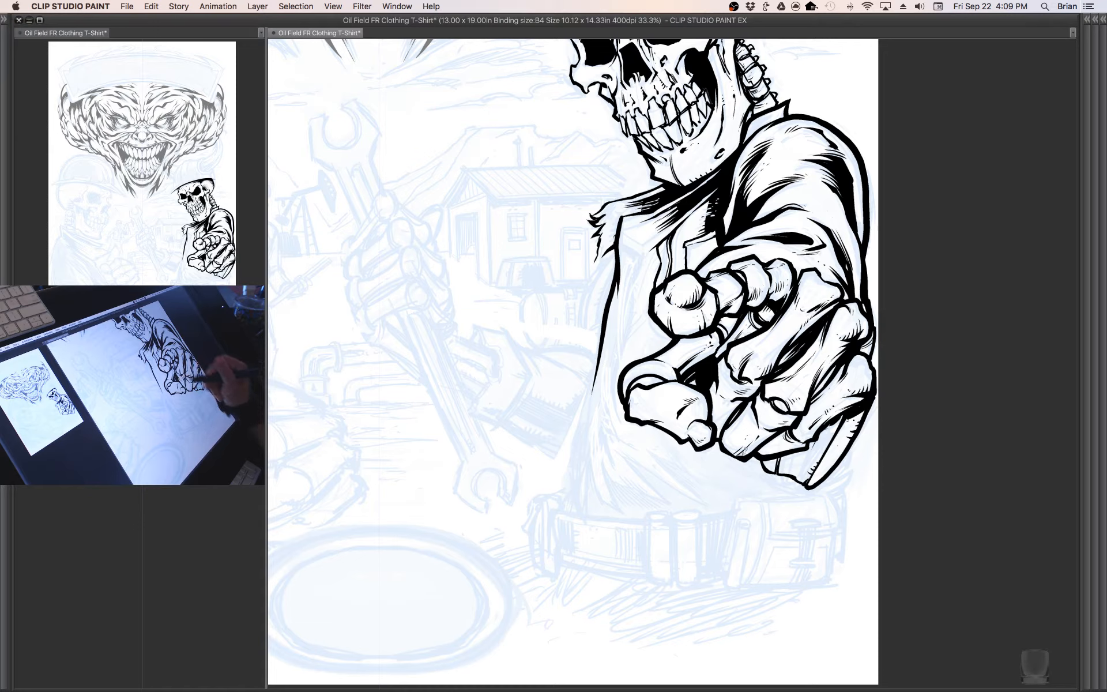
drag(825, 447, 791, 423)
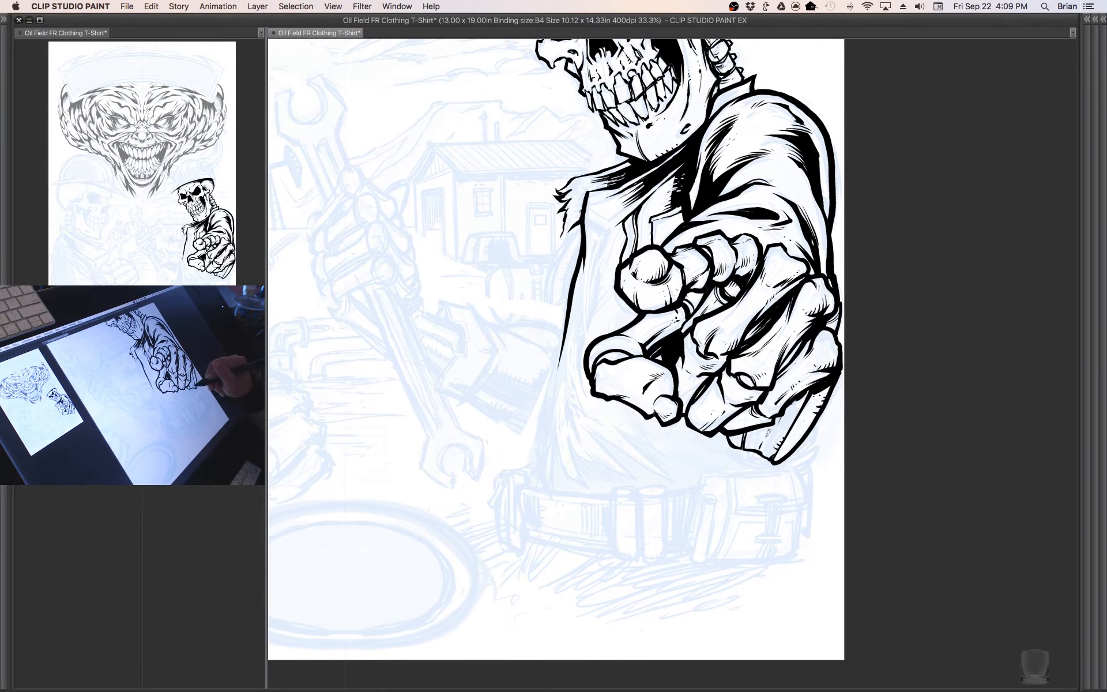
drag(775, 470, 799, 503)
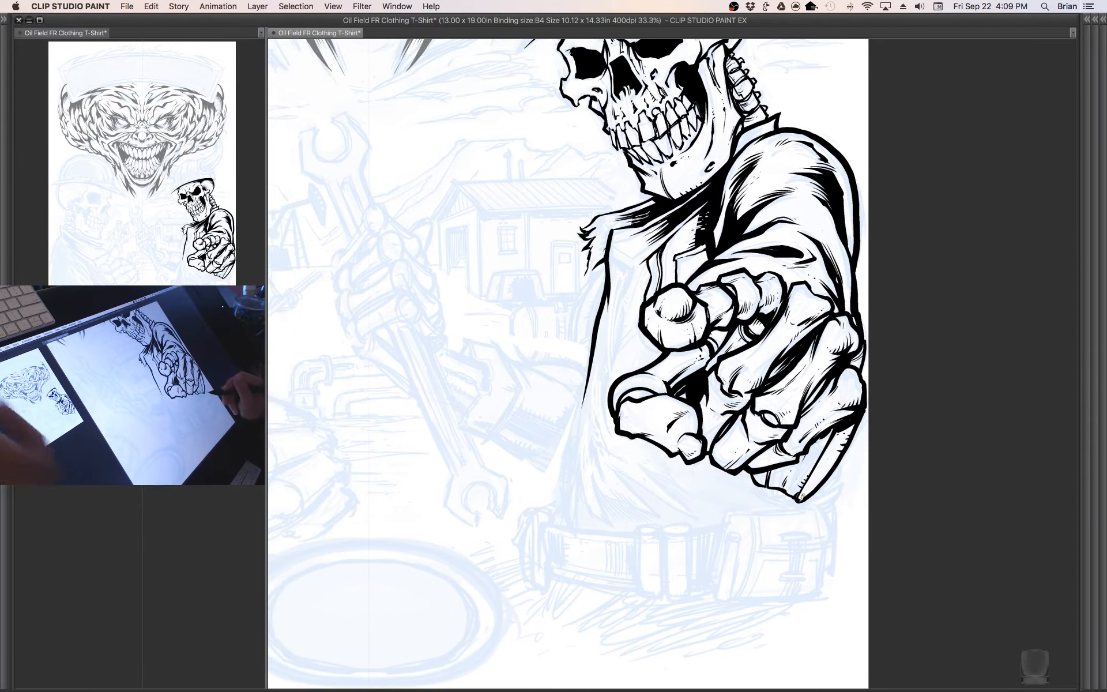
key(super+s)
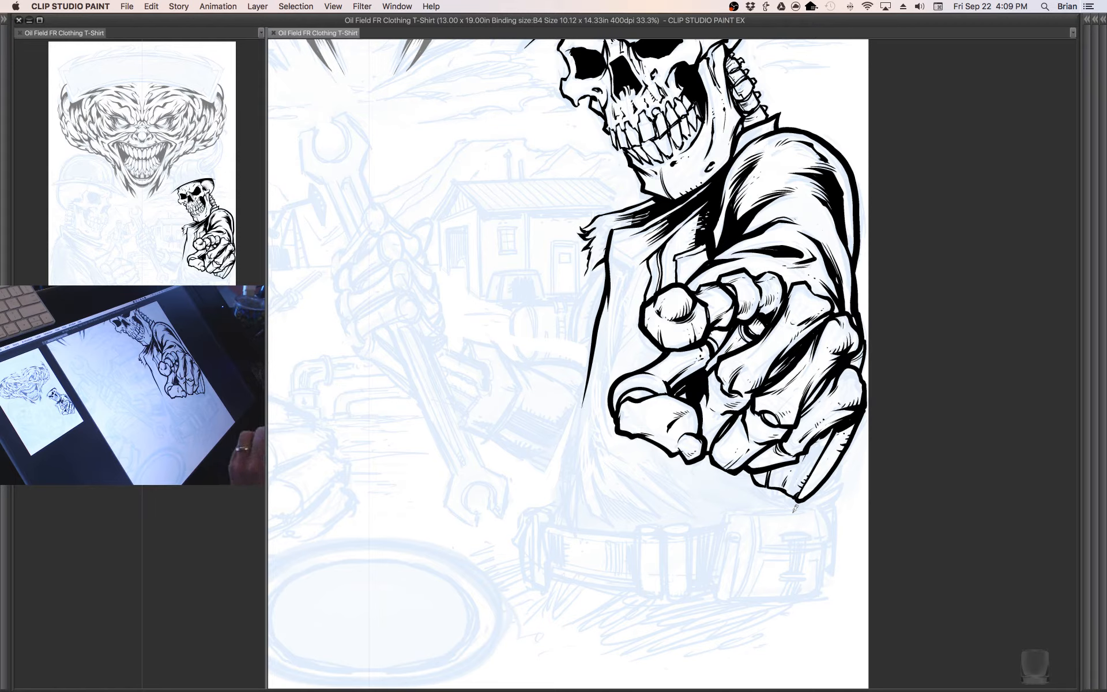
- Ink the curved outer edge of the coat beside the chest, below the frayed collar, and fill its inner side with black
drag(795, 510, 831, 556)
mouse_move(638, 308)
mouse_down()
mouse_move(622, 324)
mouse_move(603, 418)
mouse_up()
drag(681, 490, 667, 461)
drag(616, 356, 602, 388)
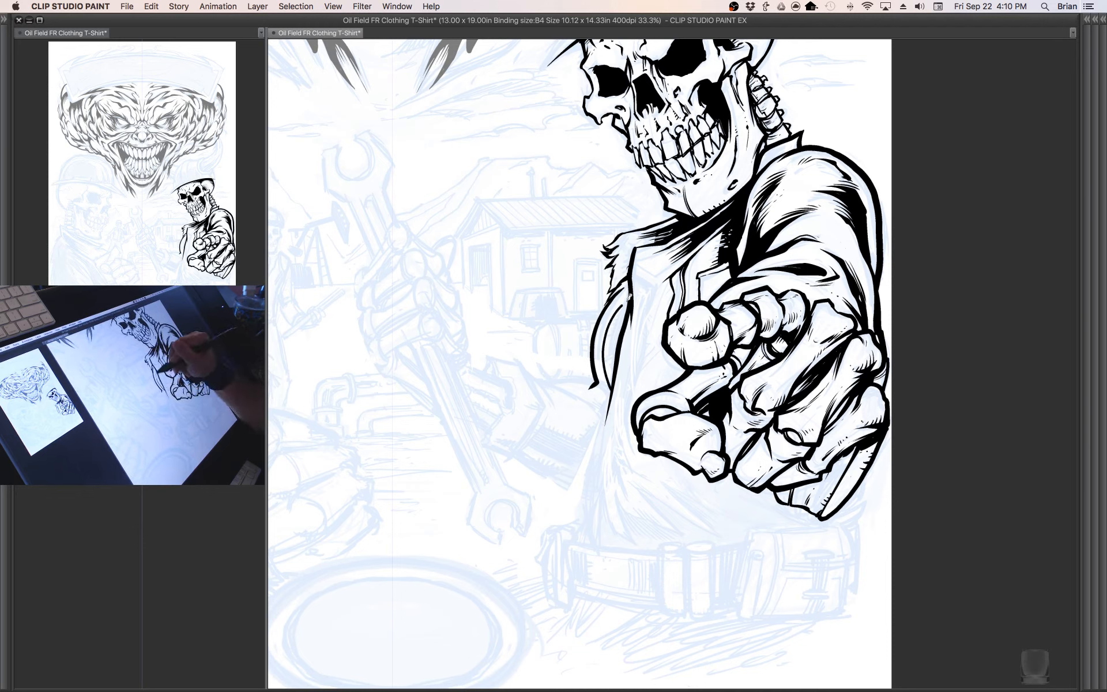
mouse_move(635, 292)
mouse_down()
mouse_move(619, 318)
mouse_move(609, 385)
mouse_up()
mouse_move(620, 339)
mouse_down()
mouse_move(608, 386)
mouse_move(609, 354)
mouse_up()
mouse_move(628, 305)
mouse_down()
mouse_move(613, 331)
mouse_move(665, 277)
mouse_move(674, 234)
mouse_move(666, 254)
mouse_move(697, 229)
mouse_move(670, 234)
mouse_move(667, 249)
mouse_up()
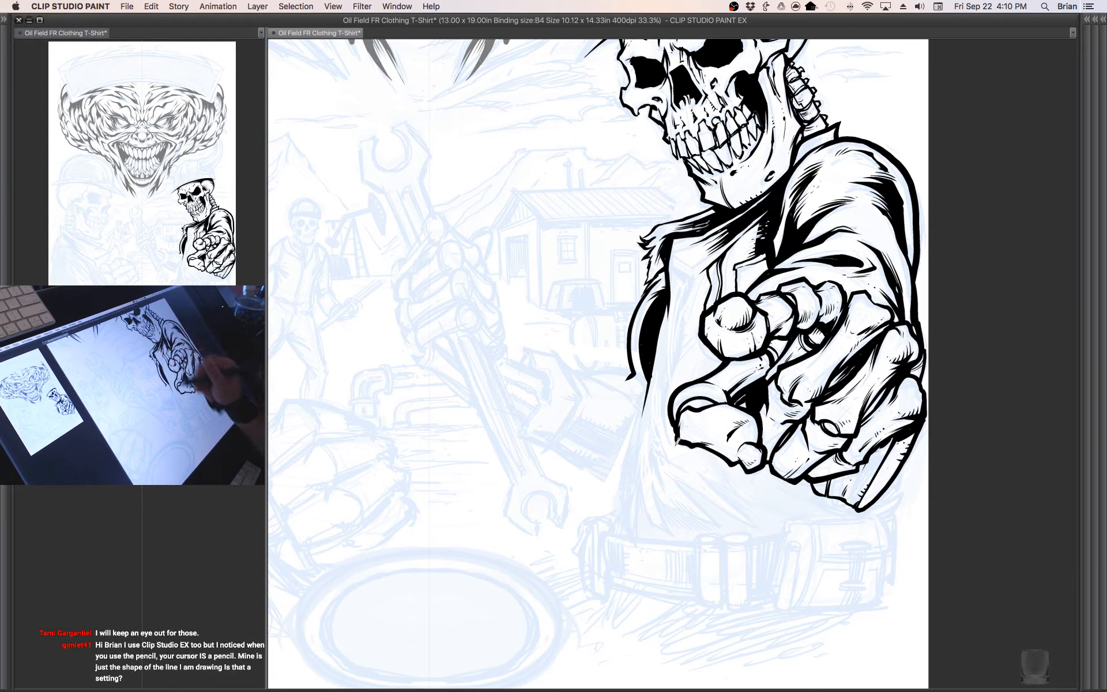
- Ink the upper and lower contours of the other arm's sleeve, with tapered fold strokes near the elbow
mouse_move(717, 382)
mouse_down()
mouse_move(726, 402)
mouse_move(733, 391)
mouse_up()
drag(574, 371, 583, 379)
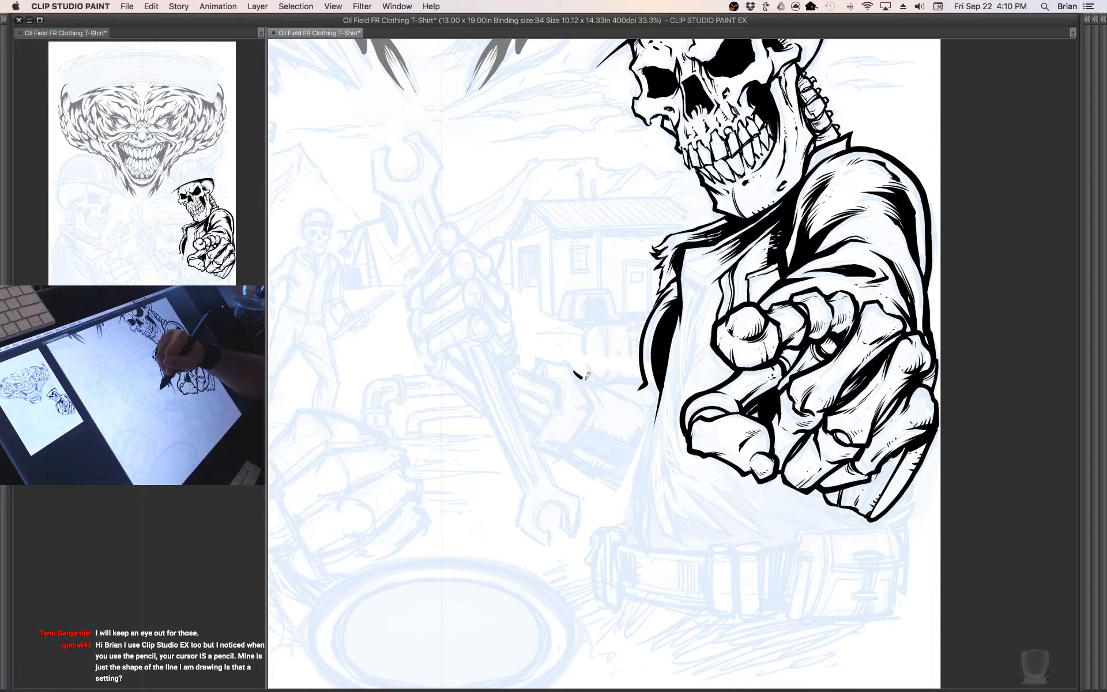
drag(584, 379, 614, 409)
mouse_move(591, 385)
mouse_down()
mouse_move(661, 394)
mouse_move(631, 379)
mouse_move(645, 387)
mouse_up()
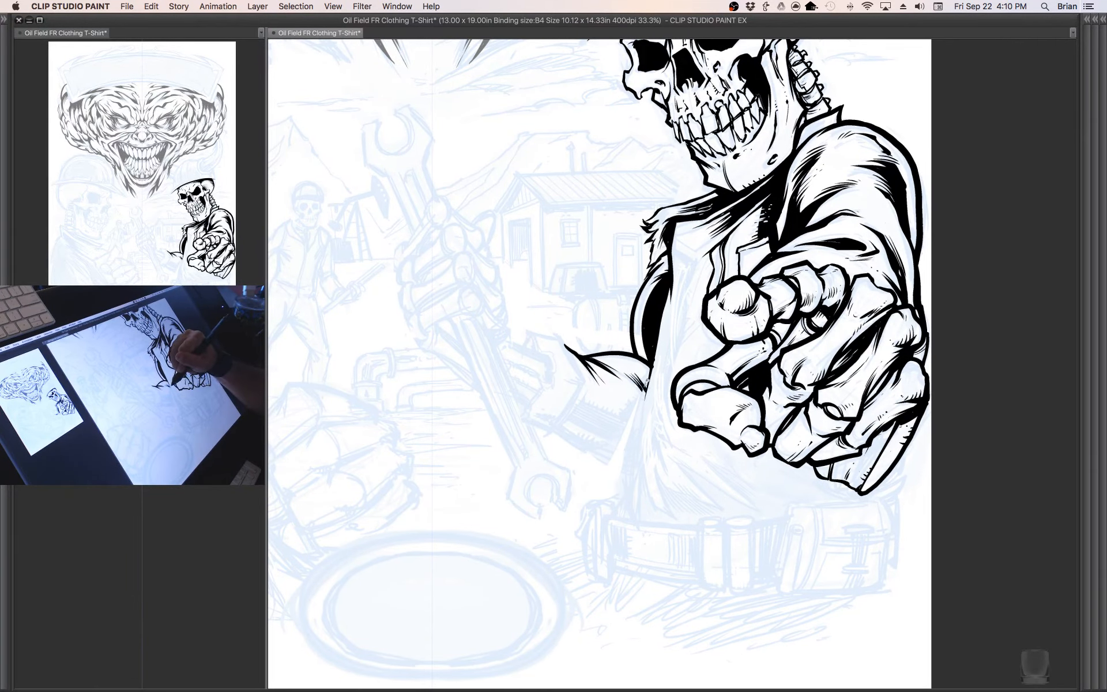
drag(556, 430, 625, 473)
drag(576, 444, 617, 474)
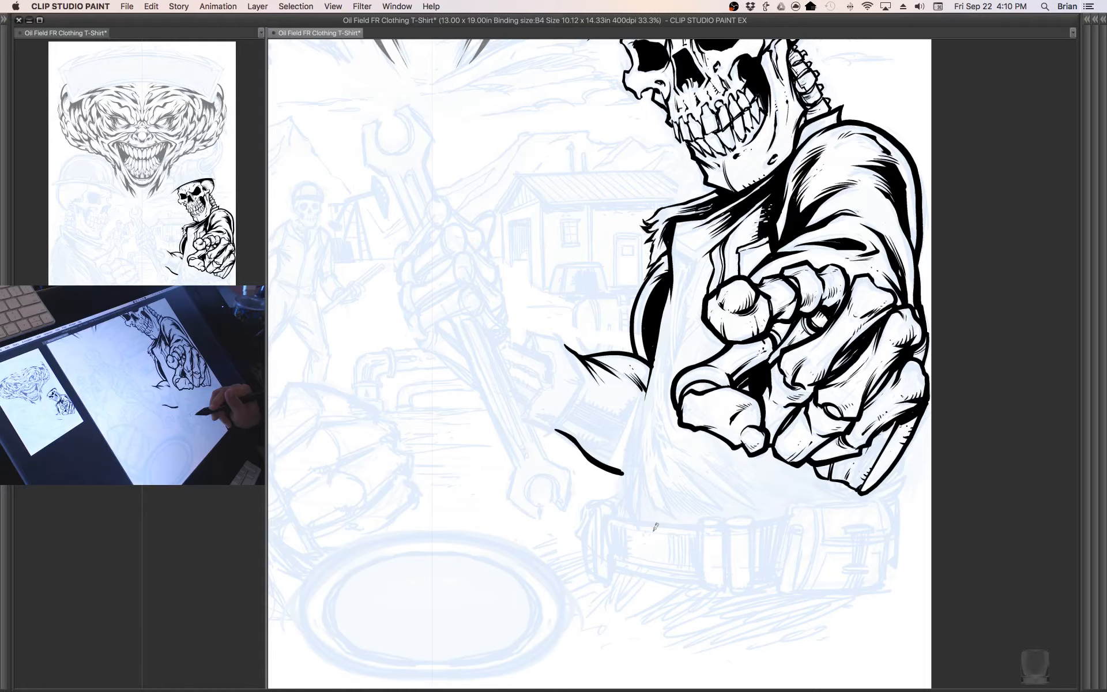
- Extend the shirt's front edge down toward the belt and add long tapered fold strokes along it
drag(659, 341, 627, 497)
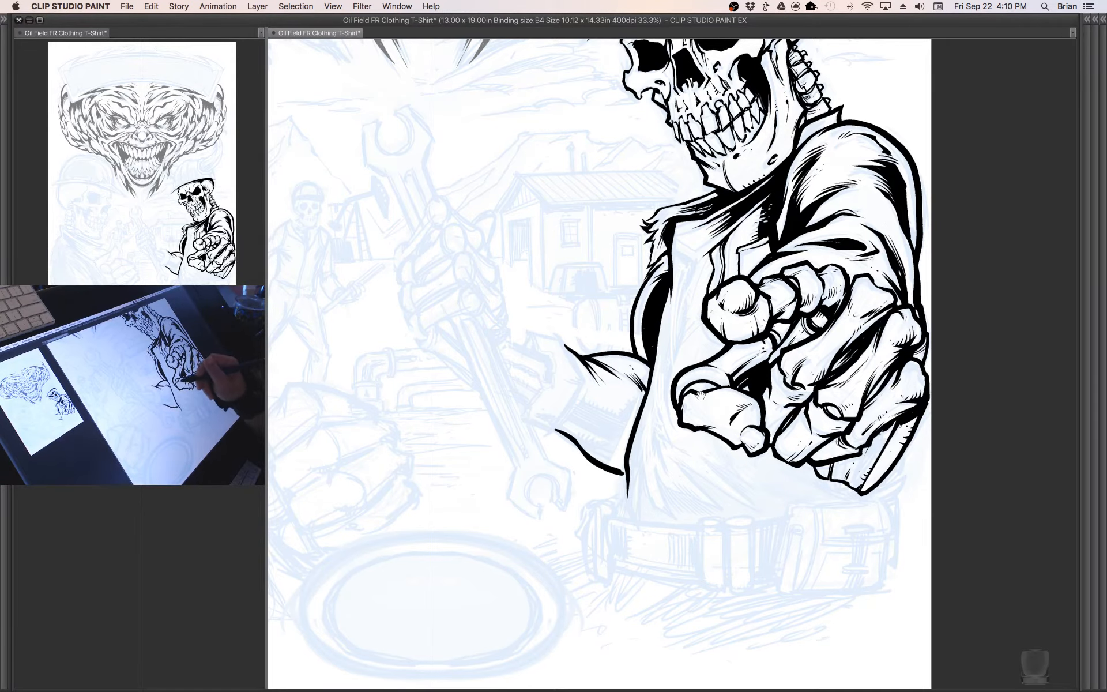
drag(740, 215, 732, 248)
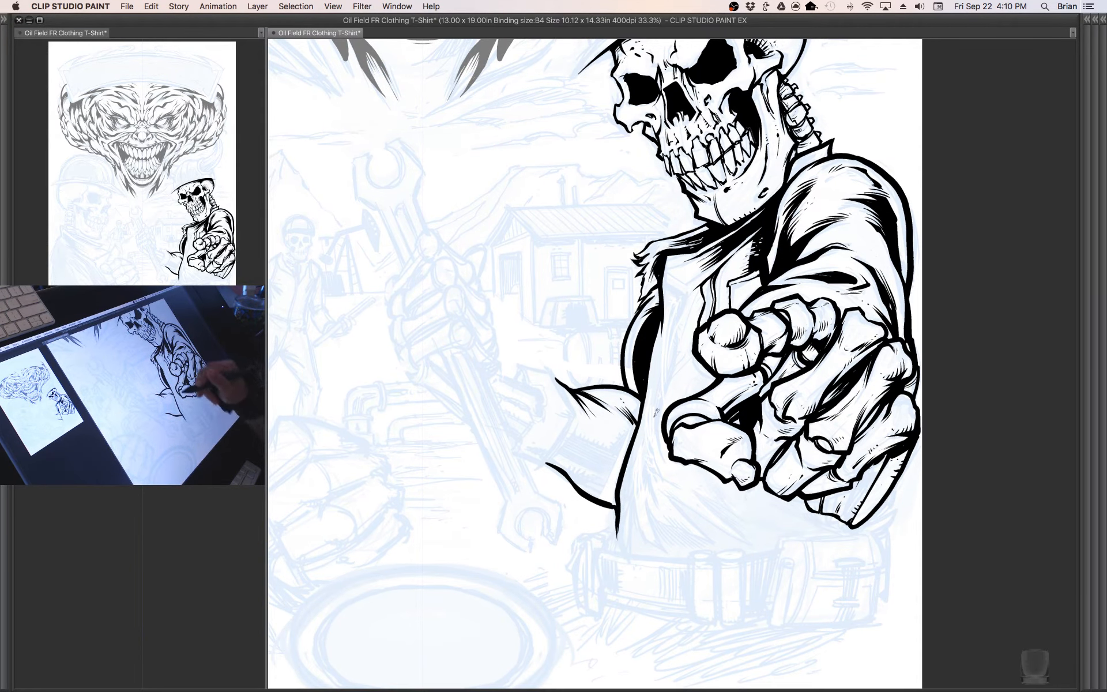
mouse_move(646, 454)
mouse_down()
mouse_move(651, 484)
mouse_move(647, 434)
mouse_move(638, 495)
mouse_move(641, 454)
mouse_move(648, 517)
mouse_move(657, 467)
mouse_move(633, 498)
mouse_up()
drag(646, 432, 636, 528)
drag(628, 486, 637, 531)
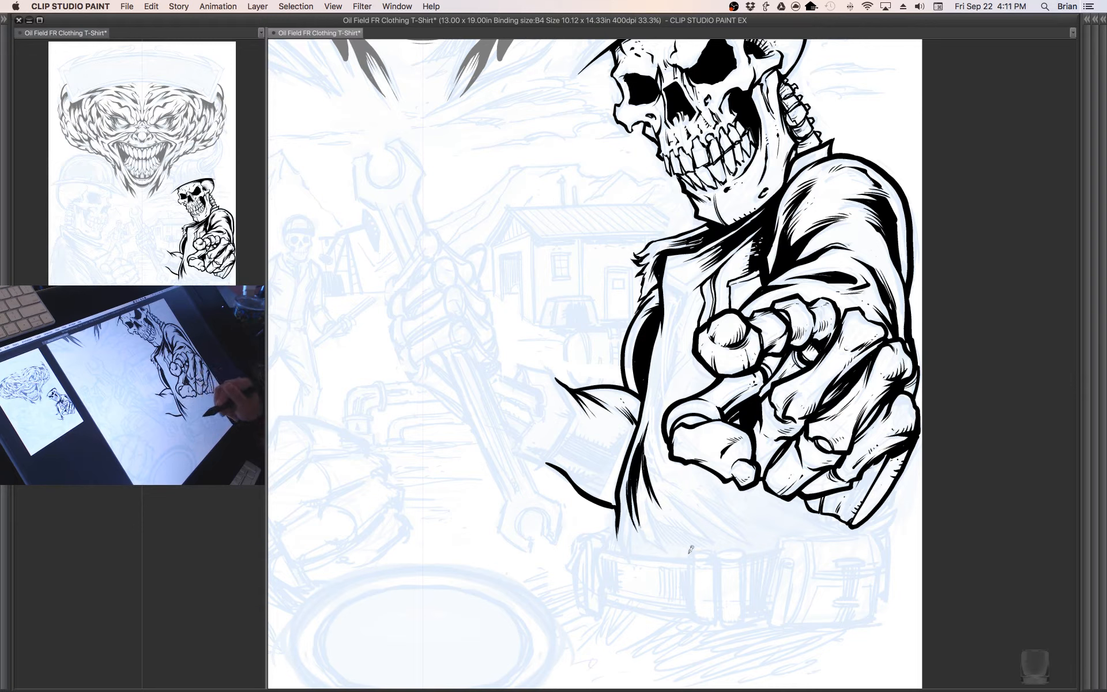
- Ink the sweeping shirt folds fanning out below the thumb toward the belt, with heavy black tapered shadows
drag(663, 447, 657, 370)
drag(664, 411, 657, 376)
drag(732, 451, 679, 372)
mouse_move(614, 407)
mouse_down()
mouse_move(677, 465)
mouse_move(667, 462)
mouse_up()
mouse_move(616, 429)
mouse_down()
mouse_move(648, 457)
mouse_move(595, 417)
mouse_move(619, 459)
mouse_move(611, 440)
mouse_move(619, 451)
mouse_move(704, 433)
mouse_move(647, 419)
mouse_move(695, 447)
mouse_up()
drag(630, 407, 675, 453)
mouse_move(644, 416)
mouse_down()
mouse_move(702, 465)
mouse_move(684, 463)
mouse_move(729, 452)
mouse_move(751, 463)
mouse_move(750, 532)
mouse_up()
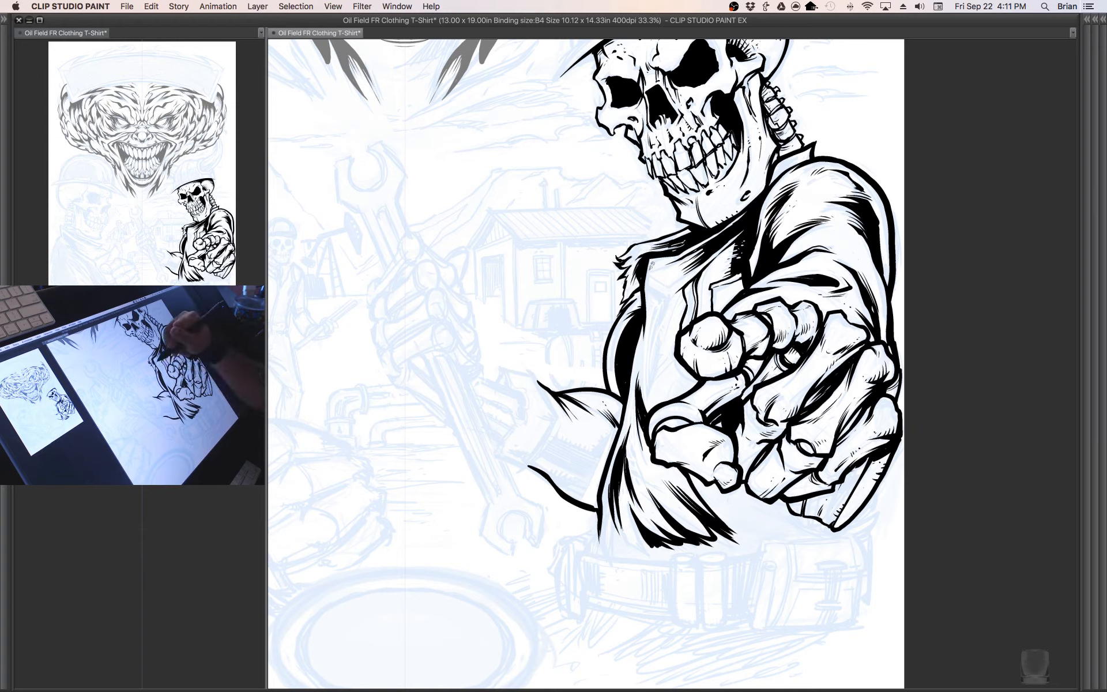
- Ink the pointed collar flap on the chest and the shaded shirt folds running down behind the pointing finger
mouse_move(642, 276)
mouse_down()
mouse_move(668, 300)
mouse_move(646, 286)
mouse_move(659, 247)
mouse_up()
mouse_move(645, 341)
mouse_down()
mouse_move(656, 266)
mouse_move(652, 291)
mouse_up()
mouse_move(655, 250)
mouse_down()
mouse_move(649, 339)
mouse_move(656, 309)
mouse_move(666, 322)
mouse_up()
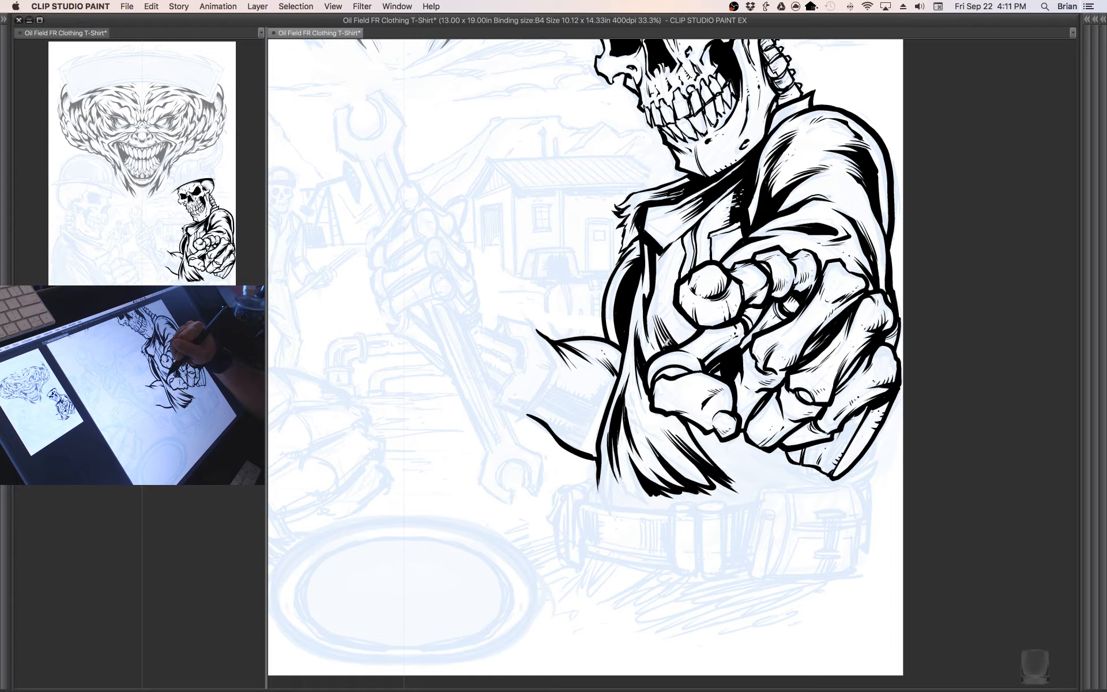
drag(750, 371, 748, 454)
drag(682, 306, 673, 369)
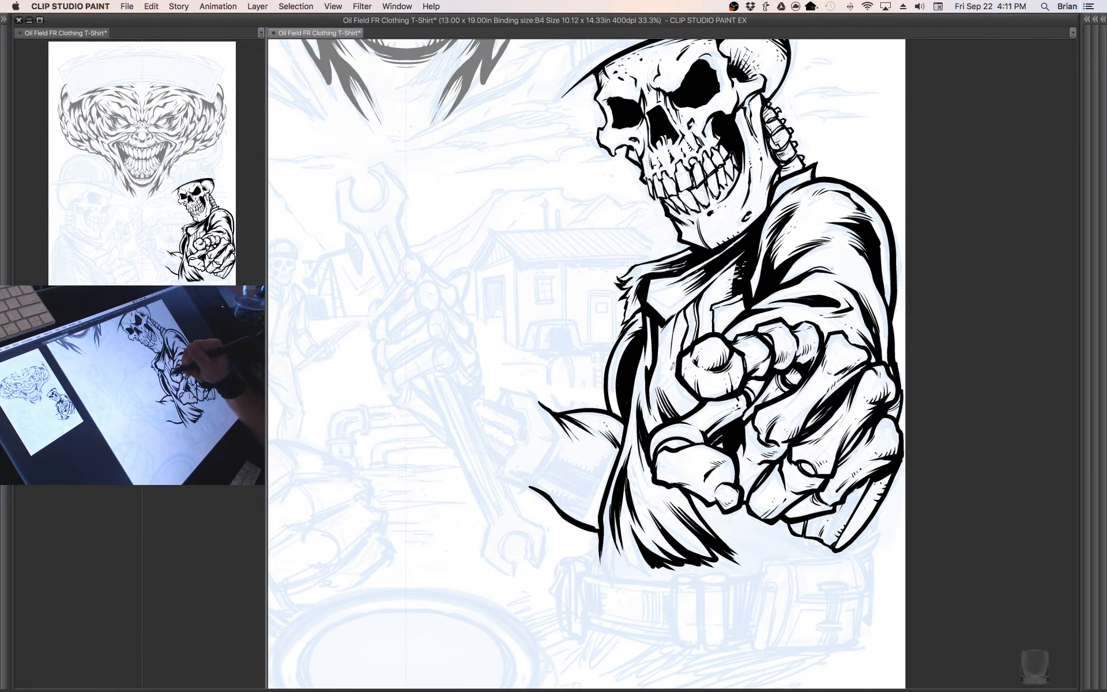
drag(682, 307, 671, 340)
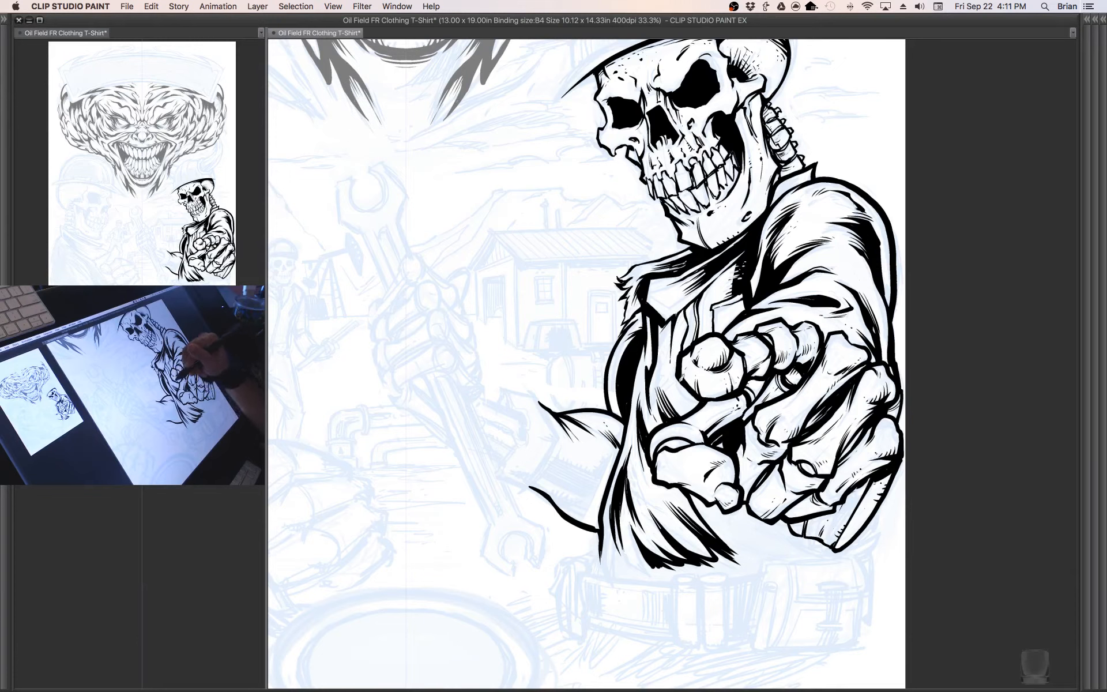
mouse_move(693, 392)
mouse_down()
mouse_move(677, 404)
mouse_move(697, 392)
mouse_up()
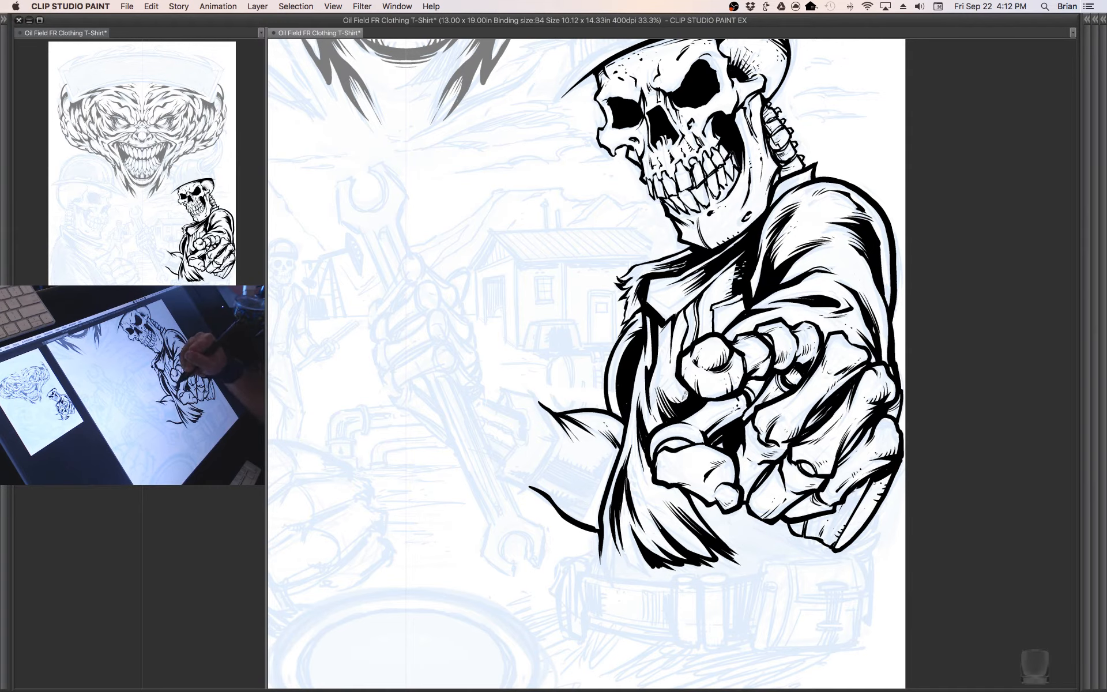
- Ink the ragged, torn opening at the end of the other arm's sleeve, including its pointed upper tip
drag(780, 470, 729, 389)
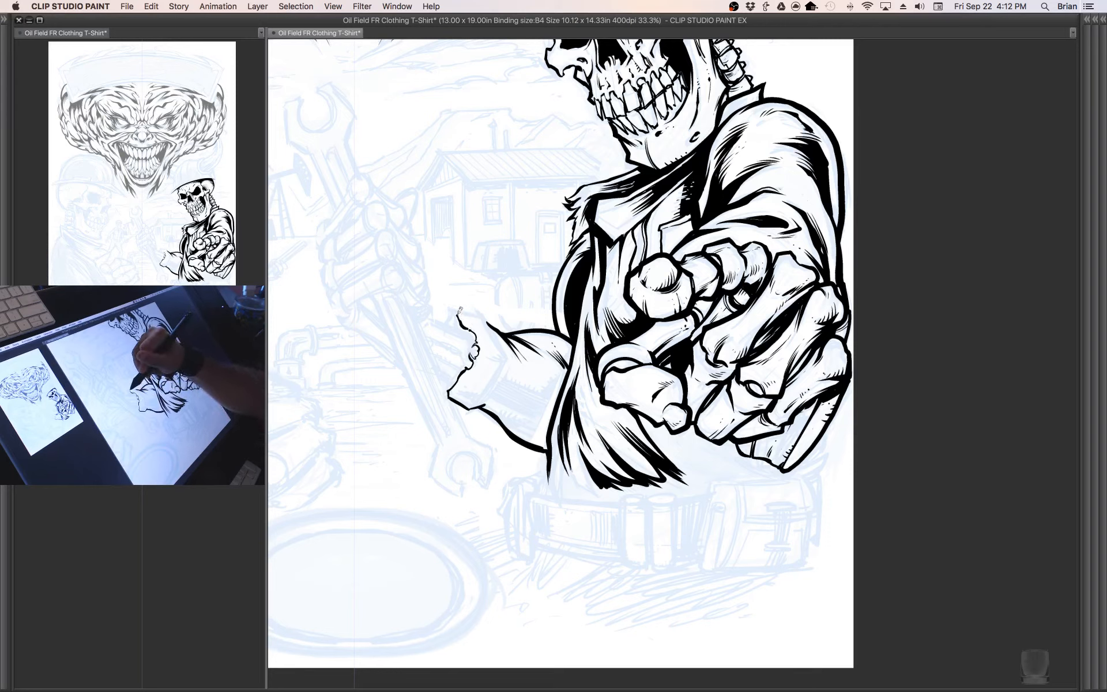
drag(459, 311, 449, 314)
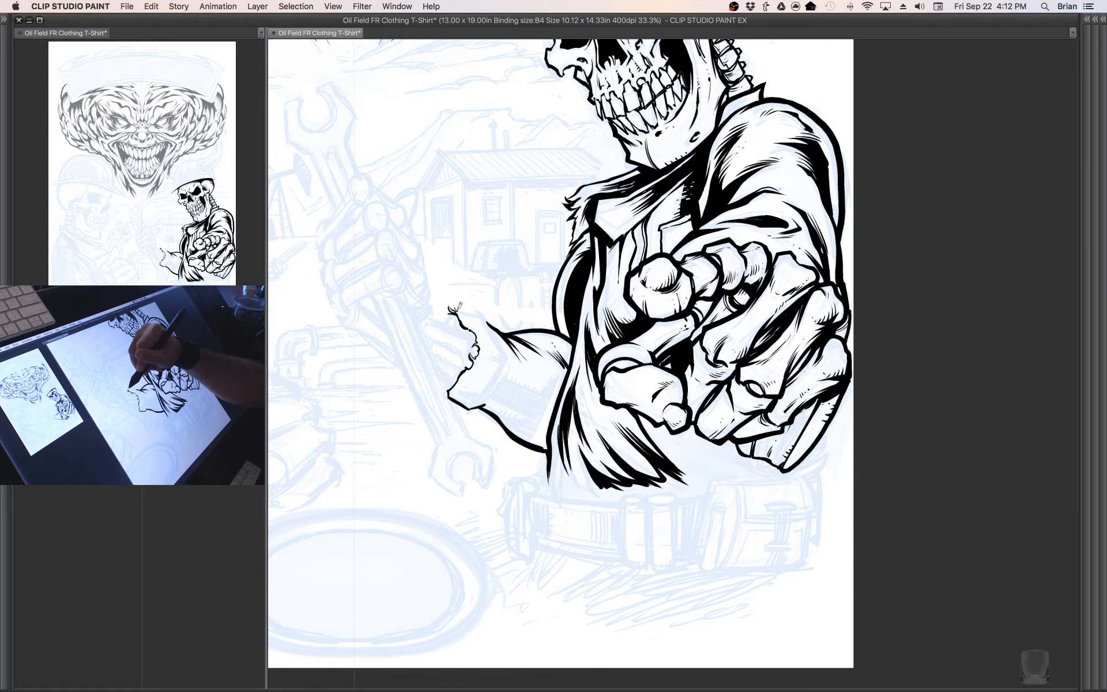
mouse_move(457, 311)
mouse_down()
mouse_move(586, 393)
mouse_move(650, 394)
mouse_move(632, 337)
mouse_up()
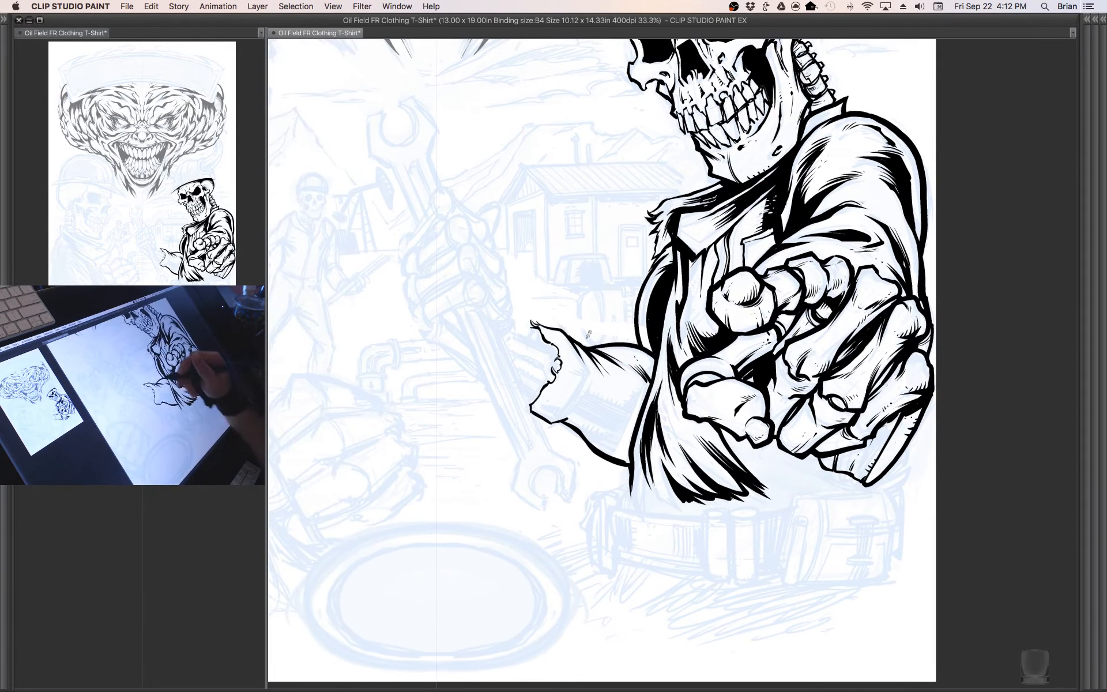
- Draw the seam line across the torn sleeve's cuff and add small shading strokes around its ragged edge
drag(565, 421, 593, 381)
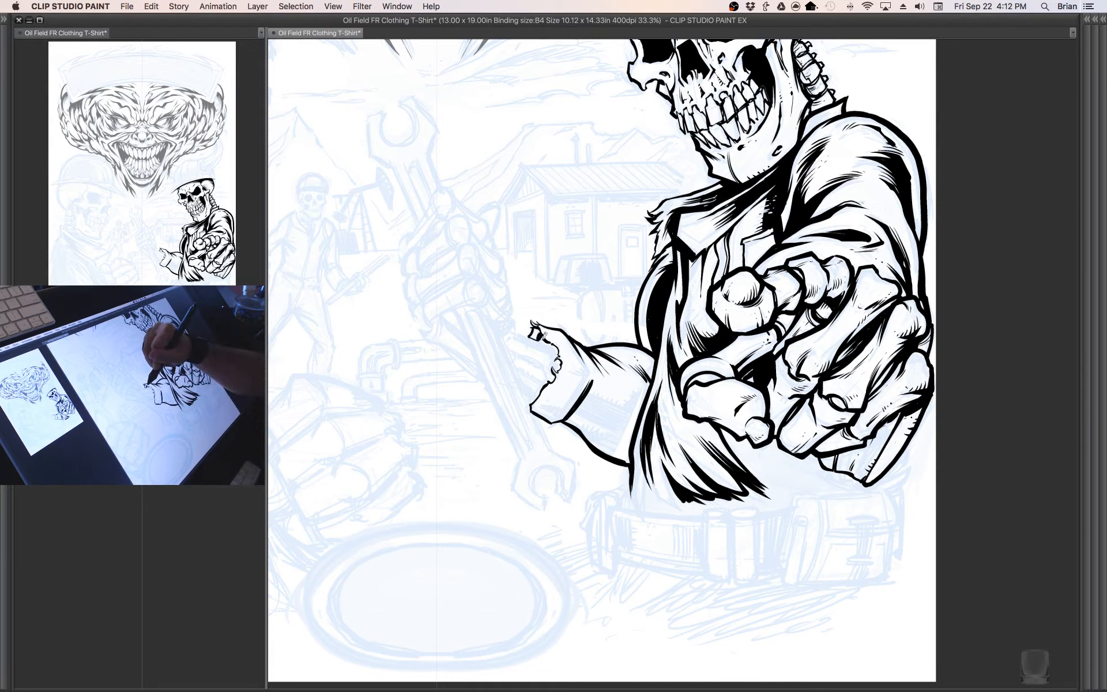
drag(545, 337, 558, 347)
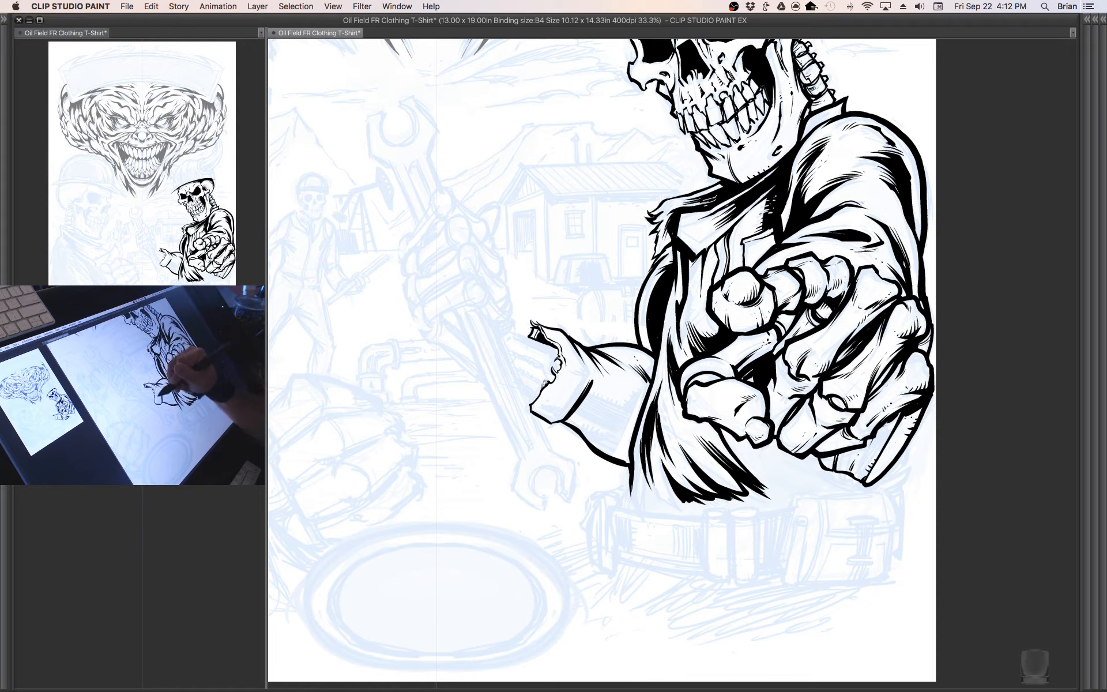
drag(533, 410, 547, 389)
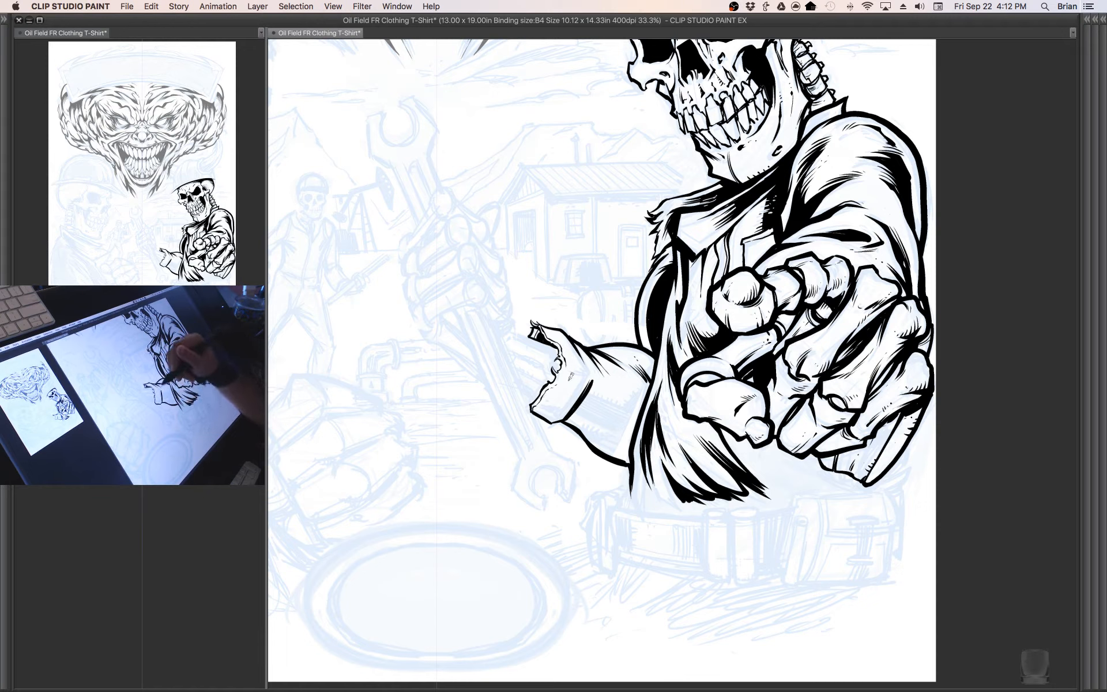
drag(572, 370, 593, 382)
drag(664, 426, 639, 419)
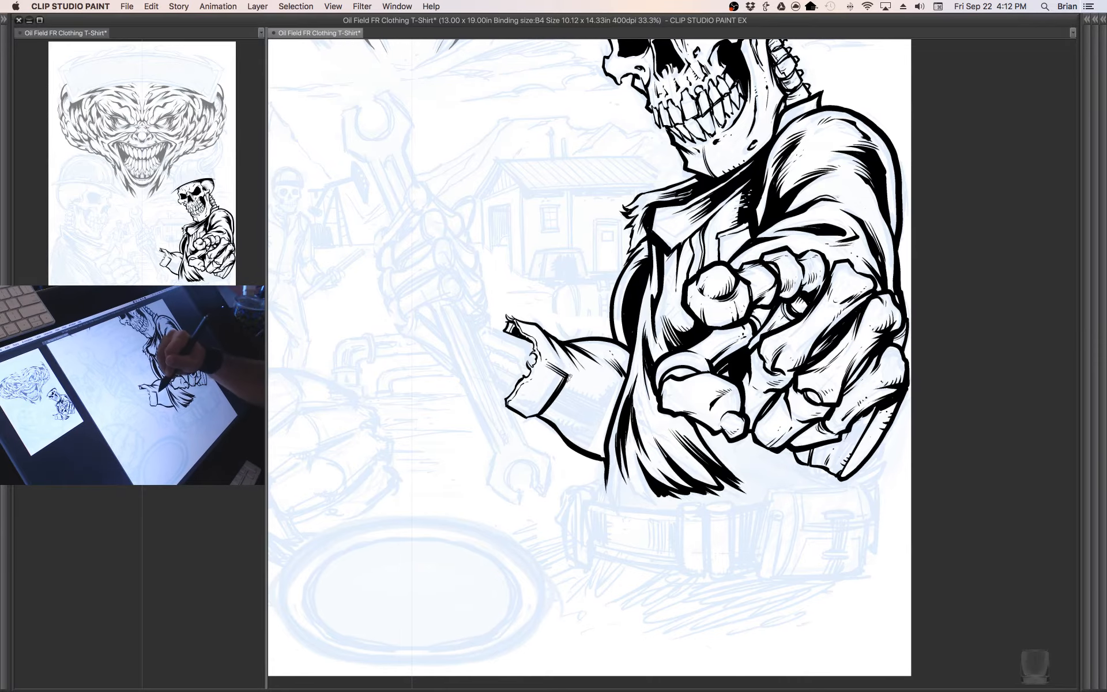
- Outline and fill the black shadow along the underside of the torn sleeve, with hatching toward the cuff
mouse_move(567, 379)
mouse_down()
mouse_move(614, 407)
mouse_move(568, 406)
mouse_move(556, 394)
mouse_move(550, 411)
mouse_move(608, 434)
mouse_up()
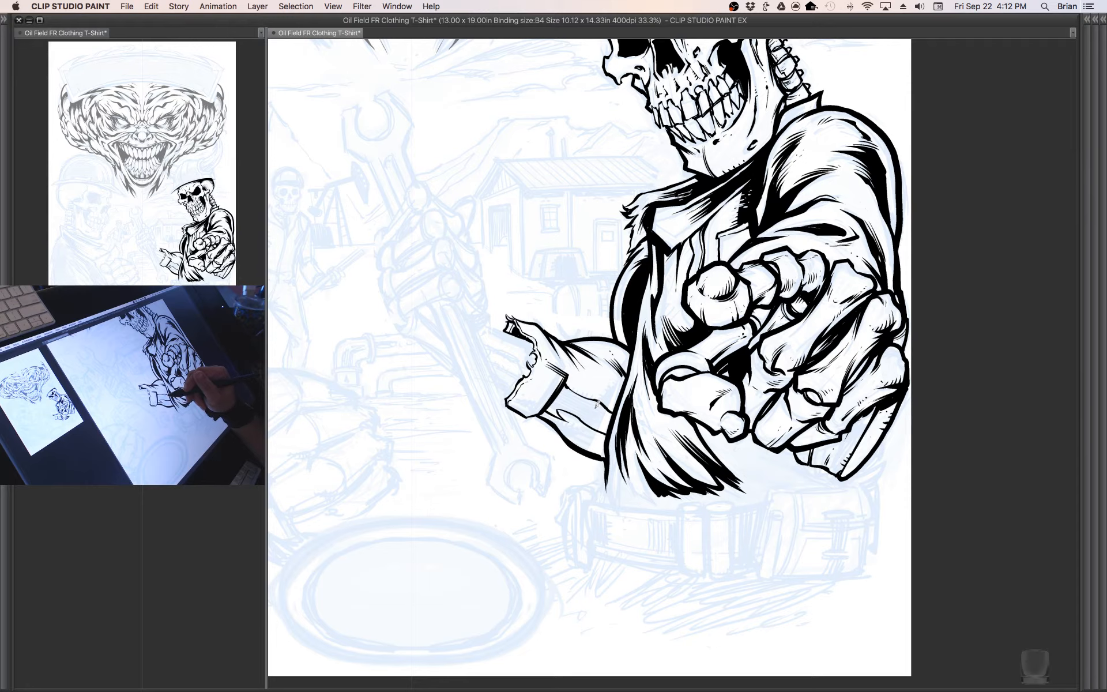
mouse_move(598, 406)
mouse_down()
mouse_move(620, 457)
mouse_move(576, 429)
mouse_up()
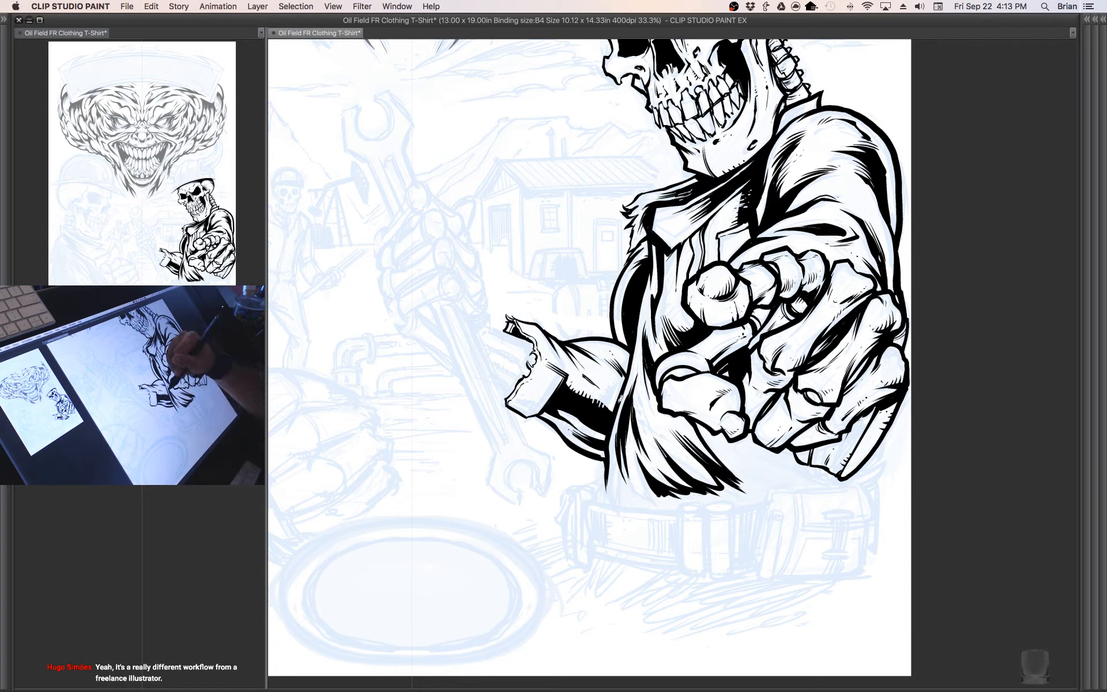
drag(622, 384, 646, 361)
drag(532, 378, 556, 383)
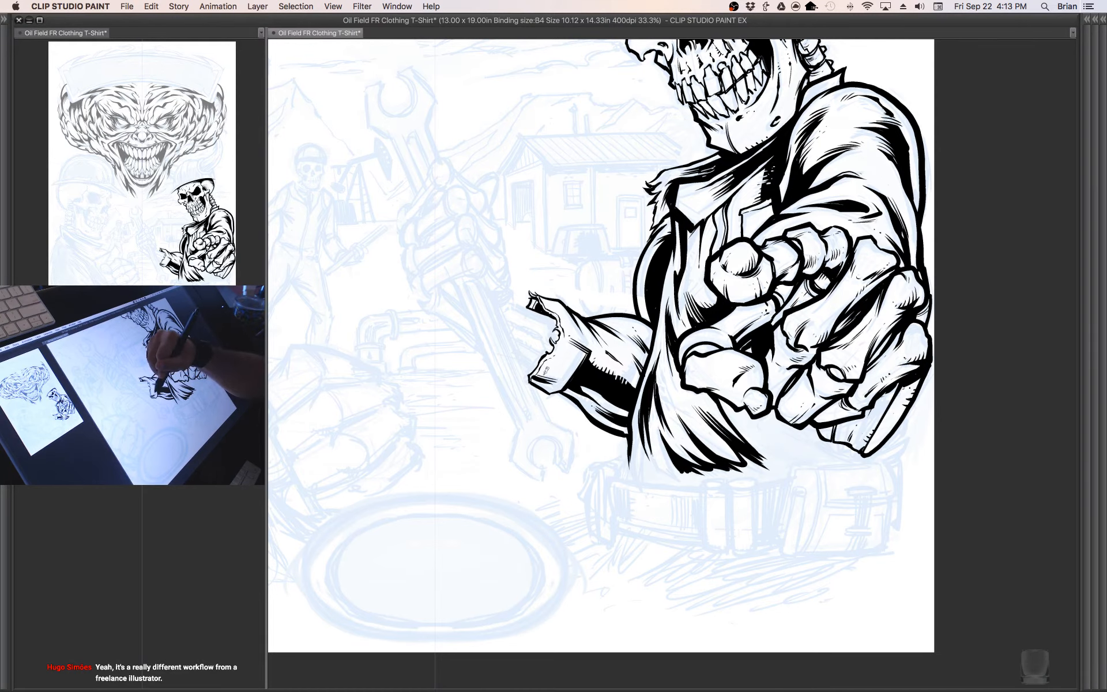
- Outline the shirt's lower edge along the tool belt and fill the shadow beneath the pointing hand solid black
mouse_move(756, 448)
mouse_down()
mouse_move(752, 429)
mouse_move(754, 451)
mouse_up()
drag(529, 376, 565, 358)
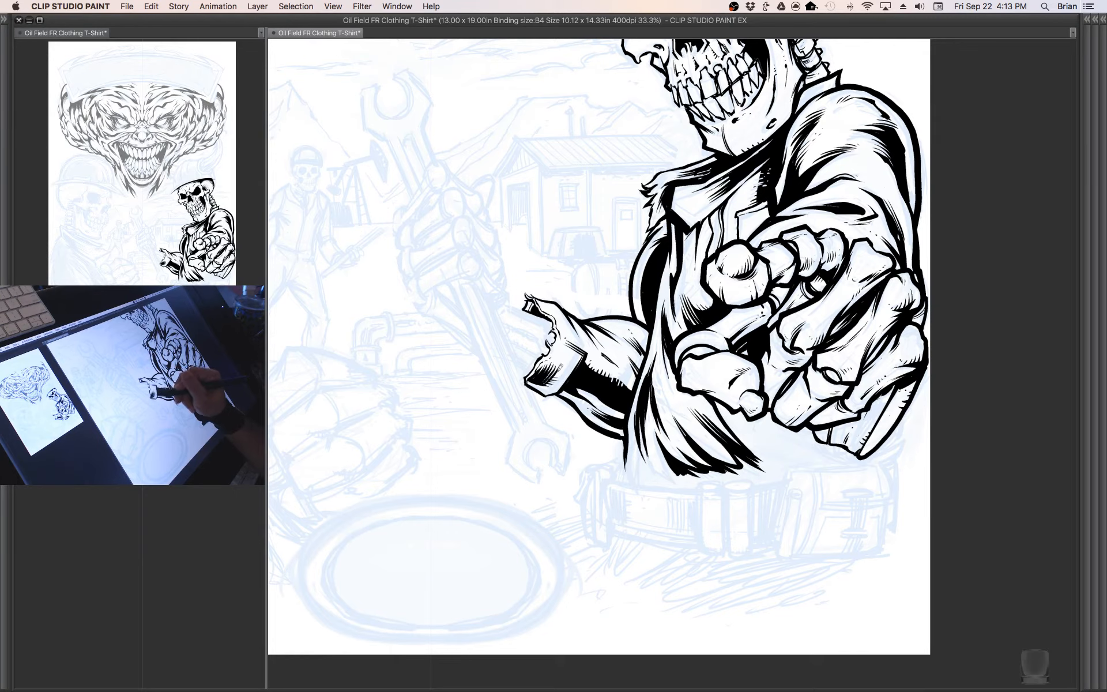
drag(783, 425, 701, 425)
mouse_move(593, 406)
mouse_down()
mouse_move(577, 350)
mouse_move(597, 413)
mouse_move(613, 423)
mouse_up()
mouse_move(766, 478)
mouse_down()
mouse_move(736, 428)
mouse_move(680, 449)
mouse_move(741, 445)
mouse_up()
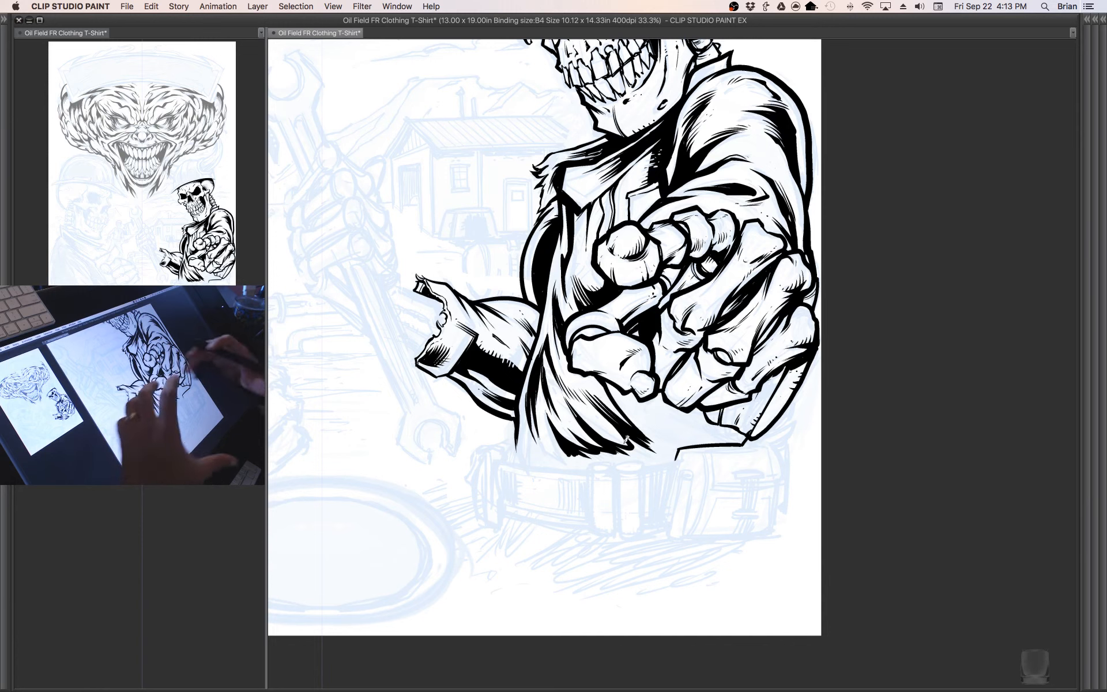
mouse_move(590, 469)
mouse_down()
mouse_move(653, 465)
mouse_move(677, 449)
mouse_up()
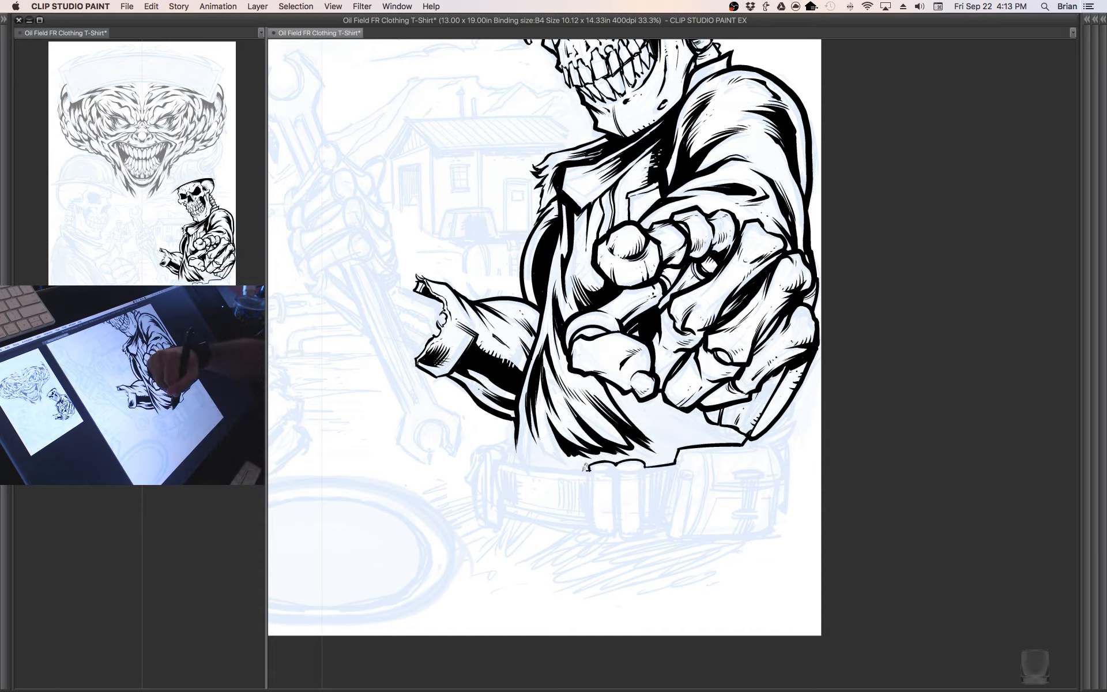
mouse_move(585, 469)
mouse_down()
mouse_move(519, 462)
mouse_move(529, 430)
mouse_move(565, 462)
mouse_up()
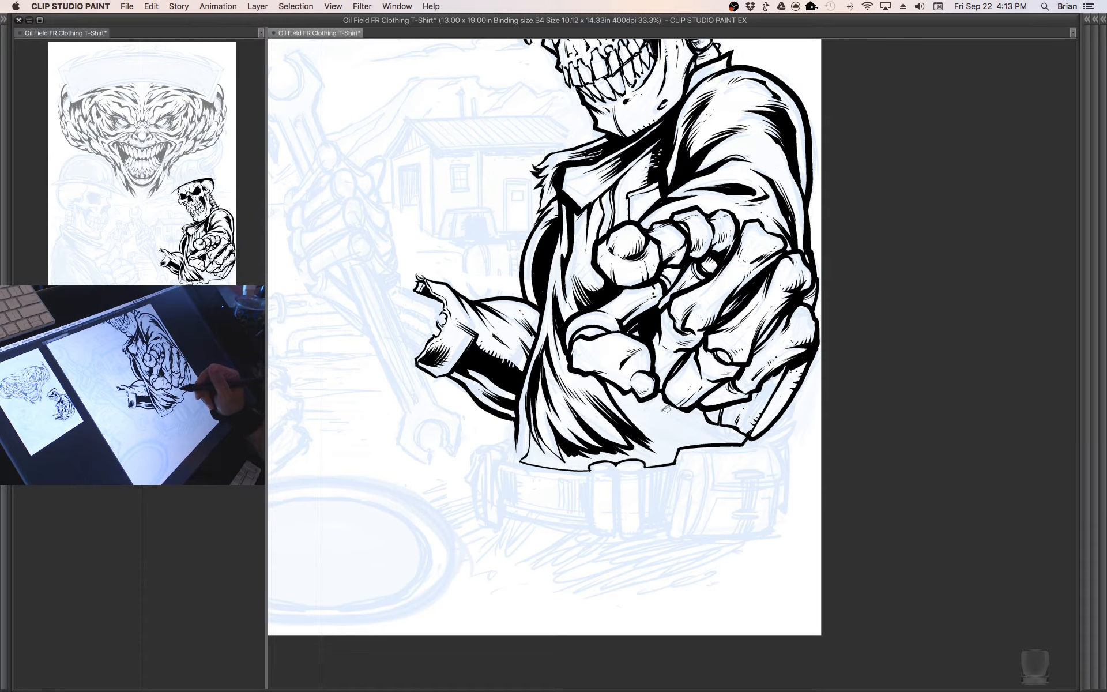
click(665, 411)
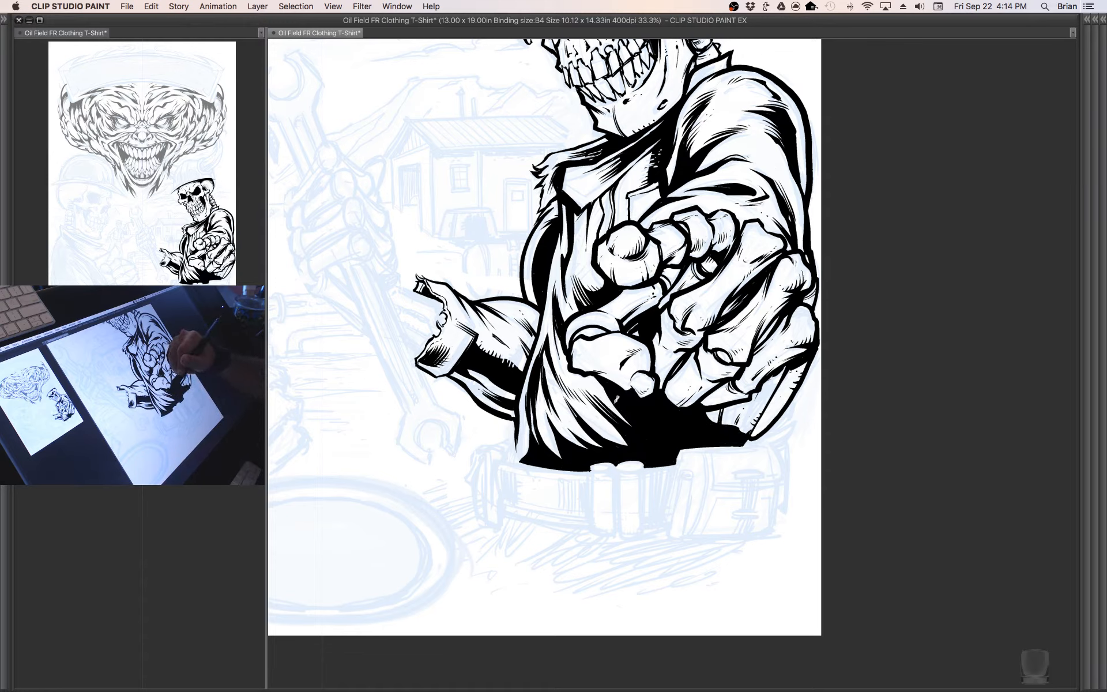
- Ink the forearm bone emerging from the torn sleeve and the shaded wrist bone on the far side of the wrench handle
drag(615, 396, 721, 430)
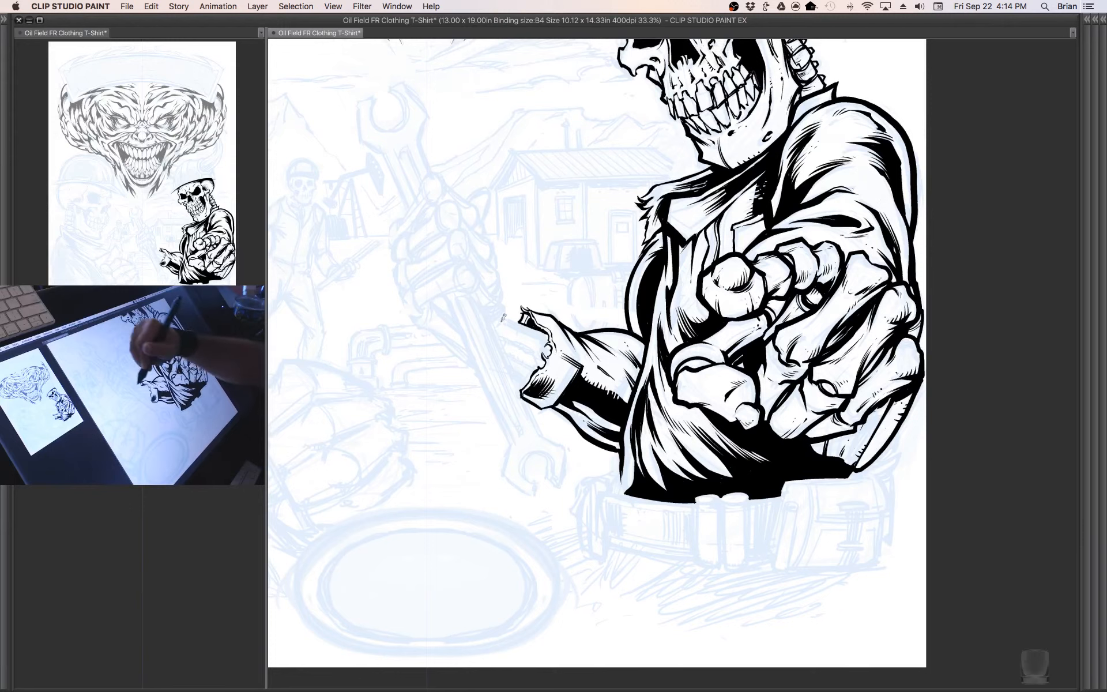
drag(501, 316, 548, 333)
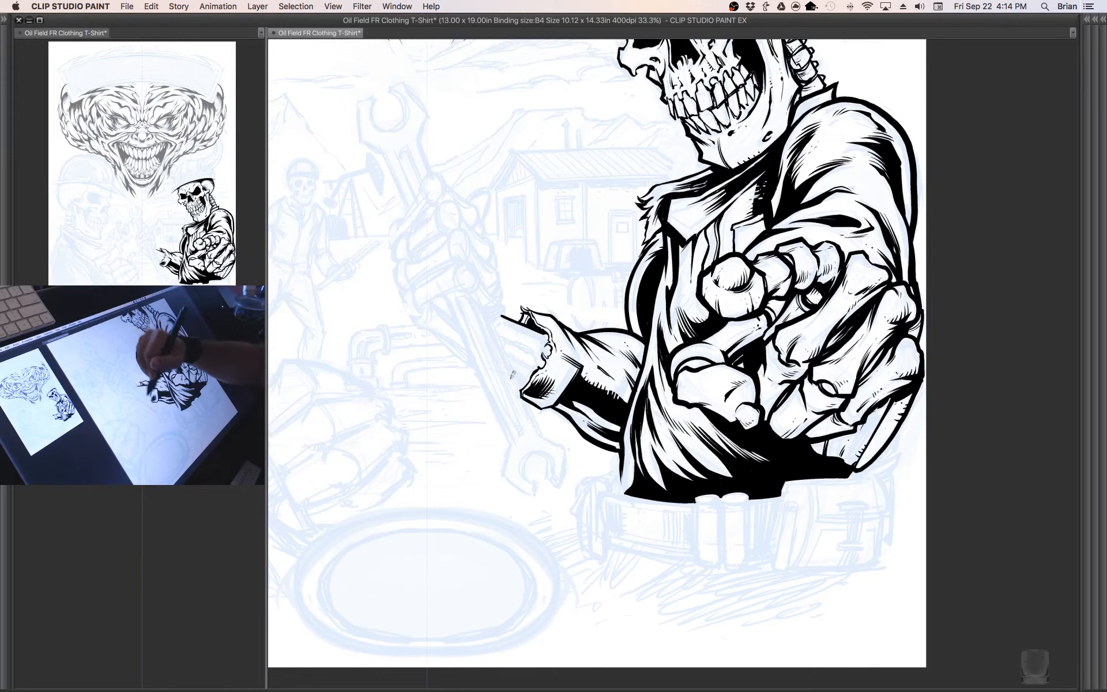
mouse_move(471, 357)
mouse_down()
mouse_move(426, 328)
mouse_move(441, 317)
mouse_move(420, 326)
mouse_up()
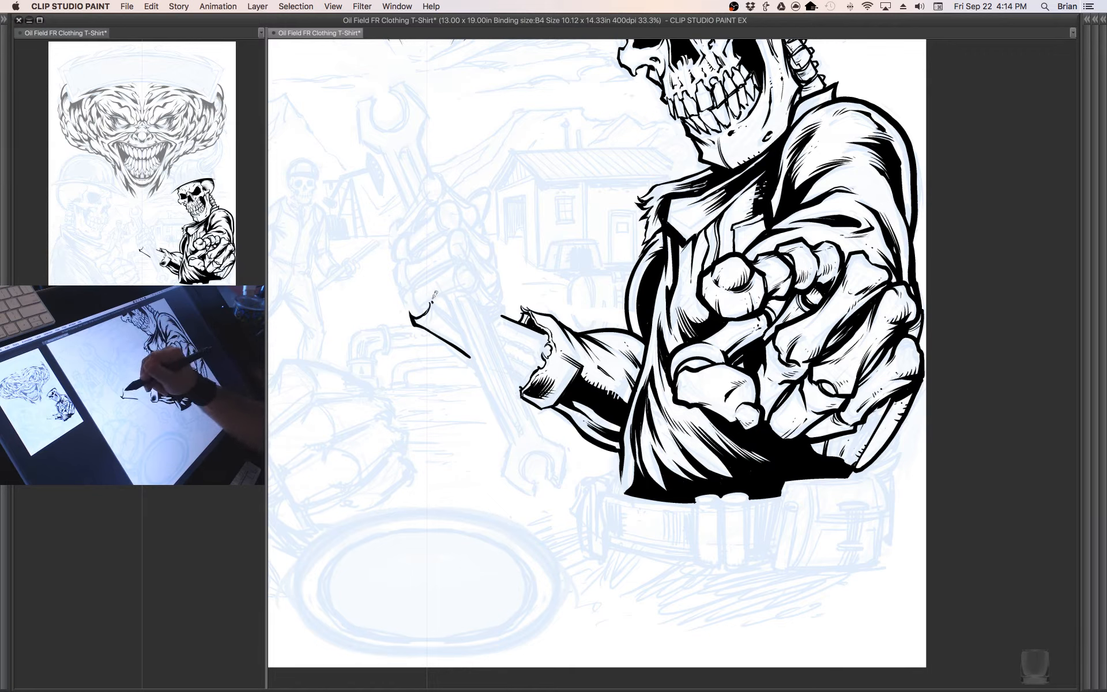
mouse_move(434, 298)
mouse_down()
mouse_move(451, 323)
mouse_move(438, 303)
mouse_move(477, 331)
mouse_move(448, 314)
mouse_move(470, 356)
mouse_up()
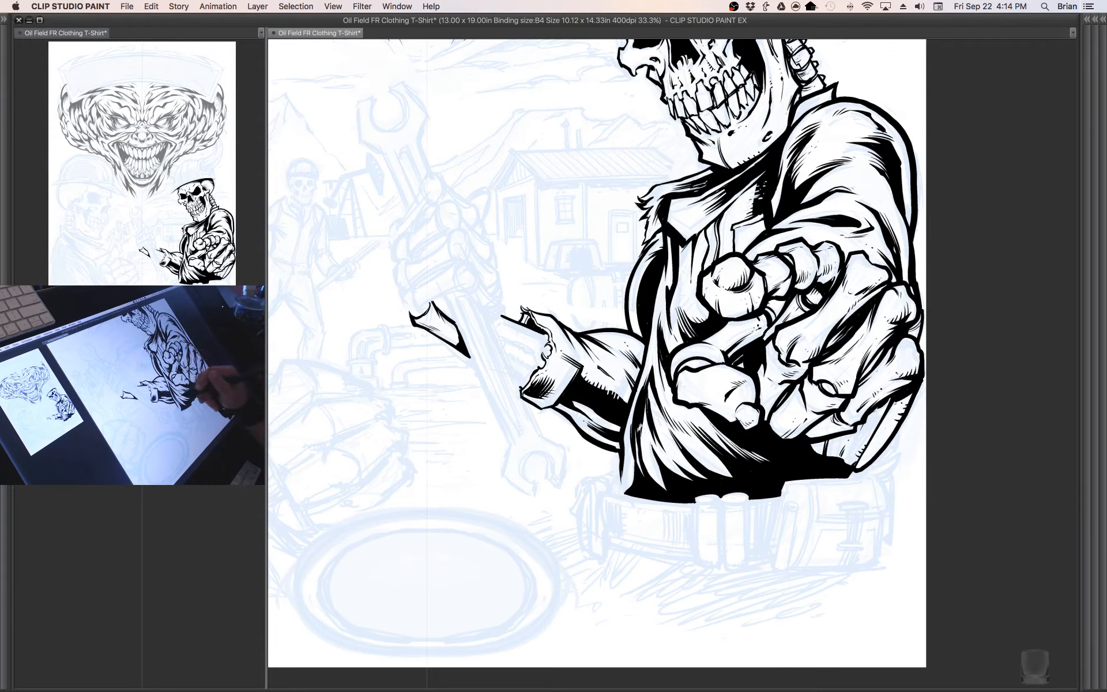
mouse_move(635, 388)
mouse_down()
mouse_move(663, 372)
mouse_move(672, 392)
mouse_up()
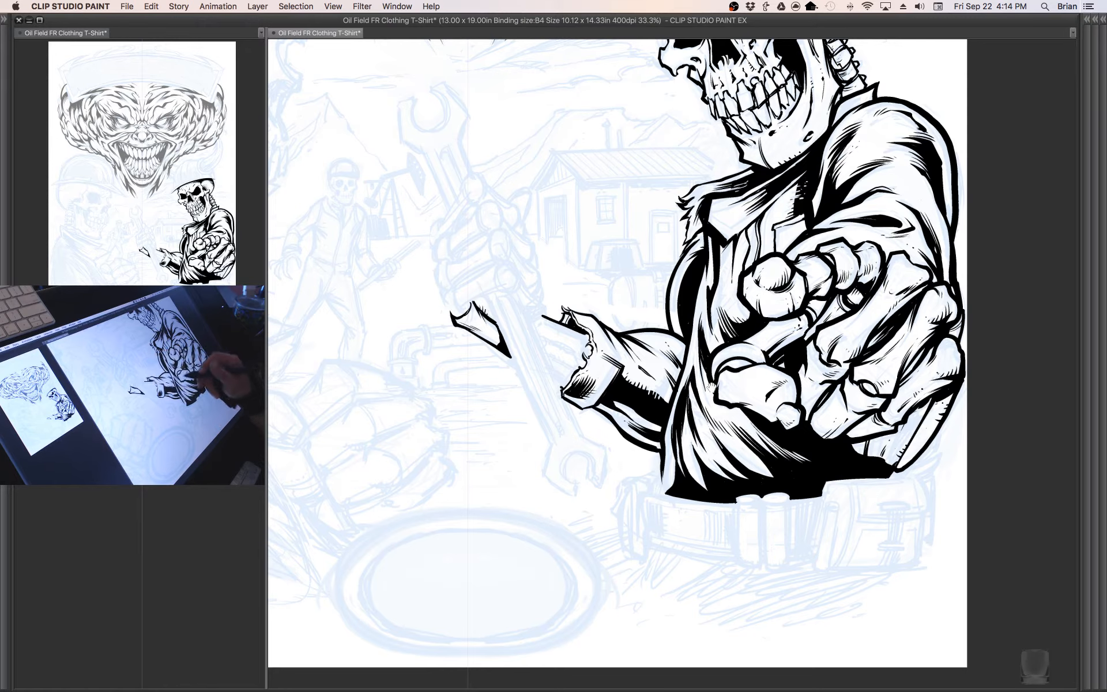
drag(623, 388, 605, 387)
mouse_move(521, 335)
mouse_down()
mouse_move(569, 353)
mouse_move(519, 336)
mouse_up()
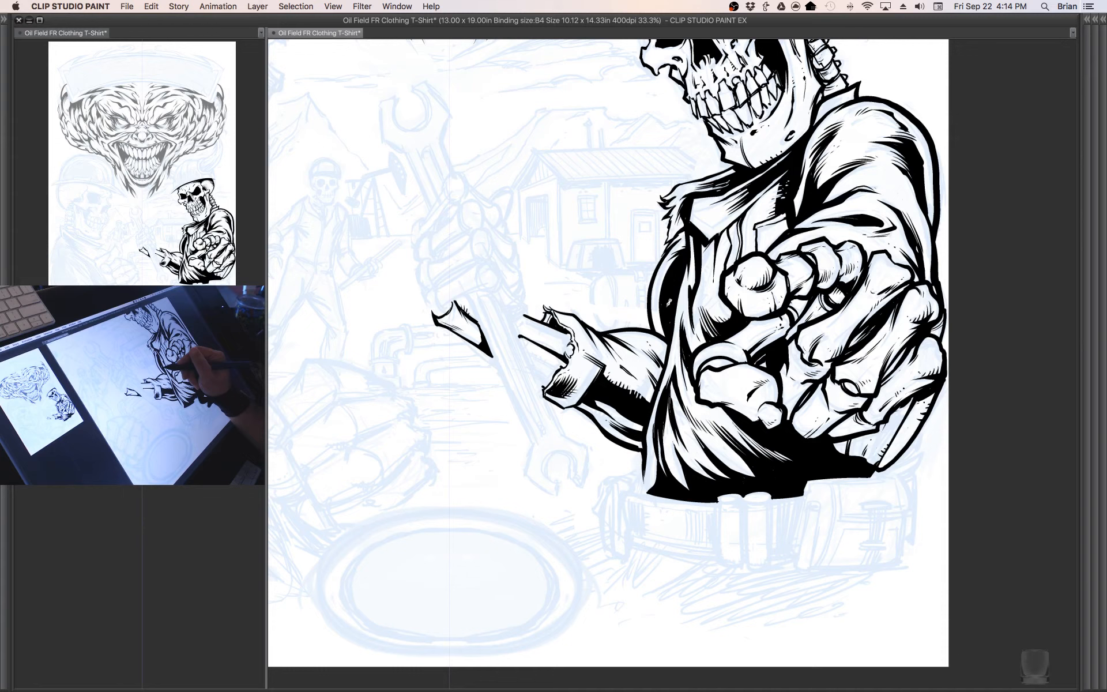
- Examine the pen-type cursor shape options in the cursor preferences
click(71, 6)
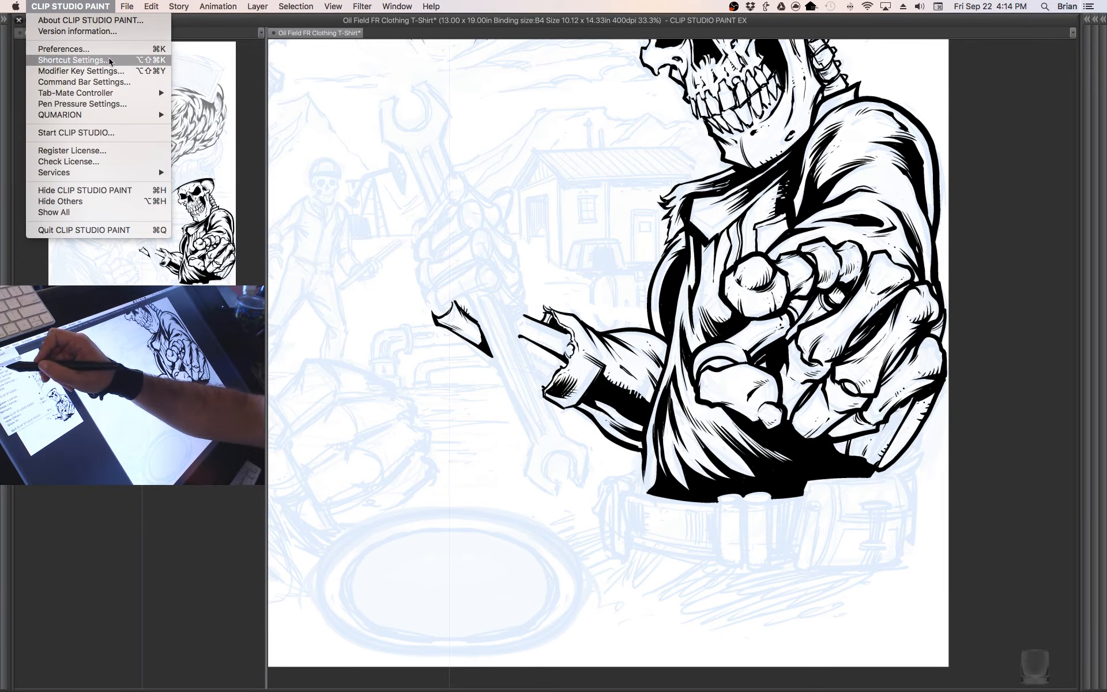
click(69, 49)
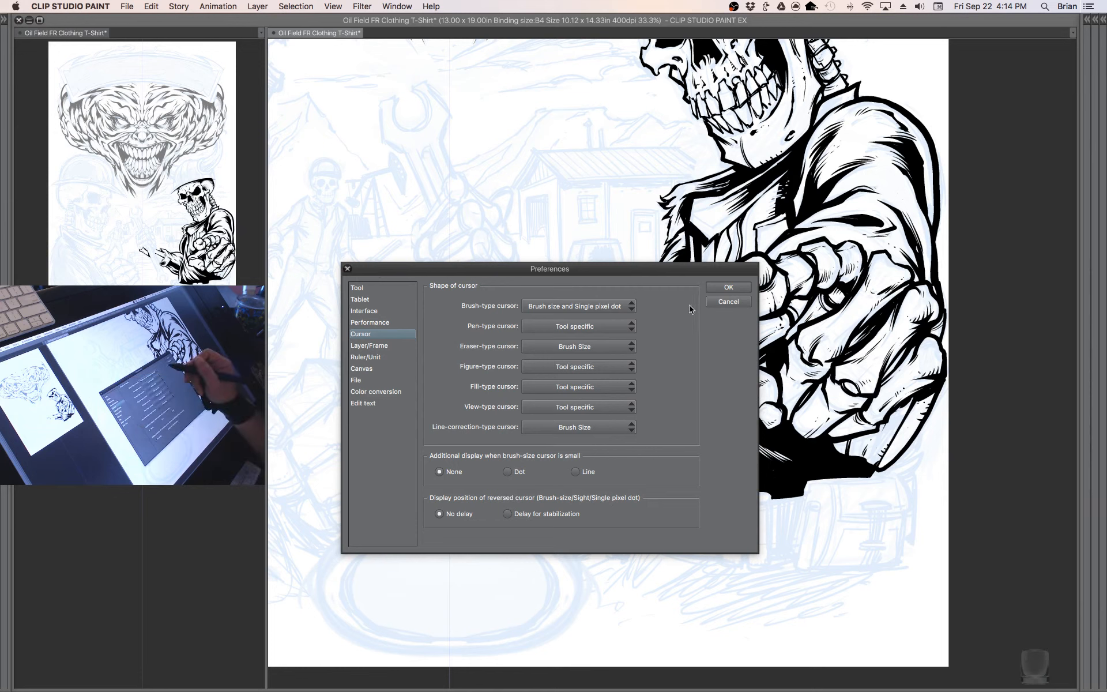
drag(565, 280, 563, 282)
click(379, 337)
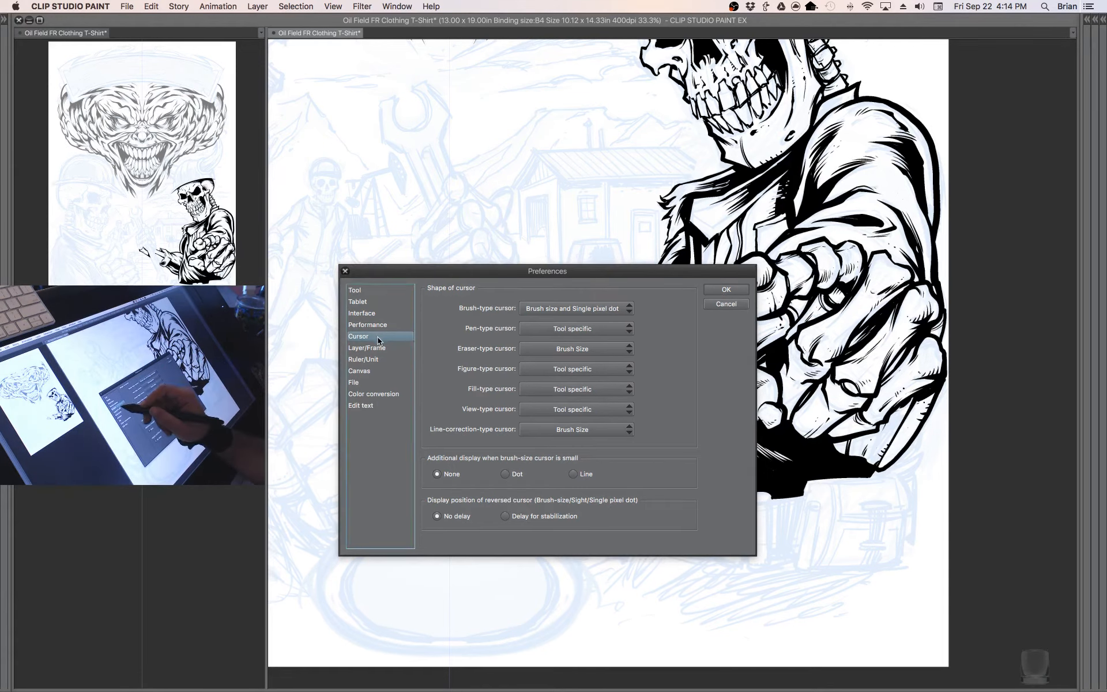
click(629, 330)
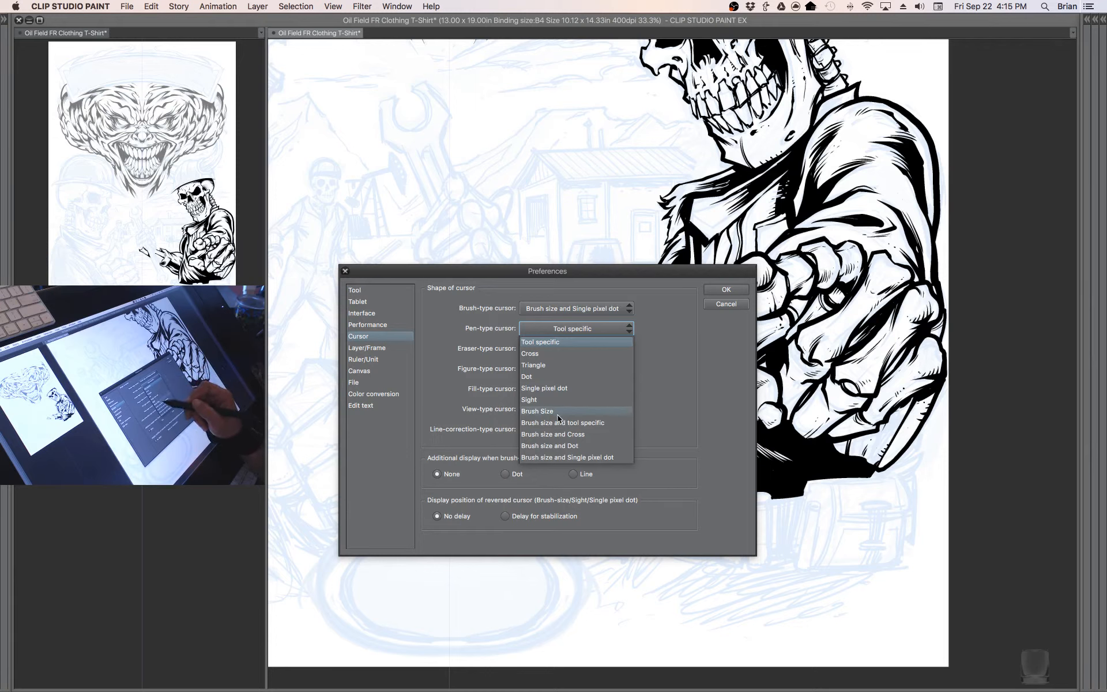
click(545, 388)
key(Return)
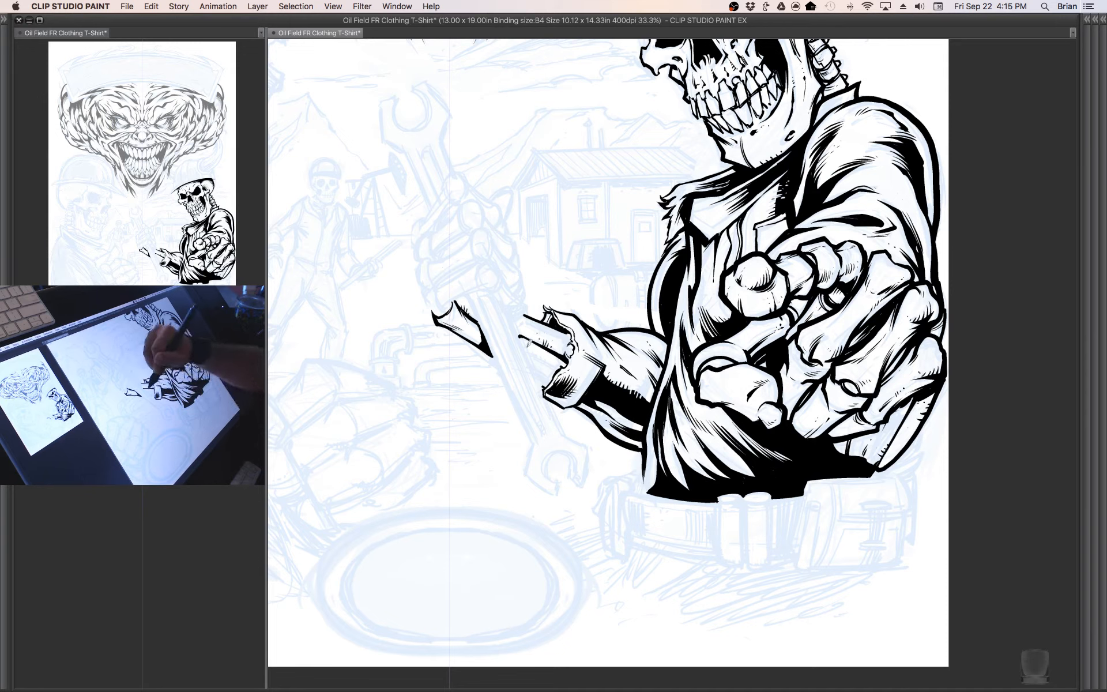
- Ink the lower forearm bone and shade the dark gaps around the bones inside the torn sleeve opening
mouse_move(521, 342)
mouse_down()
mouse_move(563, 366)
mouse_move(541, 376)
mouse_move(532, 353)
mouse_up()
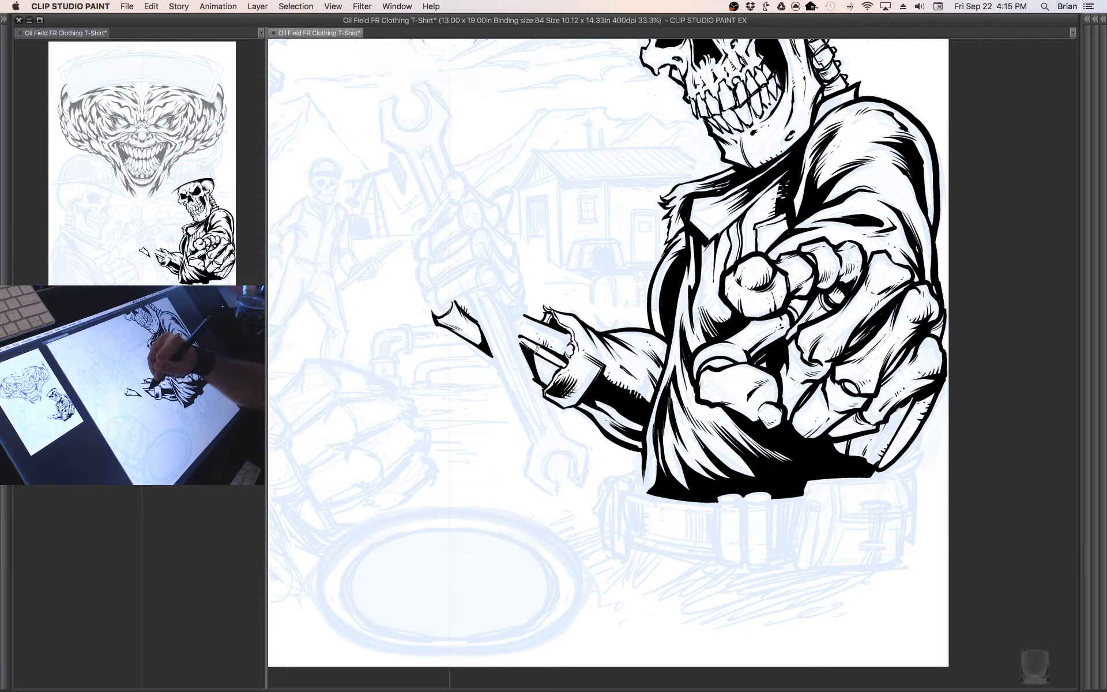
drag(541, 349, 545, 365)
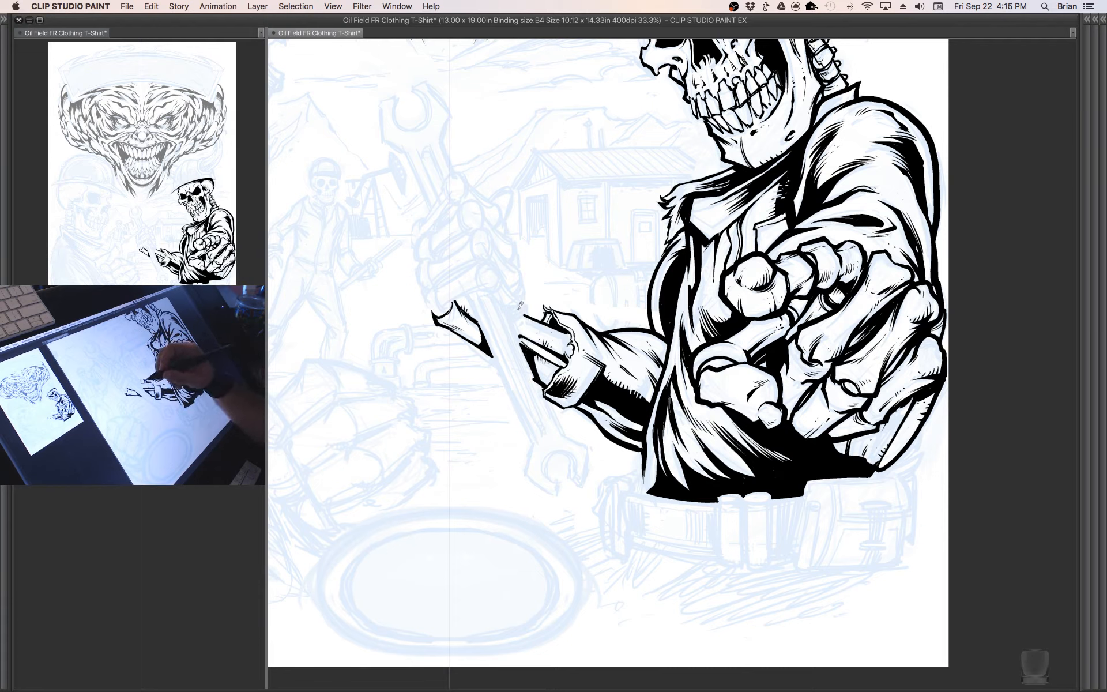
drag(553, 322, 560, 334)
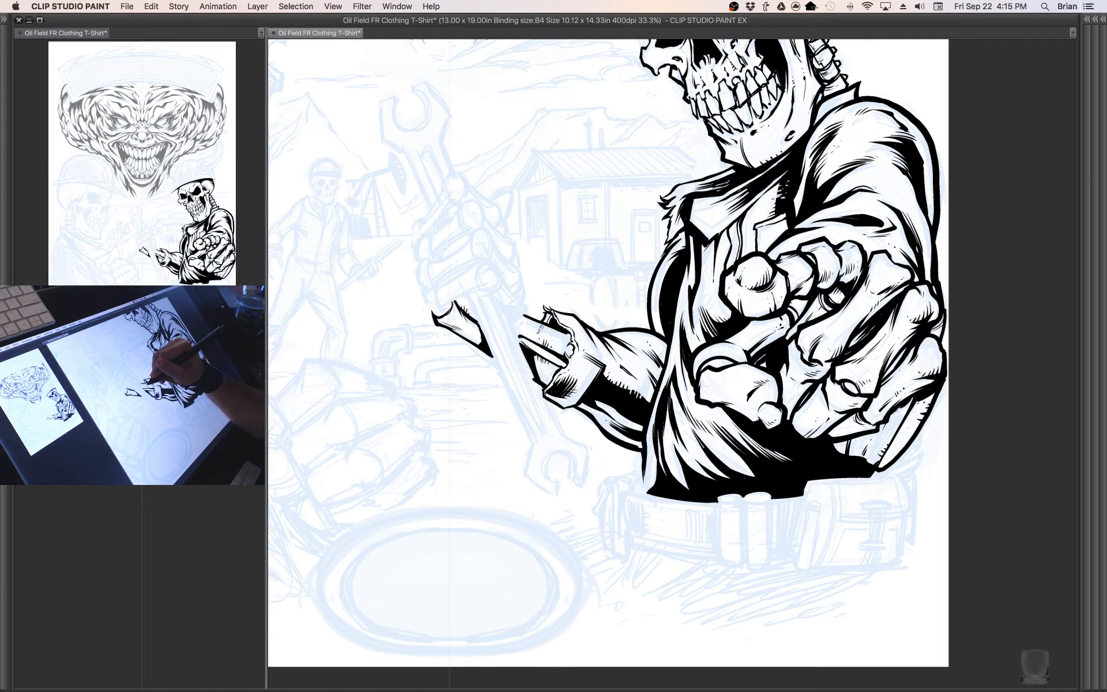
drag(610, 333, 654, 357)
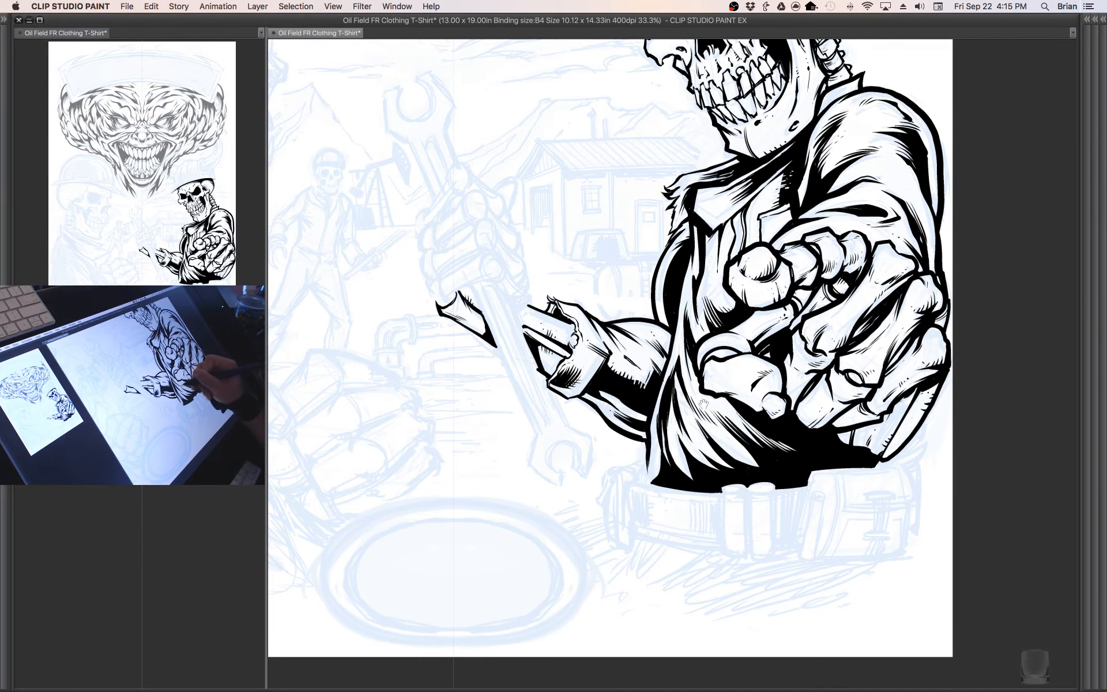
- Ink the outer edge and knuckles of the hand gripping the wrench, up to the rounded joint of its top finger
mouse_move(703, 404)
mouse_down()
mouse_move(723, 375)
mouse_move(753, 458)
mouse_move(713, 513)
mouse_up()
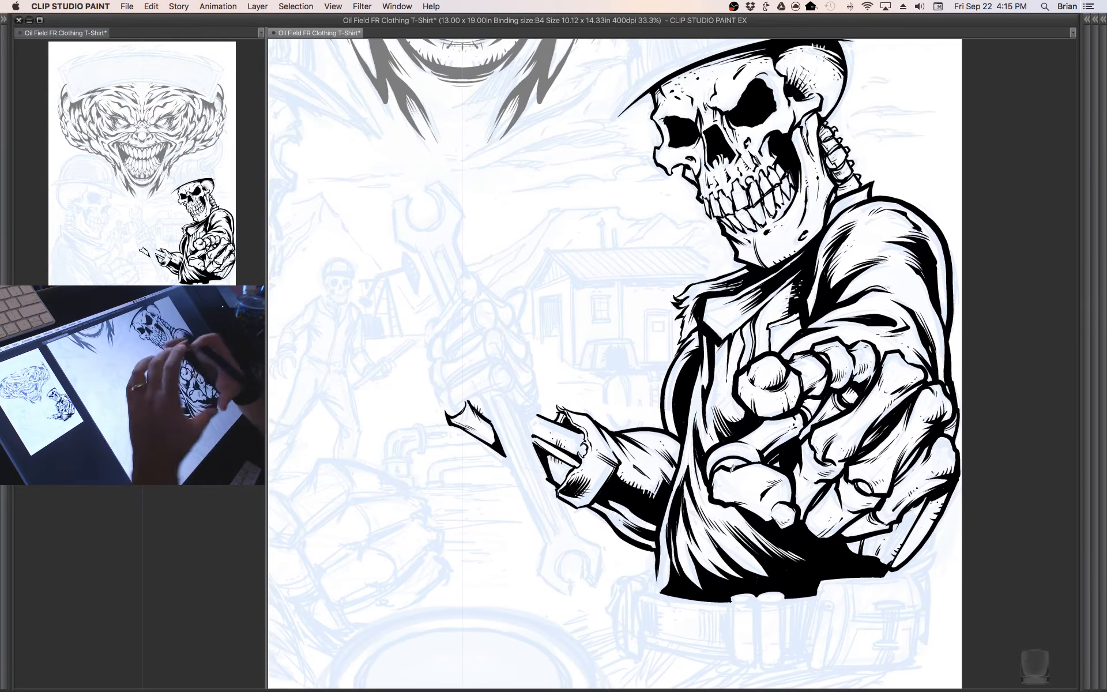
drag(818, 446, 764, 408)
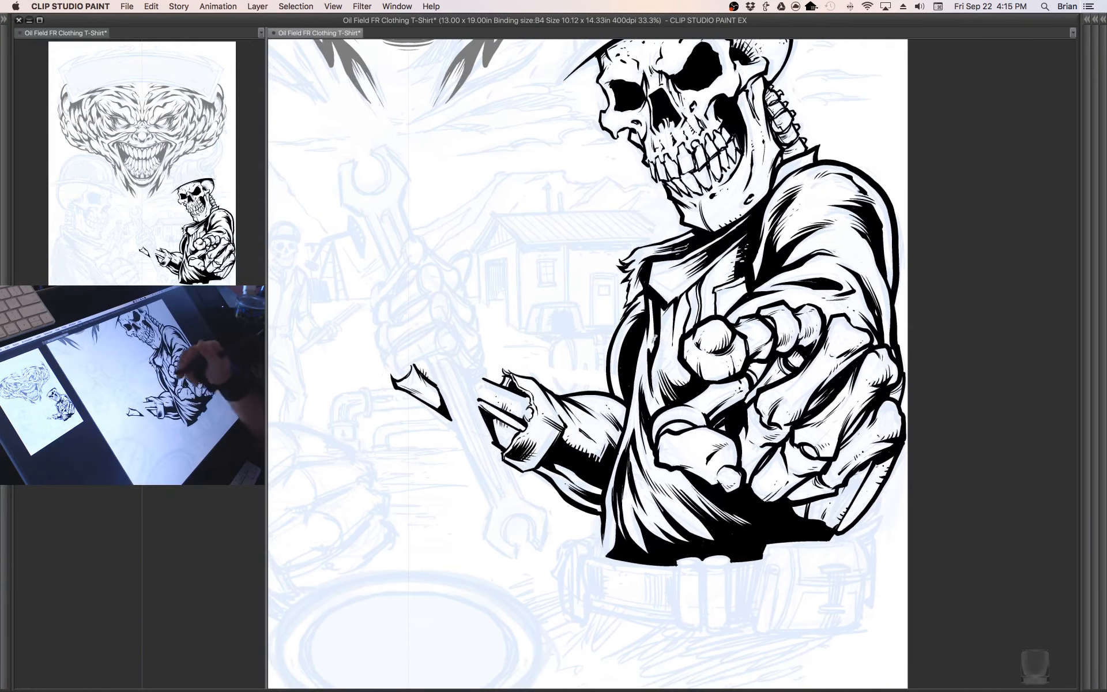
drag(656, 353, 669, 328)
mouse_move(681, 425)
mouse_down()
mouse_move(710, 393)
mouse_move(740, 454)
mouse_move(799, 475)
mouse_move(856, 421)
mouse_up()
mouse_move(570, 376)
mouse_down()
mouse_move(568, 346)
mouse_move(582, 370)
mouse_move(571, 348)
mouse_up()
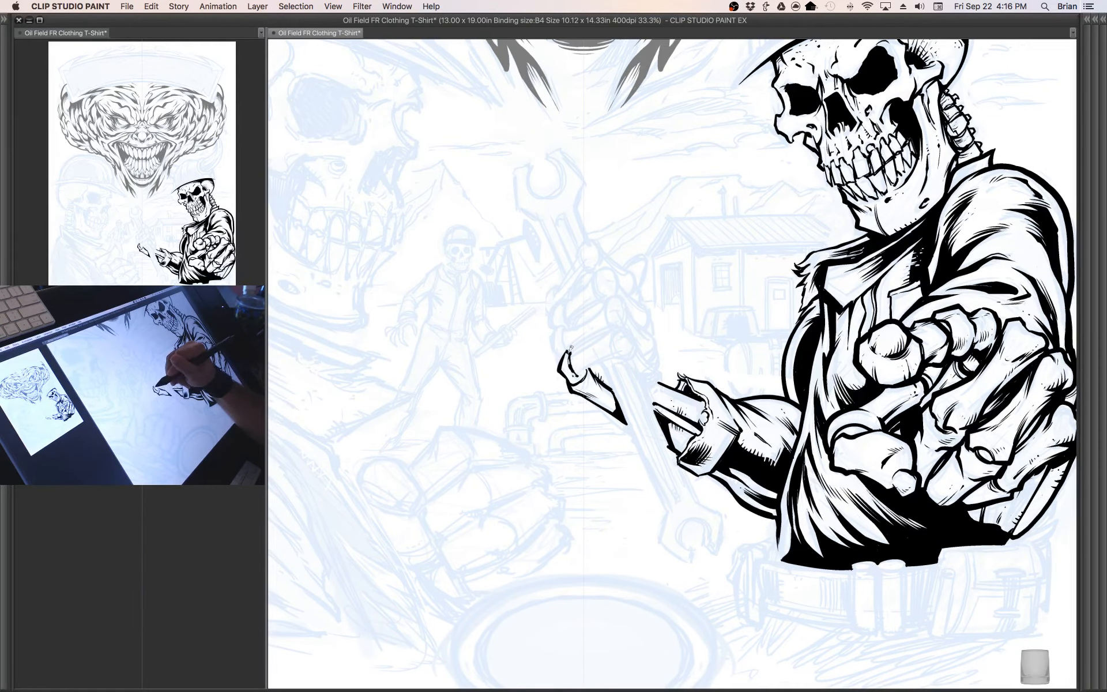
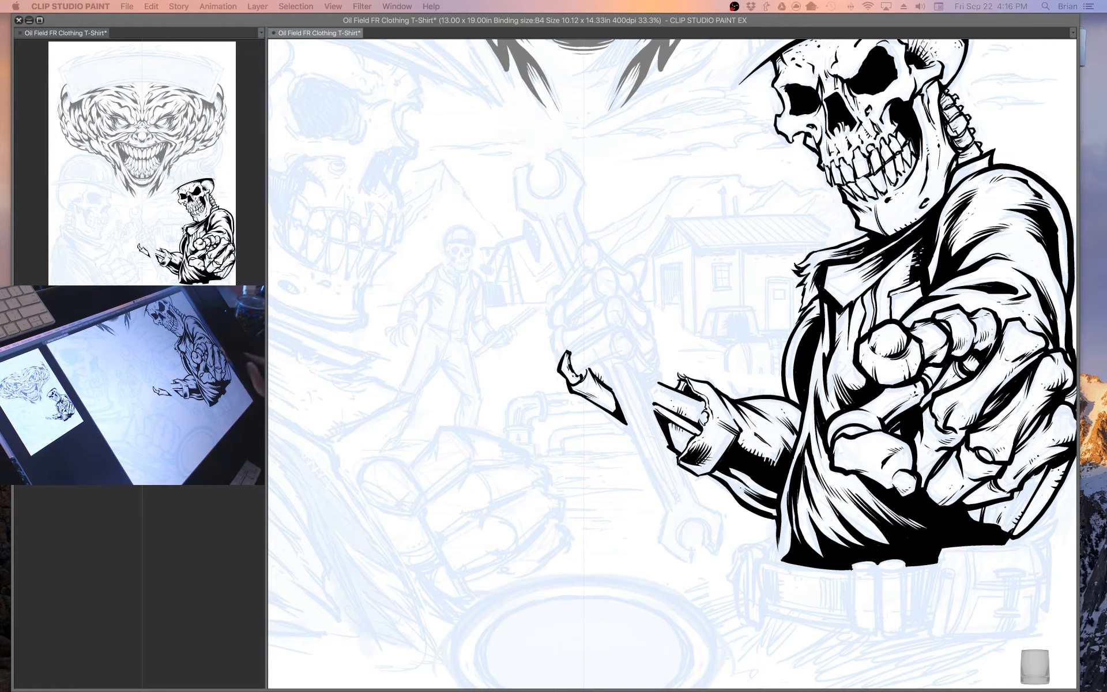
click(714, 351)
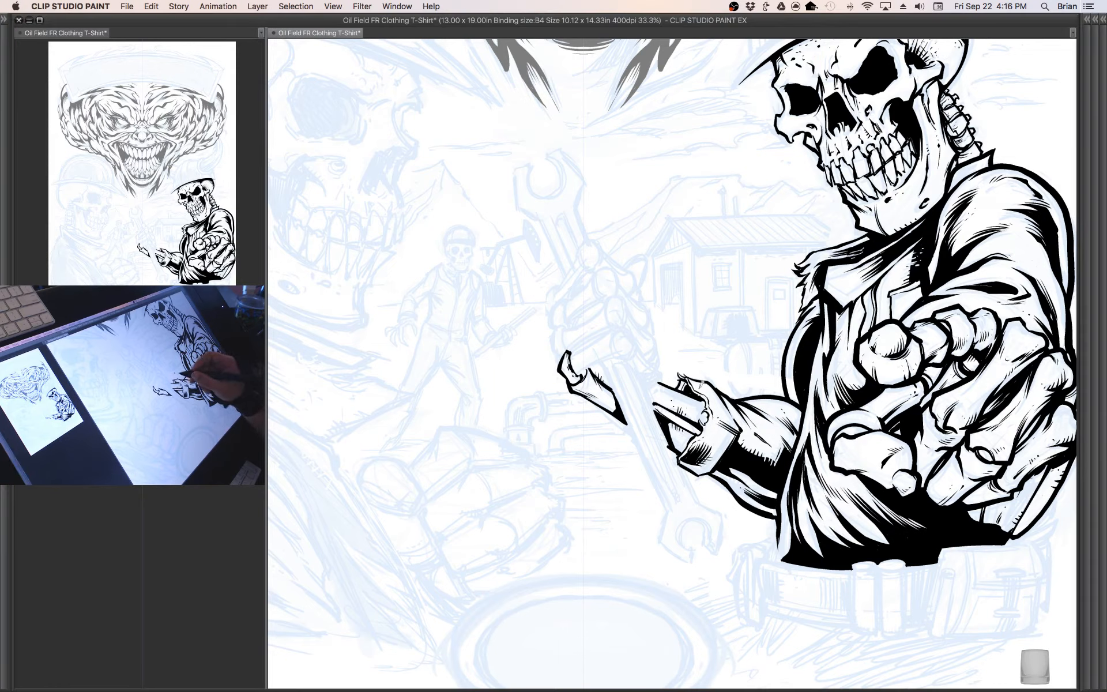
mouse_move(568, 363)
mouse_down()
mouse_move(549, 304)
mouse_move(564, 298)
mouse_move(569, 330)
mouse_move(545, 303)
mouse_move(561, 282)
mouse_move(561, 303)
mouse_move(552, 298)
mouse_up()
drag(683, 372, 702, 396)
mouse_move(579, 312)
mouse_down()
mouse_move(598, 281)
mouse_move(600, 300)
mouse_move(580, 320)
mouse_move(609, 287)
mouse_move(587, 320)
mouse_move(614, 295)
mouse_move(600, 268)
mouse_move(613, 263)
mouse_move(613, 298)
mouse_up()
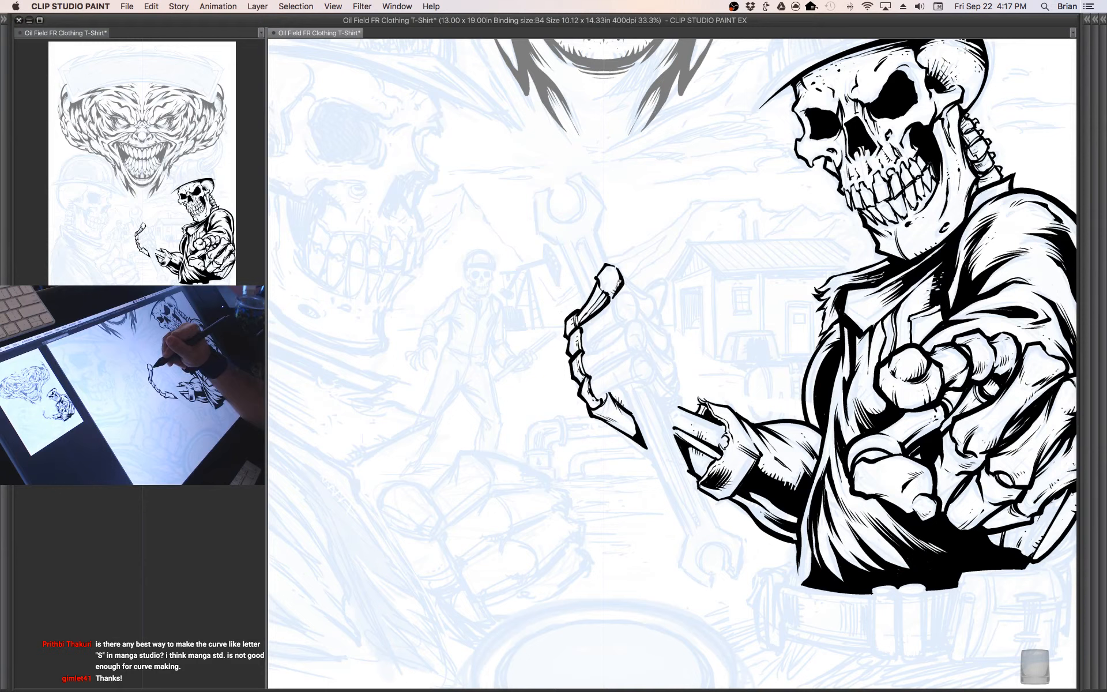
- Ink the remaining curled finger bones of the wrench hand with rounded knuckles and shading between the fingers
mouse_move(625, 288)
mouse_down()
mouse_move(640, 290)
mouse_move(643, 311)
mouse_move(619, 318)
mouse_move(637, 297)
mouse_move(583, 355)
mouse_move(620, 316)
mouse_move(584, 346)
mouse_move(615, 296)
mouse_move(583, 326)
mouse_up()
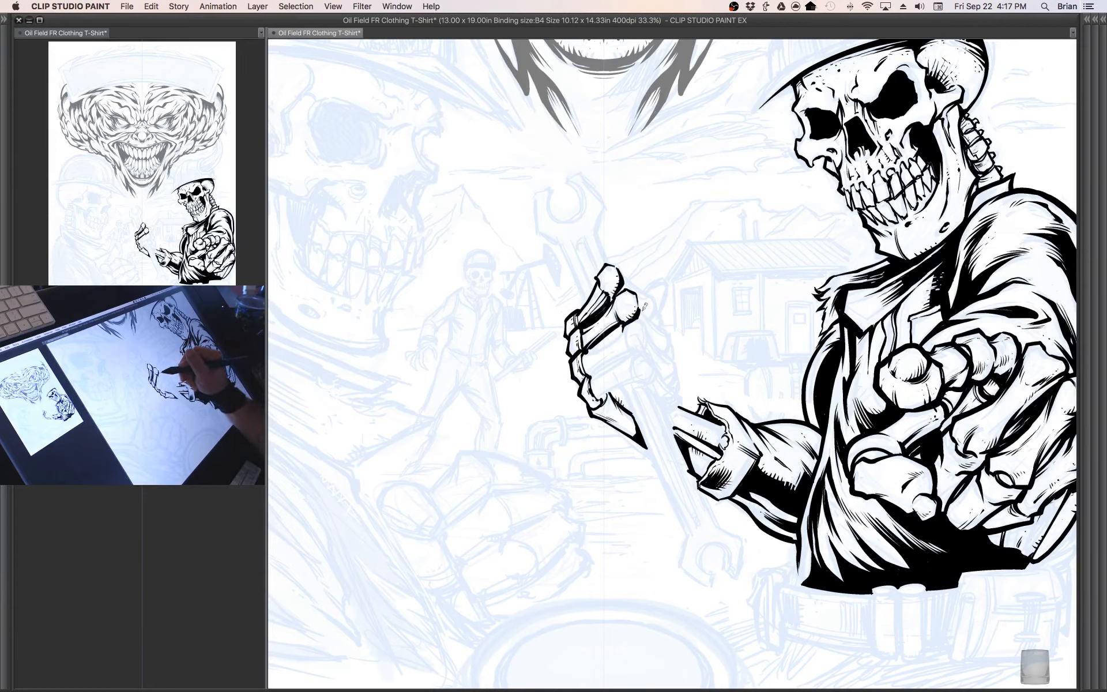
drag(642, 323, 629, 351)
drag(611, 330, 622, 331)
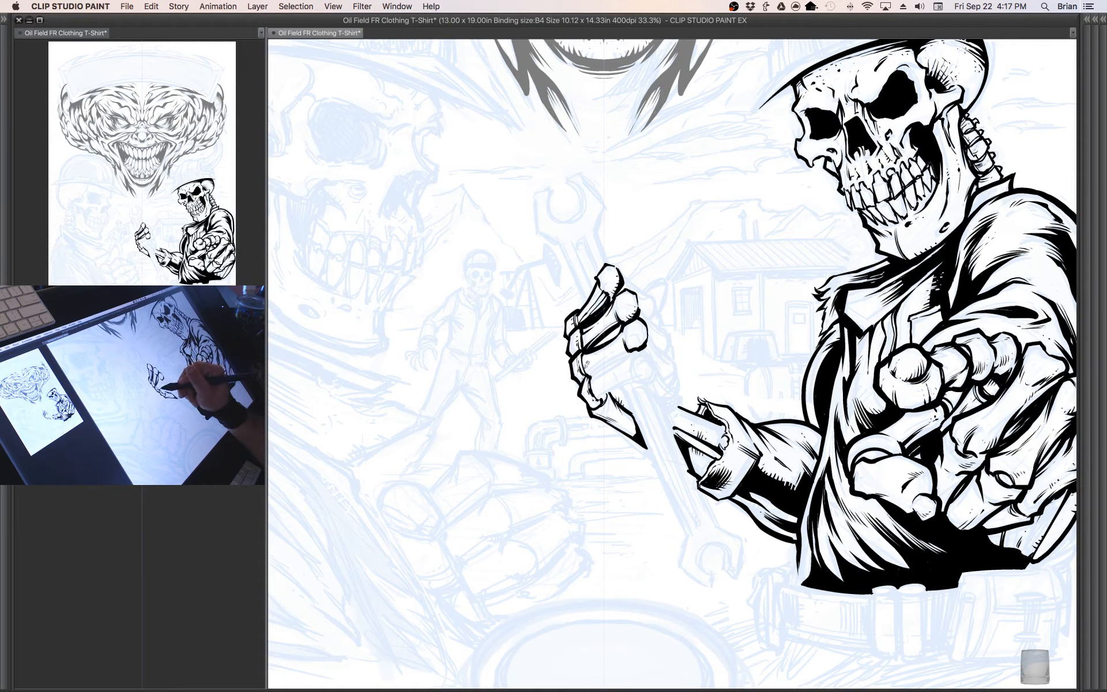
mouse_move(594, 370)
mouse_down()
mouse_move(635, 344)
mouse_move(596, 368)
mouse_move(630, 347)
mouse_move(601, 348)
mouse_move(601, 330)
mouse_move(642, 335)
mouse_up()
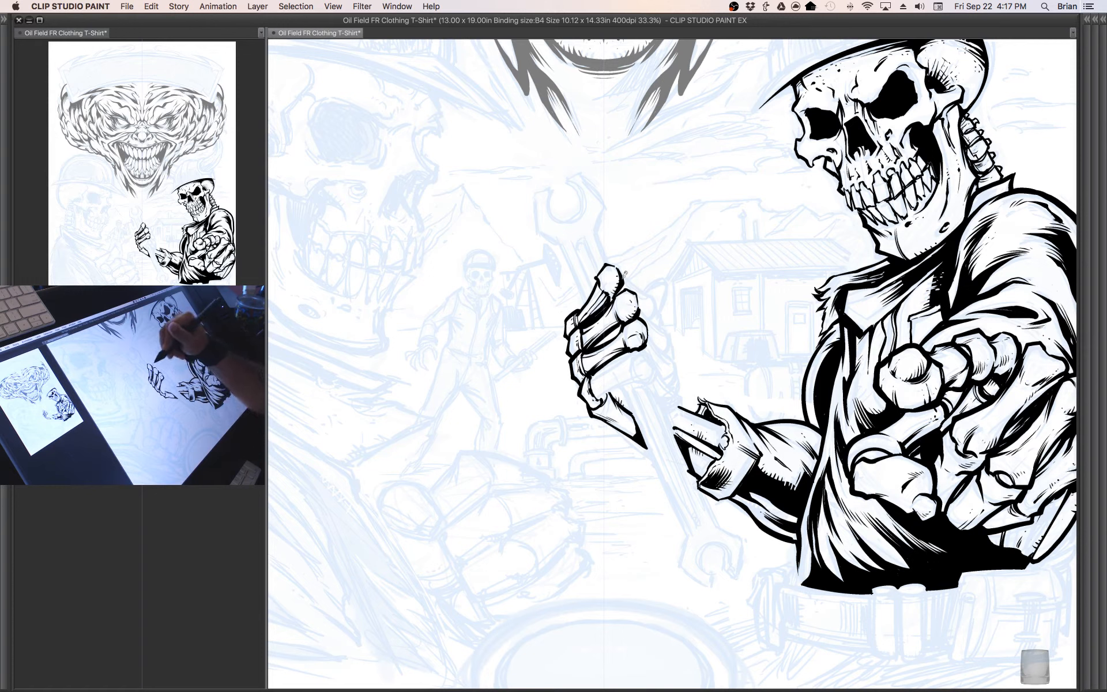
- Ink the fingertip bones wrapping around the wrench handle, from the top finger down to the lowest one
drag(626, 264, 655, 307)
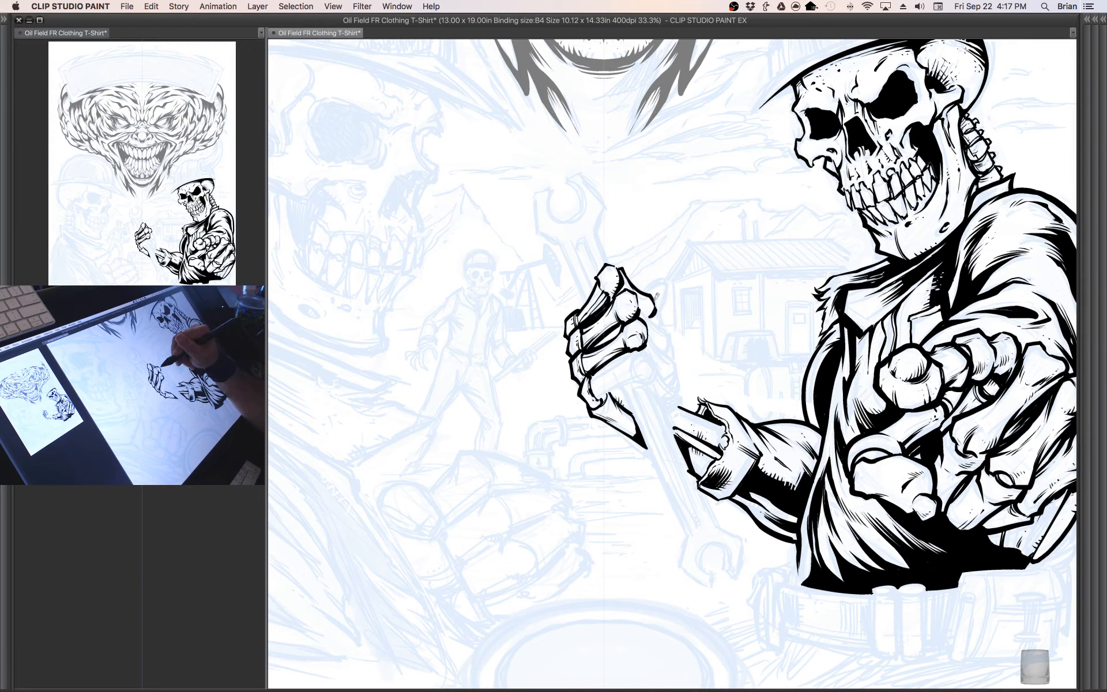
mouse_move(640, 297)
mouse_down()
mouse_move(669, 350)
mouse_move(663, 324)
mouse_up()
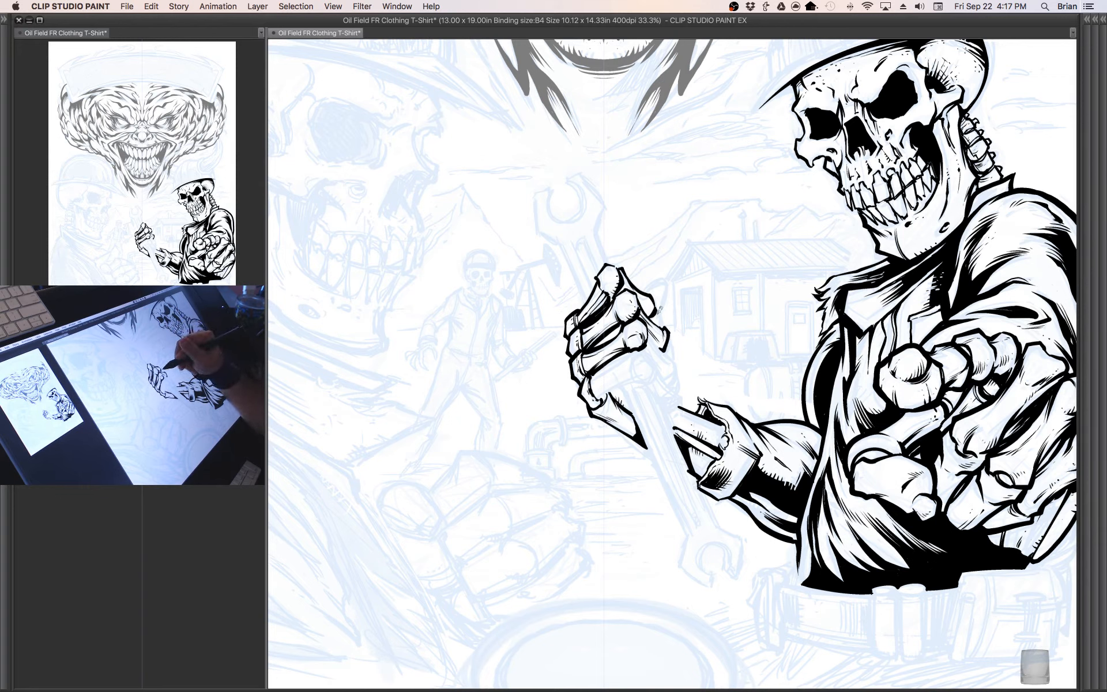
mouse_move(643, 331)
mouse_down()
mouse_move(680, 374)
mouse_move(674, 358)
mouse_move(665, 382)
mouse_up()
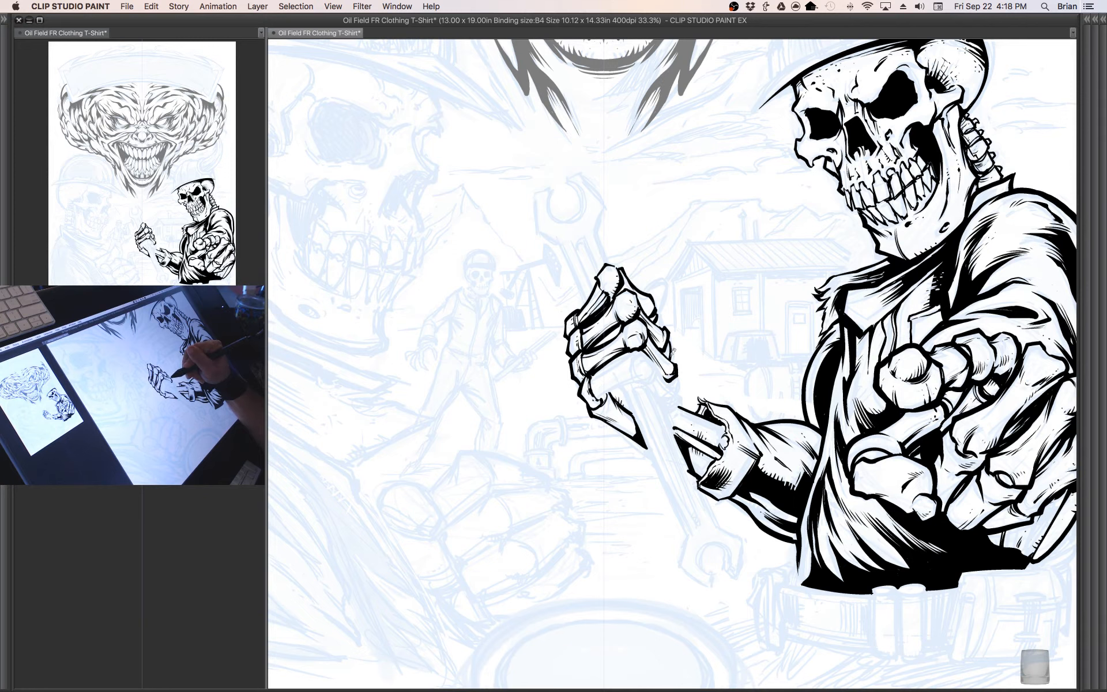
drag(734, 368, 670, 312)
mouse_move(535, 316)
mouse_down()
mouse_move(570, 289)
mouse_move(589, 296)
mouse_move(584, 320)
mouse_move(546, 332)
mouse_move(579, 306)
mouse_move(564, 298)
mouse_up()
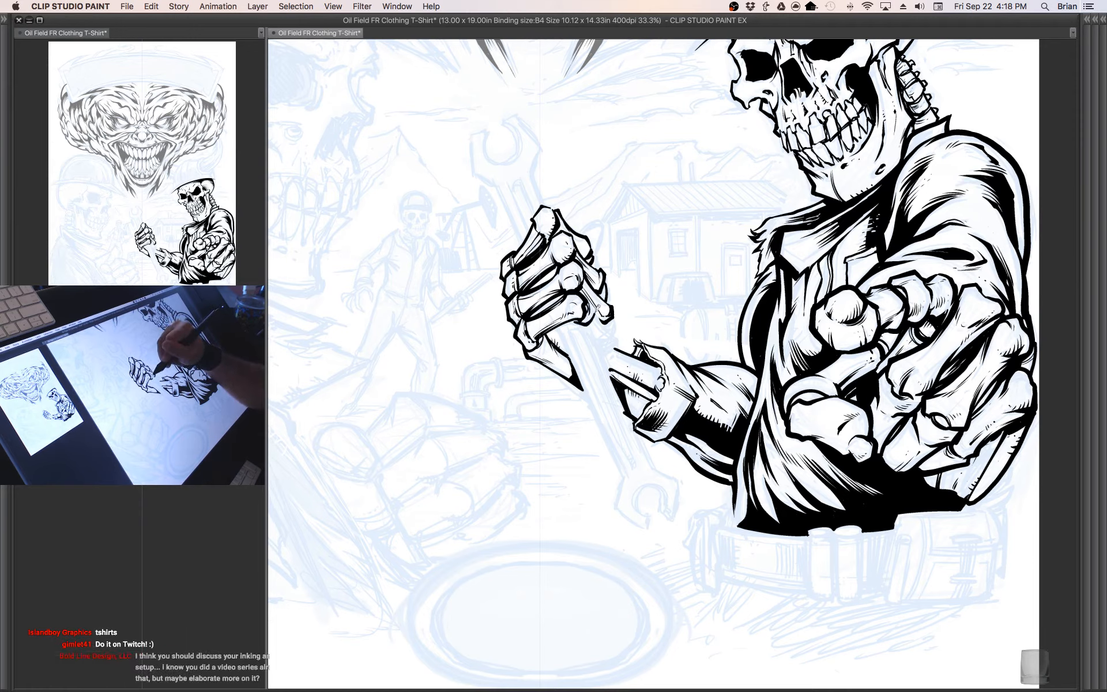
mouse_move(588, 321)
mouse_down()
mouse_move(602, 343)
mouse_move(609, 325)
mouse_up()
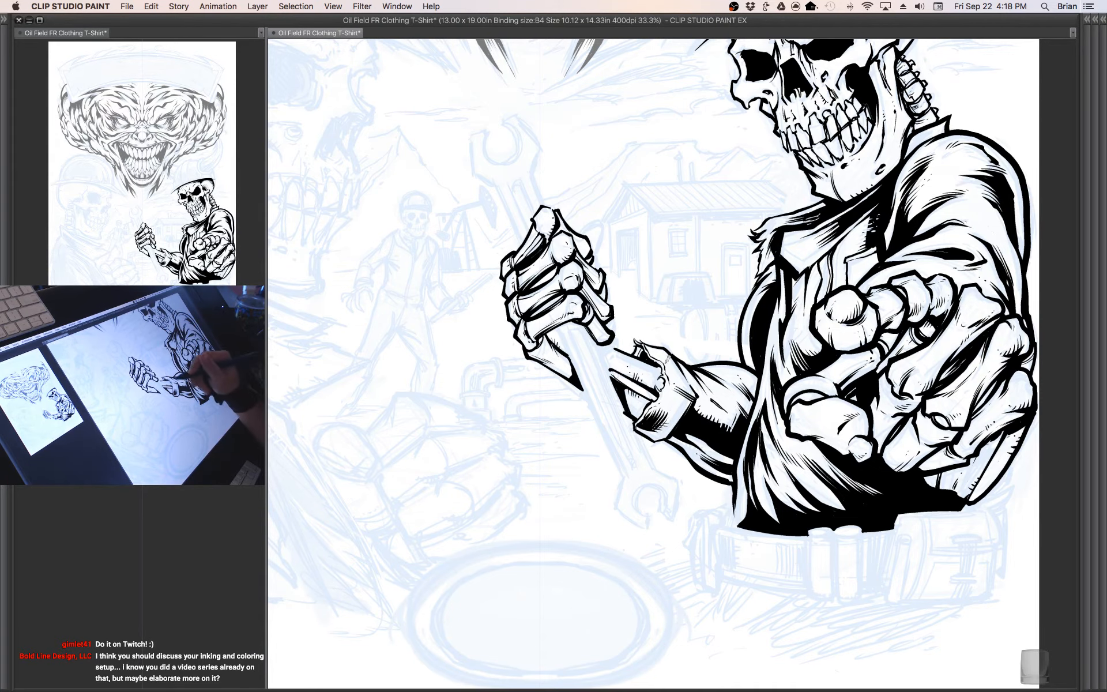
drag(686, 338, 711, 344)
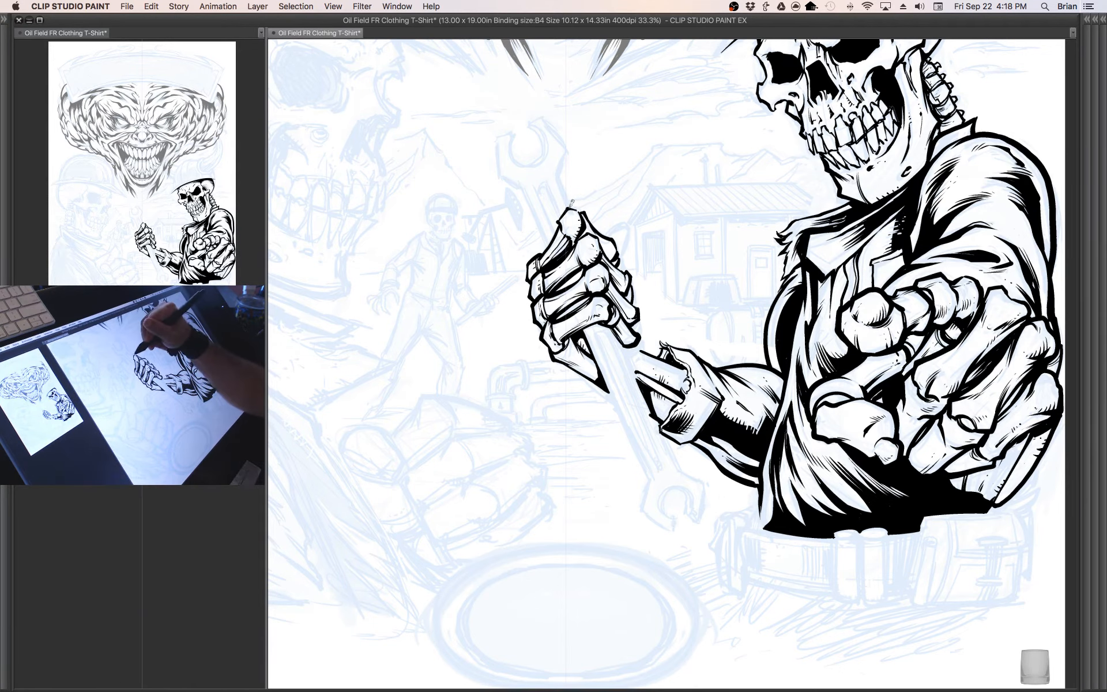
- Add a new layer above the inked figure's layer for the wrench and choose the Pigman Mycon 8 pen
drag(744, 445, 737, 408)
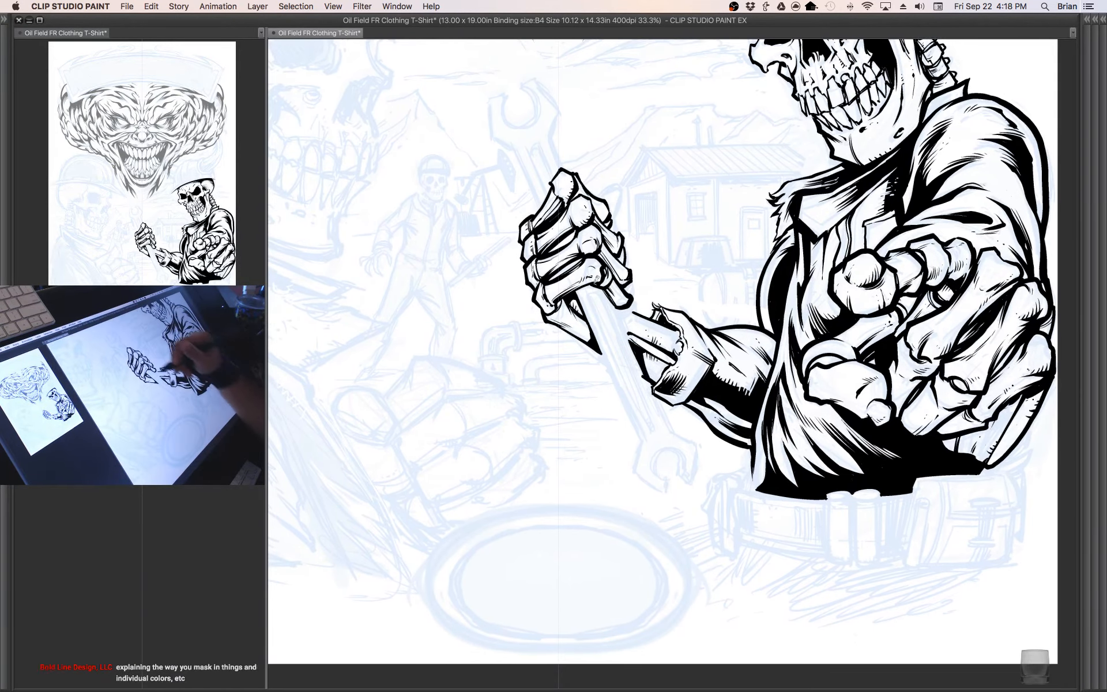
drag(642, 397, 619, 486)
key(Tab)
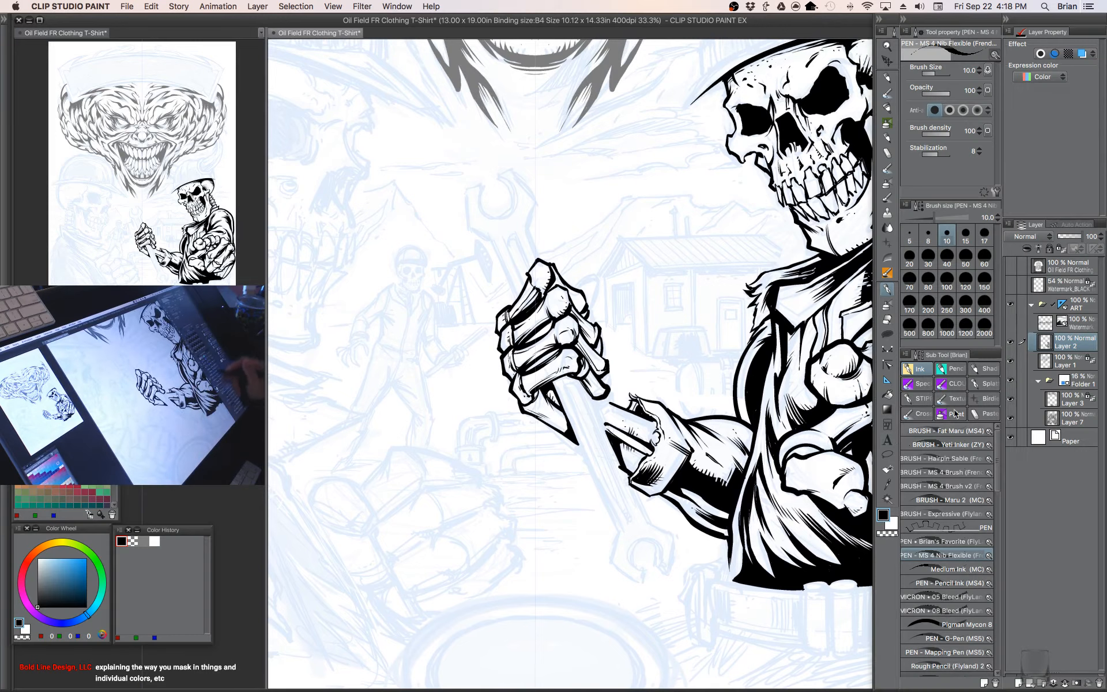
click(1020, 682)
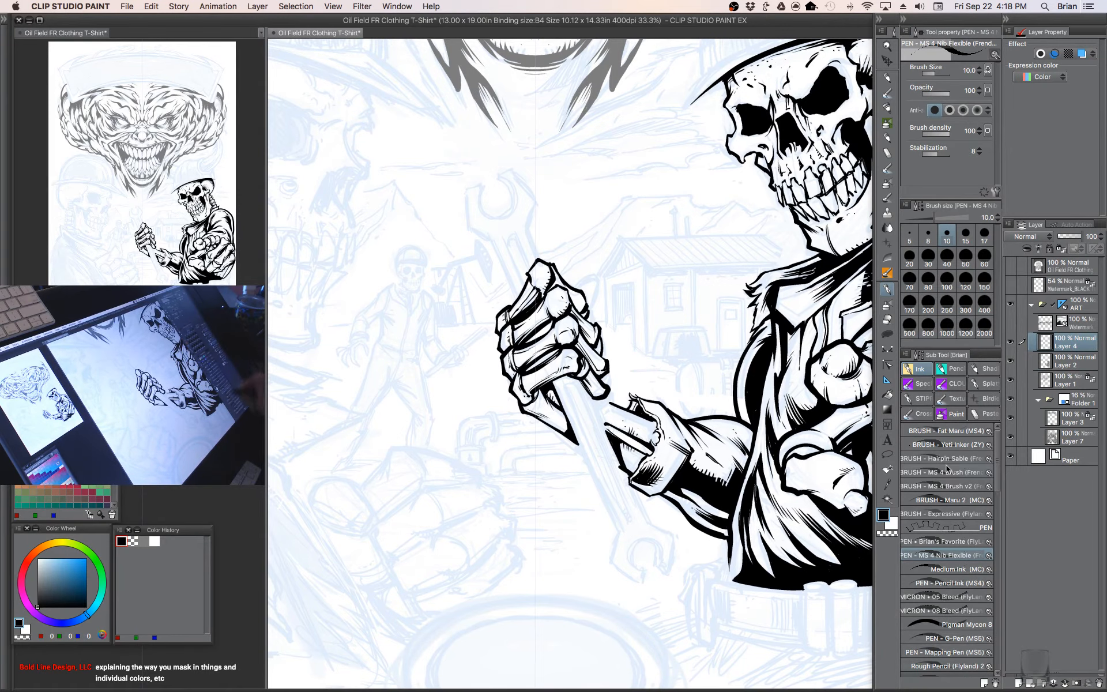
click(955, 626)
- Ink the two long straight edges of the wrench handle across the gripping hand at brush size 15
click(492, 239)
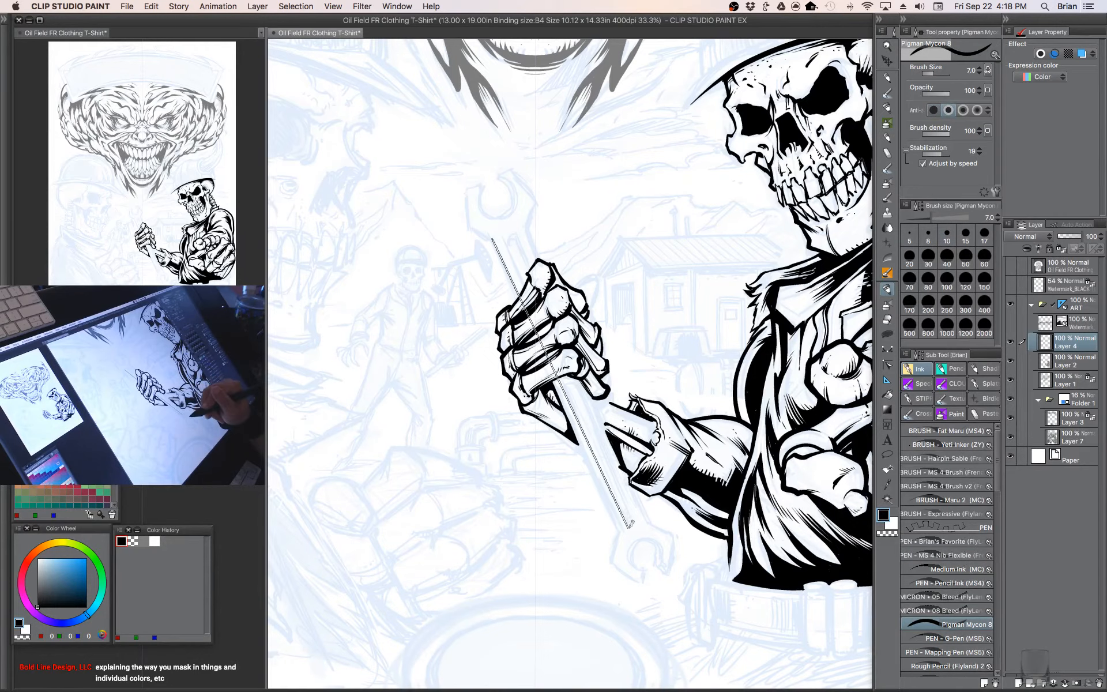
key(bracketright)
key(bracketright)
key(bracketright)
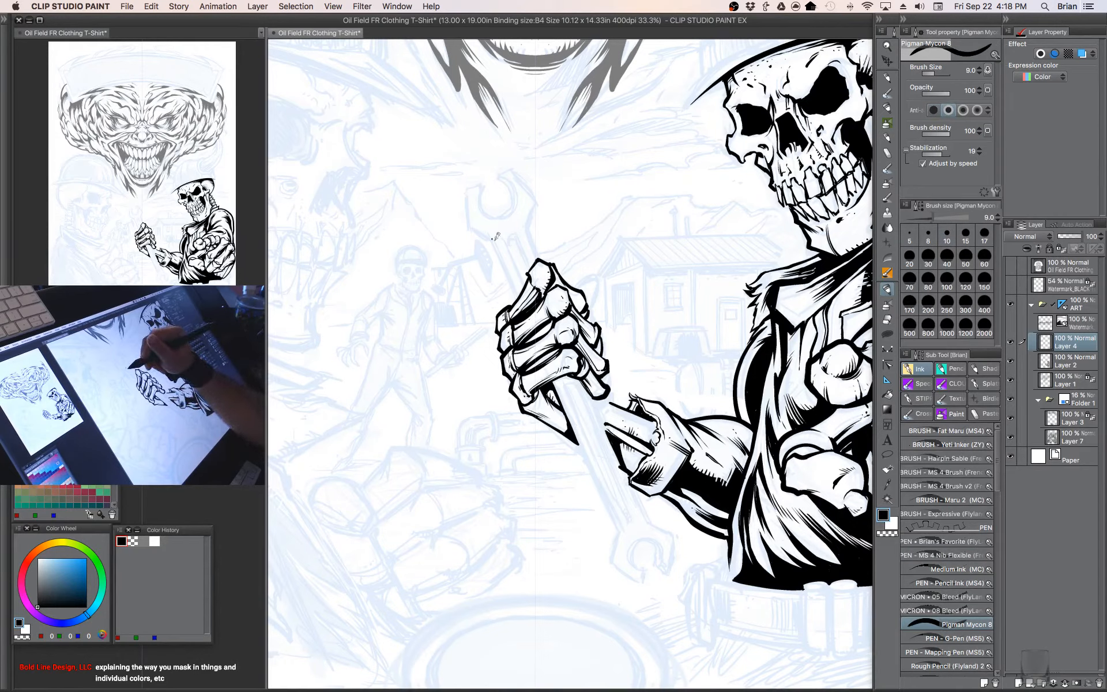
click(492, 240)
drag(623, 528, 622, 531)
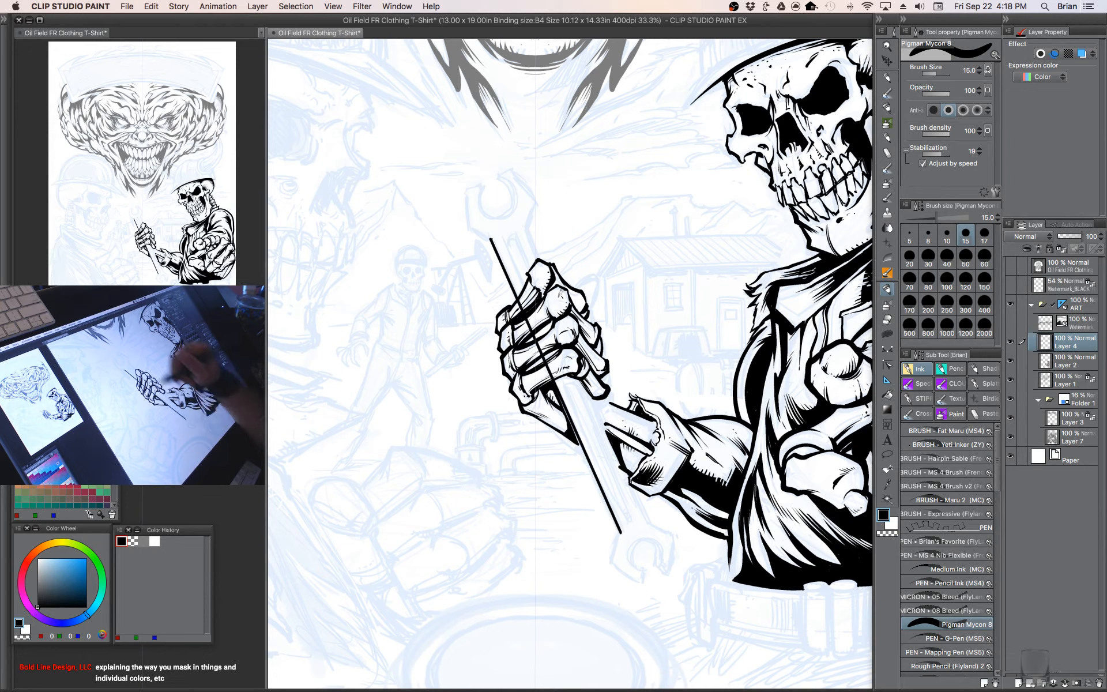
drag(526, 227, 646, 522)
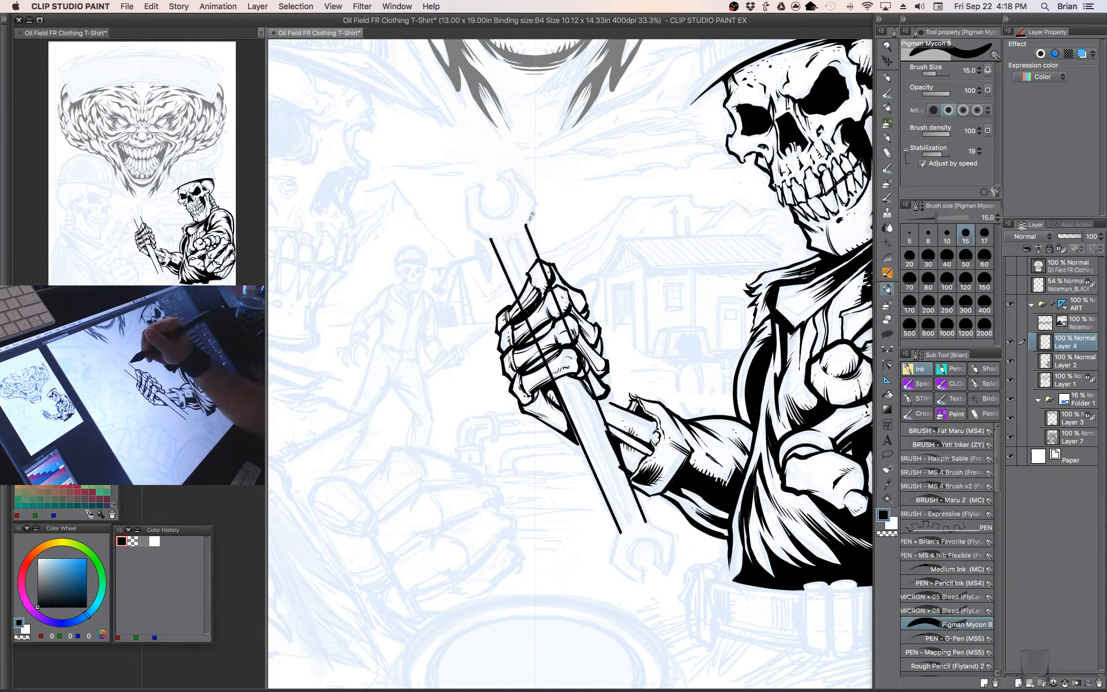
- Ink the wrench's upper open-ended head, joining its outer outline and jaw opening to the handle edges
mouse_move(526, 226)
mouse_down()
mouse_move(539, 200)
mouse_move(510, 170)
mouse_up()
mouse_move(491, 238)
mouse_down()
mouse_move(472, 226)
mouse_move(481, 185)
mouse_up()
drag(511, 170, 498, 178)
key([)
mouse_move(498, 179)
mouse_down()
mouse_move(507, 183)
mouse_move(478, 199)
mouse_move(493, 218)
mouse_move(518, 199)
mouse_move(511, 173)
mouse_up()
- Ink the wrench's lower open-ended head with its angled sides and curved jaw opening at brush size 10
drag(600, 323, 577, 232)
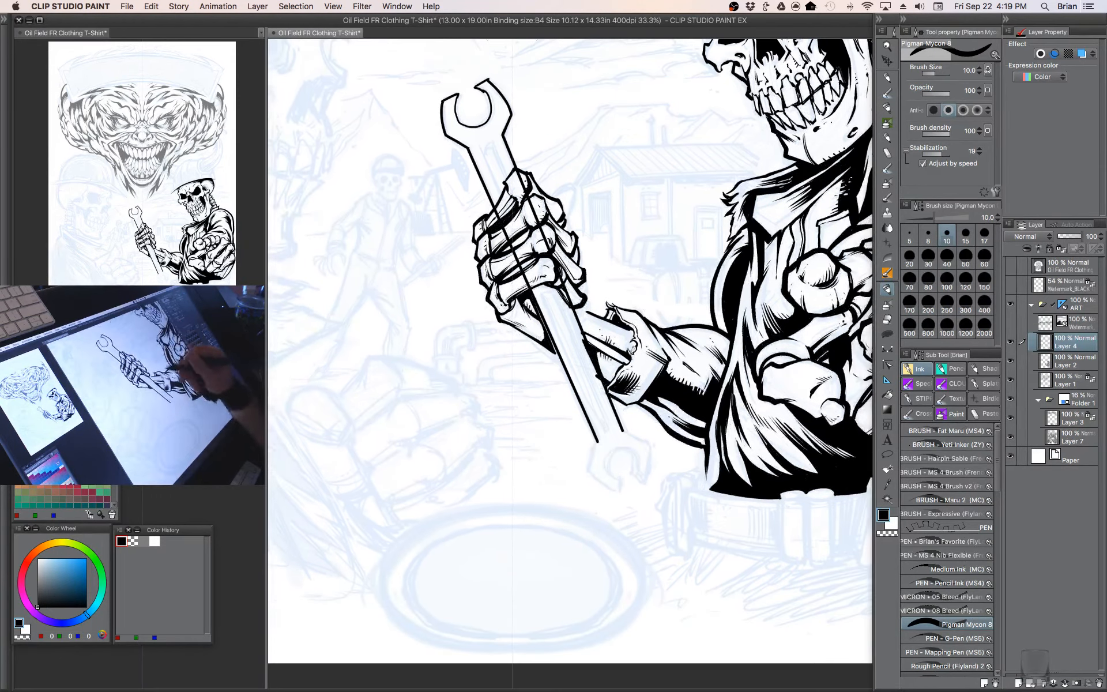
mouse_move(600, 439)
mouse_down()
mouse_move(588, 467)
mouse_move(613, 485)
mouse_up()
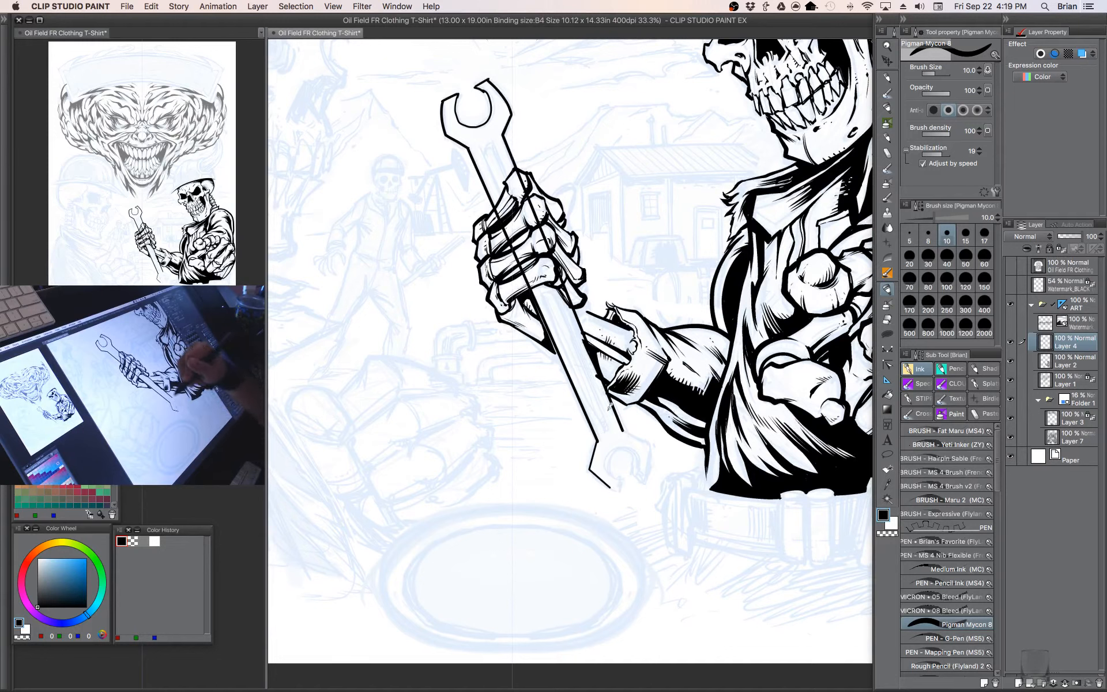
mouse_move(623, 429)
mouse_down()
mouse_move(651, 450)
mouse_move(651, 441)
mouse_move(649, 470)
mouse_move(612, 487)
mouse_move(623, 477)
mouse_move(610, 468)
mouse_move(640, 453)
mouse_up()
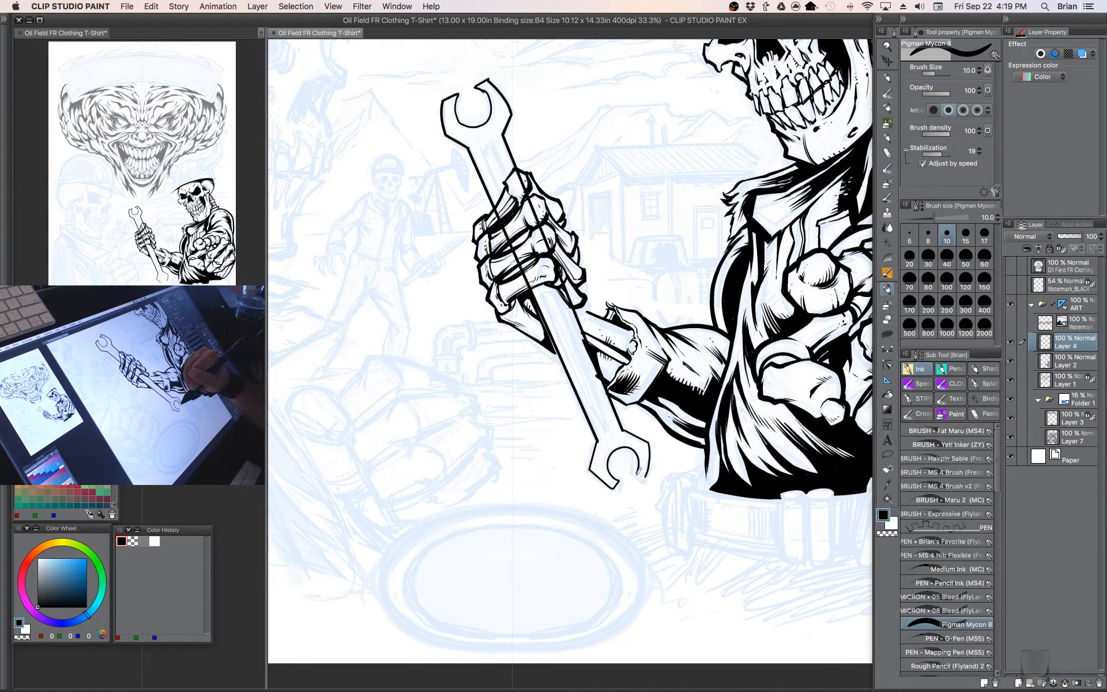
- Ink the recessed groove lines along the wrench handle above and below the hand at brush size 7
drag(647, 475, 678, 542)
key(bracketleft)
key(bracketleft)
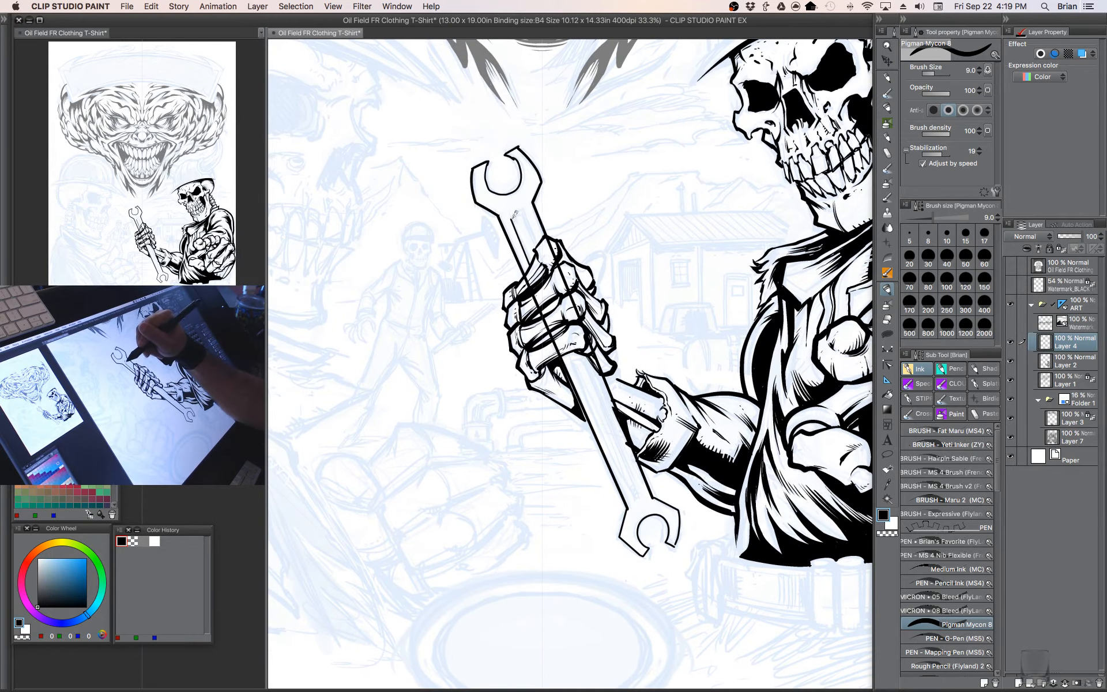
key(bracketleft)
mouse_move(524, 206)
mouse_down()
mouse_move(537, 225)
mouse_move(525, 203)
mouse_up()
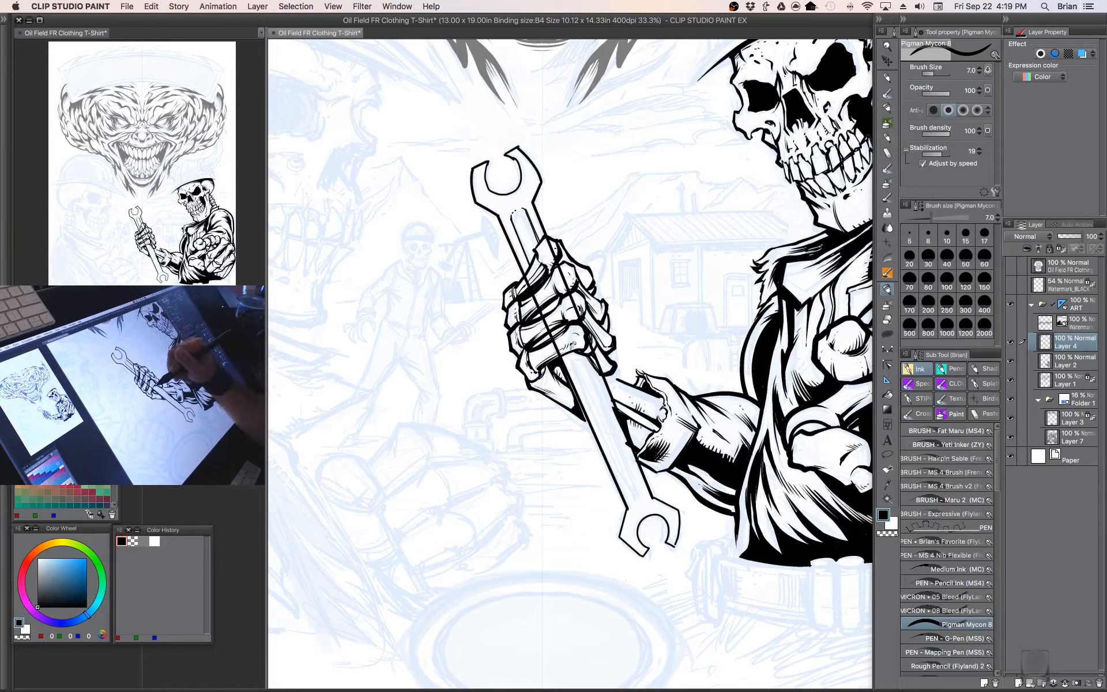
drag(573, 357, 646, 497)
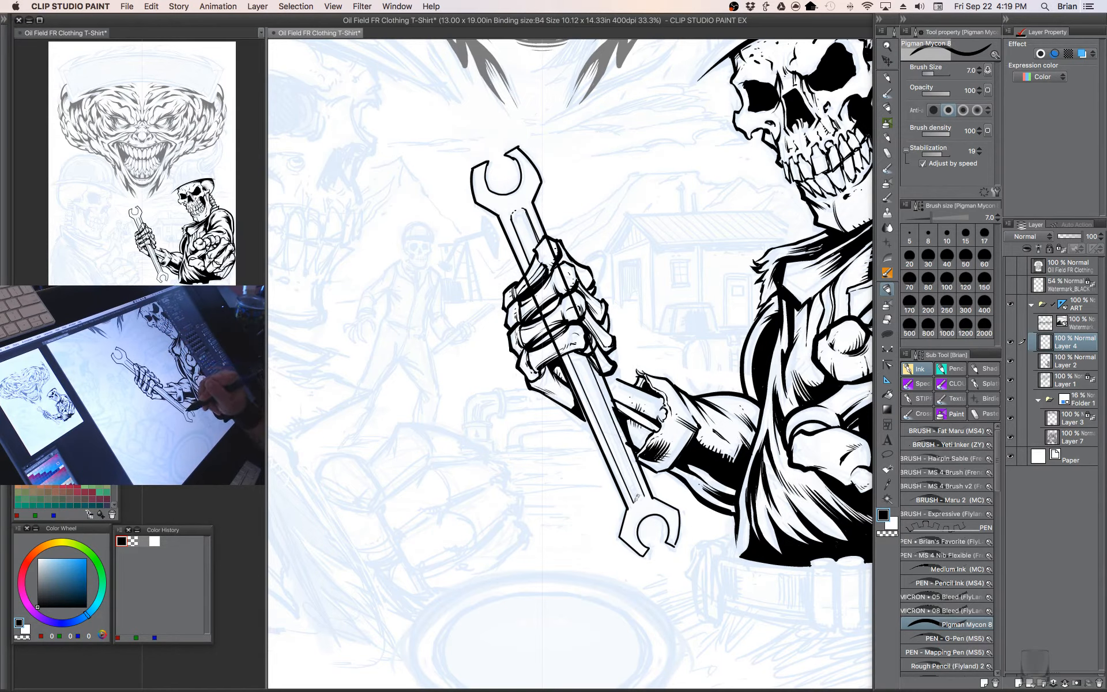
- Fill a black cast shadow on the wrench handle just below the gripping fingers using Lasso fill
click(927, 234)
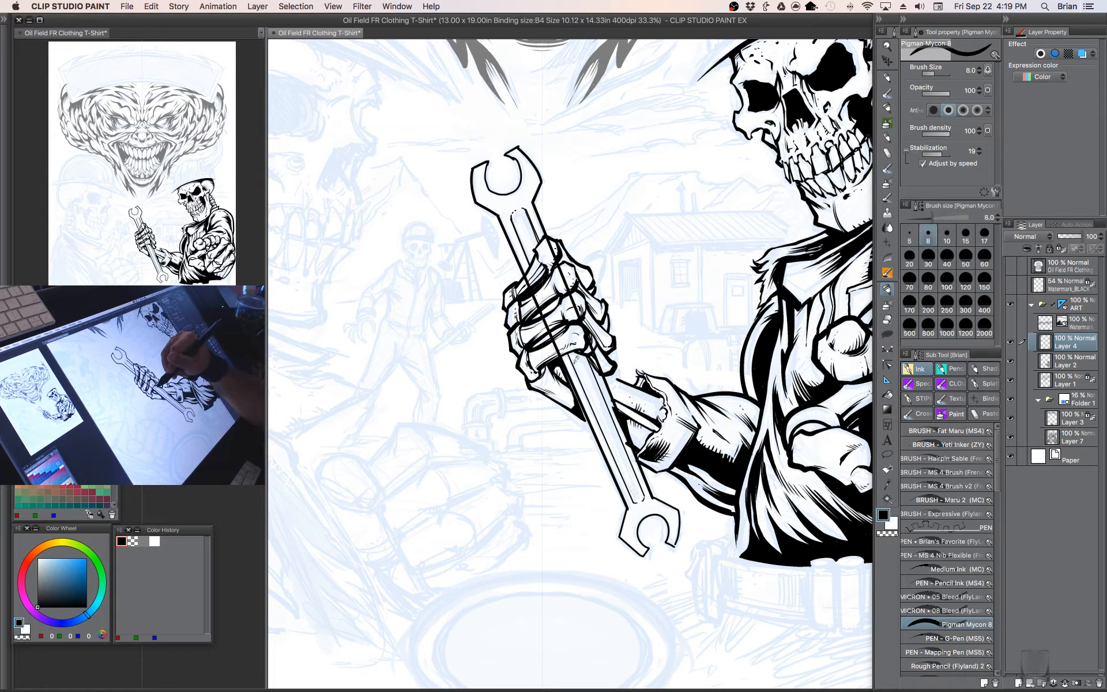
drag(574, 363, 587, 365)
key(u)
drag(568, 356, 594, 364)
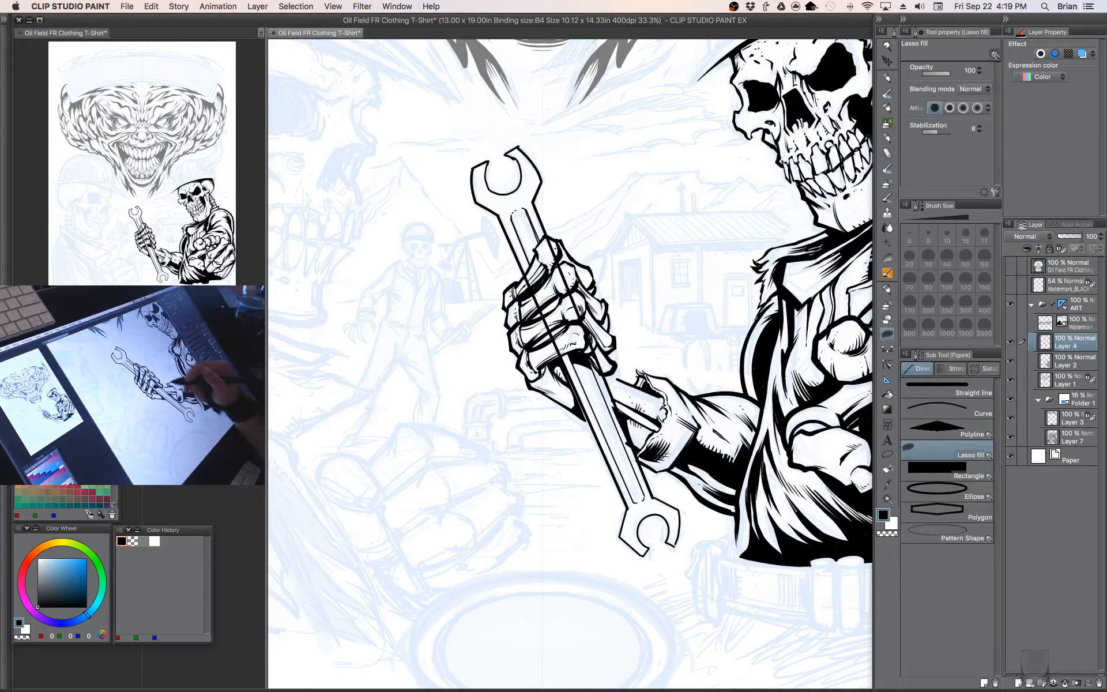
- Erase the handle lines crossing the fingers with a transparent Lasso fill, and merge the wrench layer down into Layer 2
key(c)
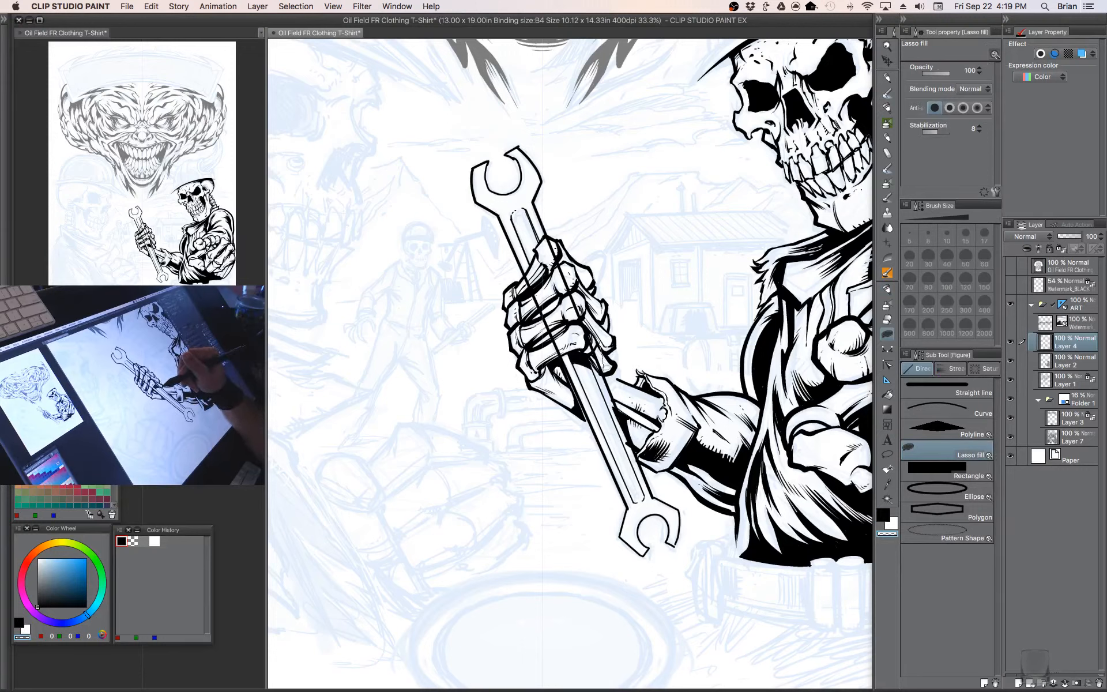
mouse_move(579, 352)
mouse_down()
mouse_move(550, 353)
mouse_move(522, 292)
mouse_move(543, 242)
mouse_move(557, 247)
mouse_up()
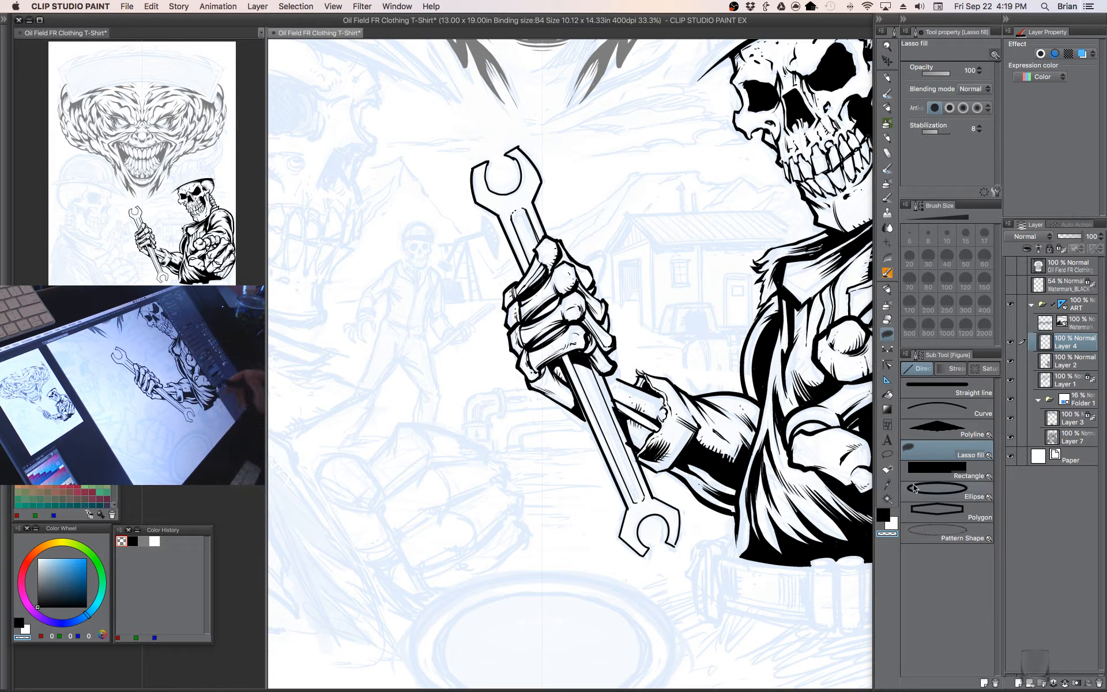
key(super+e)
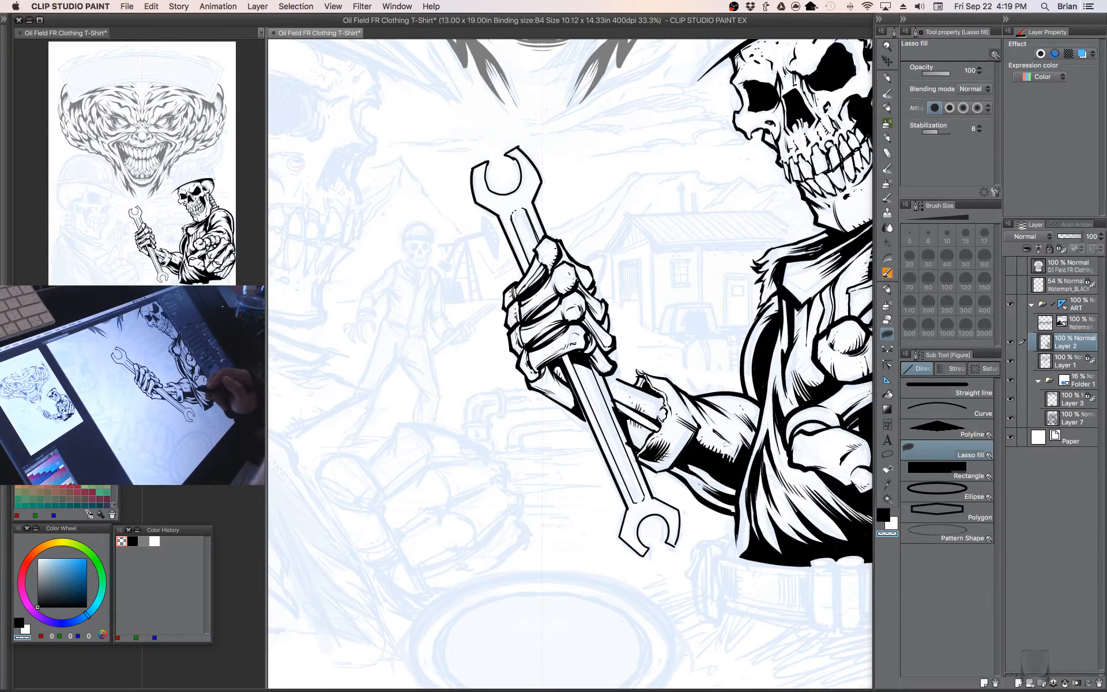
- Ink small detail lines on the hand and forearm bones beside the wrench with Pigman Mycon 8, finishing at size 9
key(p)
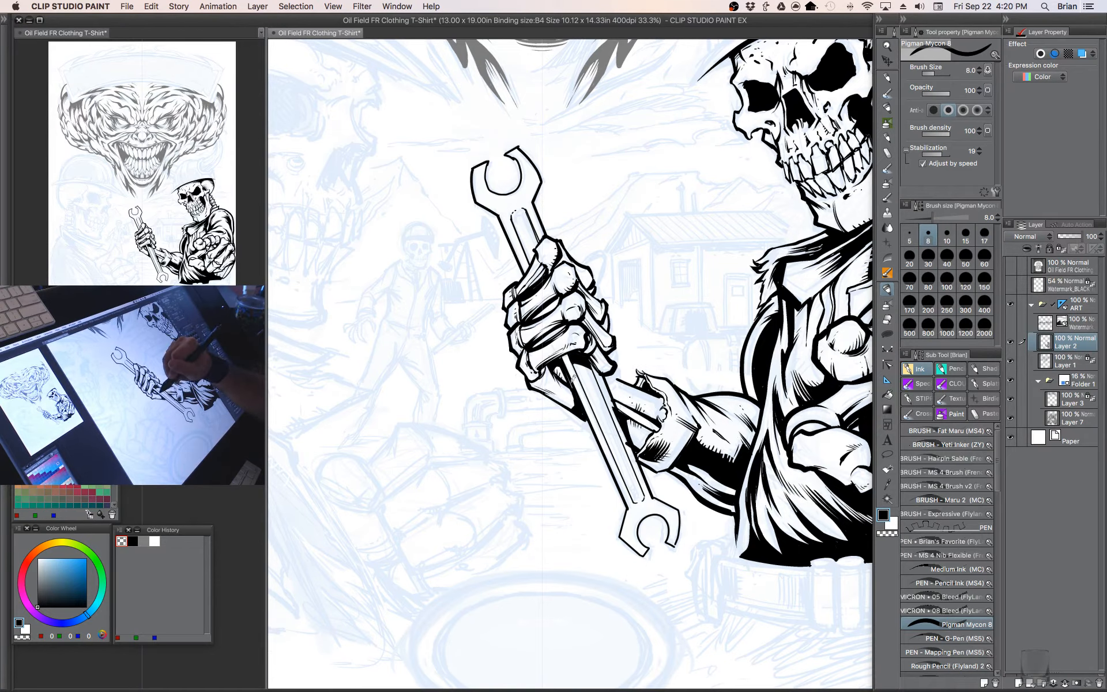
mouse_move(765, 508)
mouse_down()
mouse_move(757, 498)
mouse_move(746, 518)
mouse_up()
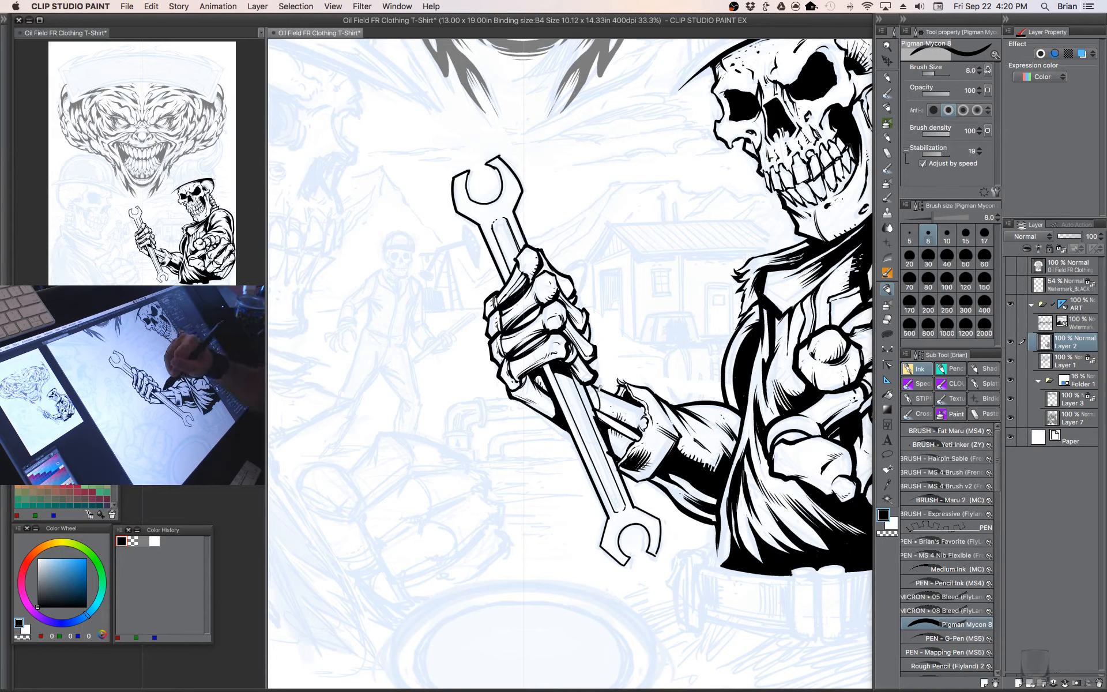
key(bracketright)
drag(592, 383, 601, 408)
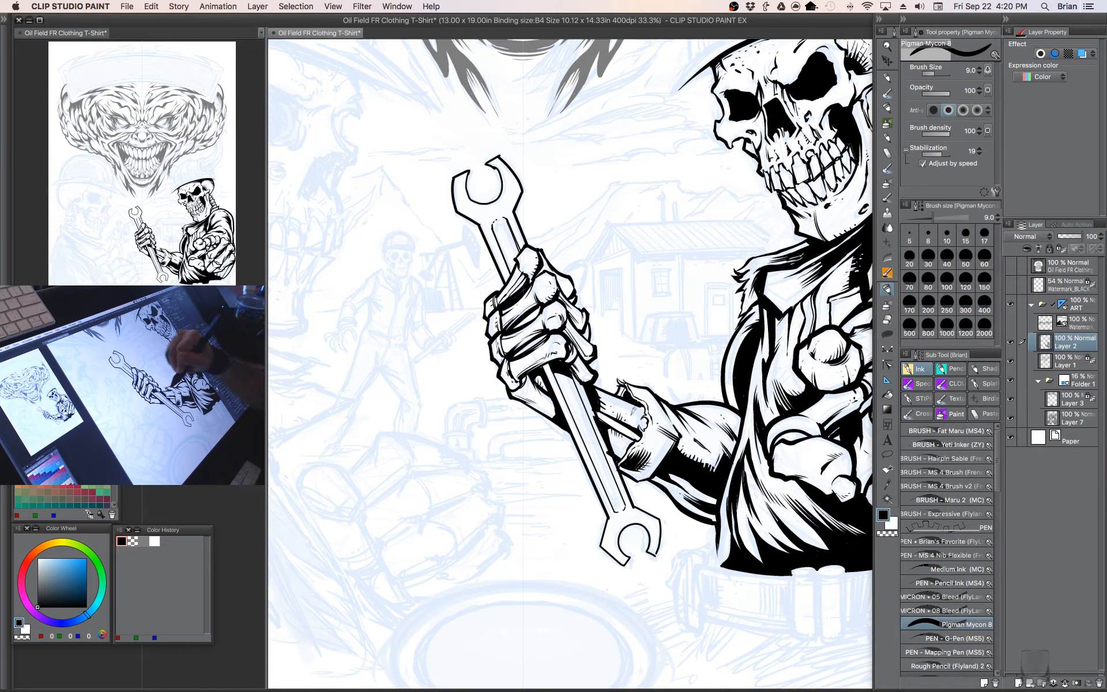
- Touch up the shading on the palm and wrist bones beside the wrench with the MS 4 Nib Flexible pen at size 15
click(969, 541)
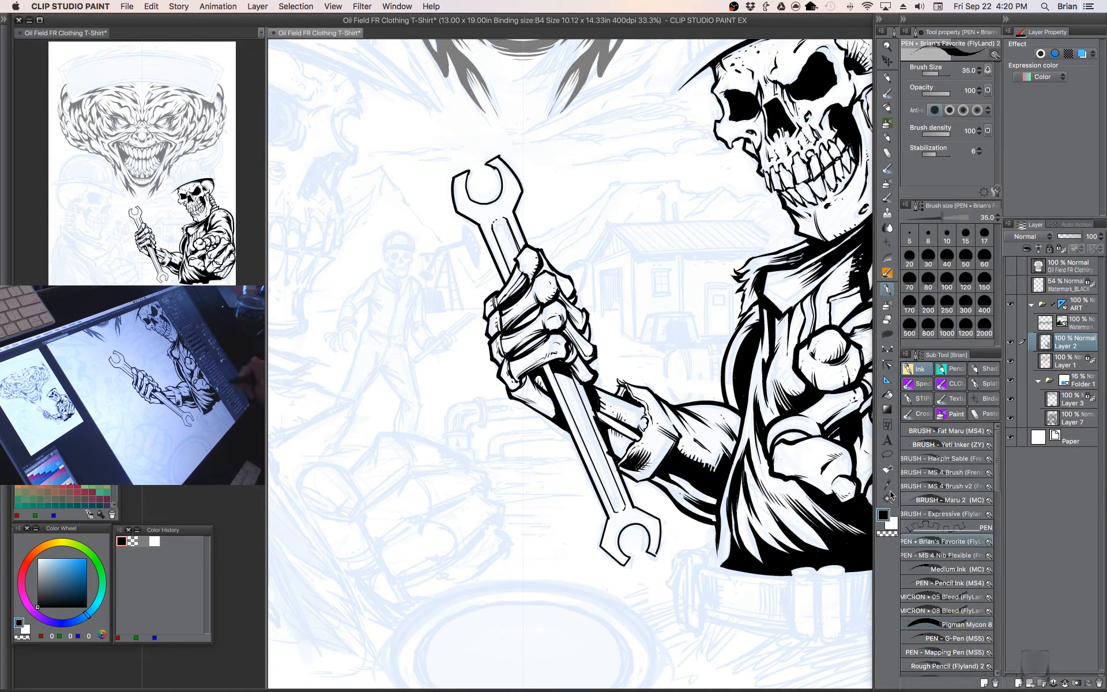
click(943, 556)
key(bracketleft)
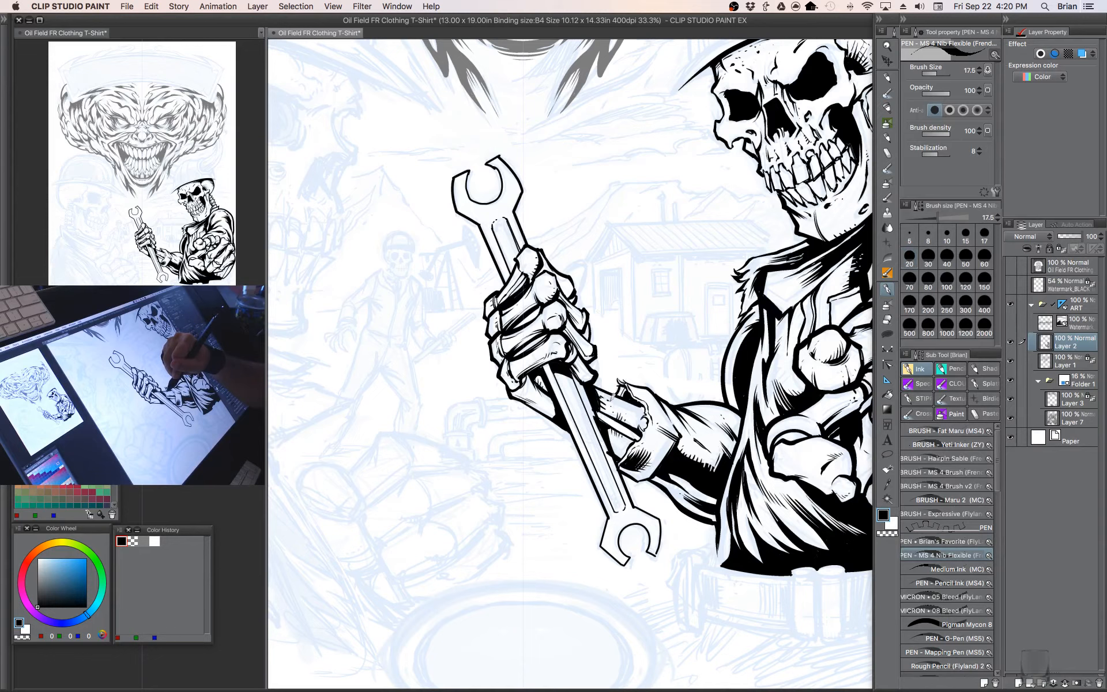
key(bracketleft)
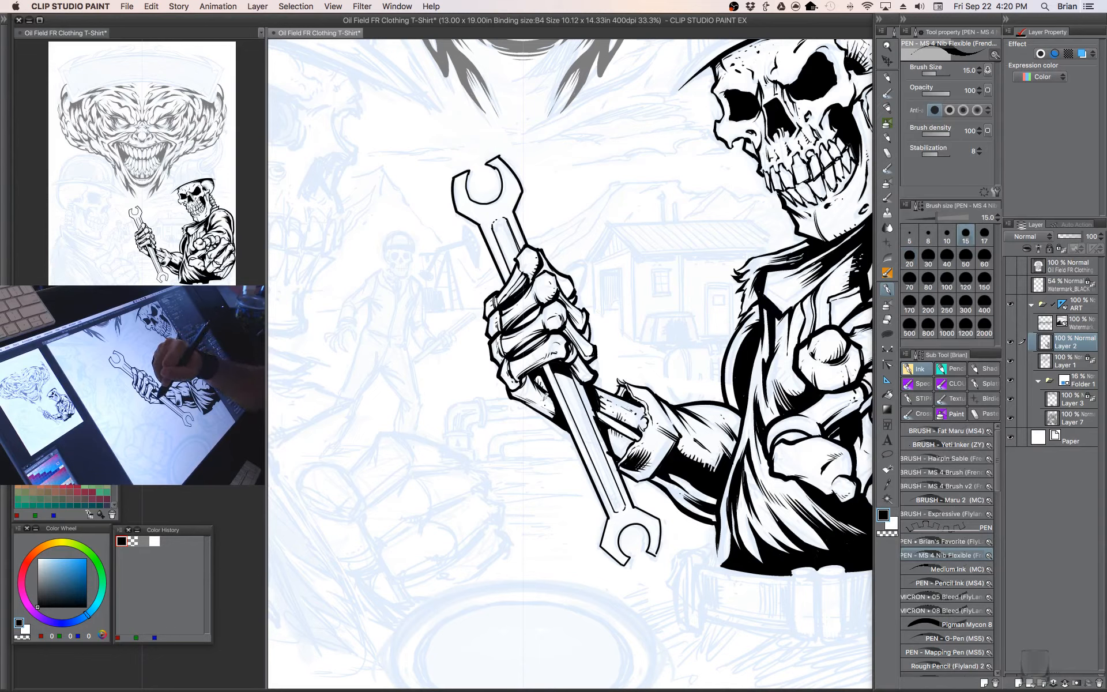
key(c)
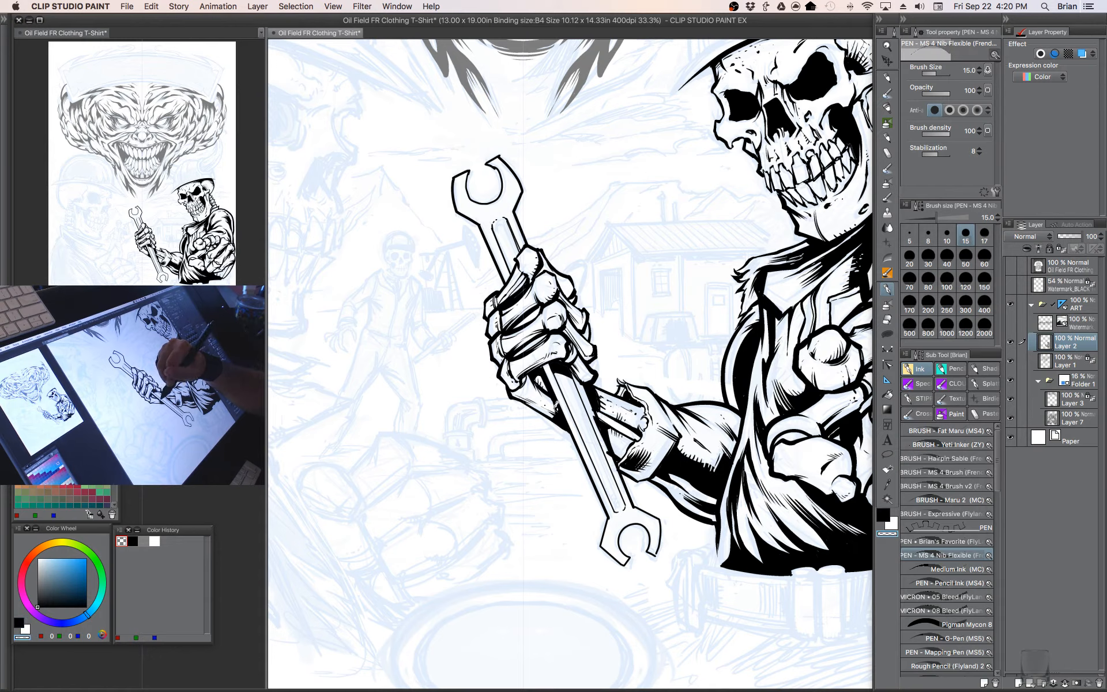
key(c)
key(c)
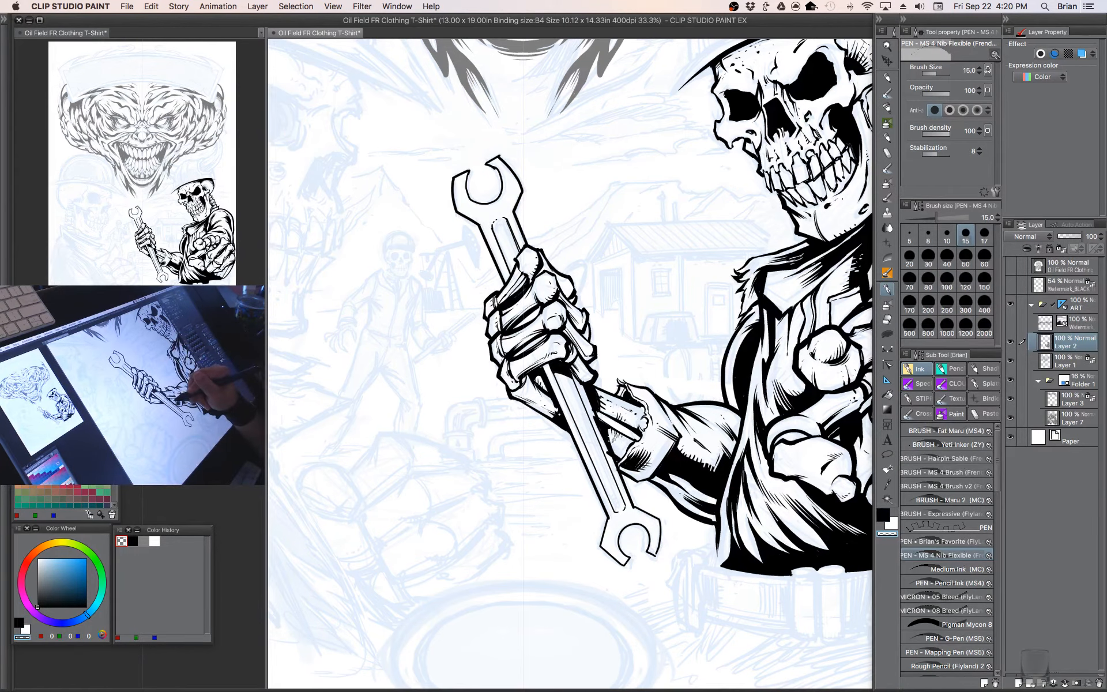
- Darken one side of the groove along the lower wrench handle and clean up the stroke with transparent colour
drag(717, 459, 725, 385)
key(c)
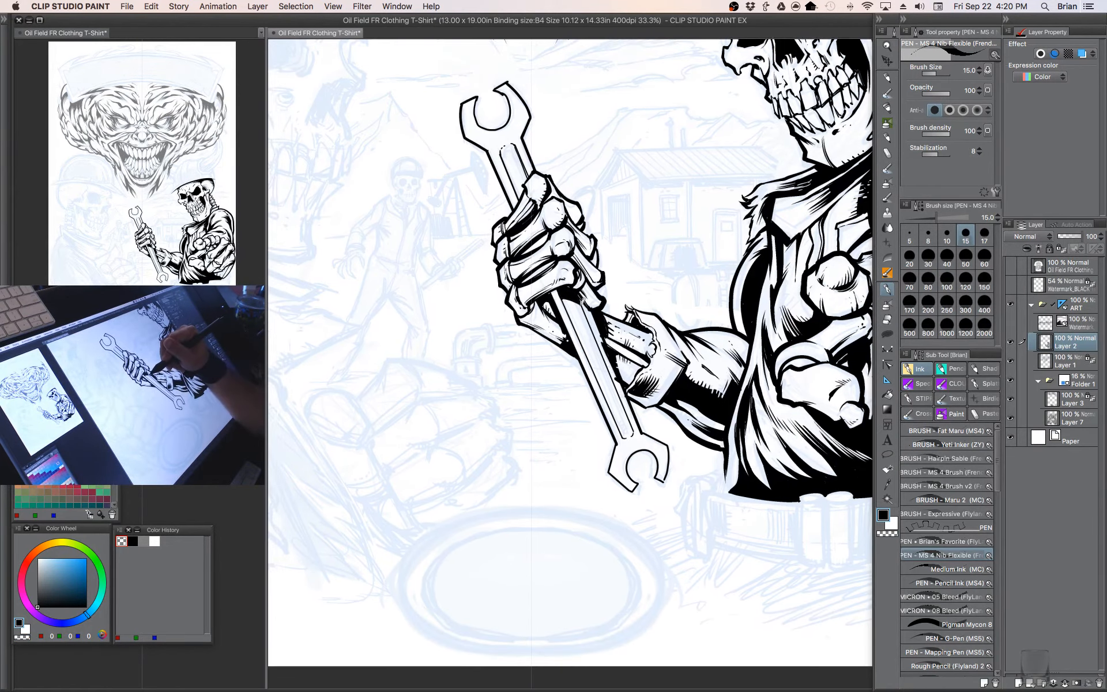
drag(589, 325, 634, 430)
key(c)
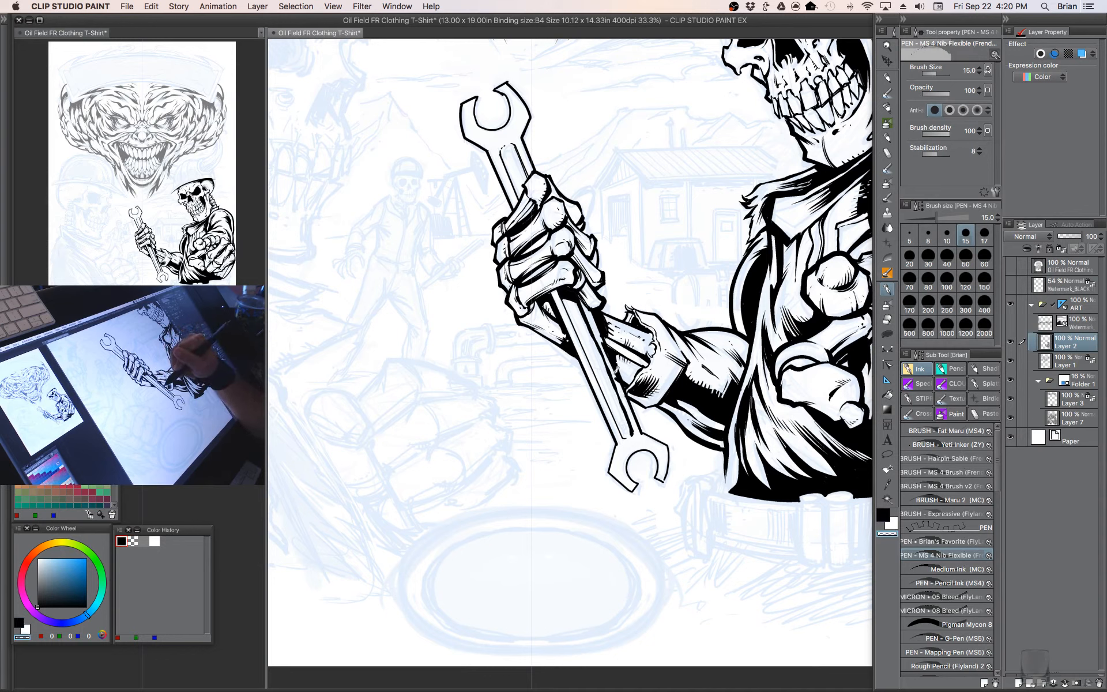
drag(595, 306, 593, 311)
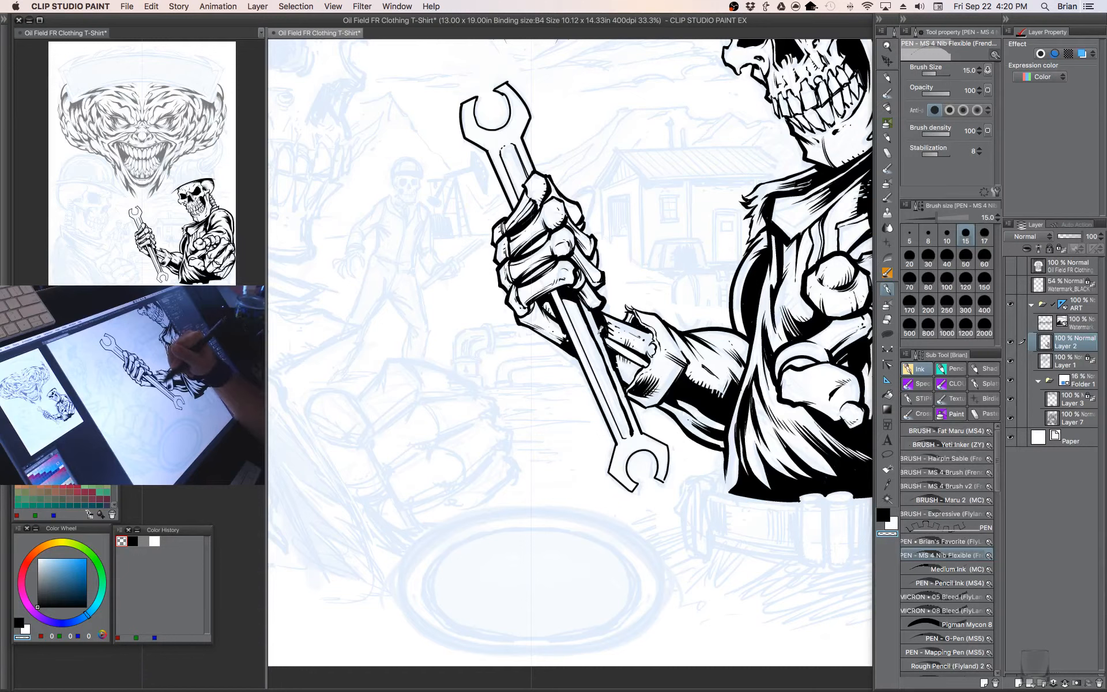
- Darken the end of the handle's groove above the gripping fingers with black ink
drag(616, 365, 670, 458)
key(c)
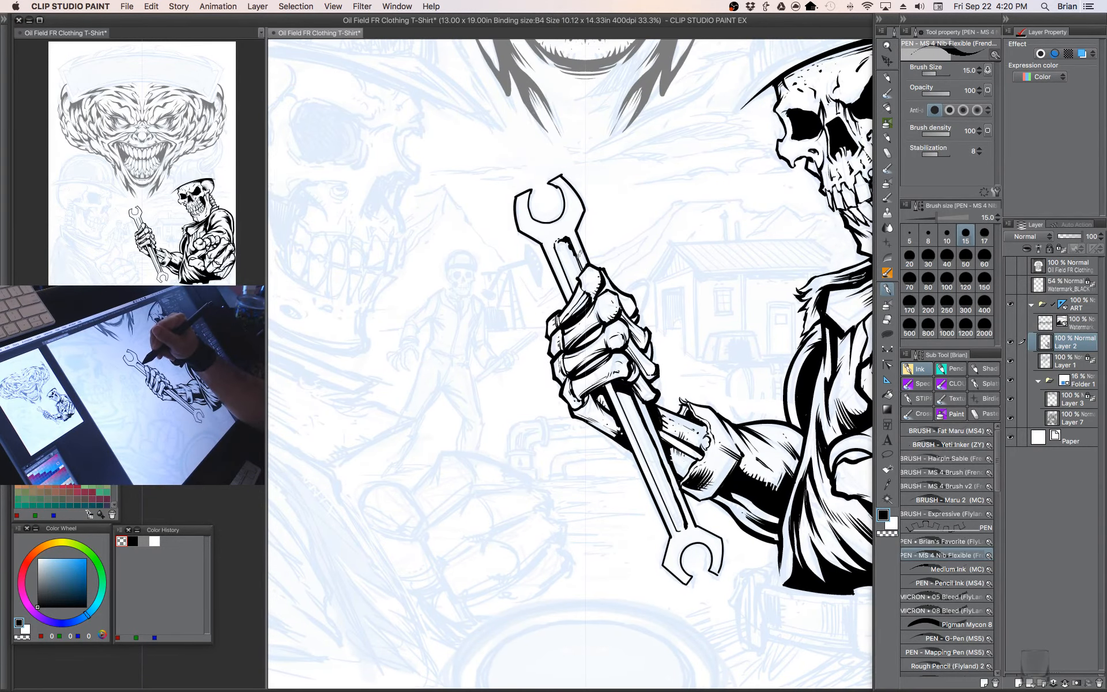
drag(605, 317, 609, 323)
drag(704, 467, 686, 482)
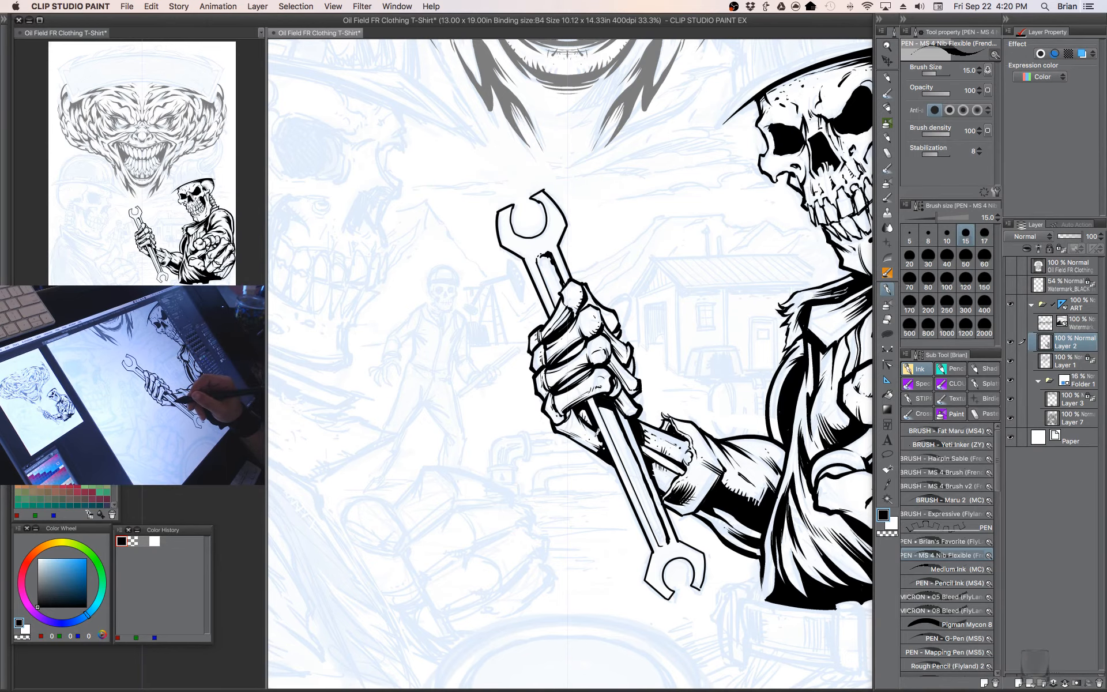
mouse_move(596, 423)
mouse_down()
mouse_move(601, 434)
mouse_move(604, 377)
mouse_up()
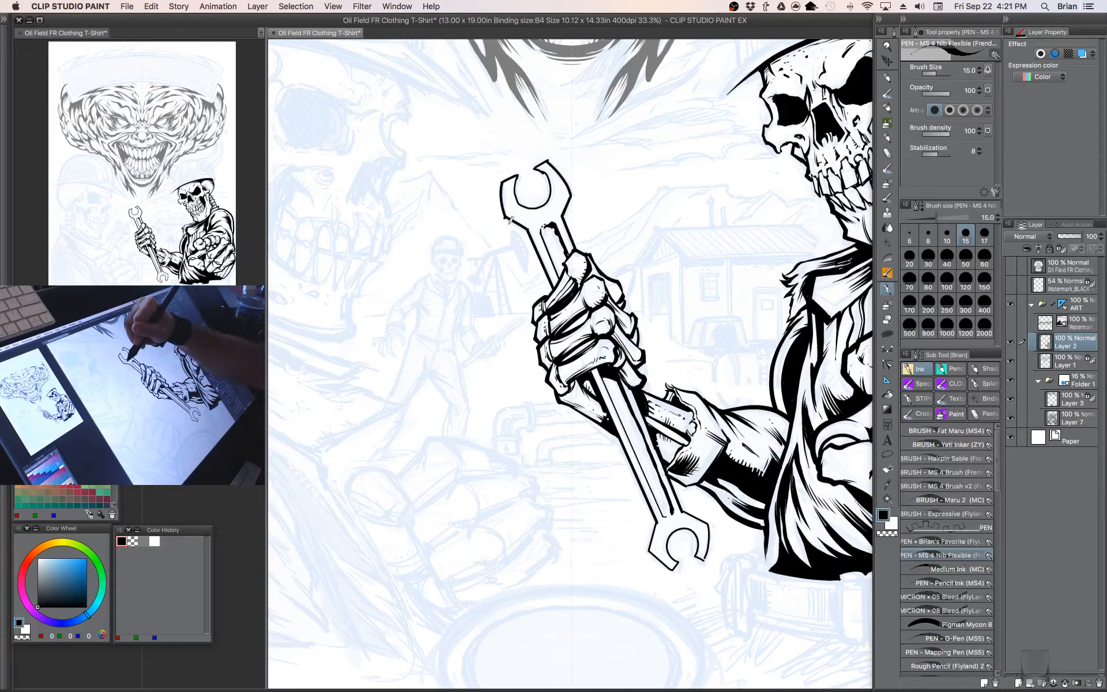
- Ink small detail strokes along the wrench's upper jaw and handle with the MS 4 Nib Flexible pen, reducing the size to 12.5
drag(508, 217, 533, 224)
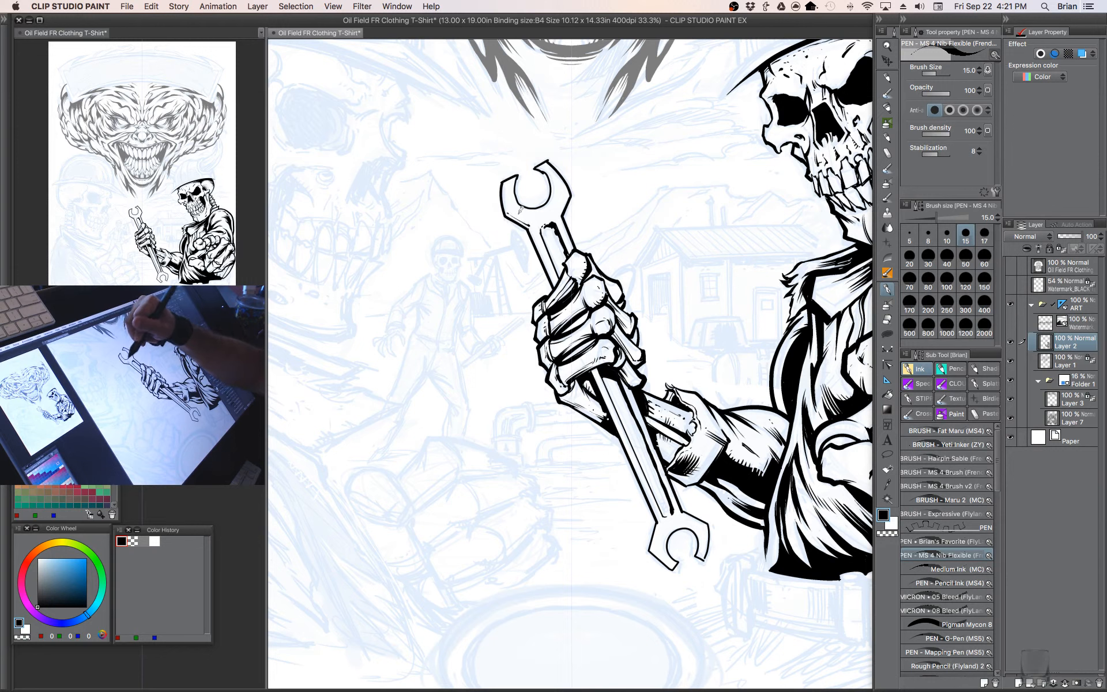
drag(537, 234, 562, 283)
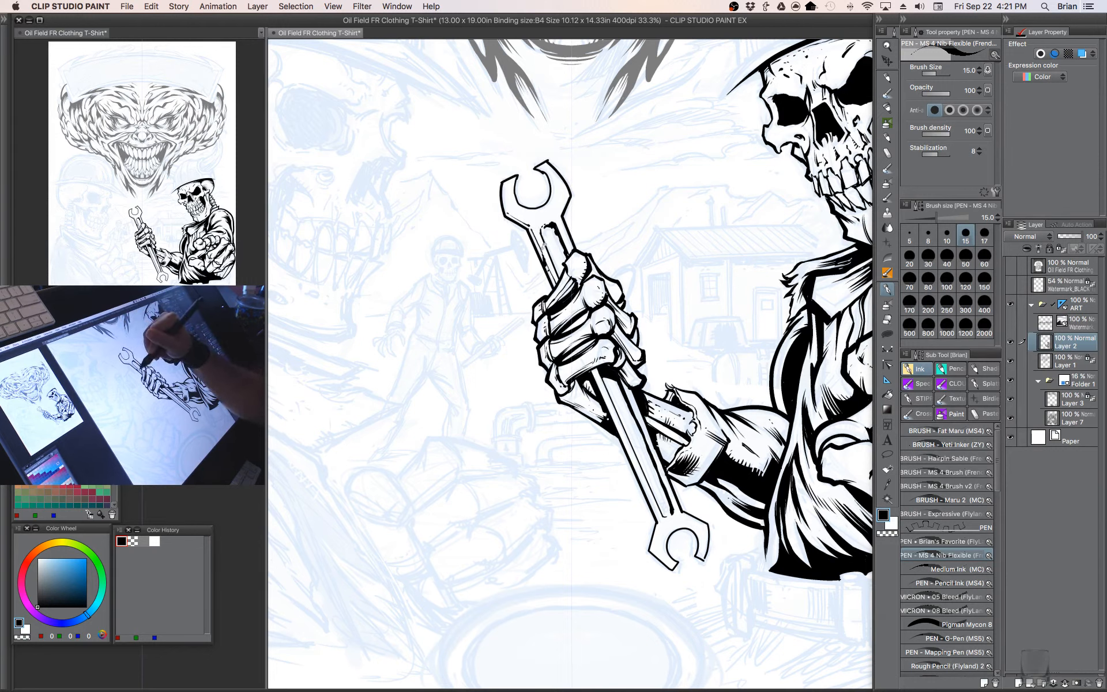
key(bracketleft)
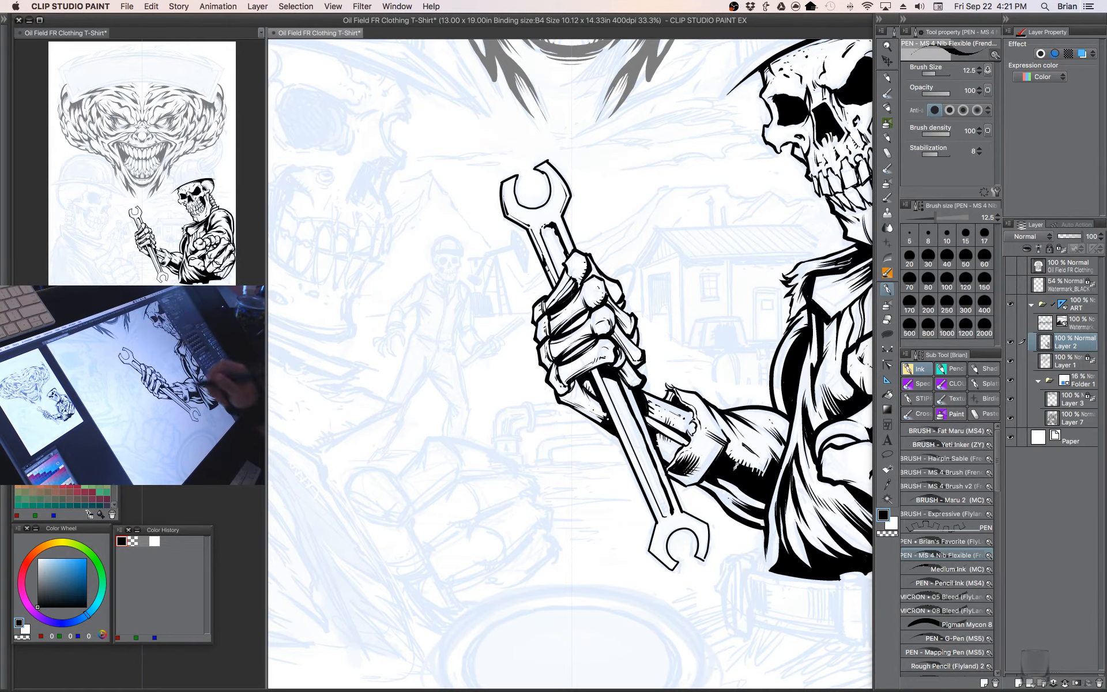
drag(658, 535, 628, 425)
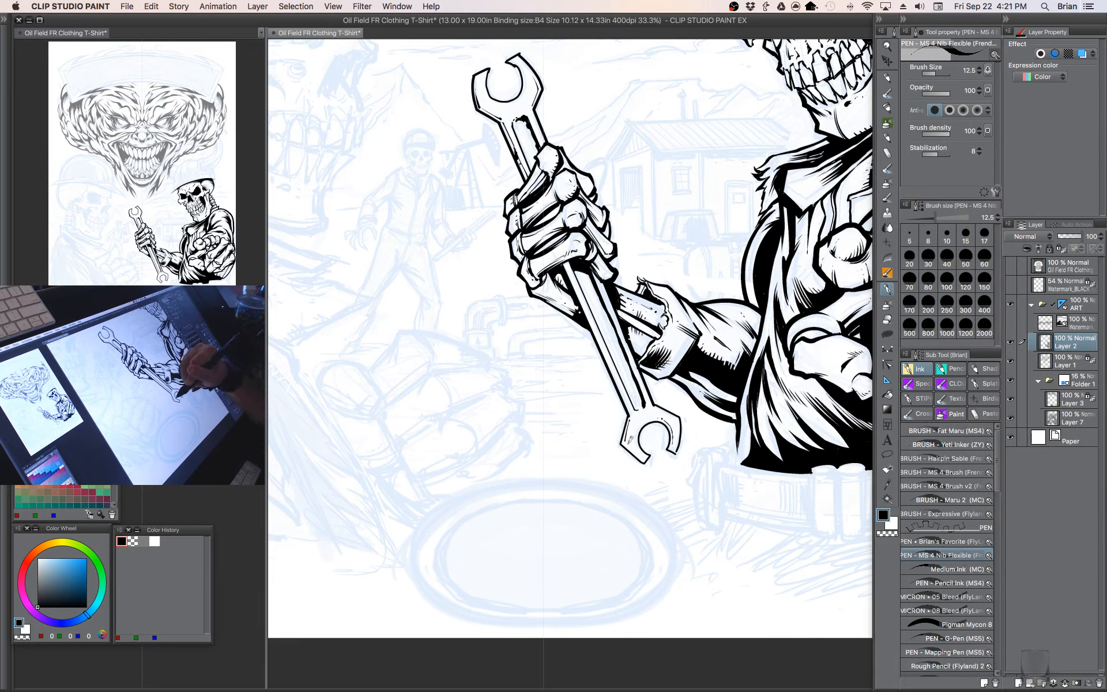
drag(676, 384, 699, 417)
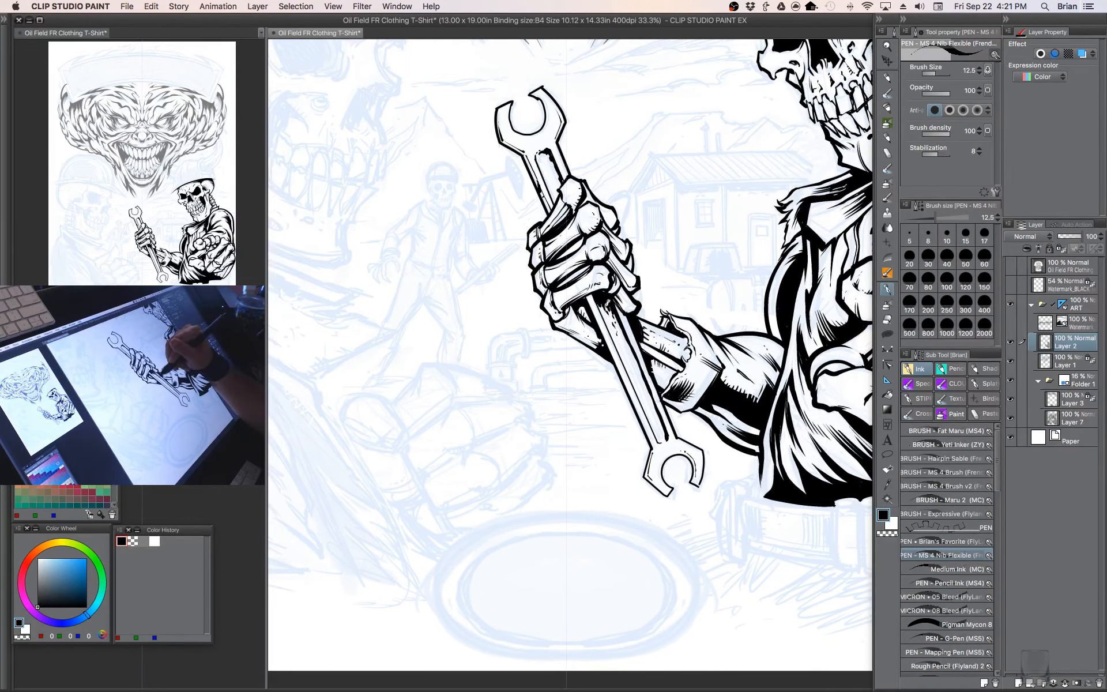
drag(610, 311, 607, 299)
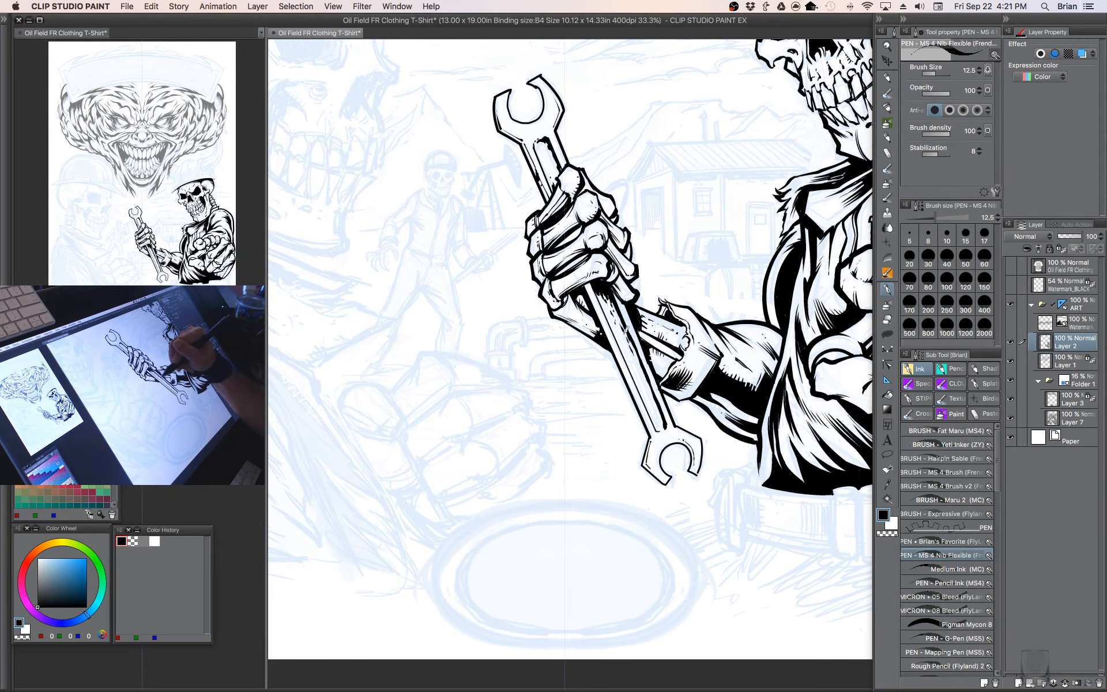
drag(716, 443, 712, 523)
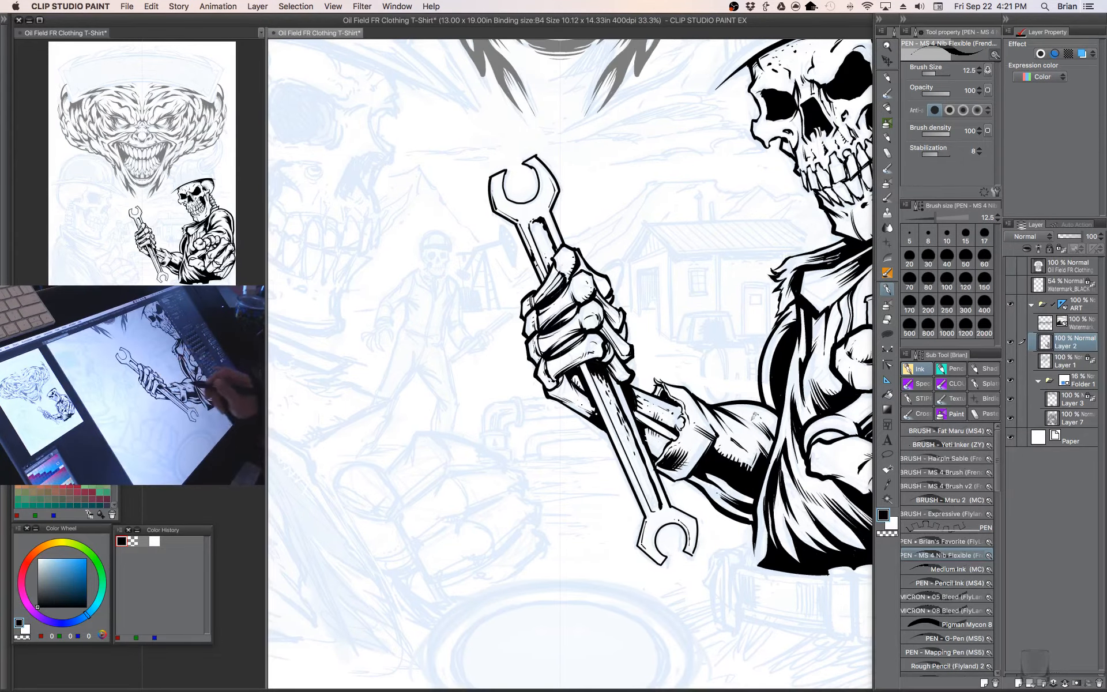
- Ink the small belt pouch with its flap, snap and side shading beside the wrench's lower jaw
drag(818, 251, 641, 490)
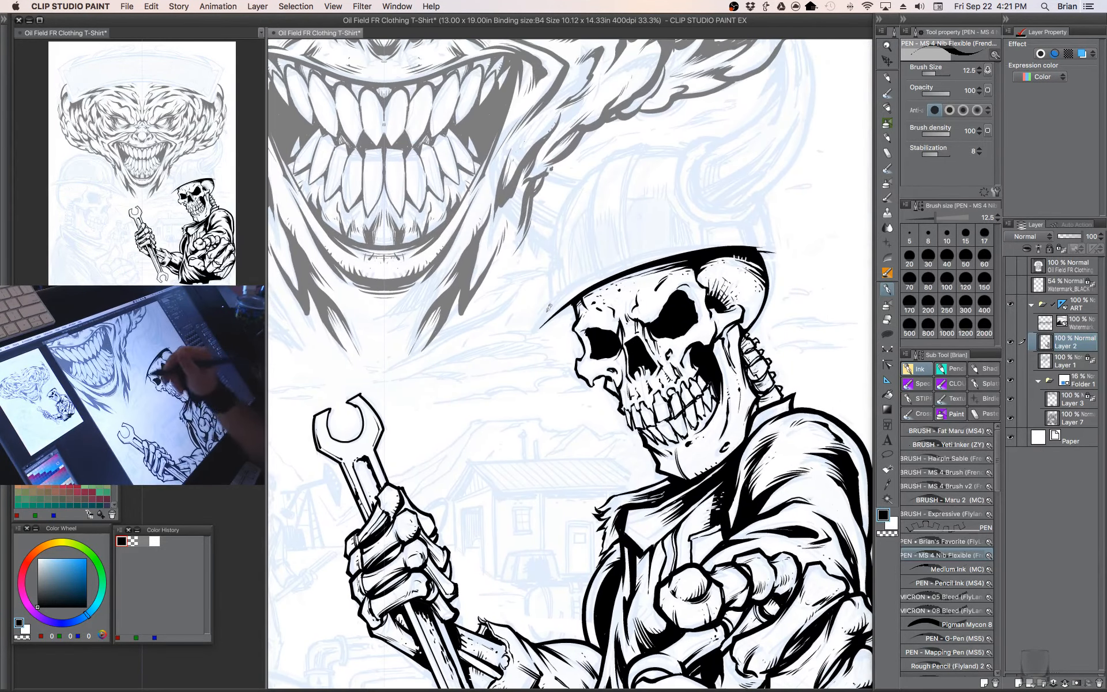
mouse_move(727, 683)
mouse_down()
mouse_move(724, 414)
mouse_move(748, 386)
mouse_move(787, 398)
mouse_up()
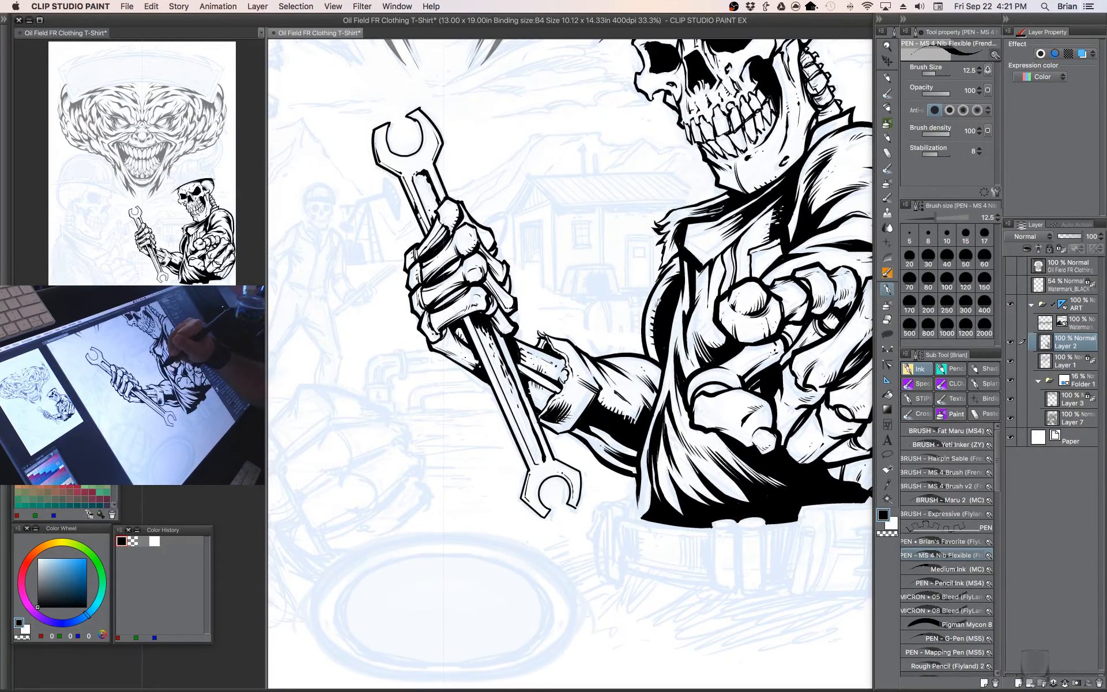
drag(768, 481, 738, 403)
mouse_move(561, 461)
mouse_down()
mouse_move(566, 496)
mouse_move(591, 508)
mouse_move(597, 437)
mouse_move(573, 422)
mouse_up()
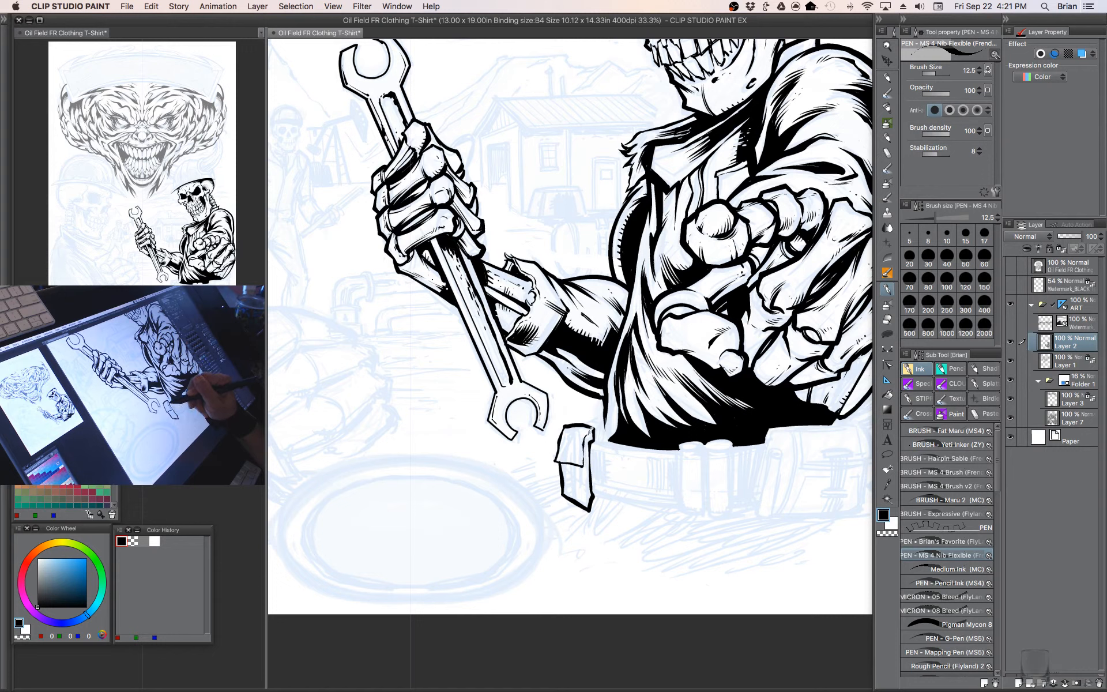
mouse_move(583, 454)
mouse_down()
mouse_move(582, 465)
mouse_move(572, 427)
mouse_up()
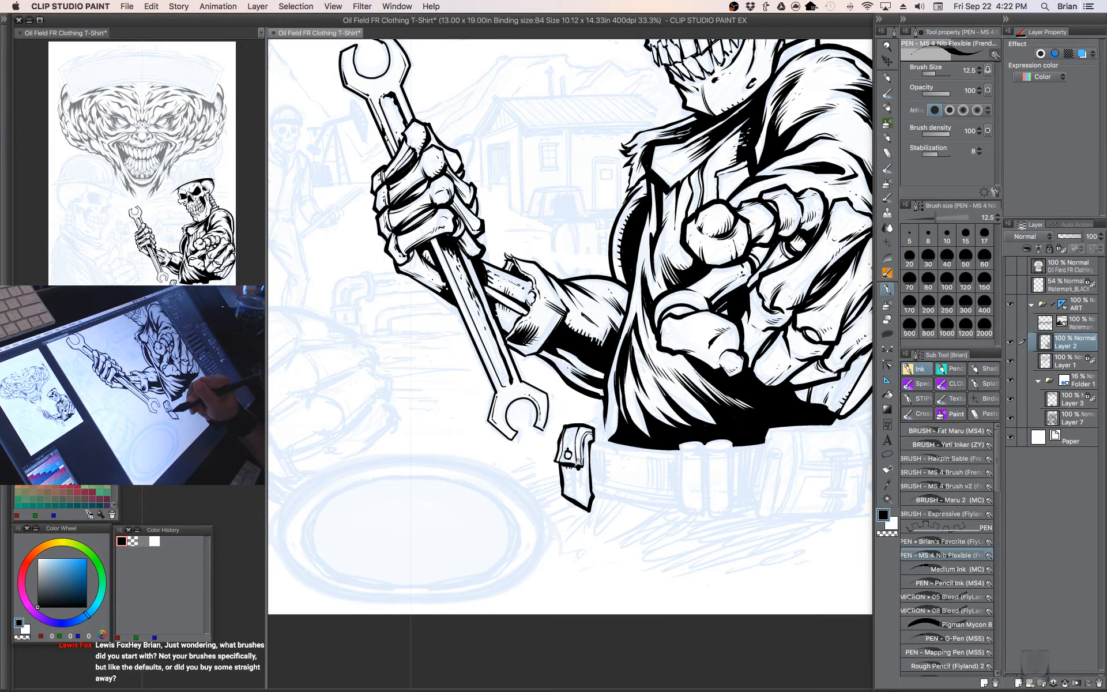
drag(582, 493, 585, 503)
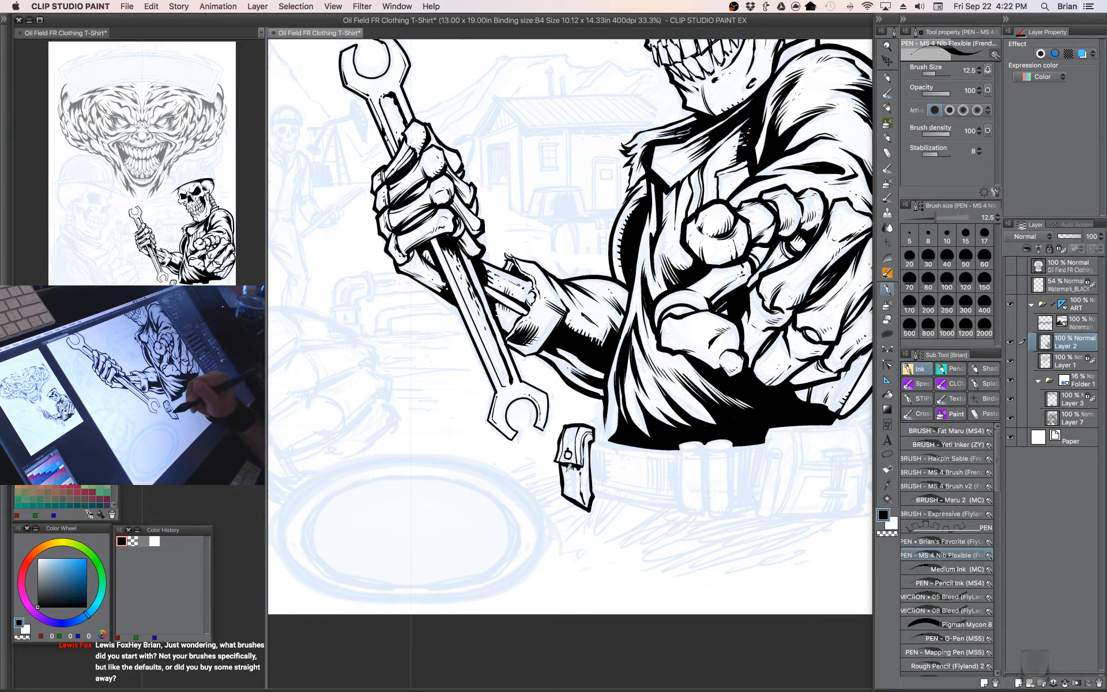
- Ink the two rounded vertical belt loops below the jacket hem over the blue sketch and save the file
mouse_move(681, 447)
mouse_down()
mouse_move(640, 420)
mouse_move(640, 443)
mouse_up()
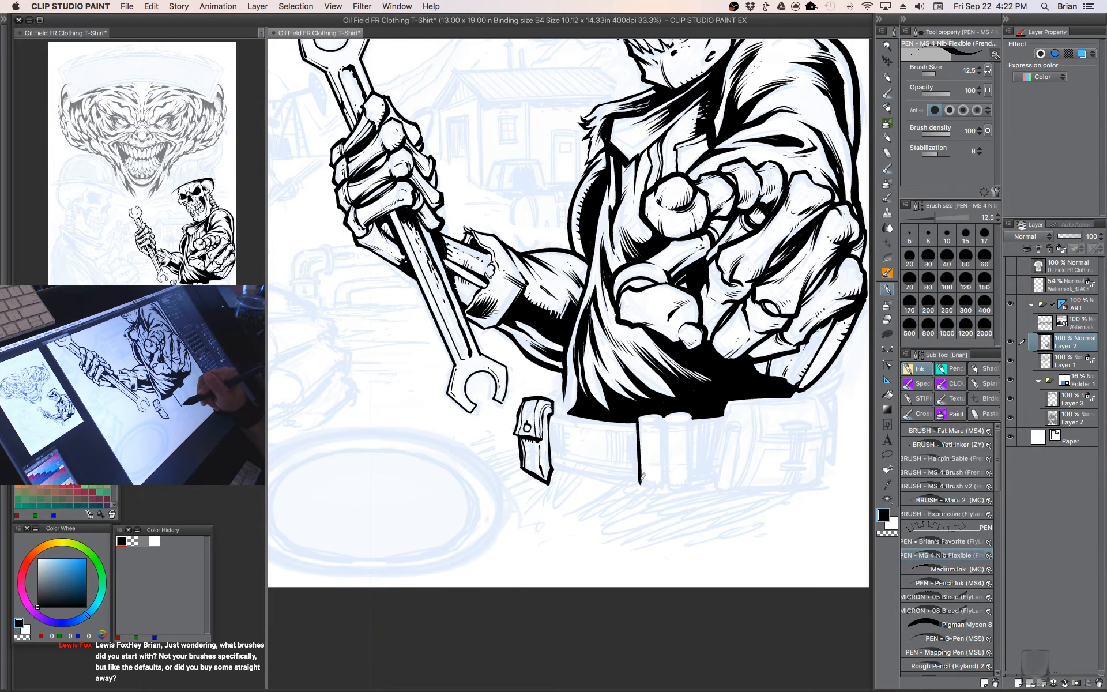
mouse_move(640, 477)
mouse_down()
mouse_move(652, 491)
mouse_move(668, 486)
mouse_up()
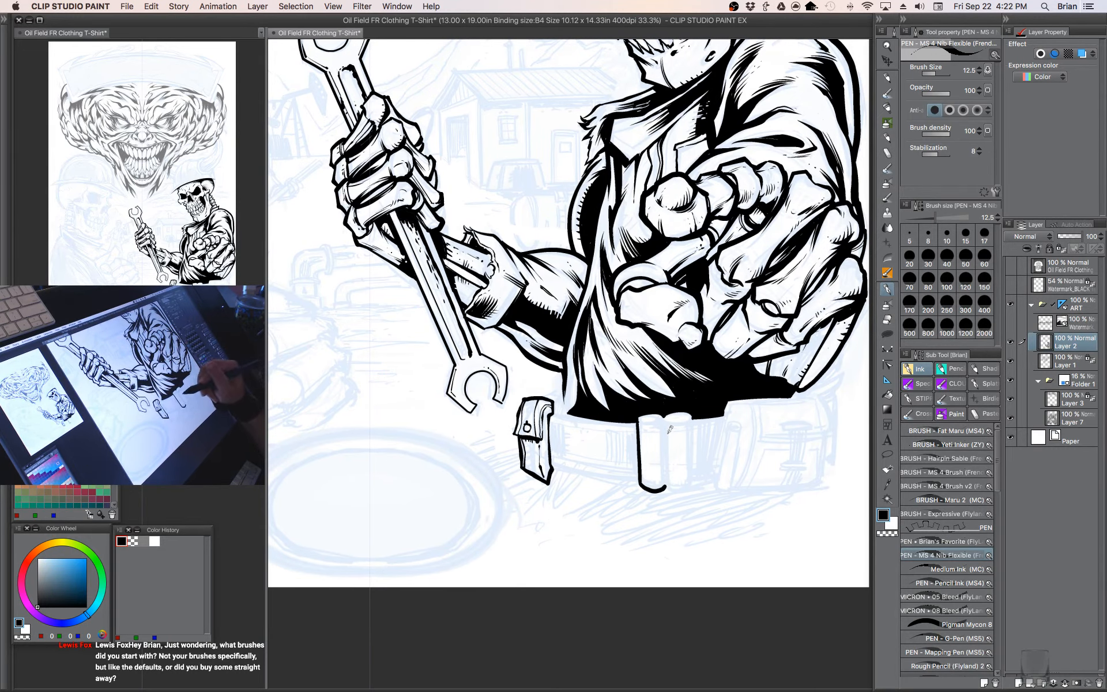
mouse_move(668, 418)
mouse_down()
mouse_move(669, 490)
mouse_move(693, 483)
mouse_up()
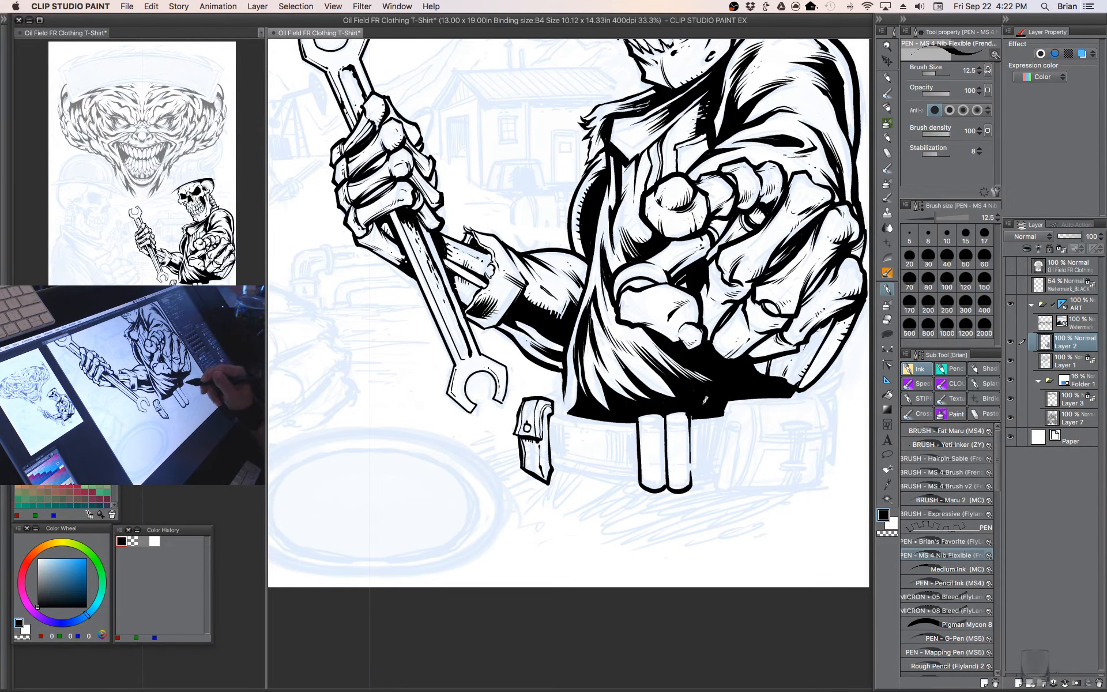
drag(707, 415, 678, 563)
key(super+minus)
key(super+minus)
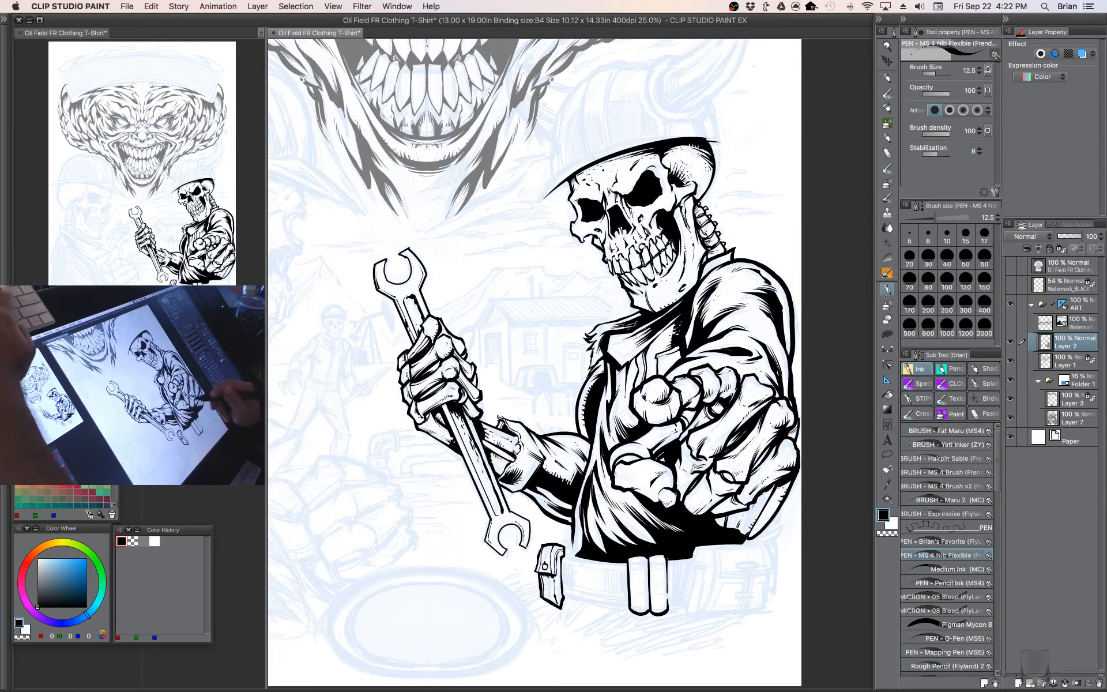
drag(728, 338, 766, 373)
key(super+s)
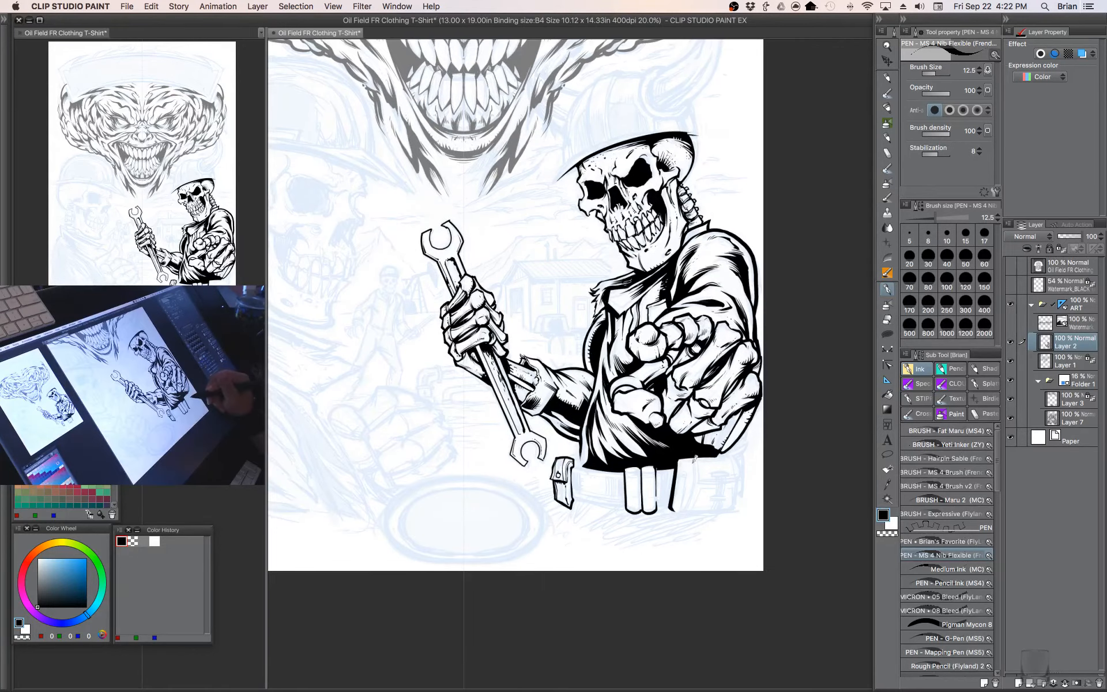
- Outline the large belt pouch below the pointing hand at pen size 9 and ink the belt band joining both pouches
key([)
mouse_move(680, 463)
mouse_down()
mouse_move(696, 459)
mouse_move(685, 513)
mouse_move(734, 508)
mouse_move(741, 469)
mouse_up()
key([)
key(bracketright)
key(bracketleft)
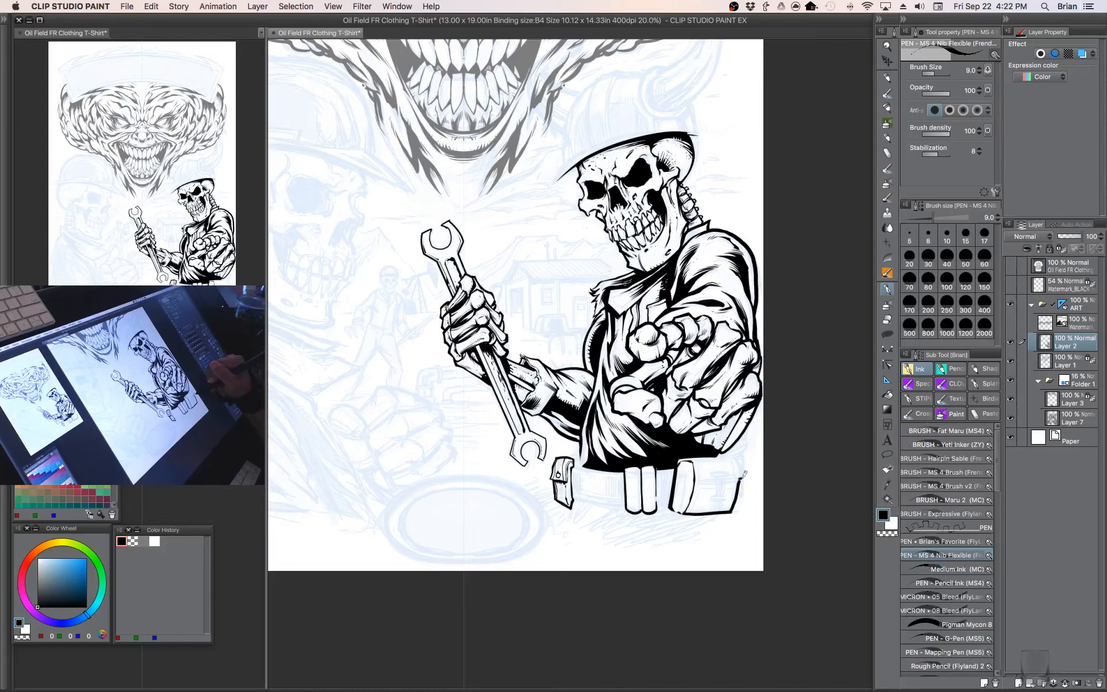
drag(742, 477, 698, 458)
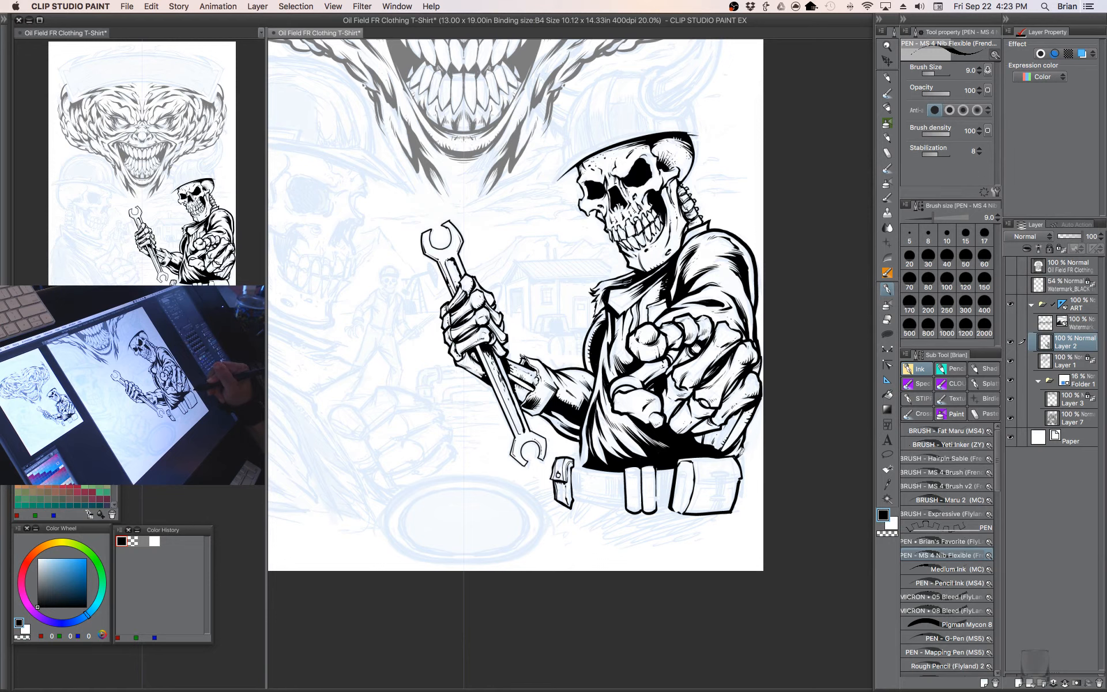
drag(749, 460, 751, 455)
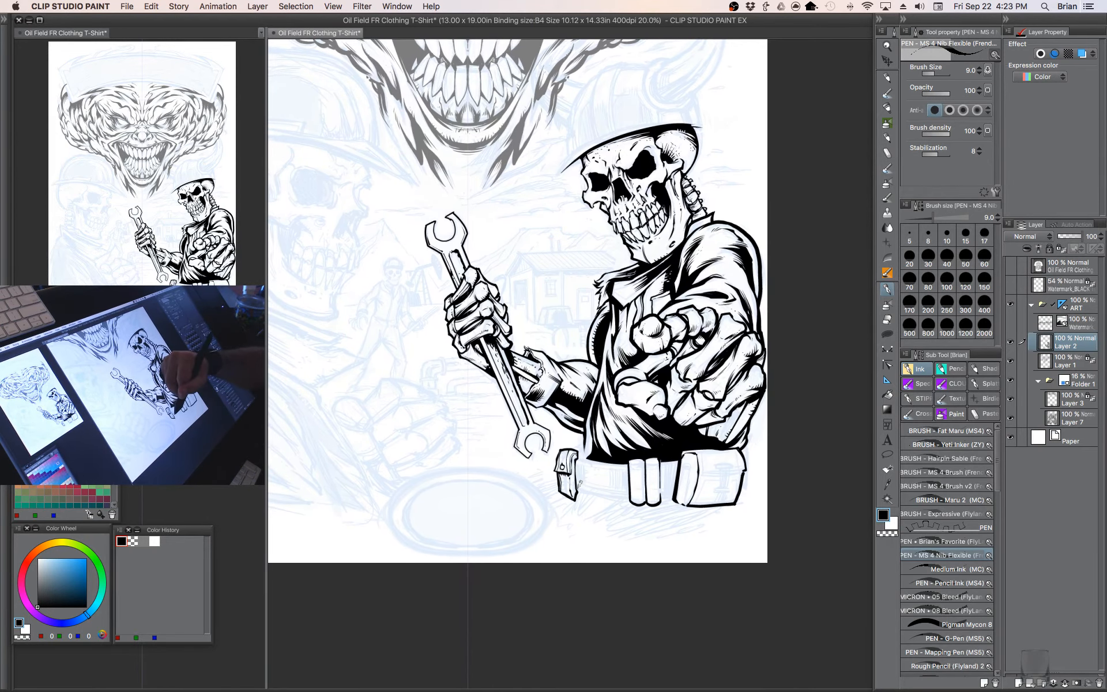
drag(579, 484, 634, 501)
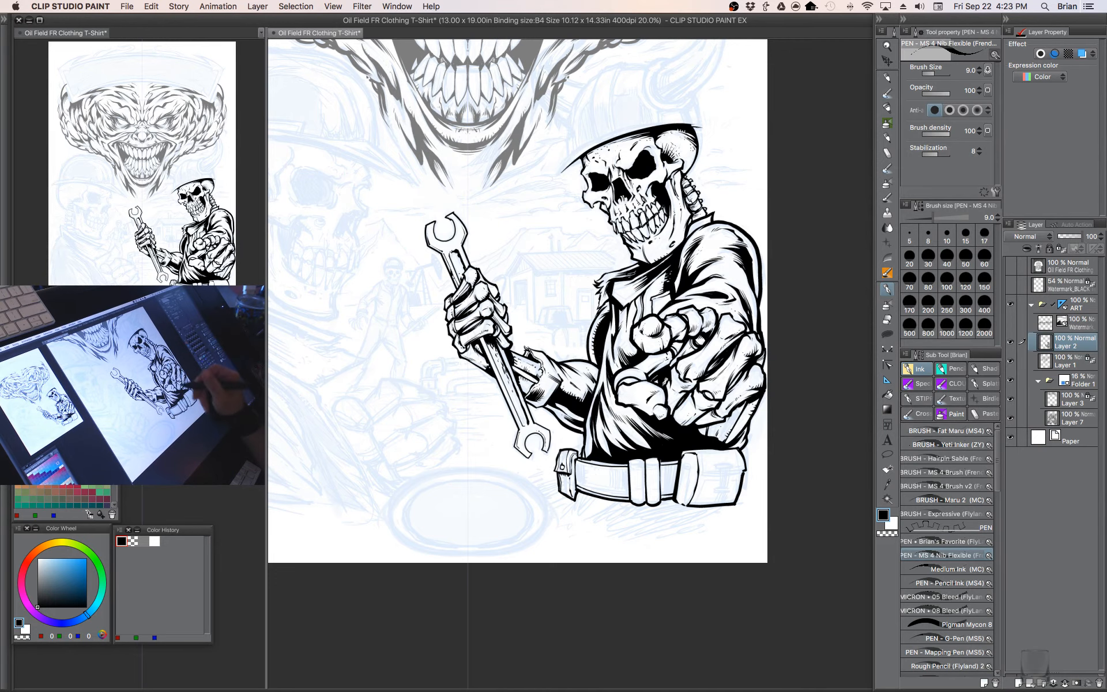
- Shade both ends of the belt band between the small pouch and the loops with BRUSH - Fat Maru (MS4) at size 175
drag(661, 377, 675, 446)
click(946, 541)
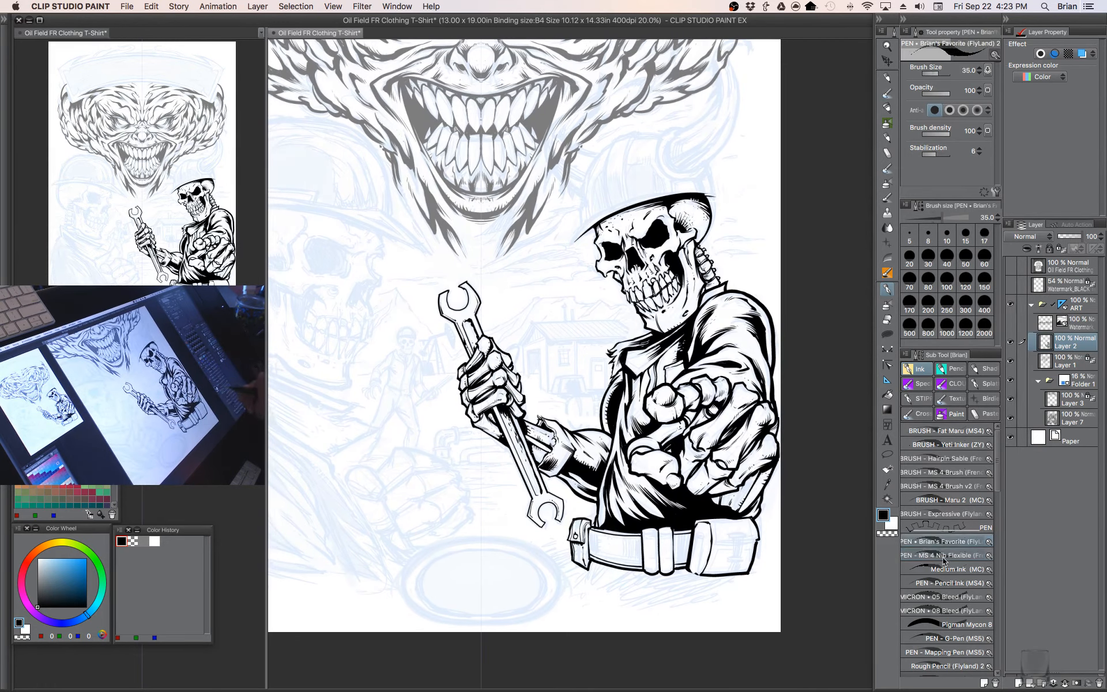
drag(711, 530, 708, 519)
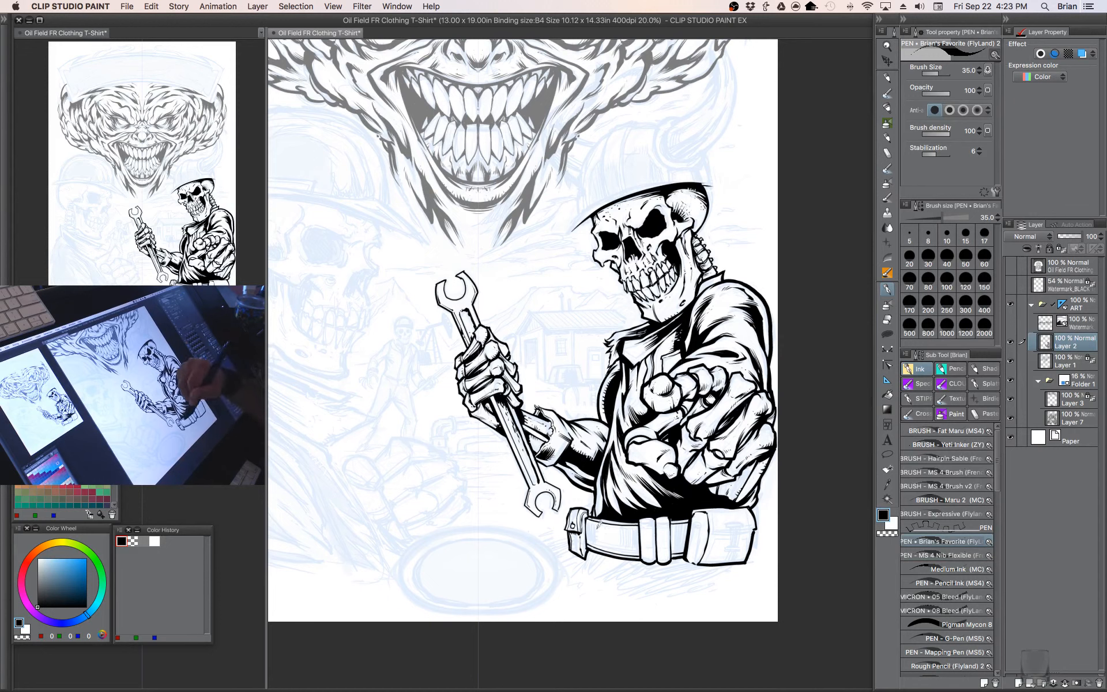
drag(604, 540, 629, 544)
click(945, 514)
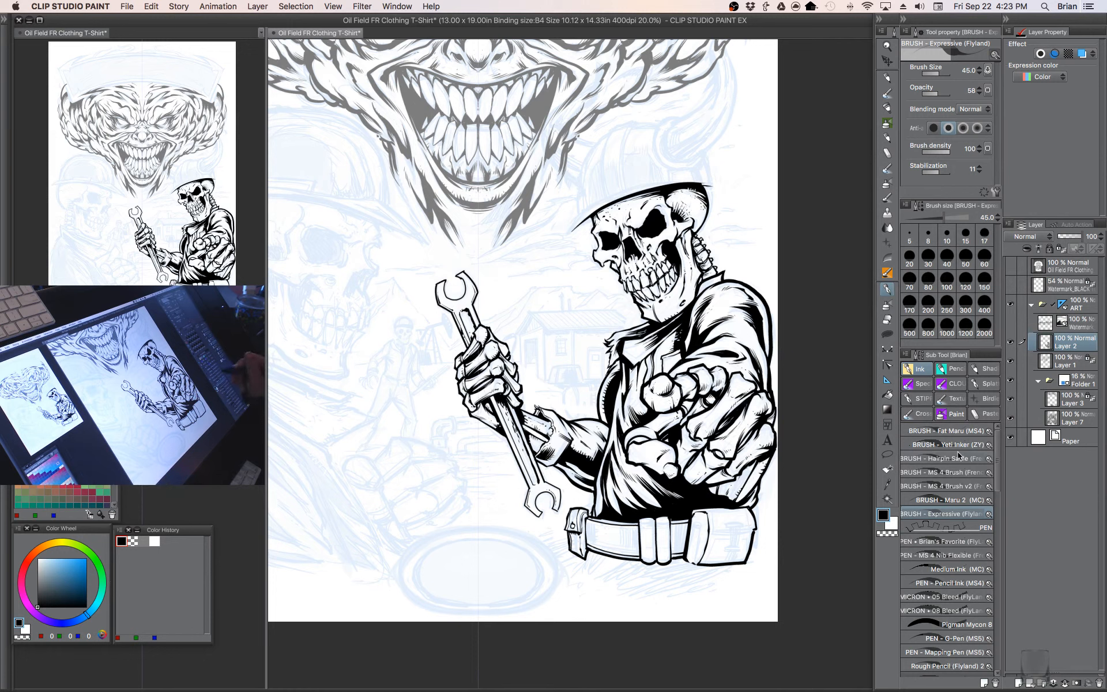
click(949, 431)
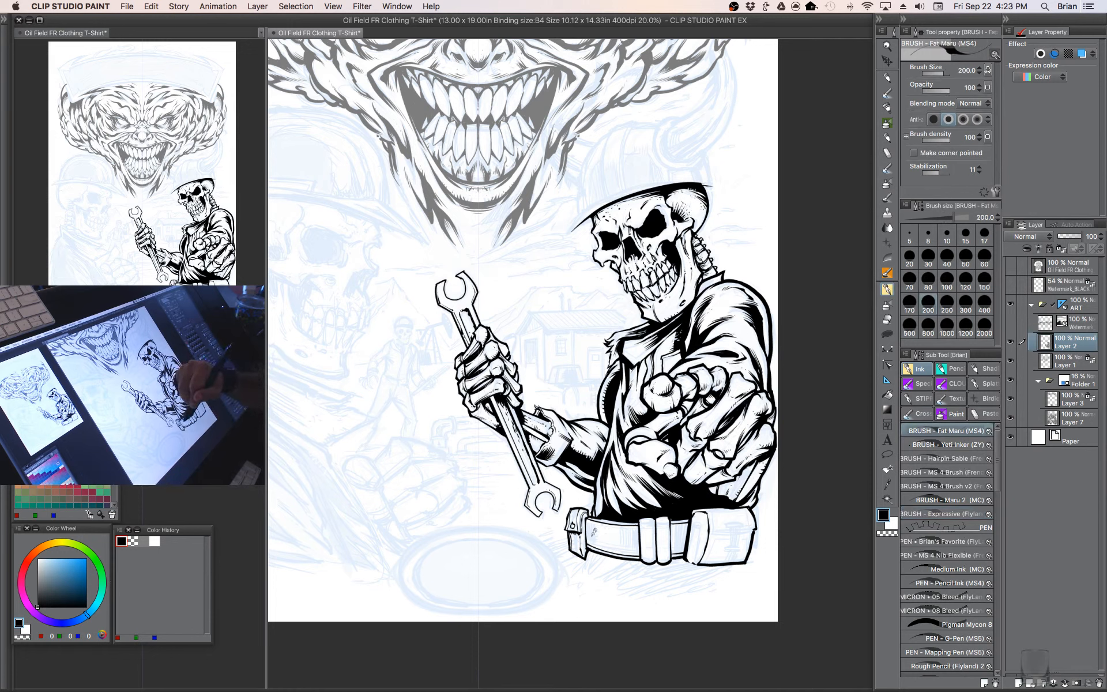
key(bracketleft)
drag(594, 541, 592, 522)
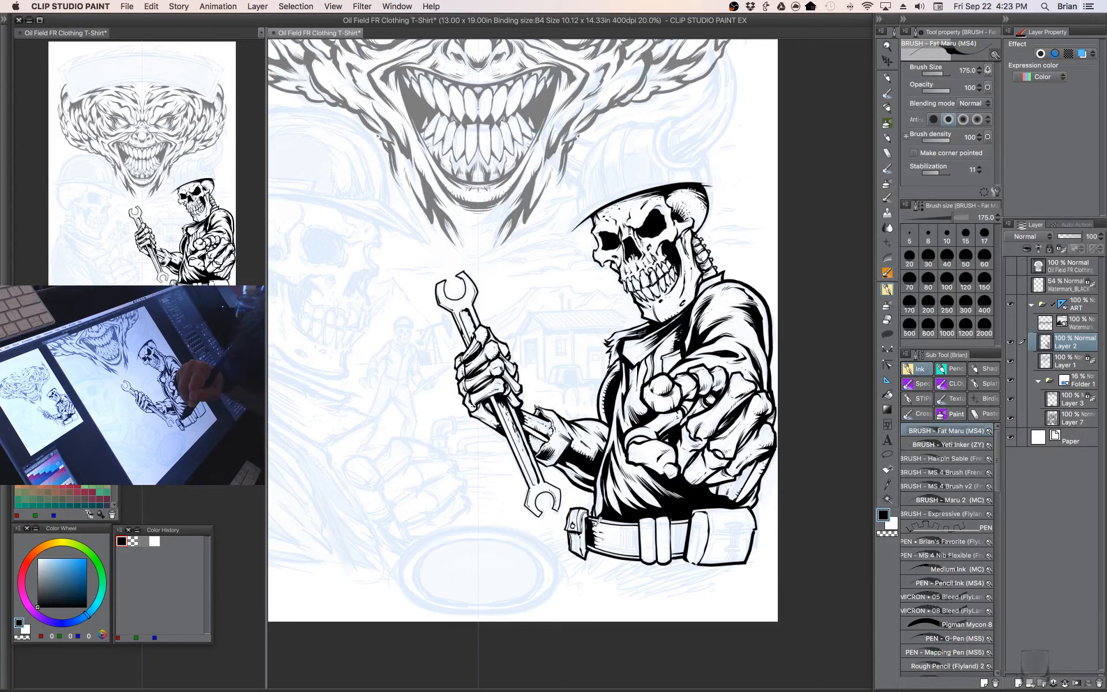
mouse_move(601, 525)
mouse_down()
mouse_move(640, 551)
mouse_move(635, 526)
mouse_move(637, 548)
mouse_up()
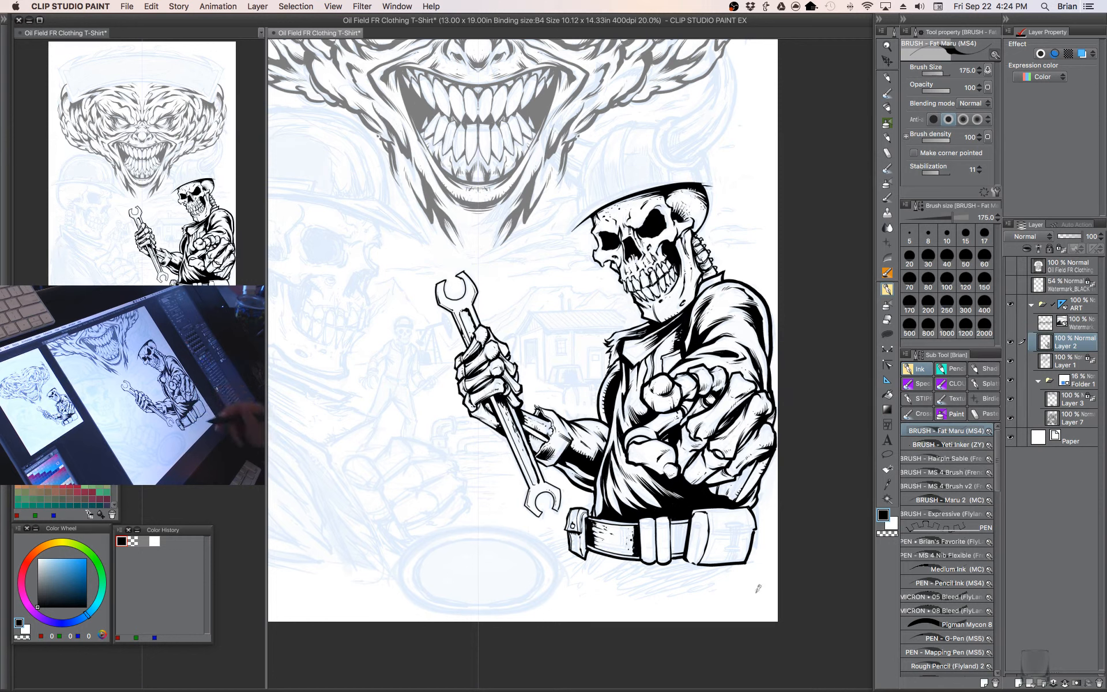
- Fill the gap between the belt loops and large pouch with black and ink the pouch's side using MS 4 Nib Flexible at size 20
click(947, 555)
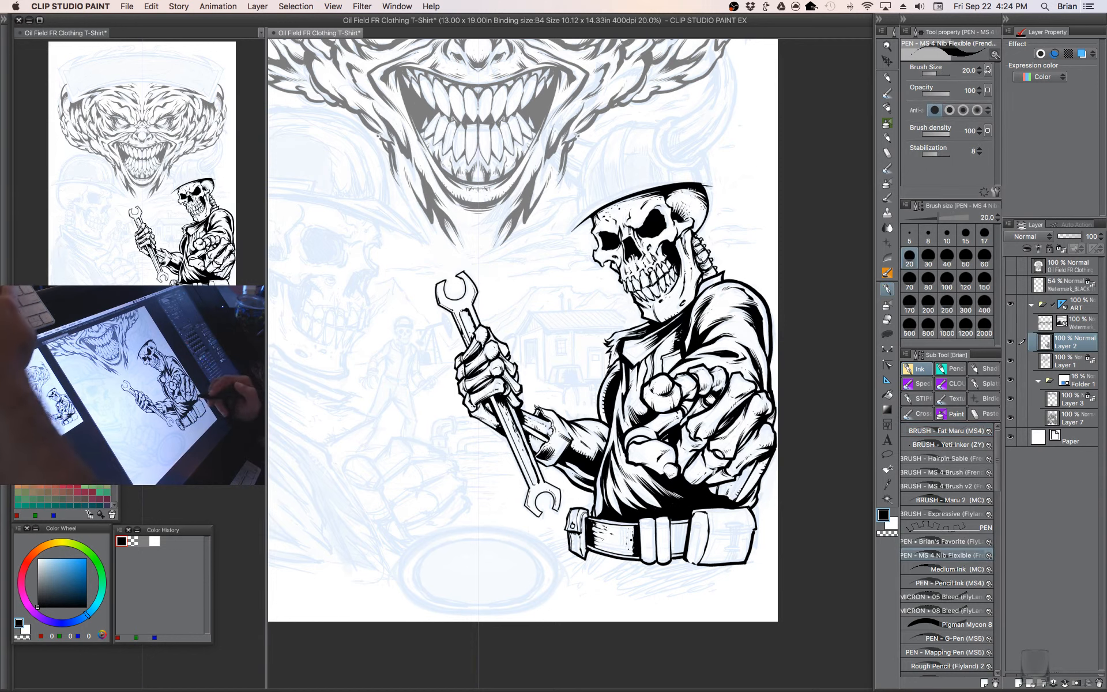
key(super+plus)
drag(742, 440, 729, 454)
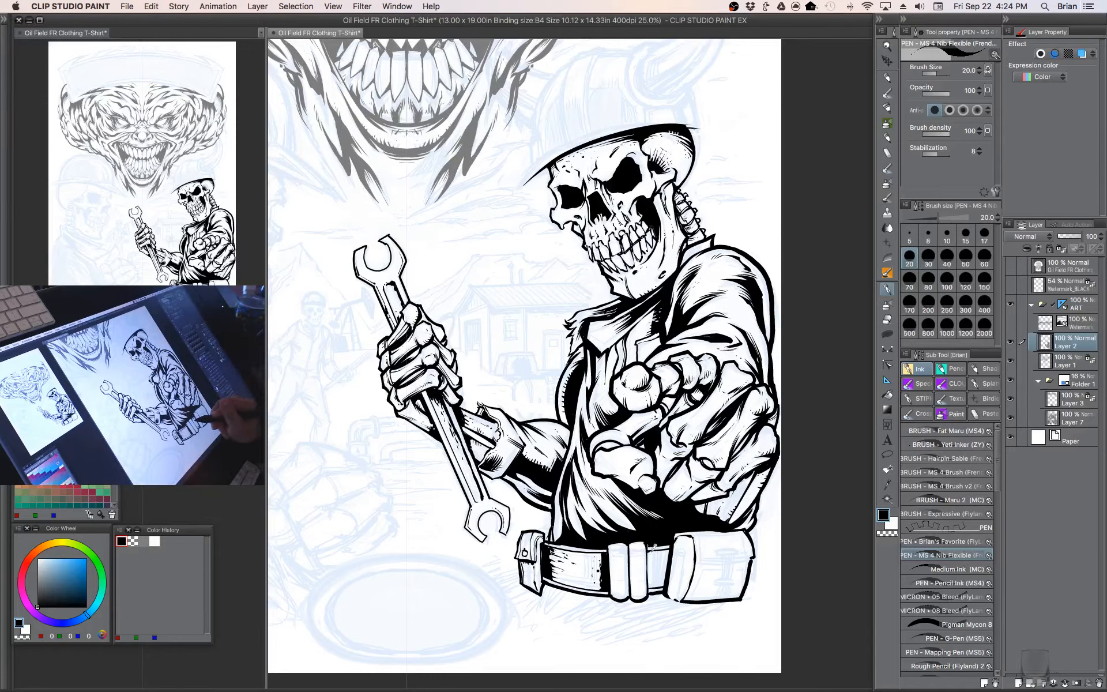
mouse_move(672, 543)
mouse_down()
mouse_move(667, 581)
mouse_move(650, 547)
mouse_move(653, 583)
mouse_up()
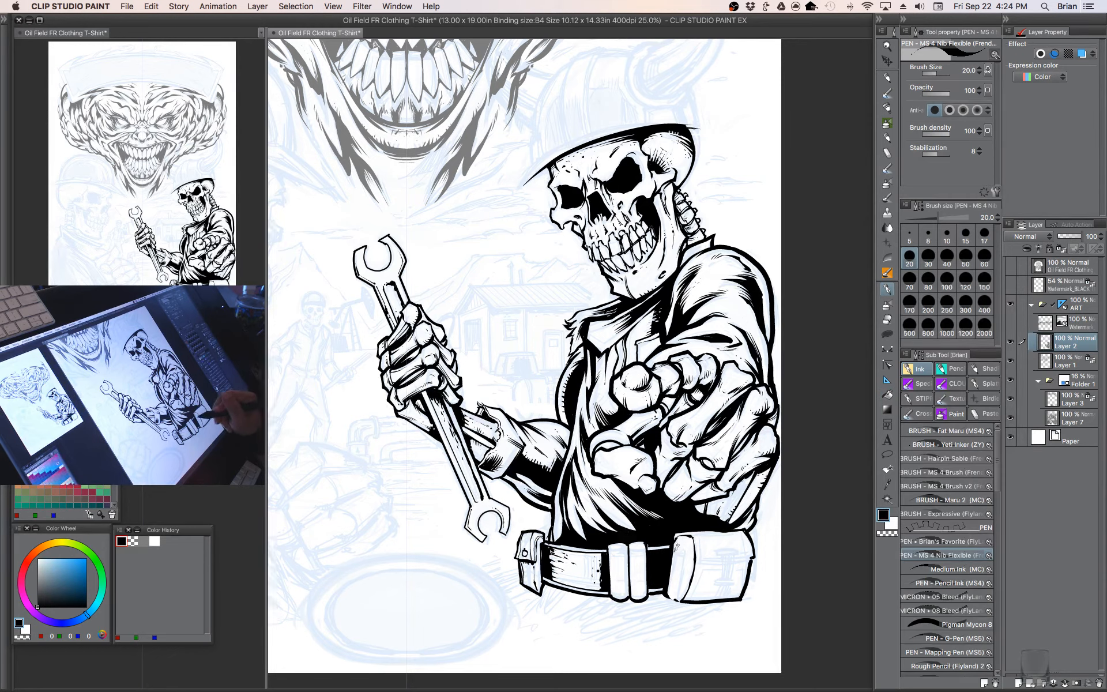
drag(689, 548, 686, 572)
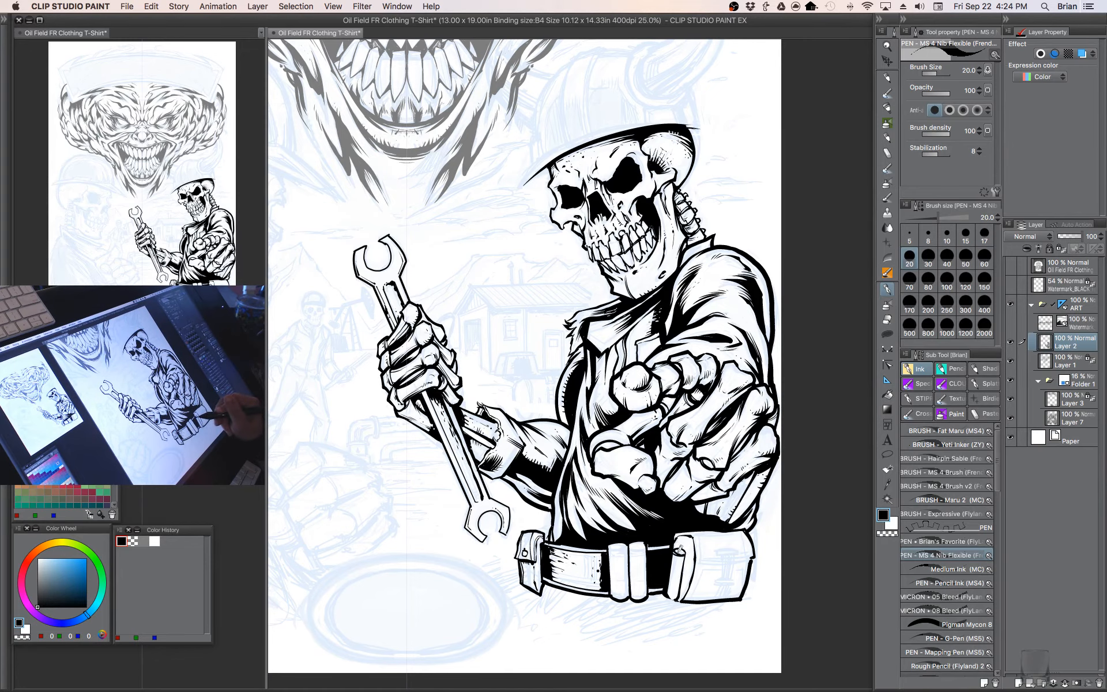
mouse_move(731, 537)
mouse_down()
mouse_move(725, 494)
mouse_move(682, 508)
mouse_up()
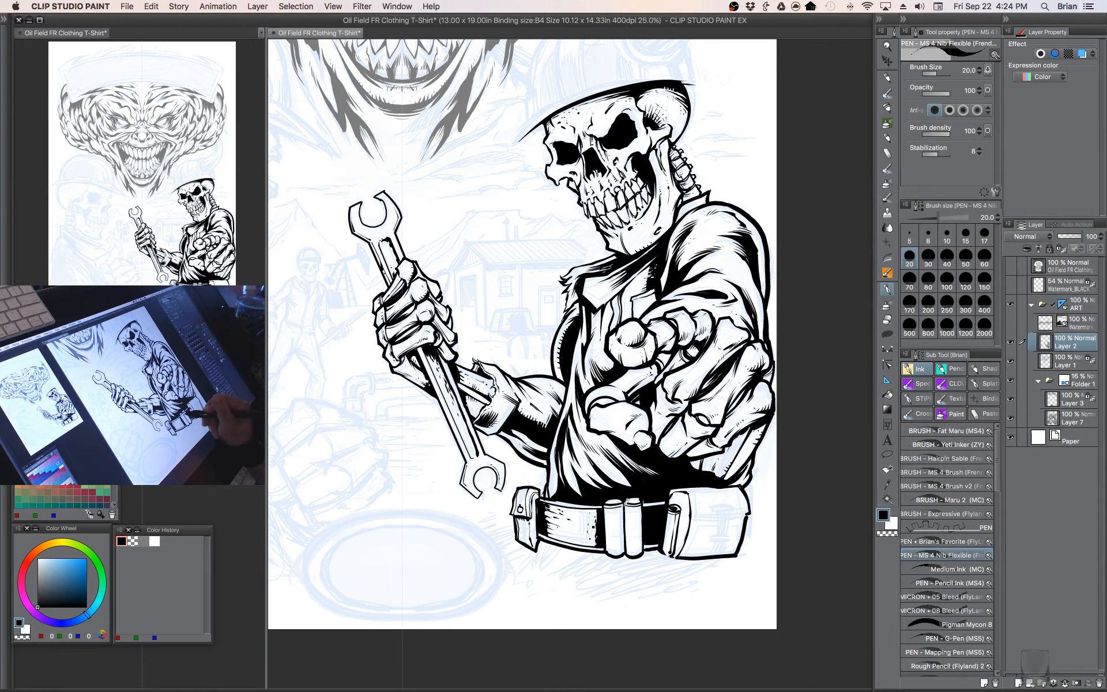
- Add black shading lines to the two belt loops, reducing the pen size to 15
key(bracketleft)
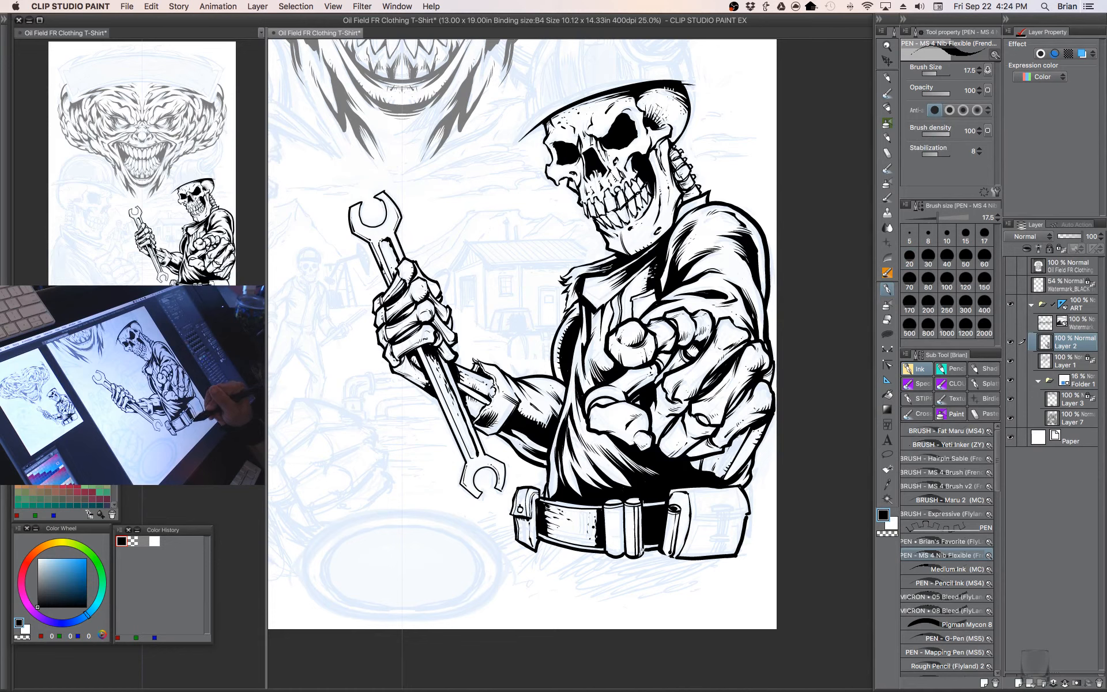
drag(642, 555, 638, 518)
key(bracketleft)
mouse_move(621, 499)
mouse_down()
mouse_move(620, 555)
mouse_move(620, 503)
mouse_move(623, 550)
mouse_move(619, 521)
mouse_up()
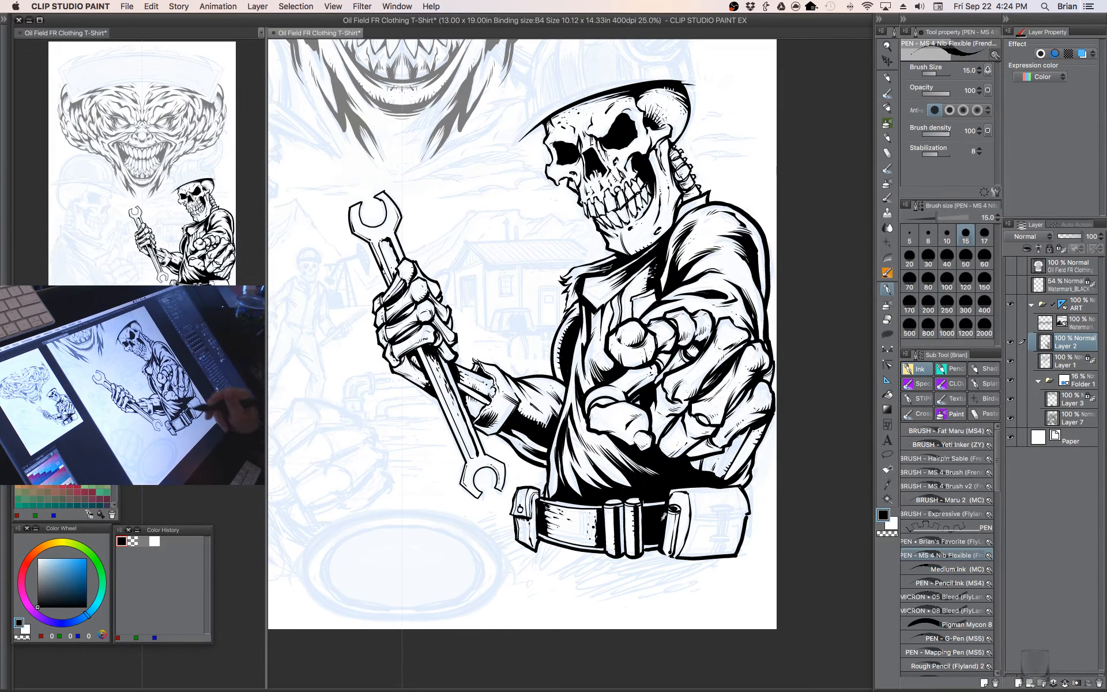
key(space)
drag(732, 505, 712, 512)
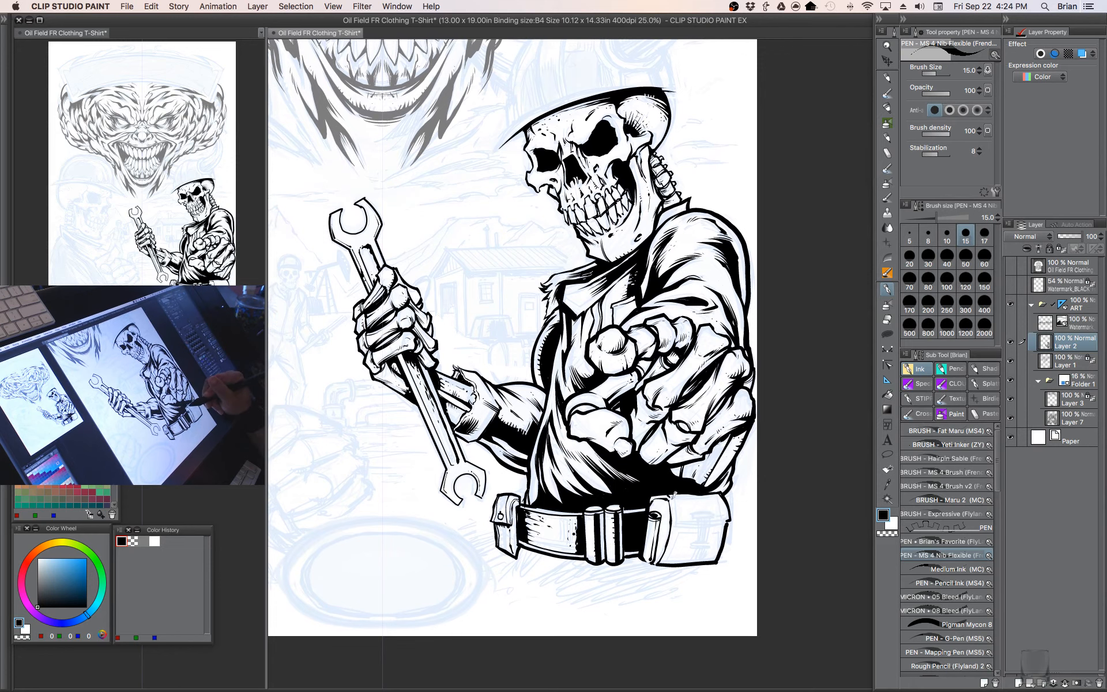
- Ink the large belt pouch's flap, strap and front panel at pen size 12.5, trimming the ink with the transparent colour
key(bracketleft)
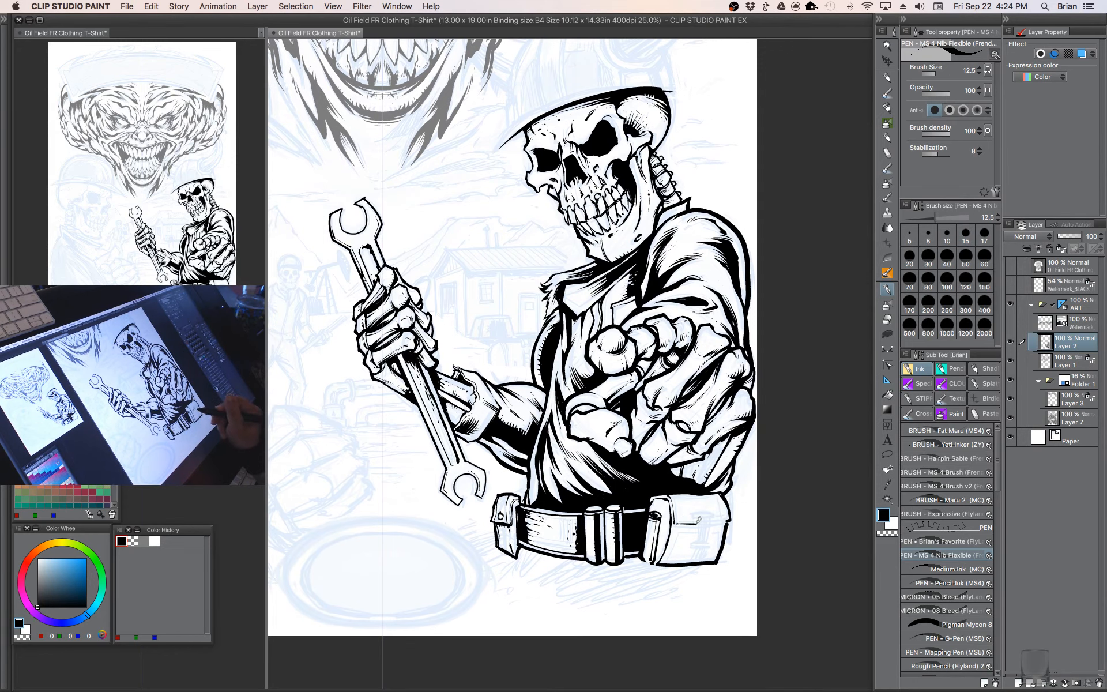
mouse_move(710, 522)
mouse_down()
mouse_move(683, 525)
mouse_move(726, 520)
mouse_move(715, 551)
mouse_move(695, 552)
mouse_move(718, 549)
mouse_up()
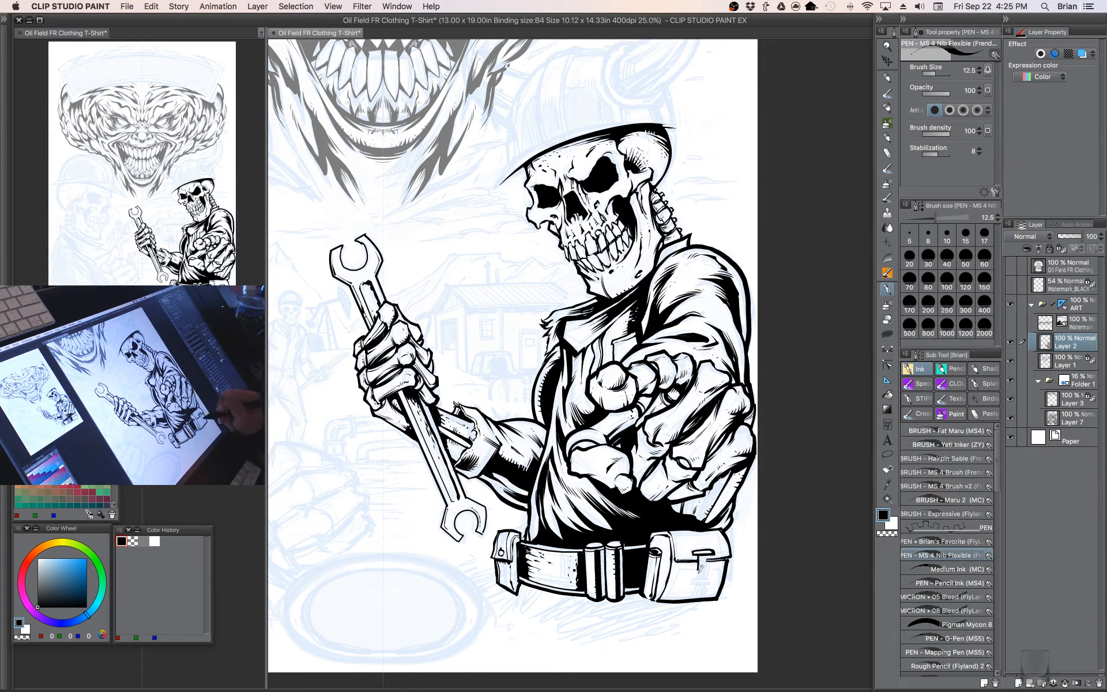
drag(710, 553, 706, 593)
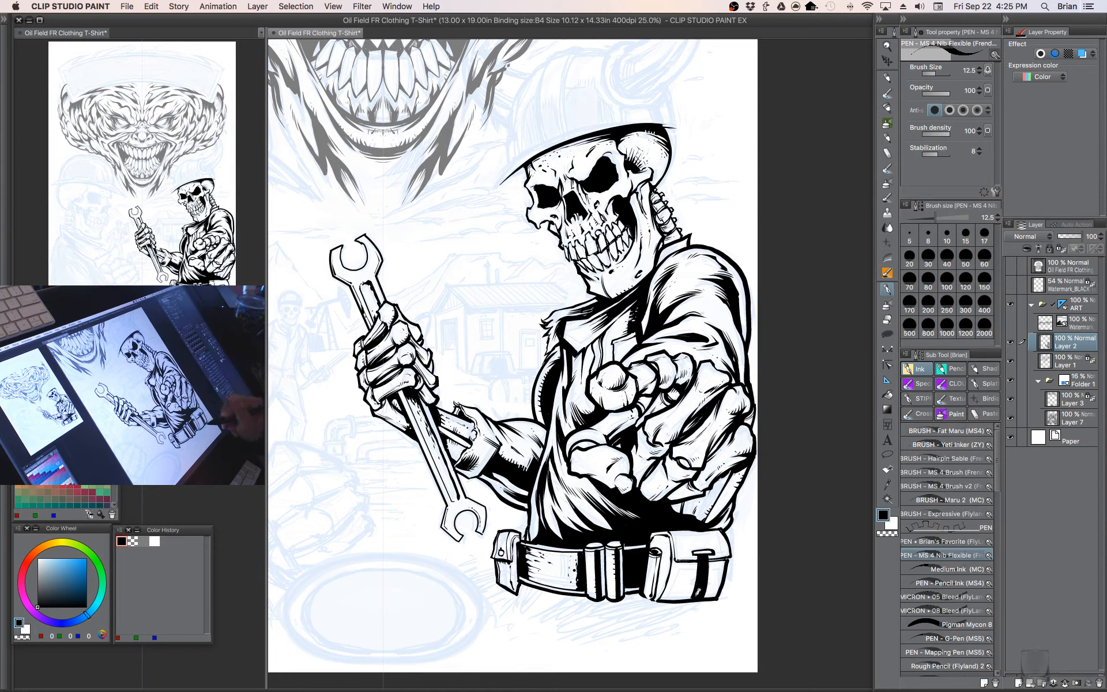
key(c)
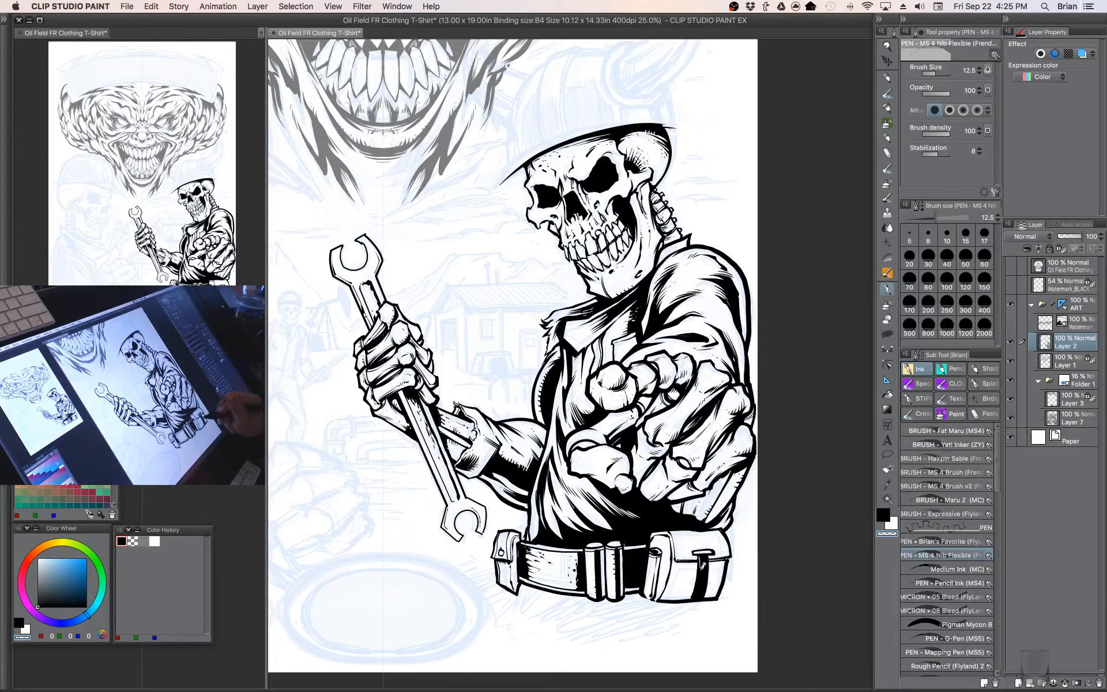
mouse_move(705, 571)
mouse_down()
mouse_move(705, 593)
mouse_move(682, 568)
mouse_move(670, 598)
mouse_move(683, 564)
mouse_up()
key(c)
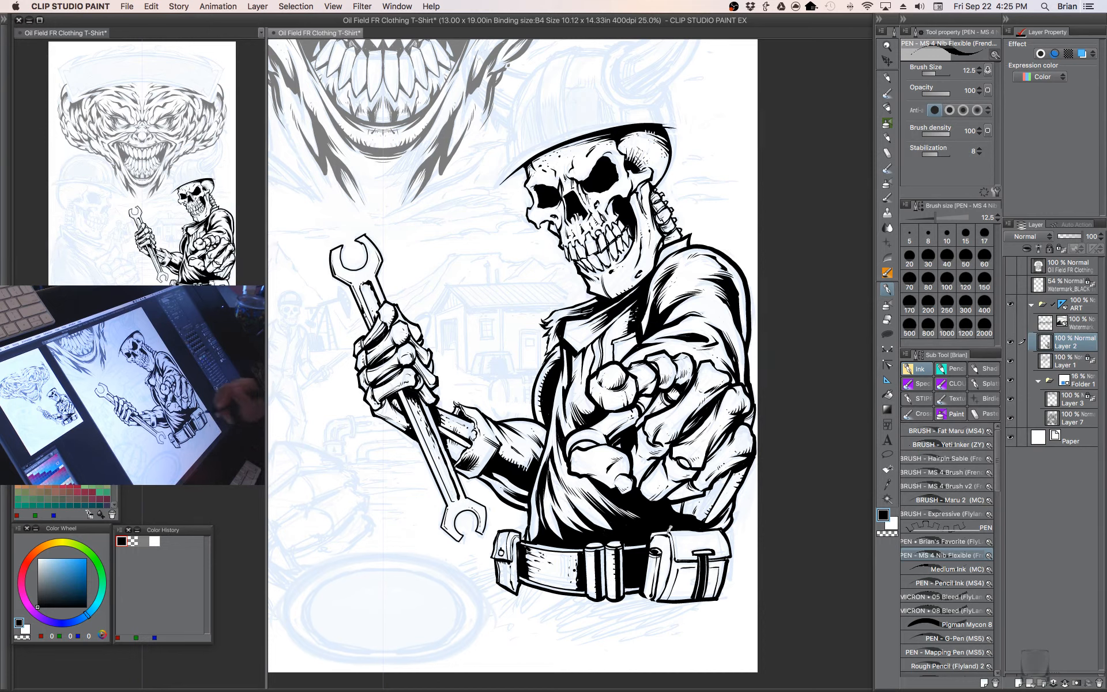
- Add fine shading lines to the flap, front and outer side of the large belt pouch
drag(678, 531, 687, 555)
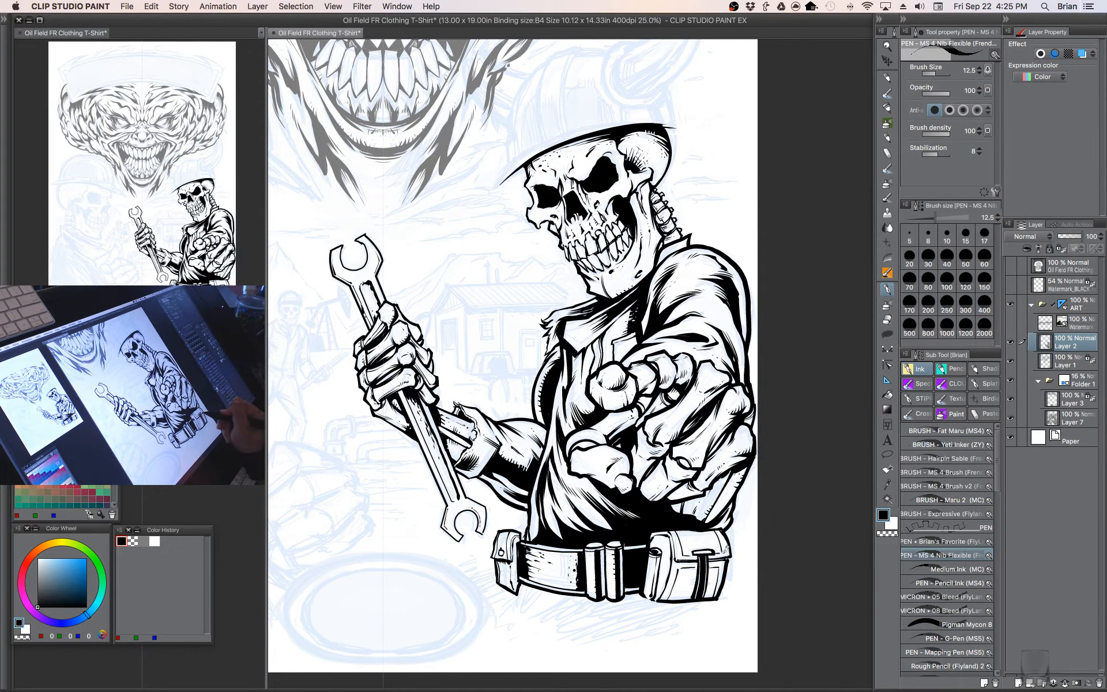
drag(725, 575, 742, 551)
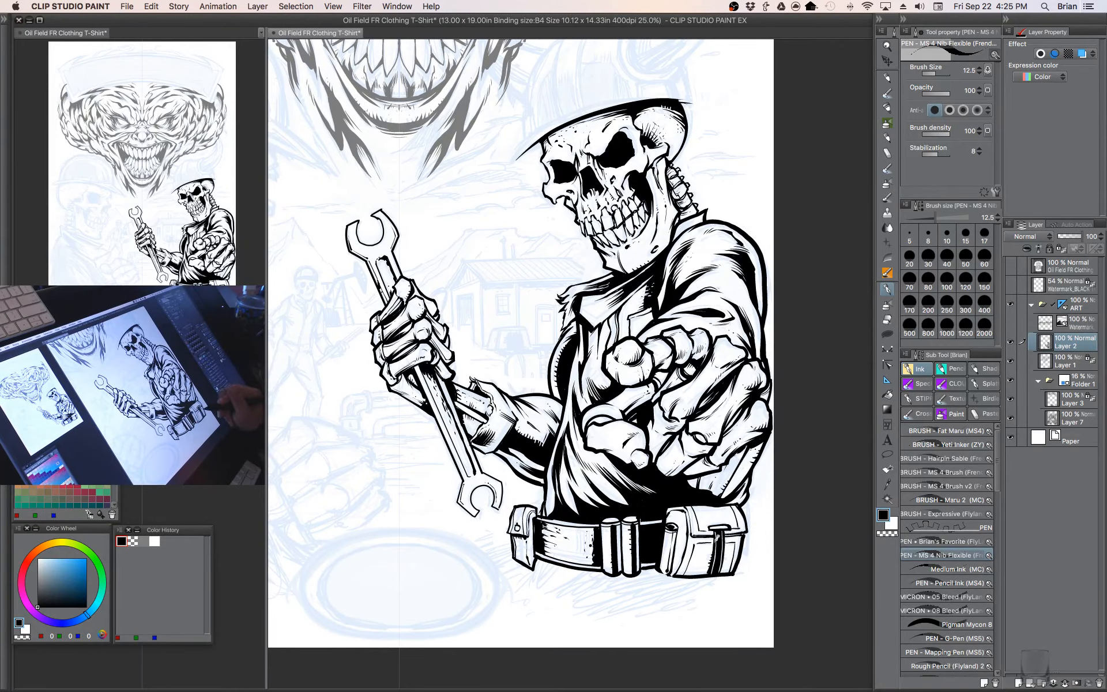
drag(710, 502, 796, 542)
drag(808, 558, 739, 497)
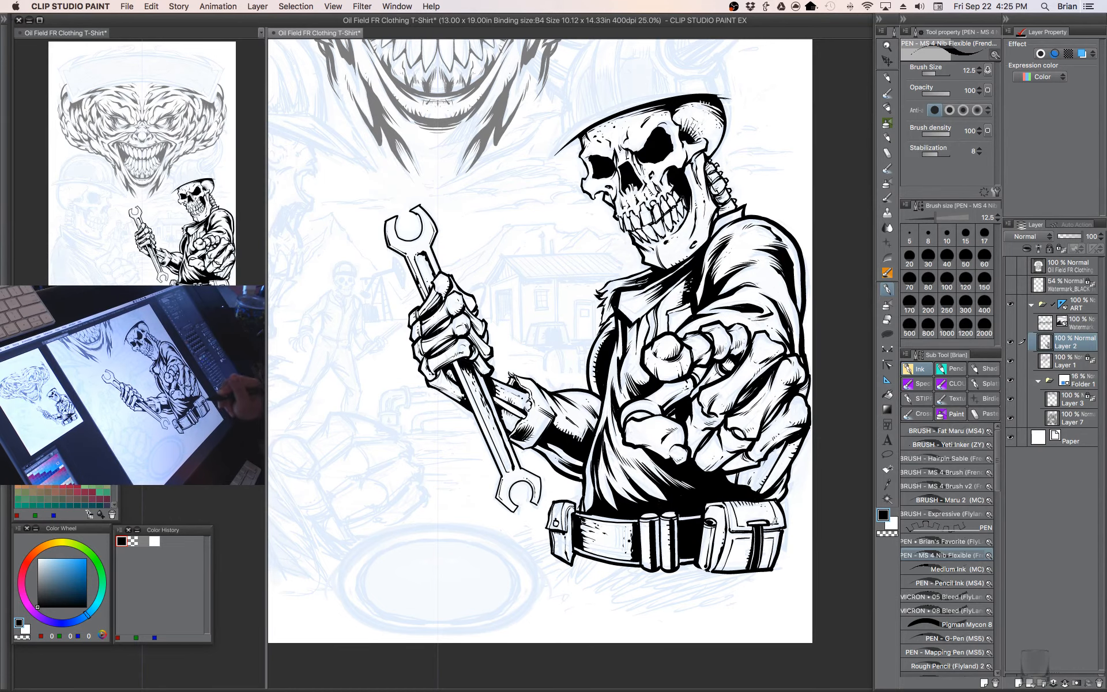
drag(771, 453, 724, 505)
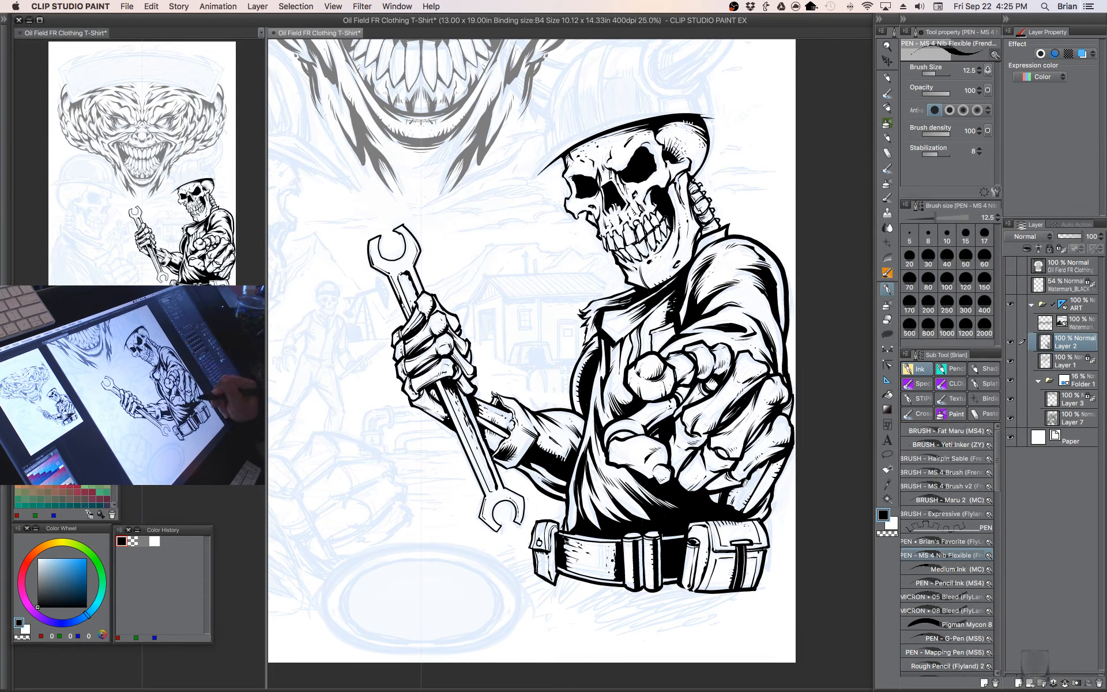
mouse_move(760, 533)
mouse_down()
mouse_move(772, 498)
mouse_move(755, 508)
mouse_up()
- Ink ragged black shadow strokes beneath the small pouch and the adjoining belt at pen size 15, then raise the size to 17.5
key(bracketright)
mouse_move(594, 558)
mouse_down()
mouse_move(636, 531)
mouse_move(596, 534)
mouse_move(584, 550)
mouse_move(613, 530)
mouse_move(584, 539)
mouse_up()
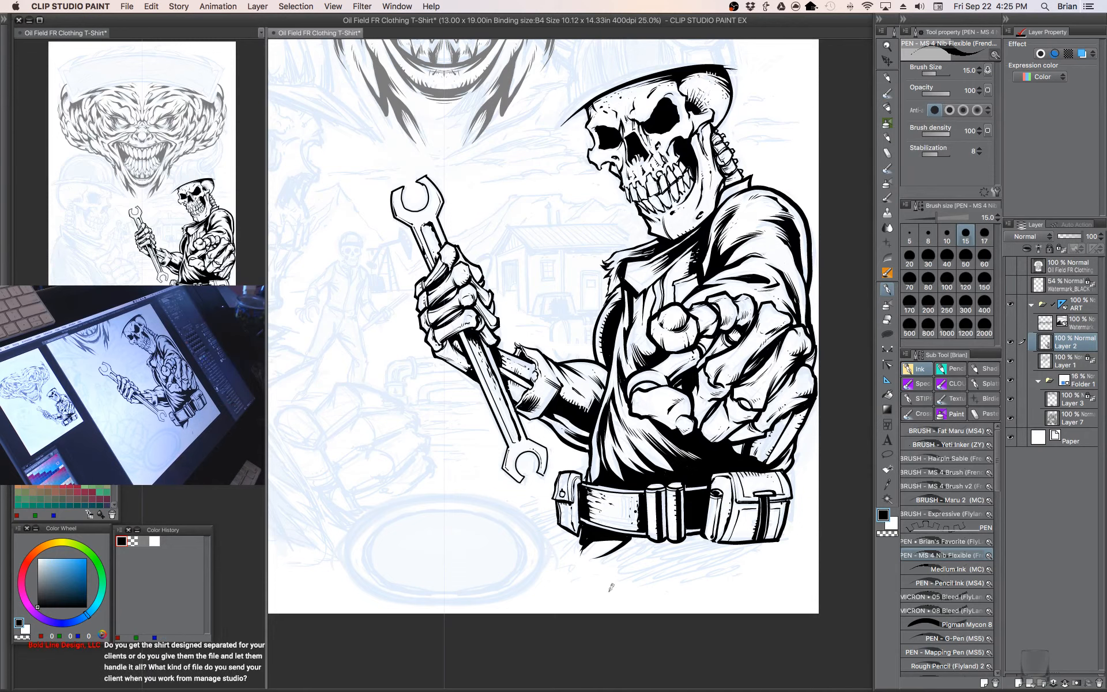
mouse_move(590, 525)
mouse_down()
mouse_move(573, 526)
mouse_move(585, 545)
mouse_move(641, 527)
mouse_move(611, 551)
mouse_move(643, 537)
mouse_up()
key(])
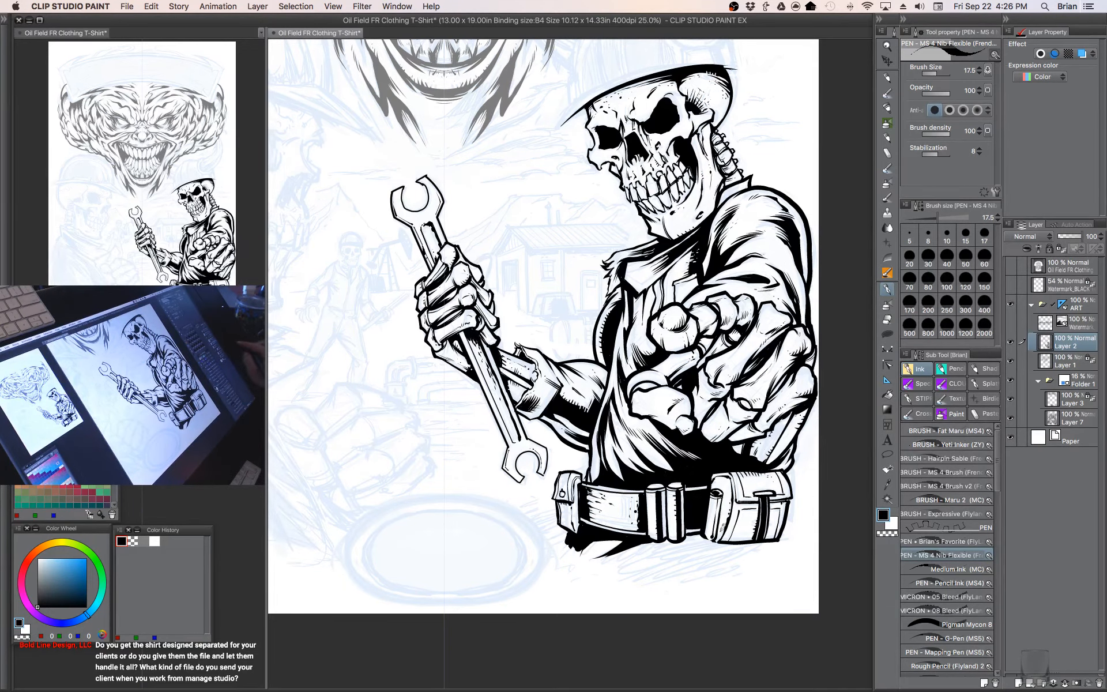
key(Tab)
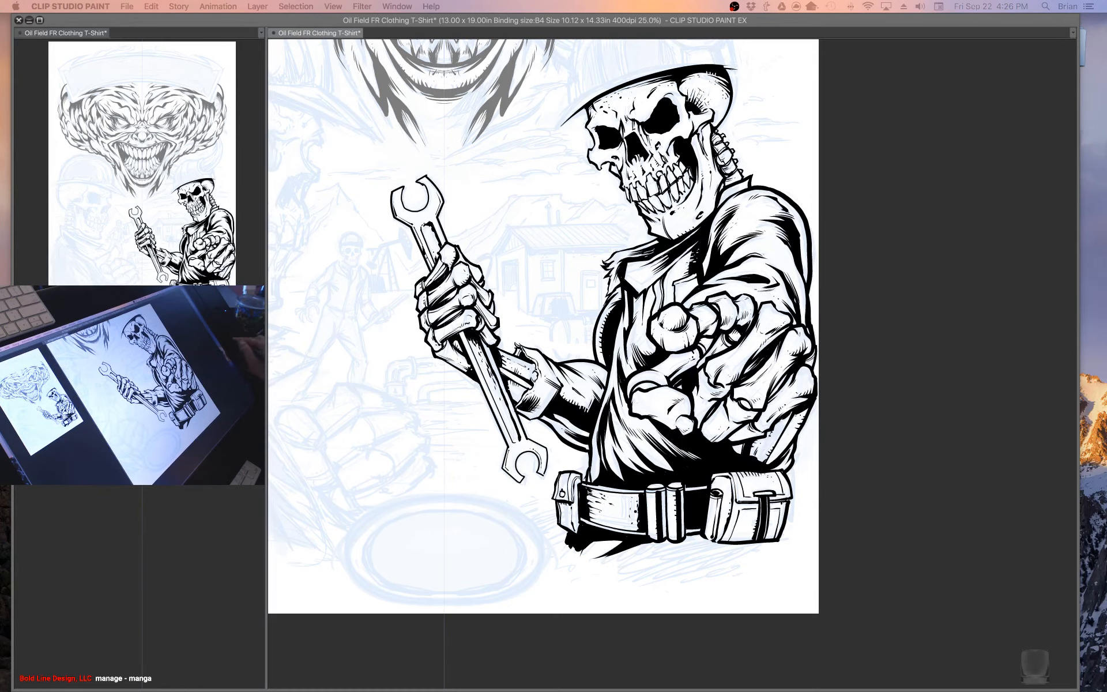
key(Tab)
- Extend the ragged black strokes beneath the belt across to the large pouch, using pen sizes 25 and 30
mouse_move(619, 557)
mouse_down()
mouse_move(701, 534)
mouse_move(672, 539)
mouse_move(694, 533)
mouse_up()
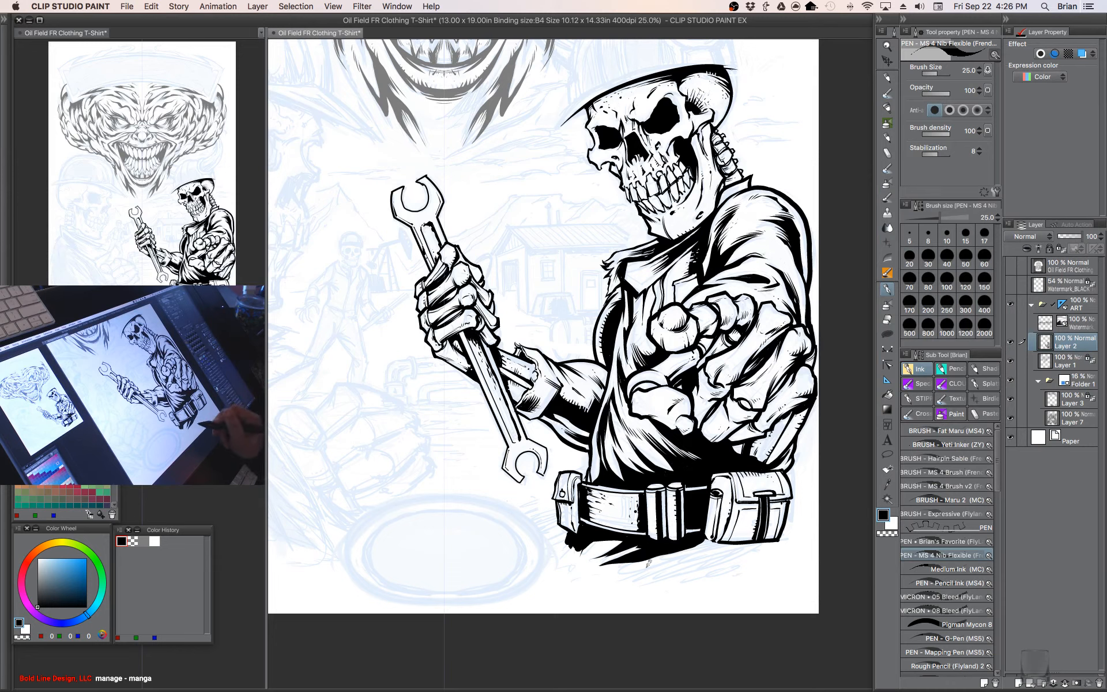
key(])
mouse_move(629, 571)
mouse_down()
mouse_move(714, 542)
mouse_move(770, 540)
mouse_move(682, 573)
mouse_up()
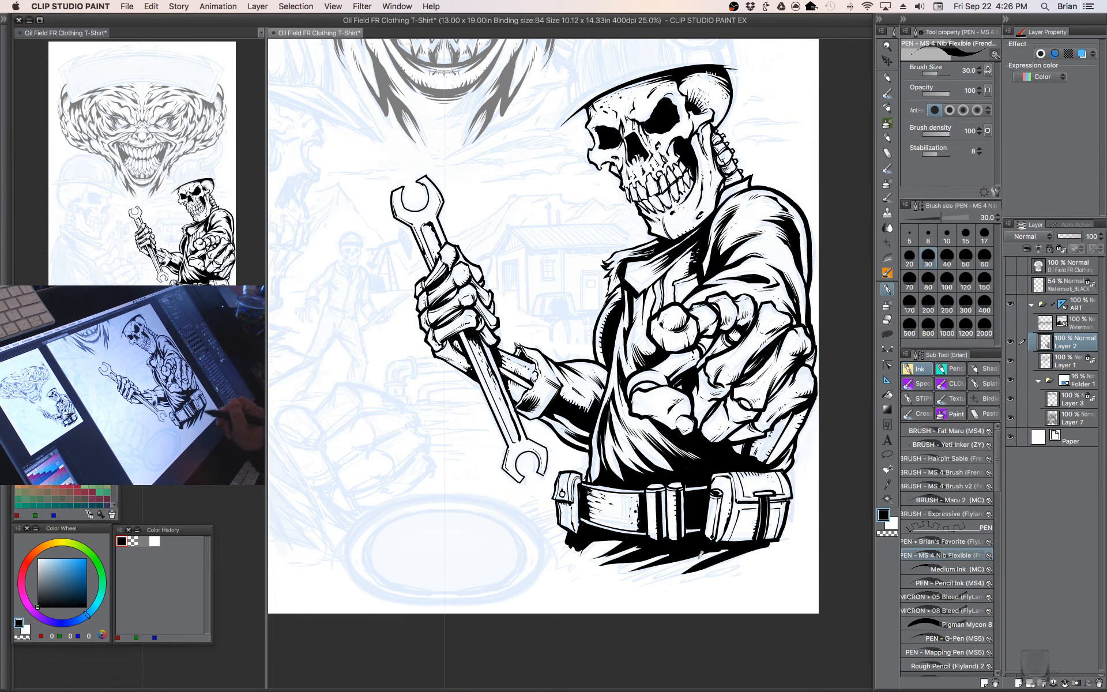
drag(733, 545, 648, 580)
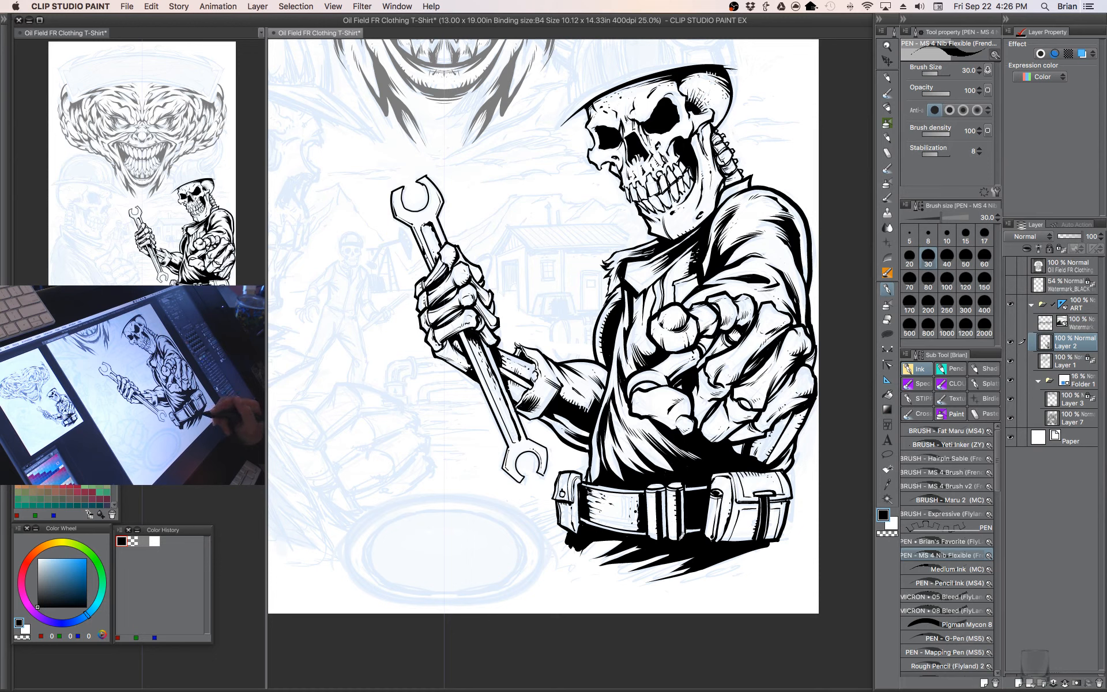
drag(651, 579, 683, 566)
drag(653, 573, 682, 554)
mouse_move(760, 552)
mouse_down()
mouse_move(725, 574)
mouse_move(659, 569)
mouse_move(671, 553)
mouse_move(623, 570)
mouse_move(590, 568)
mouse_move(621, 555)
mouse_move(586, 559)
mouse_up()
drag(618, 537, 583, 554)
- Ink the upper contour of the second skeleton's sketched fist, reducing the pen size to 15 and undoing unwanted strokes
drag(614, 349, 638, 506)
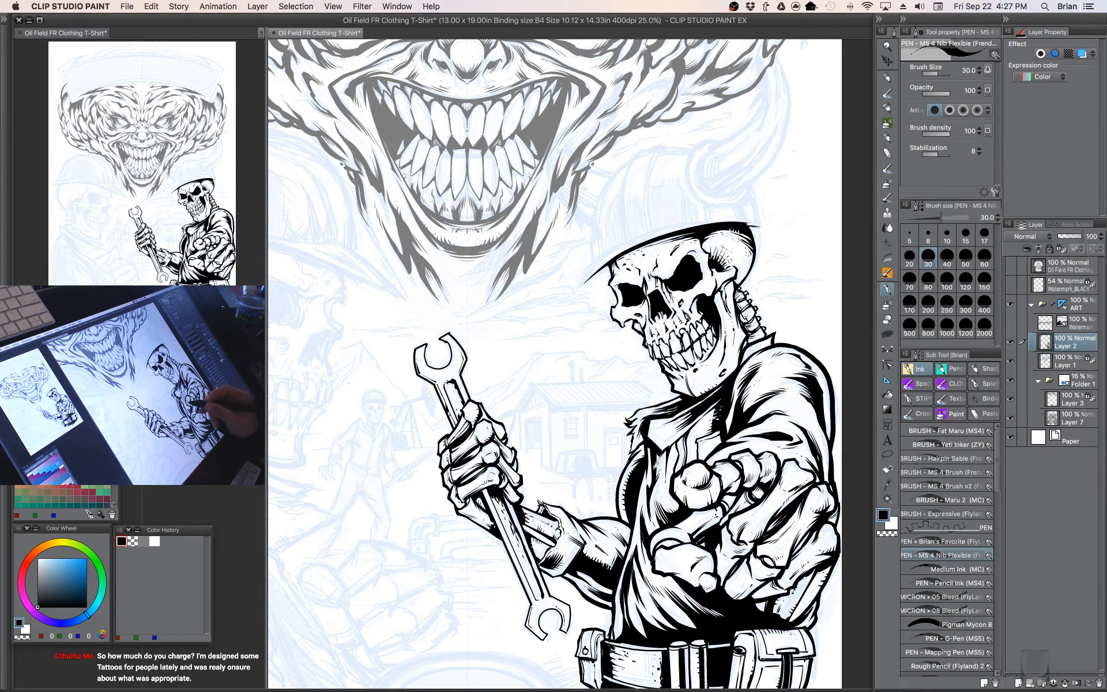
mouse_move(570, 481)
mouse_down()
mouse_move(639, 398)
mouse_move(677, 394)
mouse_move(721, 421)
mouse_up()
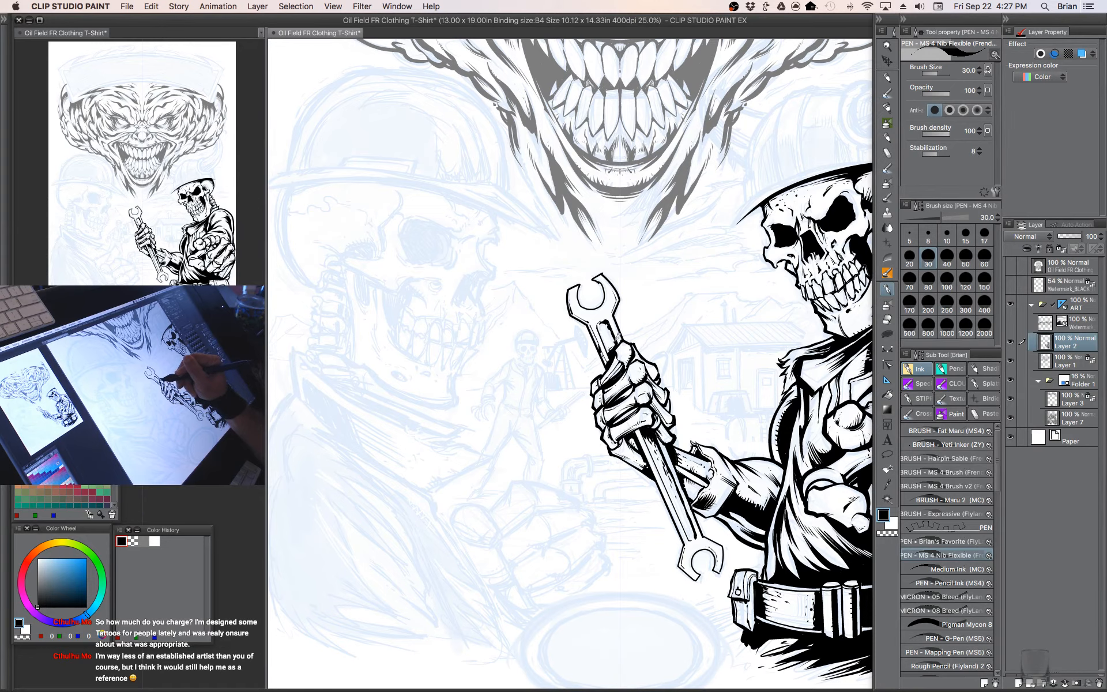
mouse_move(619, 534)
mouse_down()
mouse_move(646, 504)
mouse_move(665, 430)
mouse_move(684, 461)
mouse_up()
key(bracketleft)
mouse_move(552, 439)
mouse_down()
mouse_move(580, 408)
mouse_move(568, 437)
mouse_move(578, 408)
mouse_move(600, 428)
mouse_move(632, 429)
mouse_move(589, 405)
mouse_move(641, 433)
mouse_up()
key(bracketleft)
key(bracketleft)
key(super+z)
key(bracketleft)
key(super+z)
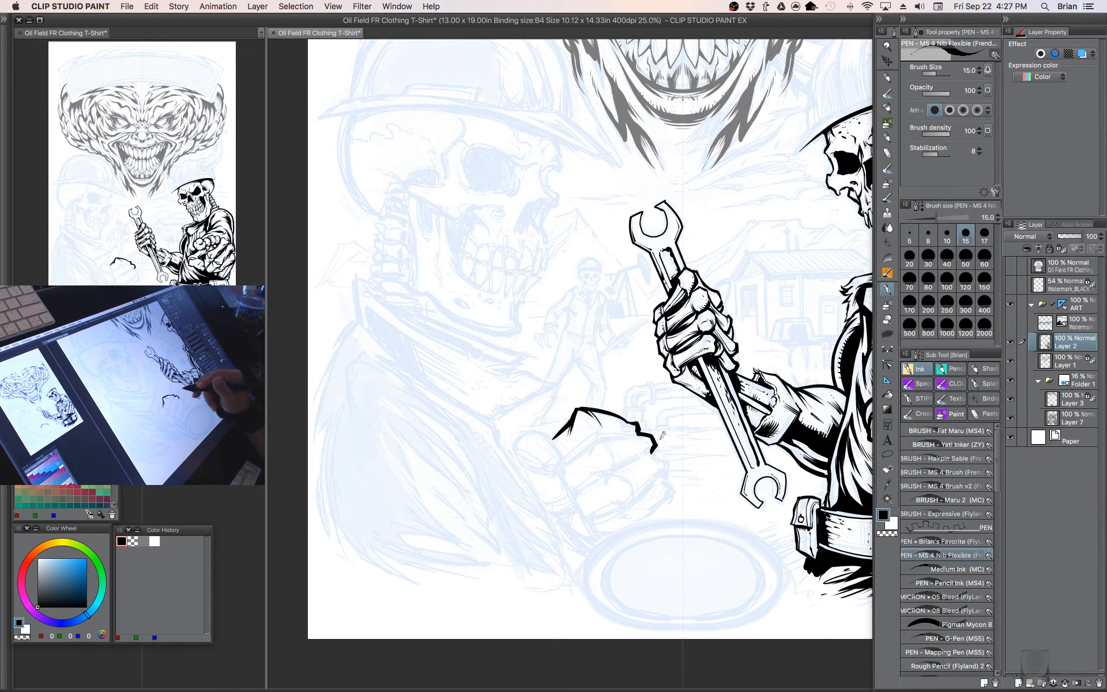
- Continue the fist's outer contour along the knuckles and down toward the little finger at pen size 15
drag(670, 459, 663, 476)
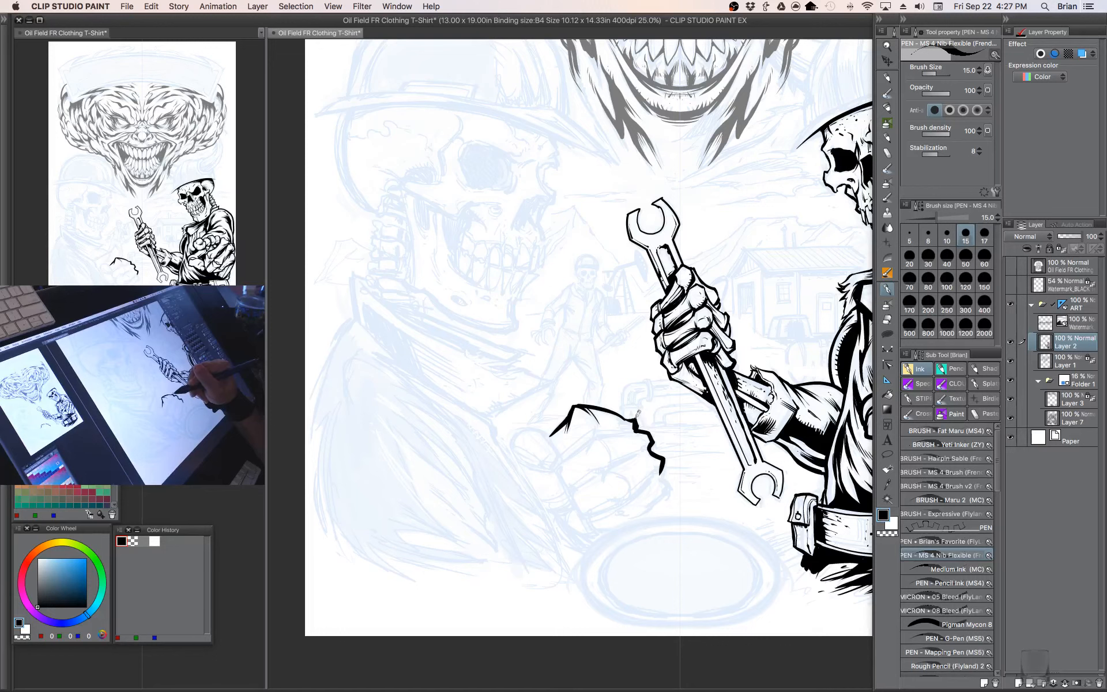
key(c)
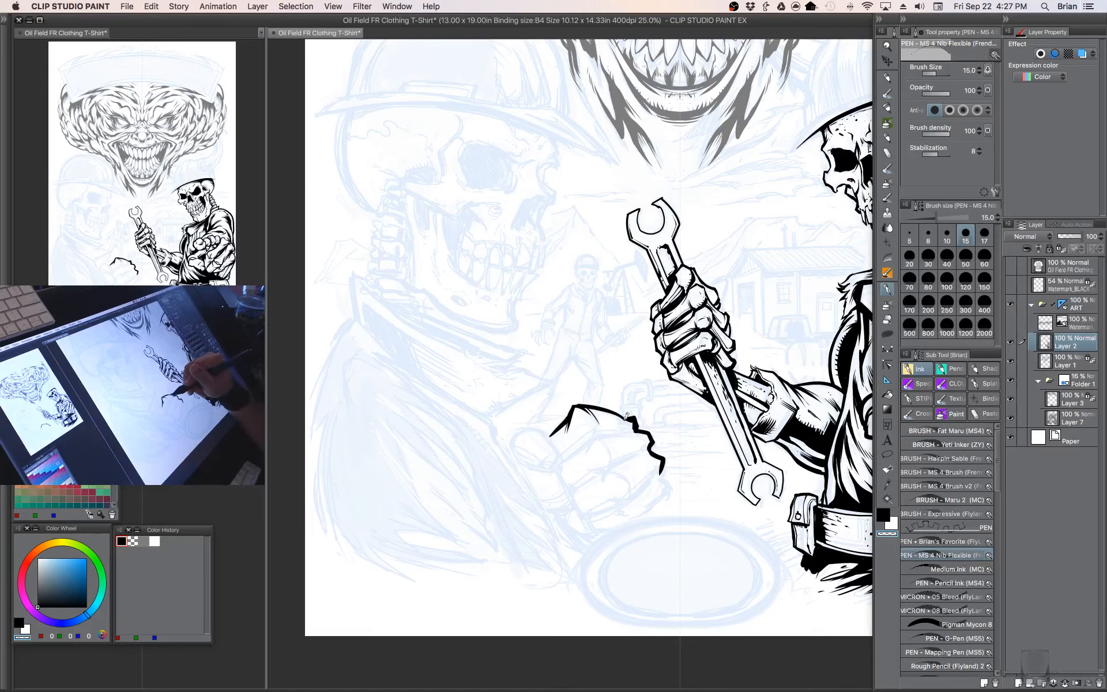
key(c)
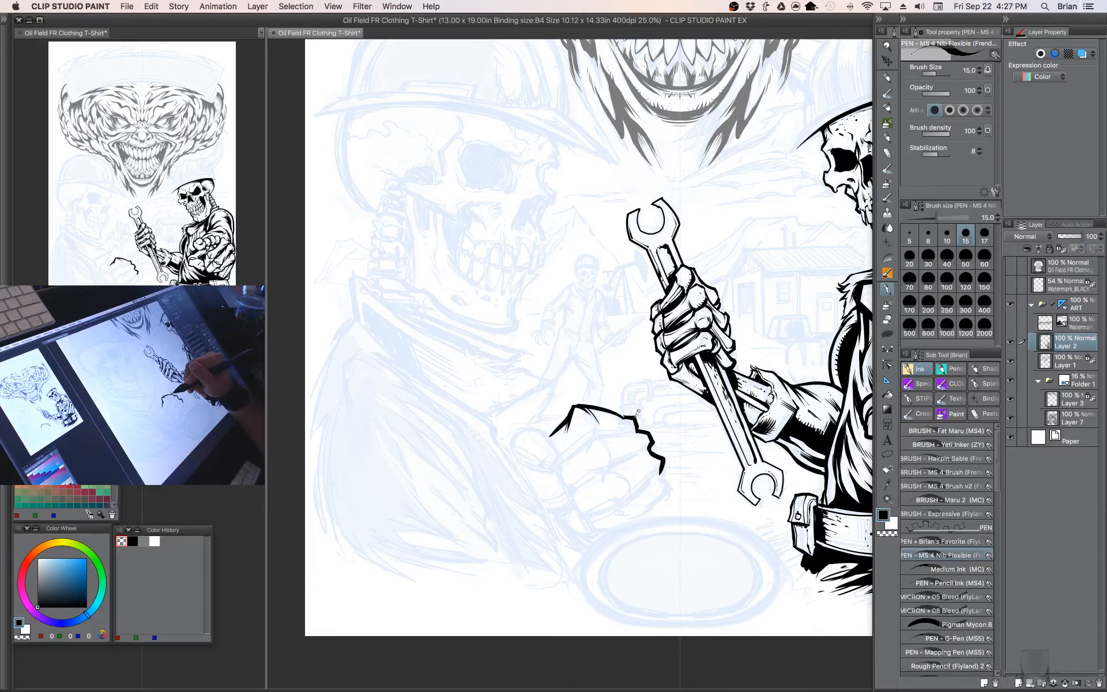
drag(636, 416, 638, 428)
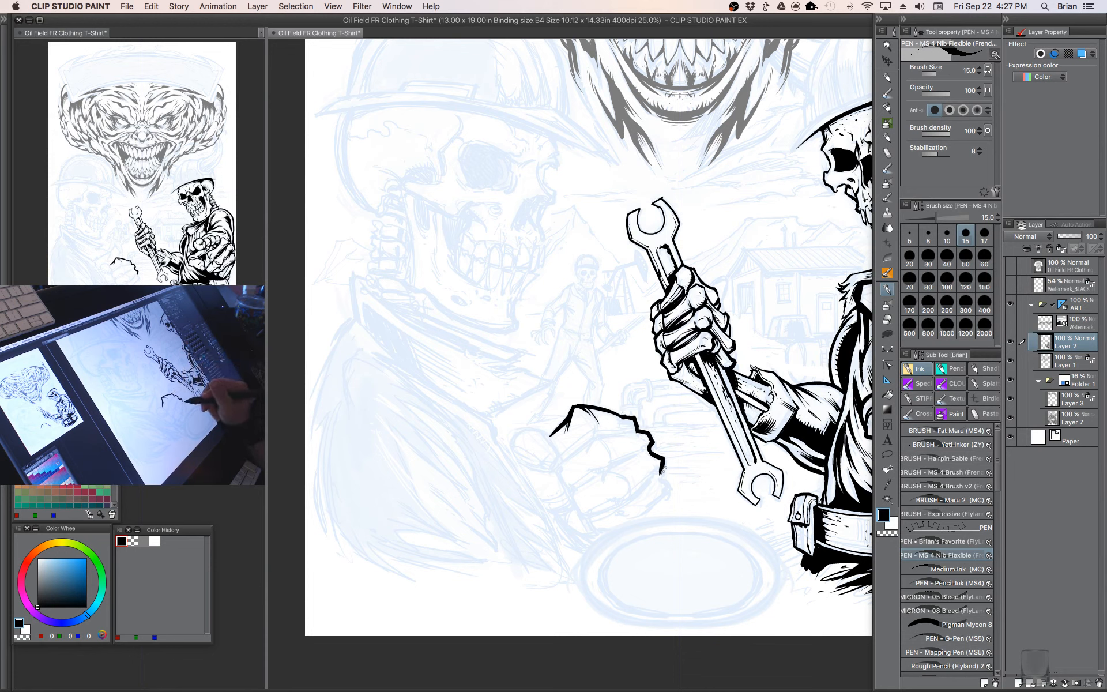
drag(665, 489, 646, 512)
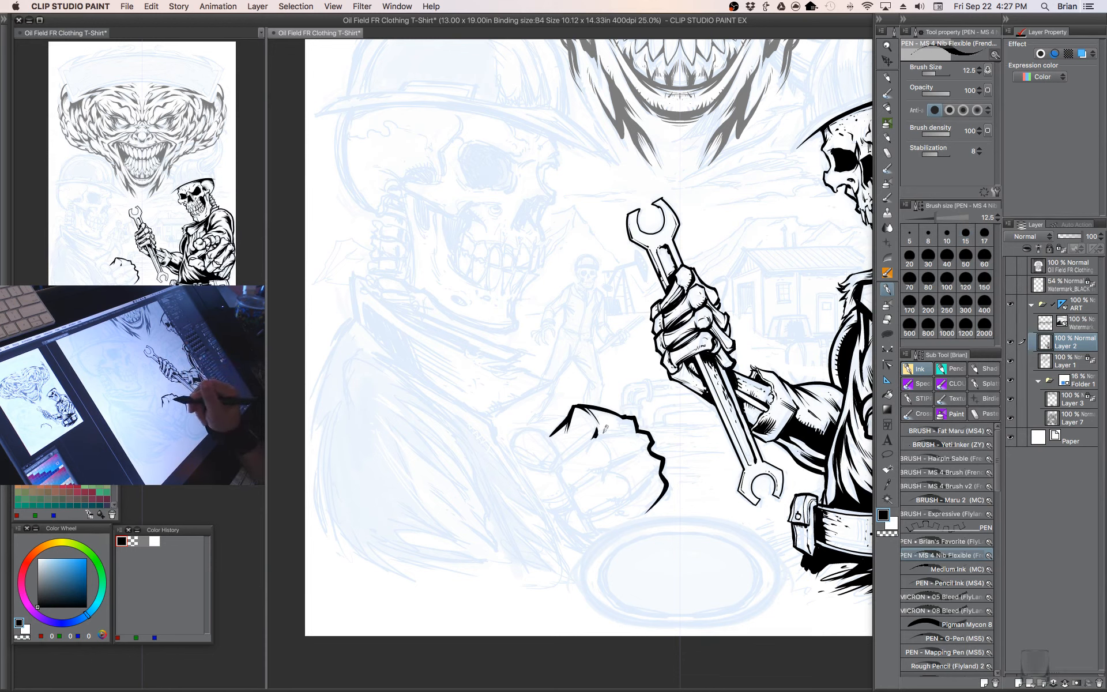
- Ink the finger joints and the dividing lines between the fist's upper fingers at pen sizes 12.5 and 10
drag(593, 439, 607, 430)
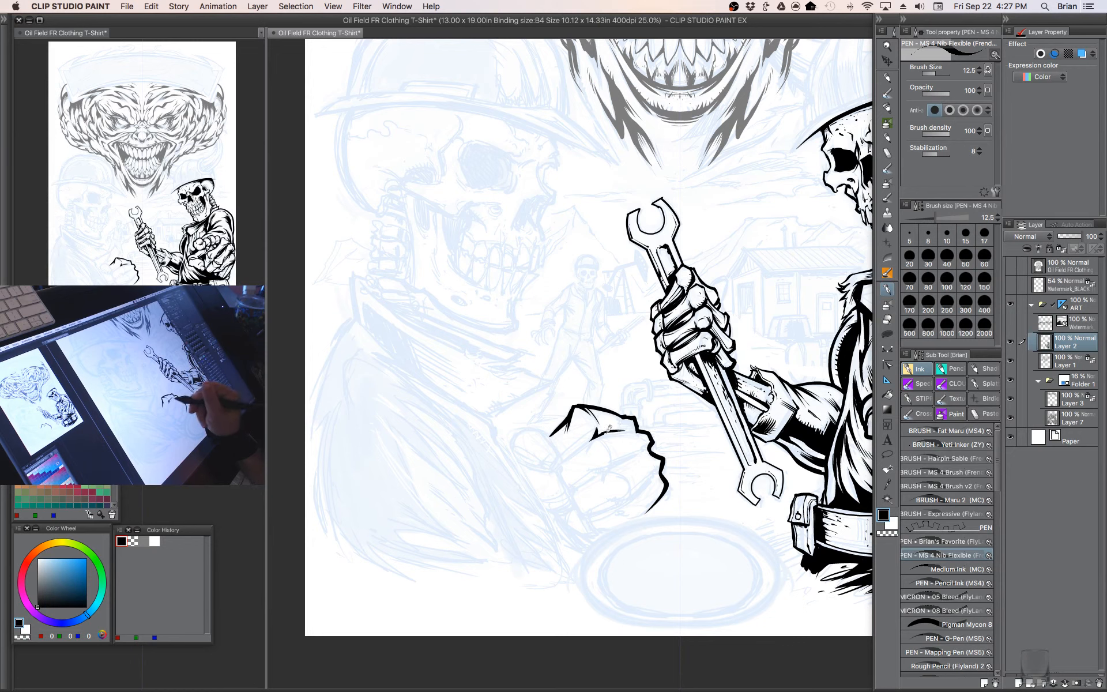
drag(602, 435, 610, 465)
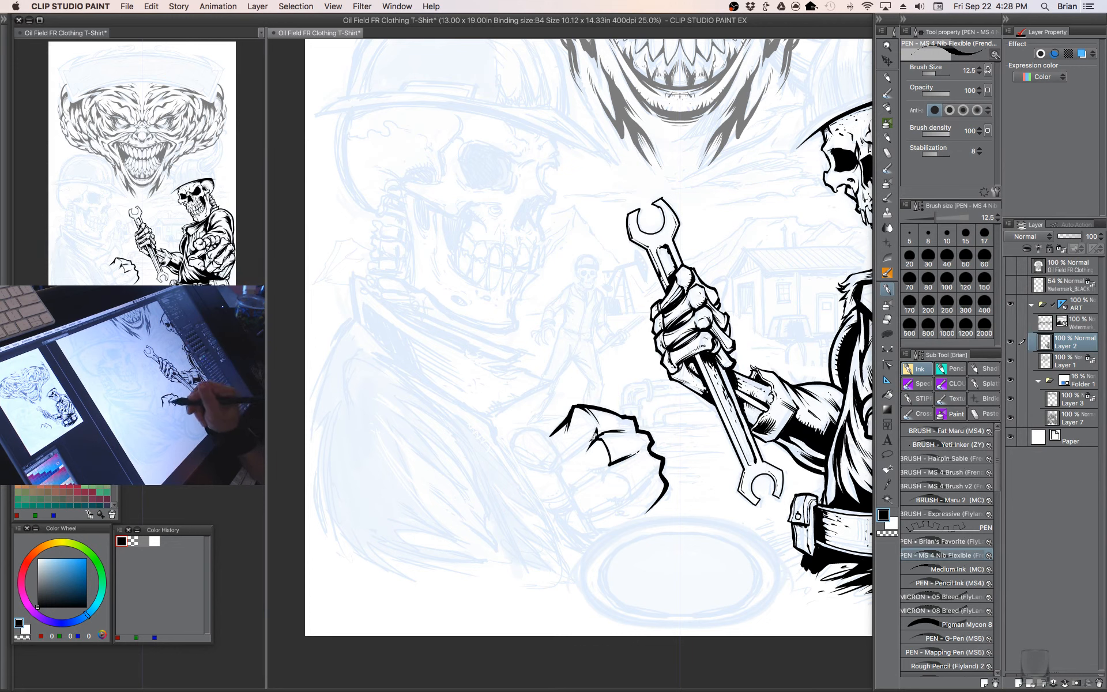
mouse_move(597, 433)
mouse_down()
mouse_move(562, 461)
mouse_move(572, 490)
mouse_up()
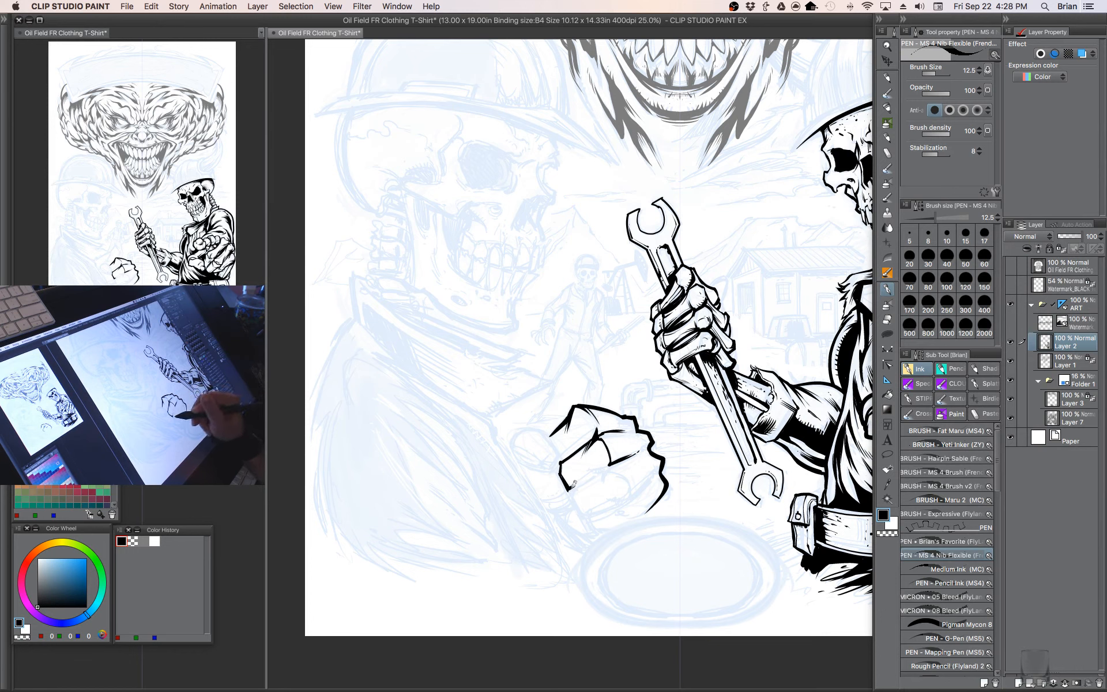
key(bracketleft)
drag(607, 449, 610, 465)
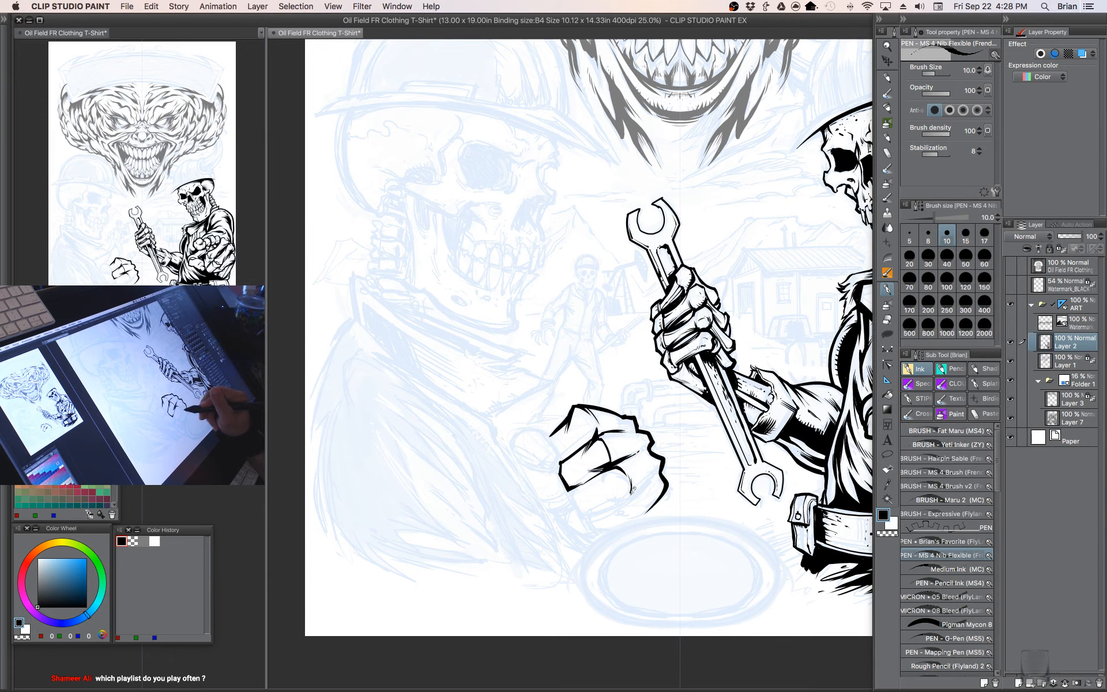
drag(633, 491, 640, 483)
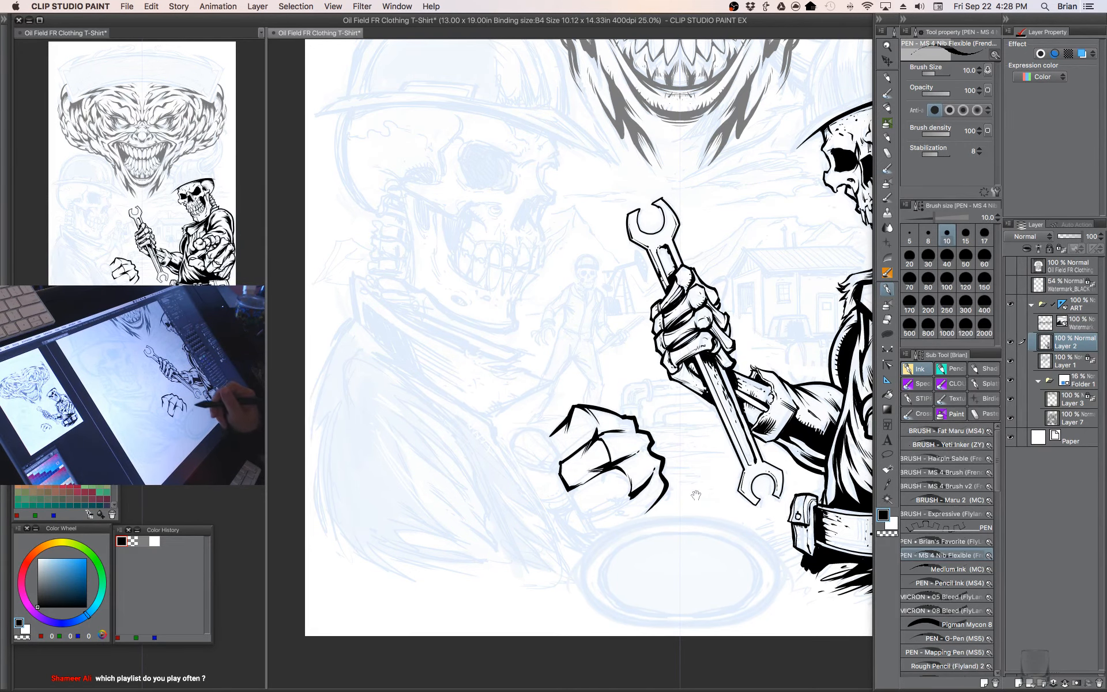
- Outline the fist's lower fingers at pen size 10 and add small shading lines along the knuckles at size 9
drag(694, 494, 715, 461)
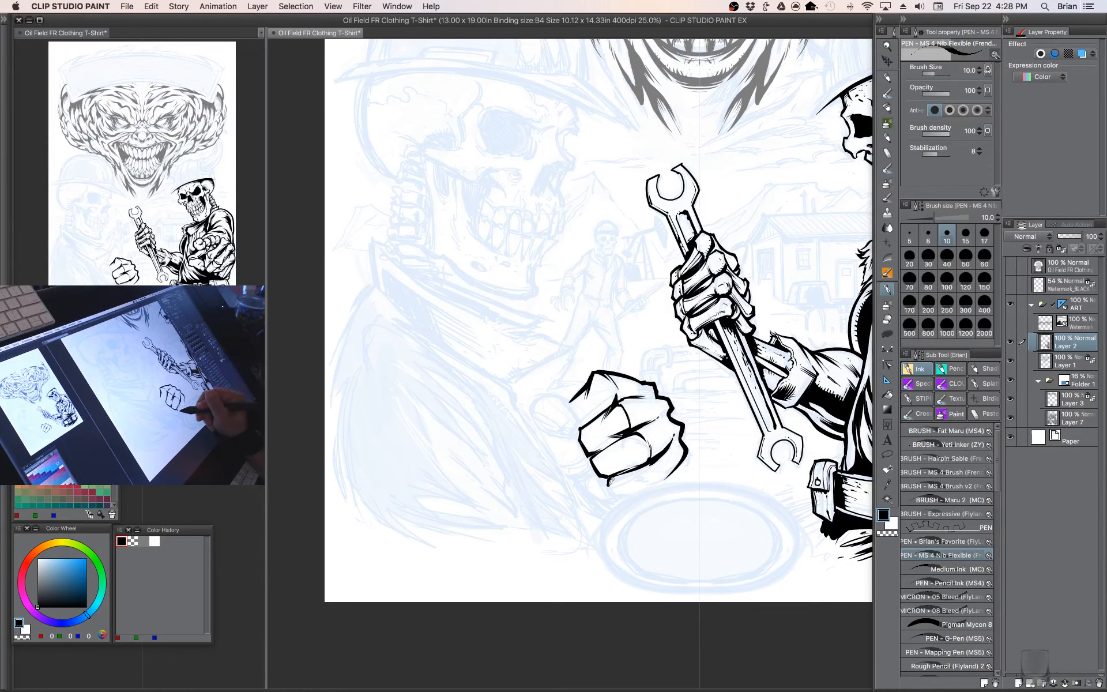
drag(619, 489, 669, 475)
mouse_move(608, 474)
mouse_down()
mouse_move(619, 488)
mouse_move(678, 468)
mouse_up()
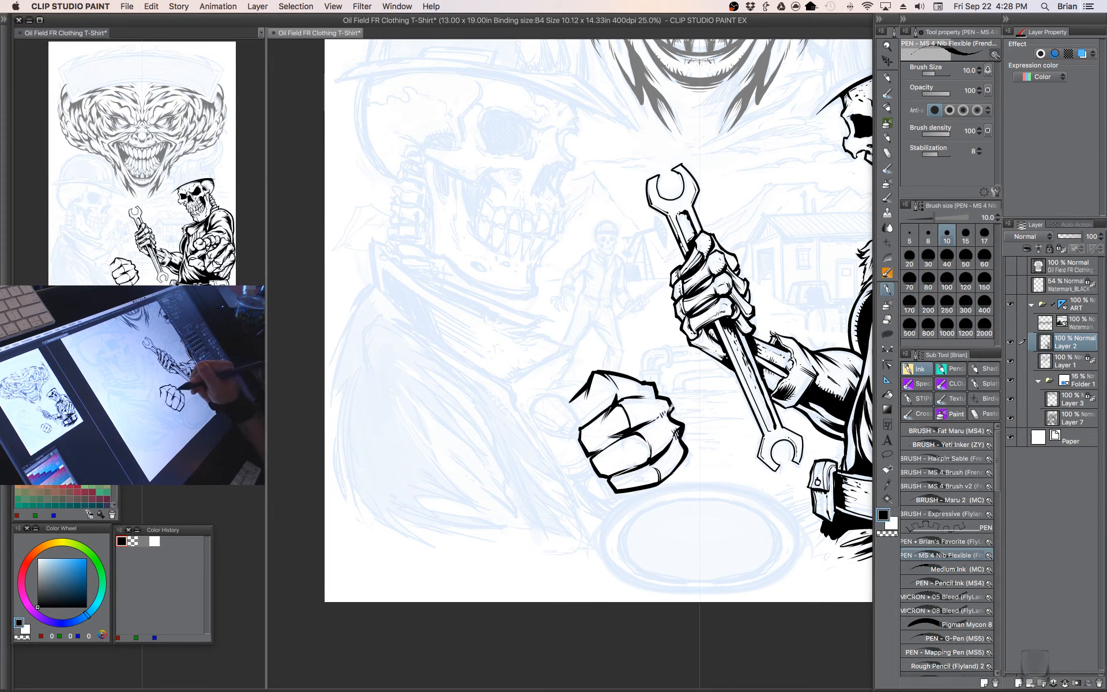
drag(704, 484, 714, 506)
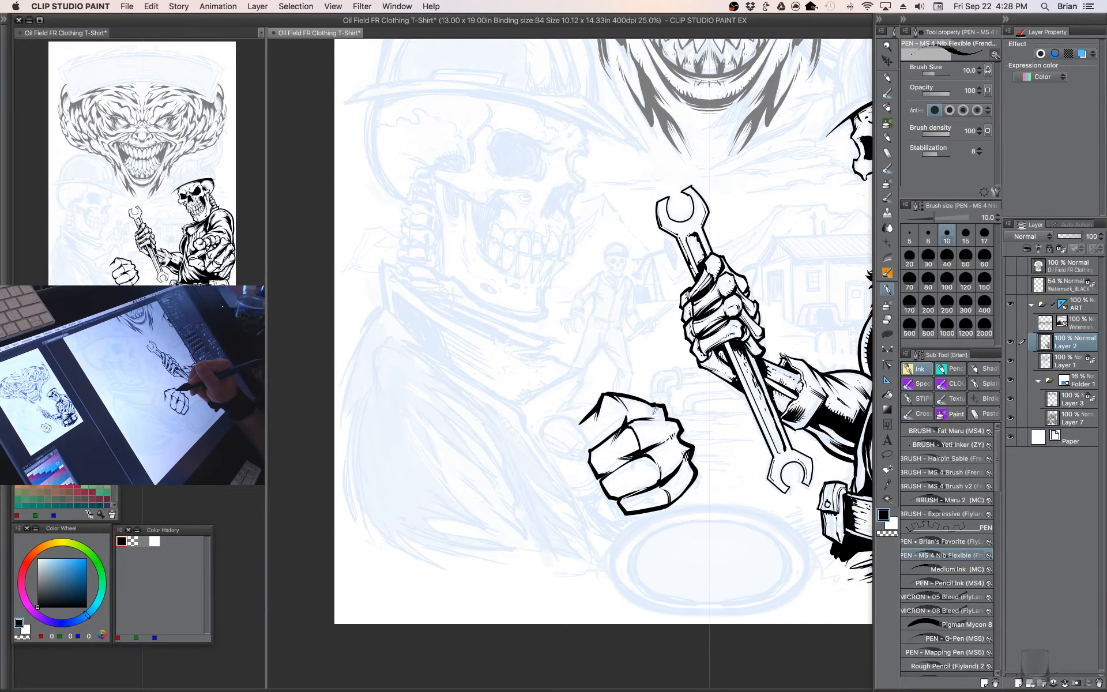
key(bracketleft)
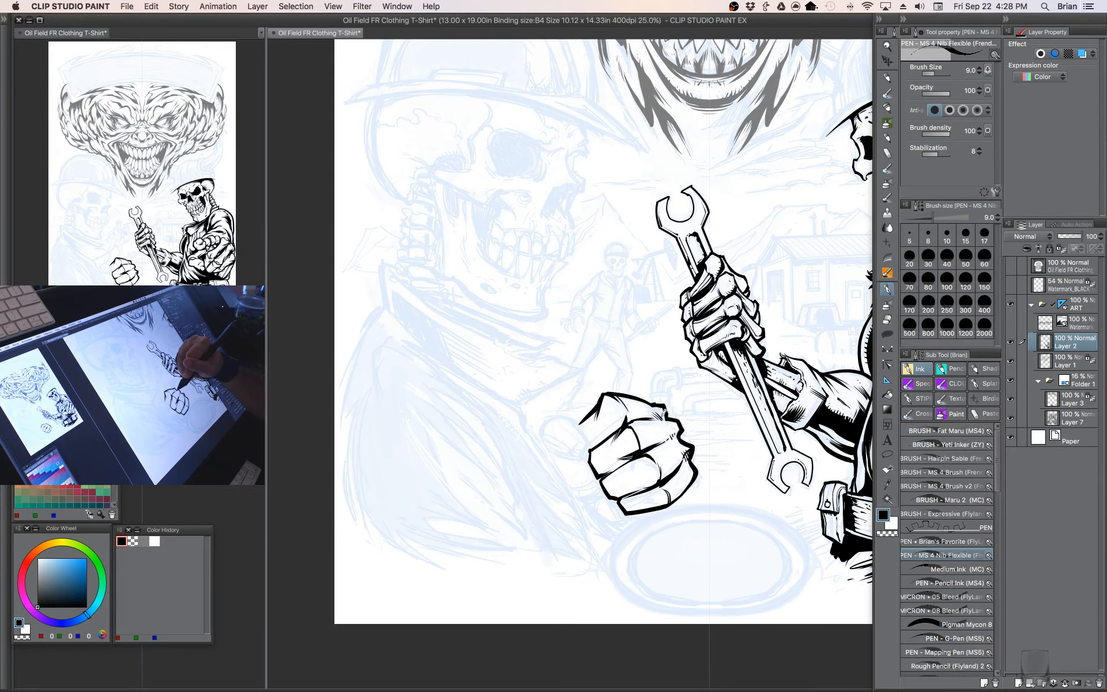
mouse_move(712, 500)
mouse_down()
mouse_move(722, 488)
mouse_move(705, 493)
mouse_up()
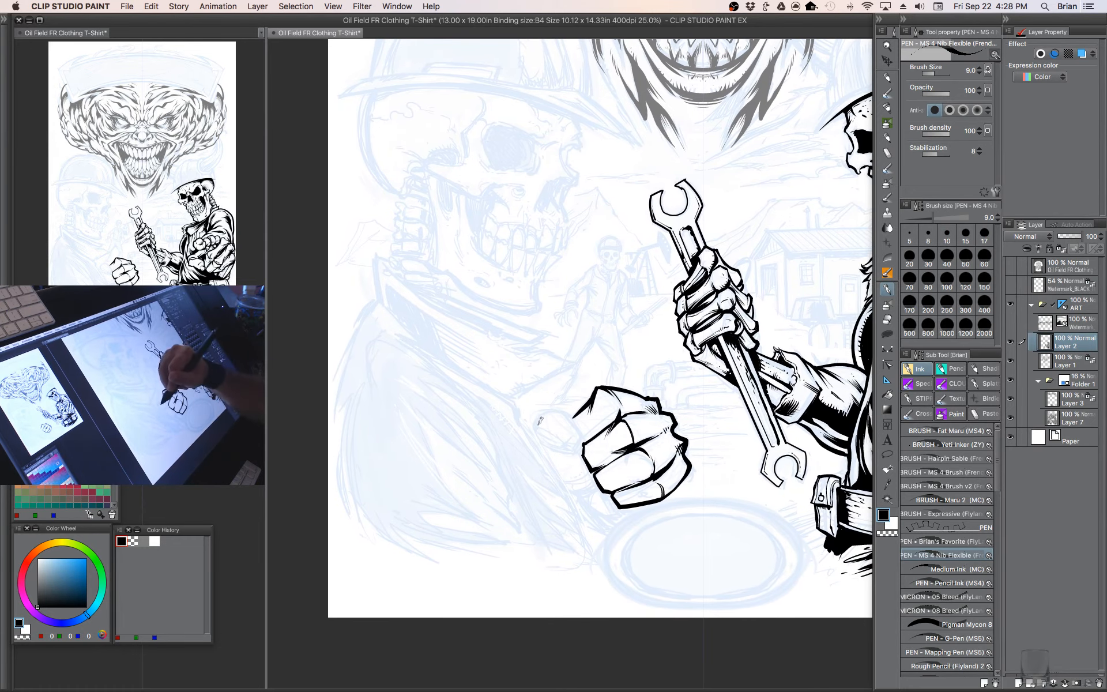
- Outline the fist's thumb and add fine shading lines to it and the neighbouring fingers
key(bracketright)
mouse_move(541, 414)
mouse_down()
mouse_move(574, 416)
mouse_move(537, 426)
mouse_move(545, 444)
mouse_move(573, 450)
mouse_move(587, 437)
mouse_move(568, 414)
mouse_up()
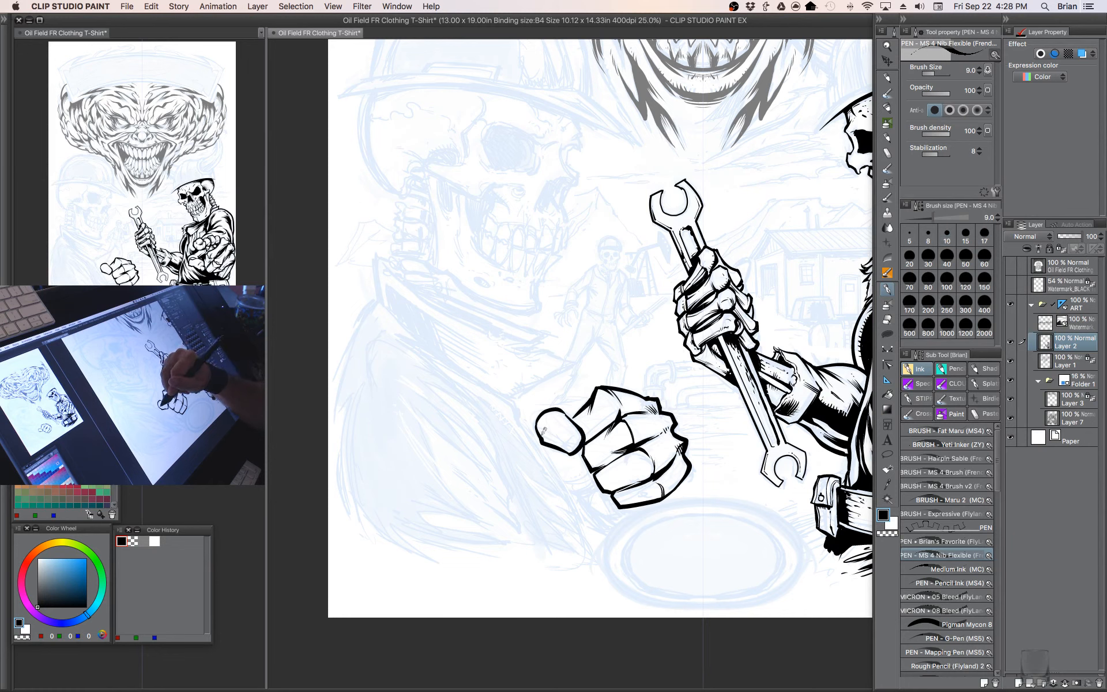
mouse_move(544, 433)
mouse_down()
mouse_move(660, 438)
mouse_move(673, 493)
mouse_move(663, 475)
mouse_move(668, 424)
mouse_move(599, 435)
mouse_move(590, 455)
mouse_move(624, 433)
mouse_up()
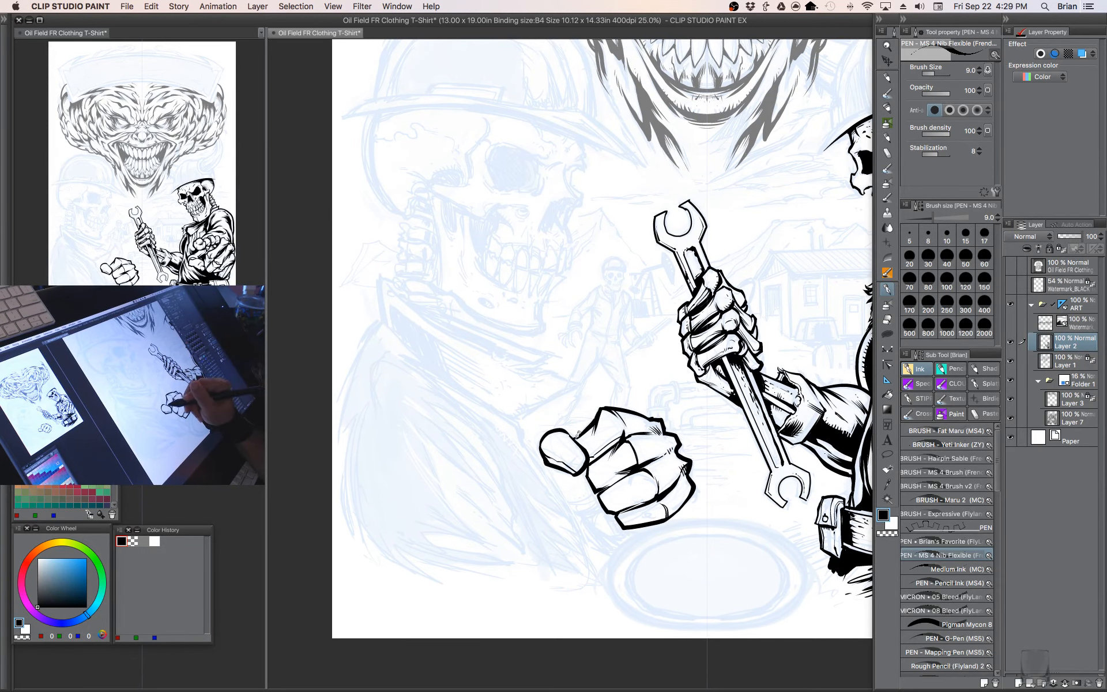
- Ink the fist's palm below the thumb and the heel of the hand at pen sizes 9 to 12.5, including the dark shadow beside the fingers
mouse_move(579, 437)
mouse_down()
mouse_move(540, 394)
mouse_move(528, 431)
mouse_move(548, 438)
mouse_move(551, 421)
mouse_move(528, 441)
mouse_move(530, 461)
mouse_move(558, 470)
mouse_up()
key(bracketright)
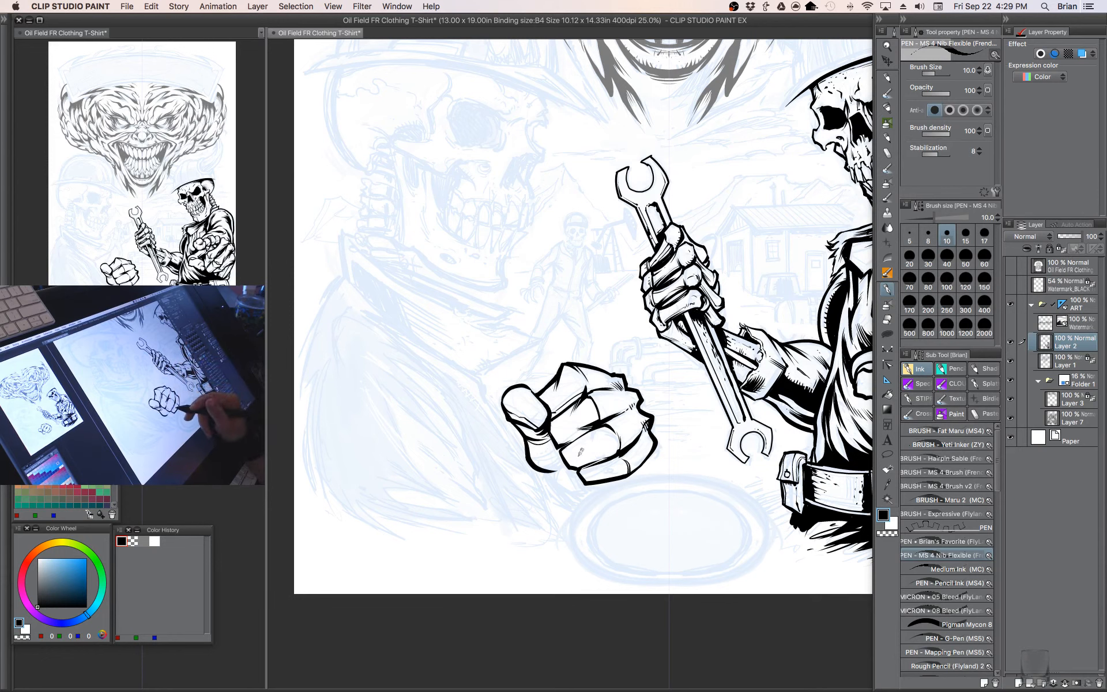
key(bracketleft)
key(bracketright)
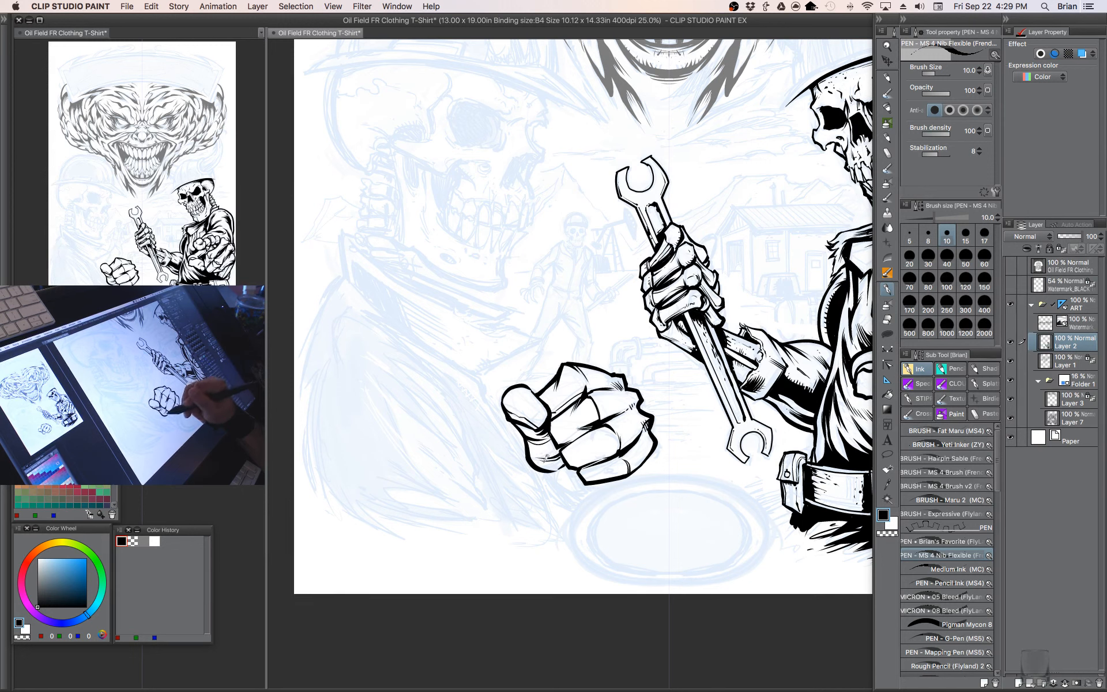
mouse_move(545, 459)
mouse_down()
mouse_move(565, 451)
mouse_move(547, 430)
mouse_up()
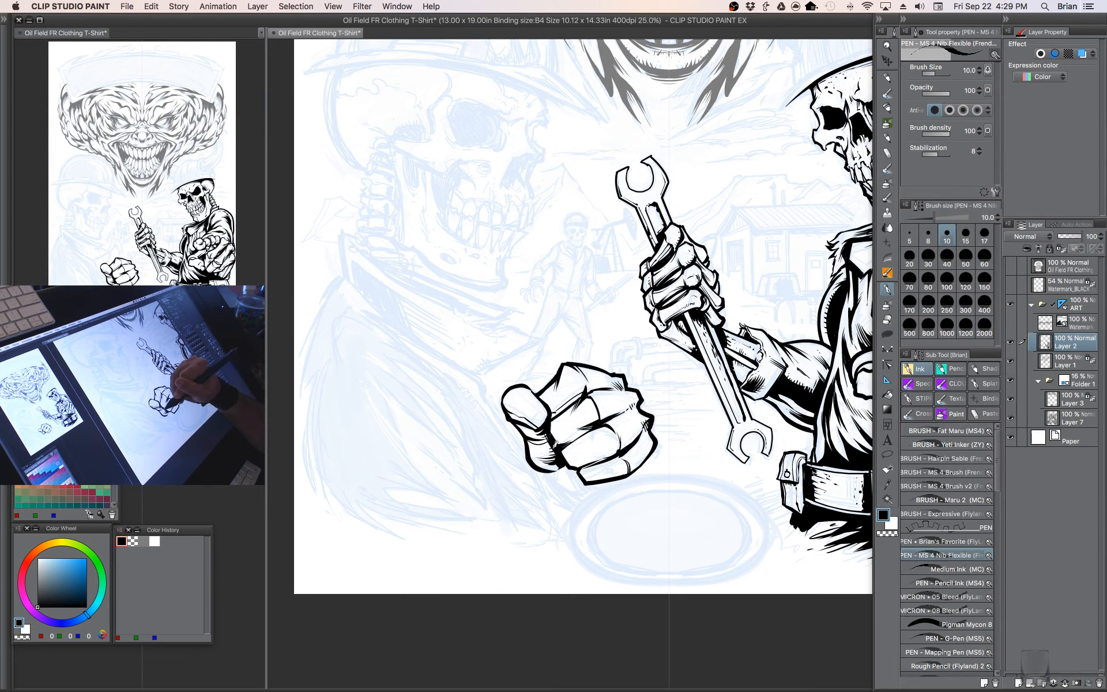
key(bracketright)
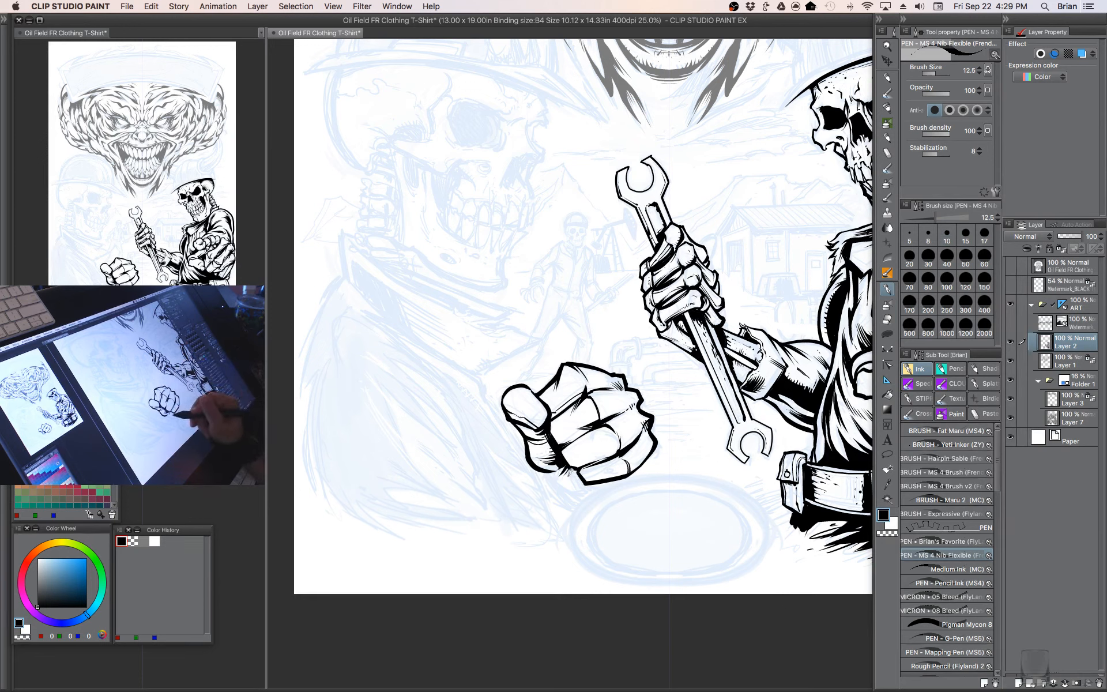
mouse_move(553, 474)
mouse_down()
mouse_move(582, 491)
mouse_move(697, 452)
mouse_move(692, 495)
mouse_up()
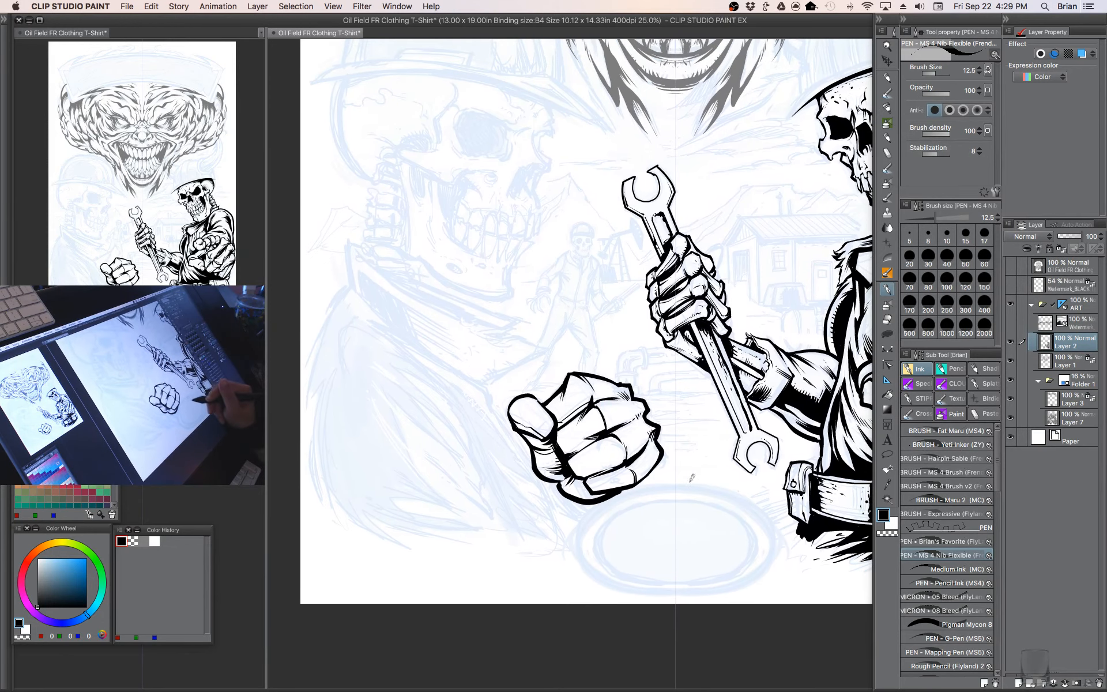
- Clean up the thumb's inner edge with transparent ink and add fine shading lines across the fist's fingers at pen size 10
key(bracketleft)
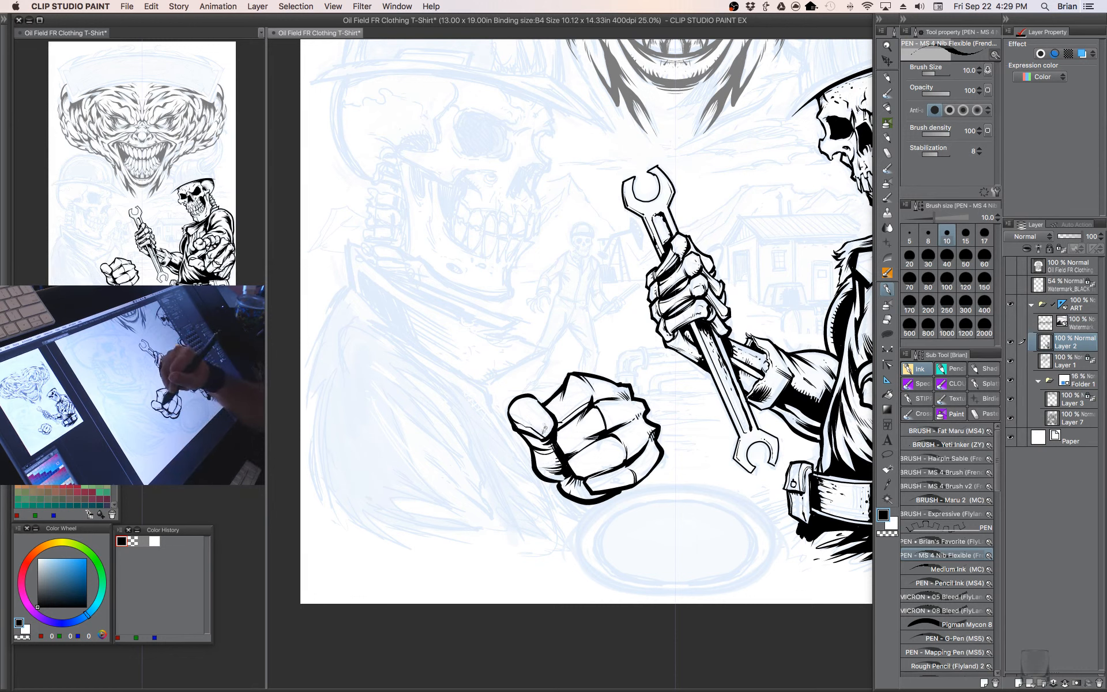
key(c)
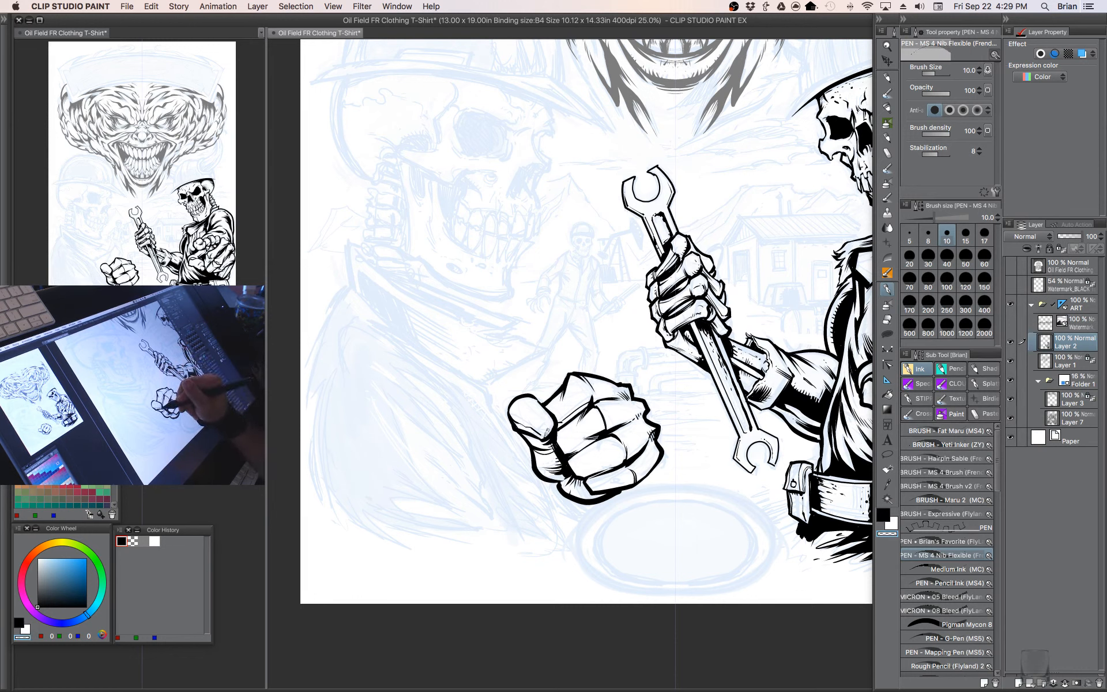
drag(545, 430, 549, 436)
key(c)
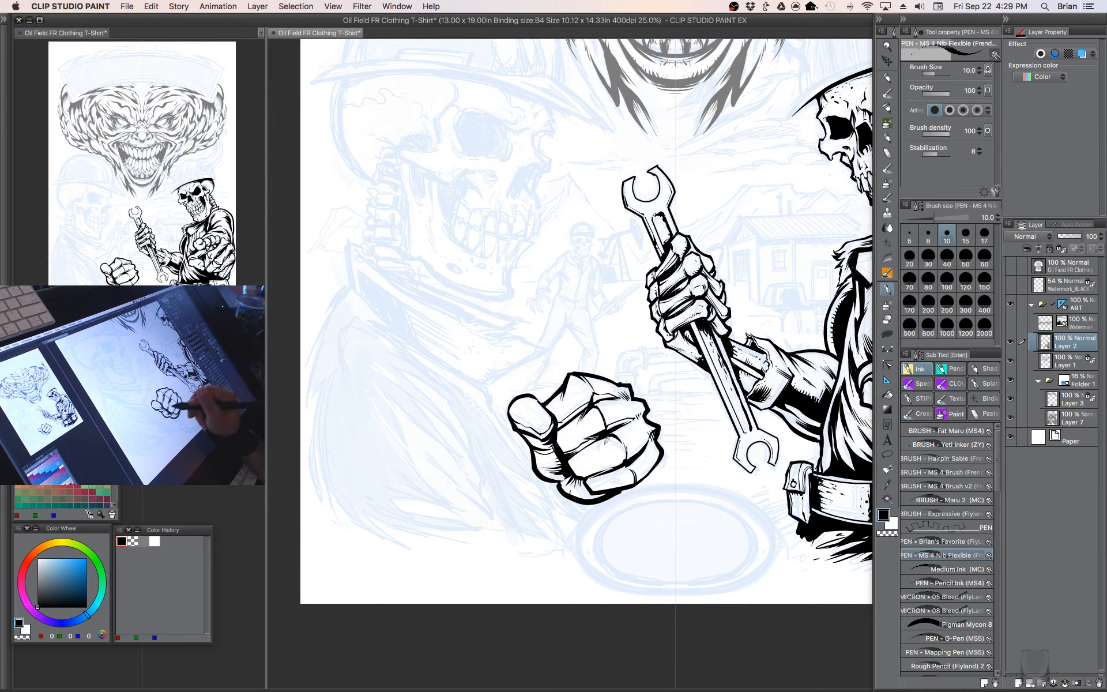
drag(576, 469, 624, 457)
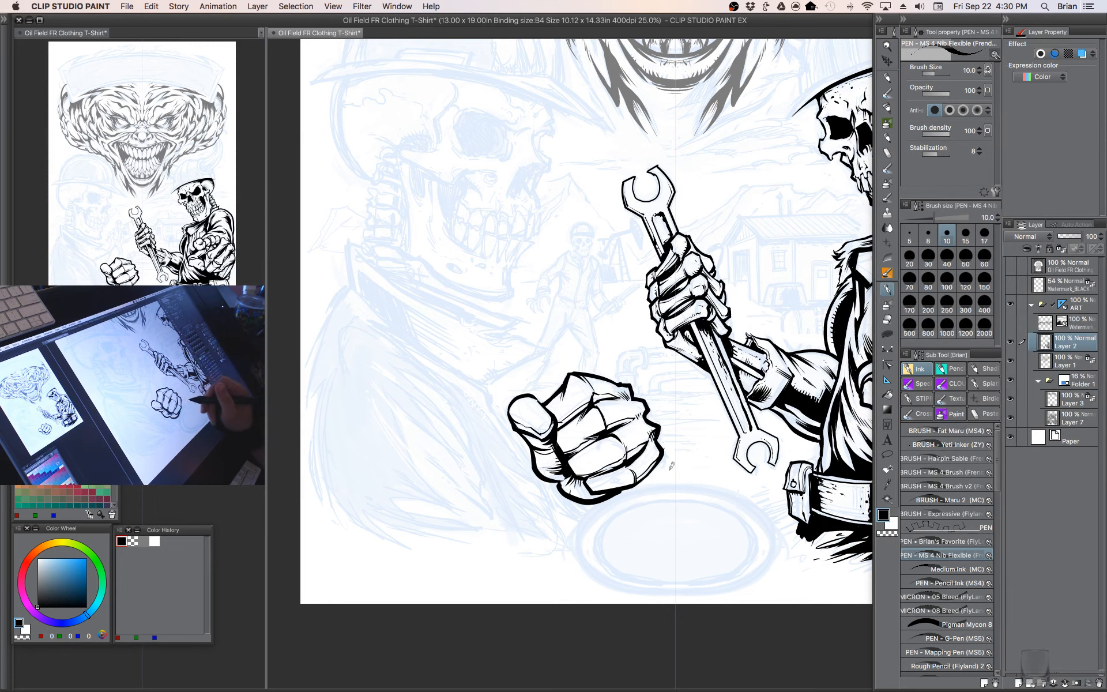
mouse_move(653, 475)
mouse_down()
mouse_move(668, 462)
mouse_move(699, 470)
mouse_move(693, 514)
mouse_up()
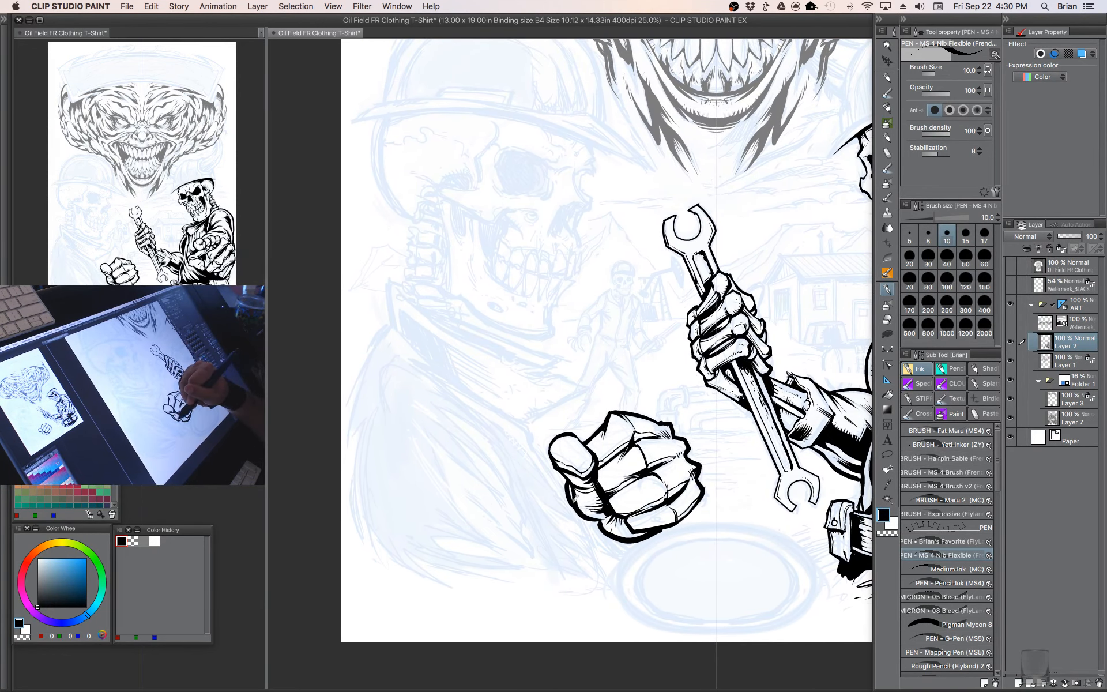
key(c)
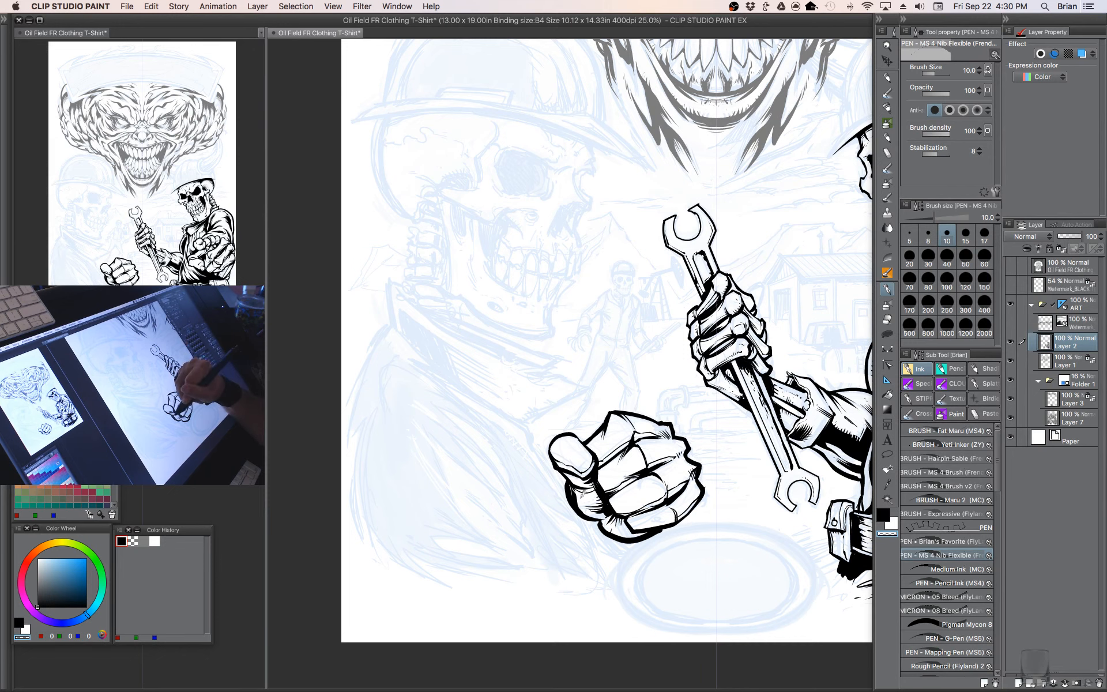
key(c)
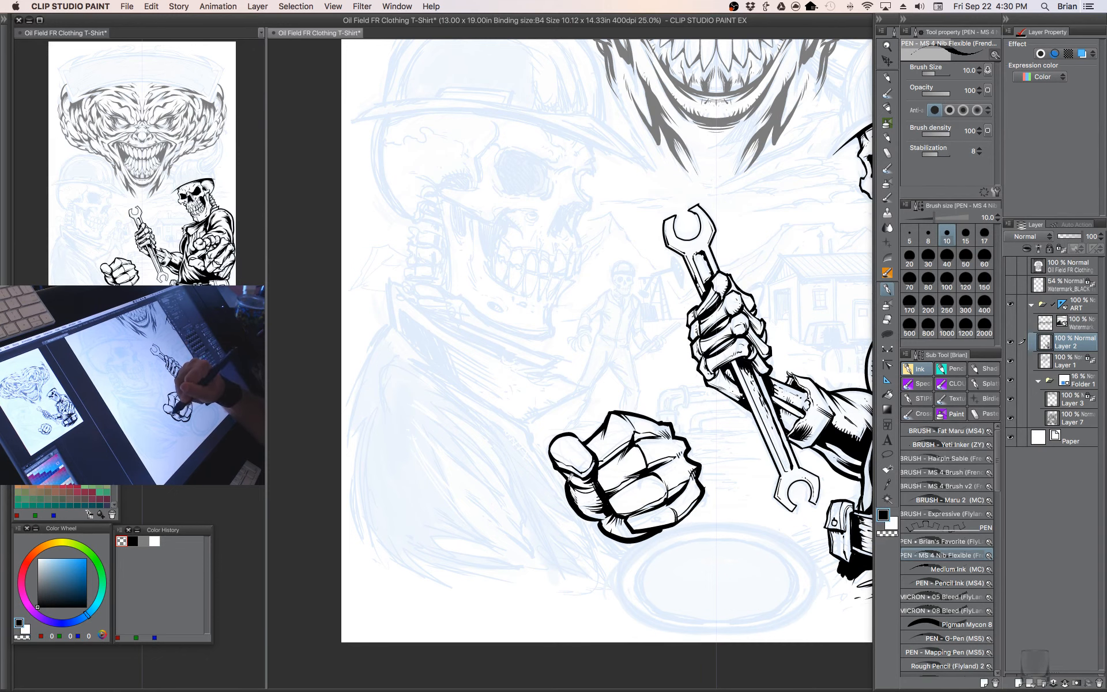
drag(729, 538, 720, 498)
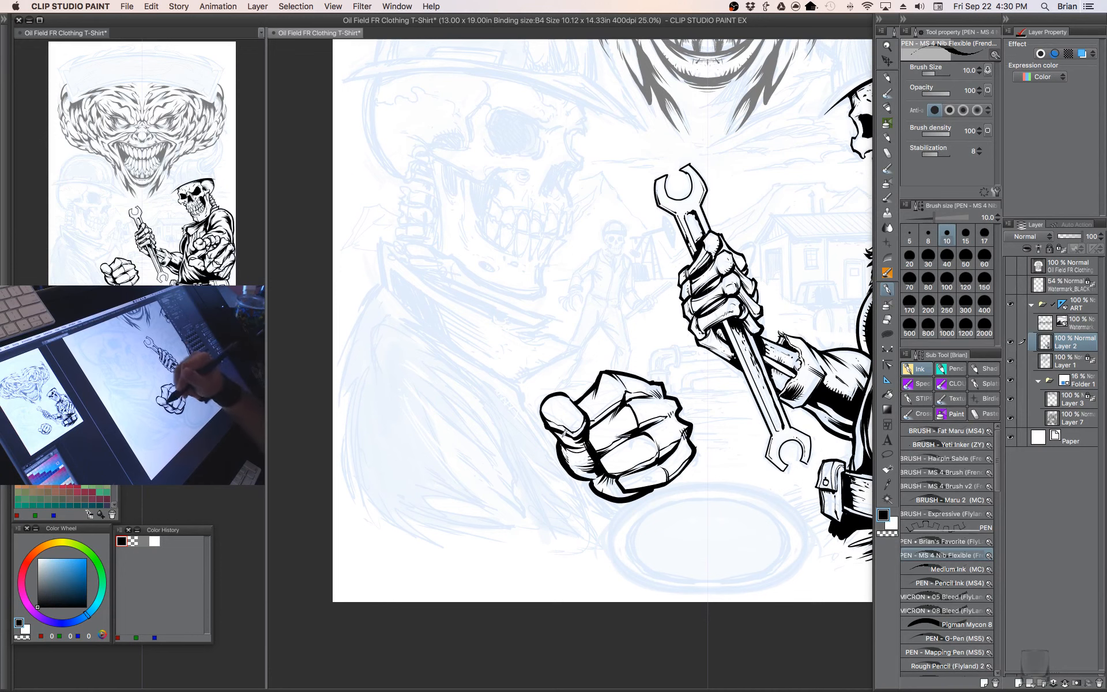
drag(681, 419, 718, 510)
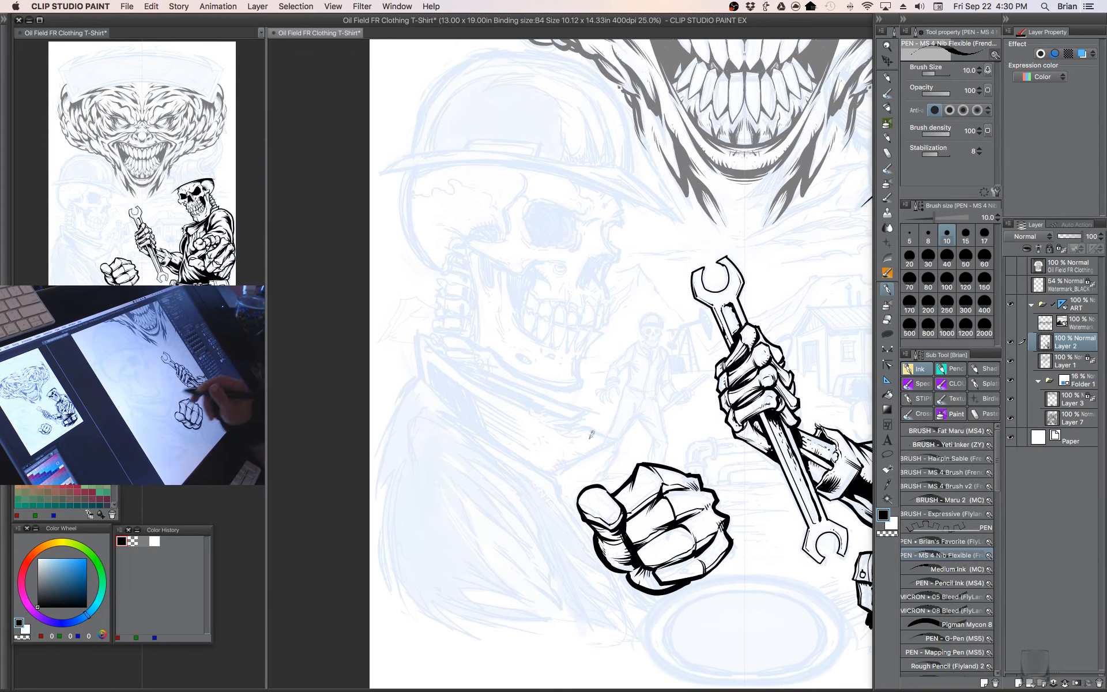
- Ink the second skeleton's collar edges with a torn notch and outline a small shadow shape near the collar's tip at pen size 10
mouse_move(558, 475)
mouse_down()
mouse_move(622, 434)
mouse_move(559, 422)
mouse_move(597, 420)
mouse_move(511, 396)
mouse_move(415, 332)
mouse_move(427, 385)
mouse_move(415, 331)
mouse_up()
key([)
key(])
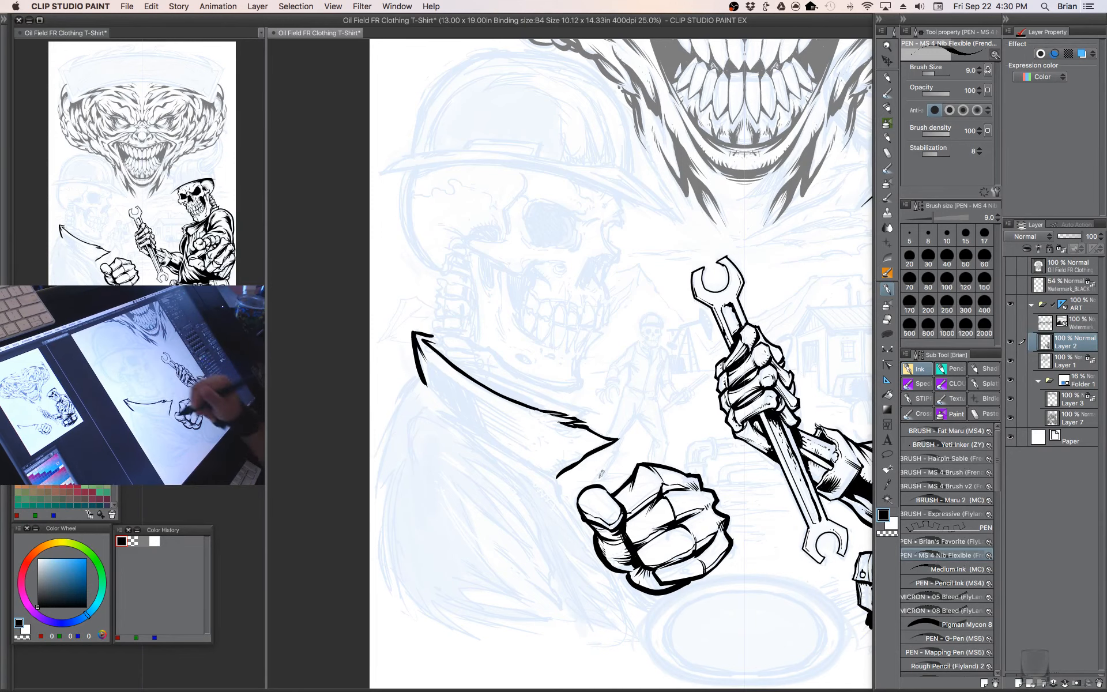
mouse_move(562, 379)
mouse_down()
mouse_move(554, 350)
mouse_move(559, 361)
mouse_up()
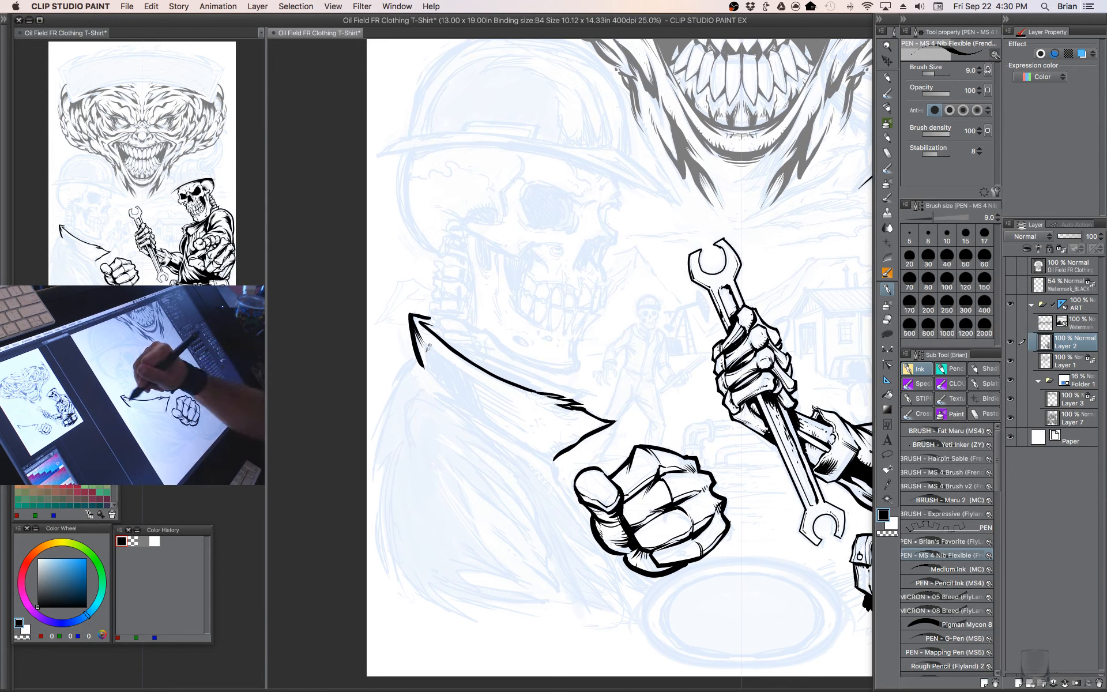
key(bracketright)
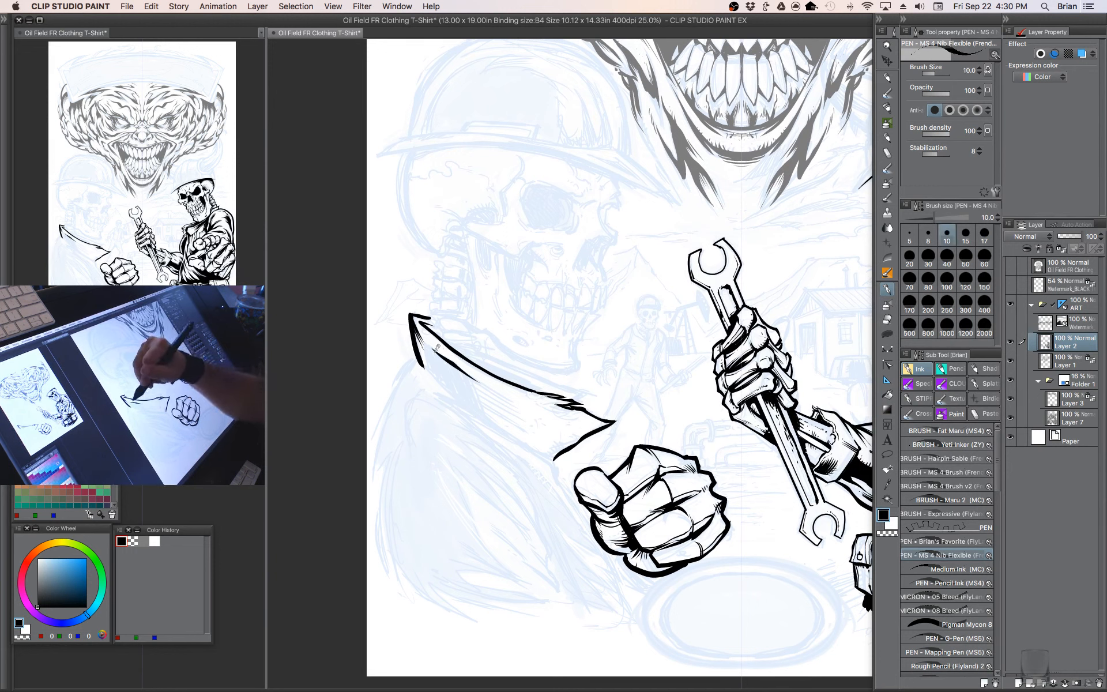
mouse_move(436, 346)
mouse_down()
mouse_move(442, 375)
mouse_move(475, 398)
mouse_move(456, 366)
mouse_up()
- Fill the small outlined shadow shape inside the collar with solid black
key(u)
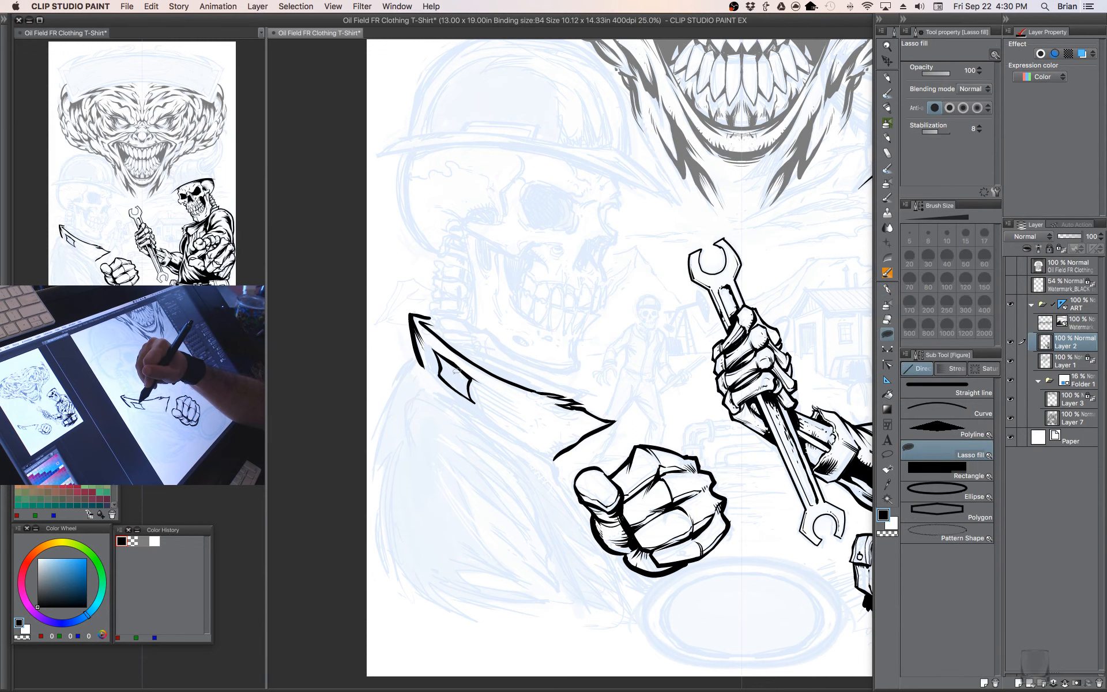
key(p)
key(m)
key(e)
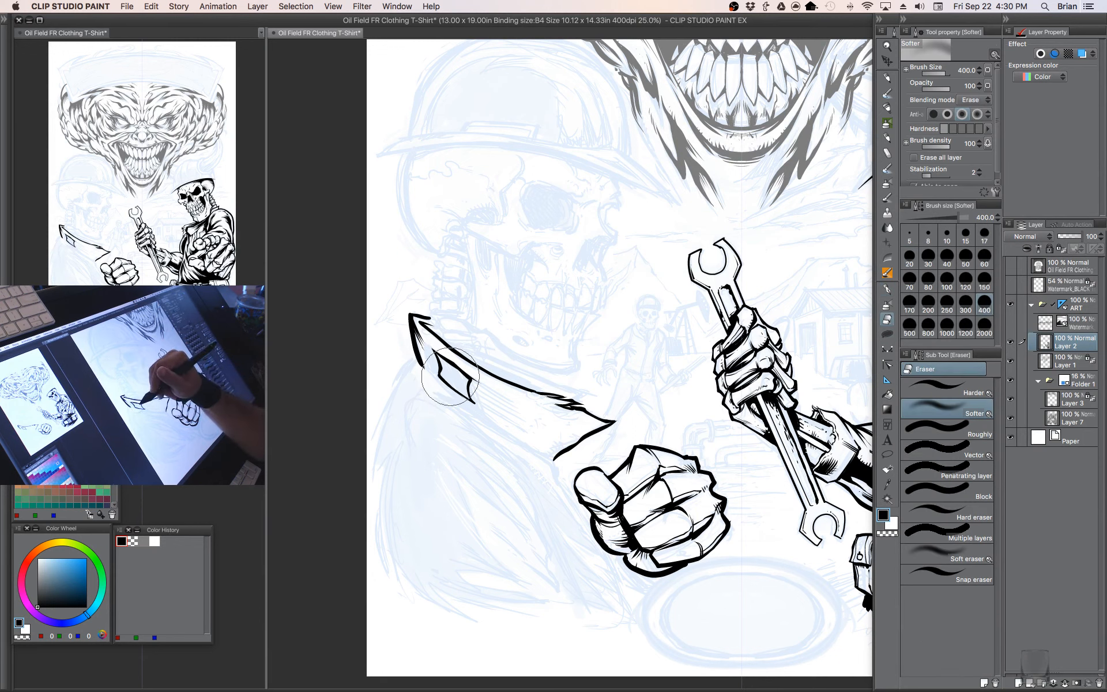
key(p)
key(p)
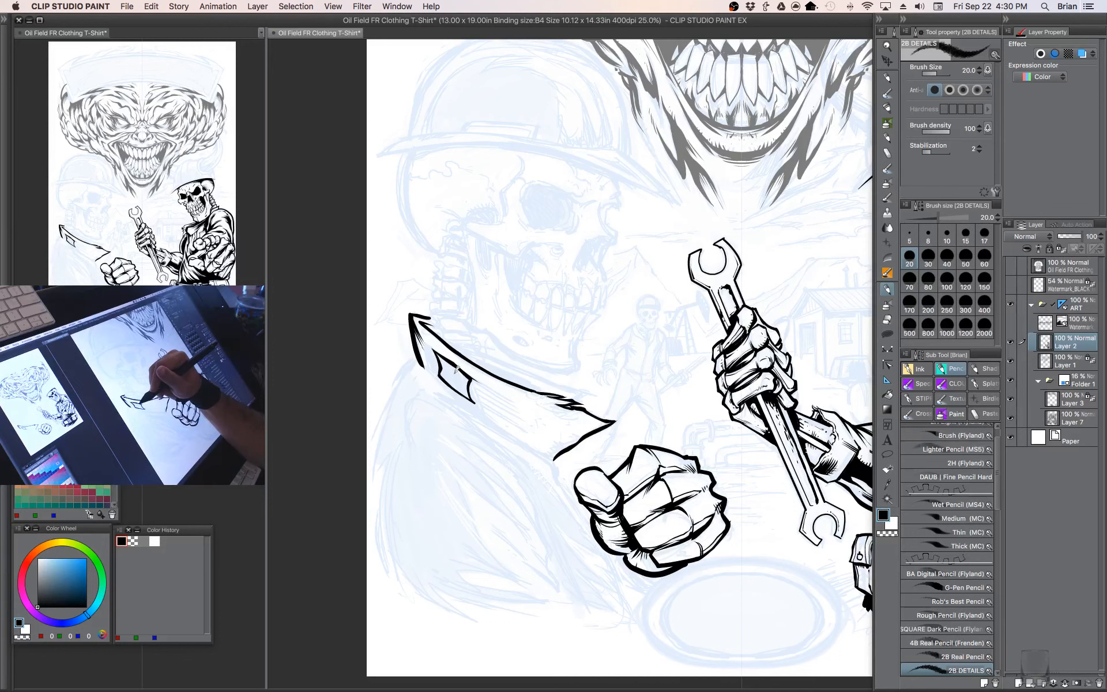
key(u)
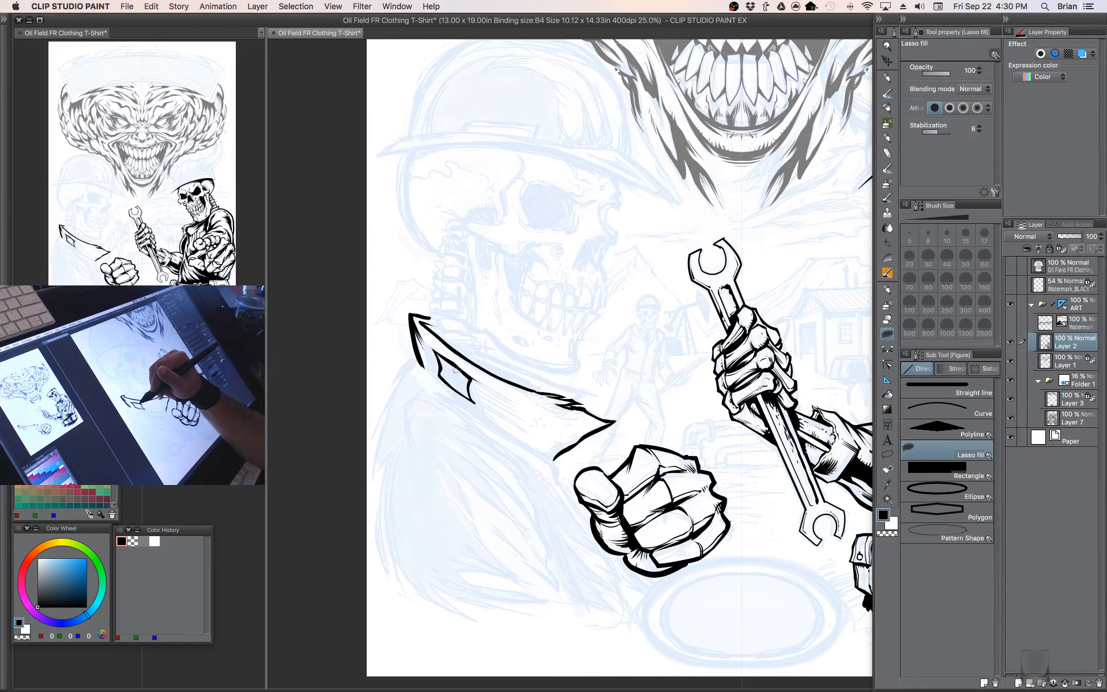
key(w)
key(p)
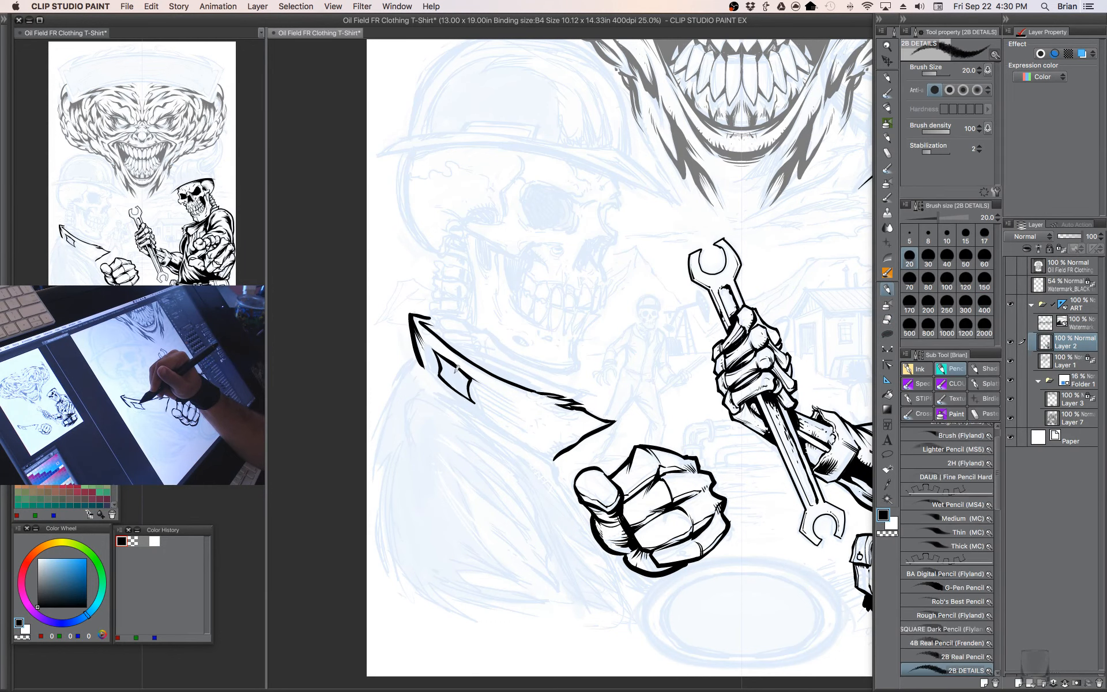
key(m)
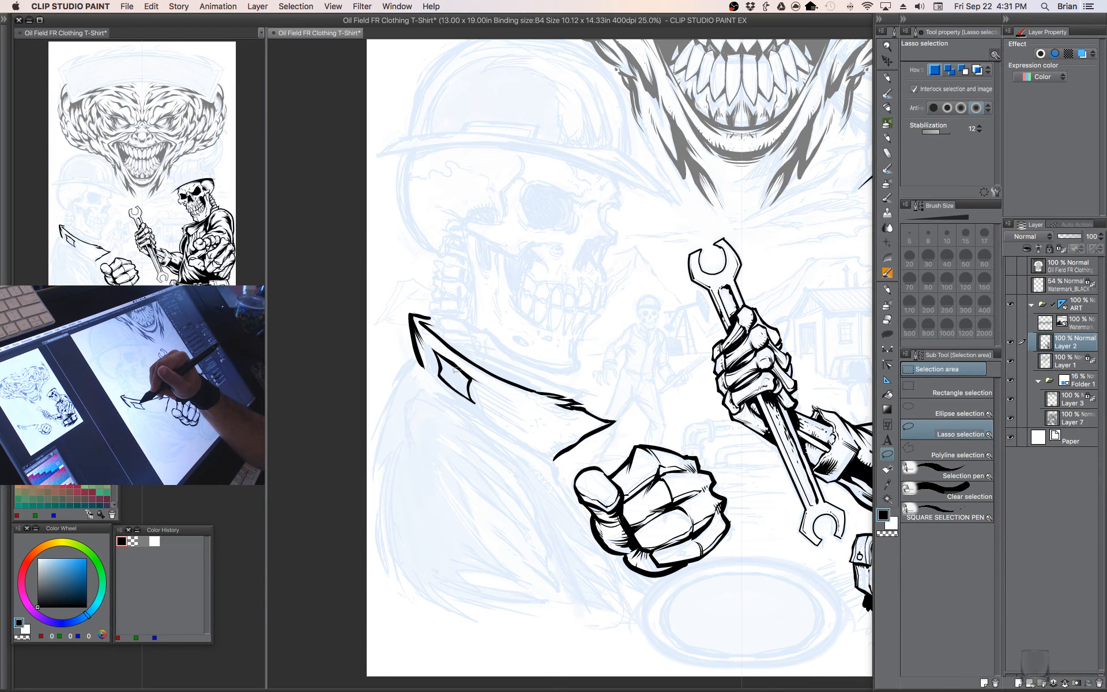
key(w)
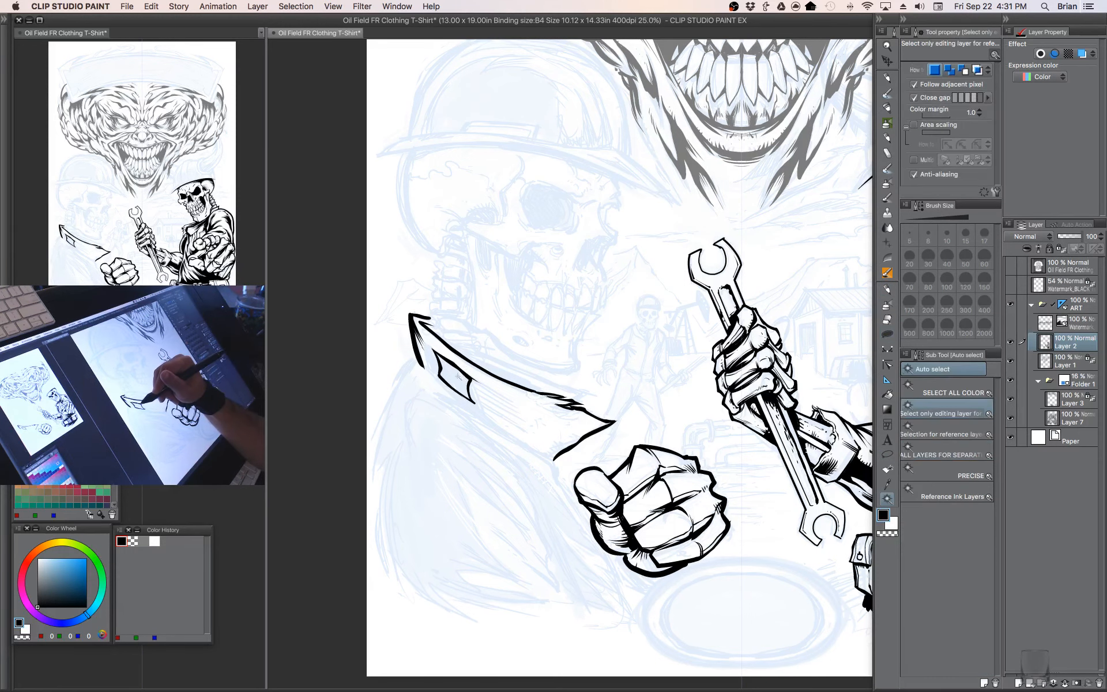
key(g)
click(462, 375)
key(p)
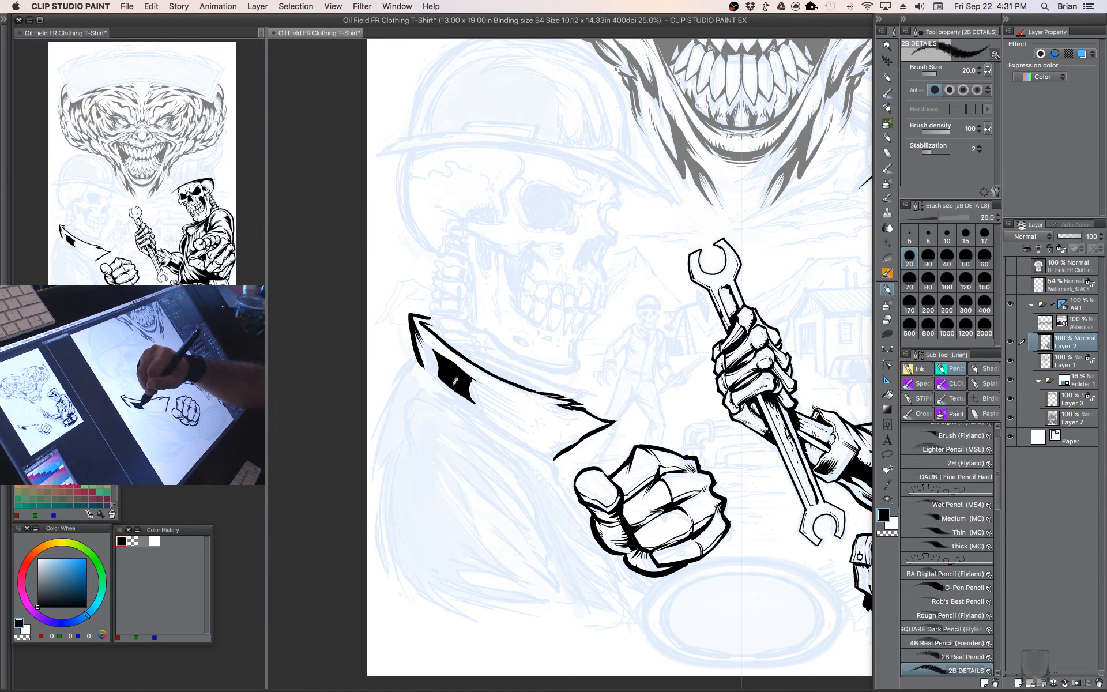
drag(462, 390, 488, 413)
key(super+z)
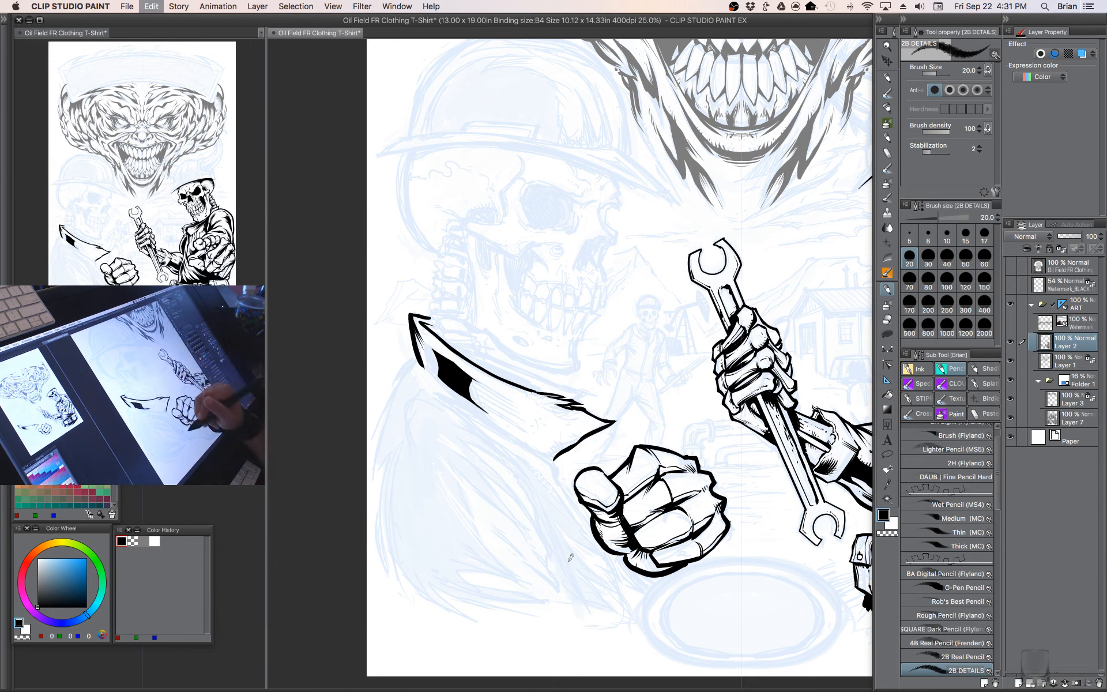
- Feather the collar's black shadow with tapered strokes using the MS 4 Nib Flexible pen at size 20 and ink the collar's lower edge
key(b)
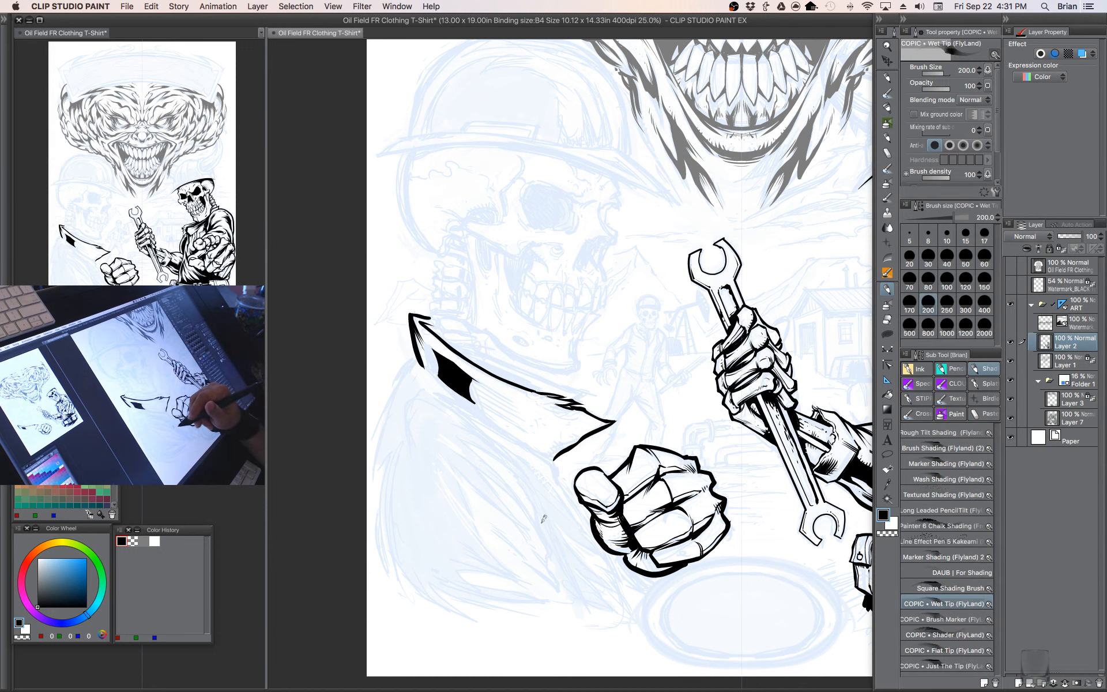
key(p)
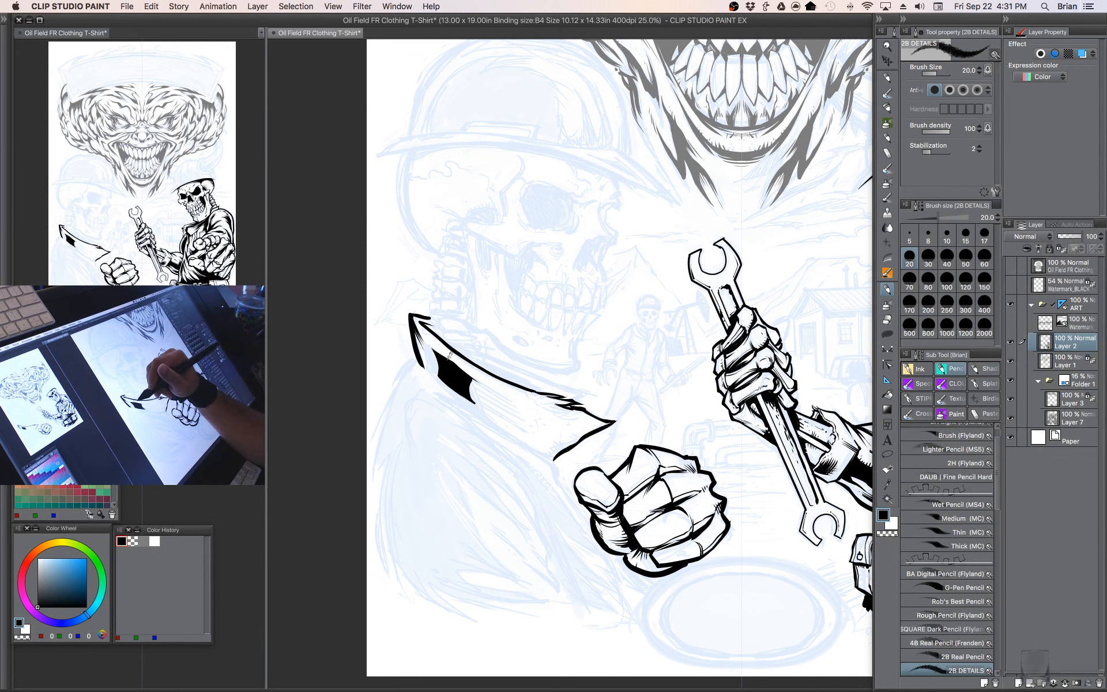
key(p)
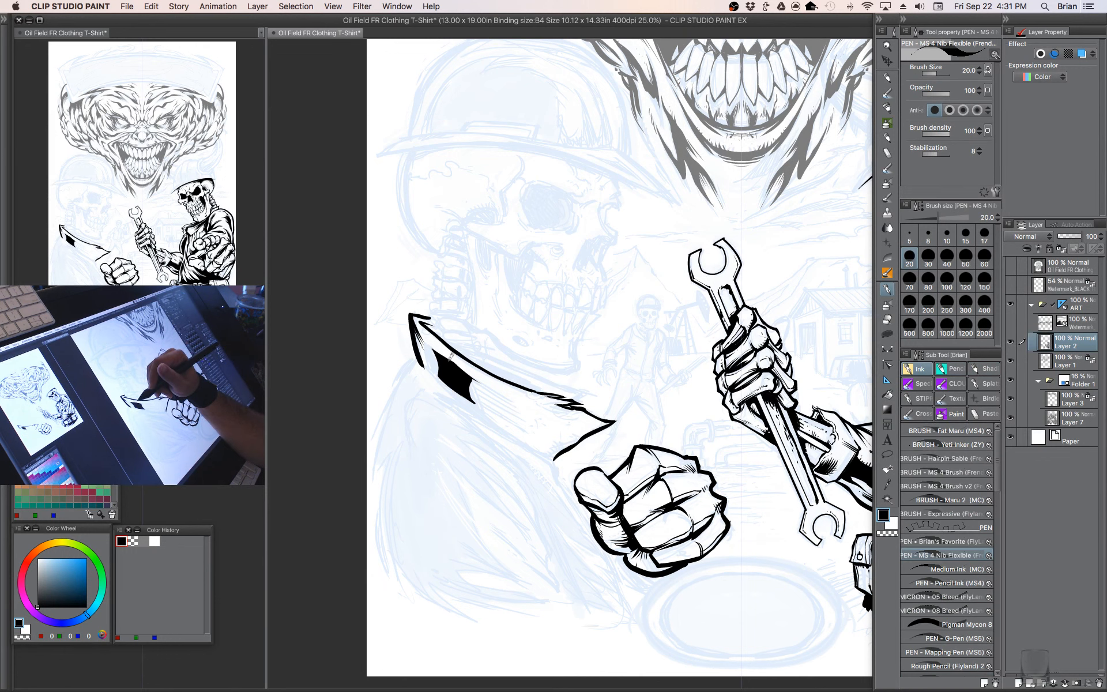
mouse_move(456, 382)
mouse_down()
mouse_move(500, 416)
mouse_move(463, 382)
mouse_move(509, 415)
mouse_move(502, 402)
mouse_move(465, 379)
mouse_move(505, 402)
mouse_move(467, 376)
mouse_move(507, 401)
mouse_up()
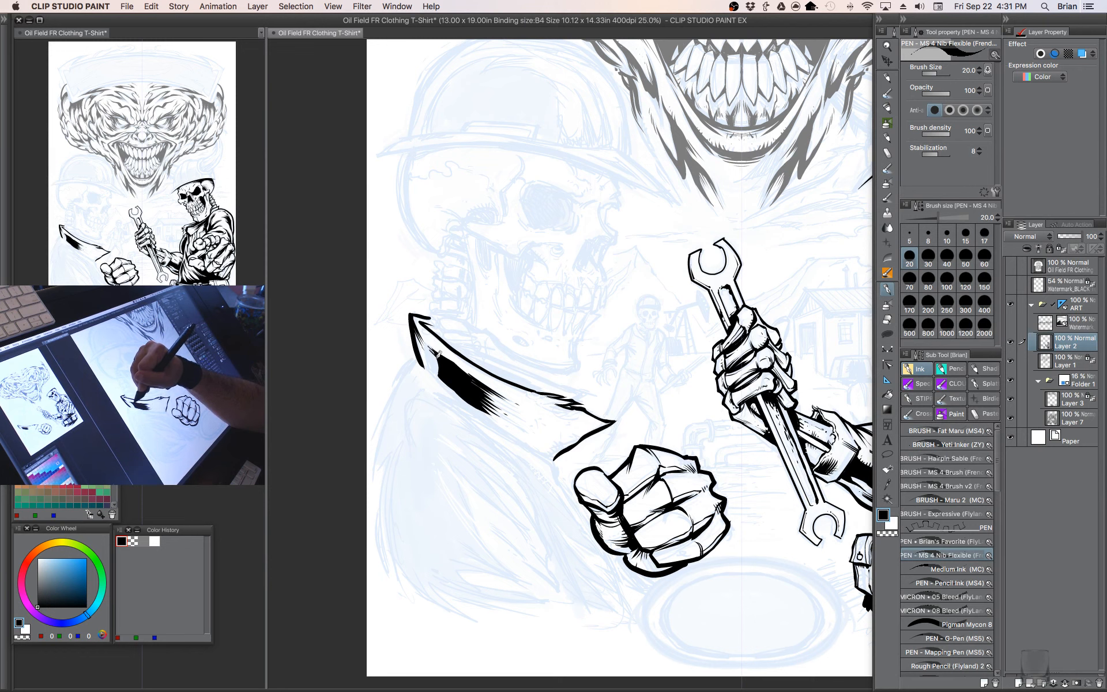
mouse_move(460, 364)
mouse_down()
mouse_move(474, 341)
mouse_move(458, 355)
mouse_move(563, 434)
mouse_move(592, 406)
mouse_move(561, 431)
mouse_up()
- Reinforce the black shadow along the collar's lower edge with strokes at pen size 17.5
key(bracketleft)
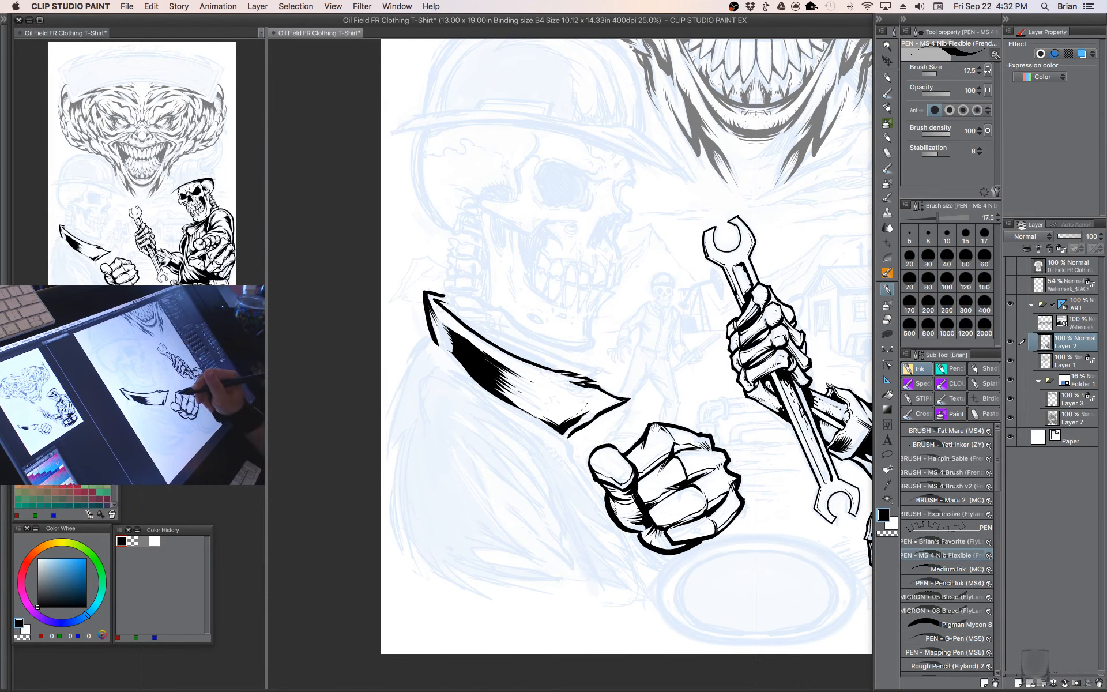
drag(620, 406, 650, 416)
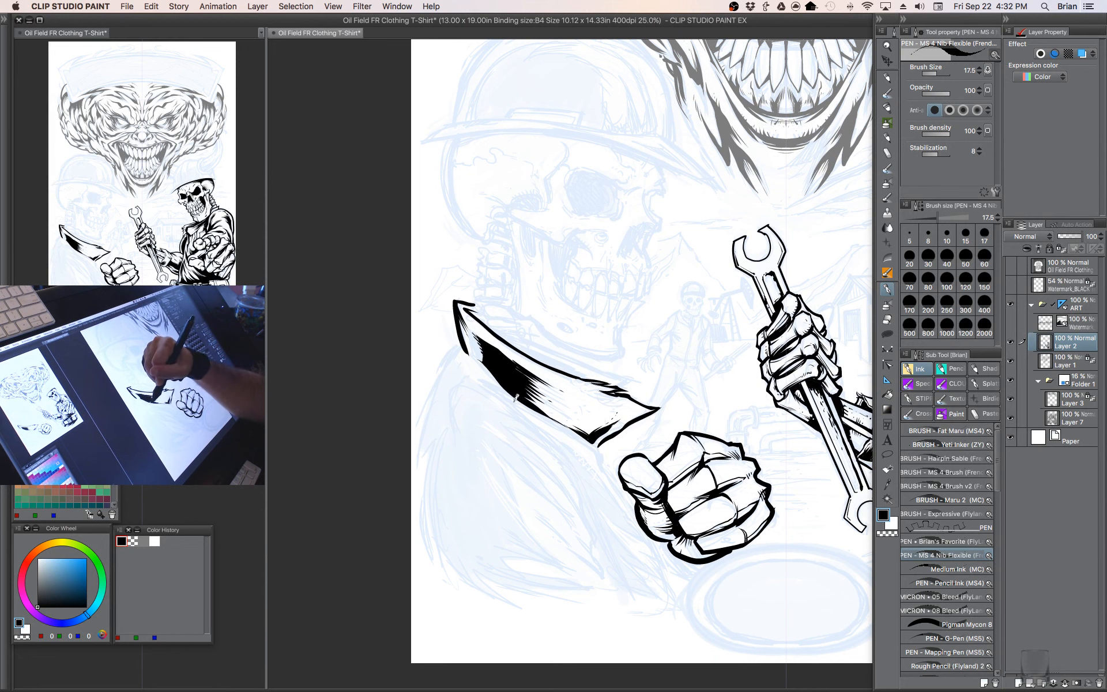
mouse_move(491, 381)
mouse_down()
mouse_move(542, 432)
mouse_move(505, 388)
mouse_move(477, 379)
mouse_move(512, 390)
mouse_up()
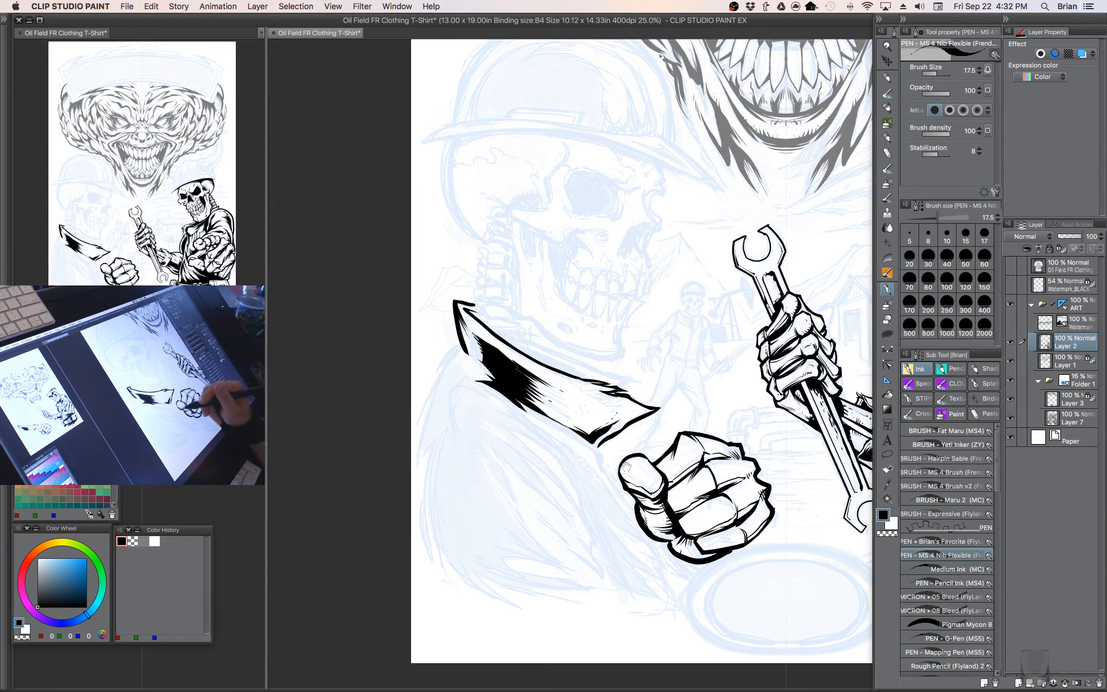
- Ink the outer contour of the second skeleton's shoulder and sleeve from the collar tip downward at pen size 17.5, with a fold notch
scroll(626, 466, down, 1)
drag(460, 319, 421, 447)
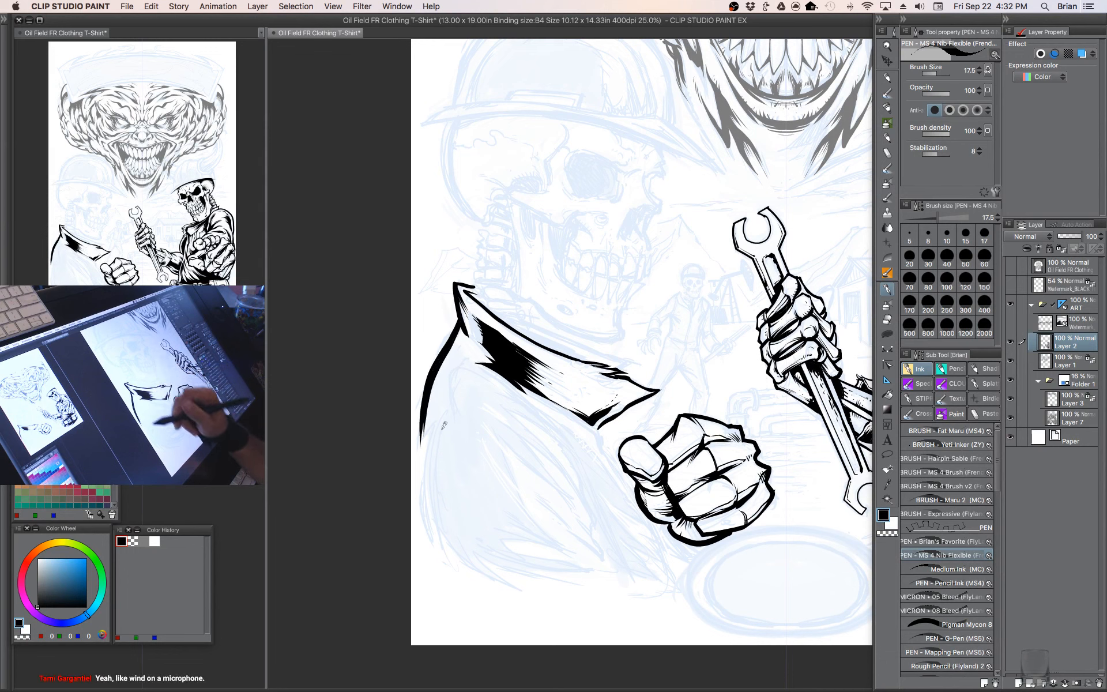
mouse_move(445, 397)
mouse_down()
mouse_move(428, 451)
mouse_move(465, 568)
mouse_up()
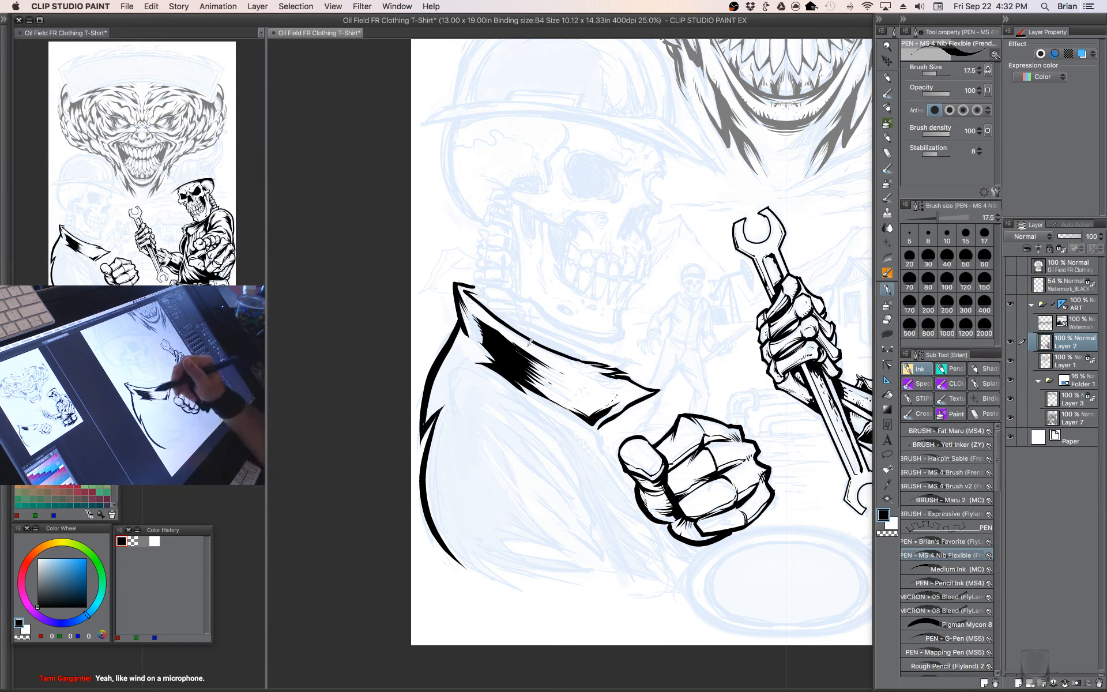
- Ink tapered fold lines across the middle of the second skeleton's sleeve with the MS 4 Nib Flexible pen at size 15
mouse_move(500, 437)
mouse_down()
mouse_move(572, 504)
mouse_move(511, 430)
mouse_up()
key([)
drag(514, 432, 565, 474)
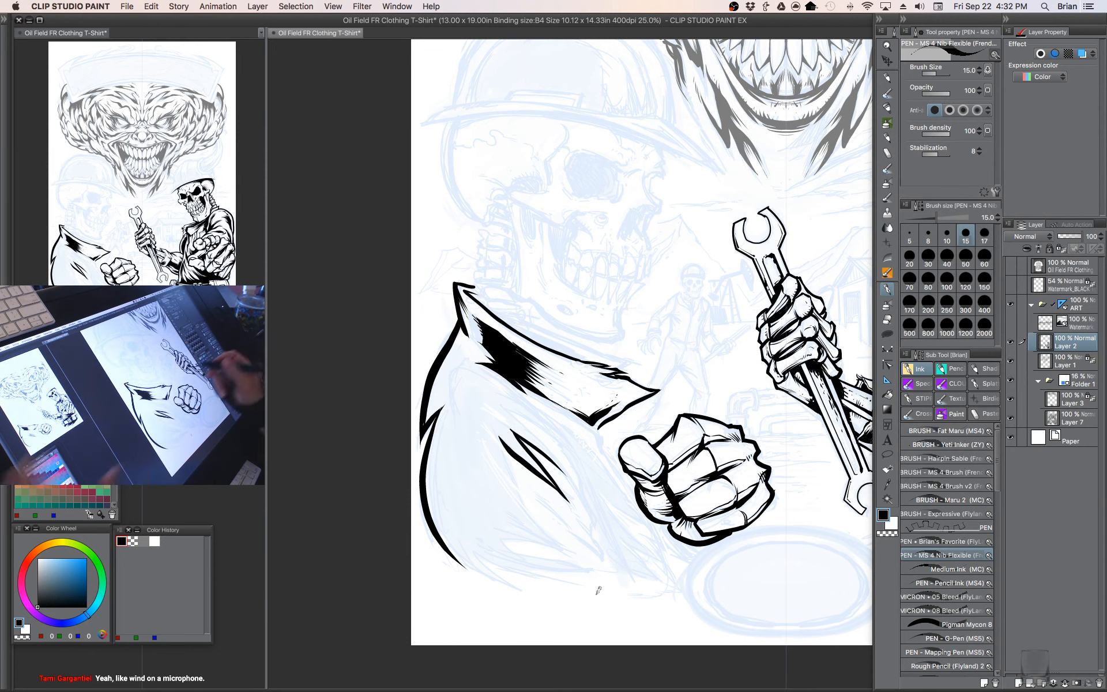
drag(670, 410, 607, 436)
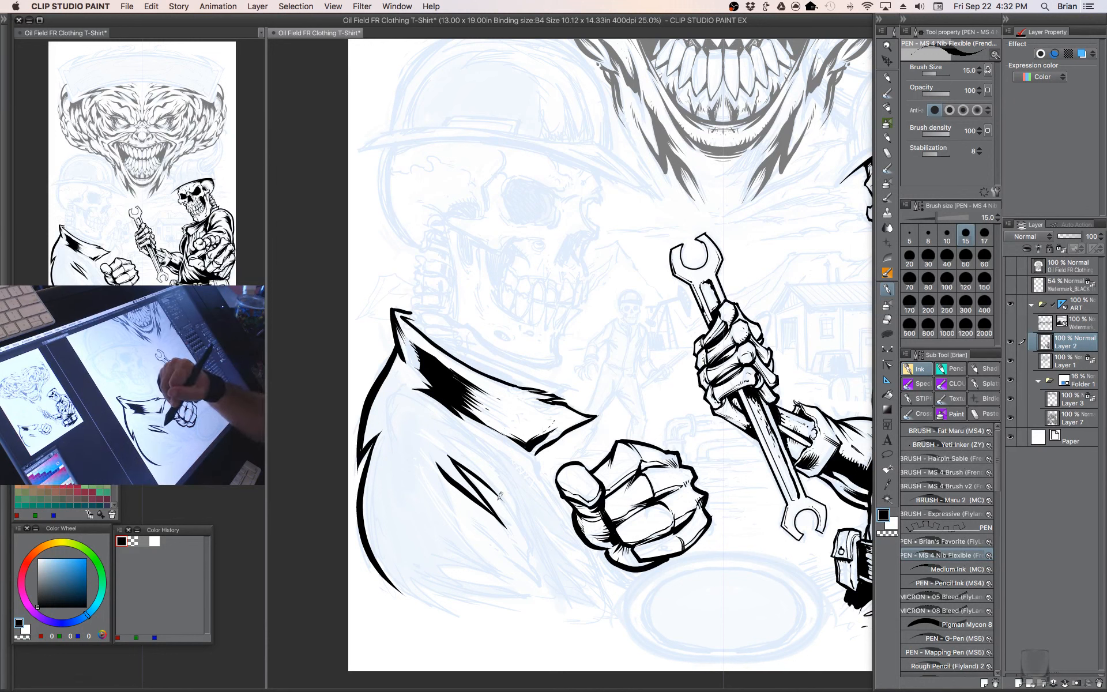
mouse_move(493, 488)
mouse_down()
mouse_move(511, 510)
mouse_move(452, 441)
mouse_move(488, 464)
mouse_move(522, 522)
mouse_move(479, 438)
mouse_move(421, 398)
mouse_up()
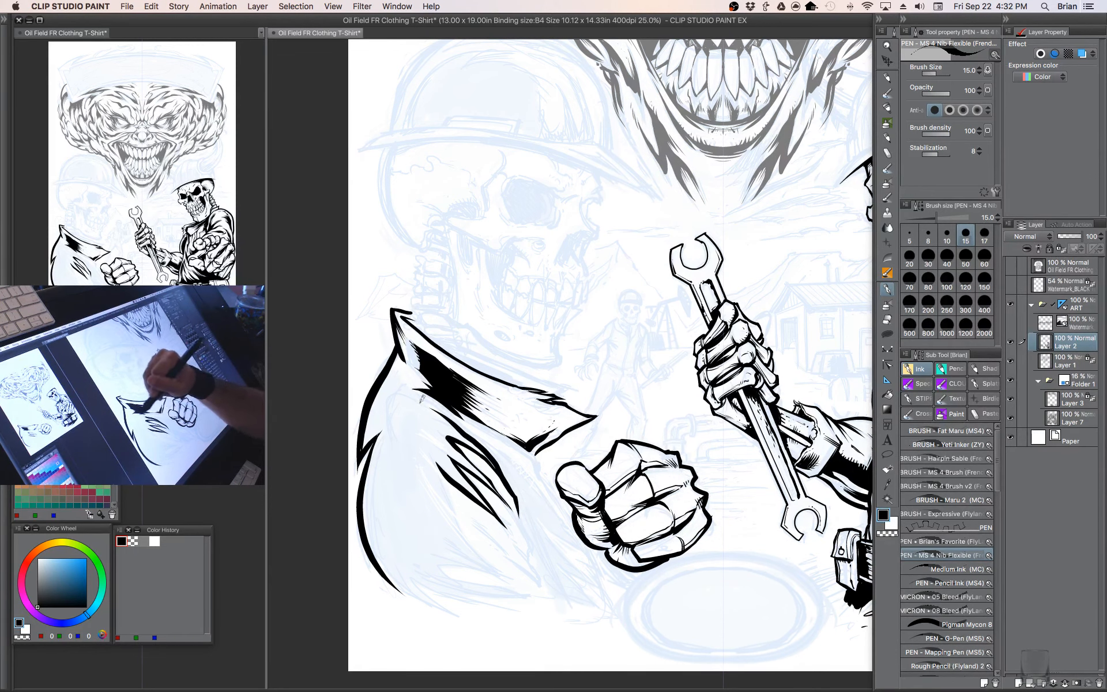
- Ink the sleeve's lower fold contours and pointed bottom shadow edge at pen size 12.5, joining them to the outer contour
drag(595, 453, 619, 337)
key([)
mouse_move(460, 352)
mouse_down()
mouse_move(483, 407)
mouse_move(467, 397)
mouse_move(522, 457)
mouse_move(456, 430)
mouse_move(480, 447)
mouse_up()
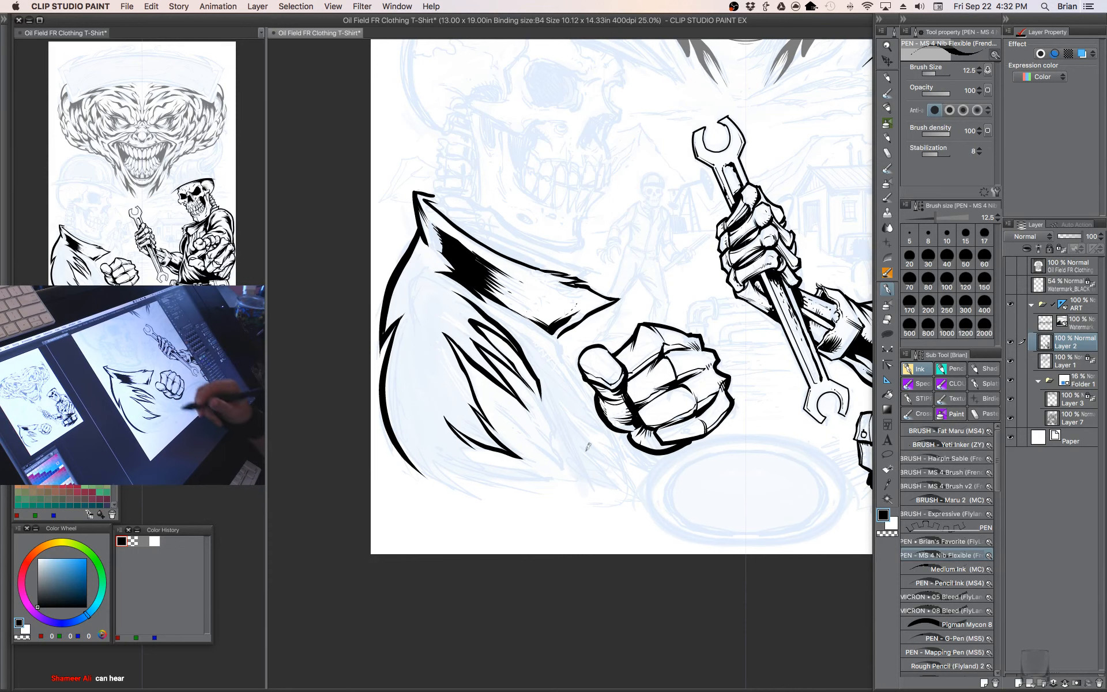
drag(603, 426, 604, 489)
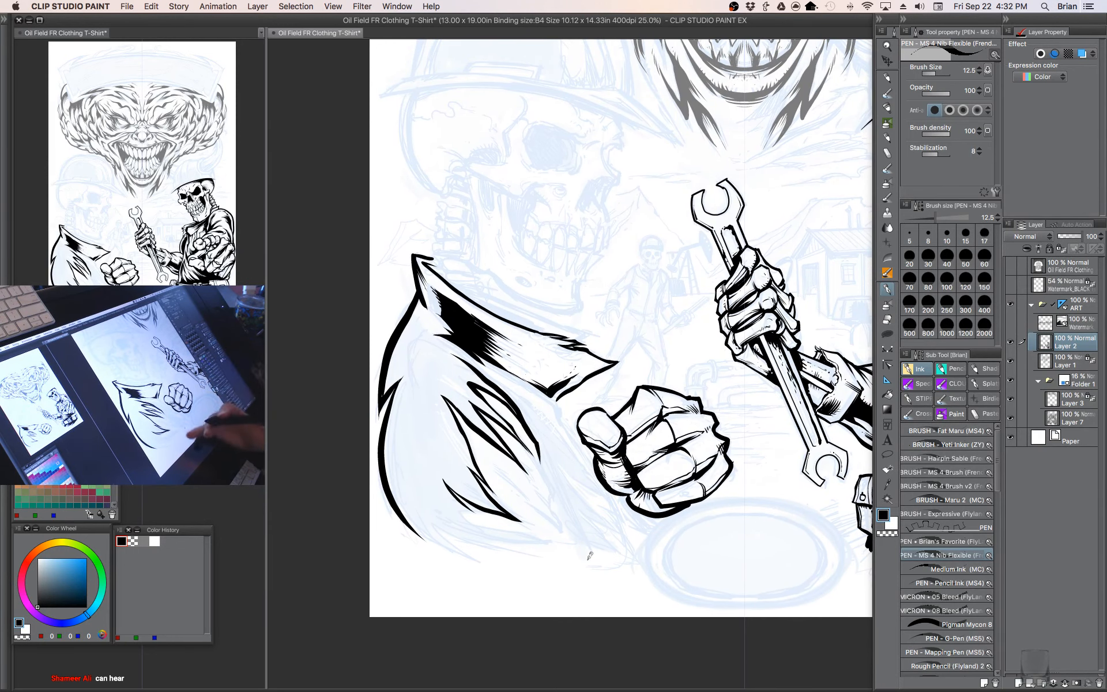
mouse_move(445, 492)
mouse_down()
mouse_move(493, 524)
mouse_move(457, 492)
mouse_move(522, 517)
mouse_move(476, 522)
mouse_move(556, 536)
mouse_move(515, 540)
mouse_move(440, 521)
mouse_move(457, 541)
mouse_move(435, 522)
mouse_move(475, 559)
mouse_up()
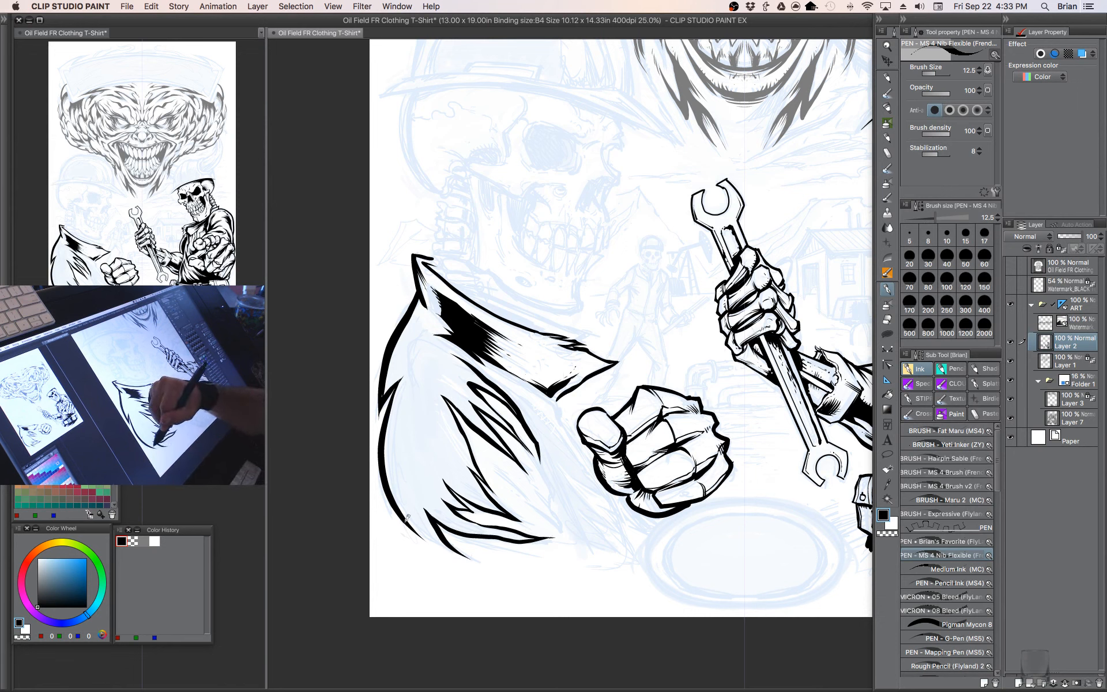
drag(406, 515, 473, 557)
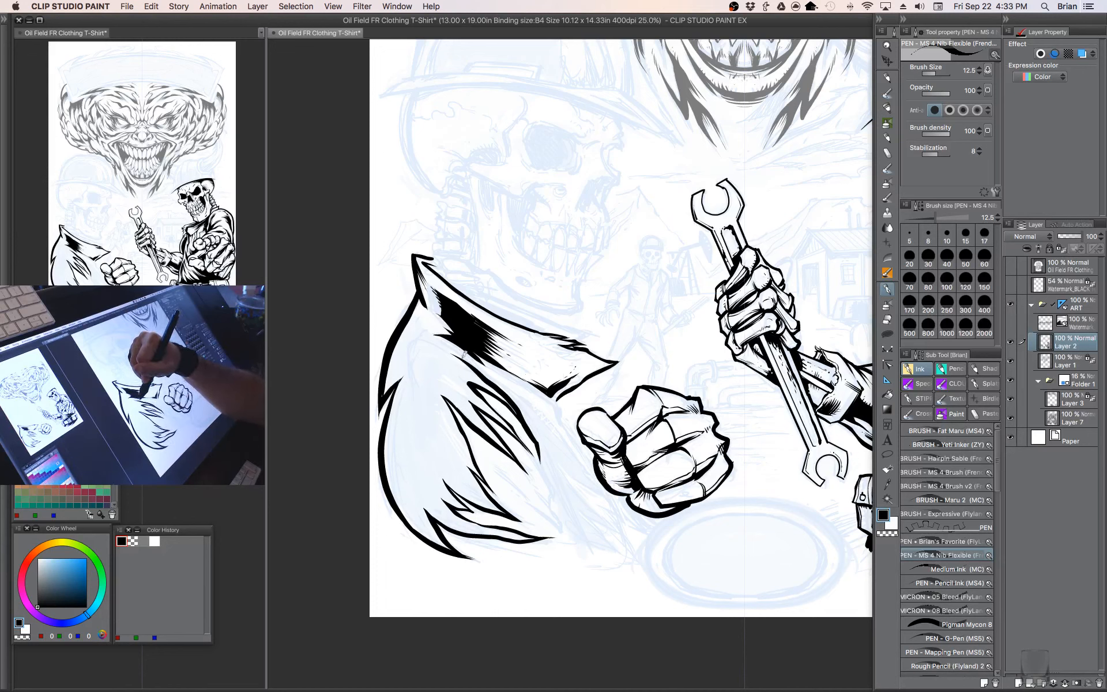
- Ink the upper edge of the sleeve's shadow area just below the collar, reducing the pen to size 10
drag(472, 363, 463, 343)
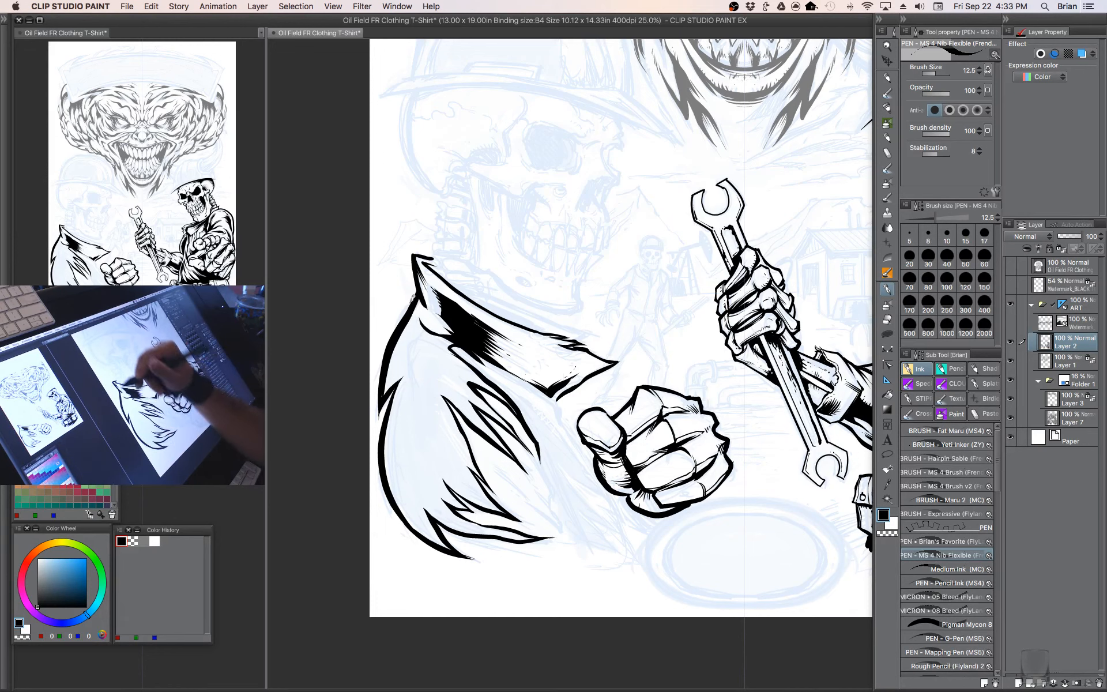
key(bracketleft)
drag(414, 327, 408, 340)
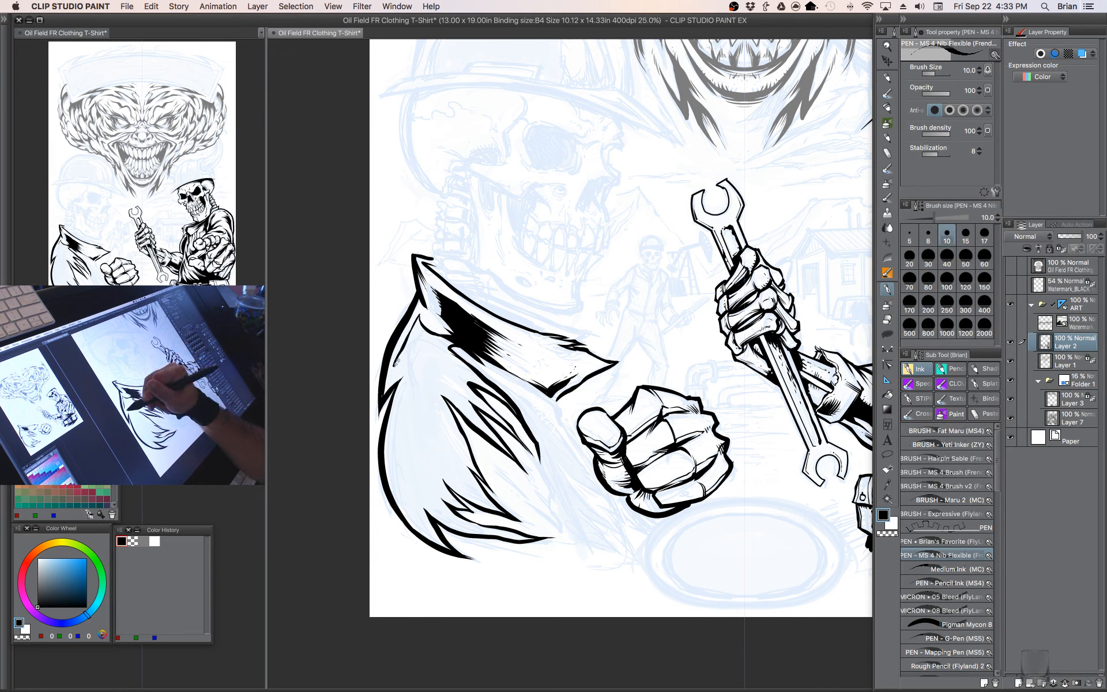
key(u)
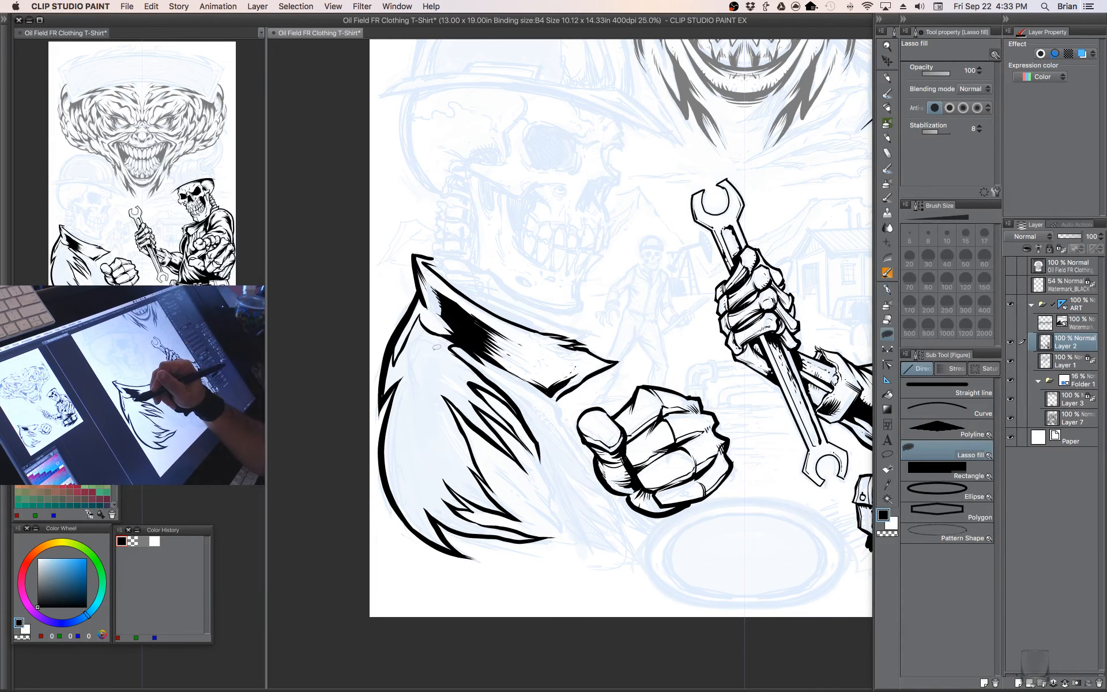
key(m)
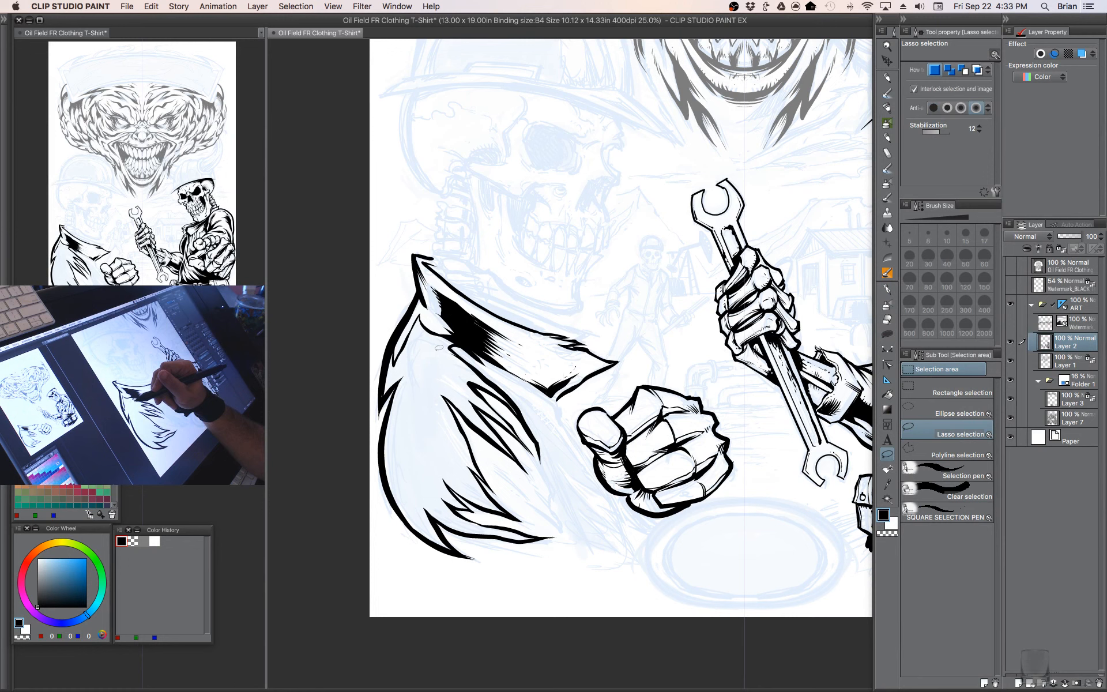
key(u)
key(p)
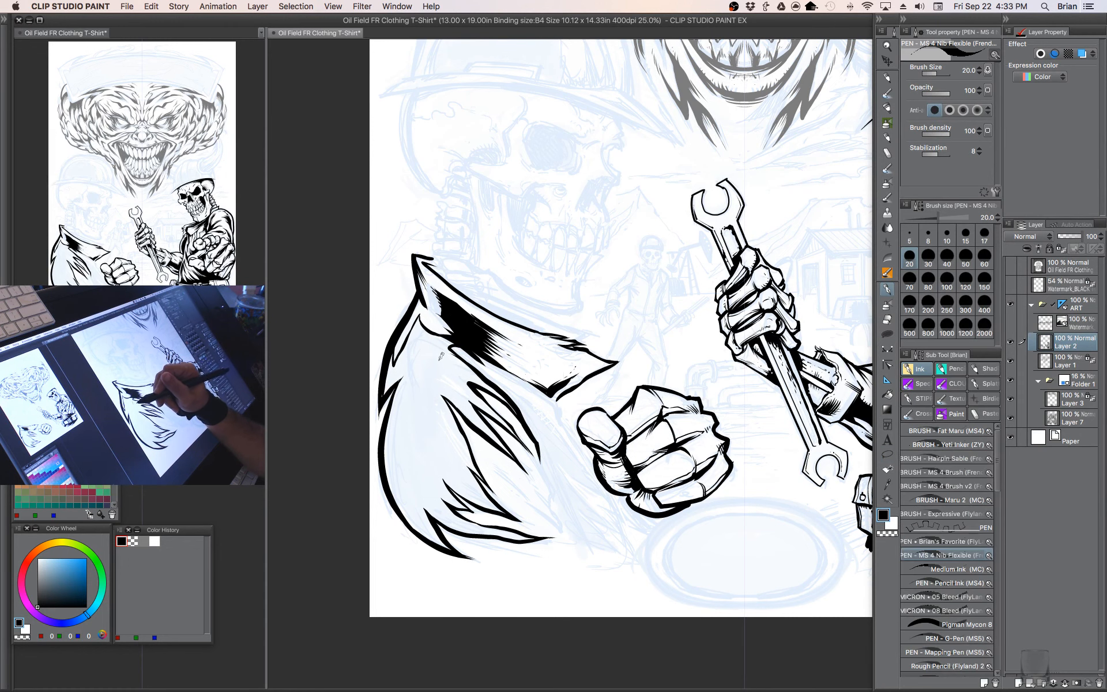
key(e)
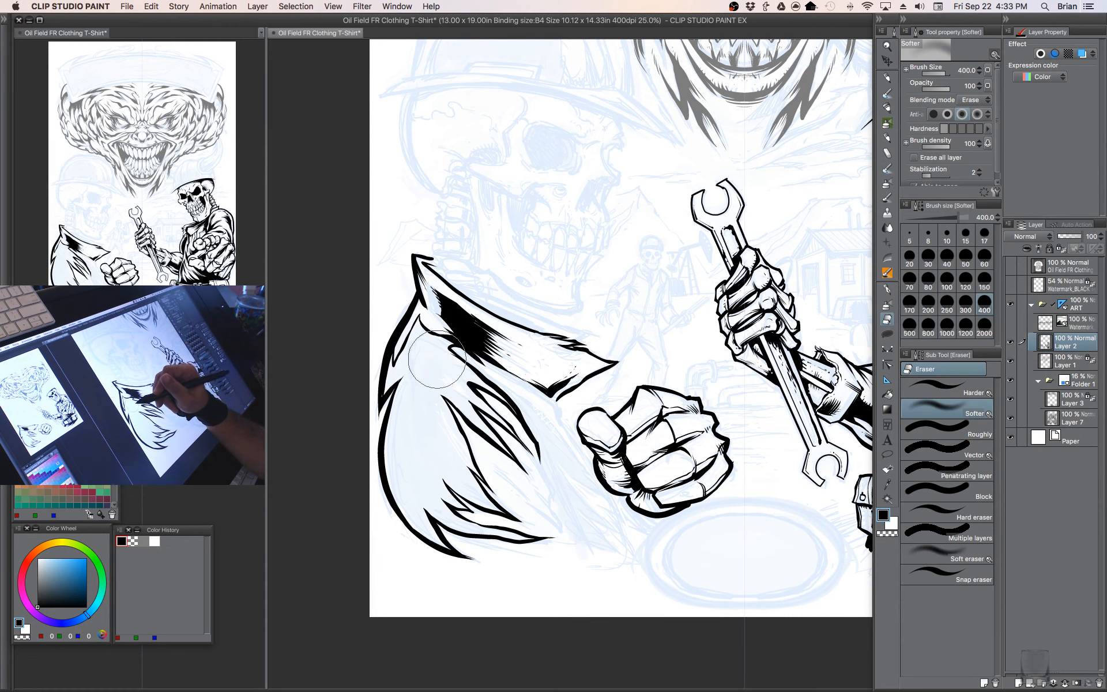
key(p)
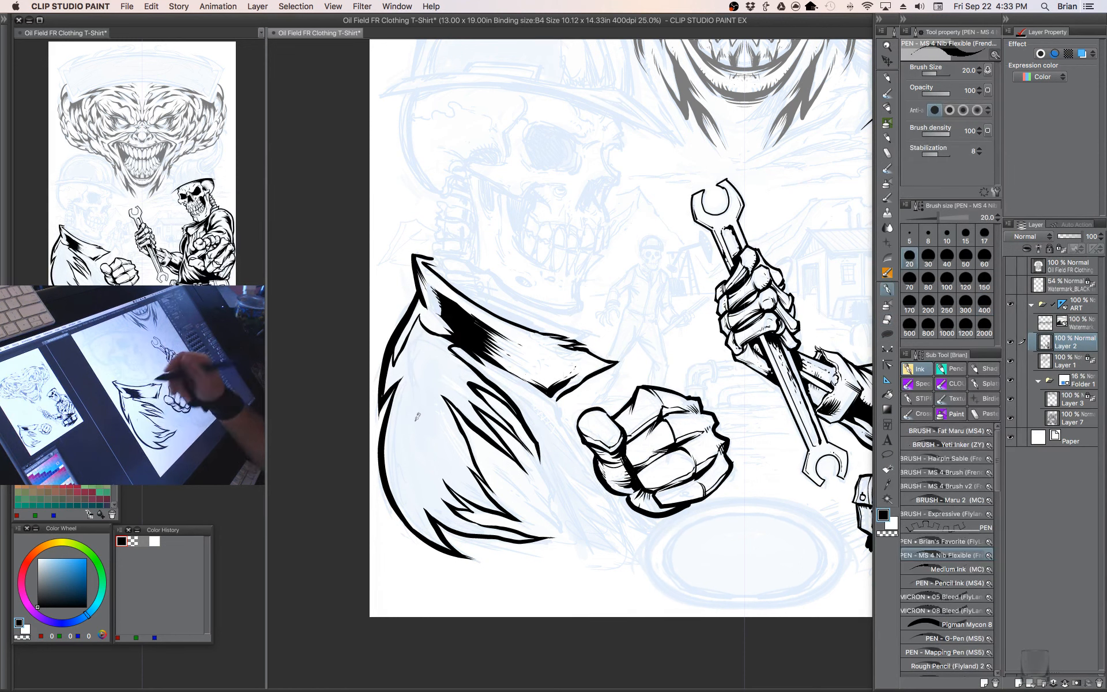
- Fill the outlined shadow area of the second skeleton's sleeve with solid black, sampling the editing layer only
drag(538, 270, 567, 327)
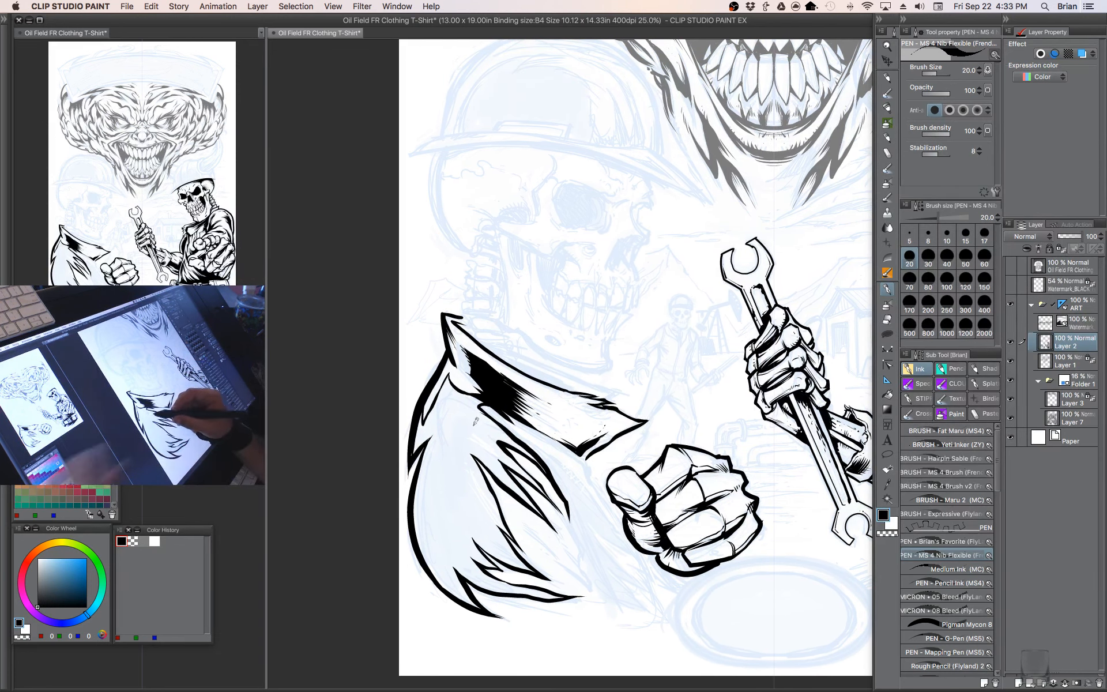
key(g)
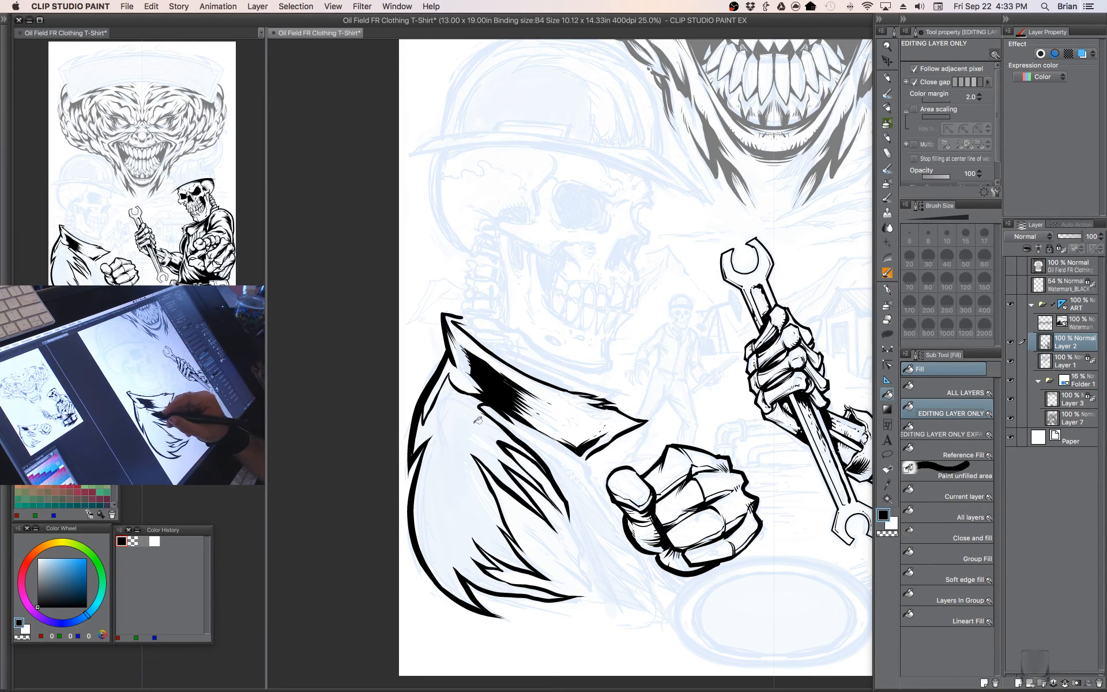
click(478, 420)
key(p)
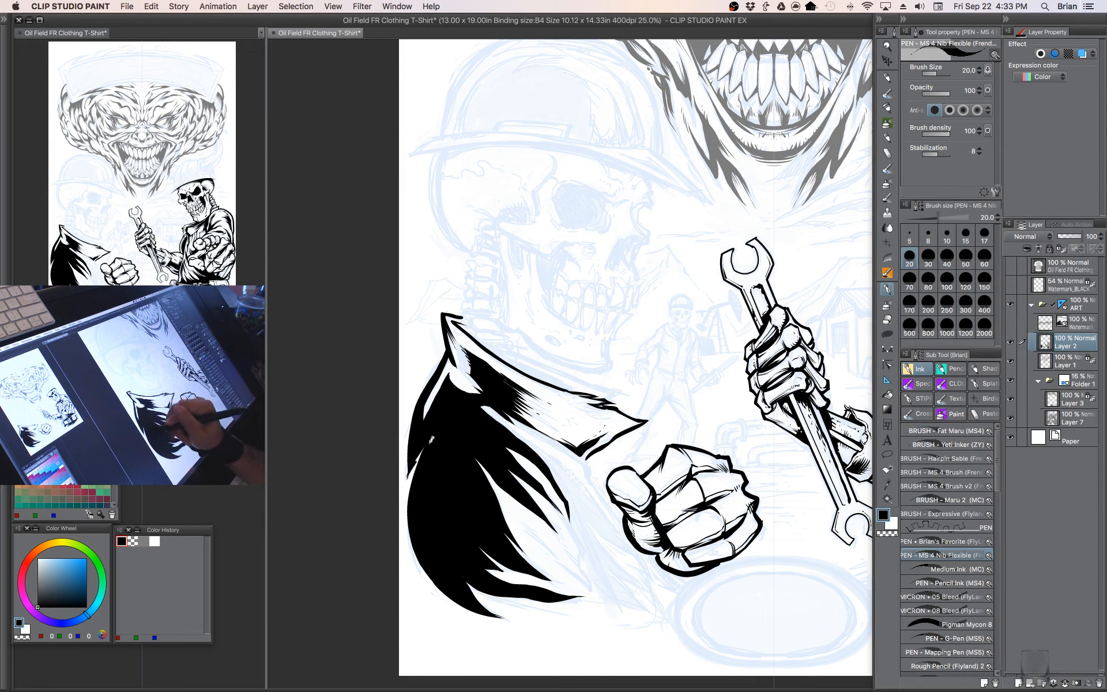
- Feather the inner edge of the sleeve's black shadow with tapered strokes below the collar and mid-sleeve at pen size 17.5
mouse_move(650, 483)
mouse_down()
mouse_move(633, 427)
mouse_move(614, 418)
mouse_up()
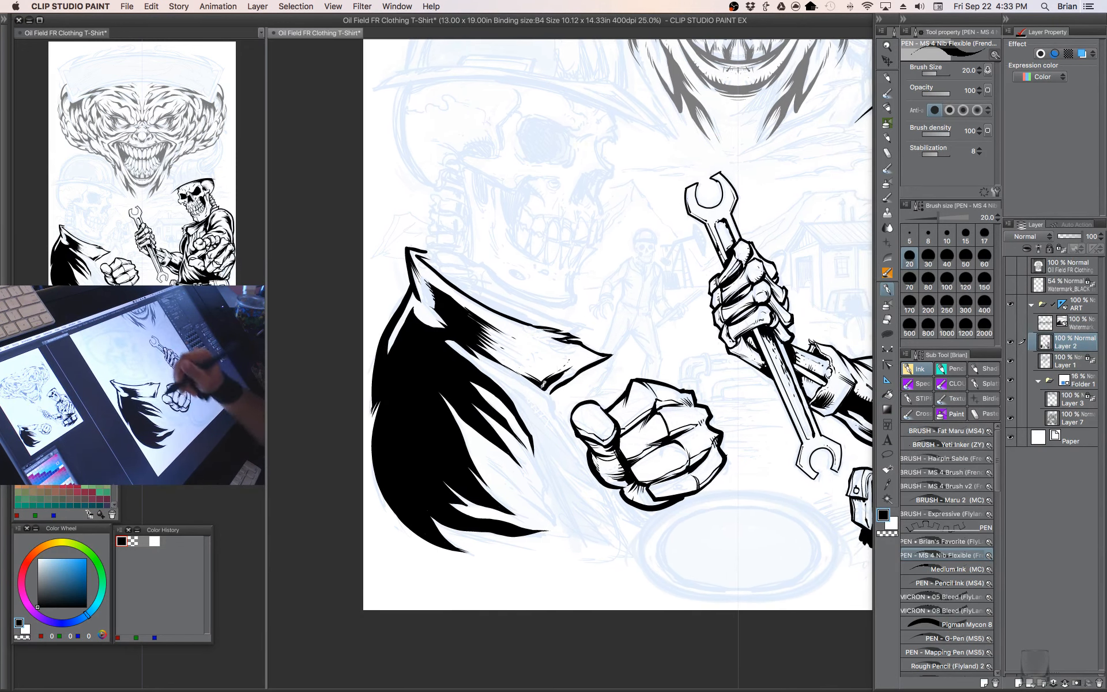
key([)
drag(512, 388, 546, 436)
drag(530, 407, 557, 455)
key(c)
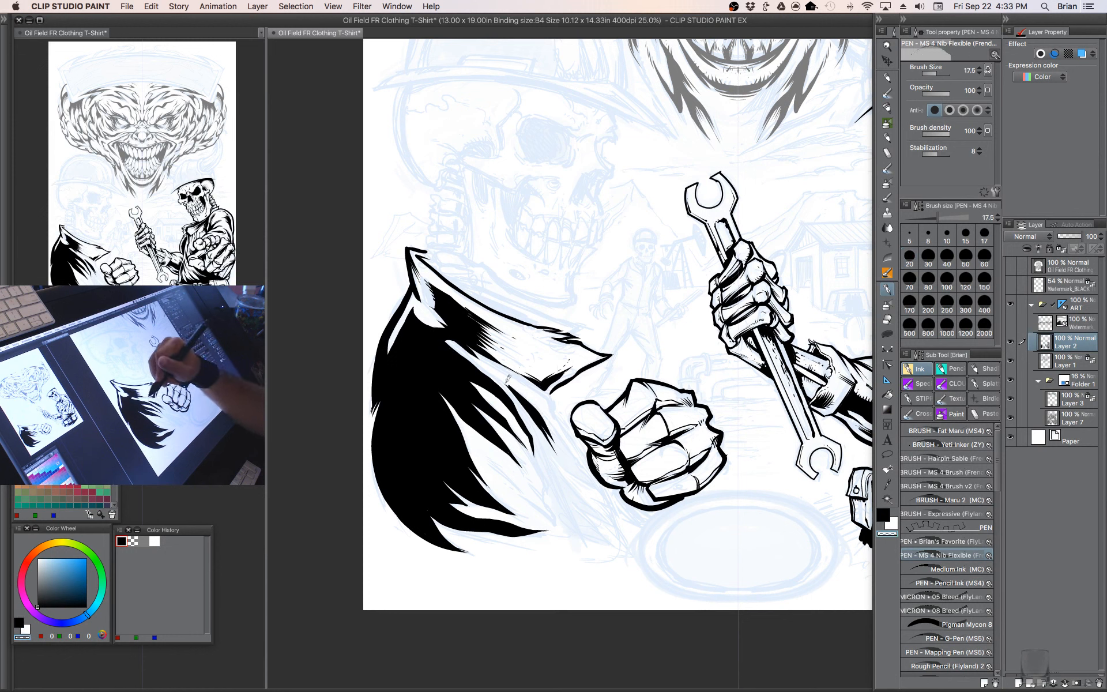
key(c)
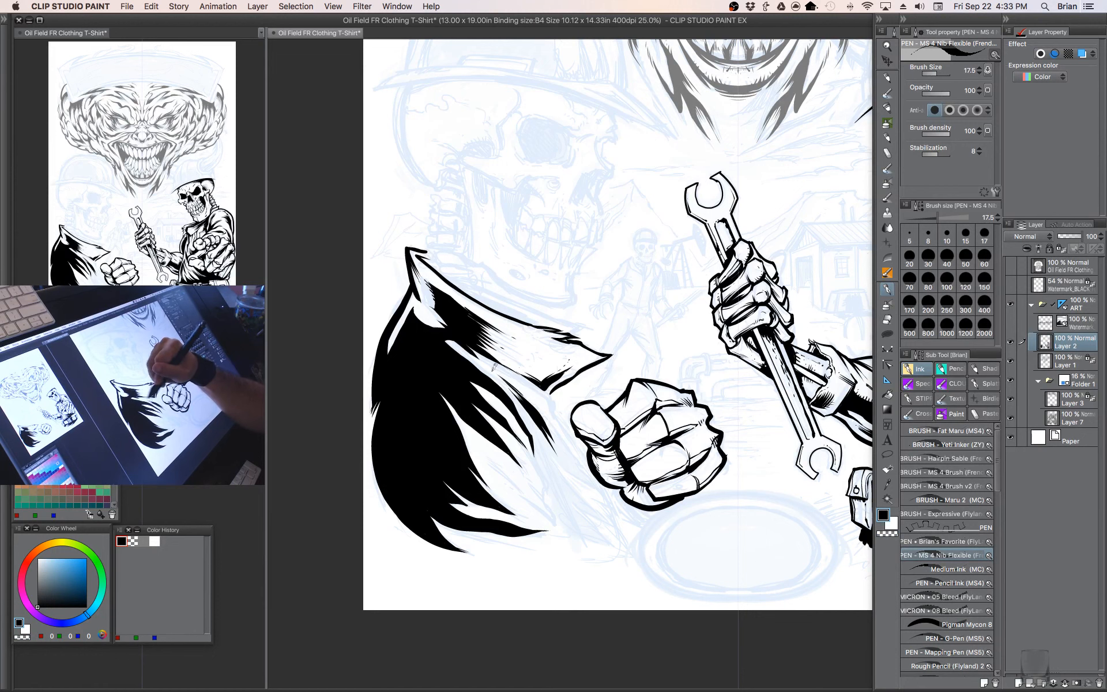
drag(612, 436, 615, 470)
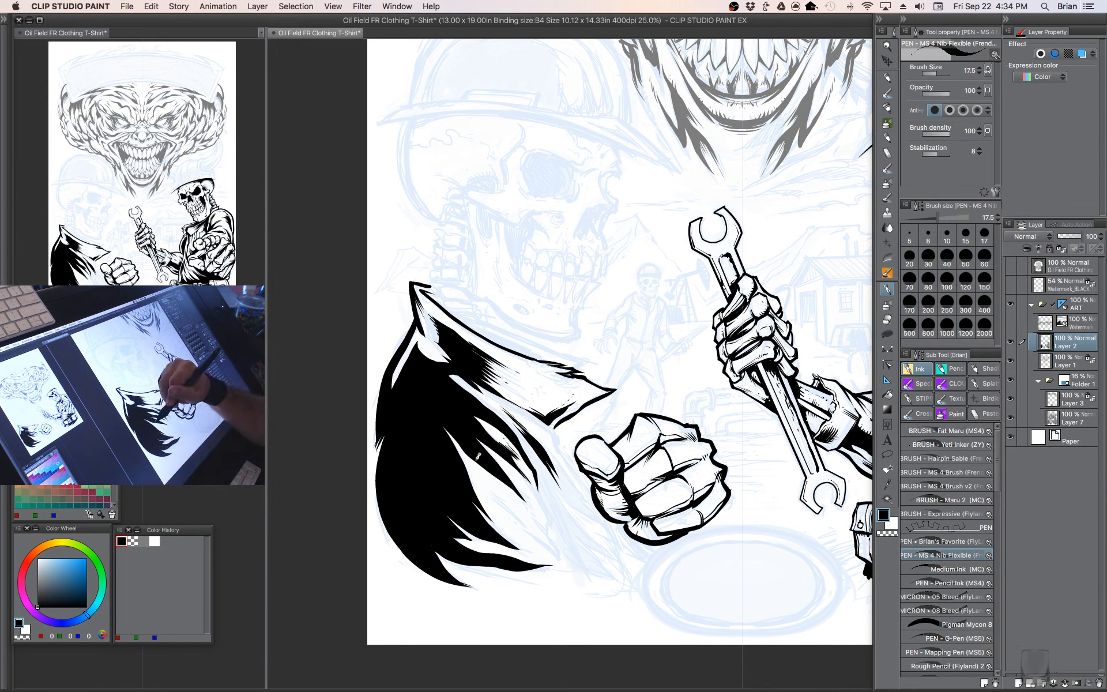
drag(482, 470, 498, 486)
drag(487, 480, 506, 495)
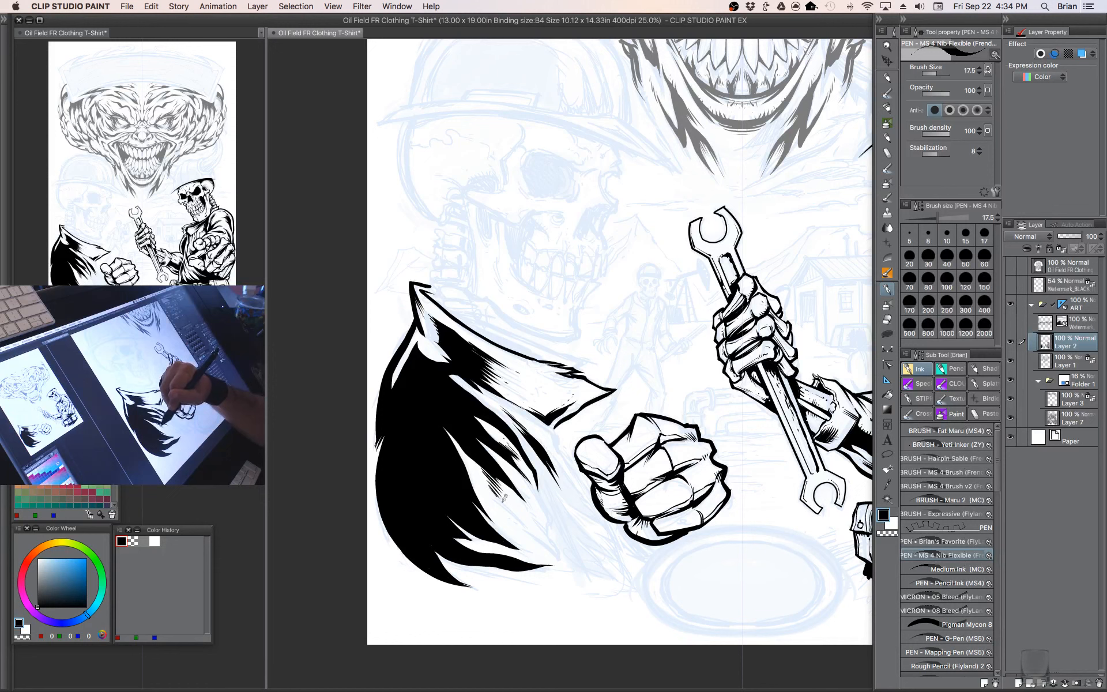
- Ink the long fold running down to the sleeve's lower inner shadow tip at pen size 15 and thicken its end
drag(633, 471, 629, 425)
key([)
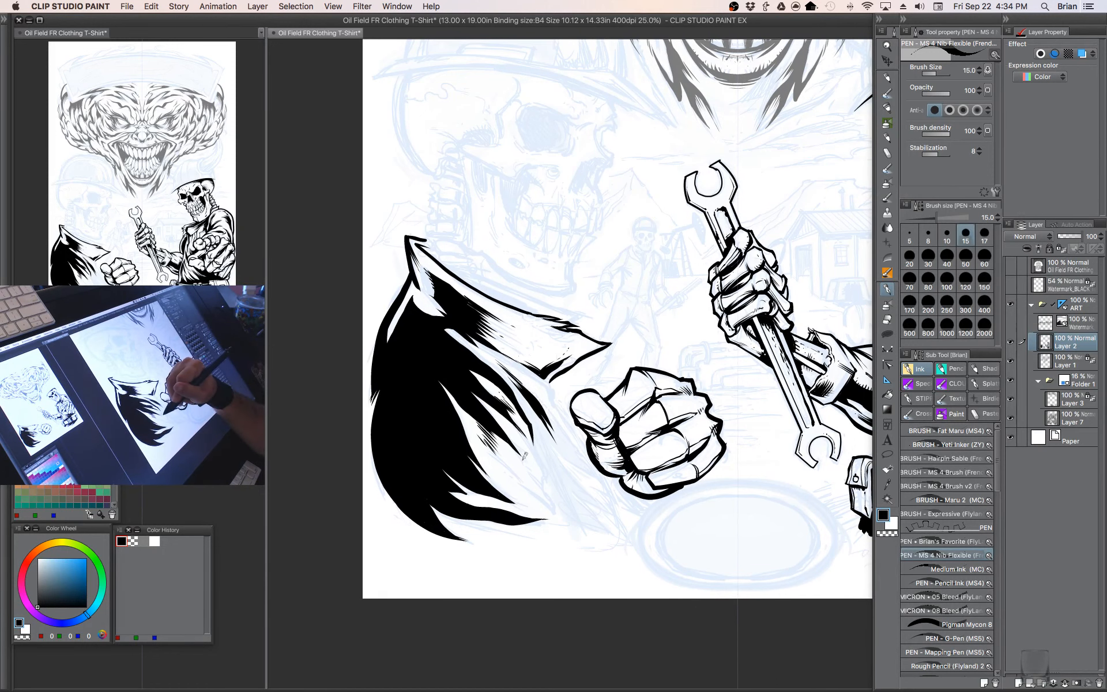
mouse_move(522, 450)
mouse_down()
mouse_move(553, 505)
mouse_move(511, 467)
mouse_move(536, 509)
mouse_up()
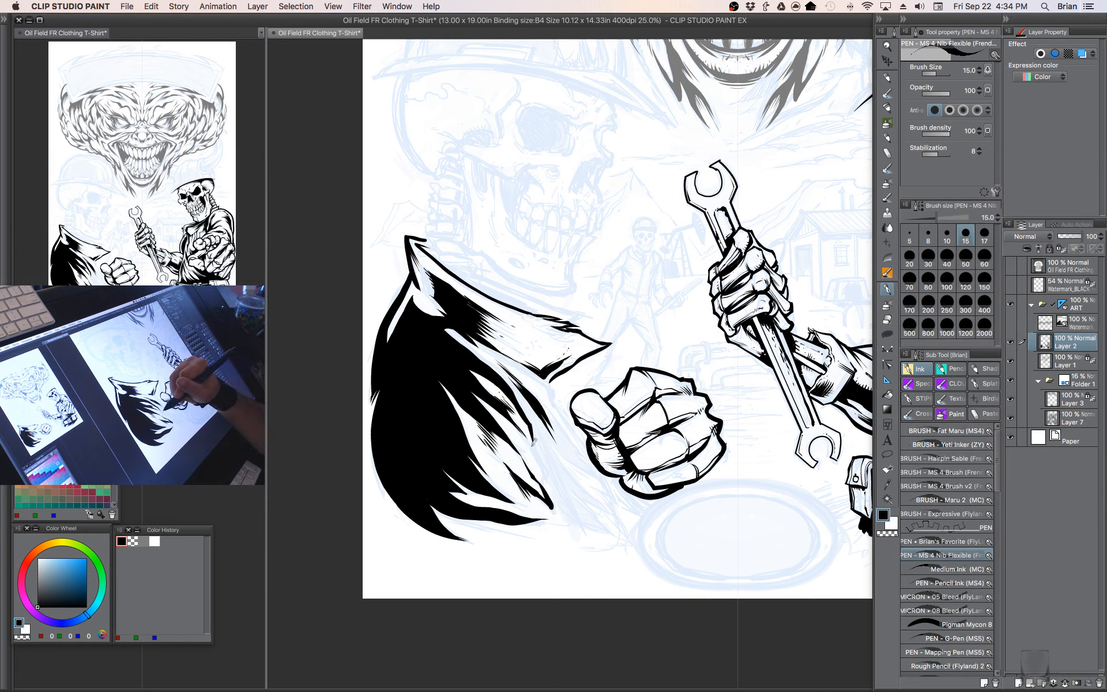
drag(536, 448, 552, 490)
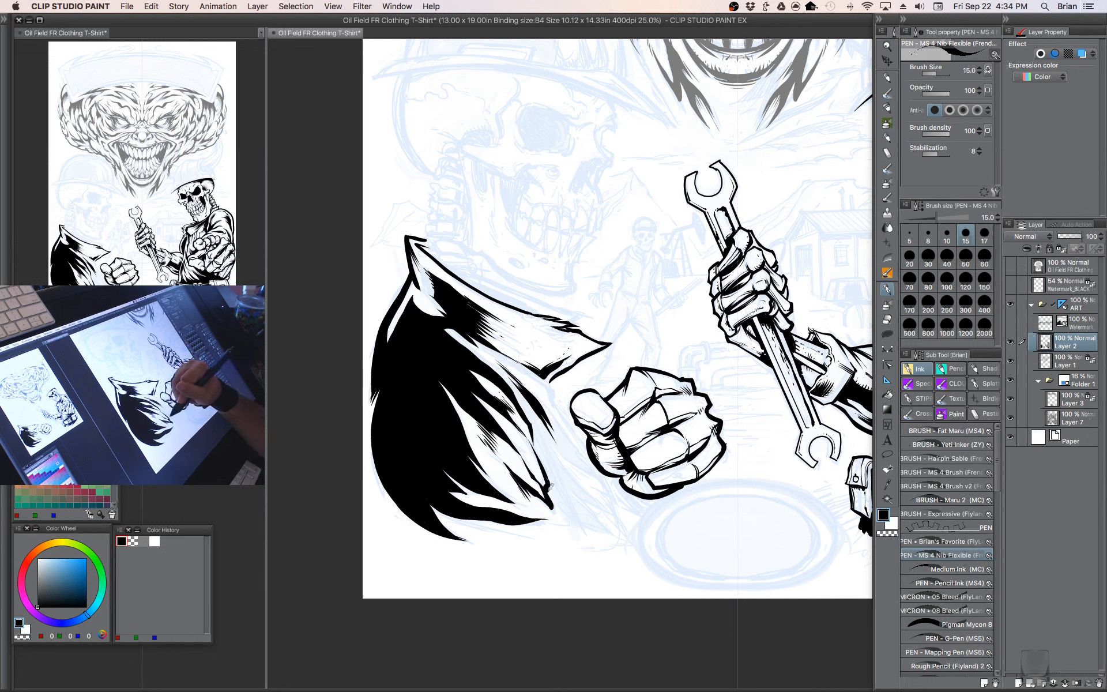
- Ink the sleeve folds between the collar's lower point and the fist with fine tapered strokes at pen size 12.5
key(bracketleft)
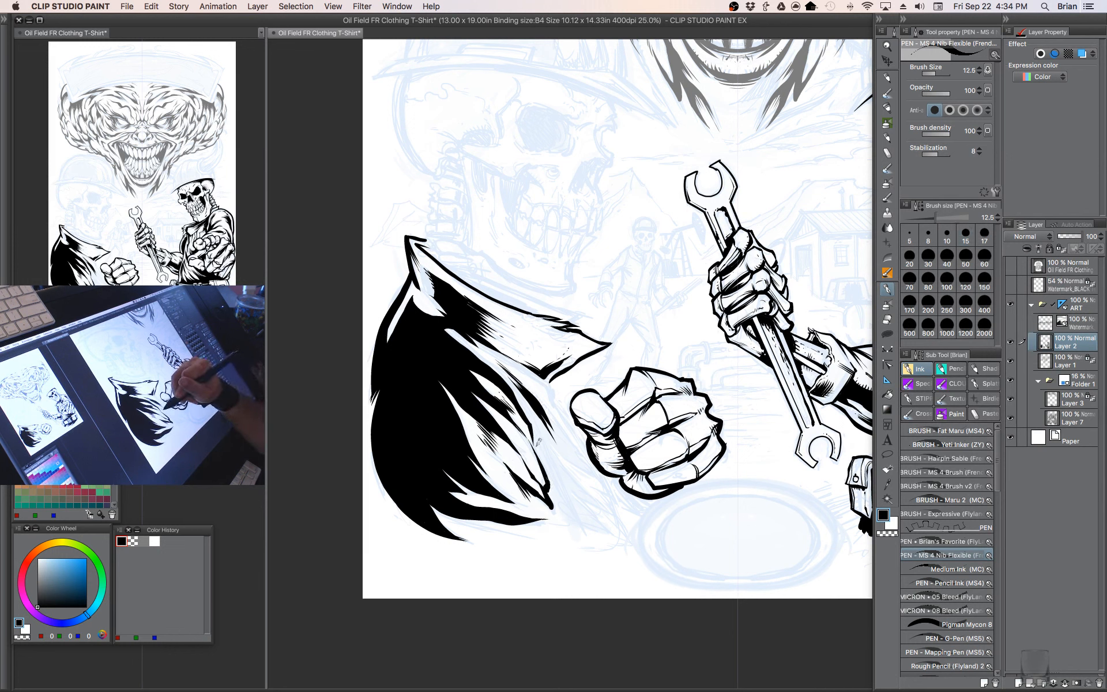
drag(664, 459, 668, 478)
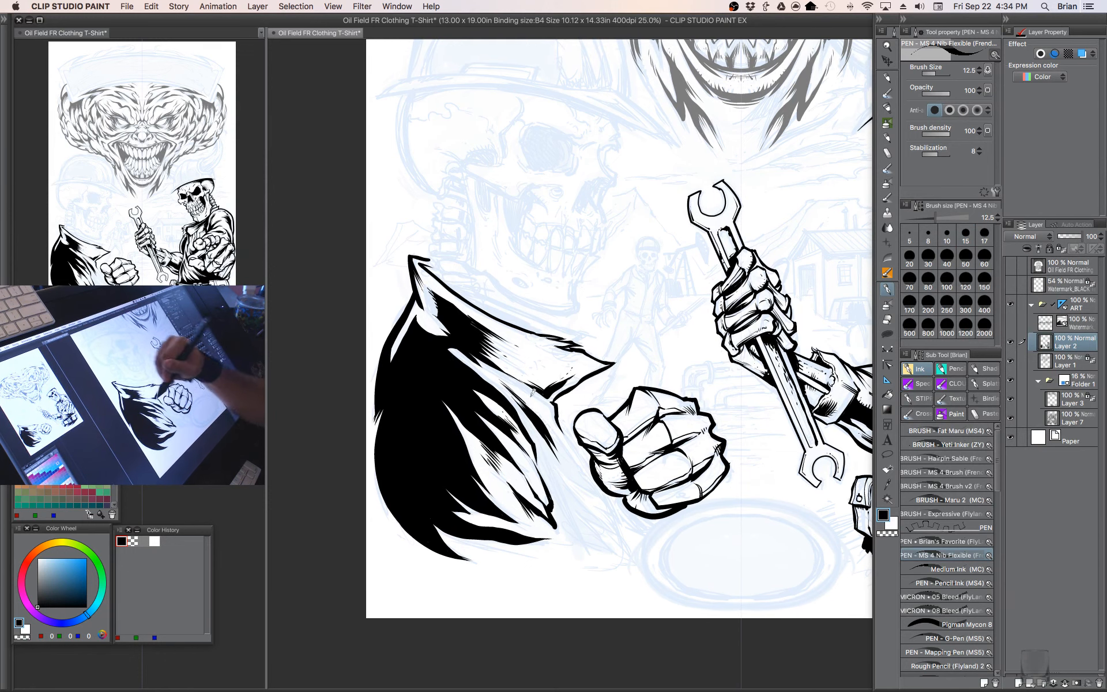
drag(540, 390, 492, 369)
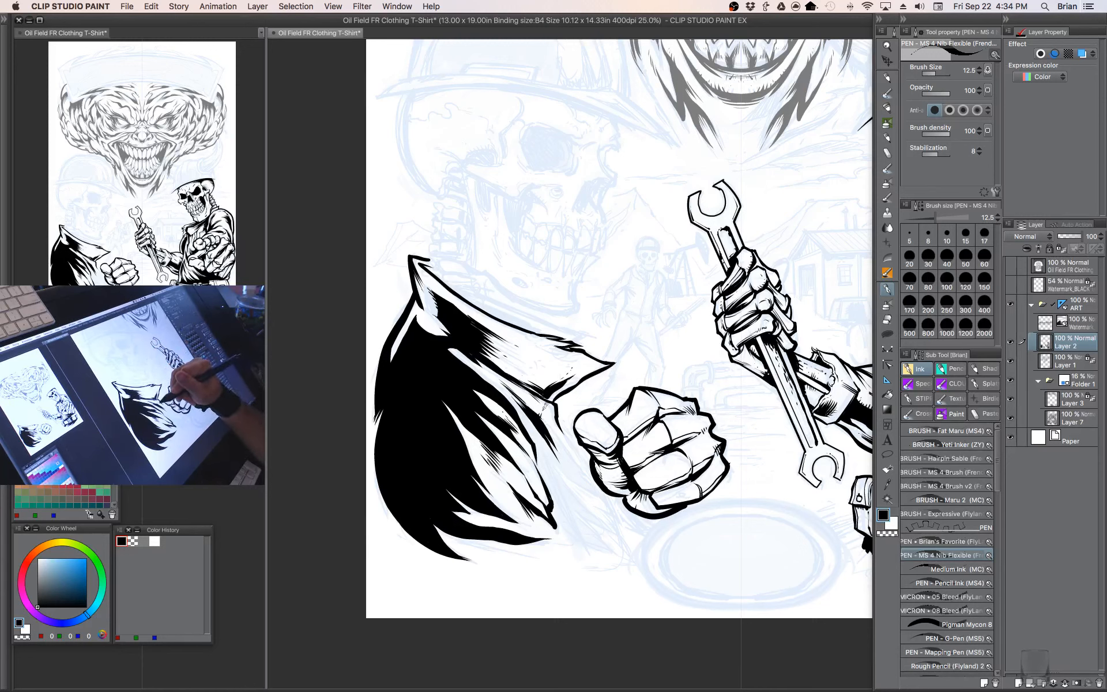
drag(658, 448, 653, 418)
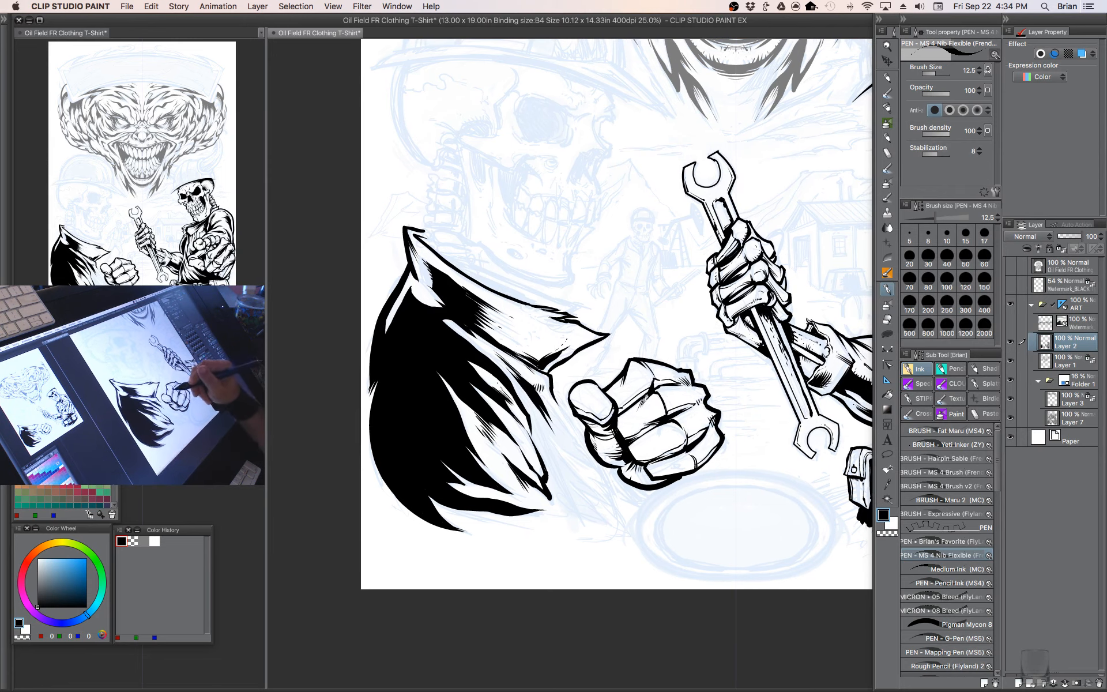
mouse_move(552, 430)
mouse_down()
mouse_move(535, 398)
mouse_move(596, 468)
mouse_move(547, 404)
mouse_move(563, 448)
mouse_move(528, 386)
mouse_move(543, 436)
mouse_up()
drag(696, 497, 668, 475)
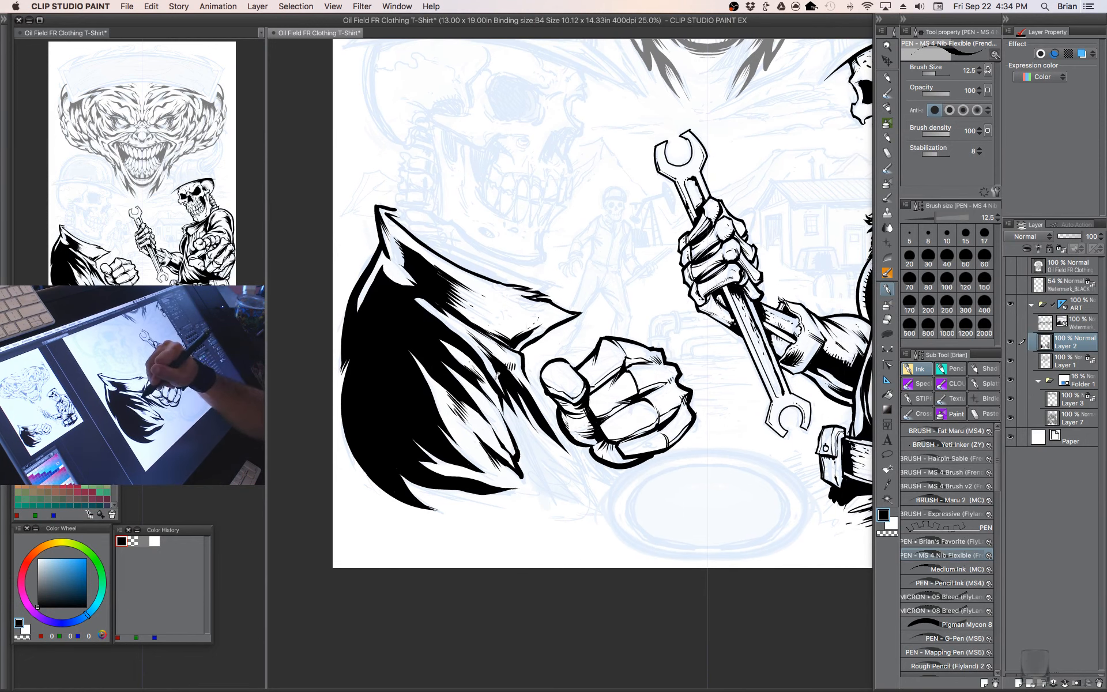
- Carve thin highlight strokes into the black shadow on the upper shoulder using transparent color at pen size 12.5
drag(582, 427, 648, 472)
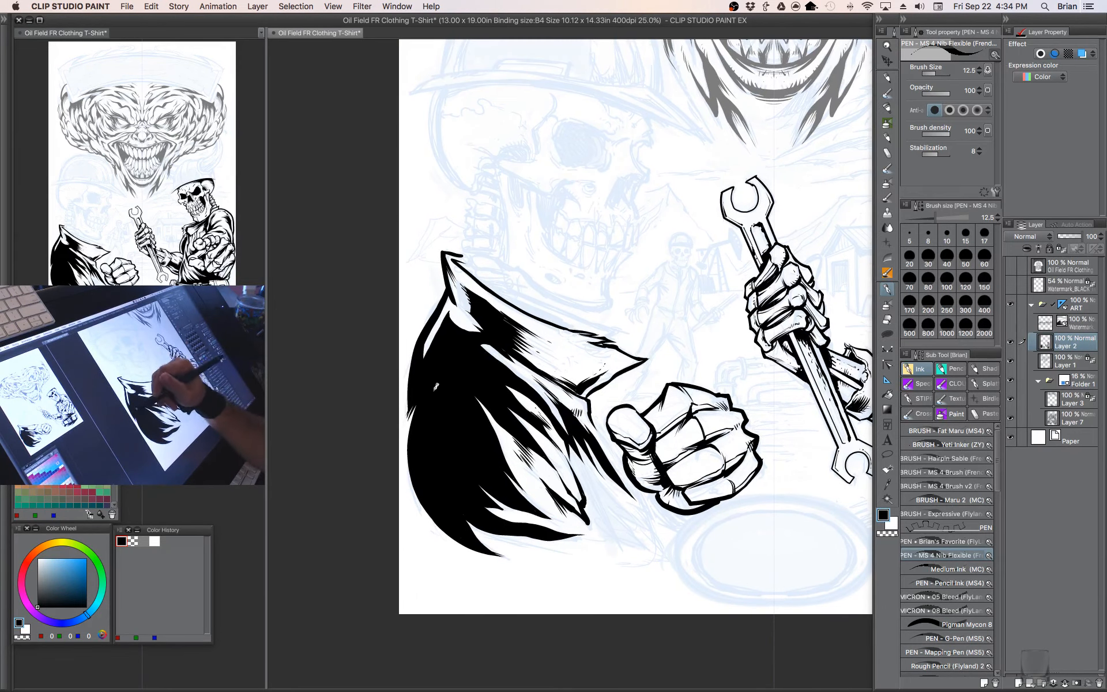
key(c)
mouse_move(443, 380)
mouse_down()
mouse_move(444, 397)
mouse_move(457, 353)
mouse_up()
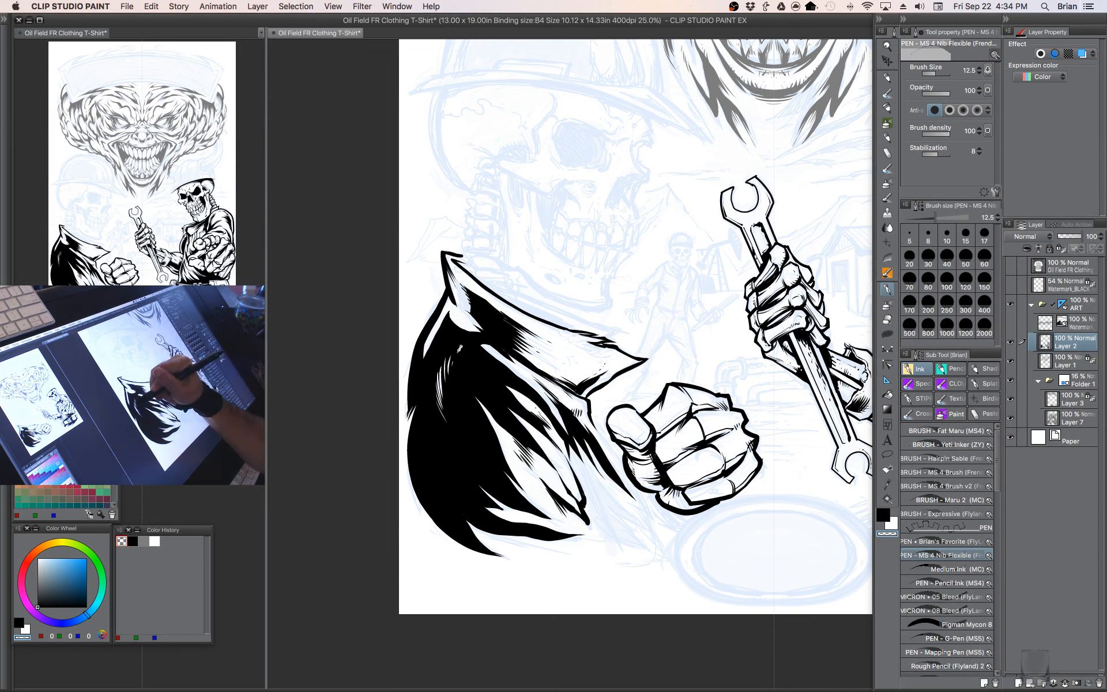
- Restore black as the drawing color and ink thick tapered folds along the sleeve's inner edge, running down below the fist
mouse_move(698, 508)
mouse_down()
mouse_move(665, 469)
mouse_move(640, 463)
mouse_up()
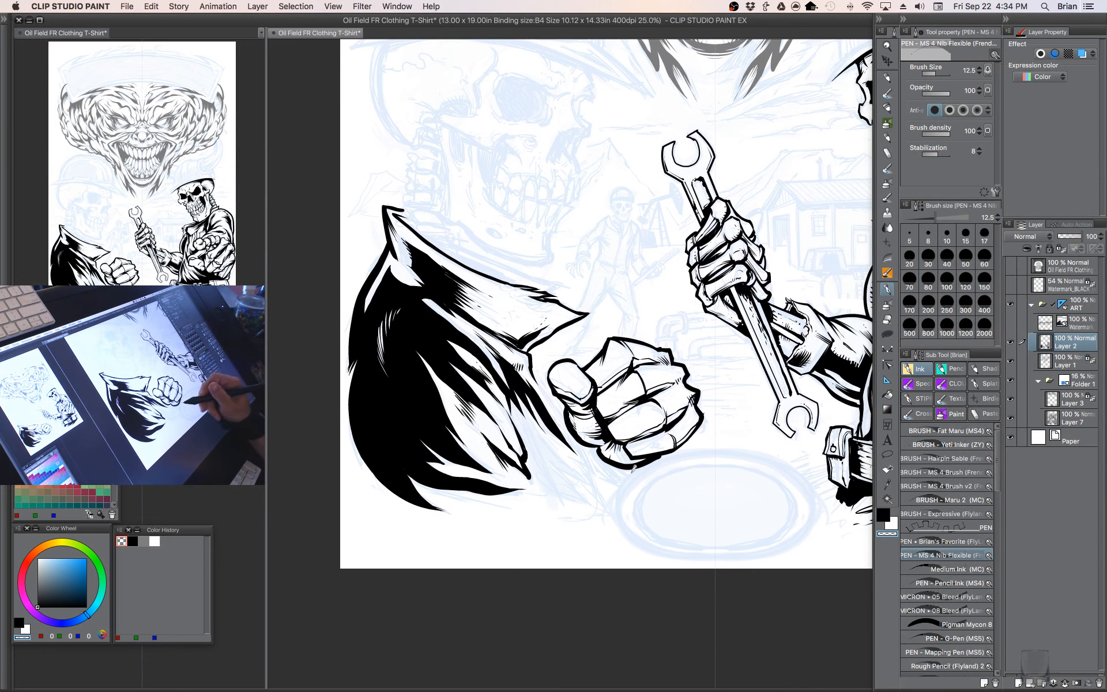
key(c)
mouse_move(529, 414)
mouse_down()
mouse_move(589, 482)
mouse_move(543, 447)
mouse_move(563, 481)
mouse_move(599, 508)
mouse_move(546, 479)
mouse_move(511, 398)
mouse_up()
drag(511, 399, 560, 464)
mouse_move(524, 414)
mouse_down()
mouse_move(561, 480)
mouse_move(590, 500)
mouse_move(542, 469)
mouse_move(519, 410)
mouse_move(532, 435)
mouse_up()
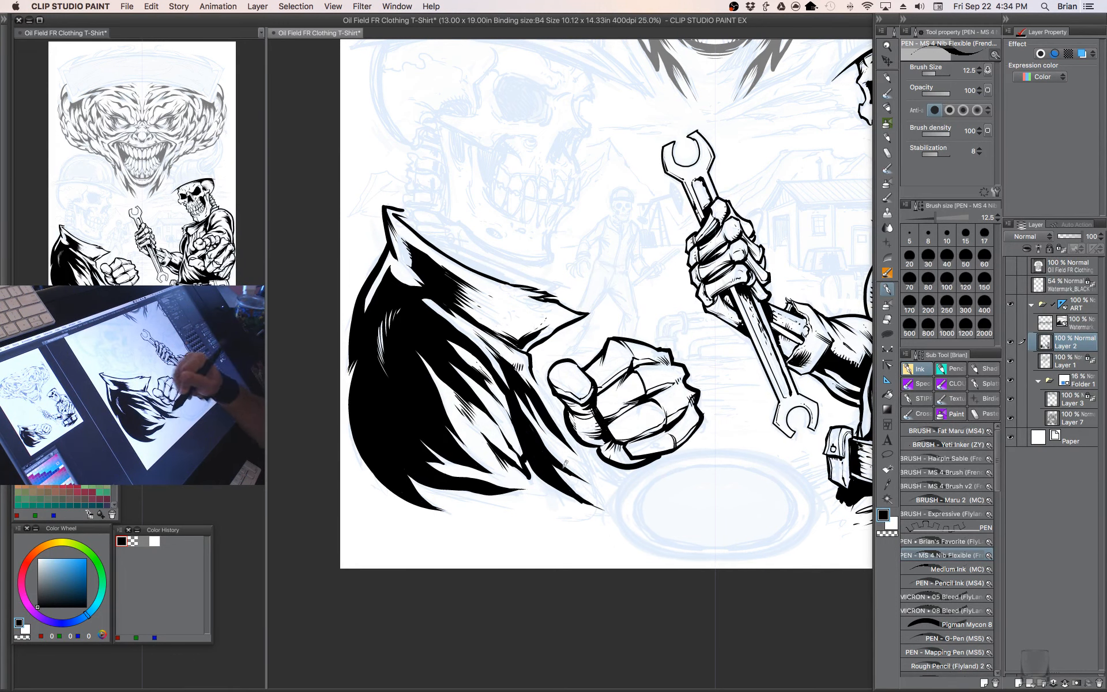
drag(628, 480, 638, 496)
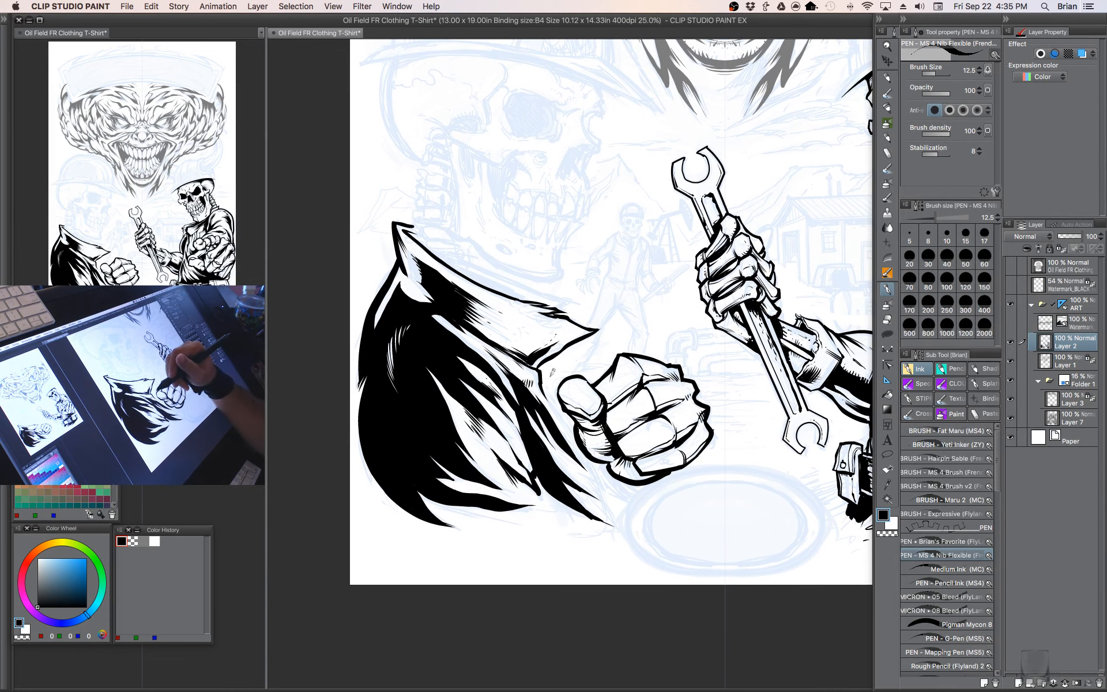
- Ink the sleeve's lower inner edge below the fist at pen size 10, and add fine strokes between collar and thumb at size 9
key(bracketleft)
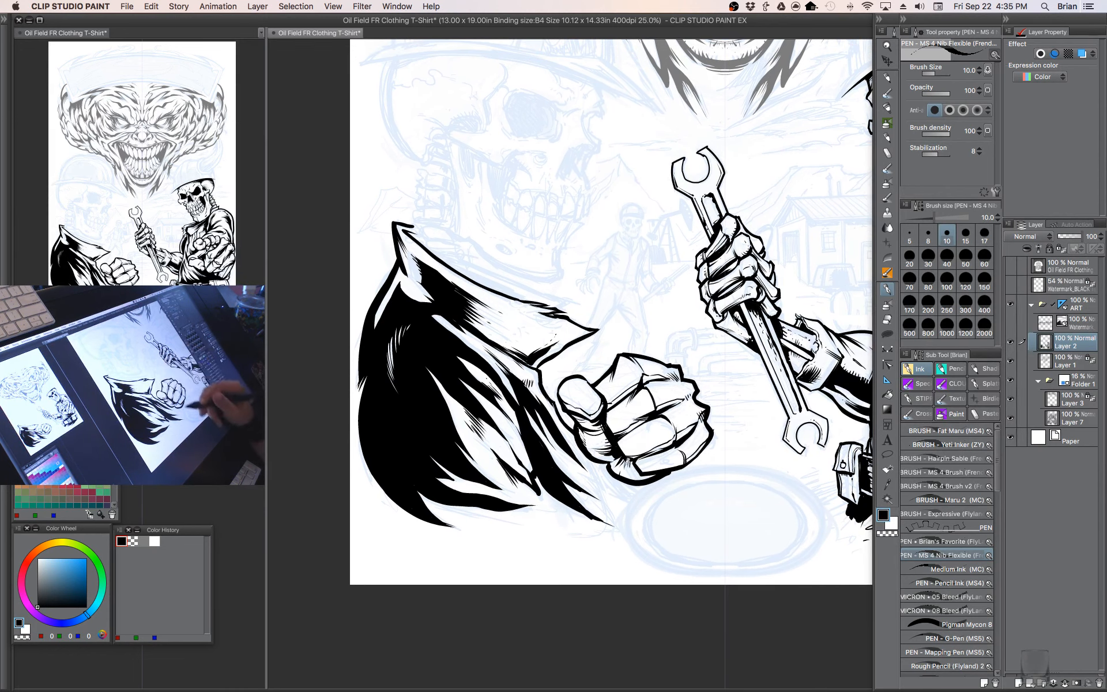
drag(613, 411, 615, 466)
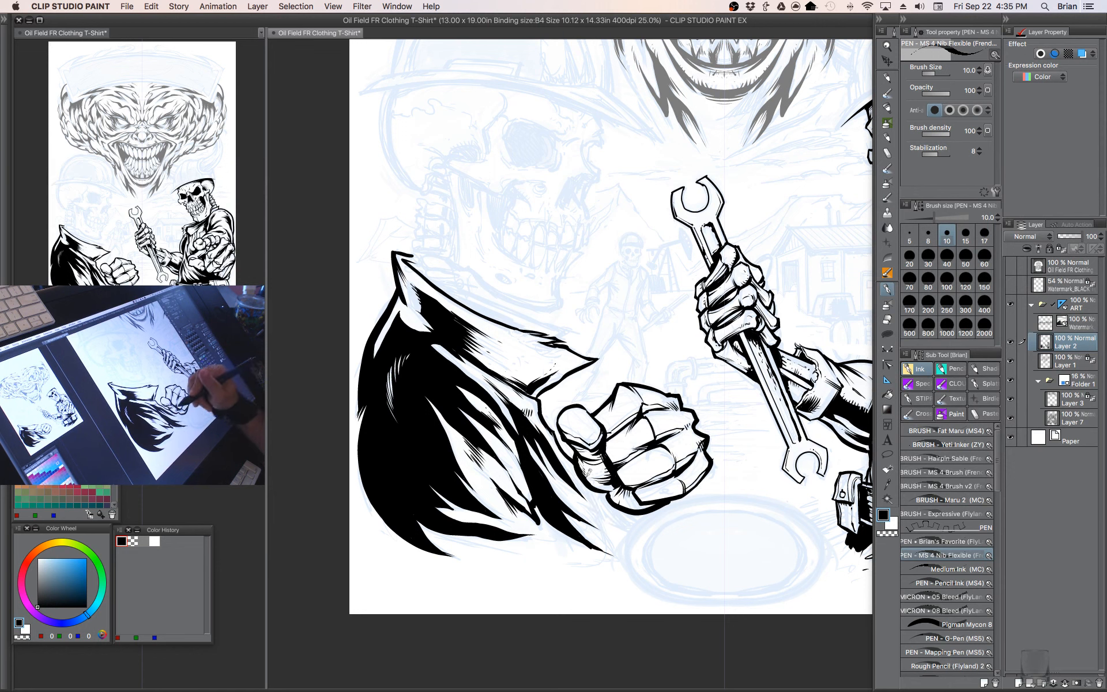
drag(596, 497, 616, 544)
mouse_move(618, 495)
mouse_down()
mouse_move(642, 525)
mouse_move(641, 505)
mouse_up()
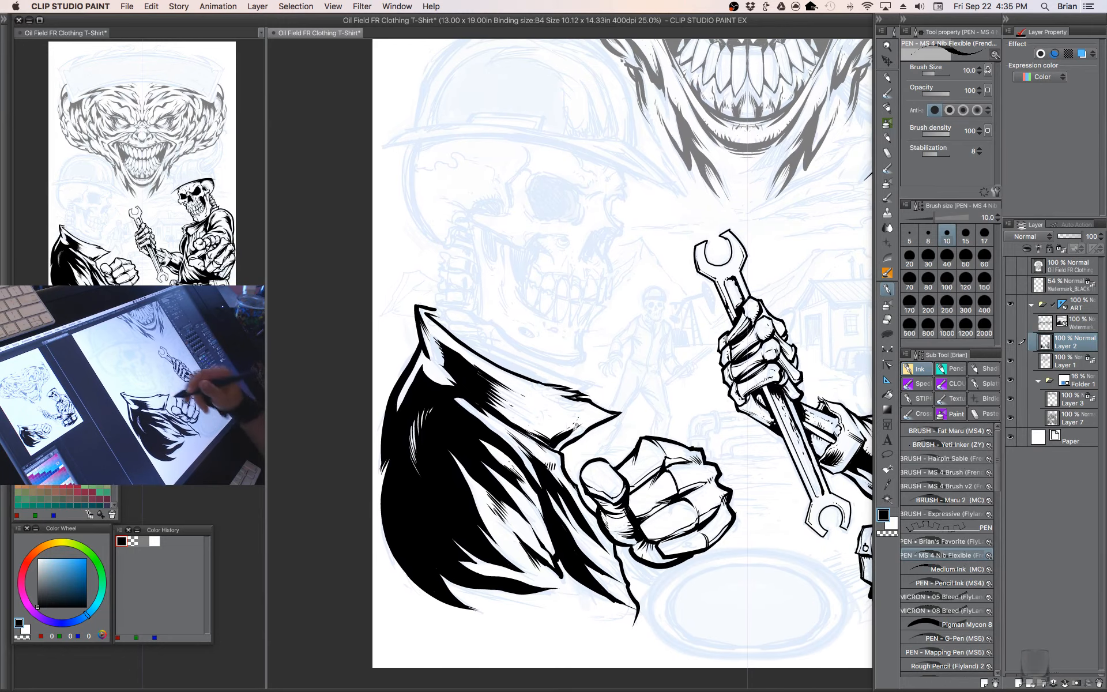
key(bracketleft)
drag(570, 441, 579, 468)
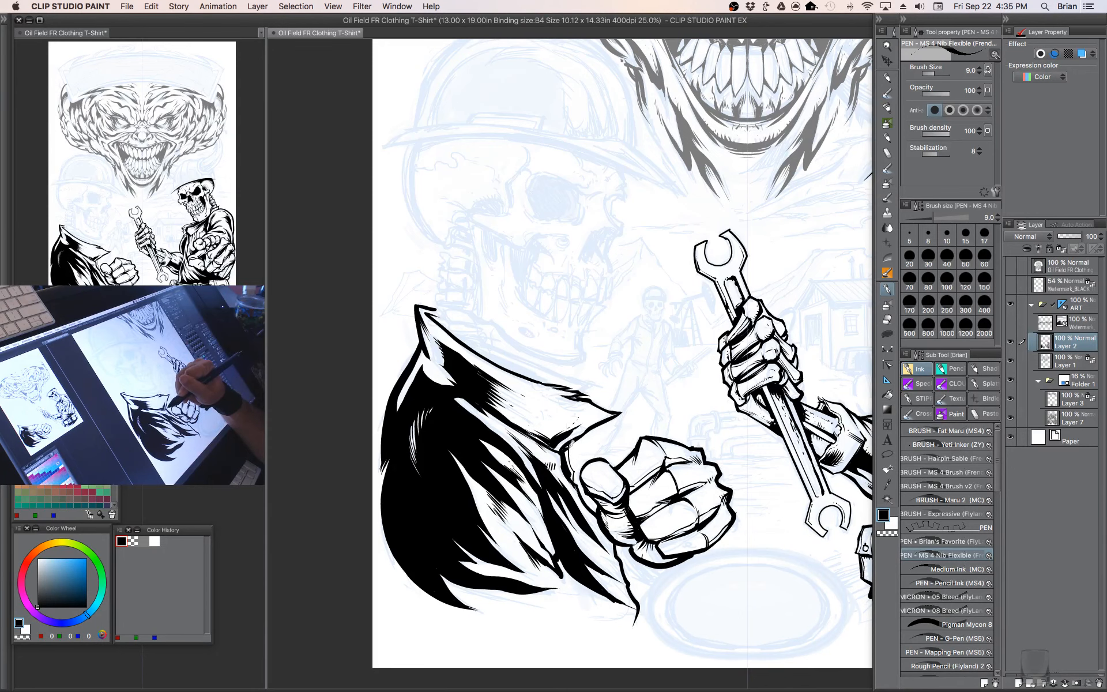
- Ink the outline of the inner collar above the jacket collar at pen size 8 and fill its back end with black
drag(584, 373, 597, 427)
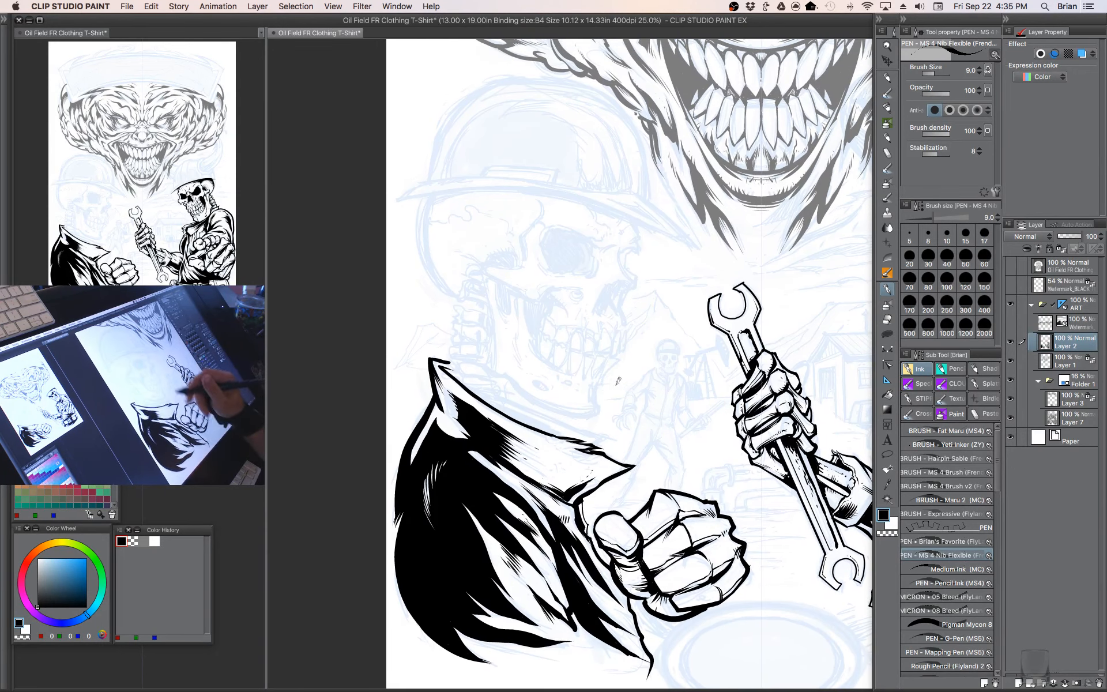
key(bracketleft)
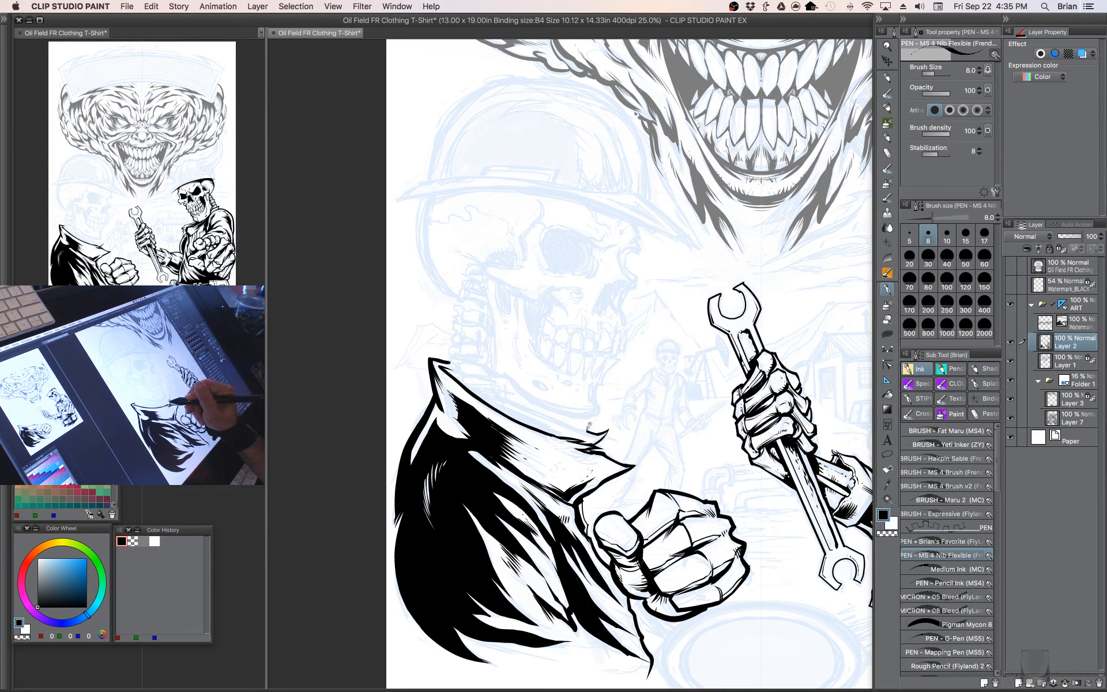
drag(591, 430, 515, 397)
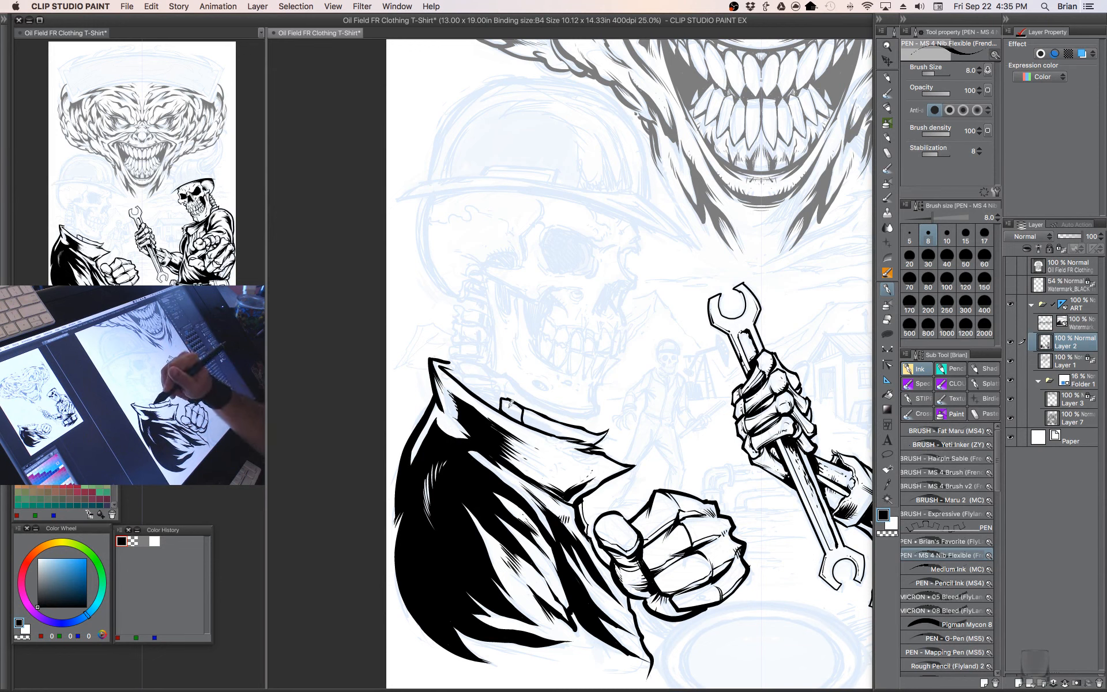
key(p)
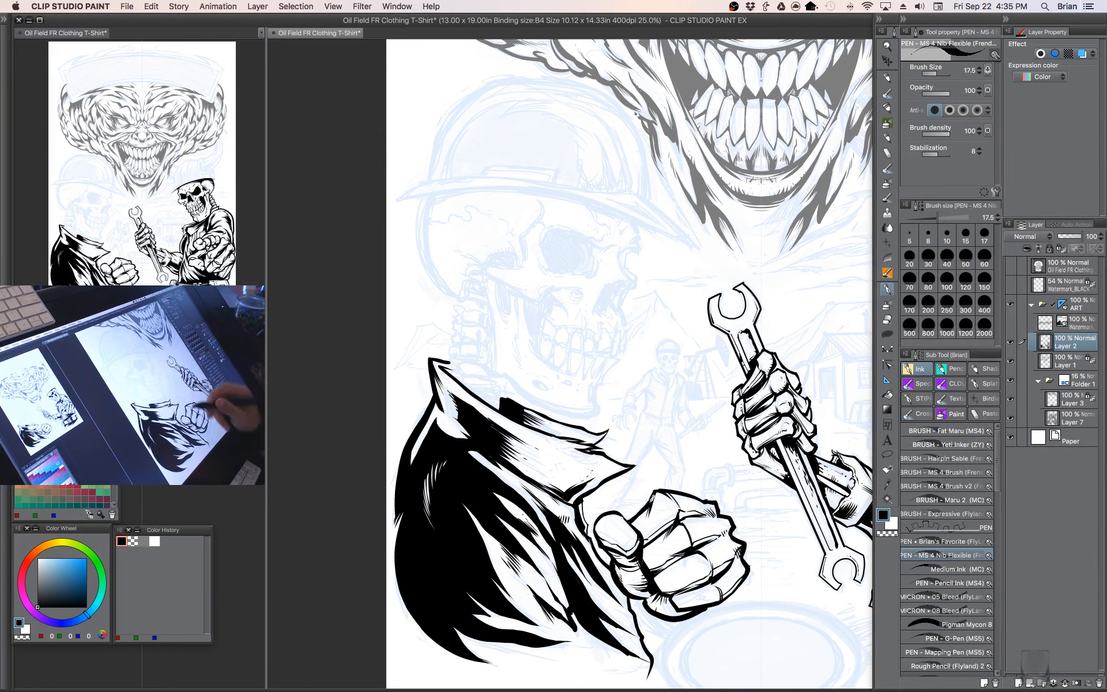
- Add tapered black shading strokes along the inner collar, reducing the pen size from 15 to 10 for the finer lines
drag(661, 449, 648, 462)
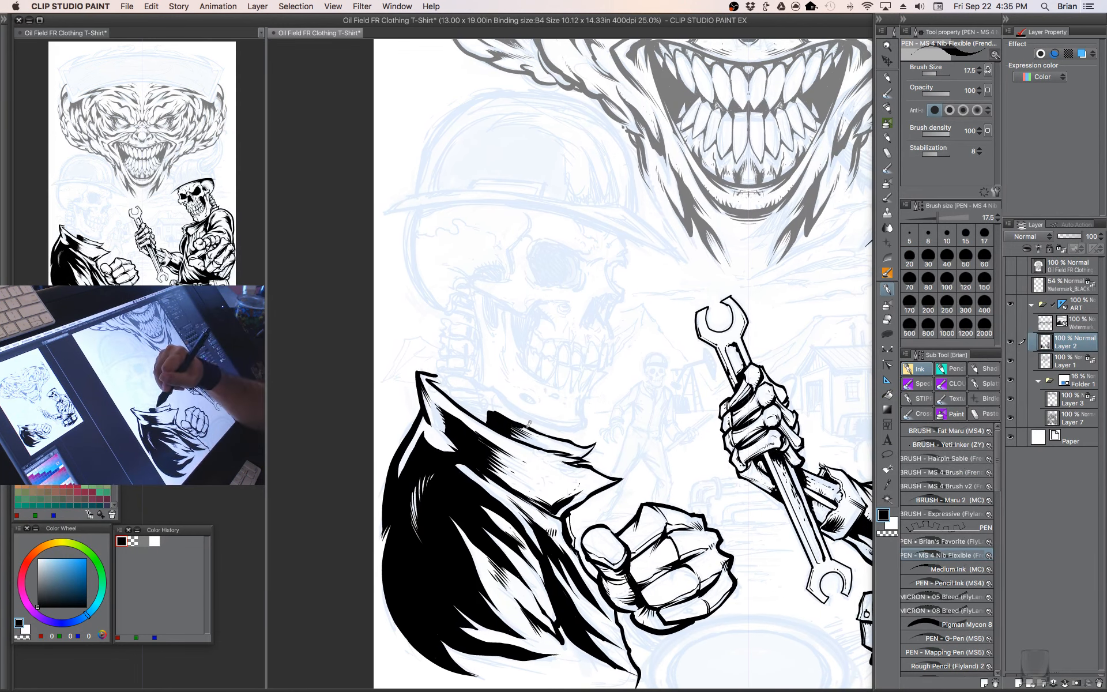
key(bracketleft)
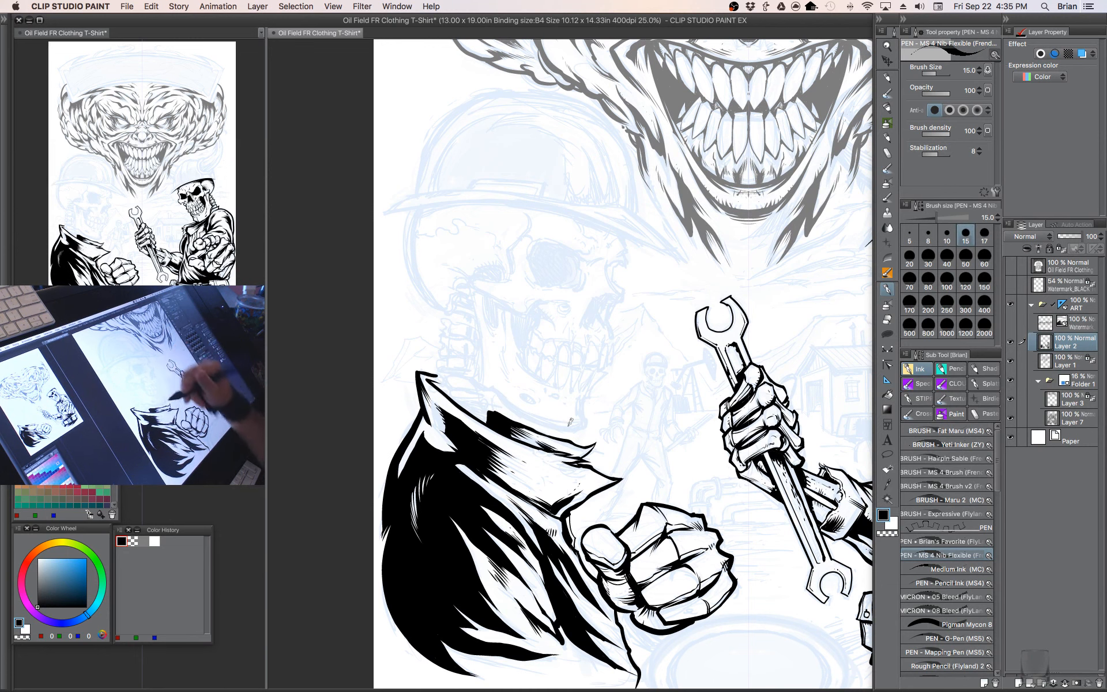
key(bracketleft)
drag(631, 444, 596, 418)
key(bracketleft)
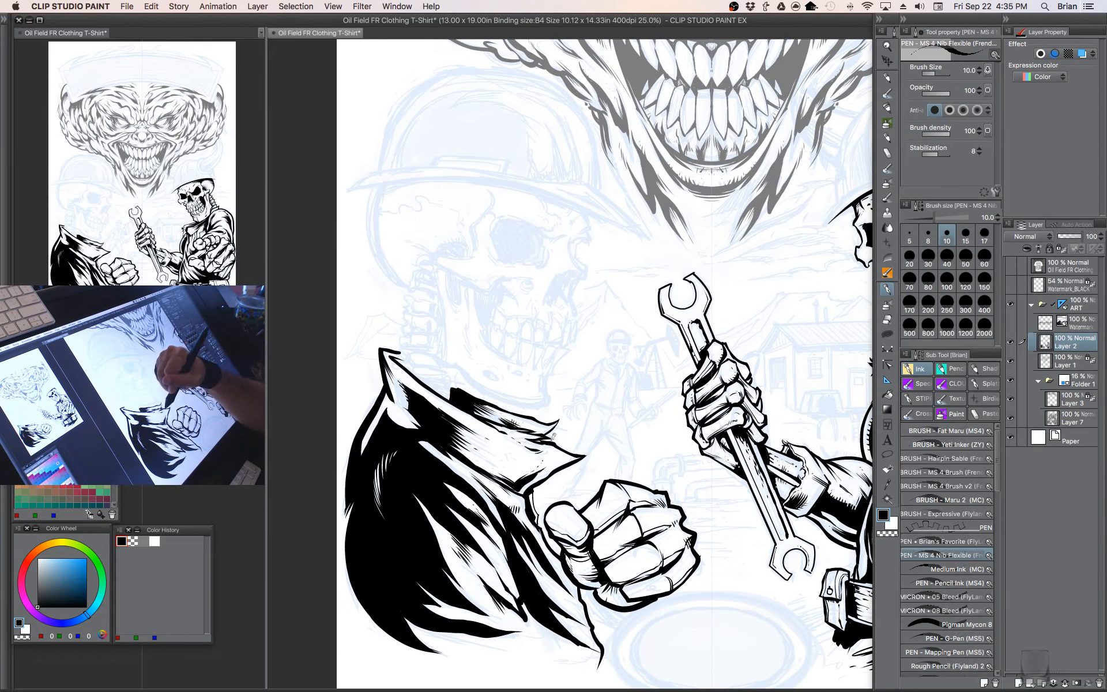
drag(486, 434, 507, 447)
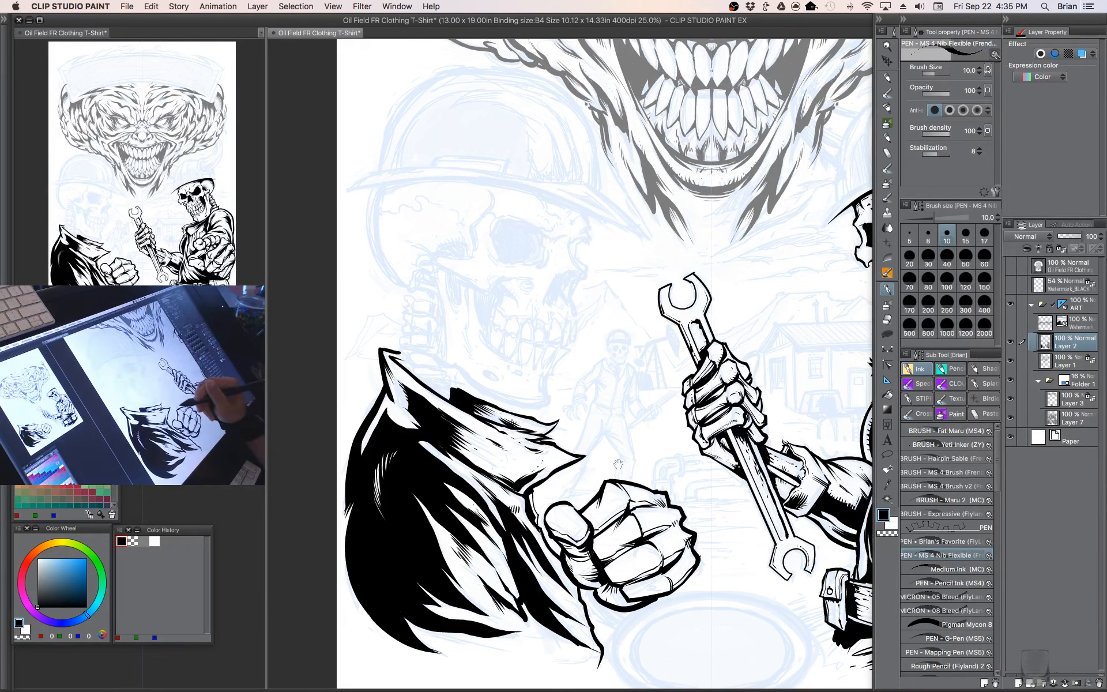
drag(607, 462, 636, 453)
key(bracketleft)
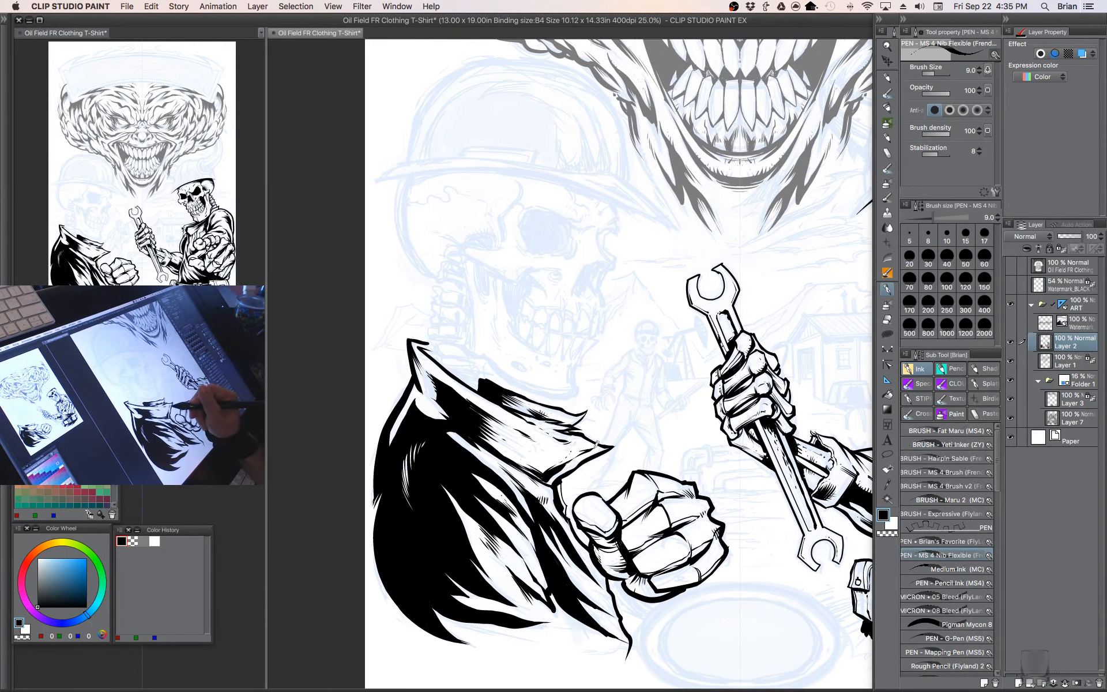
- Ink the curved back of the second skeleton's skull below the helmet brim at pen size 10
mouse_move(642, 428)
mouse_down()
mouse_move(643, 396)
mouse_move(646, 499)
mouse_up()
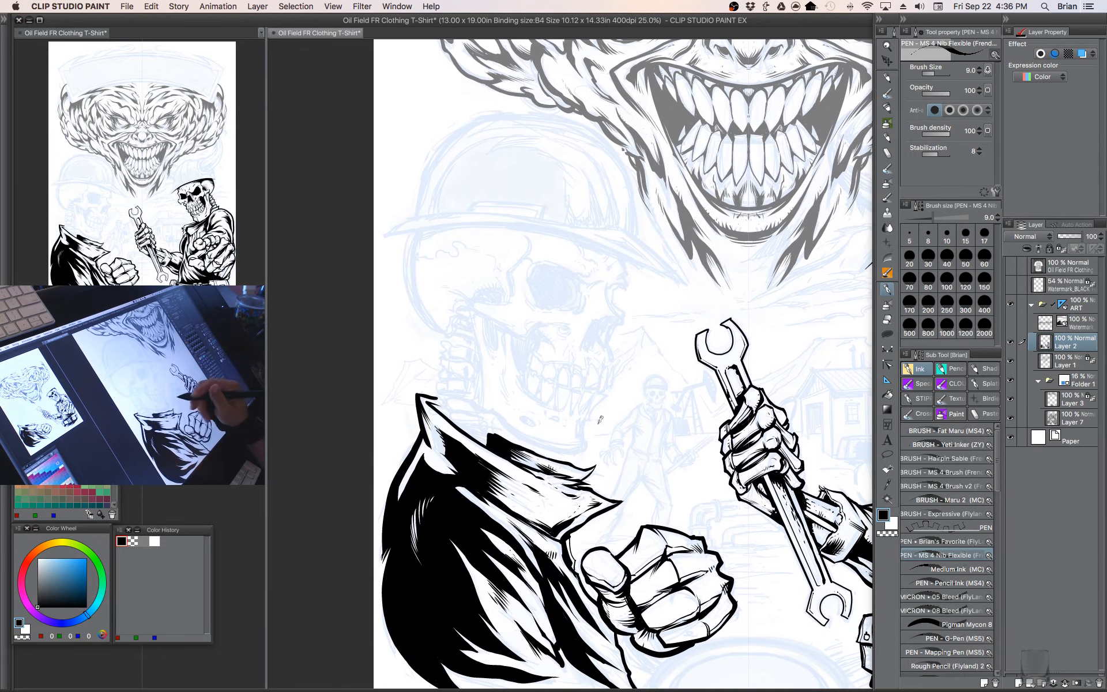
key(bracketright)
mouse_move(448, 330)
mouse_down()
mouse_move(409, 287)
mouse_move(419, 231)
mouse_move(408, 289)
mouse_move(420, 317)
mouse_move(451, 333)
mouse_up()
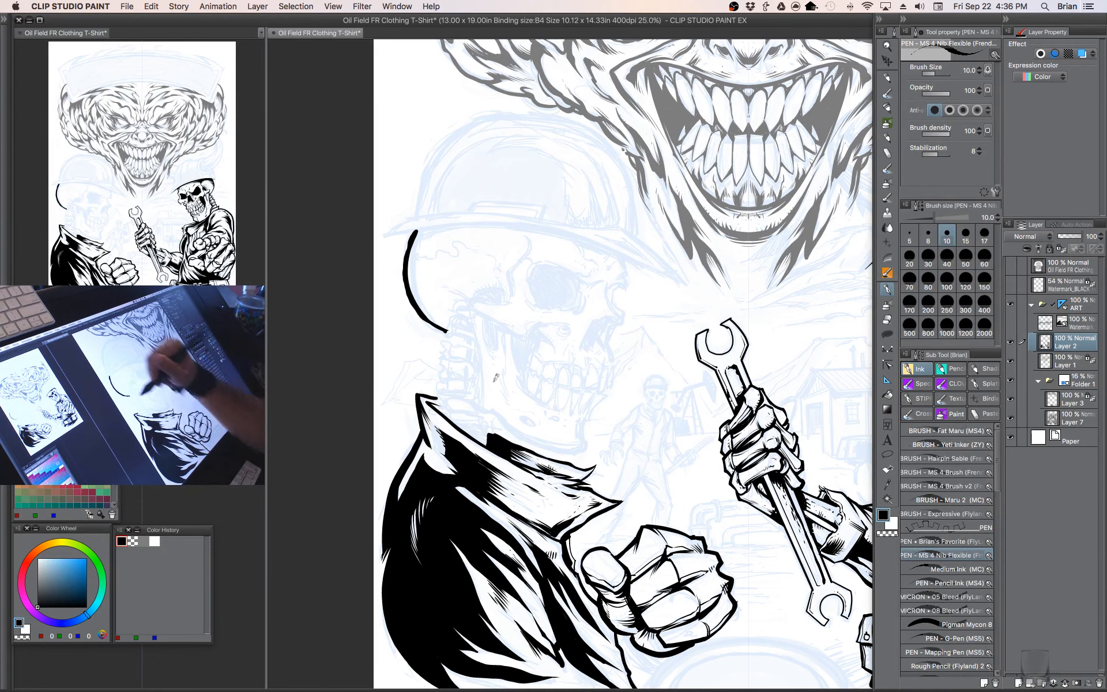
- Ink the lower edge of the skull's cheekbone at pen size 9 and the small hollow and shadows at its front end at size 8
drag(656, 437, 657, 495)
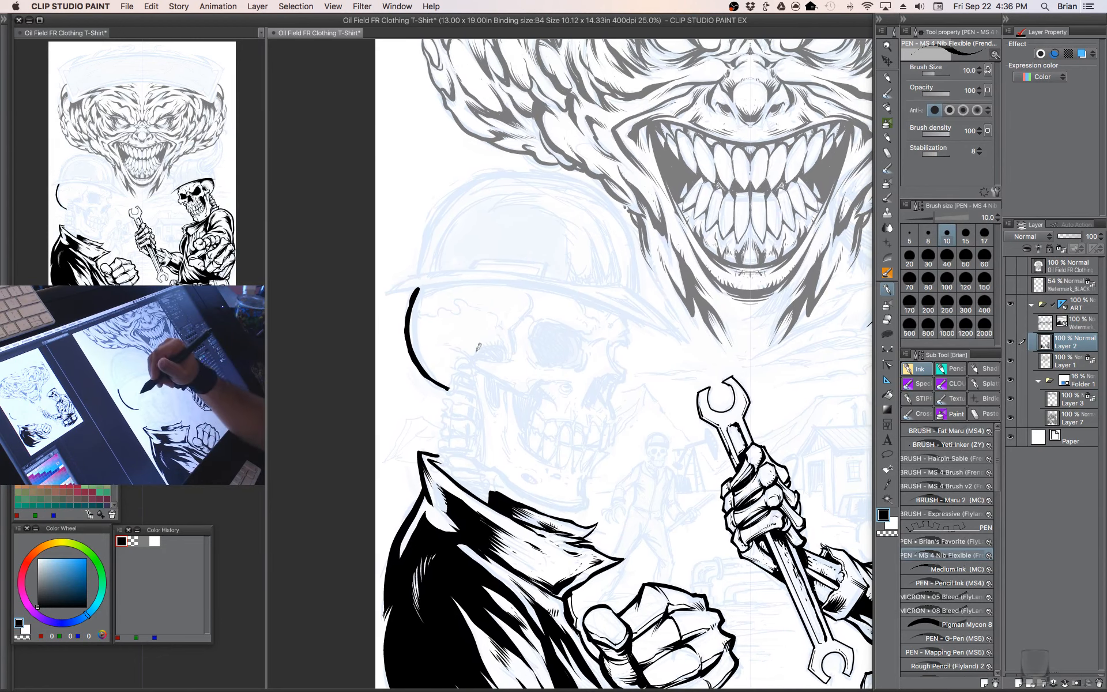
key(bracketleft)
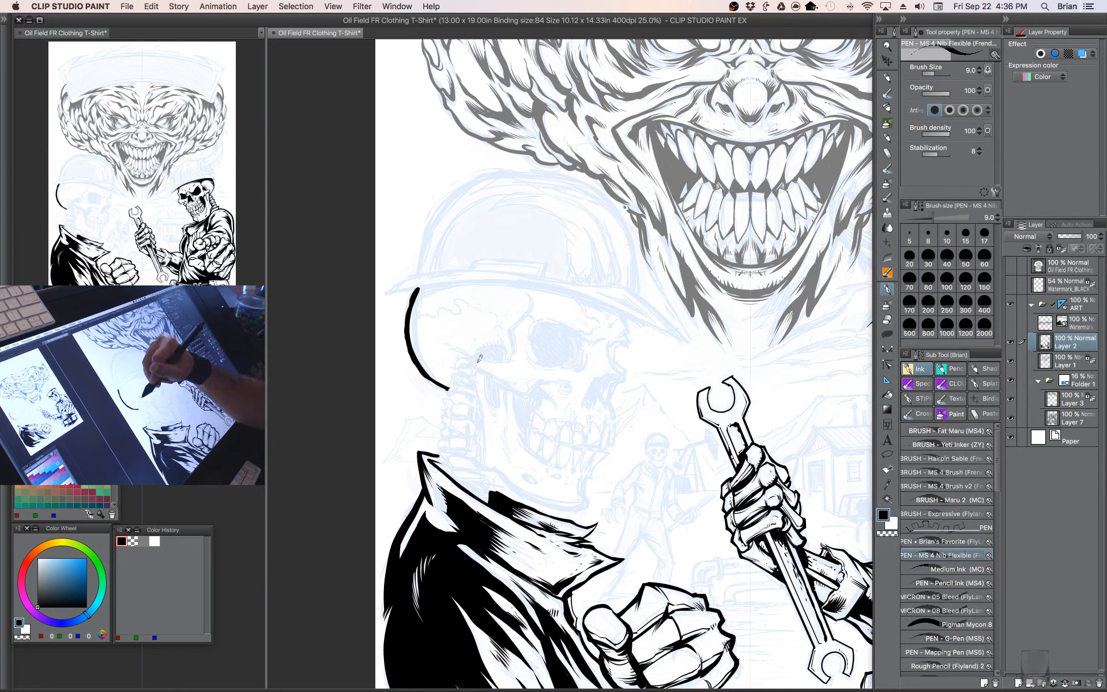
mouse_move(478, 364)
mouse_down()
mouse_move(522, 392)
mouse_move(534, 387)
mouse_up()
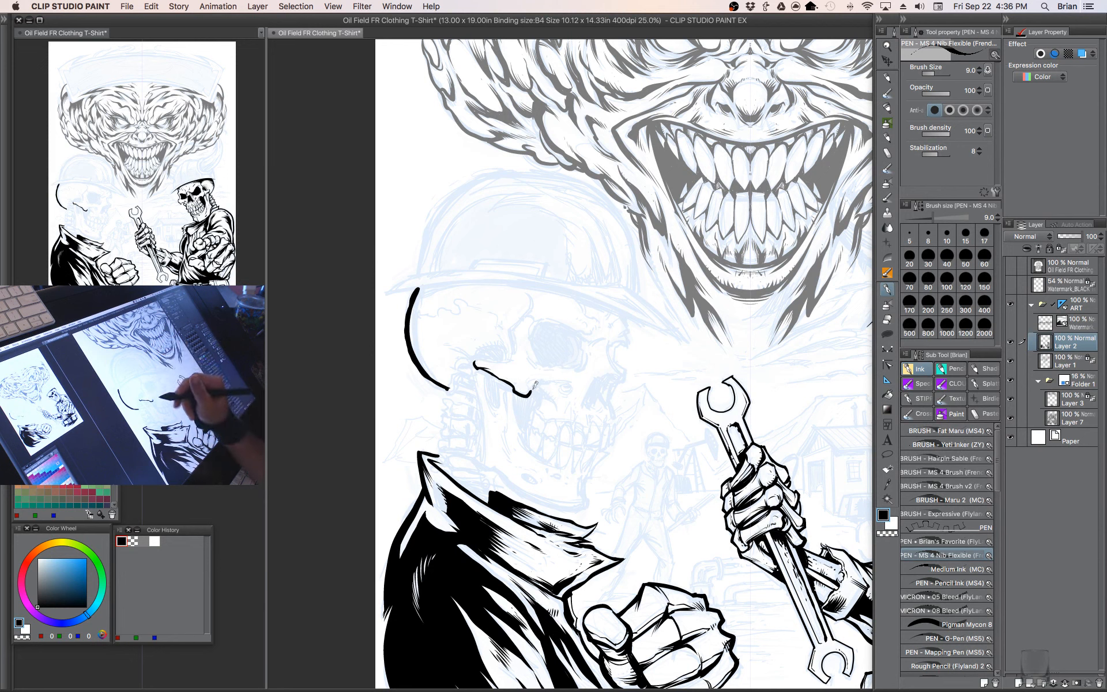
key(bracketleft)
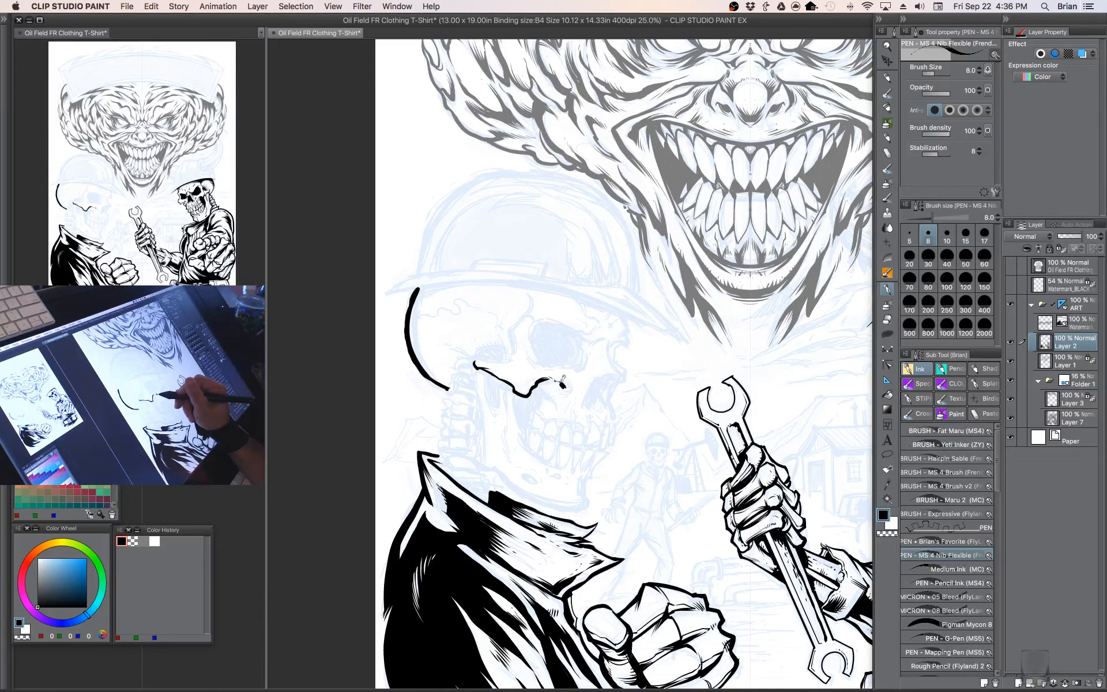
drag(557, 378, 564, 387)
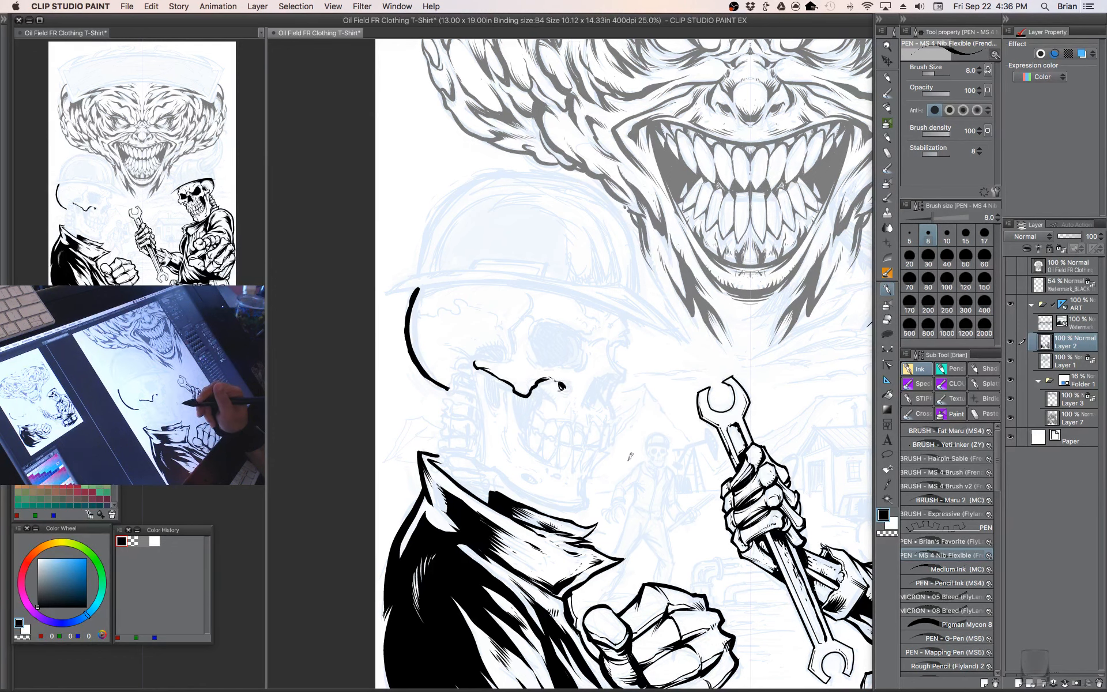
drag(639, 459, 649, 489)
mouse_move(542, 411)
mouse_down()
mouse_move(570, 434)
mouse_move(566, 443)
mouse_move(548, 435)
mouse_move(566, 436)
mouse_up()
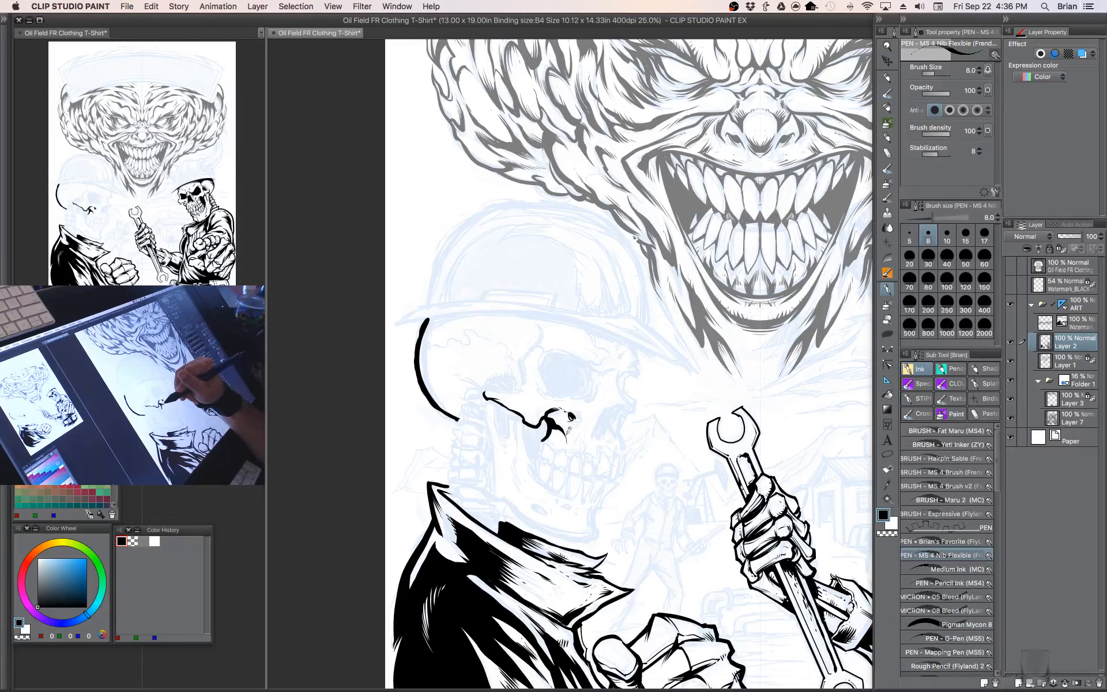
- Outline the skull's nose cavity at pen sizes 9 and 8 and fill it with black
key(])
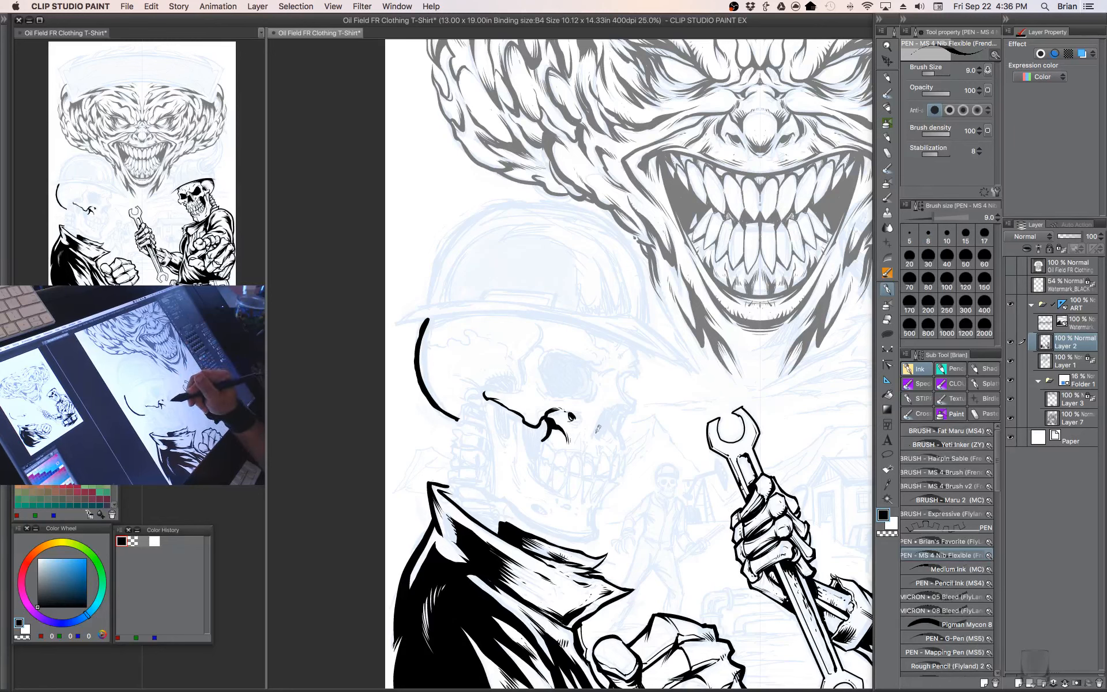
drag(596, 431, 609, 406)
key([)
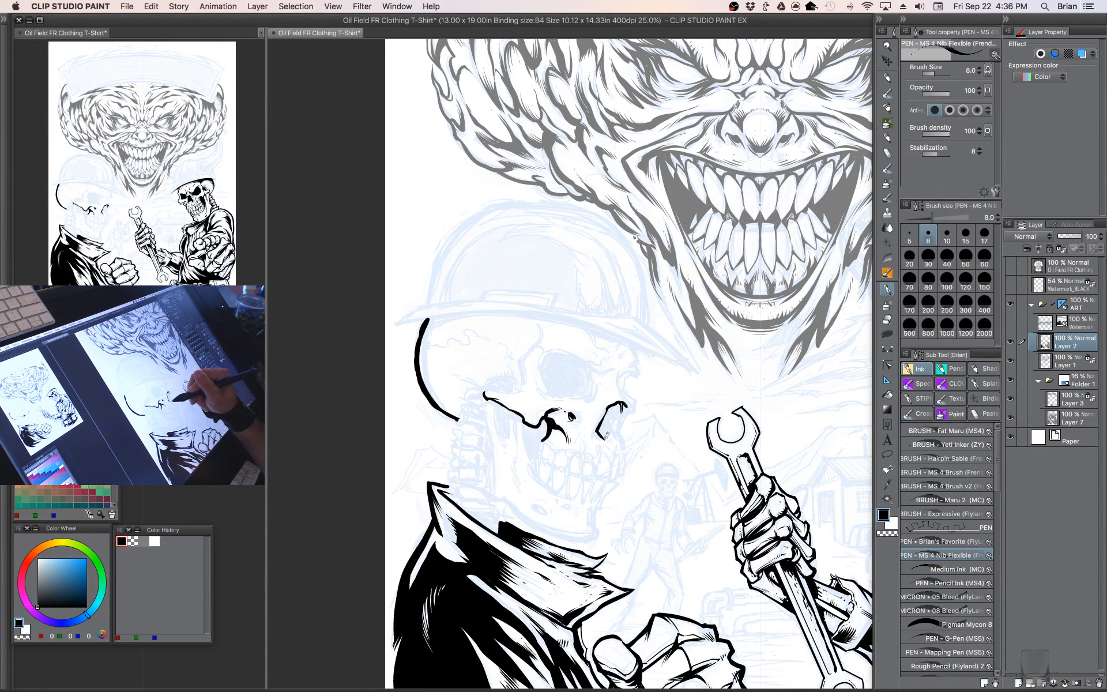
mouse_move(621, 436)
mouse_down()
mouse_move(628, 403)
mouse_move(606, 428)
mouse_move(617, 399)
mouse_move(622, 412)
mouse_move(609, 420)
mouse_move(613, 408)
mouse_up()
key(])
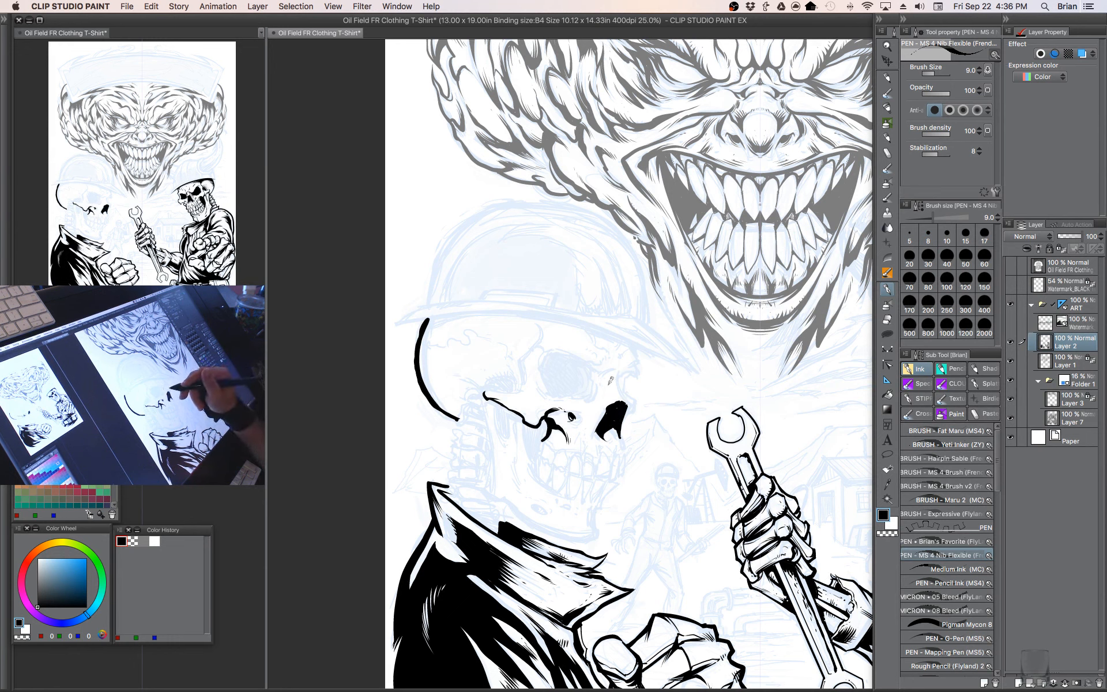
- Carve a thin highlight into the black nose cavity using transparent color at pen size 9, and restore black as the drawing color
key(c)
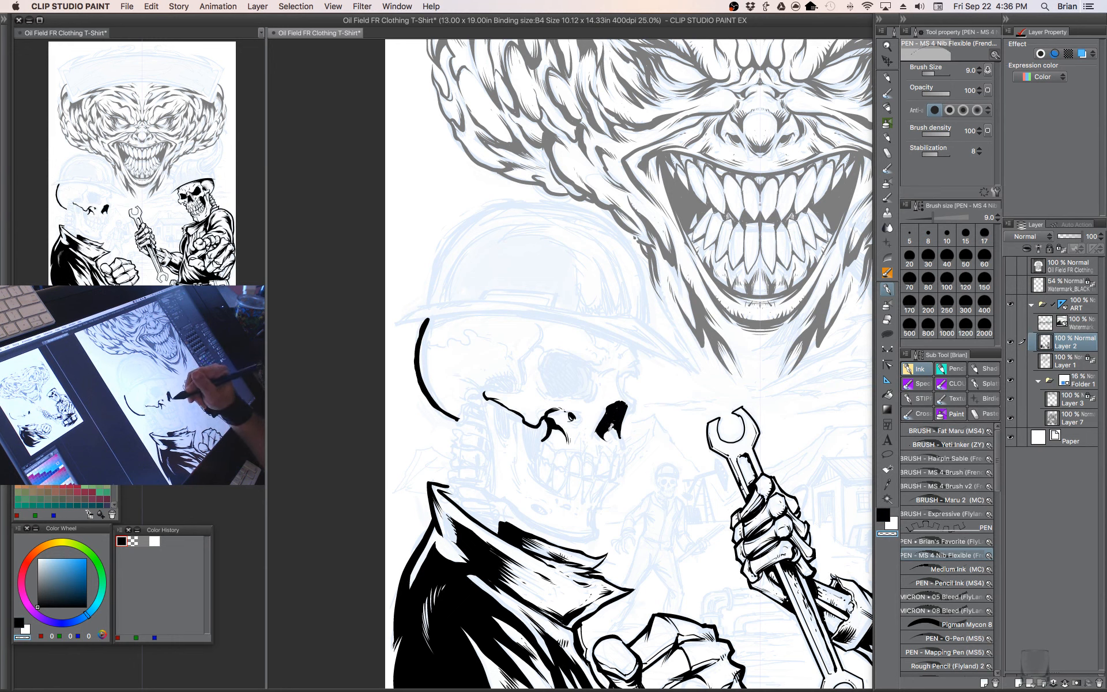
drag(612, 424, 615, 427)
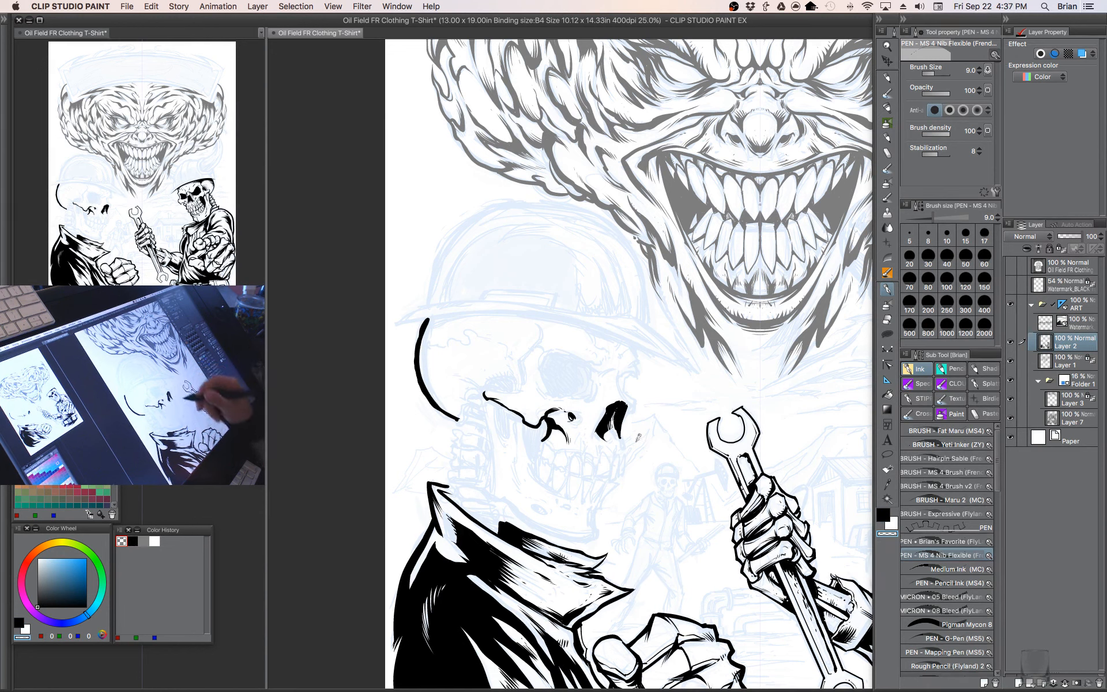
key(c)
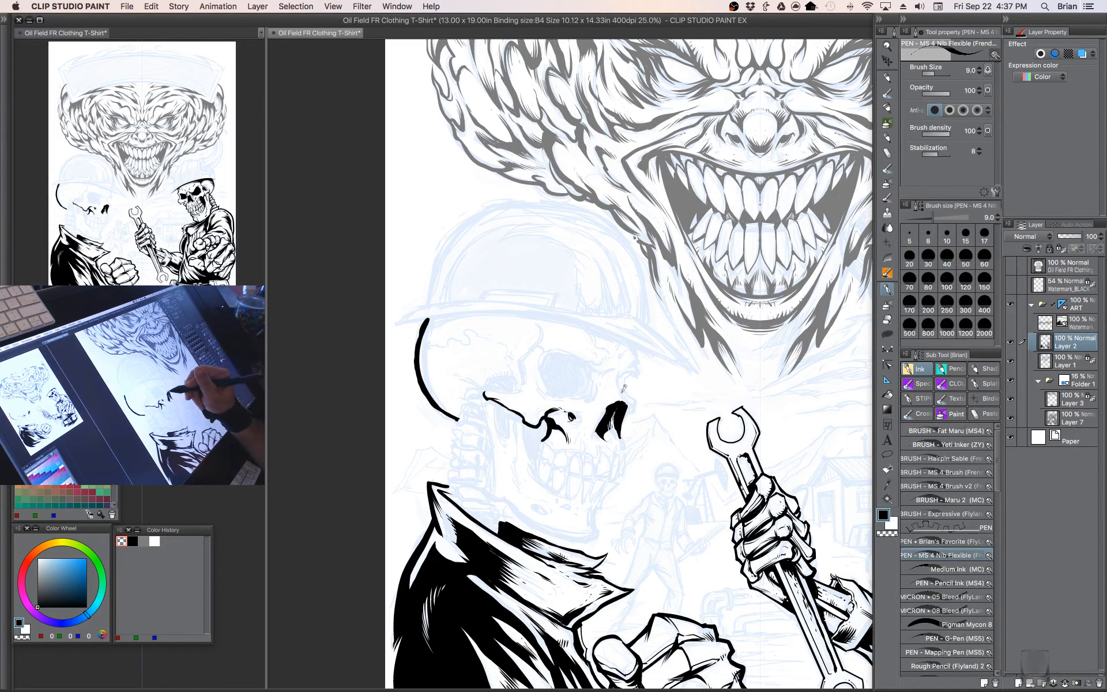
- Ink the nasal bone above the nose cavity, add small details at pen size 8, and trim the cavity's outer edge with transparent color
drag(622, 402, 616, 368)
key(bracketleft)
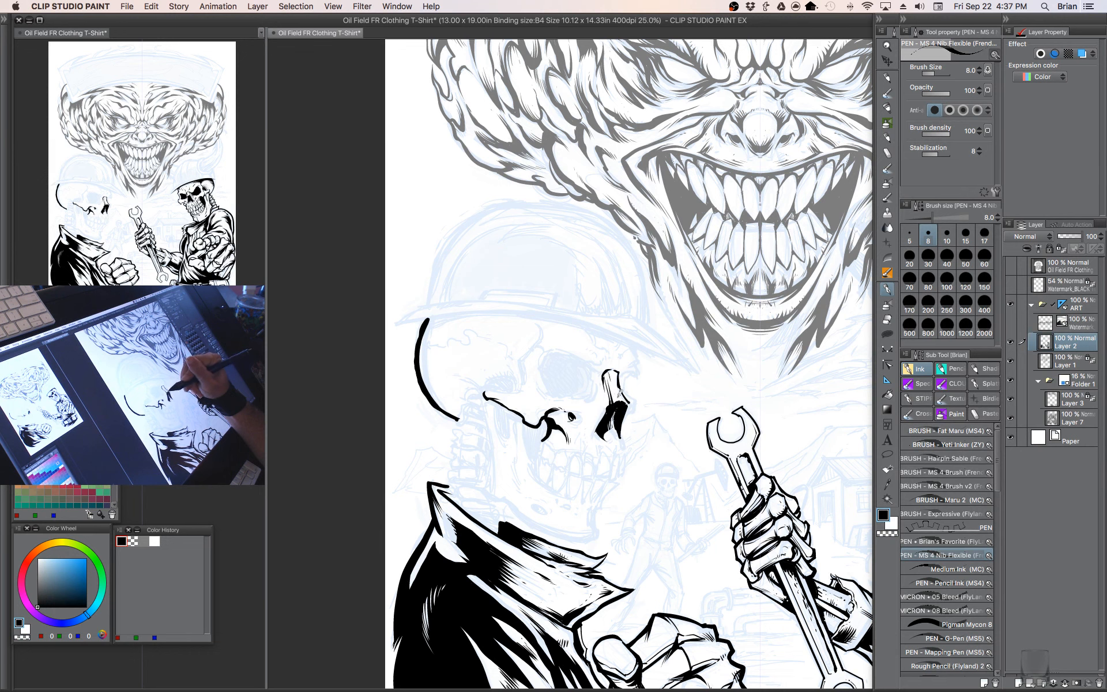
drag(609, 389, 605, 379)
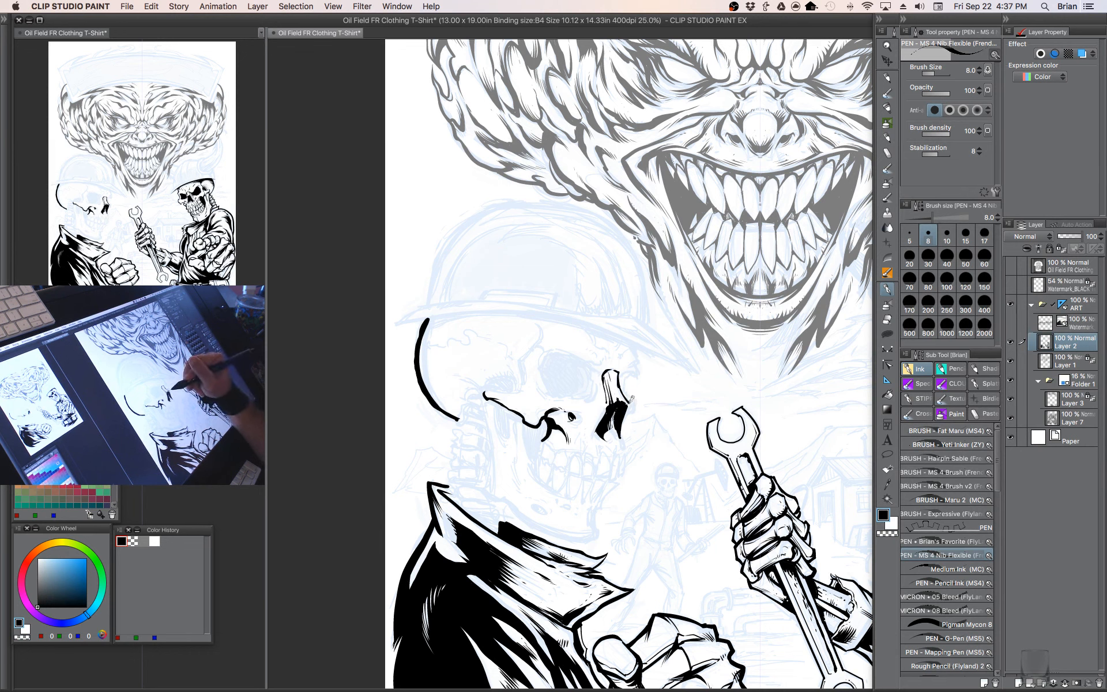
key(c)
drag(634, 398, 629, 405)
key(c)
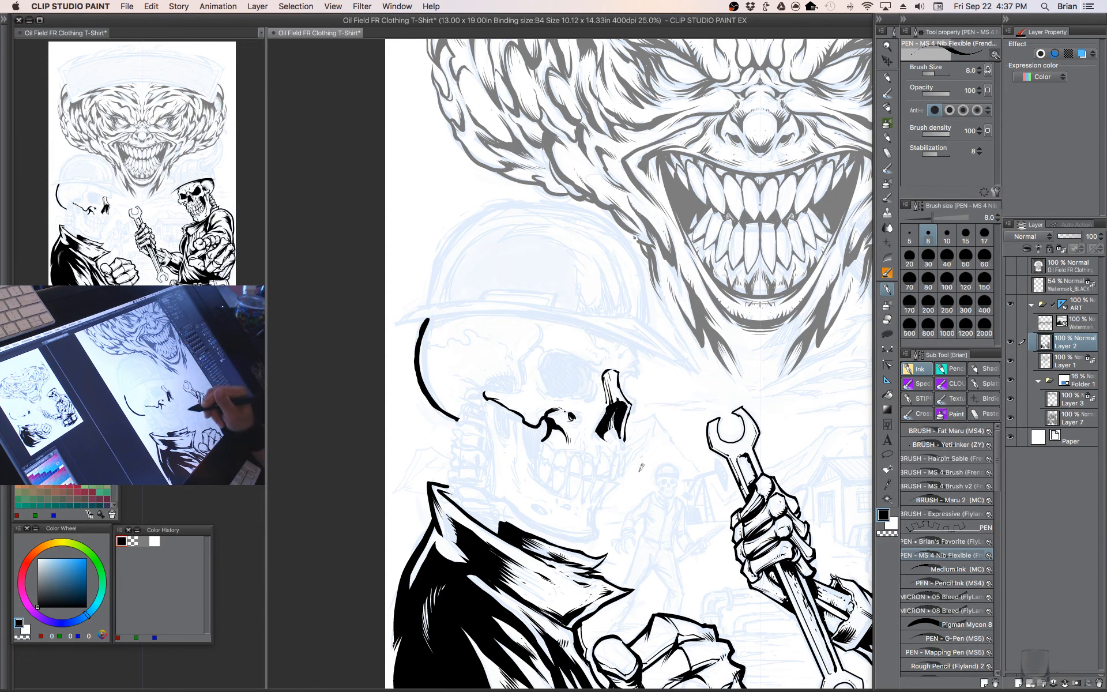
- Examine the whole T-shirt artwork at 12.5% zoom with the palettes hidden
mouse_move(664, 437)
mouse_down()
mouse_move(685, 457)
mouse_move(679, 413)
mouse_move(691, 391)
mouse_move(694, 406)
mouse_up()
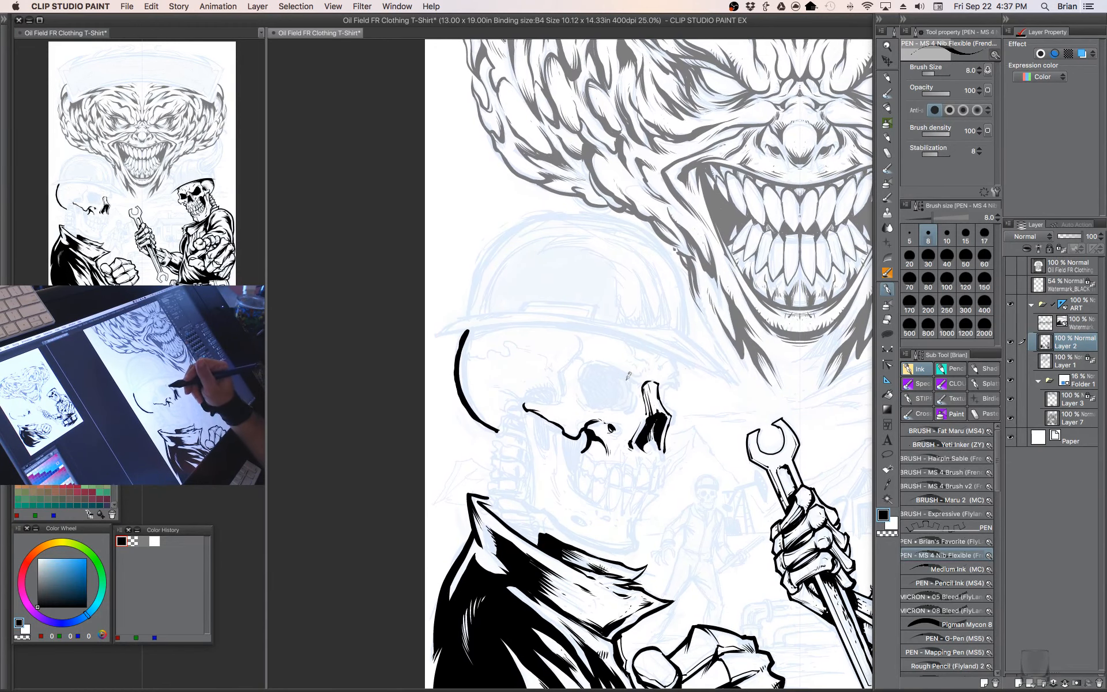
key(bracketright)
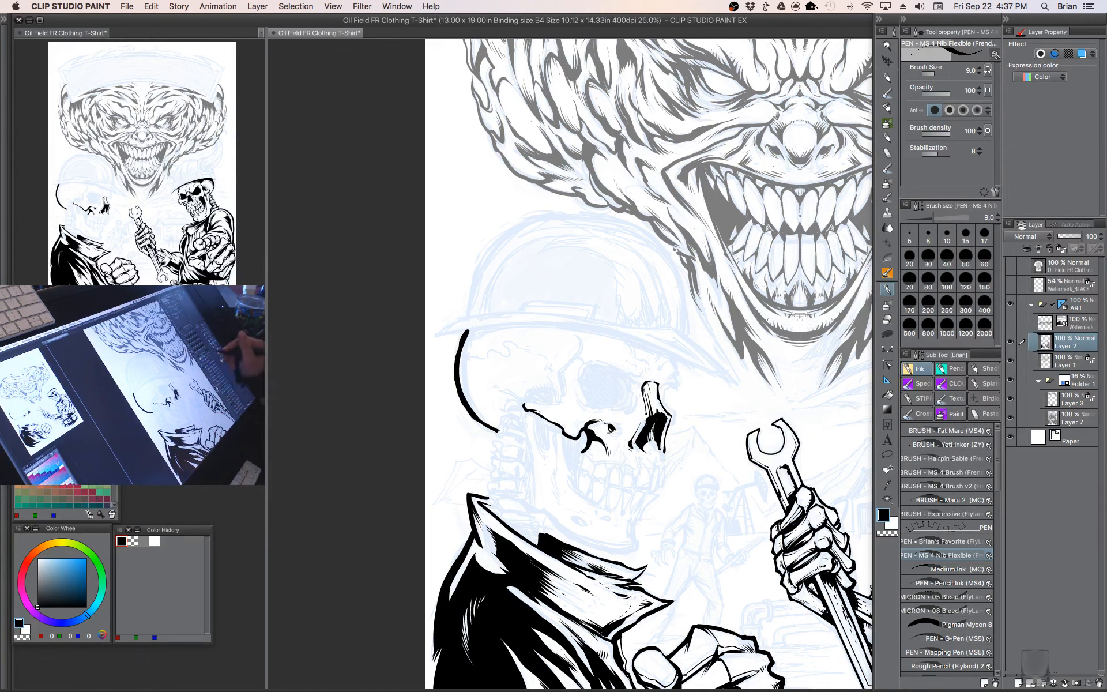
key(Tab)
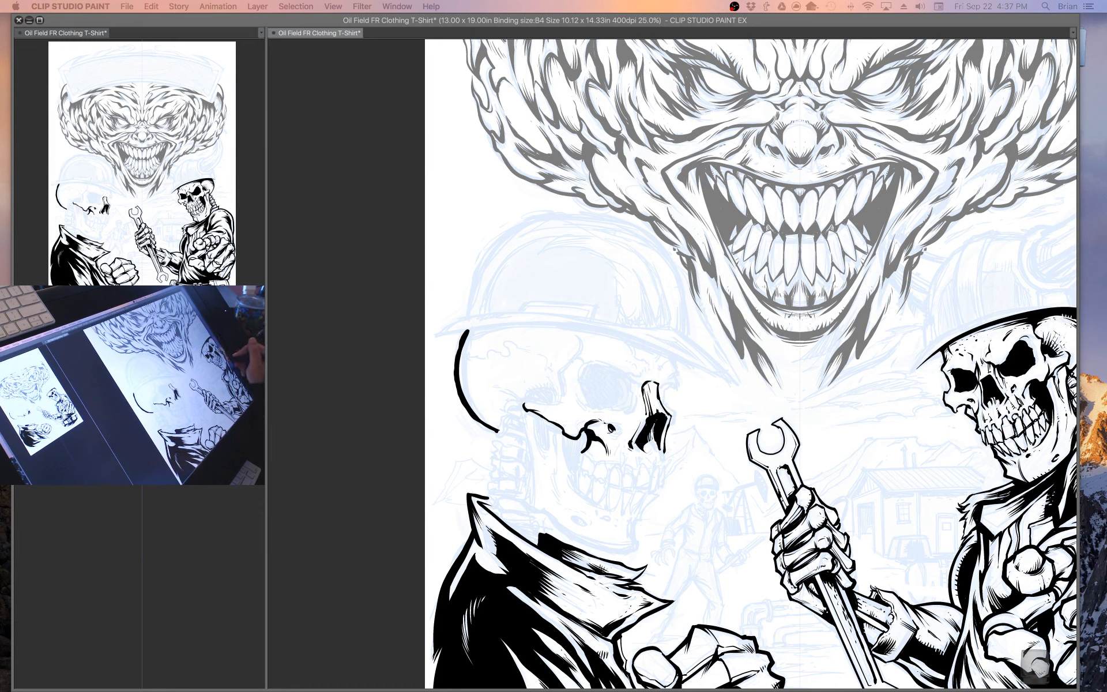
key(Tab)
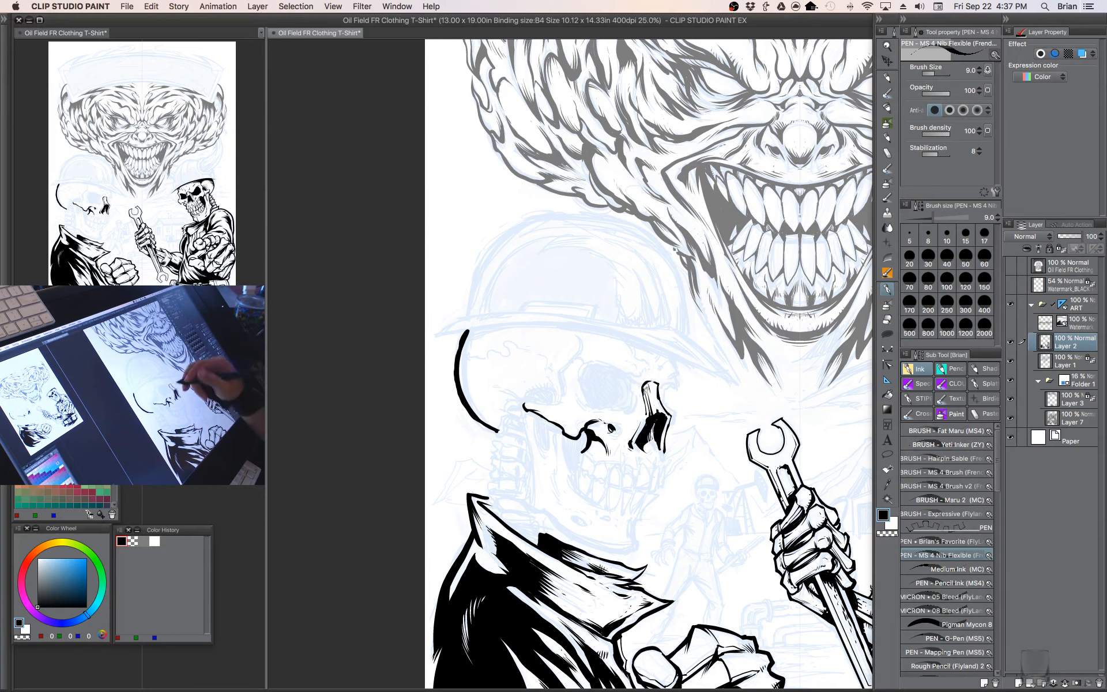
drag(817, 481, 677, 503)
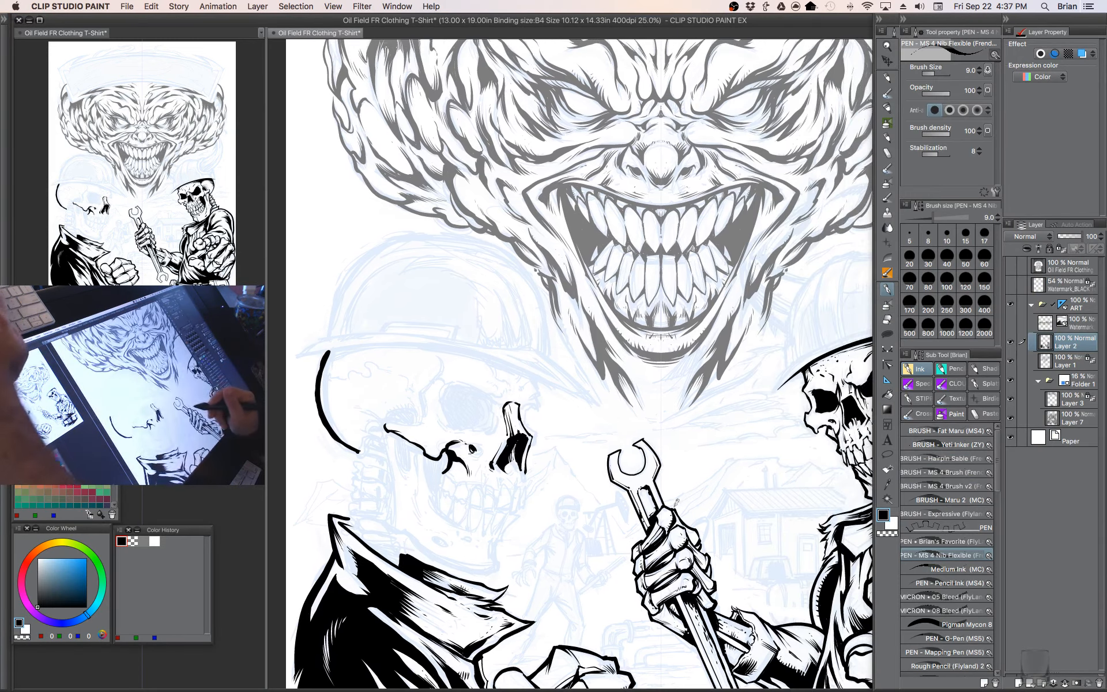
key(super+minus)
key(super+minus)
drag(845, 508, 742, 505)
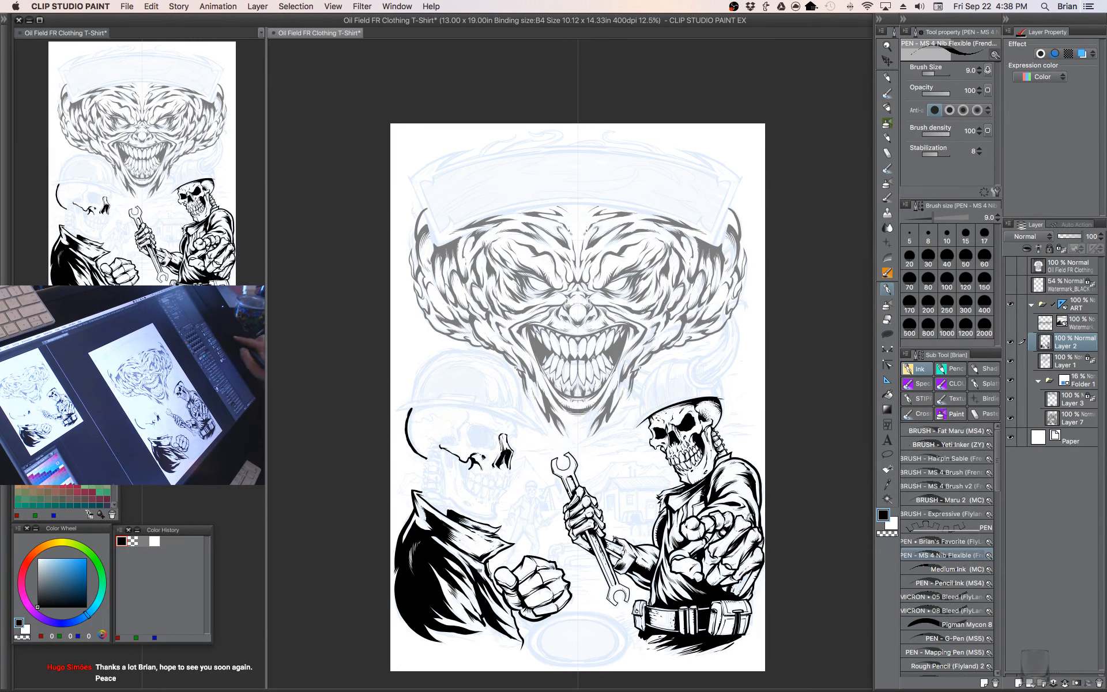
key(Tab)
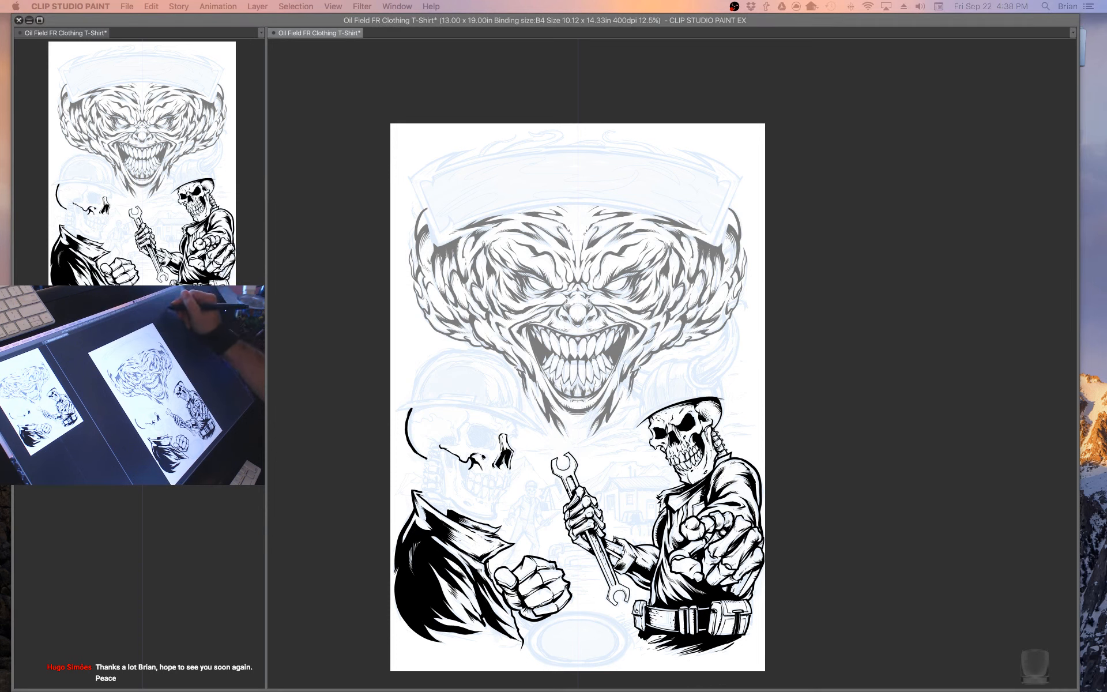